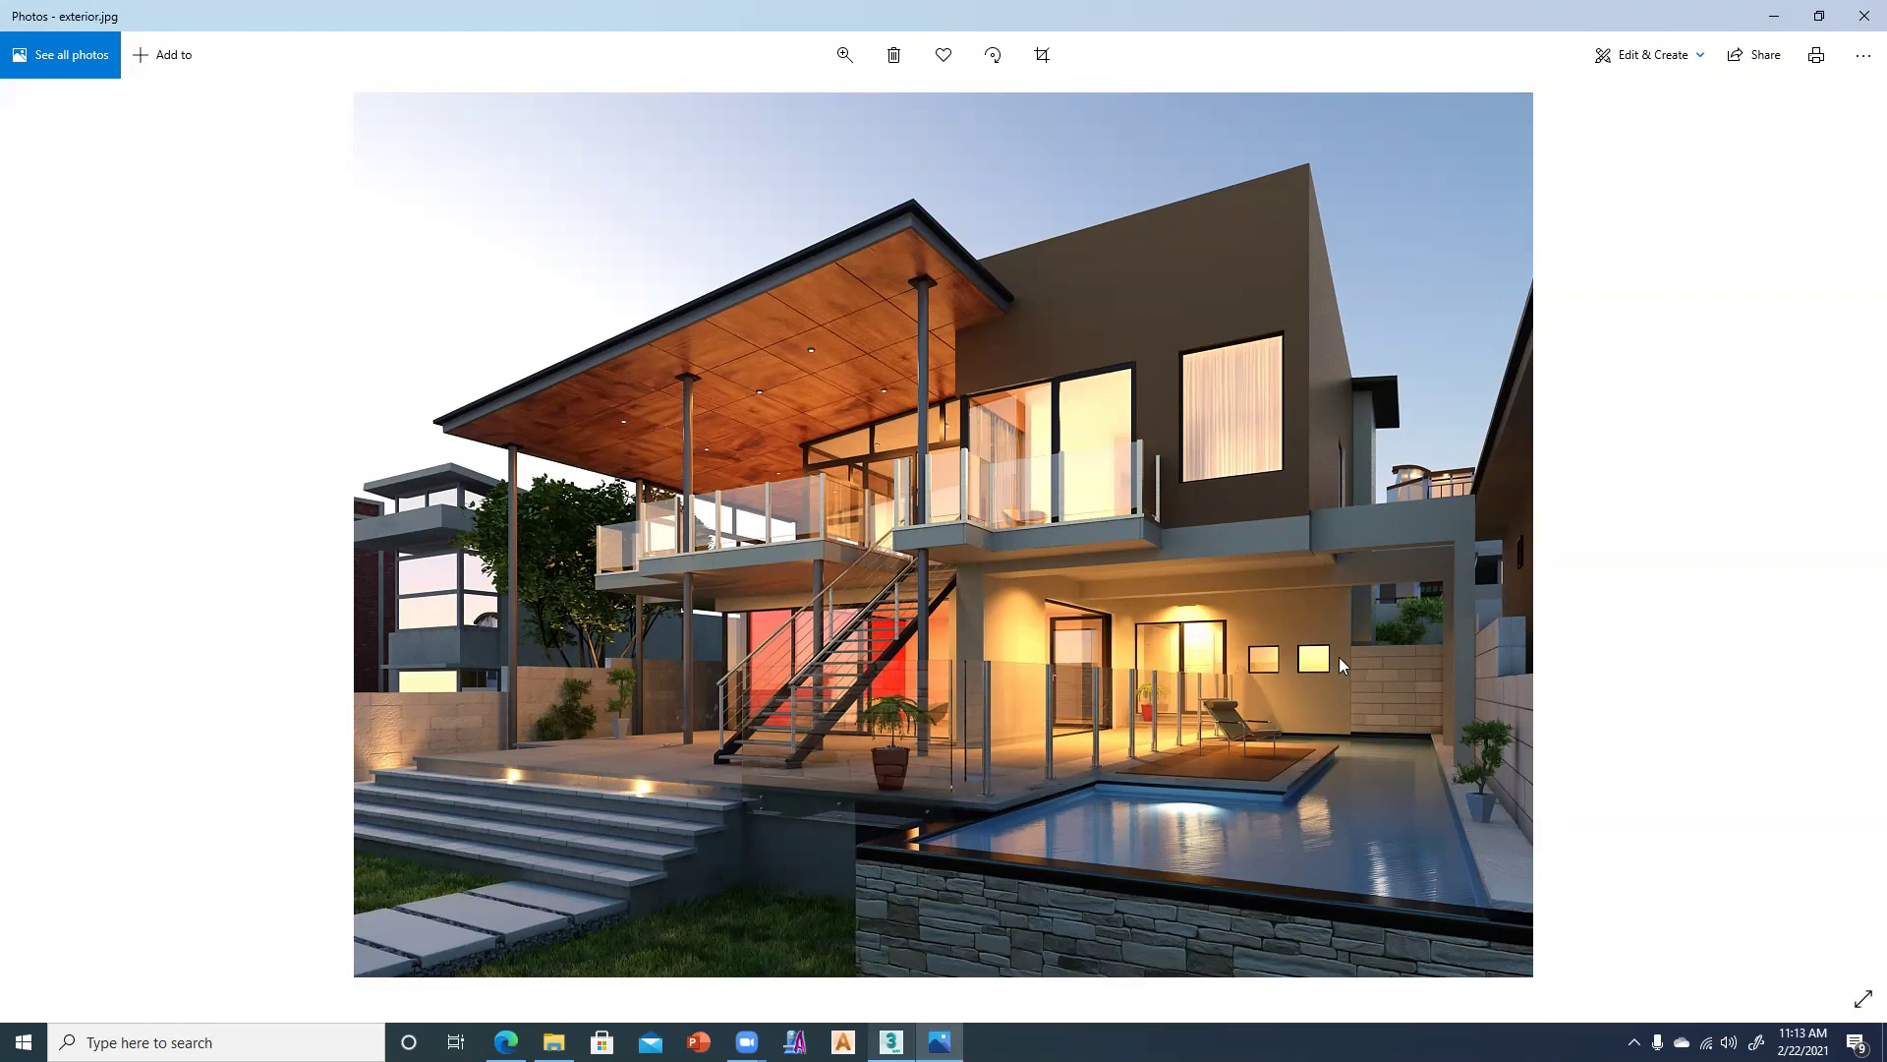
Switch from the exterior.jpg photo in Windows Photos to the empty 3ds Max scene.
left_click(892, 1041)
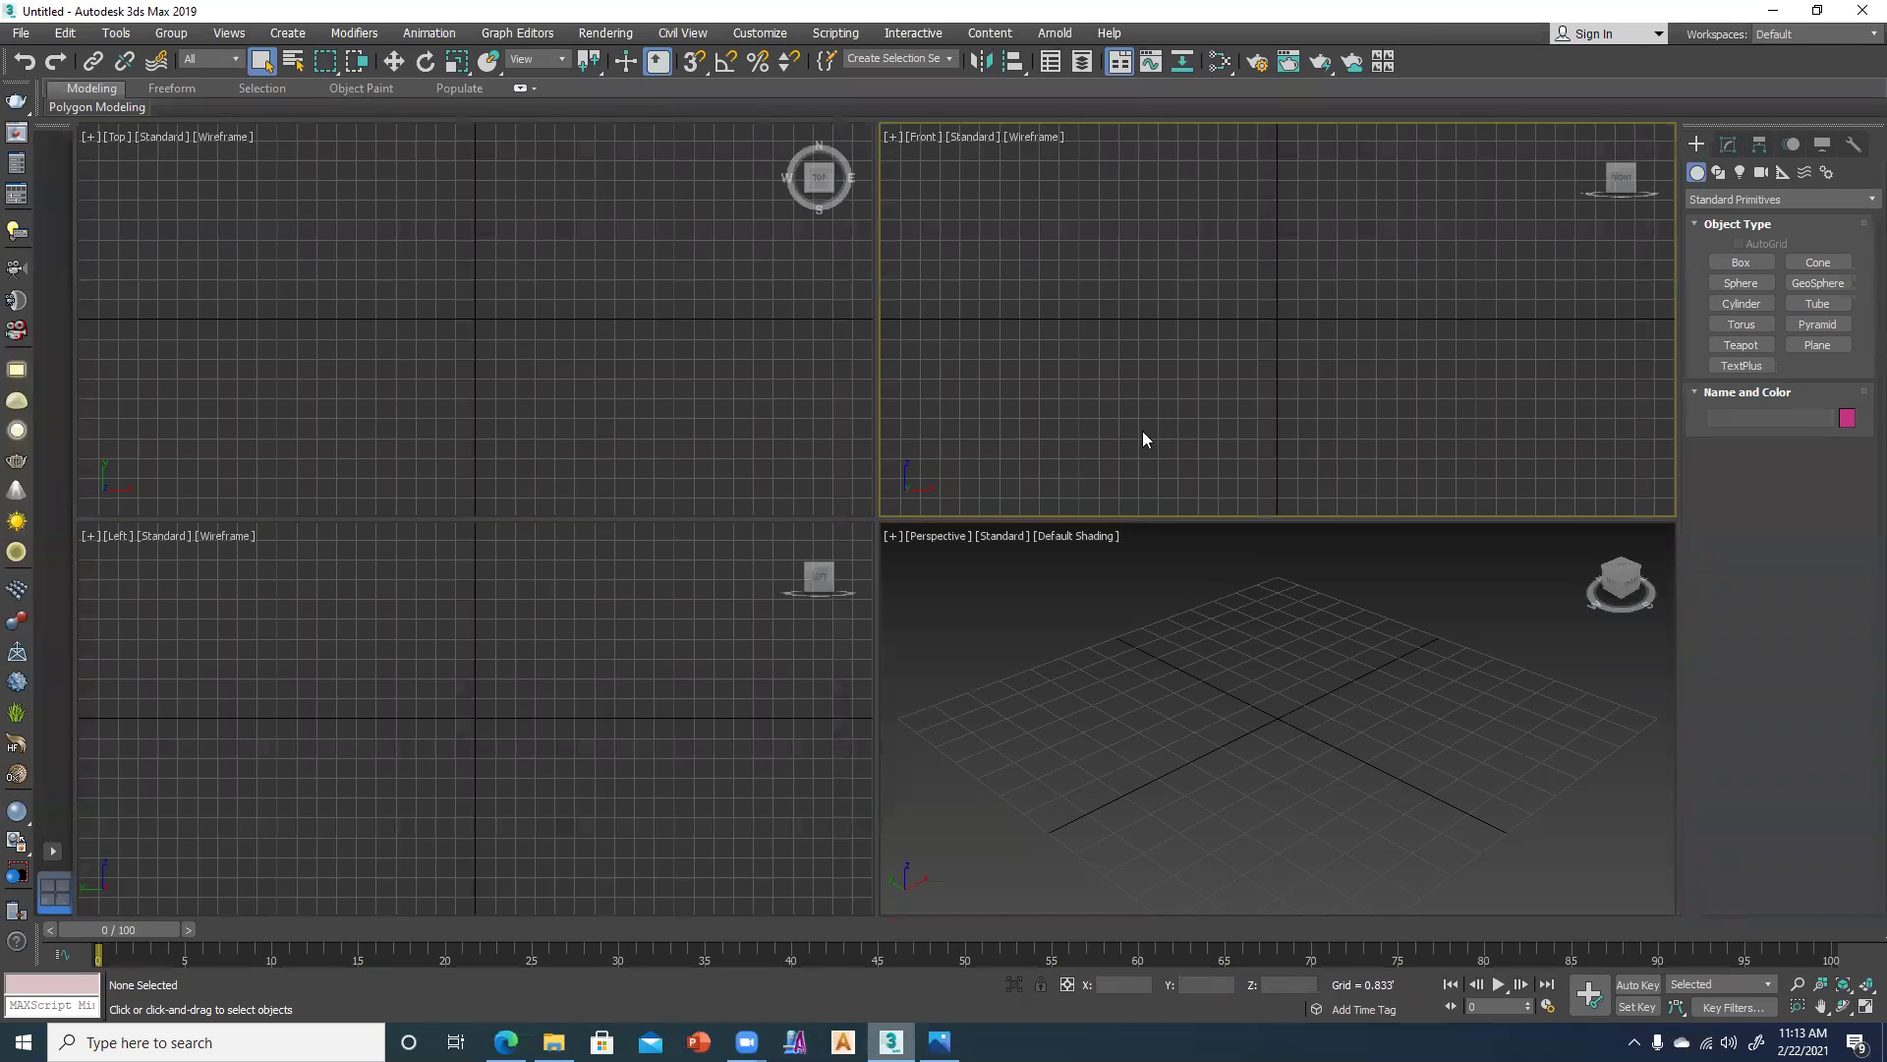
Set the display units to US Standard Decimal Feet, keeping Inches as the system unit.
left_click(739, 33)
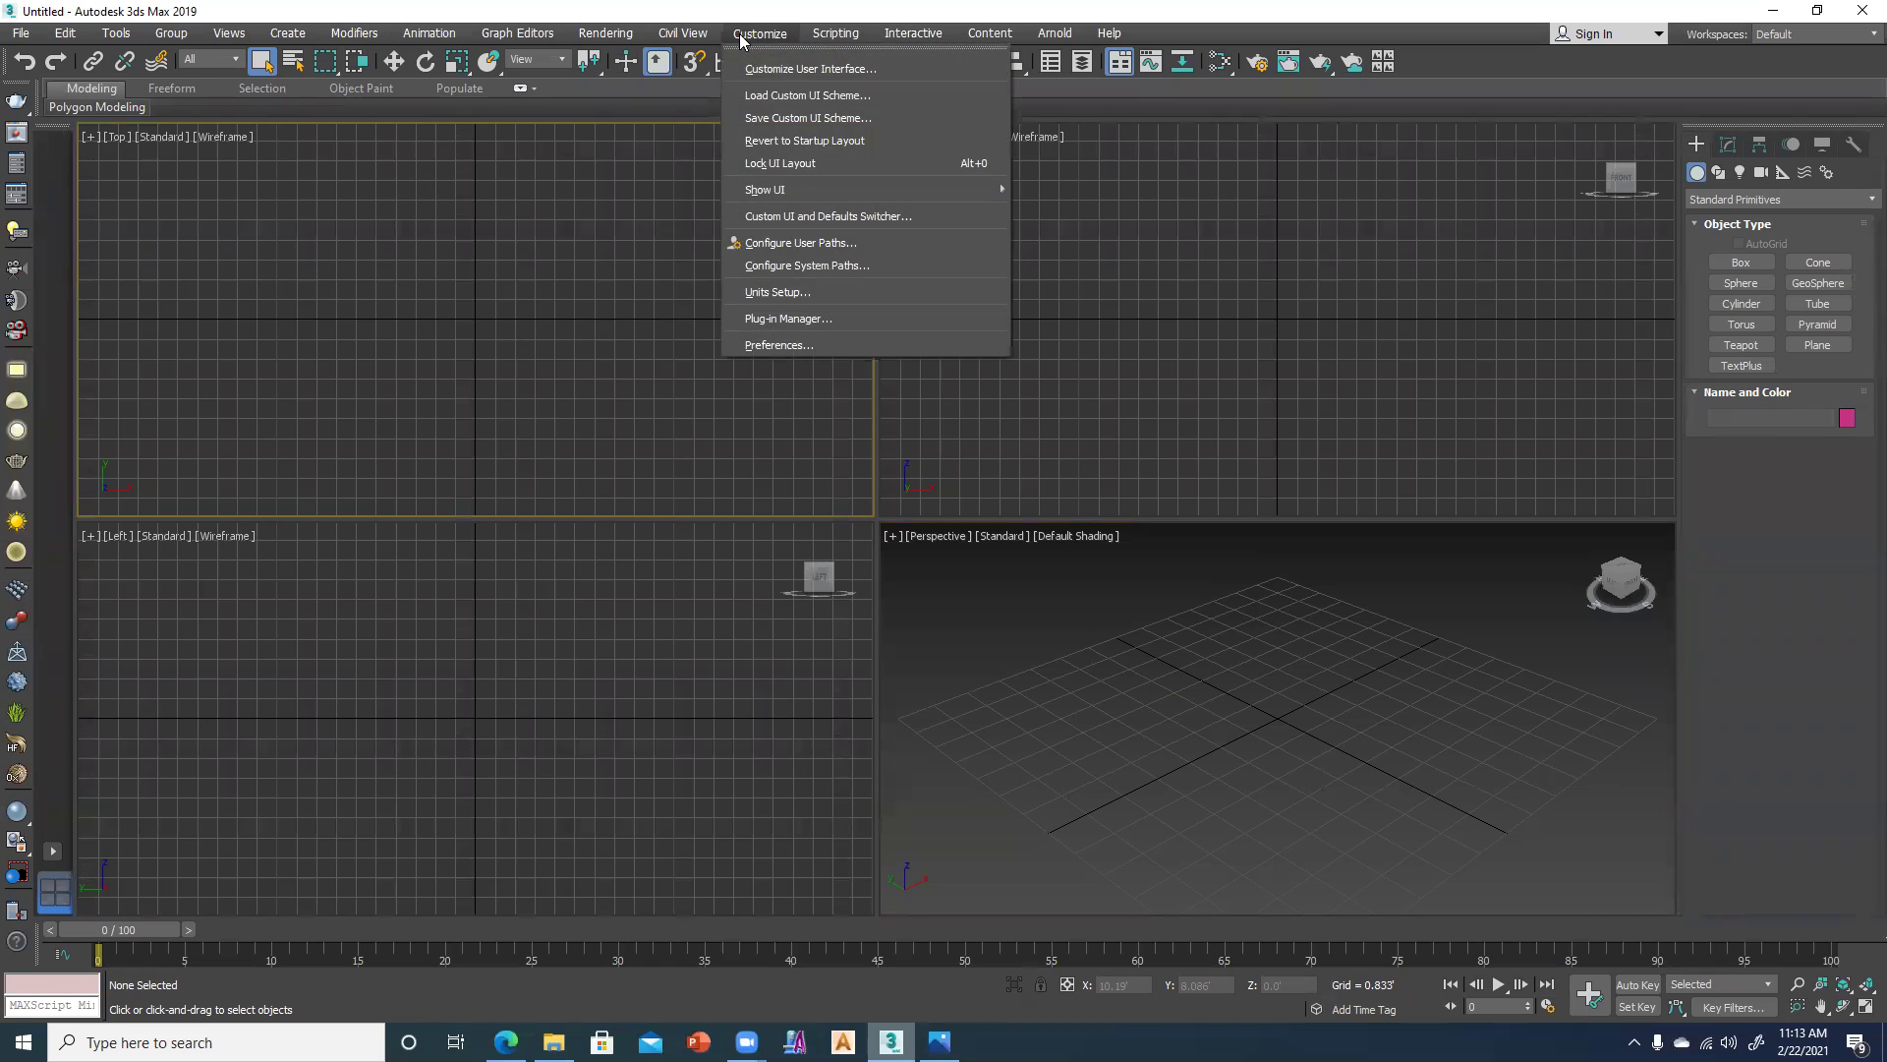
left_click(824, 295)
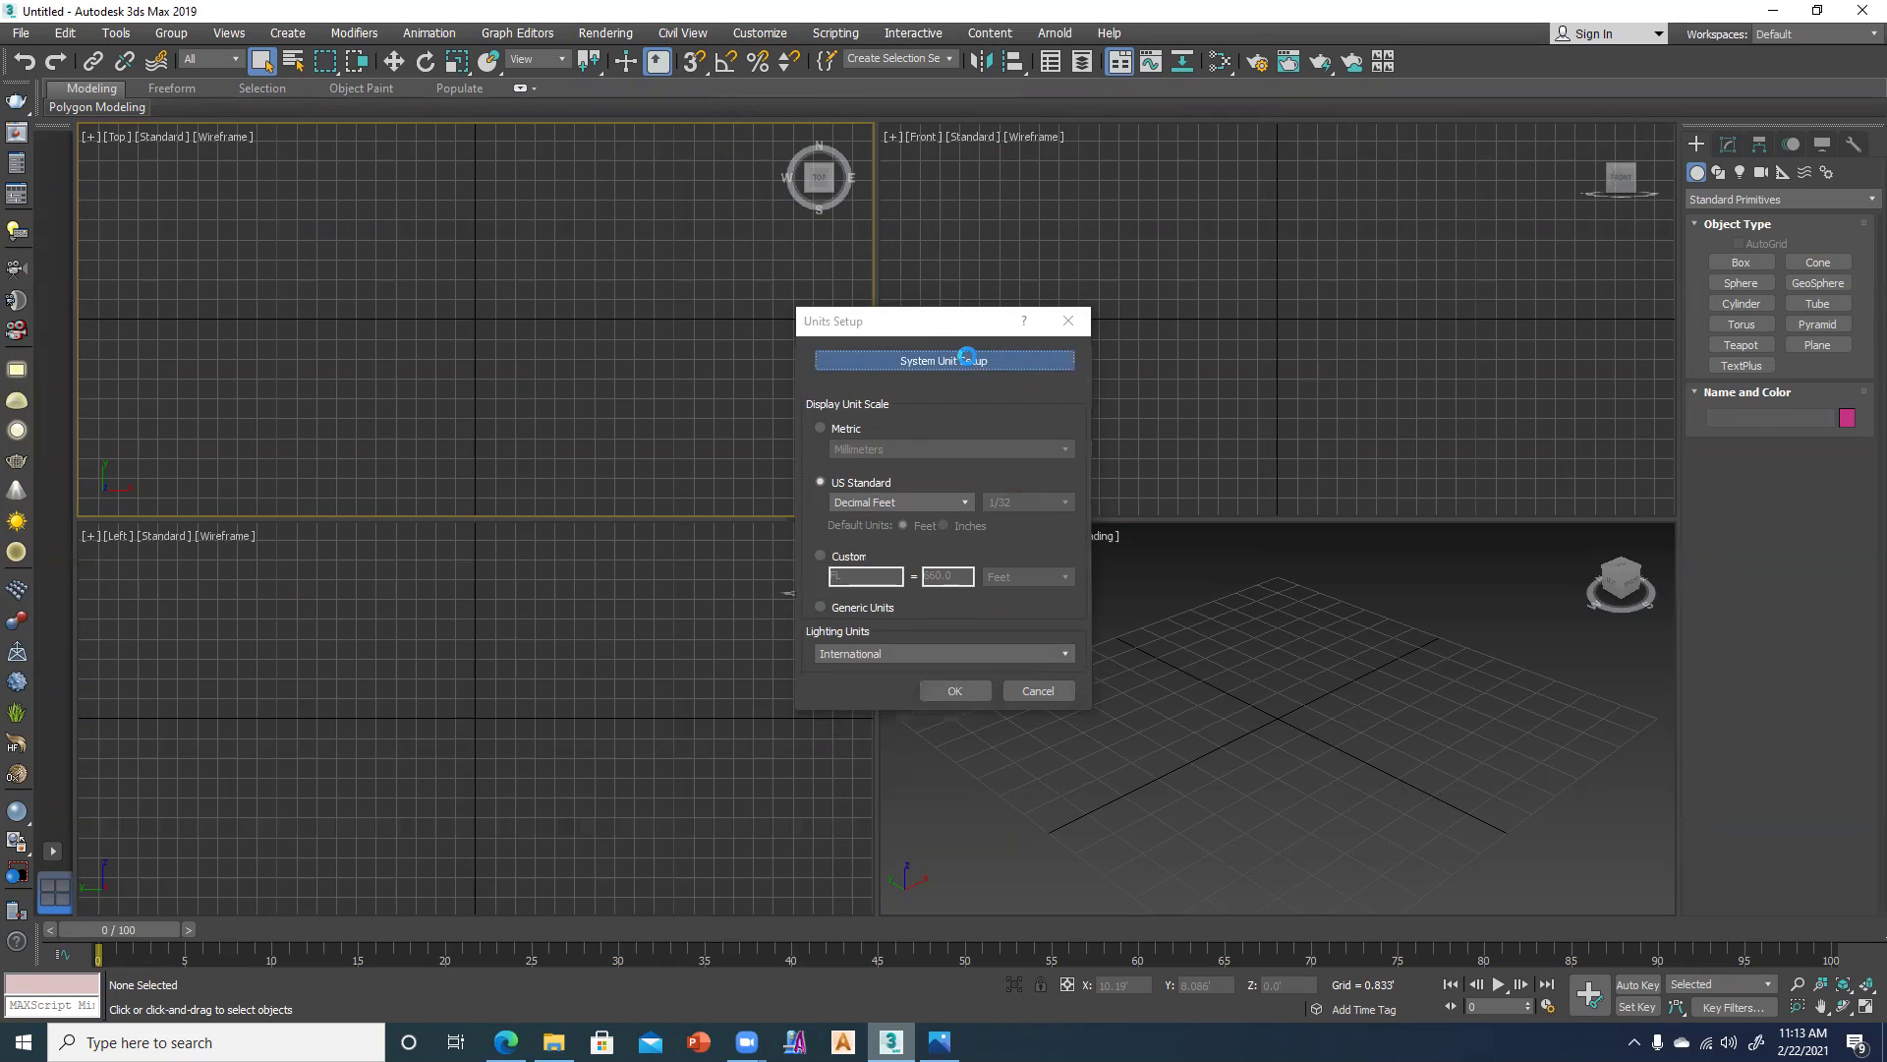
left_click(969, 361)
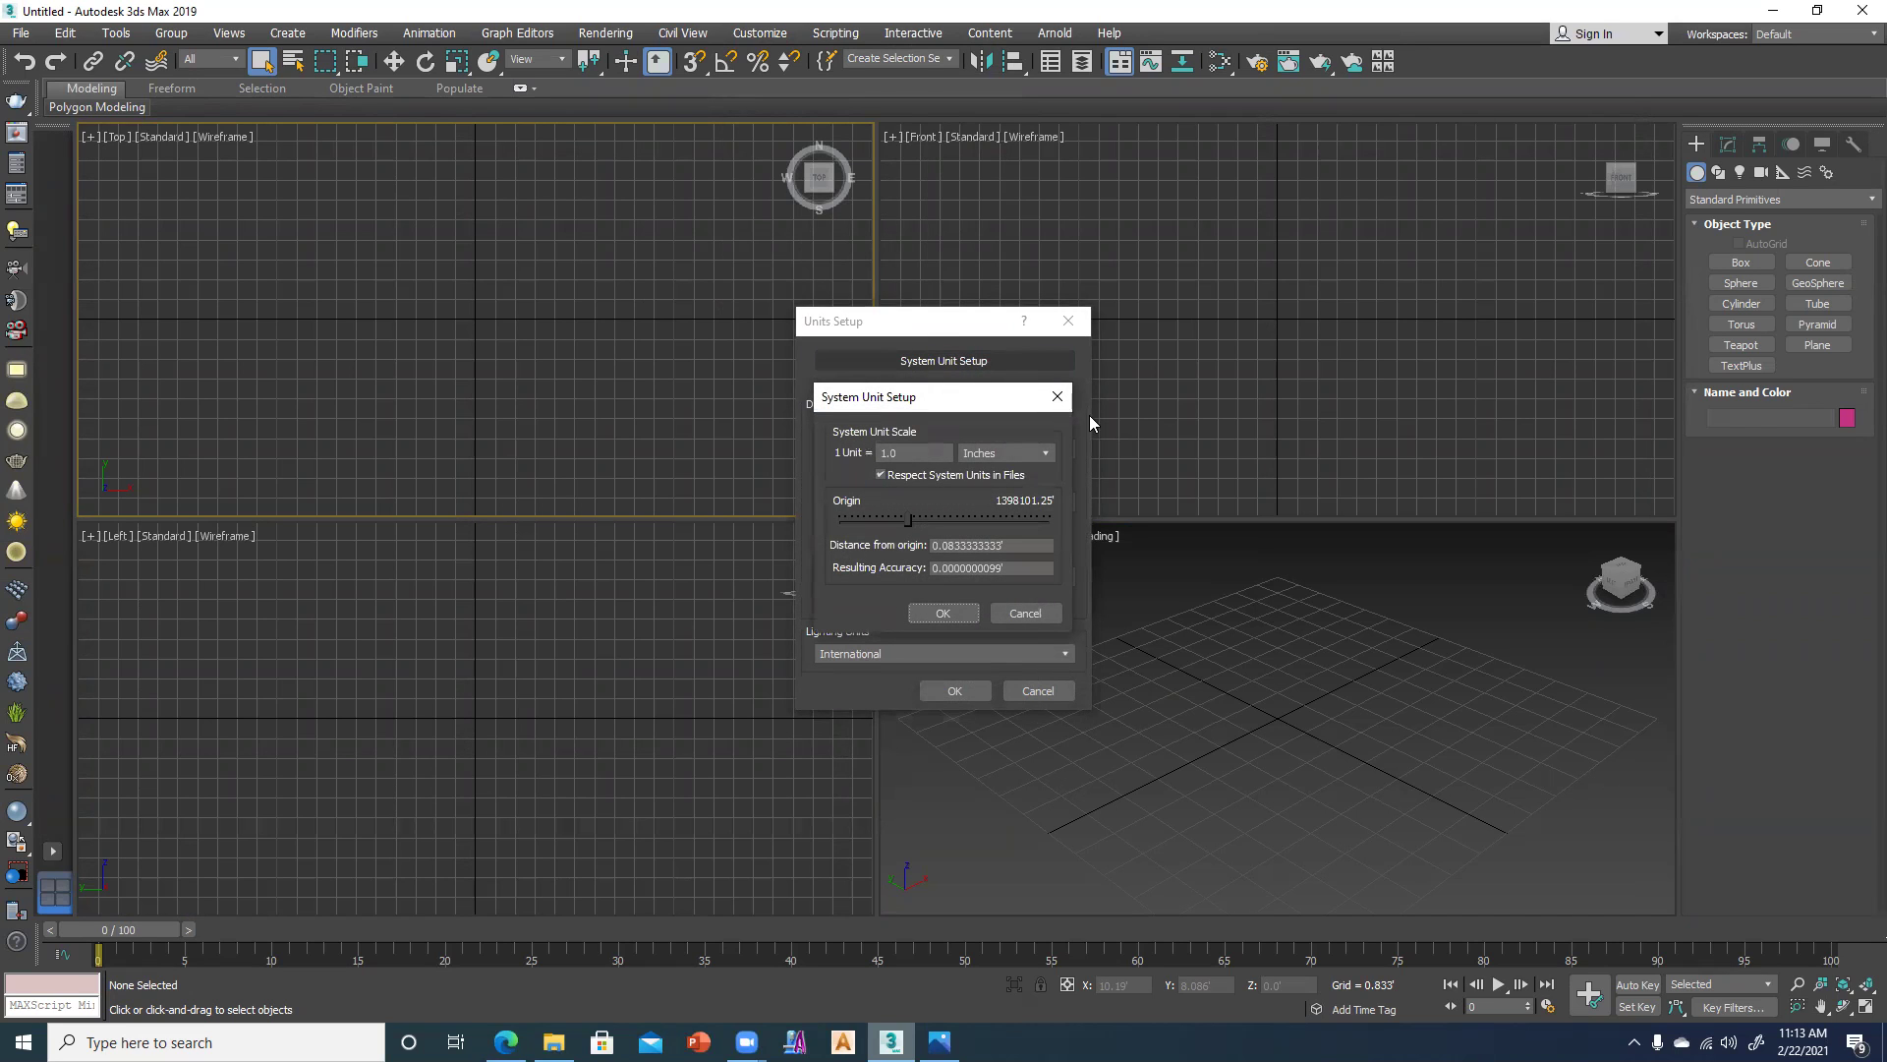
left_click(1058, 397)
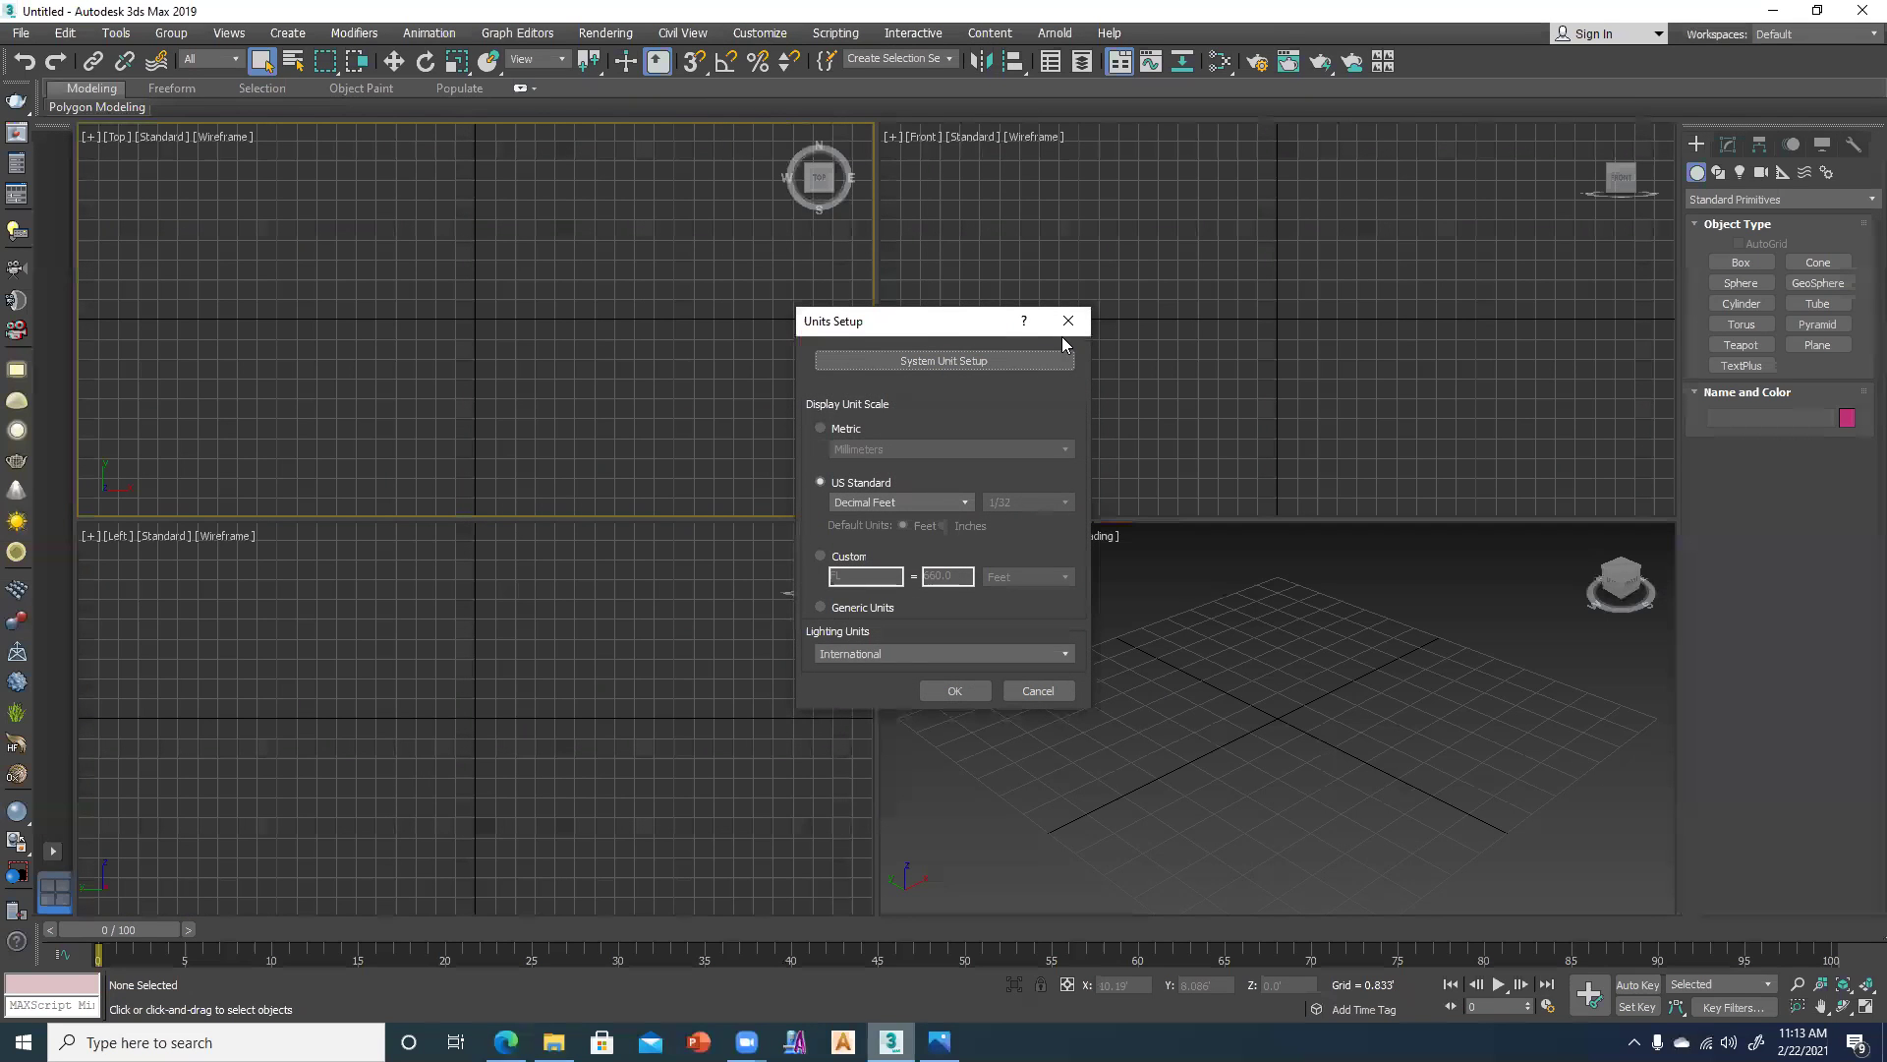
left_click(937, 361)
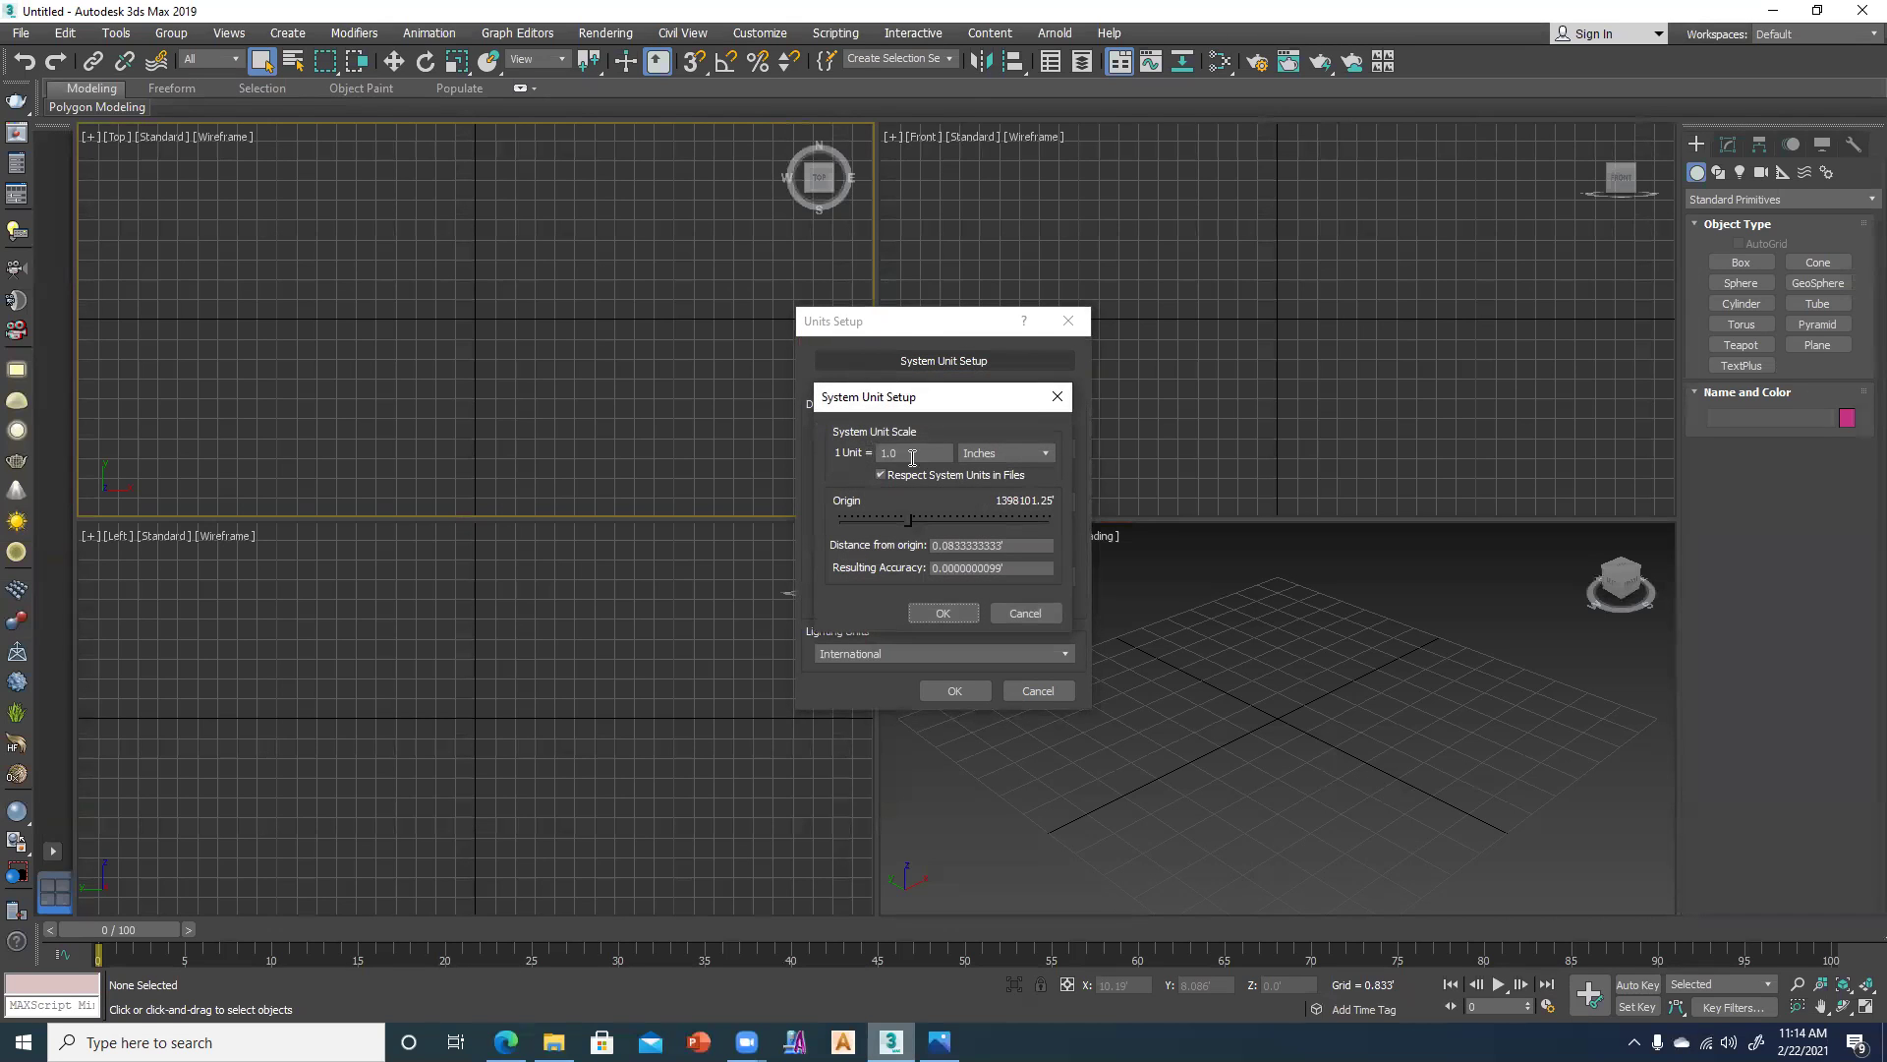
left_click(946, 610)
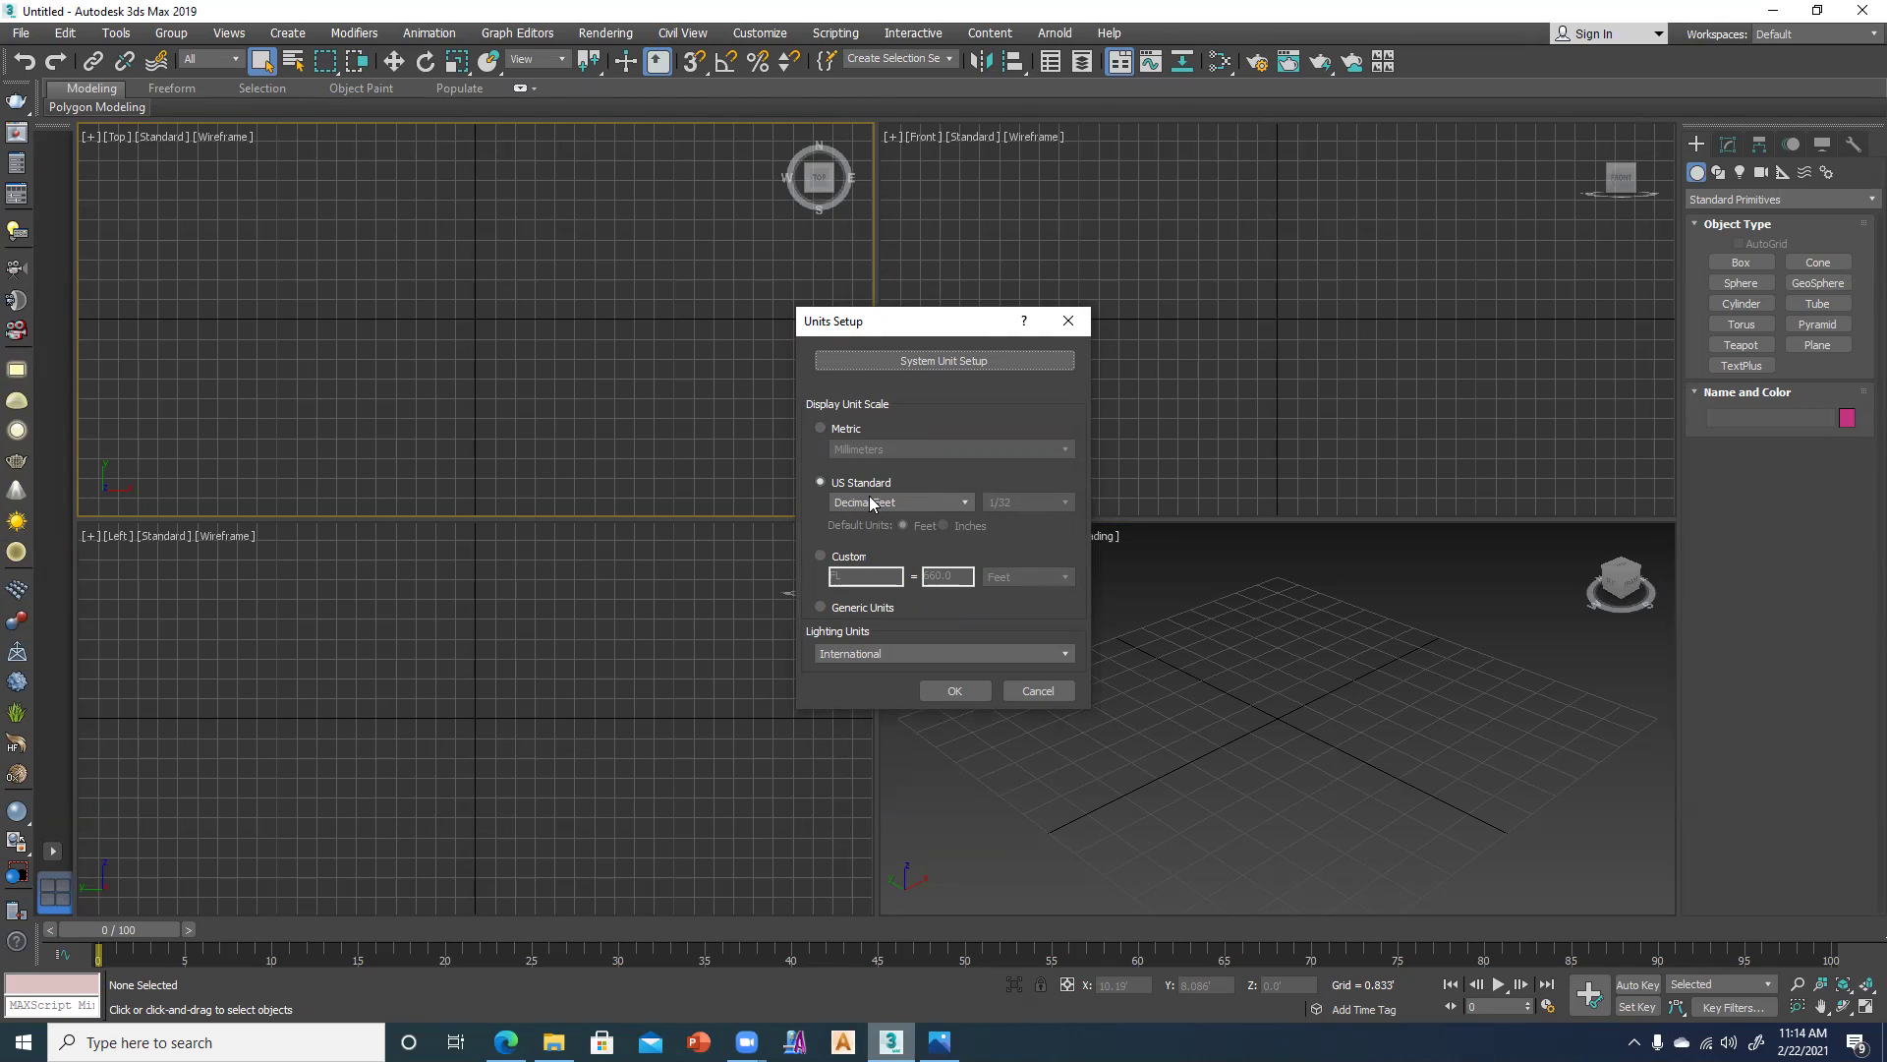
left_click(879, 502)
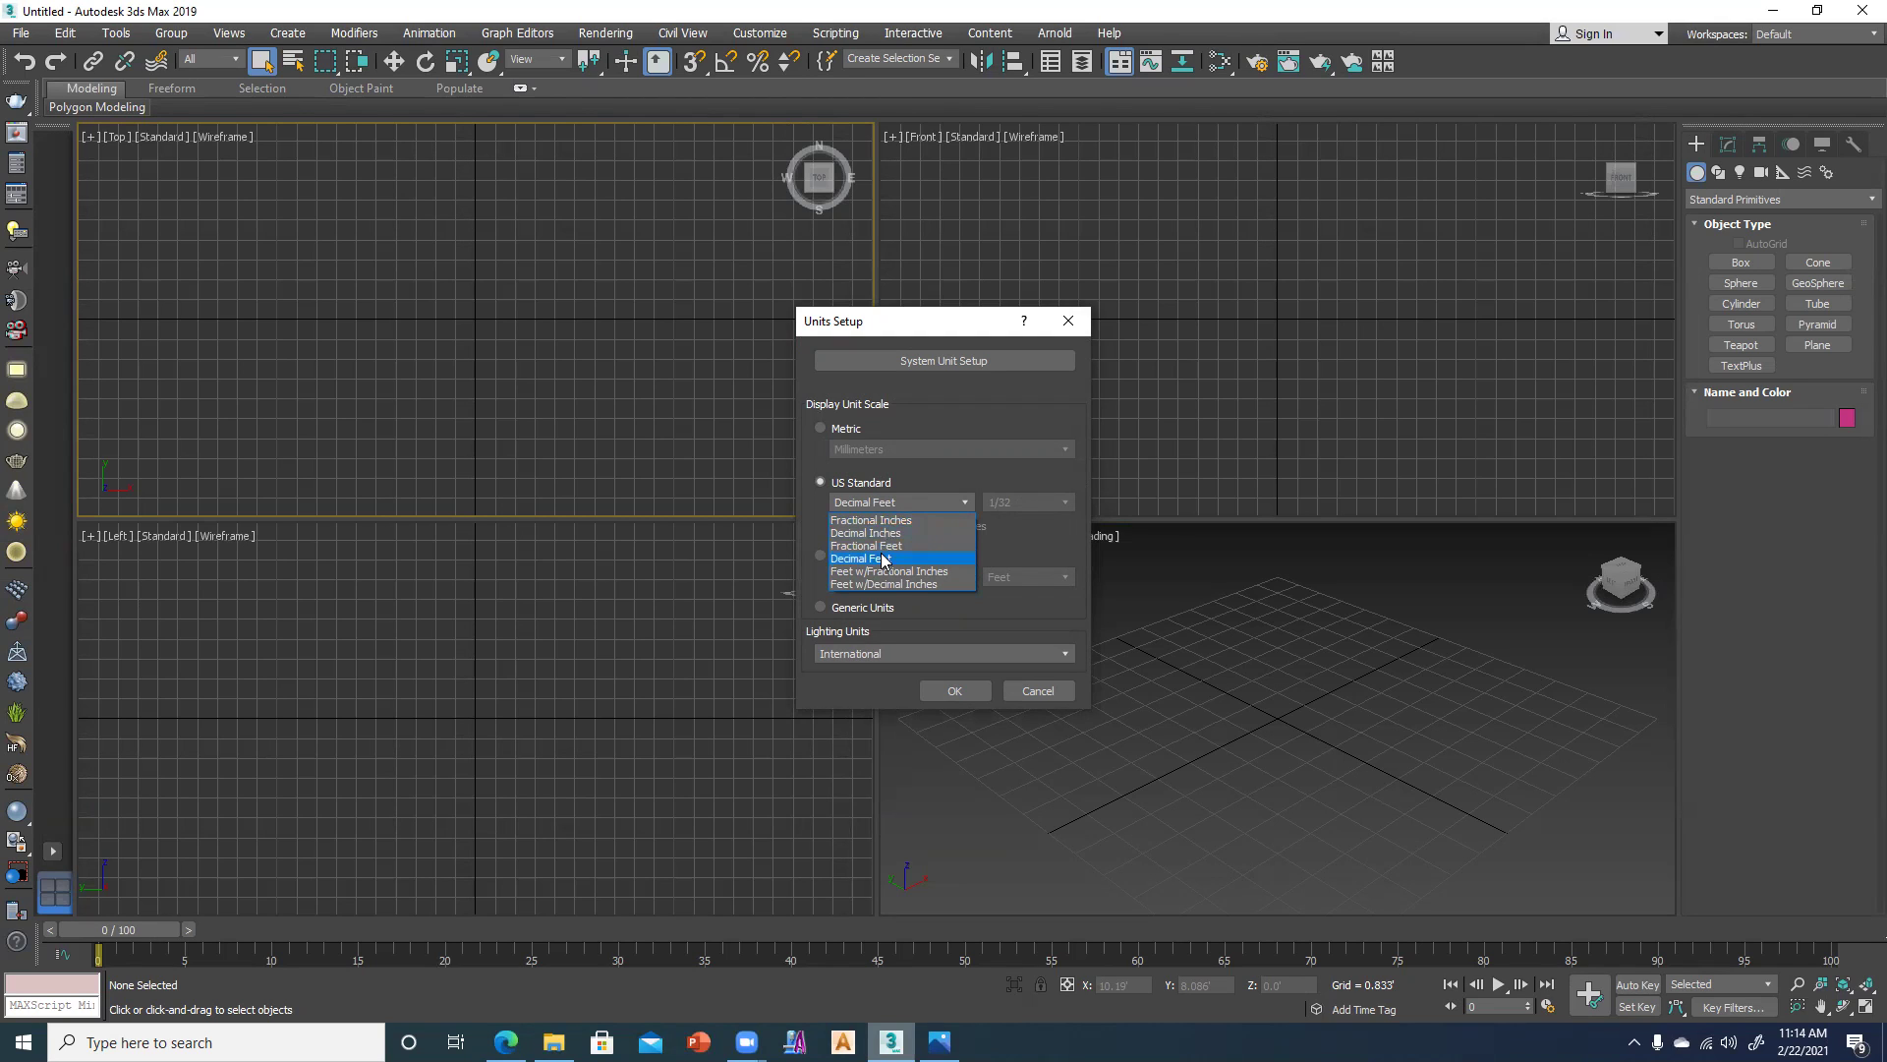
left_click(873, 559)
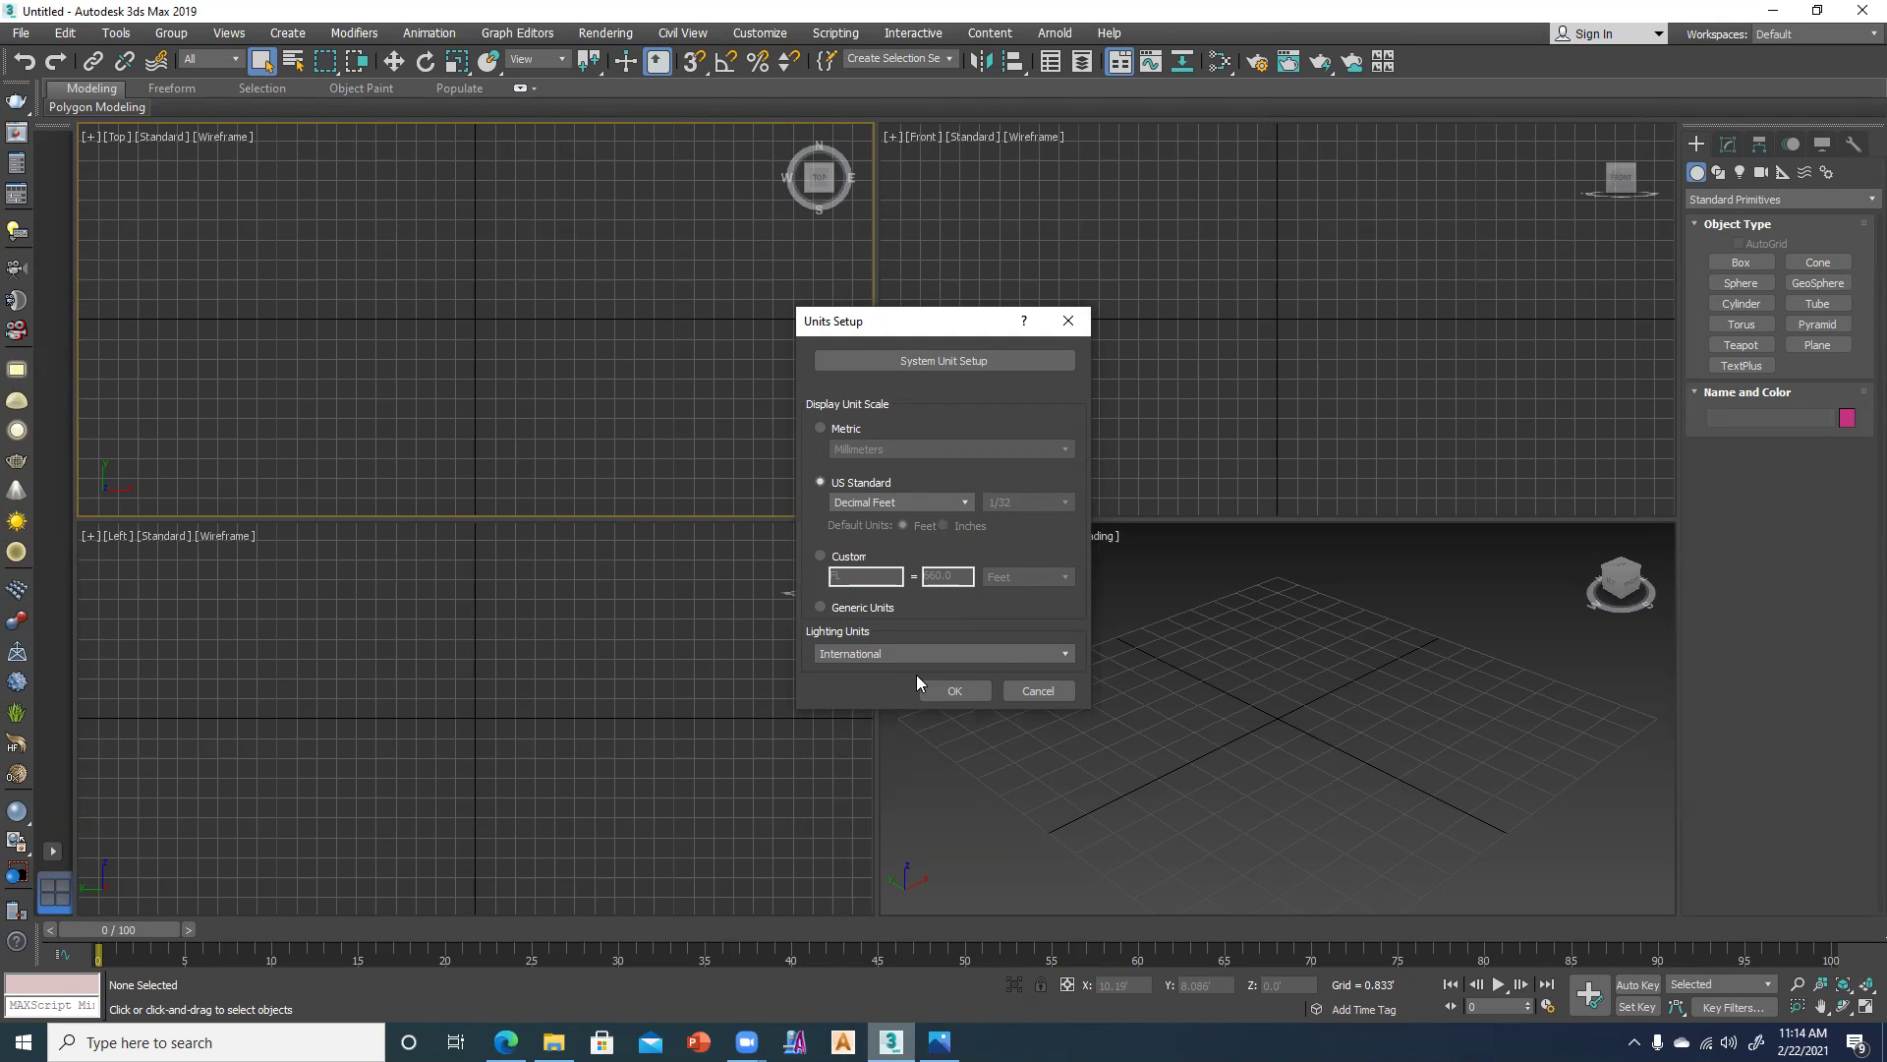
left_click(952, 692)
left_click(951, 692)
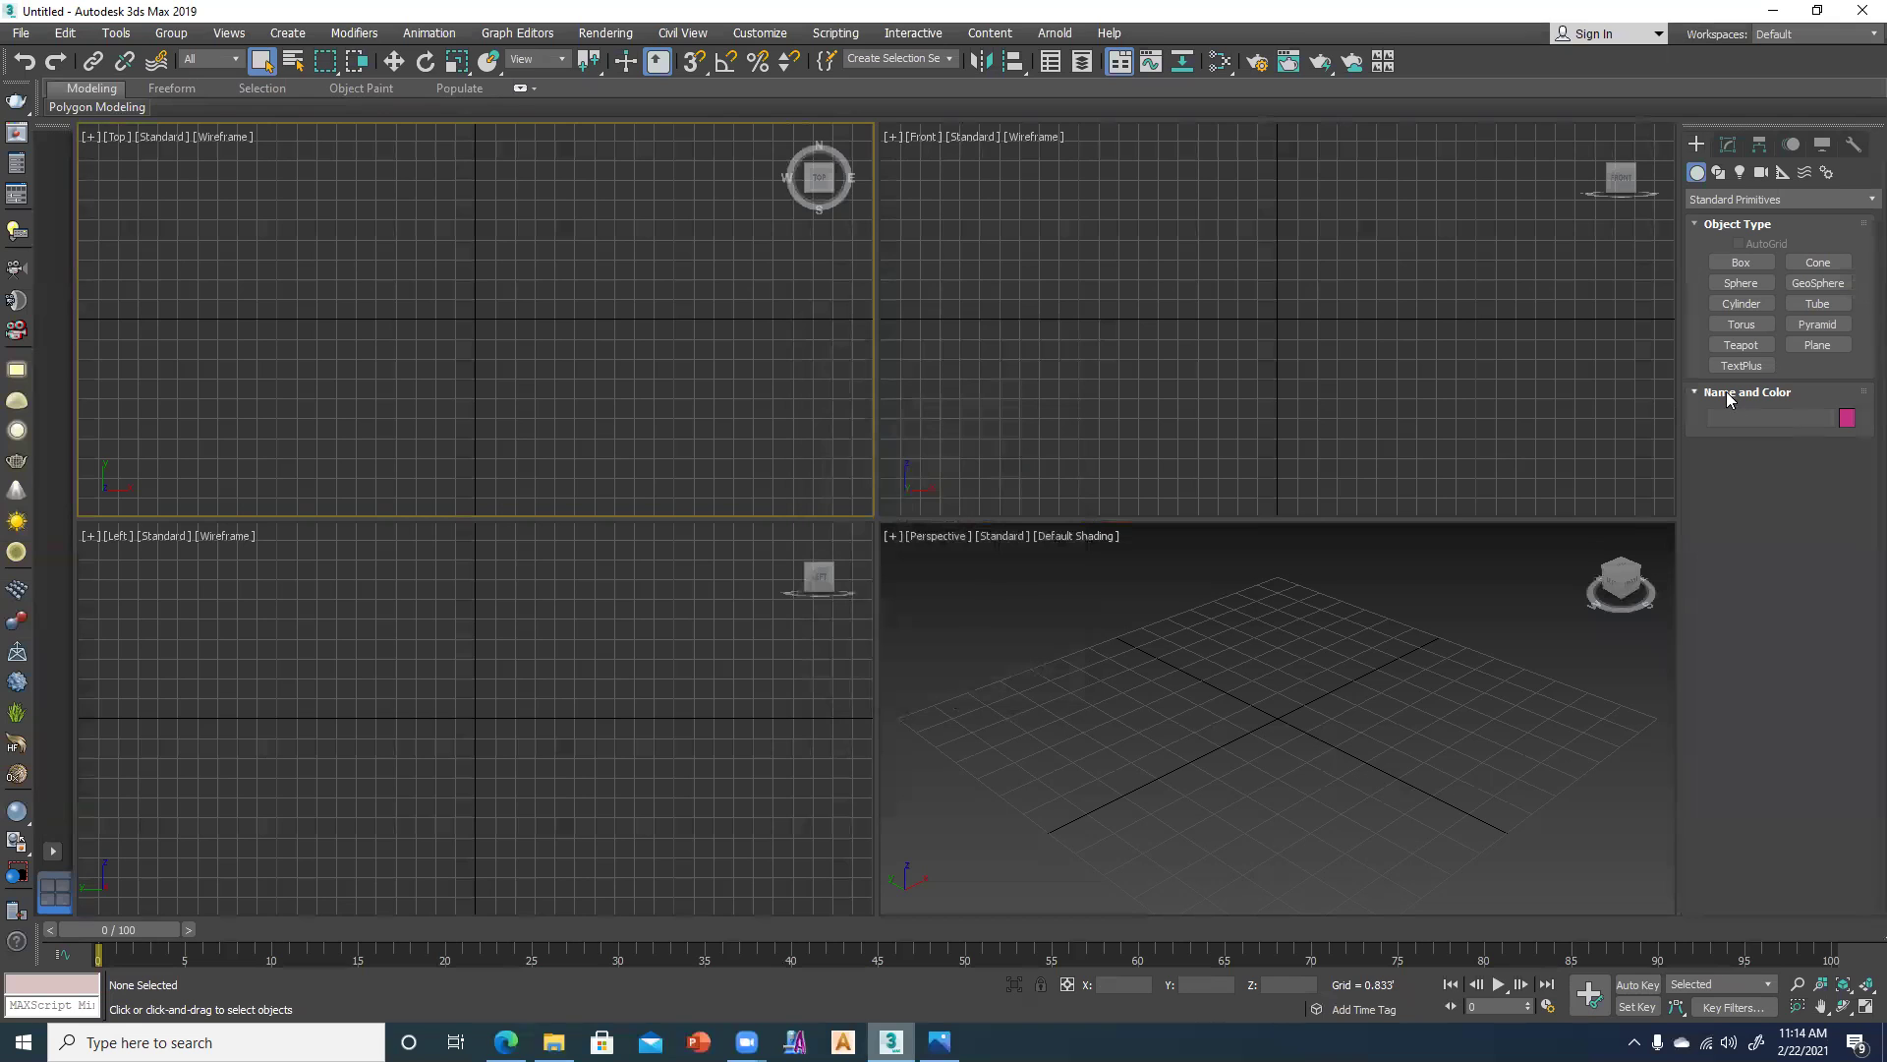
Draw a box about 8.6' wide and 2.9' deep and tall in Perspective.
left_click(1741, 262)
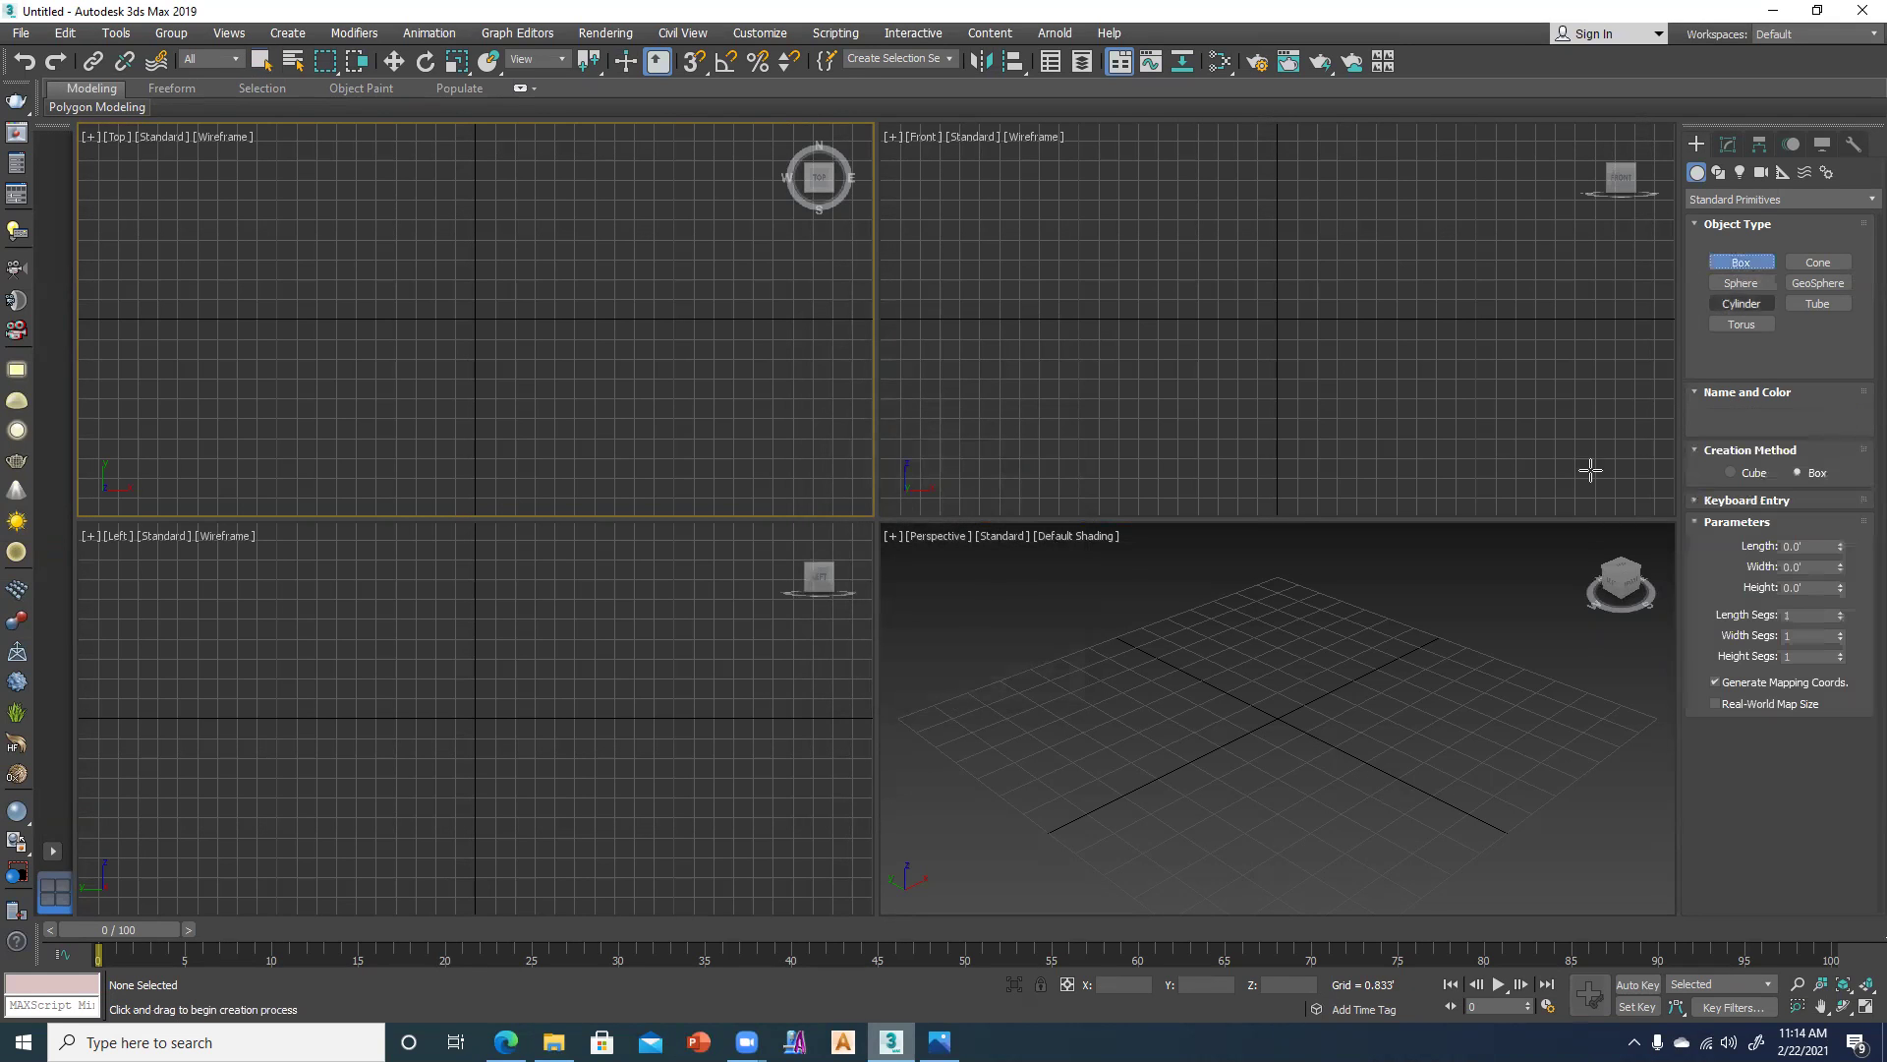
left_click_drag(1278, 649, 1078, 831)
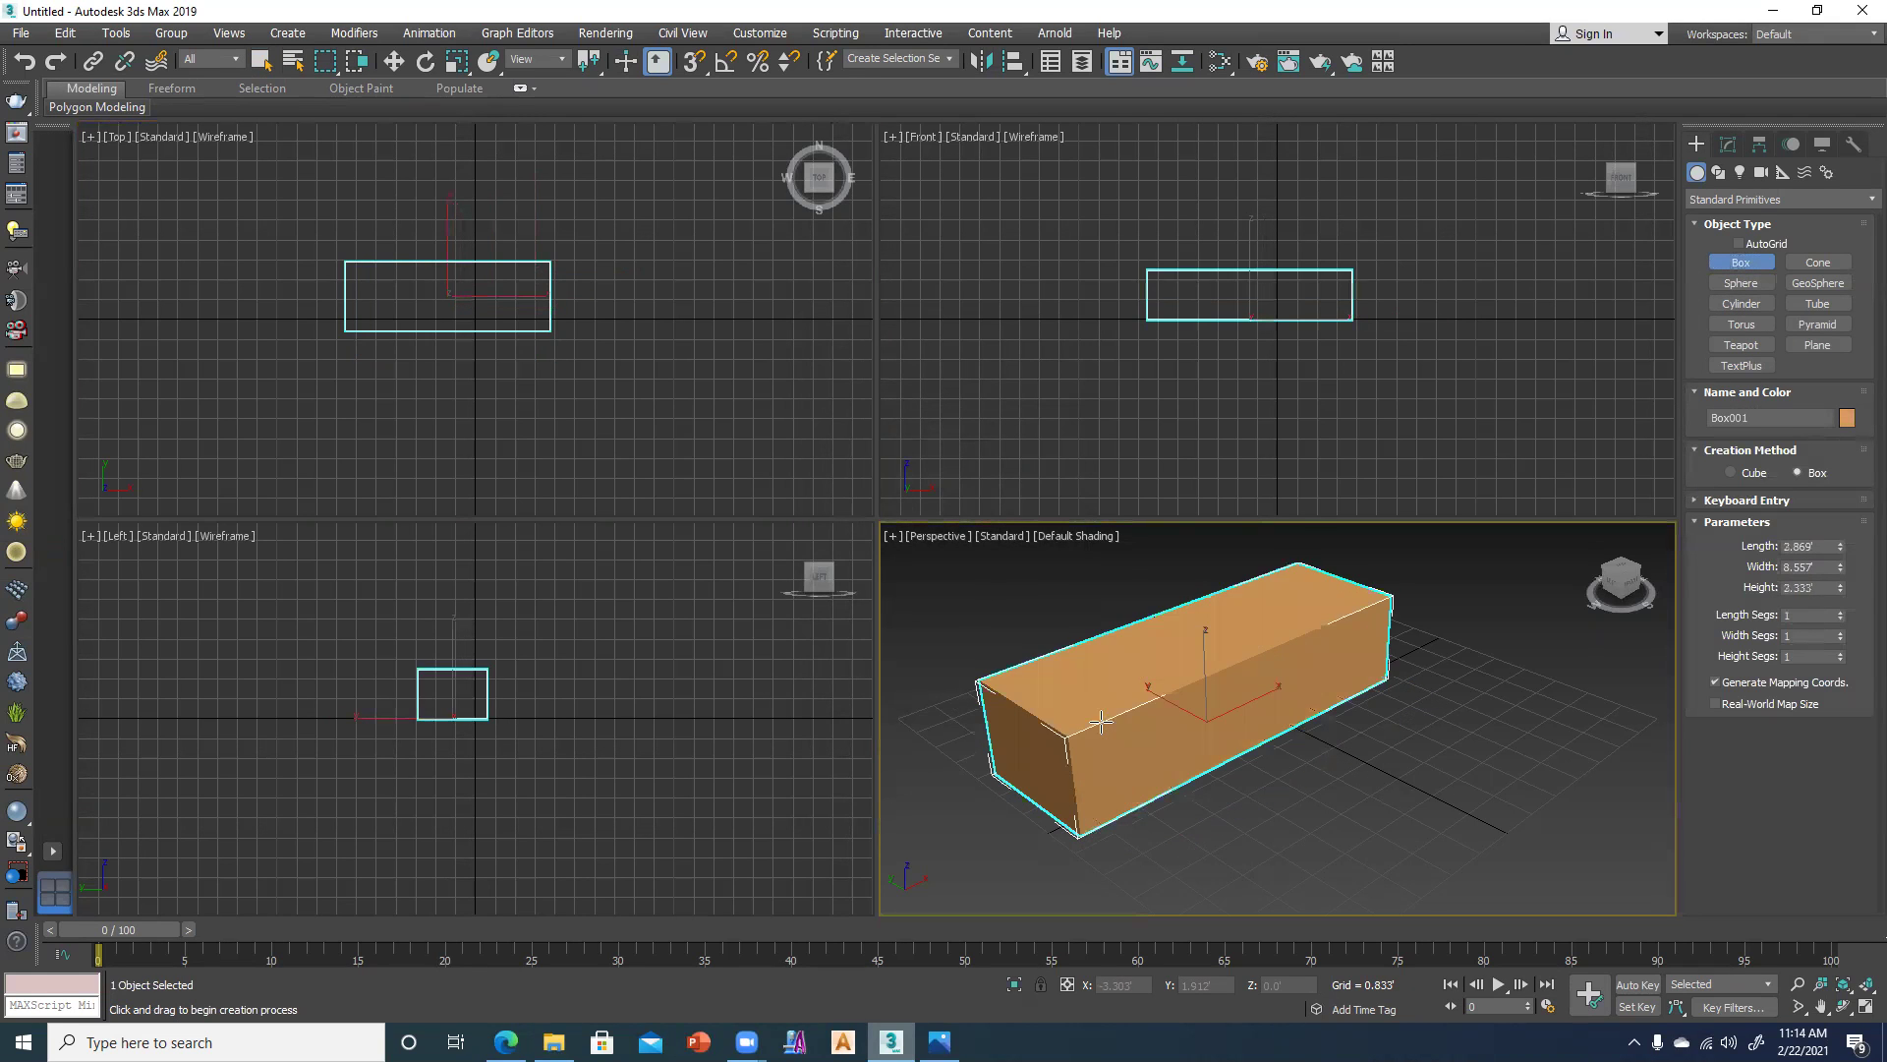
left_click(1101, 723)
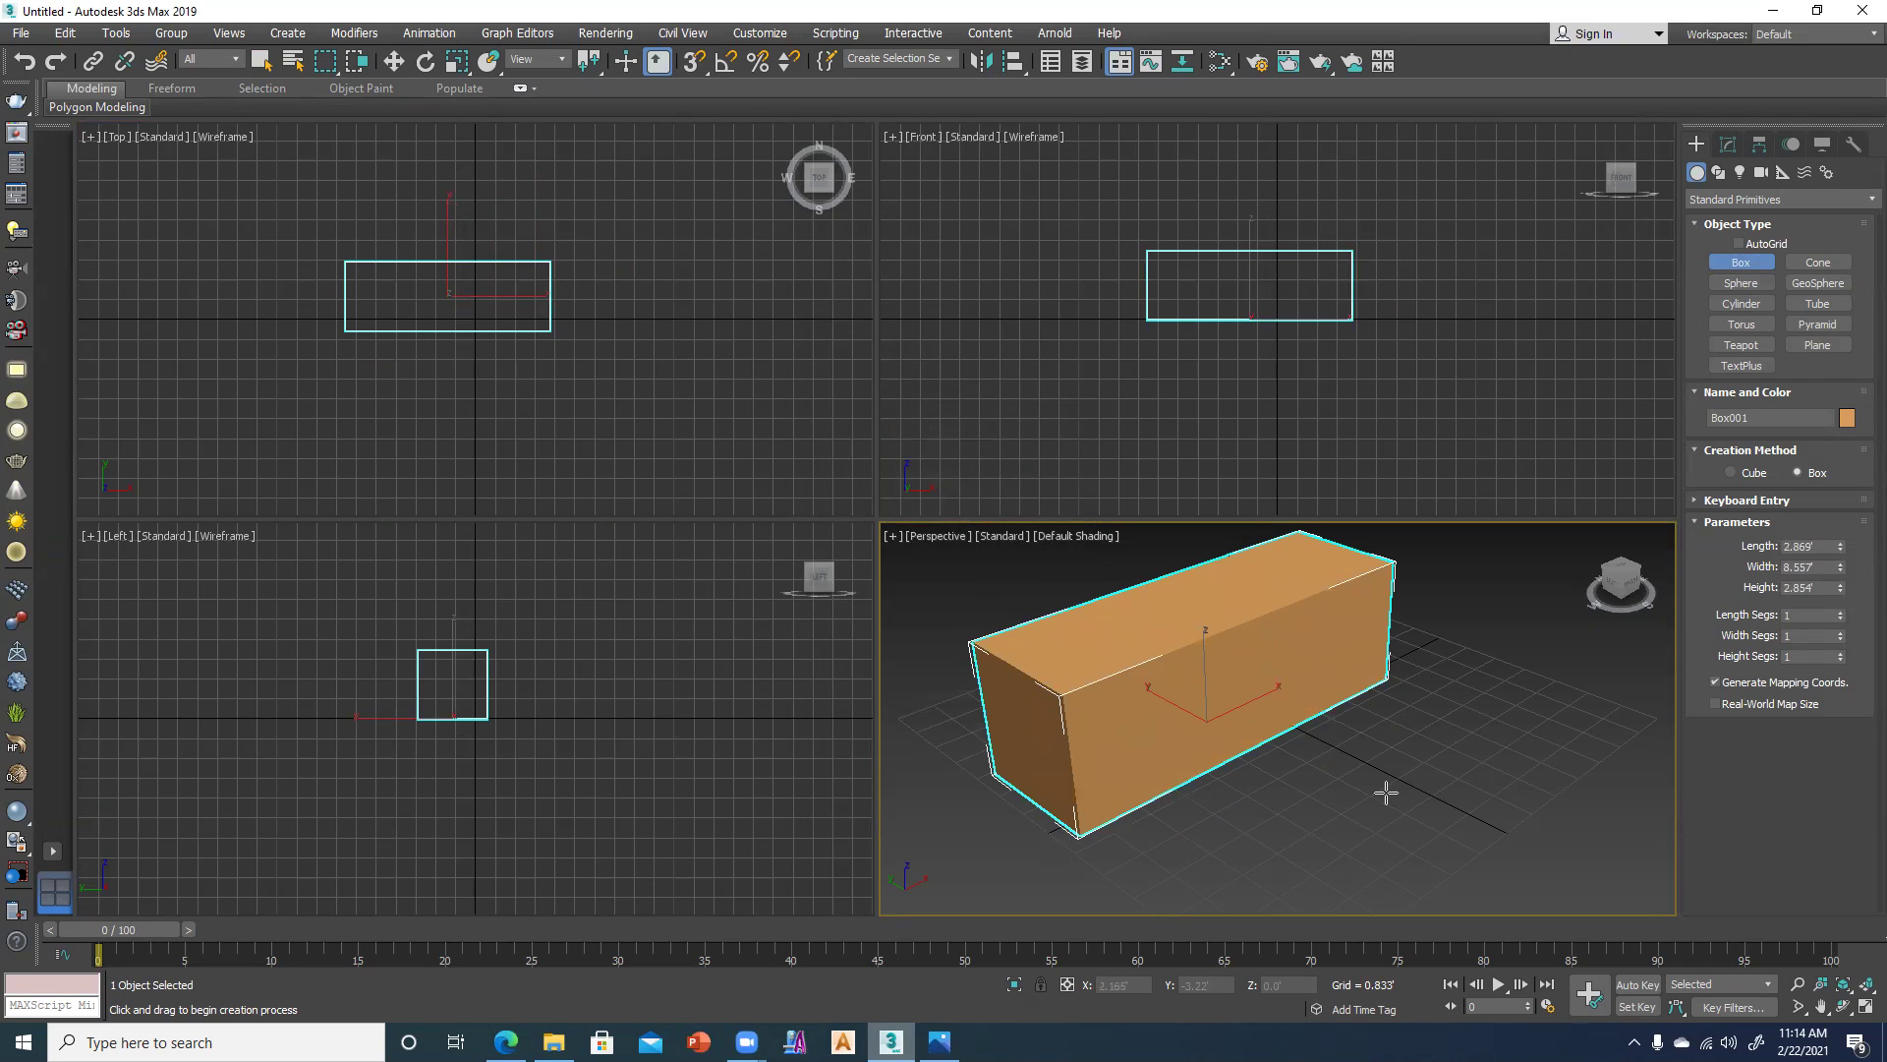
key("w")
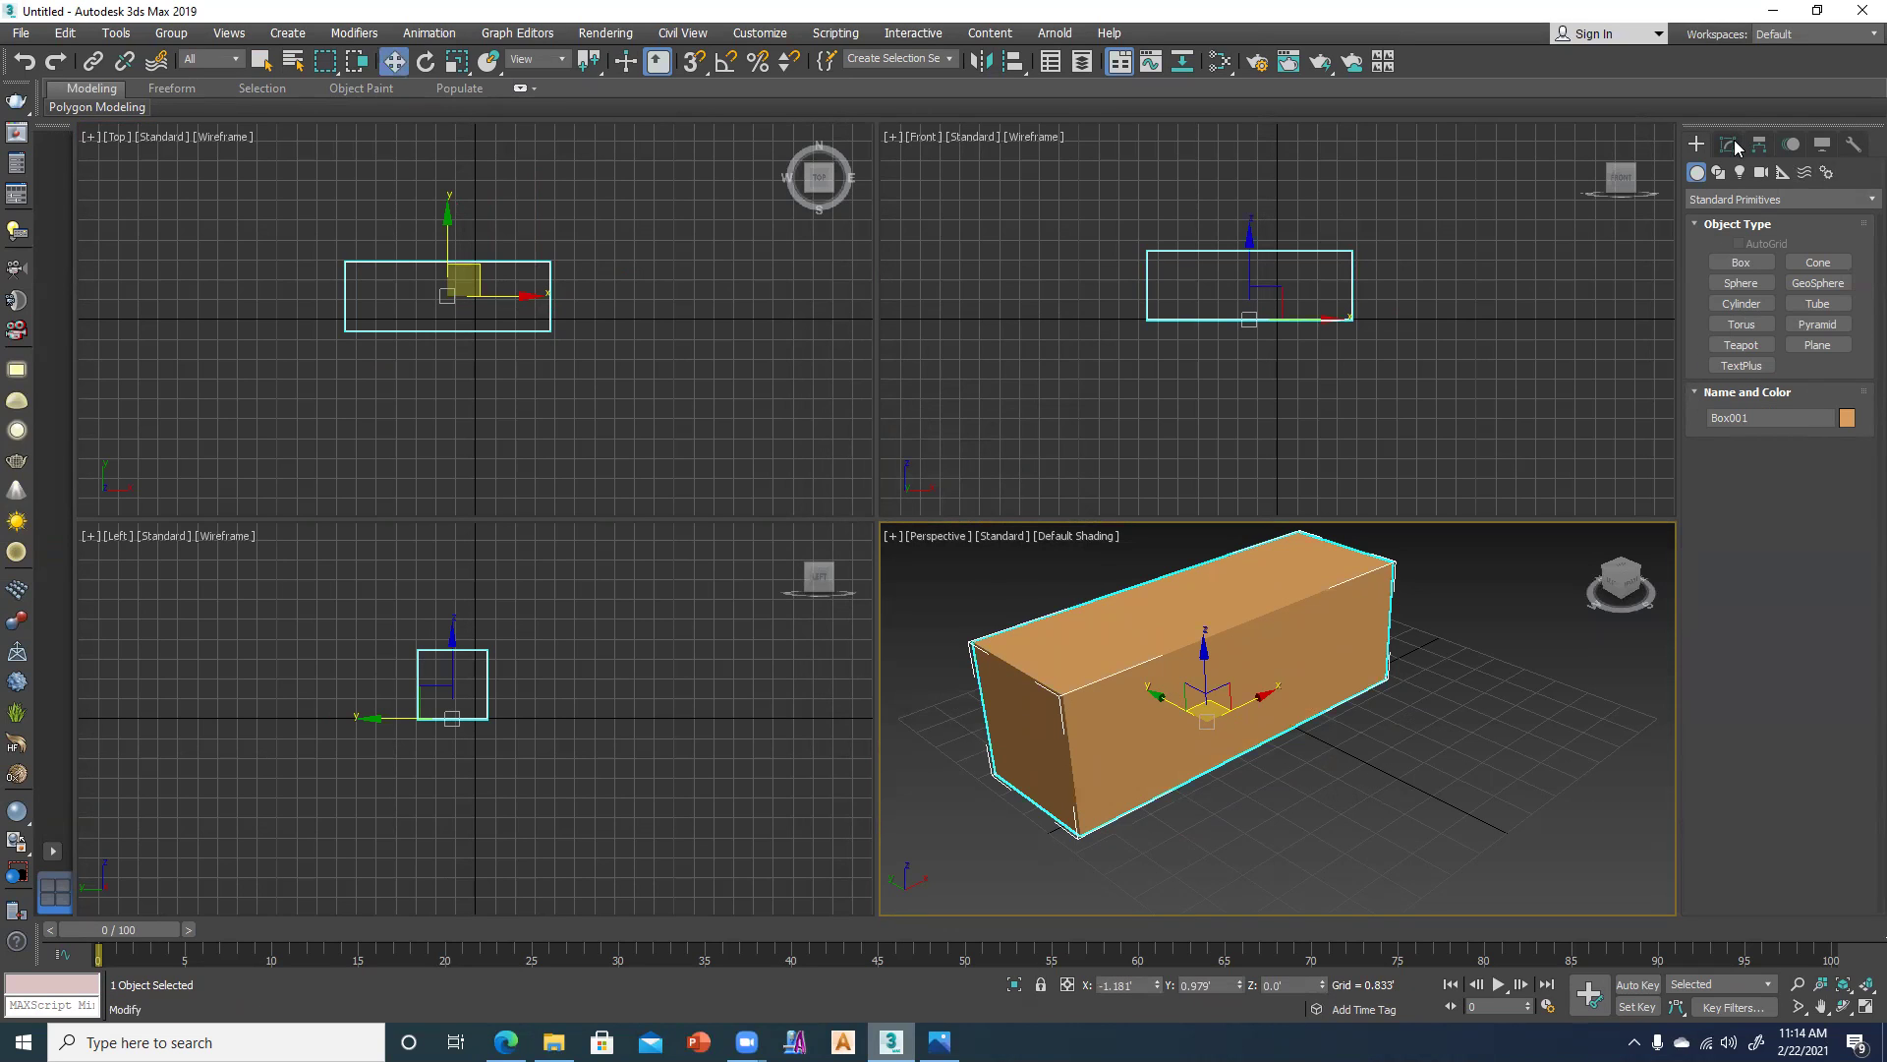
left_click(1728, 144)
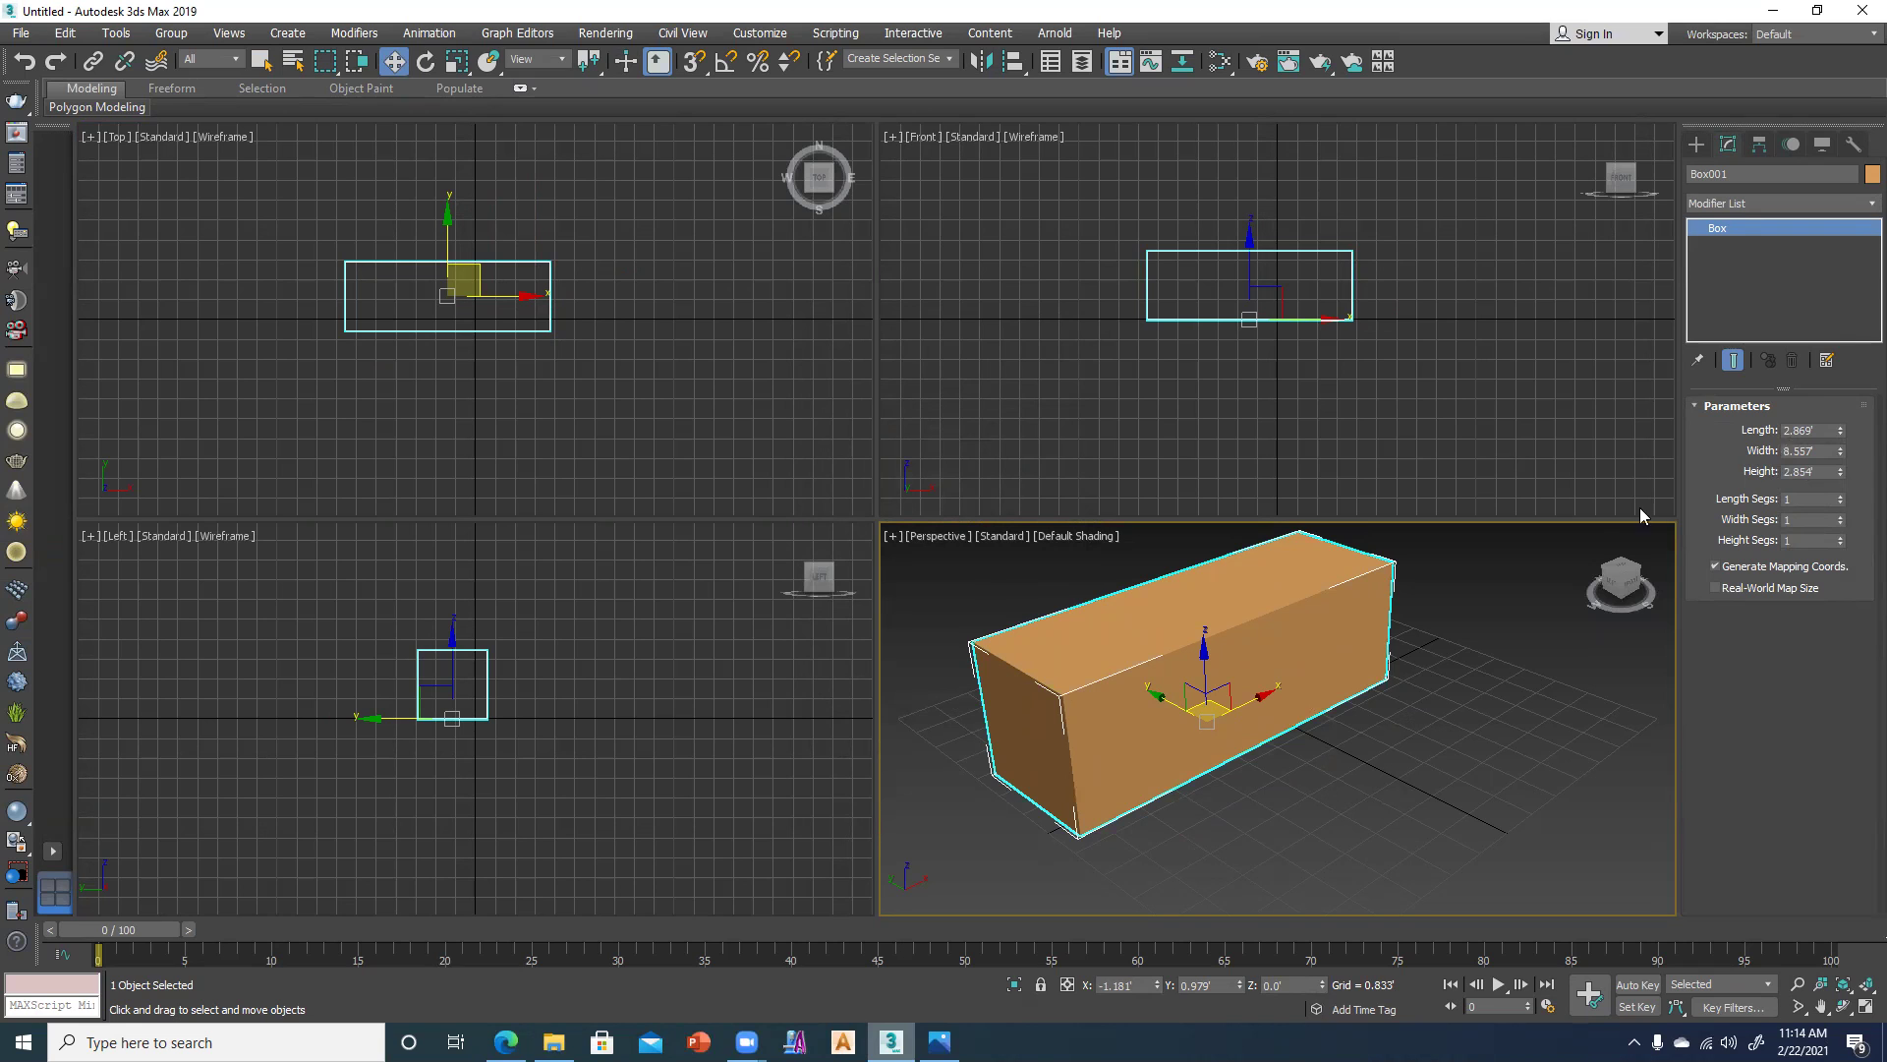
left_click(1386, 773)
Compare the box against the exterior.jpg reference photo, ending on the photo.
key("alt+Tab")
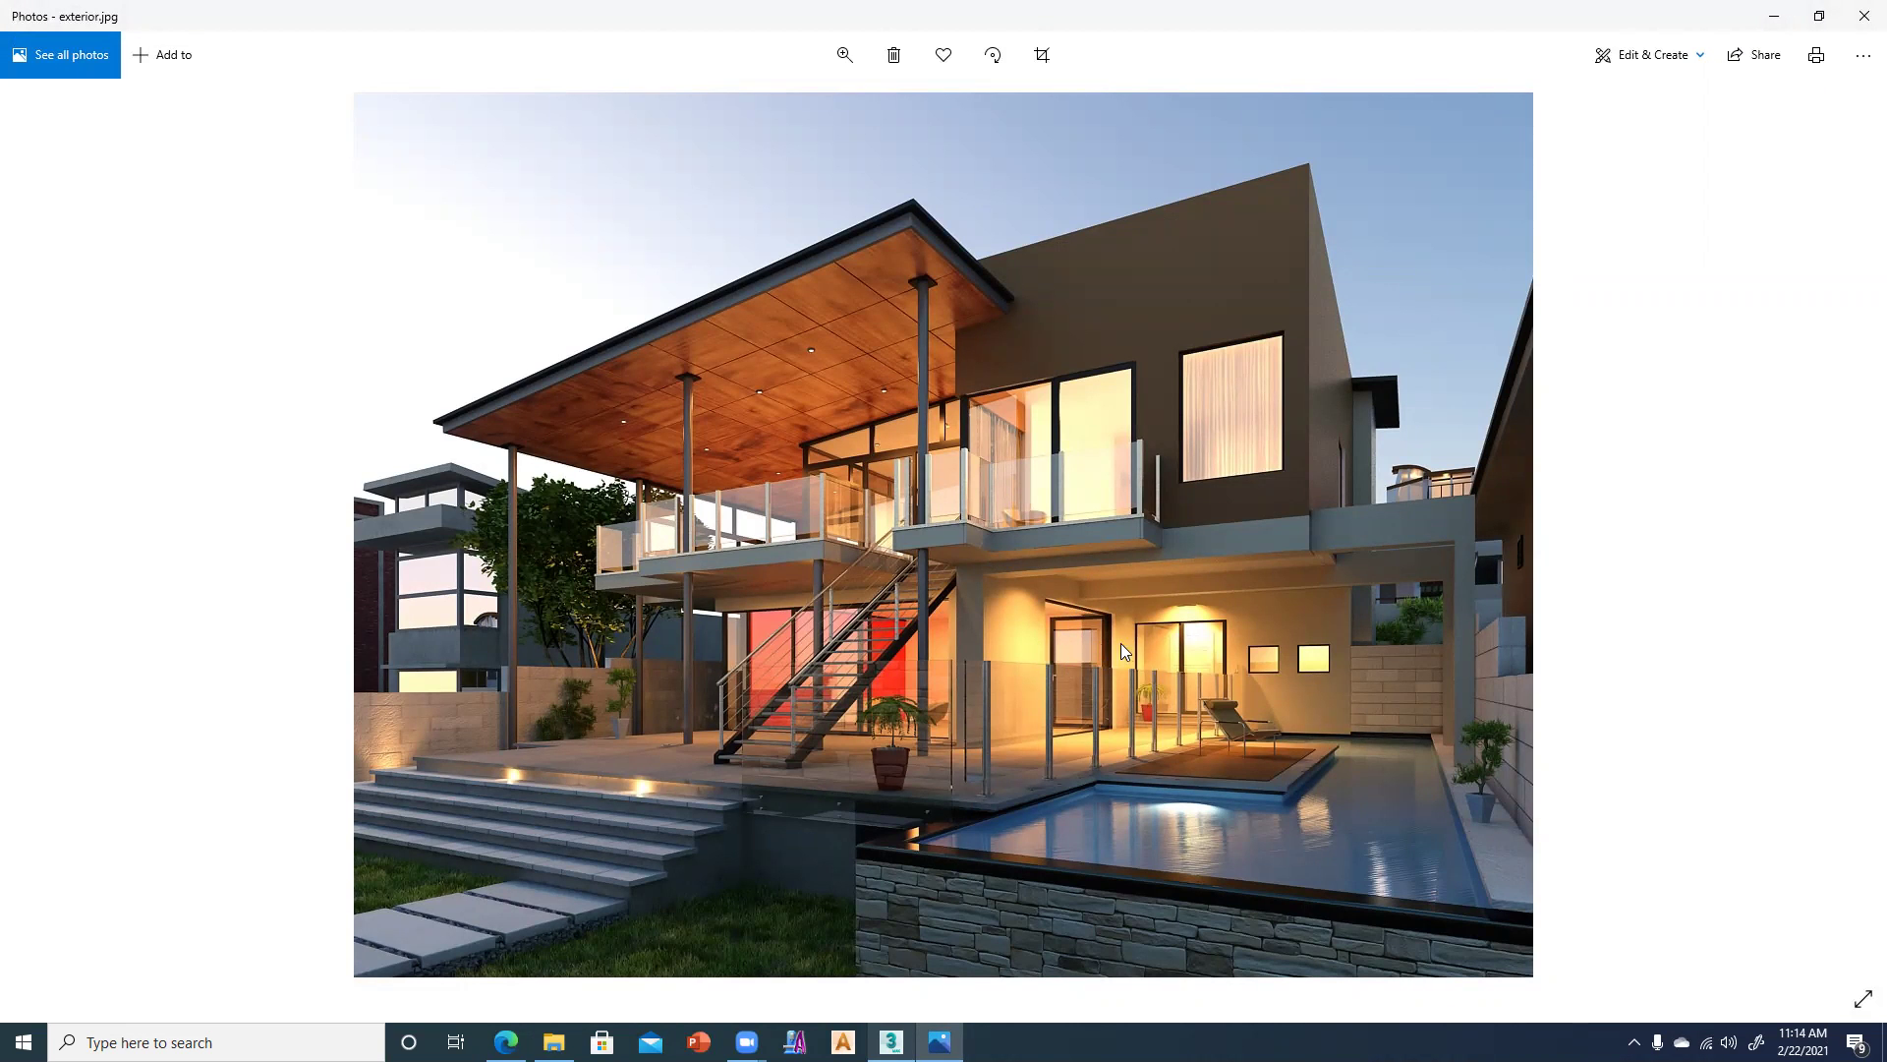
key("alt+Tab")
left_click(1095, 716)
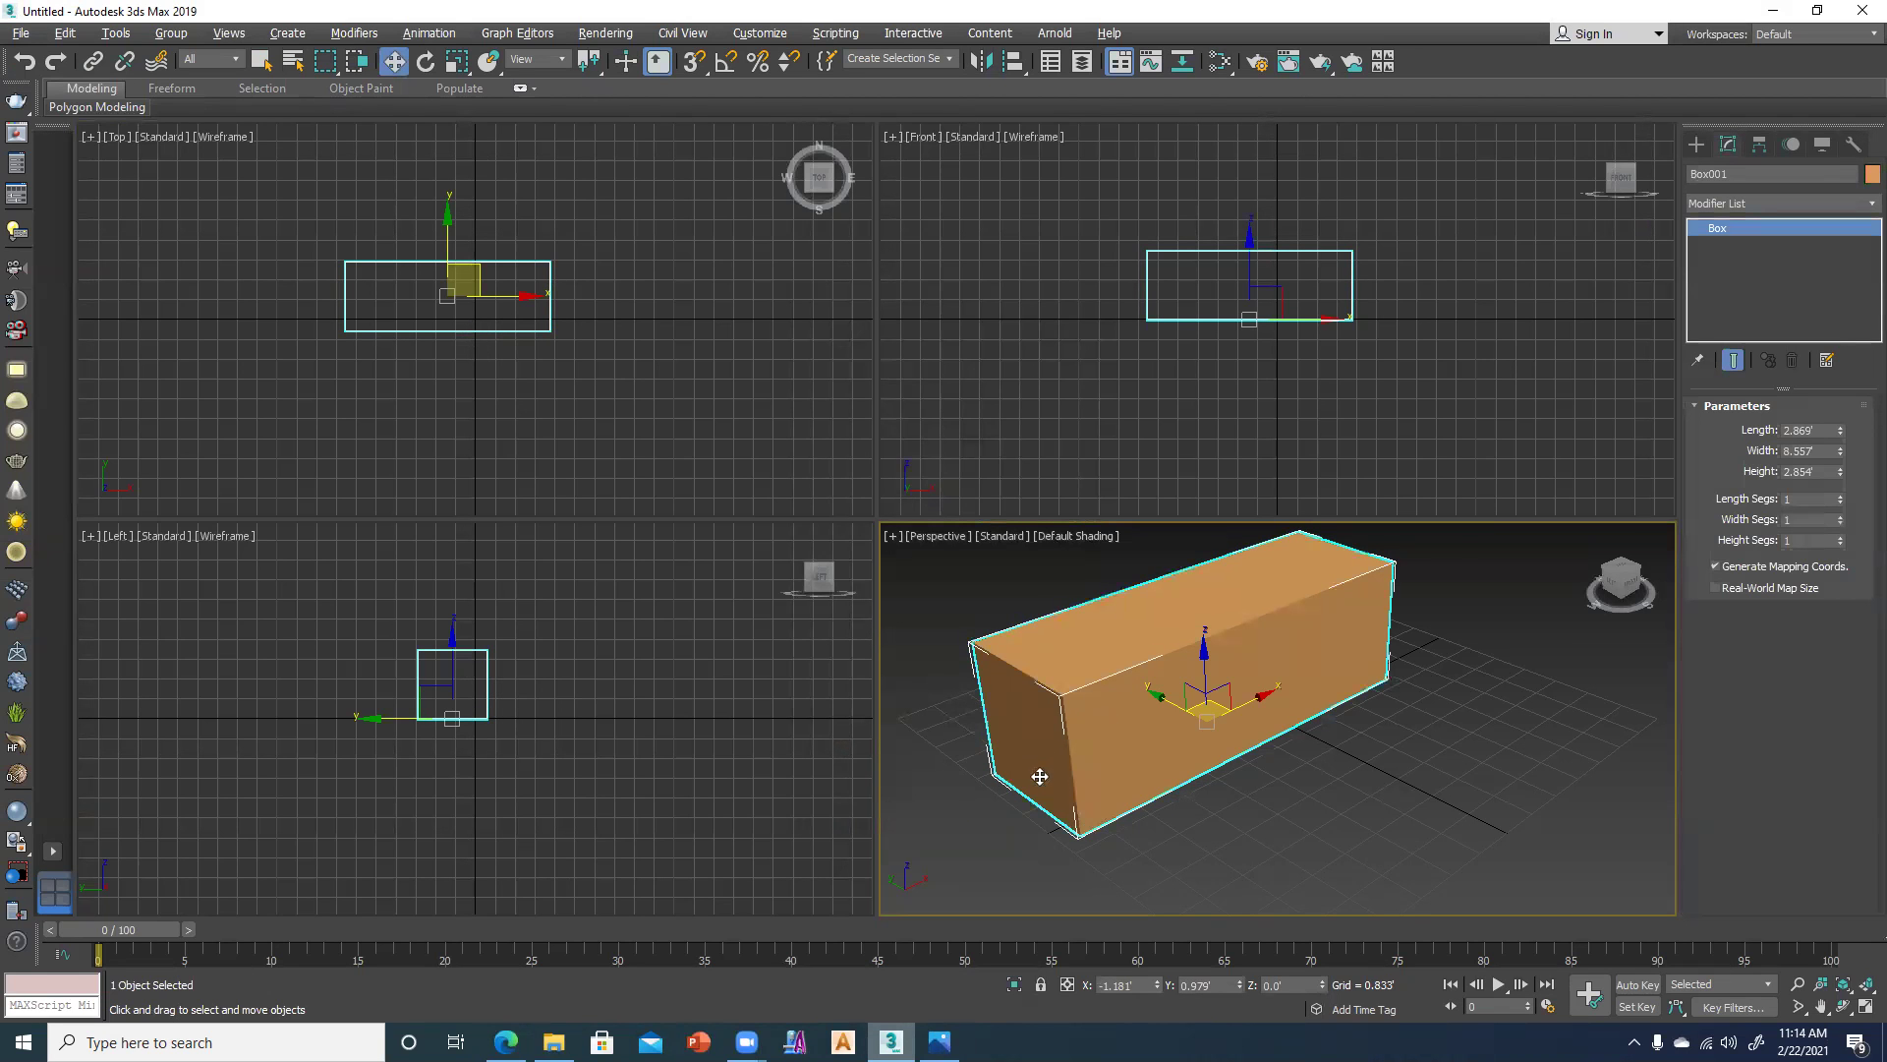
key("alt+Tab")
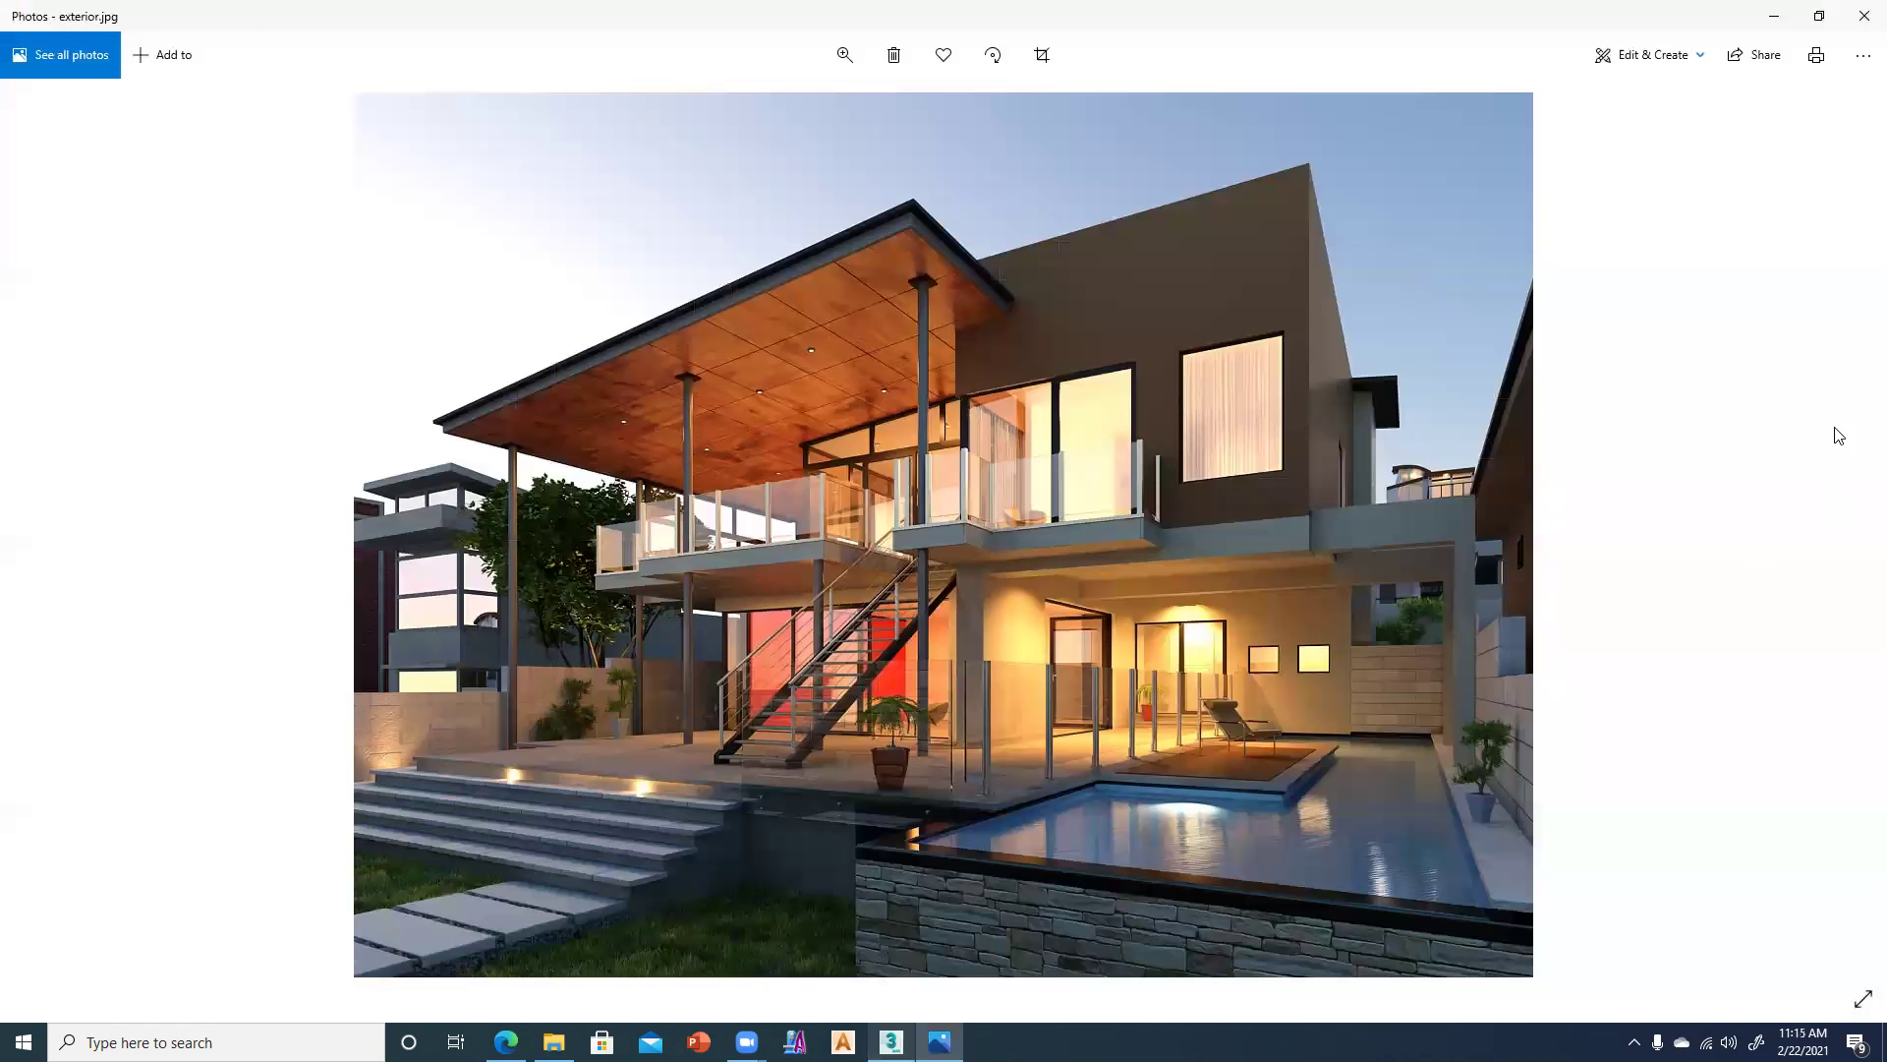
Set the box Length to 0.75' to make it a thin panel.
key("alt+Tab")
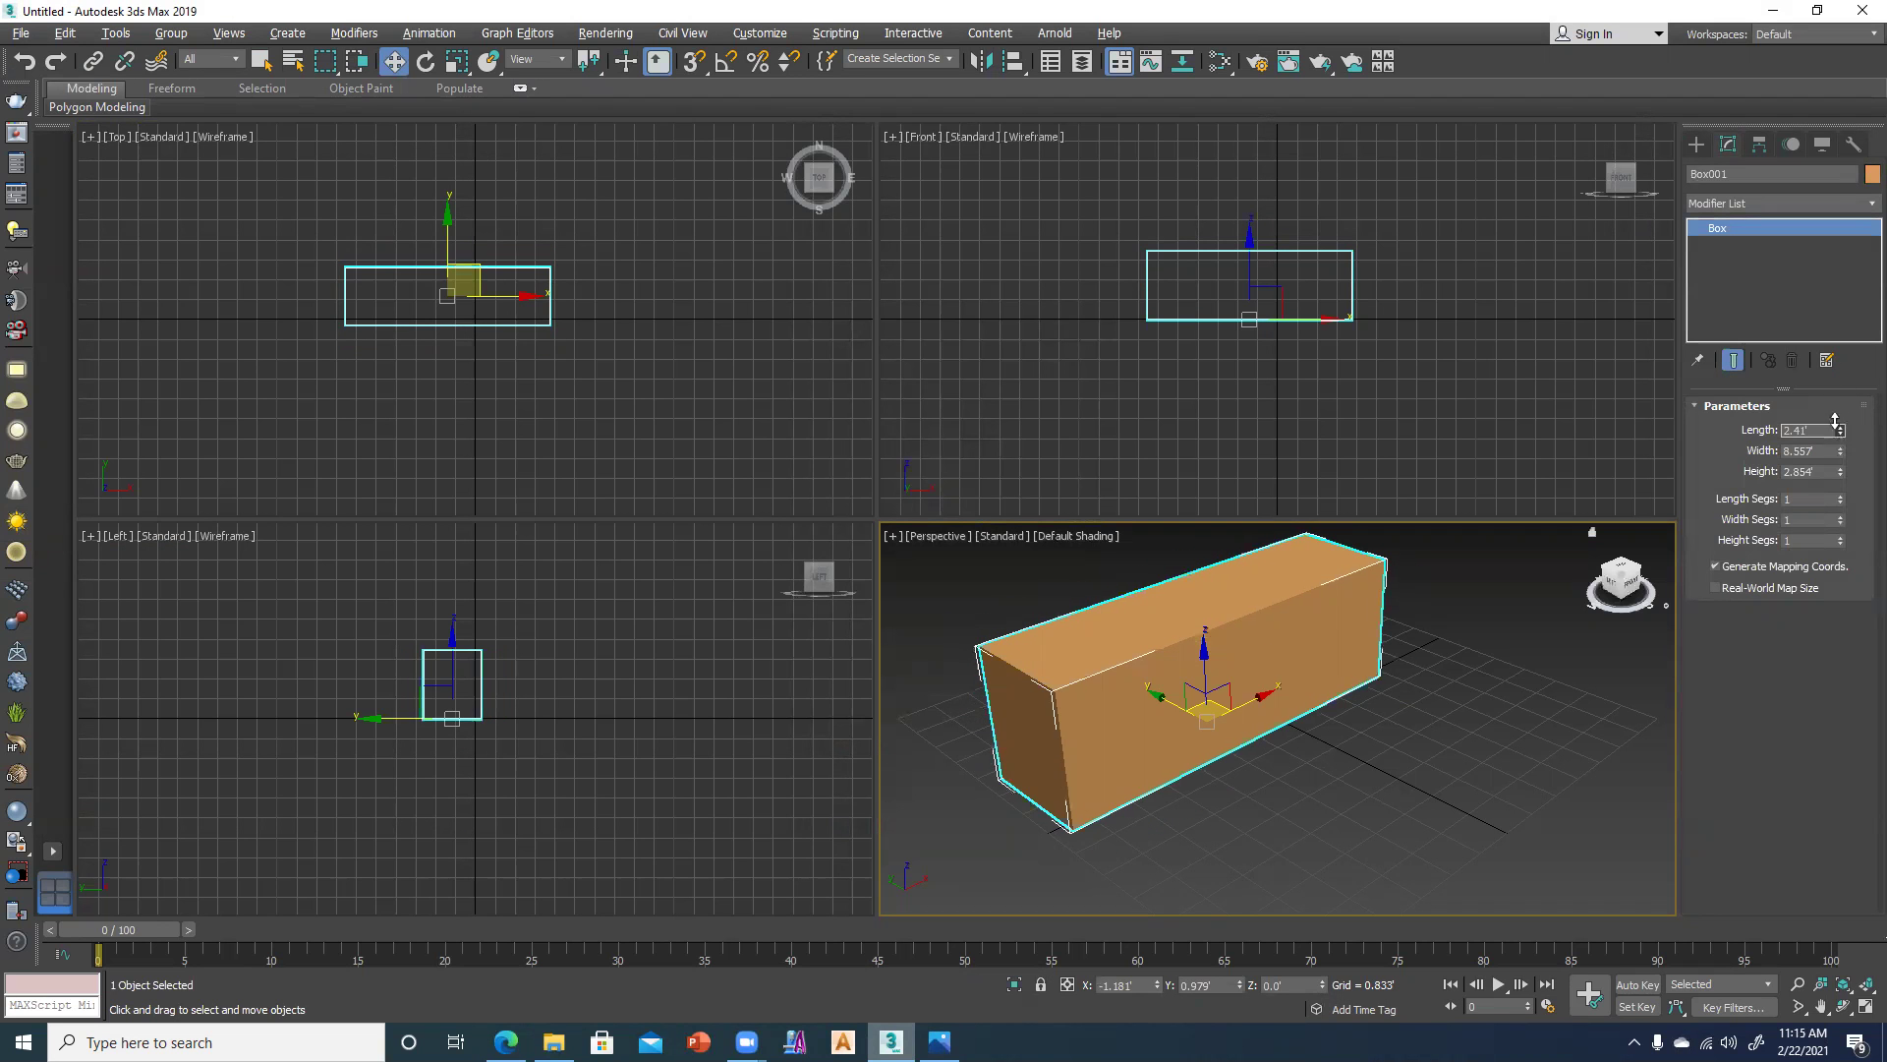
double_click(1816, 430)
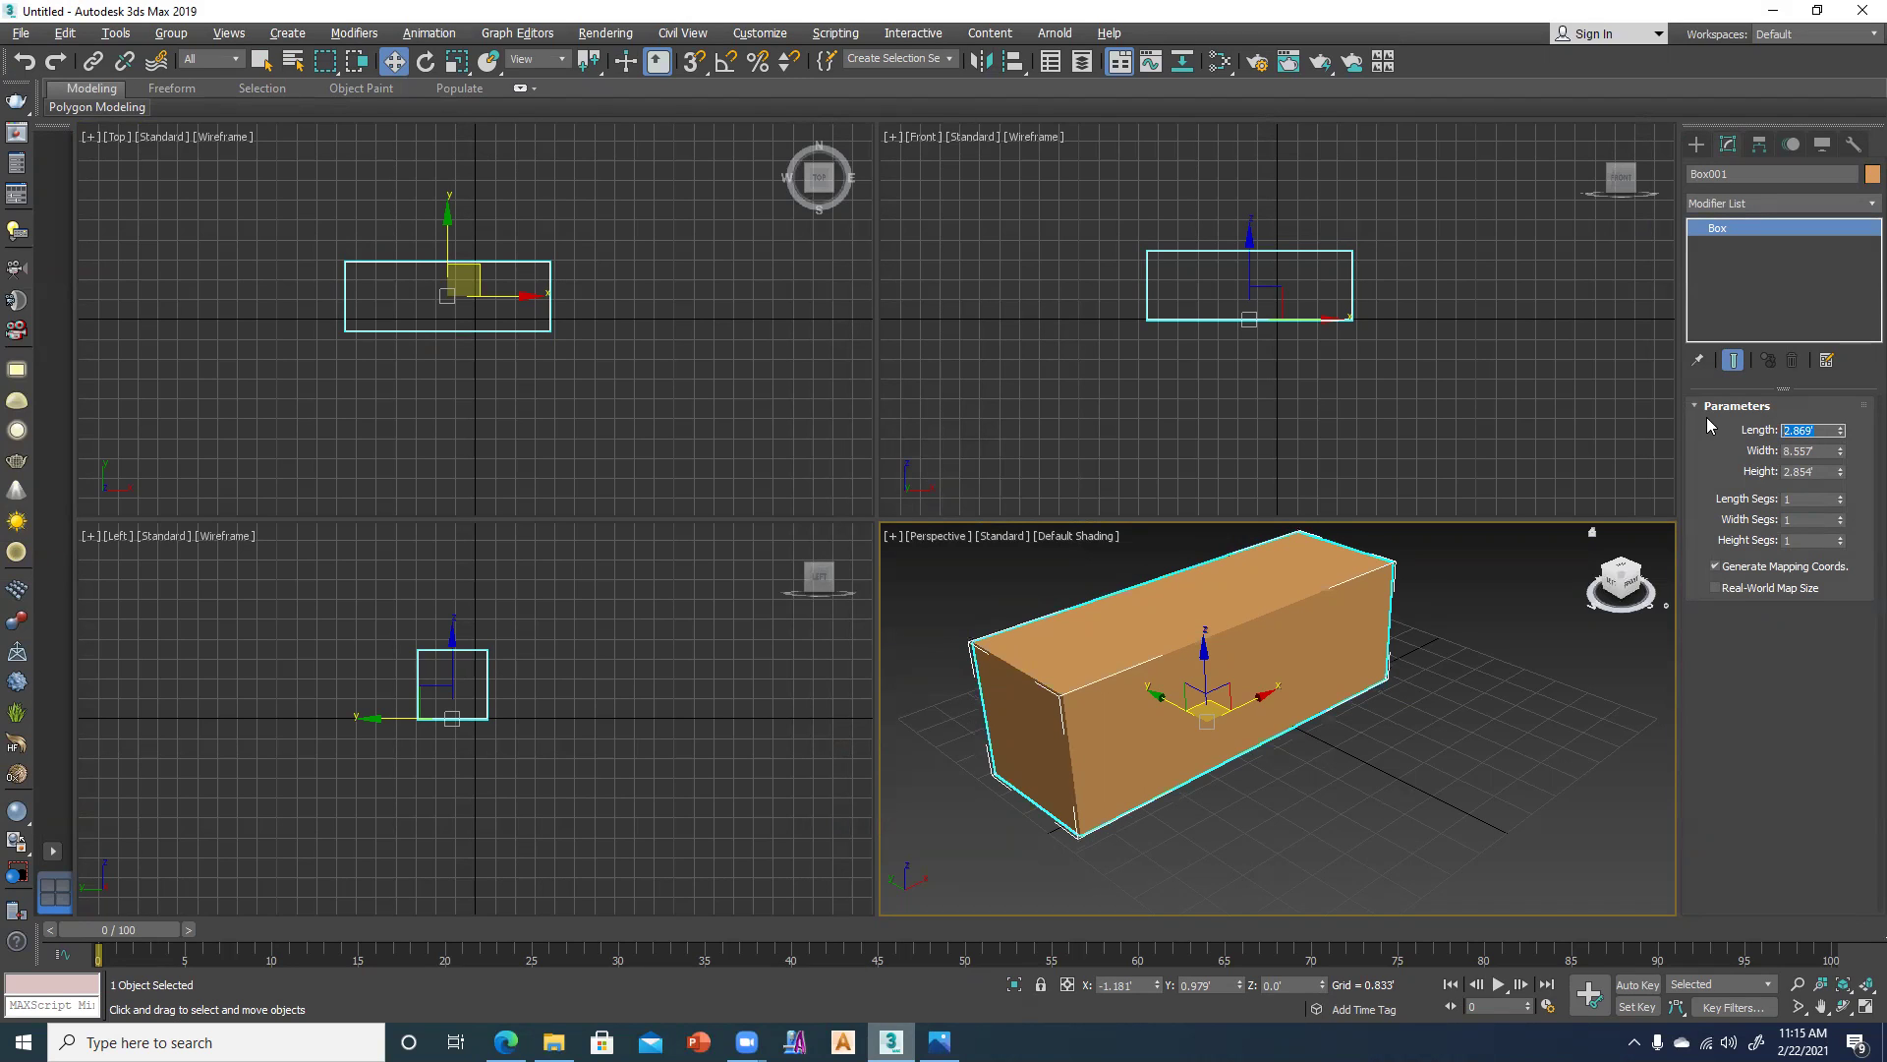
key("BackSpace")
type("9")
type("'")
key("Return")
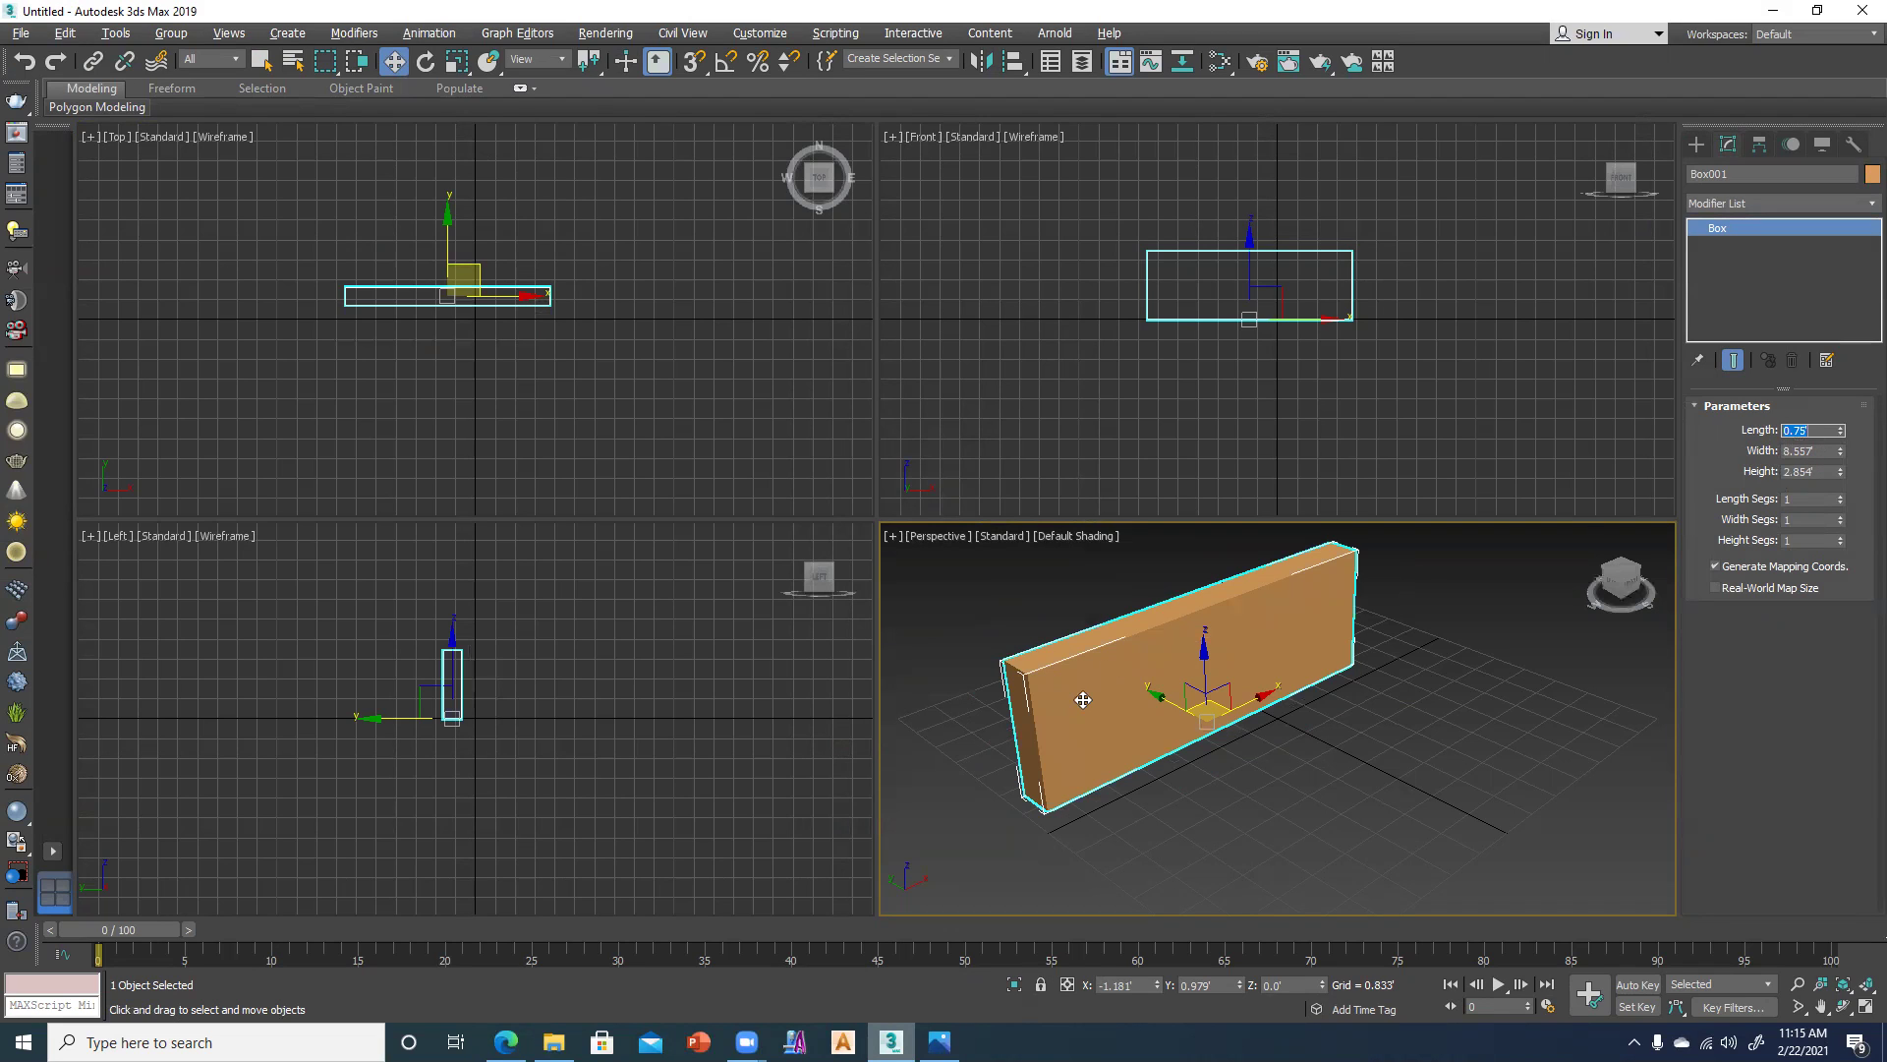
Orbit and zoom the Perspective view to inspect the thin box's edge and long side.
middle_click_drag(969, 663, 1007, 701)
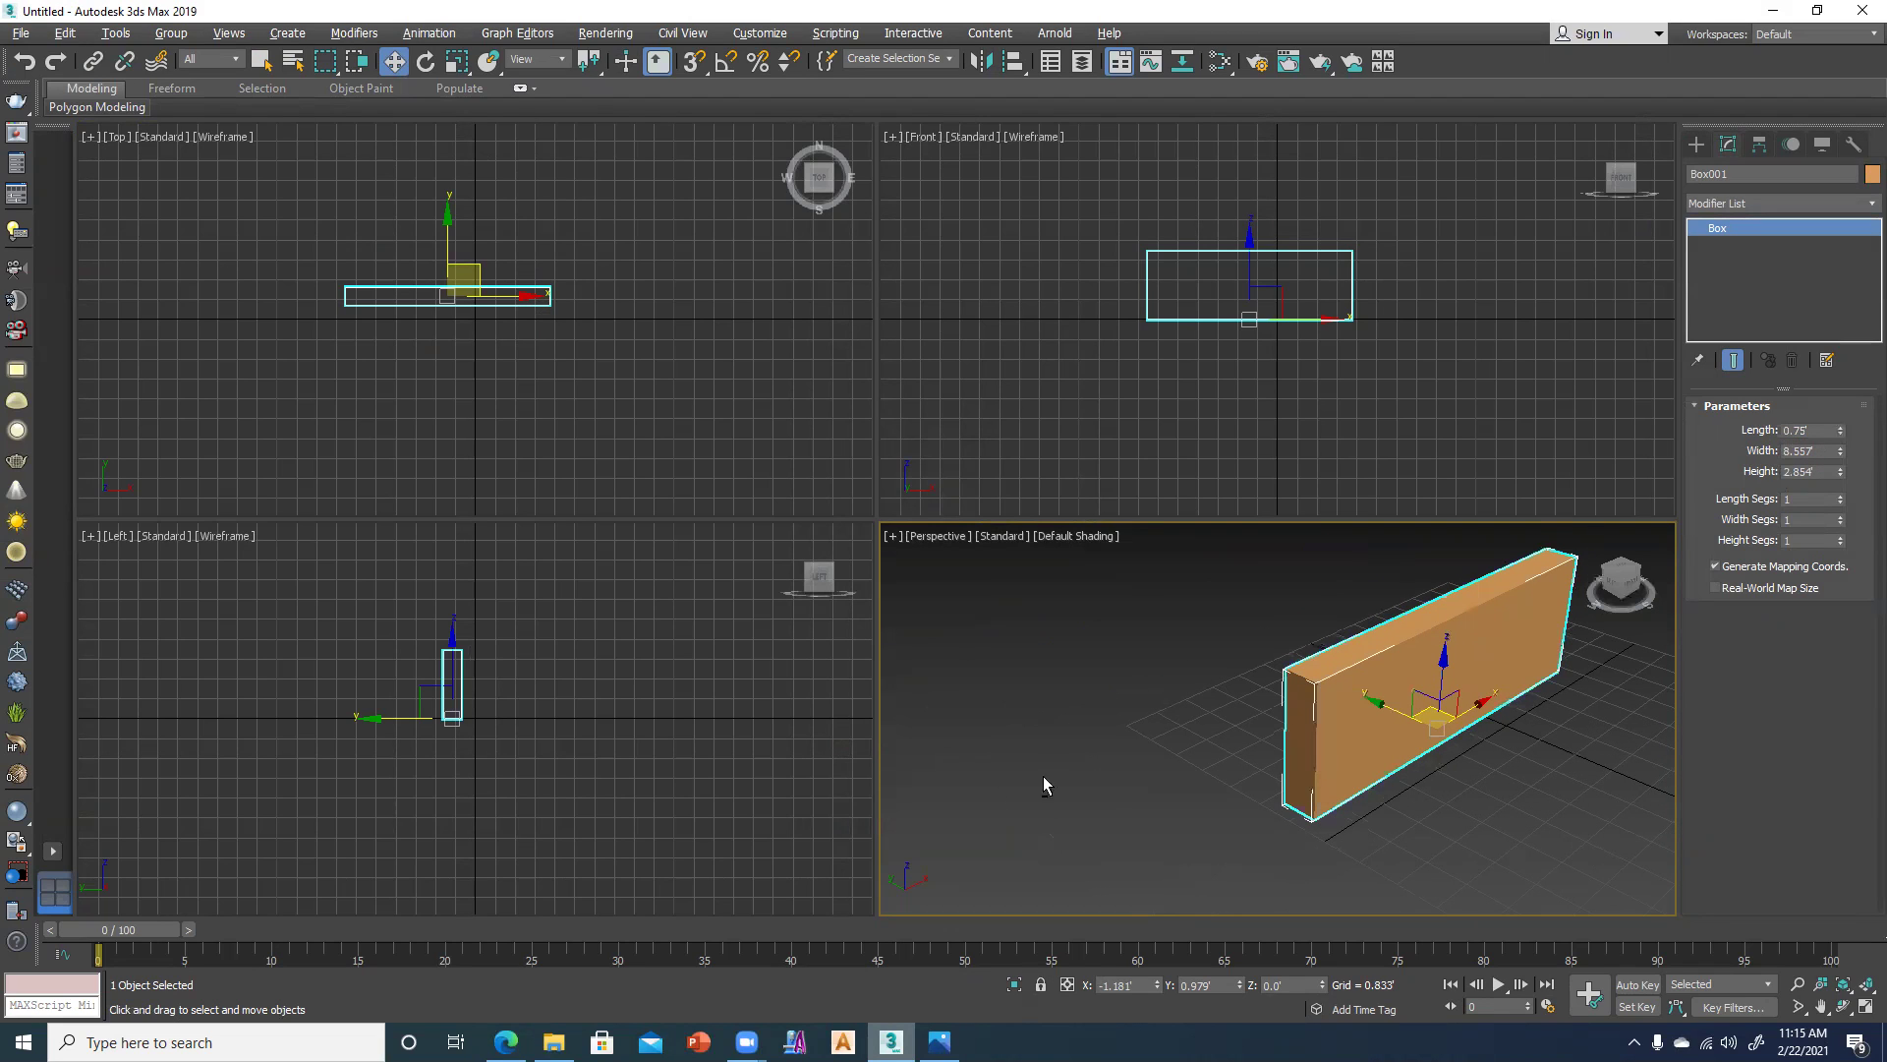
middle_click_drag(1246, 780, 1062, 783, "alt")
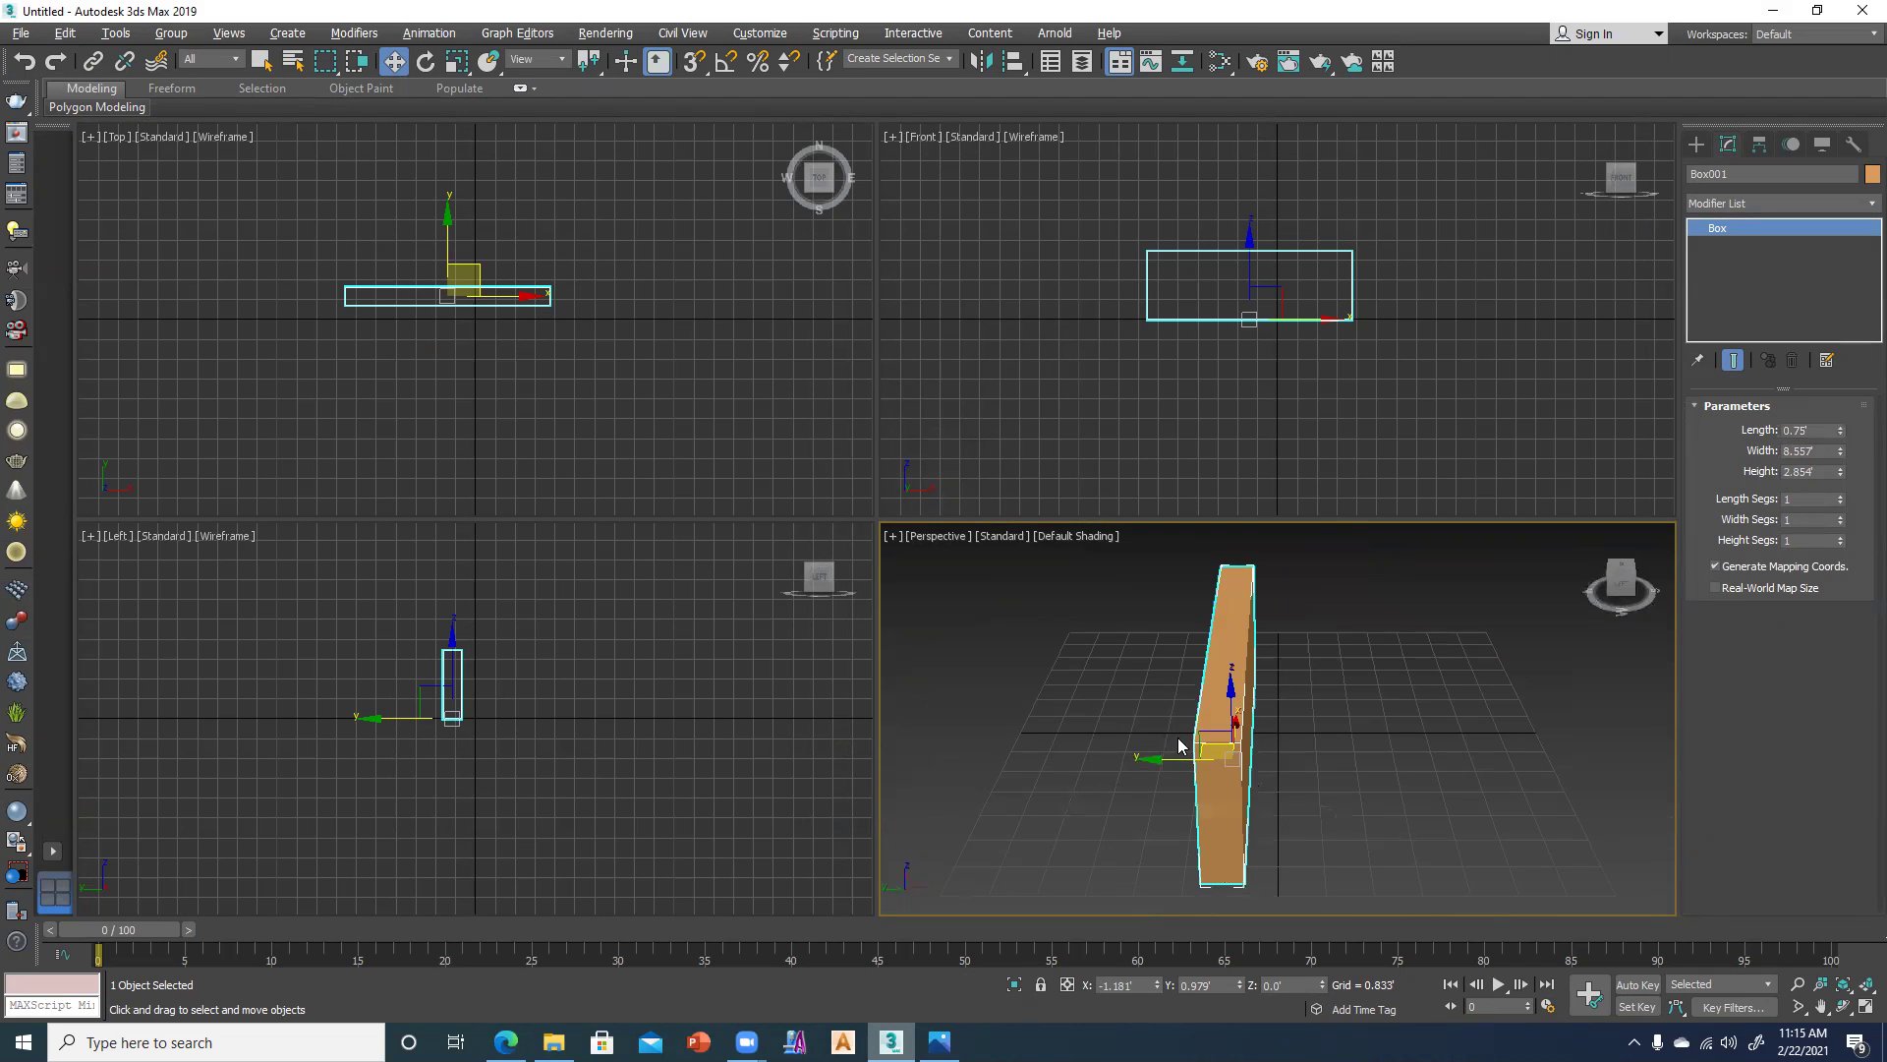
scroll(1179, 745, "up", 5)
key("shift+z")
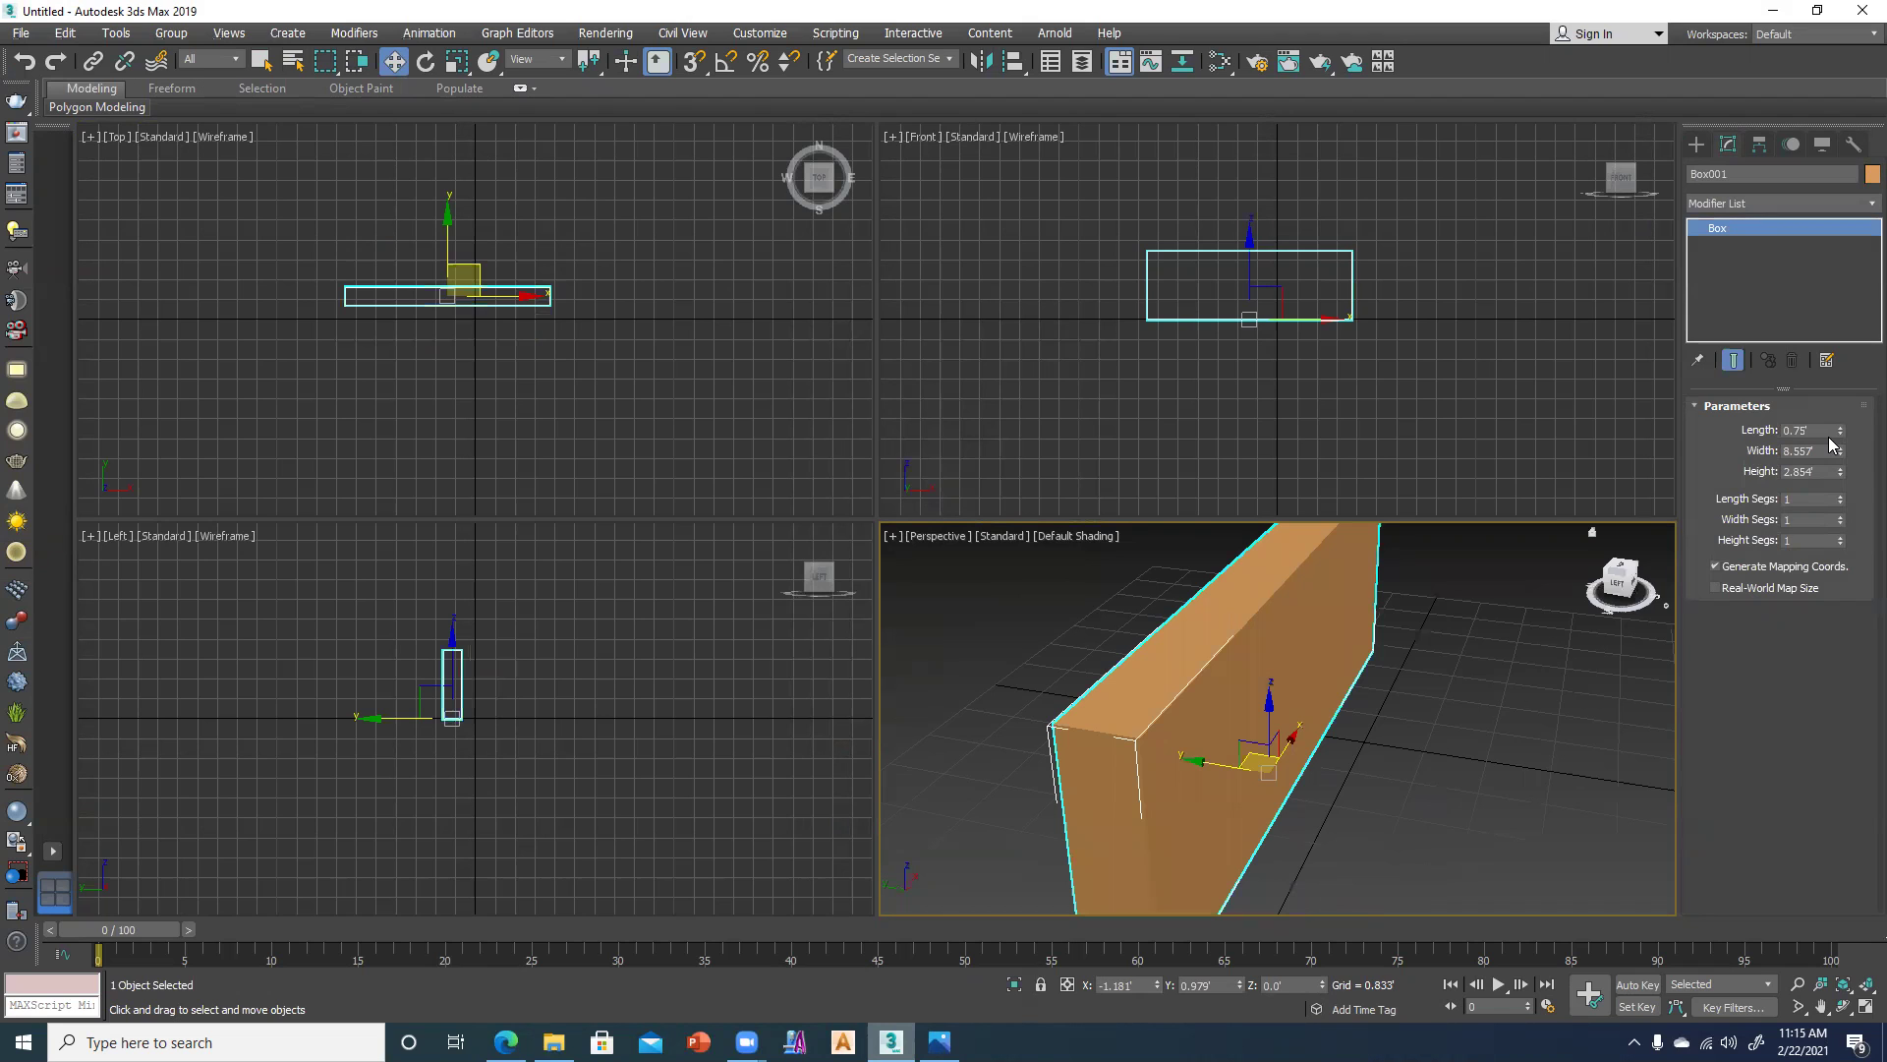
scroll(1411, 718, "down", 4)
mouse_move(1412, 718)
middle_mouse_down("alt")
mouse_move(1271, 734)
mouse_move(1333, 696)
middle_mouse_up("alt")
After checking the reference photo, set the box Height to 11'.
key("alt+Tab")
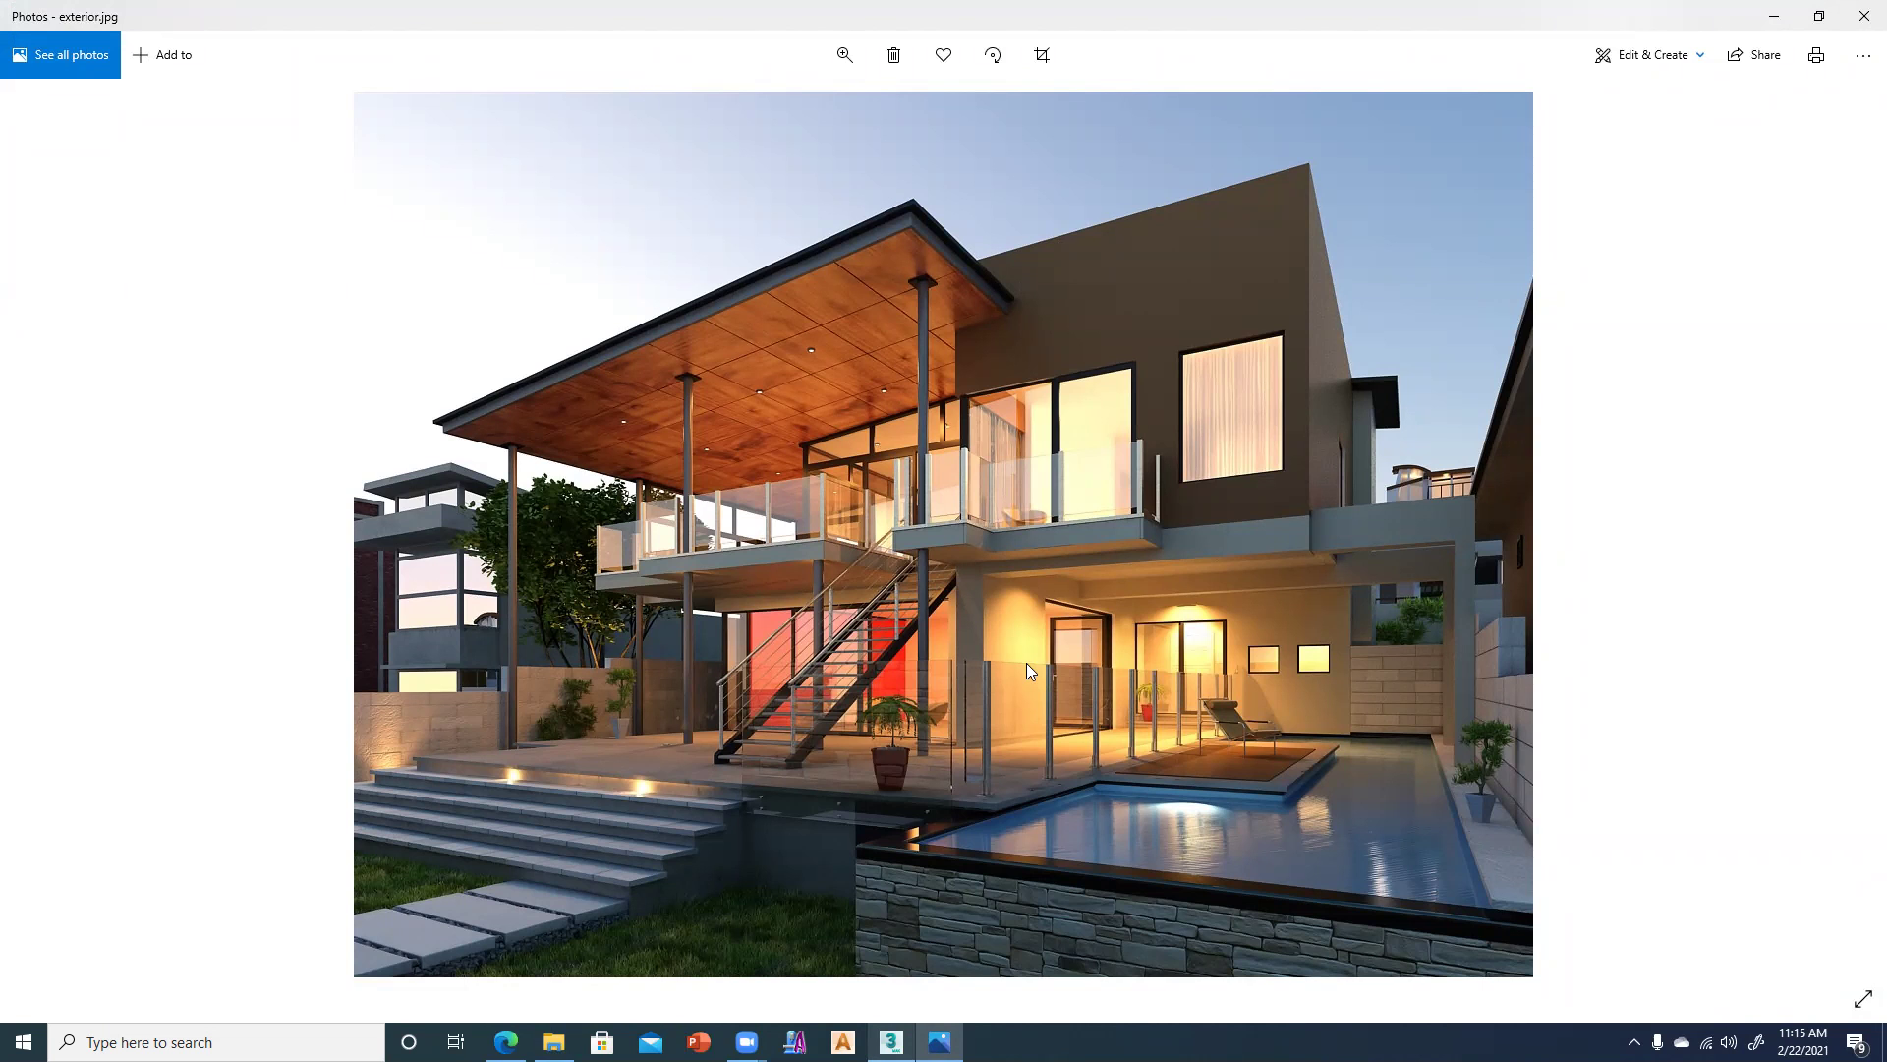
key("alt+Tab")
double_click(1826, 471)
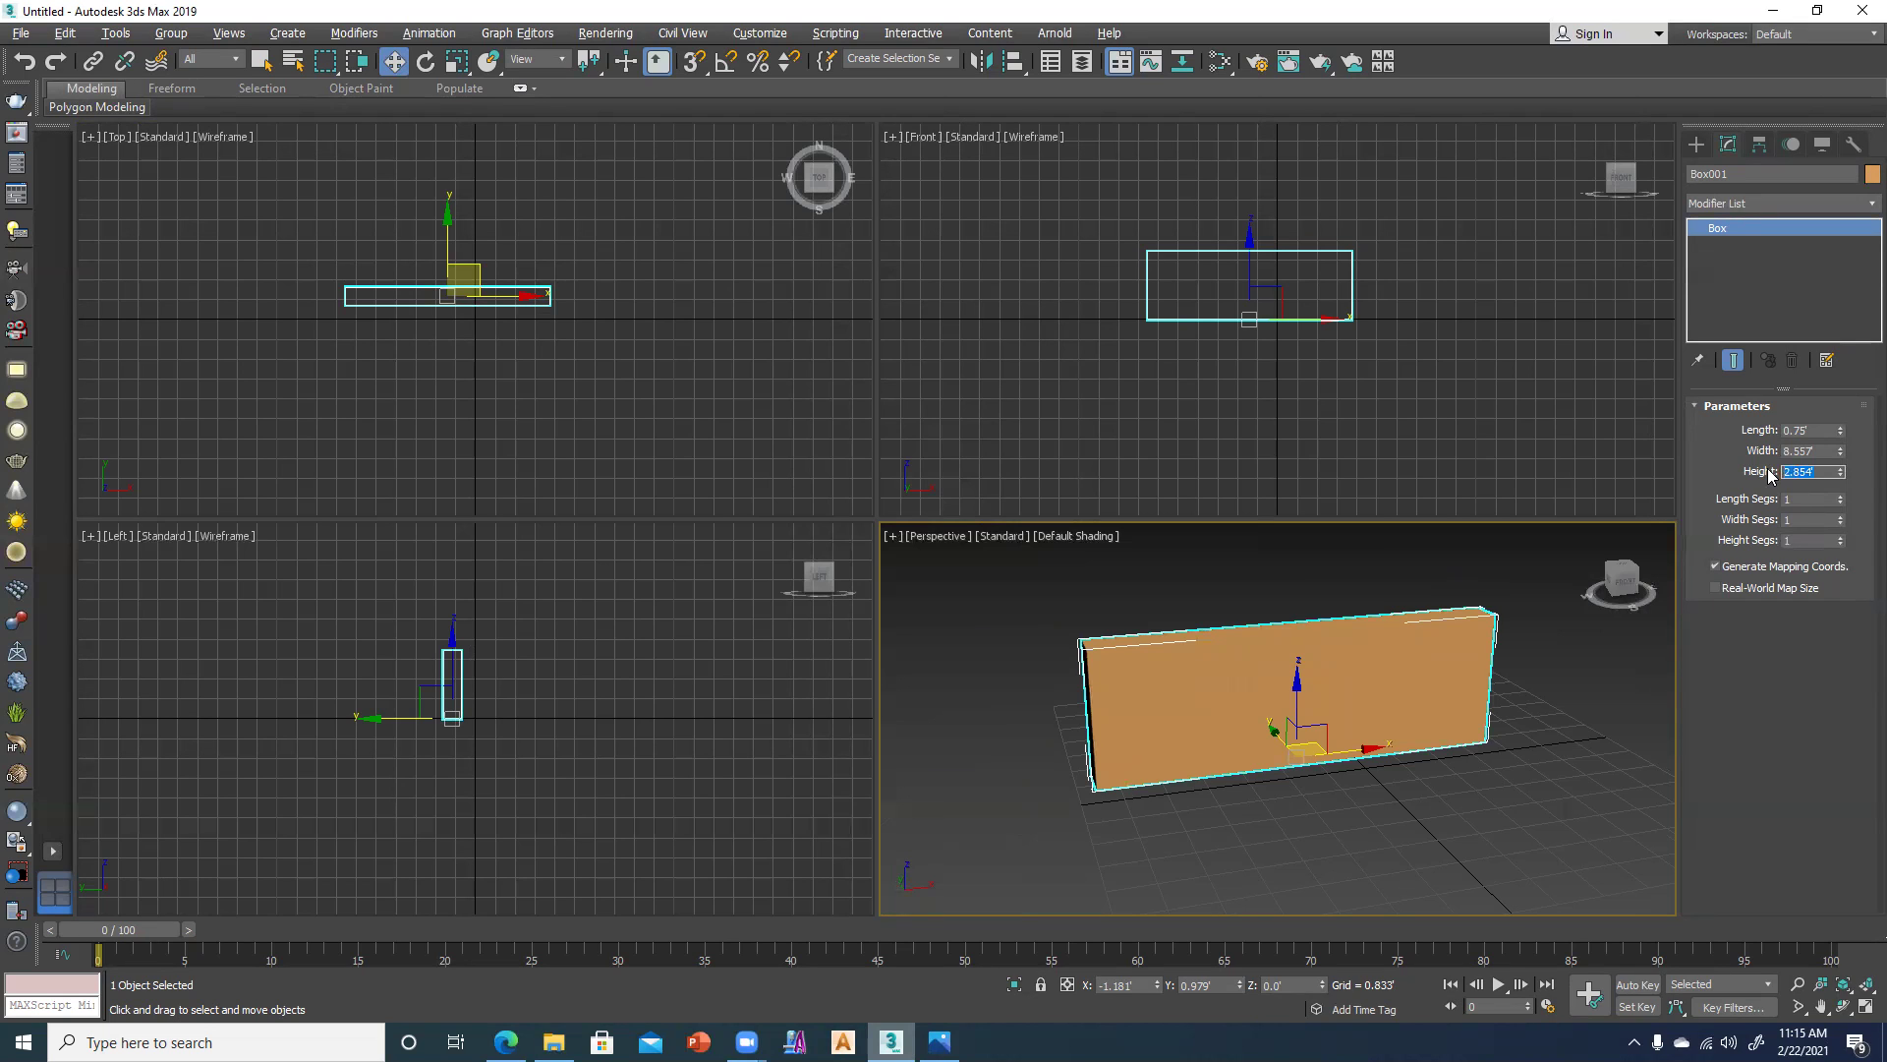
type("11")
key("Return")
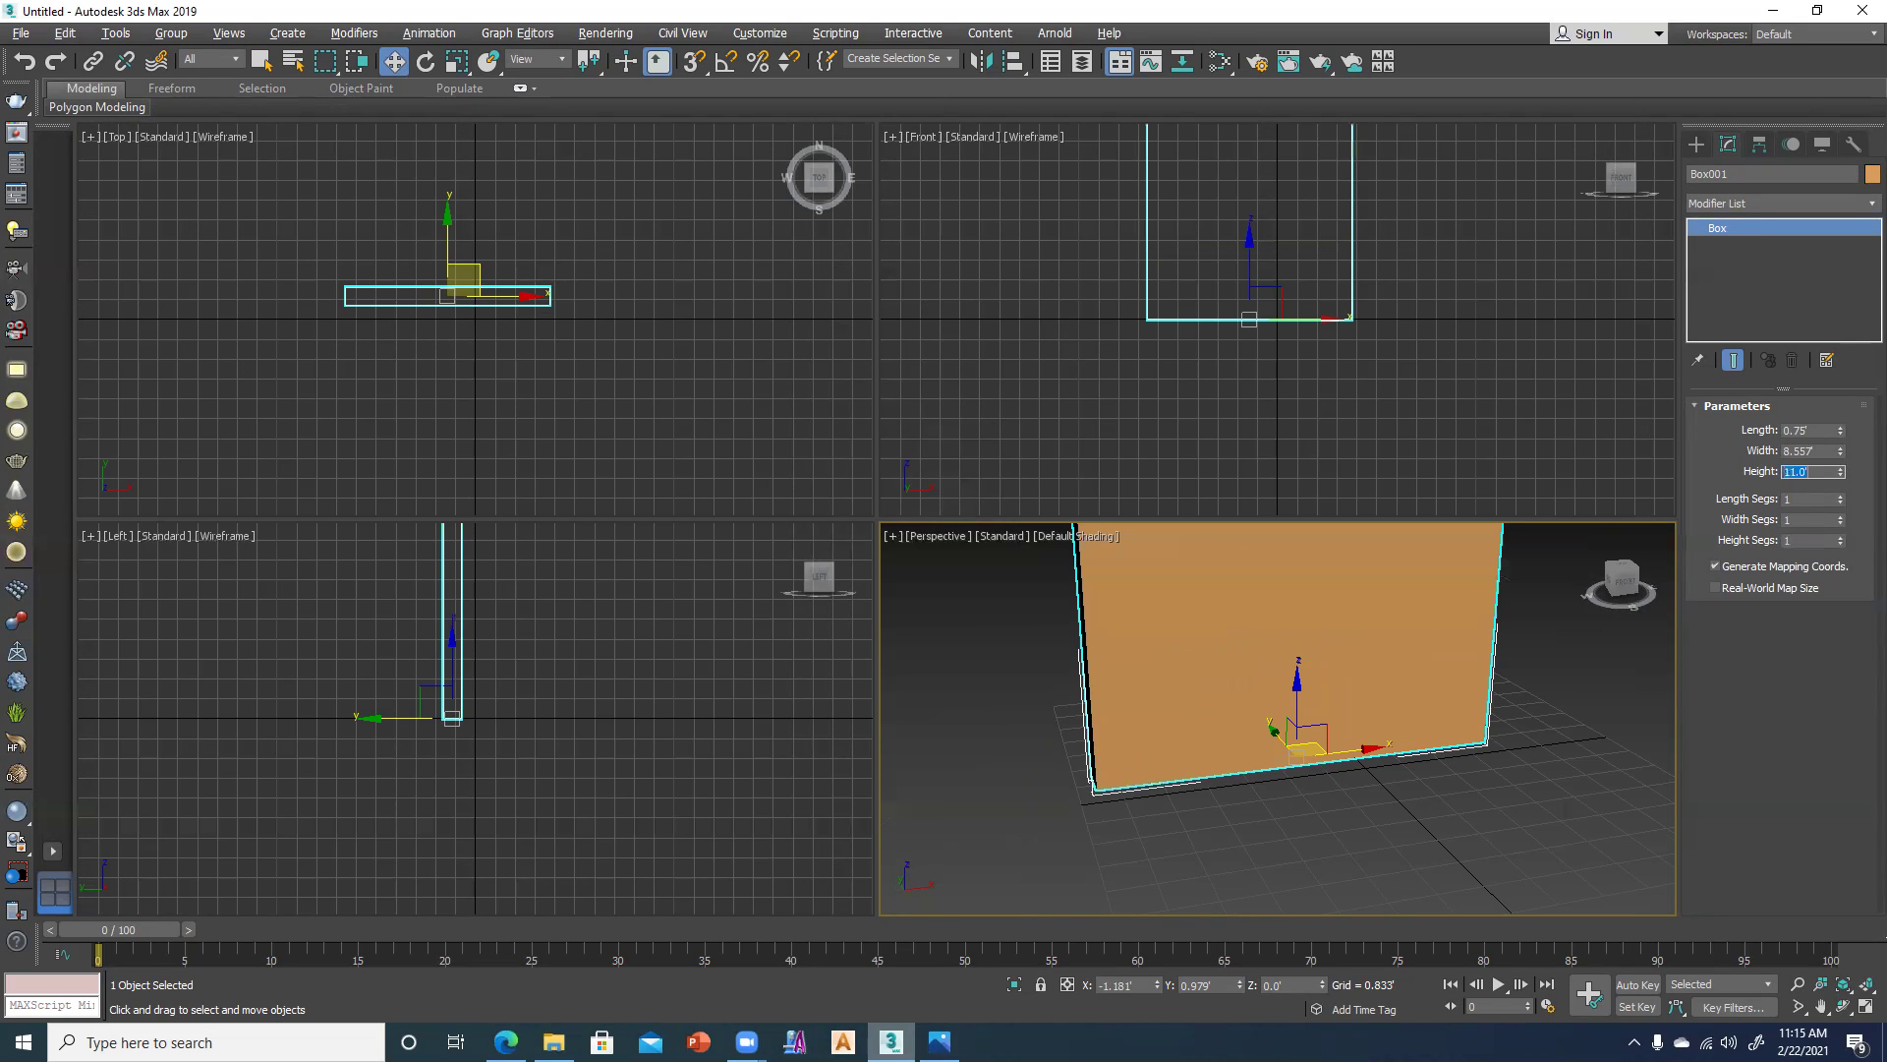
scroll(1052, 787, "down", 5)
middle_click_drag(1041, 811, 1096, 818, "alt")
scroll(1057, 814, "up", 4)
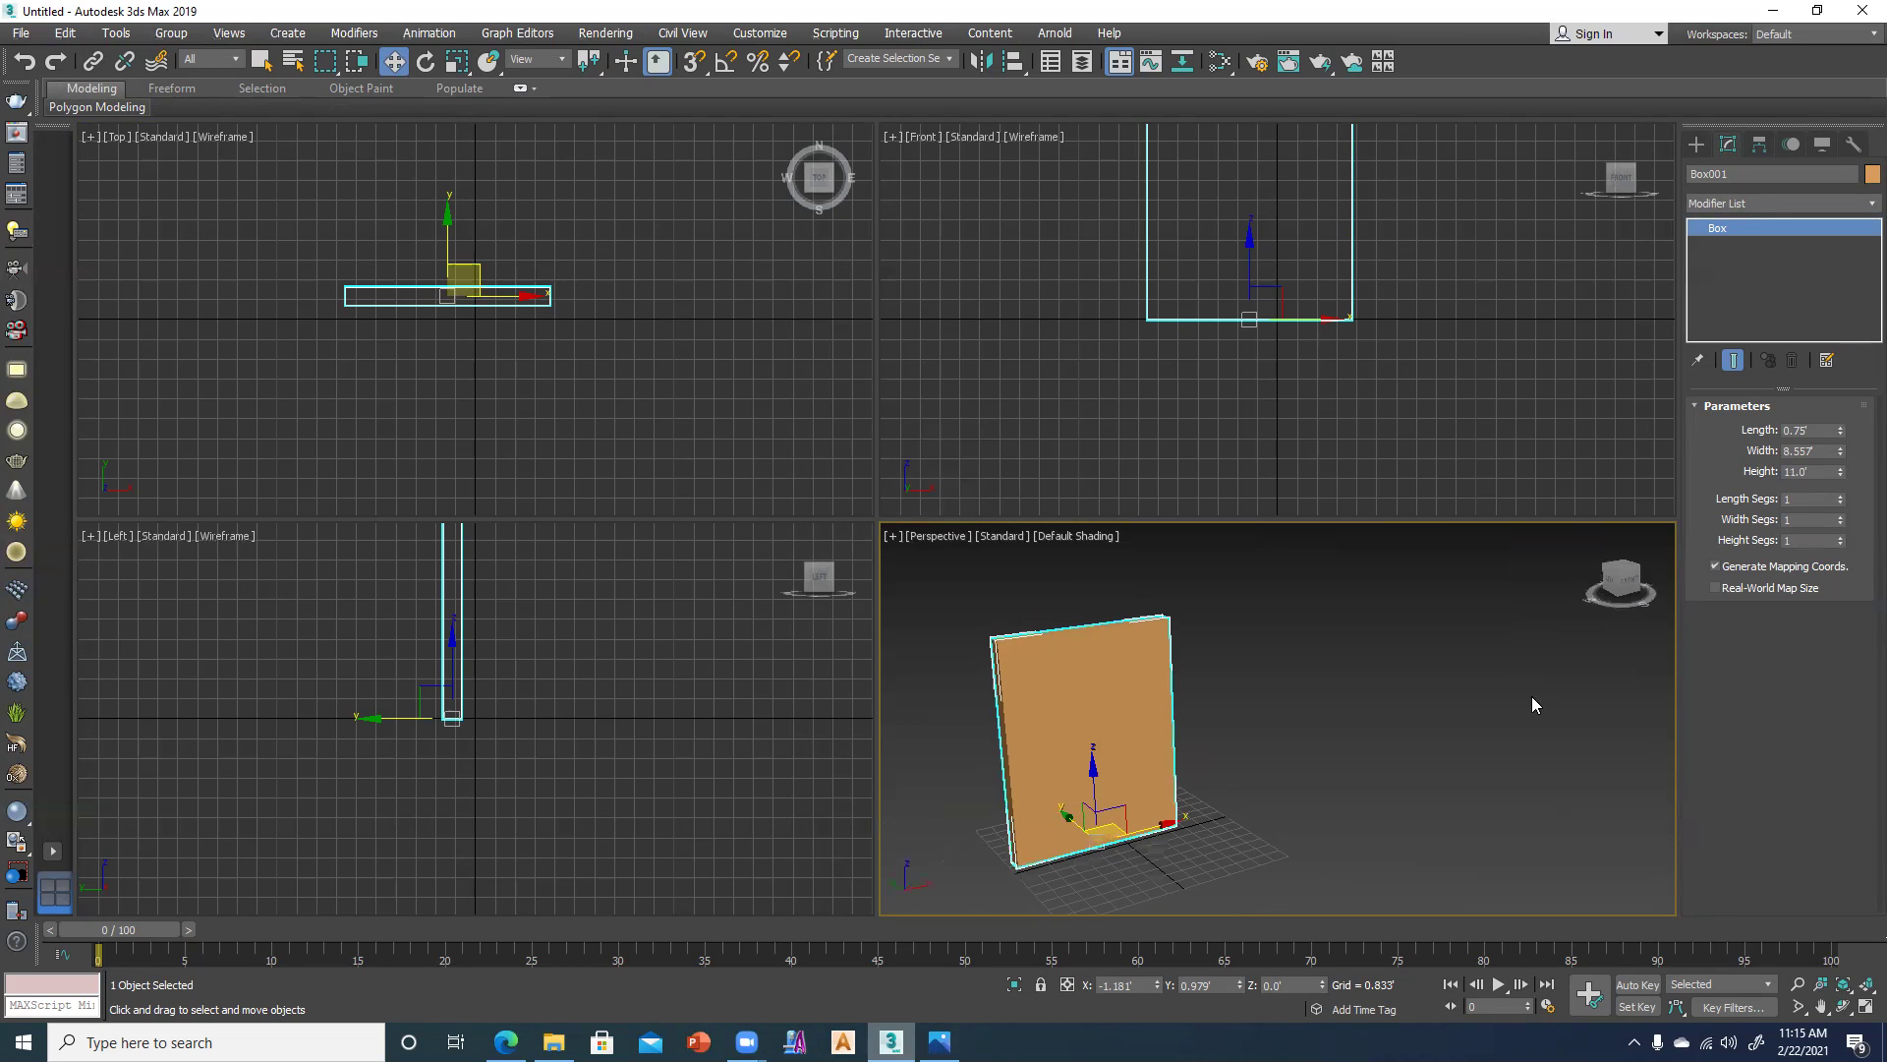
Set the wall Width to 10', then reselect it and orbit around it.
double_click(1803, 451)
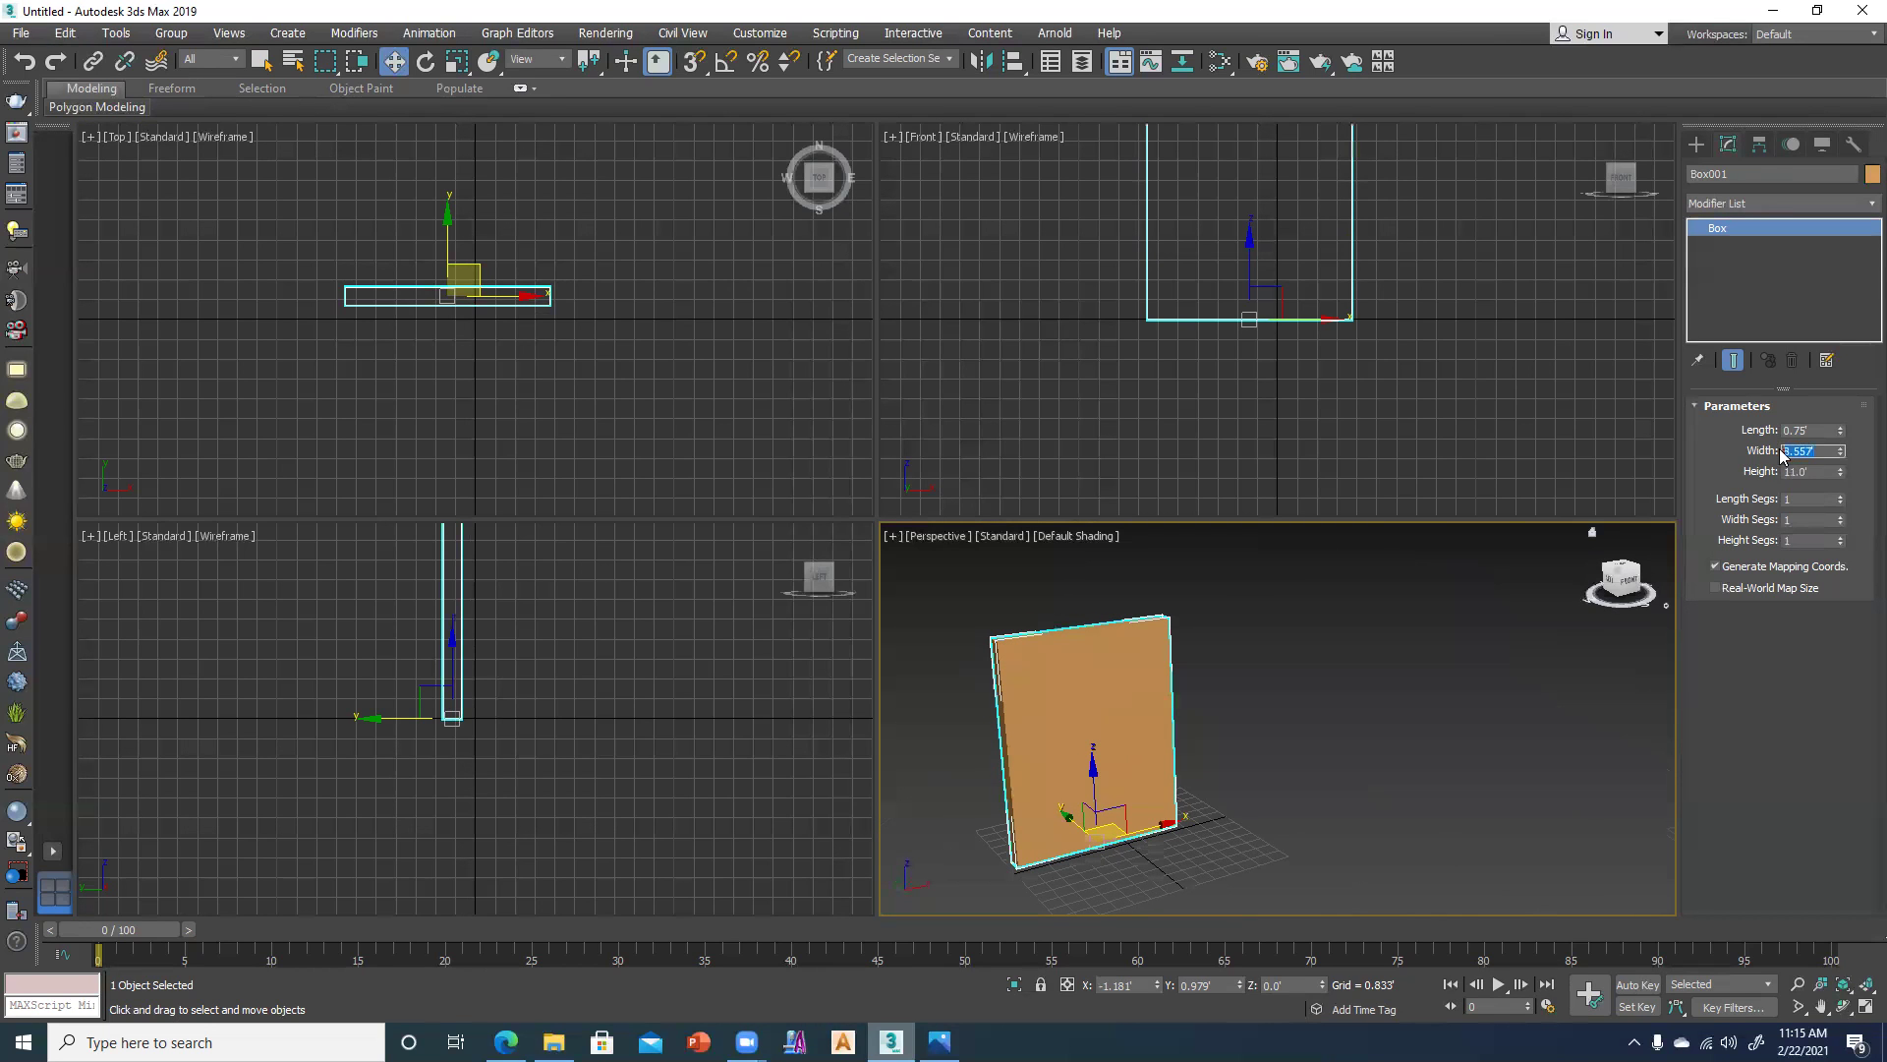
type("10")
key("Return")
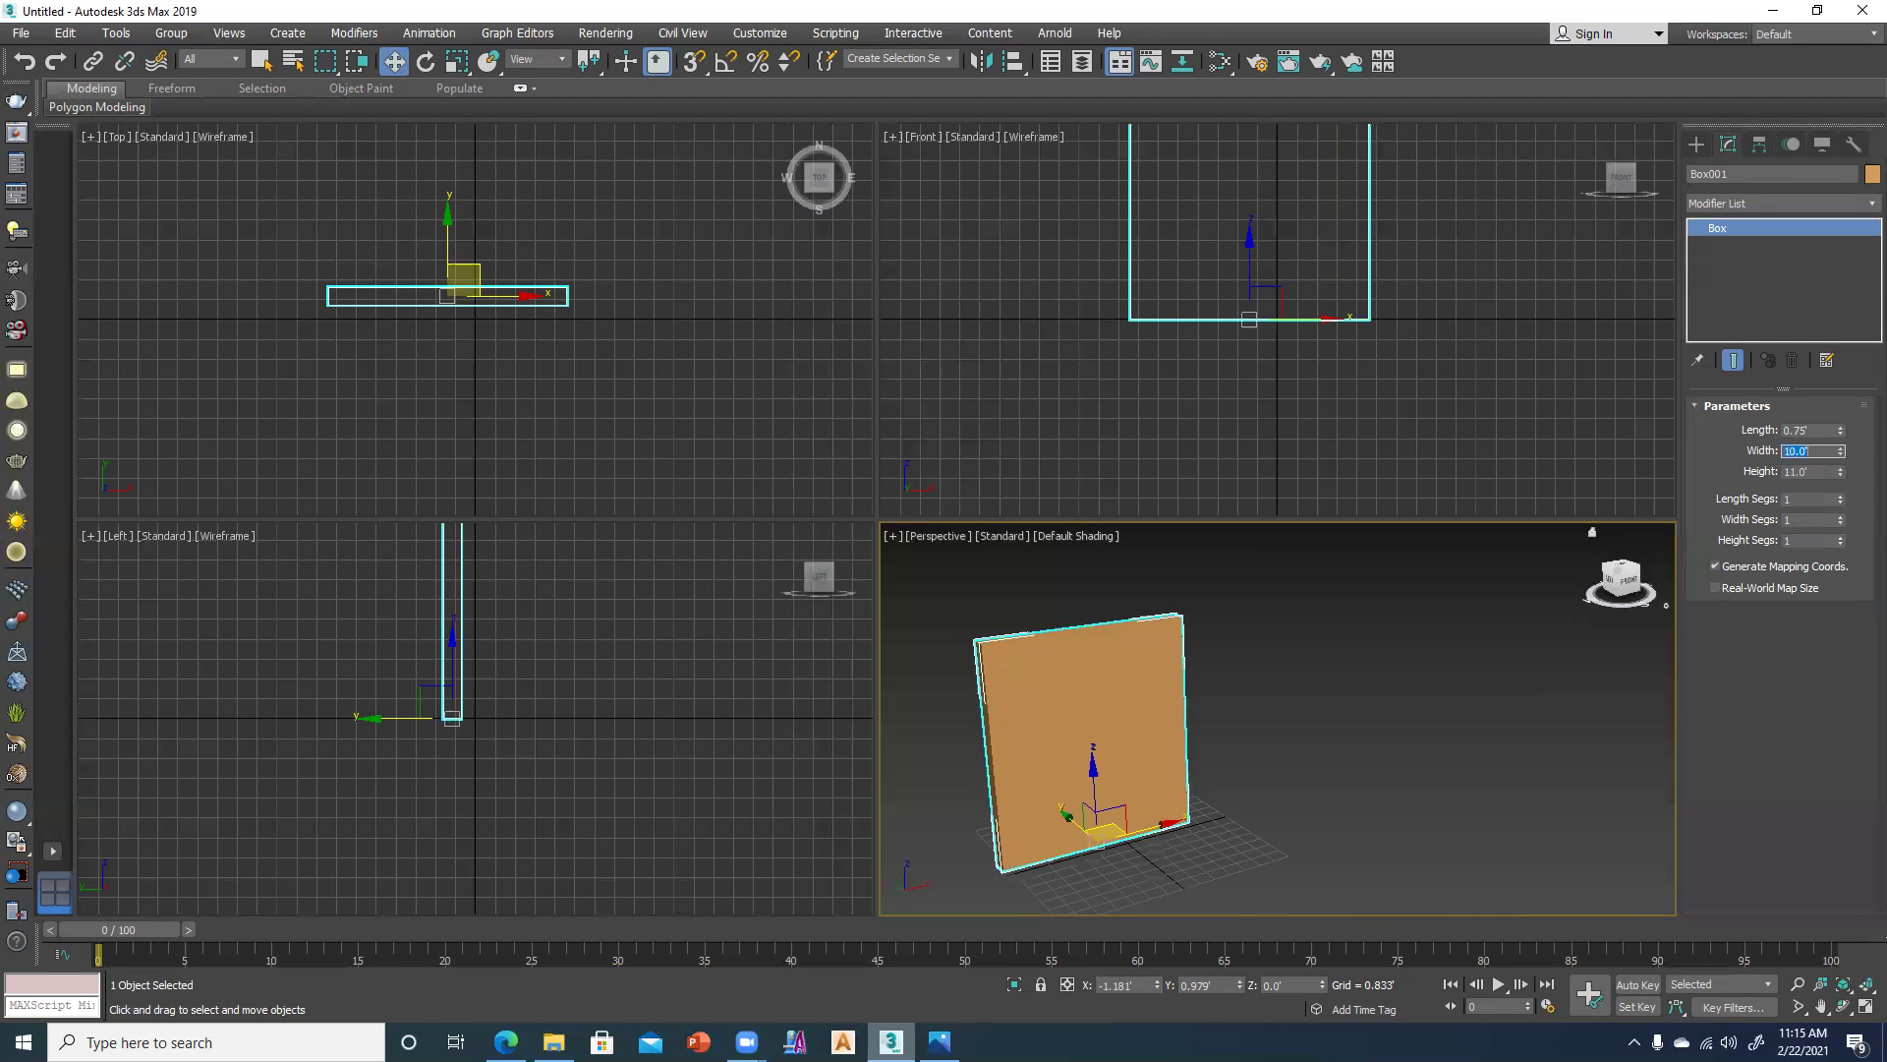
left_click(1343, 675)
left_click(1116, 732)
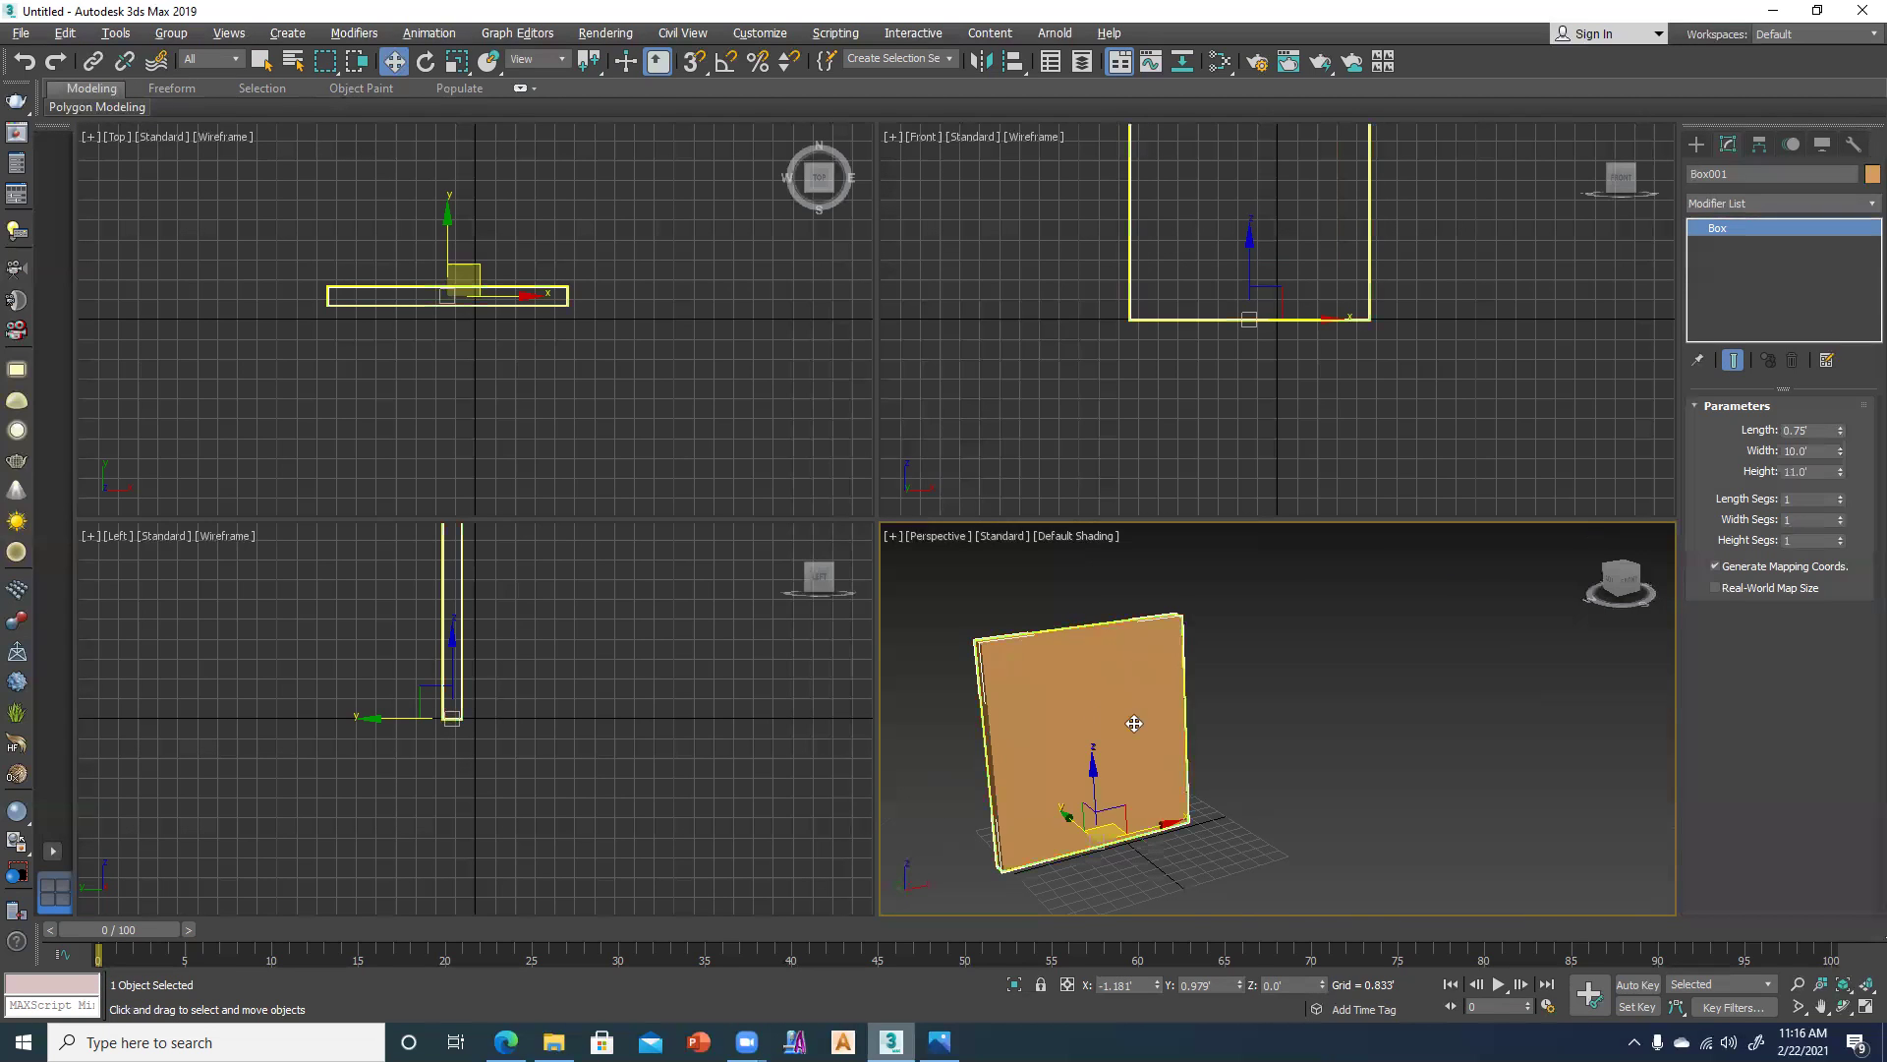
middle_click_drag(1130, 727, 1180, 727, "alt")
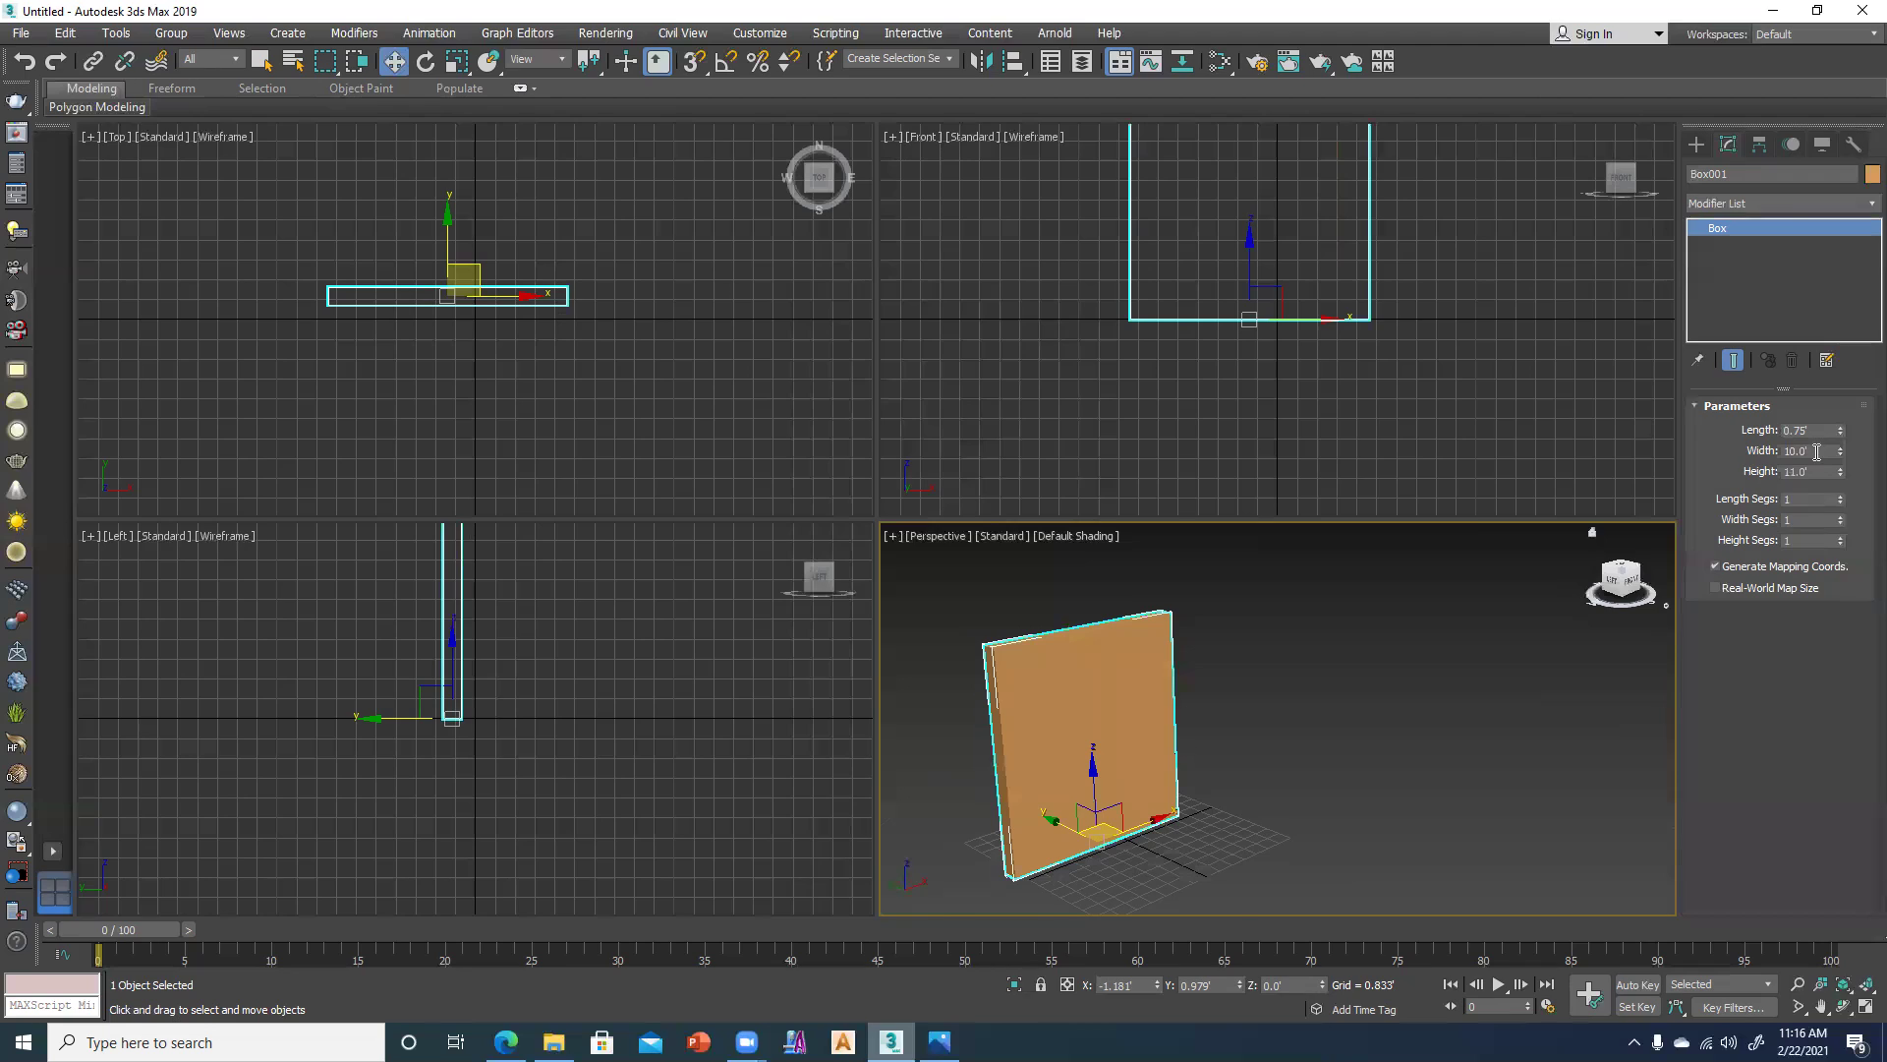
key("alt+Tab")
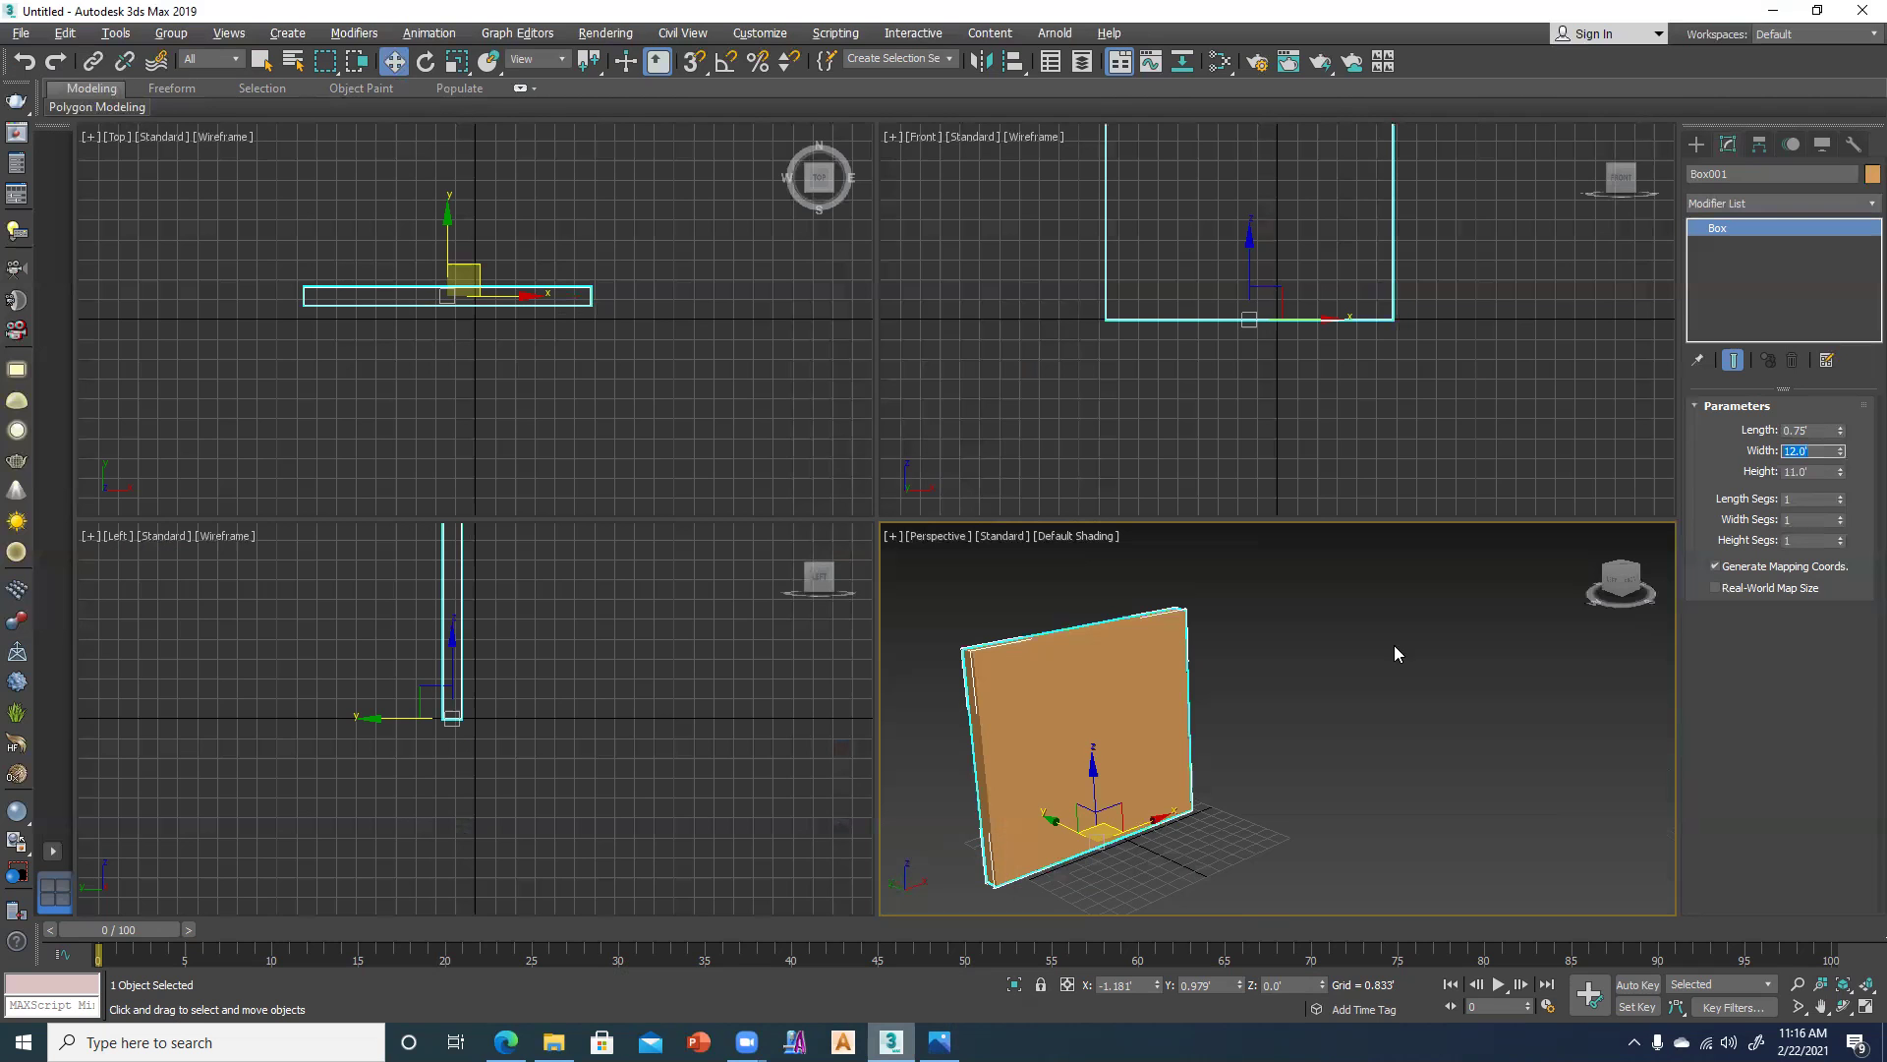
Reselect the wall, maximize the Perspective viewport with Alt+W and lock the selection.
left_click(1317, 727)
left_click(1083, 751)
middle_click_drag(1083, 751, 1067, 765, "alt")
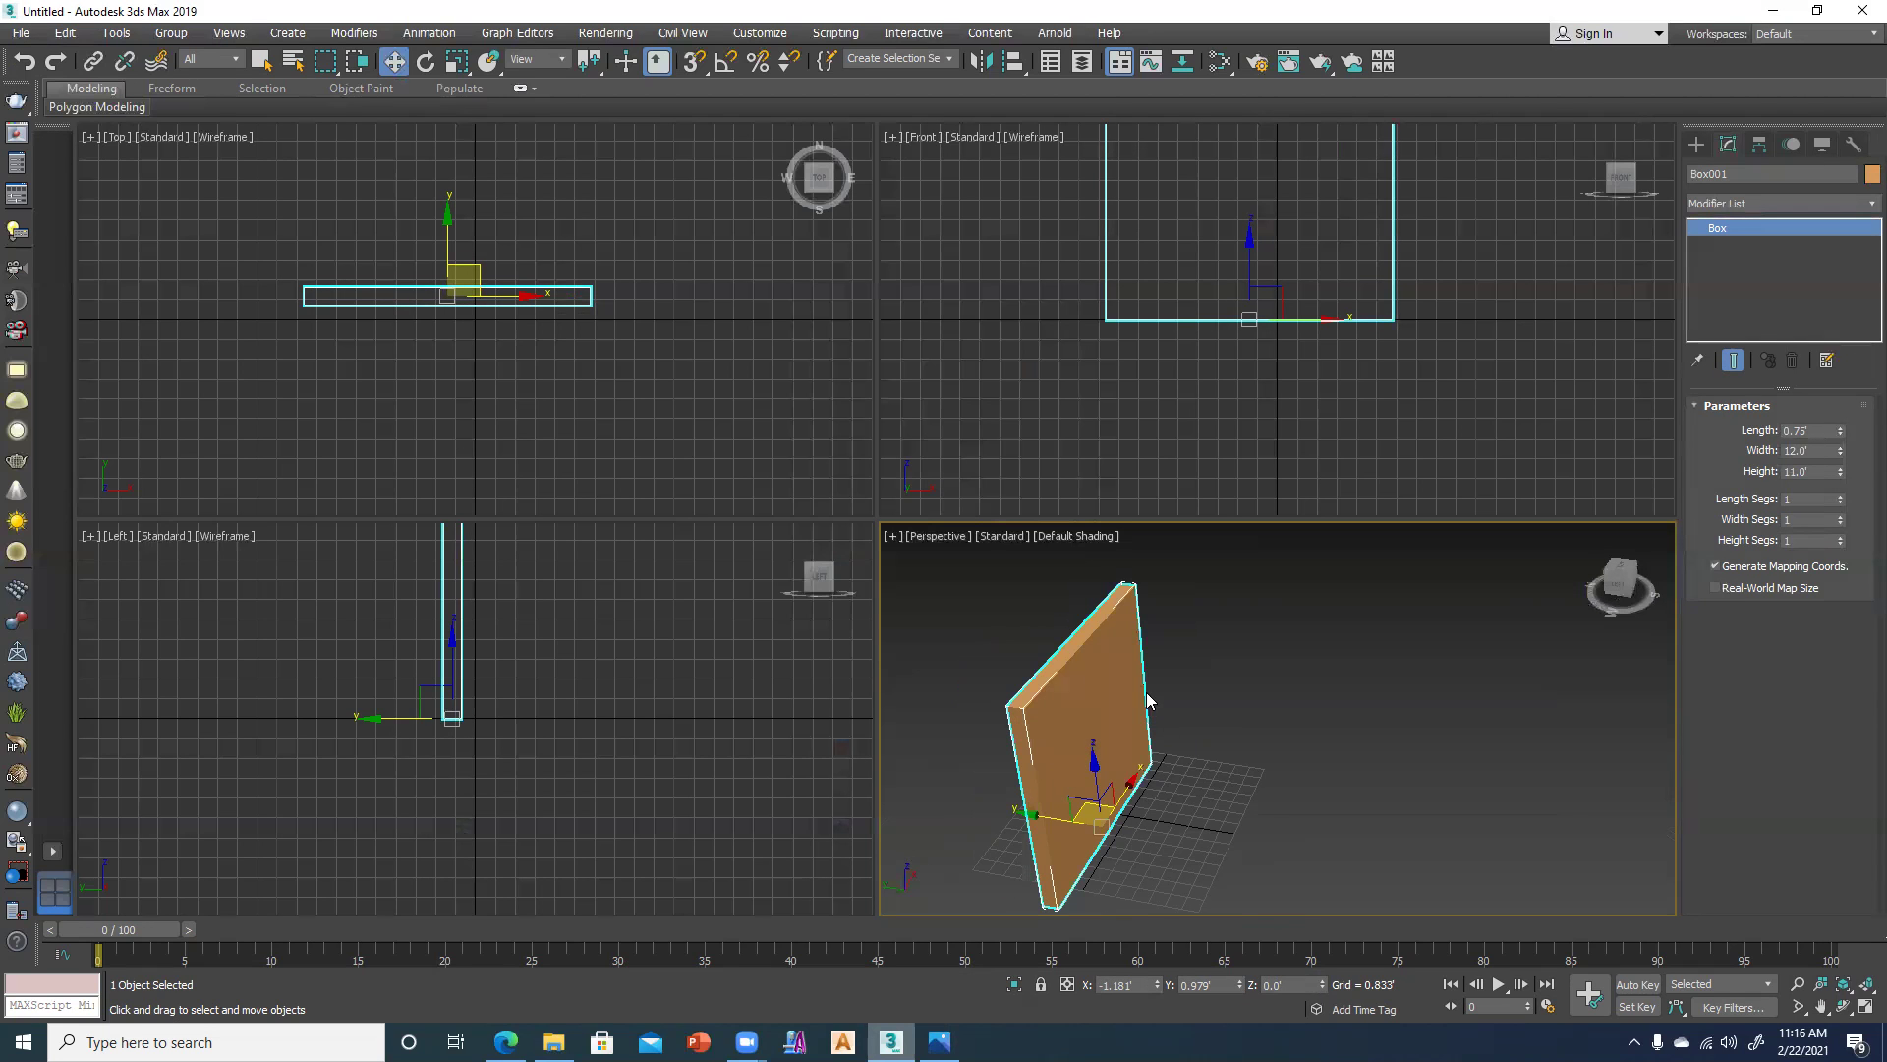
key("alt+w")
middle_click_drag(1095, 694, 892, 653, "alt")
mouse_move(788, 683)
middle_mouse_down("alt")
mouse_move(800, 750)
mouse_move(771, 750)
mouse_move(881, 703)
mouse_move(817, 729)
mouse_move(864, 746)
middle_mouse_up("alt")
key("space")
key("space")
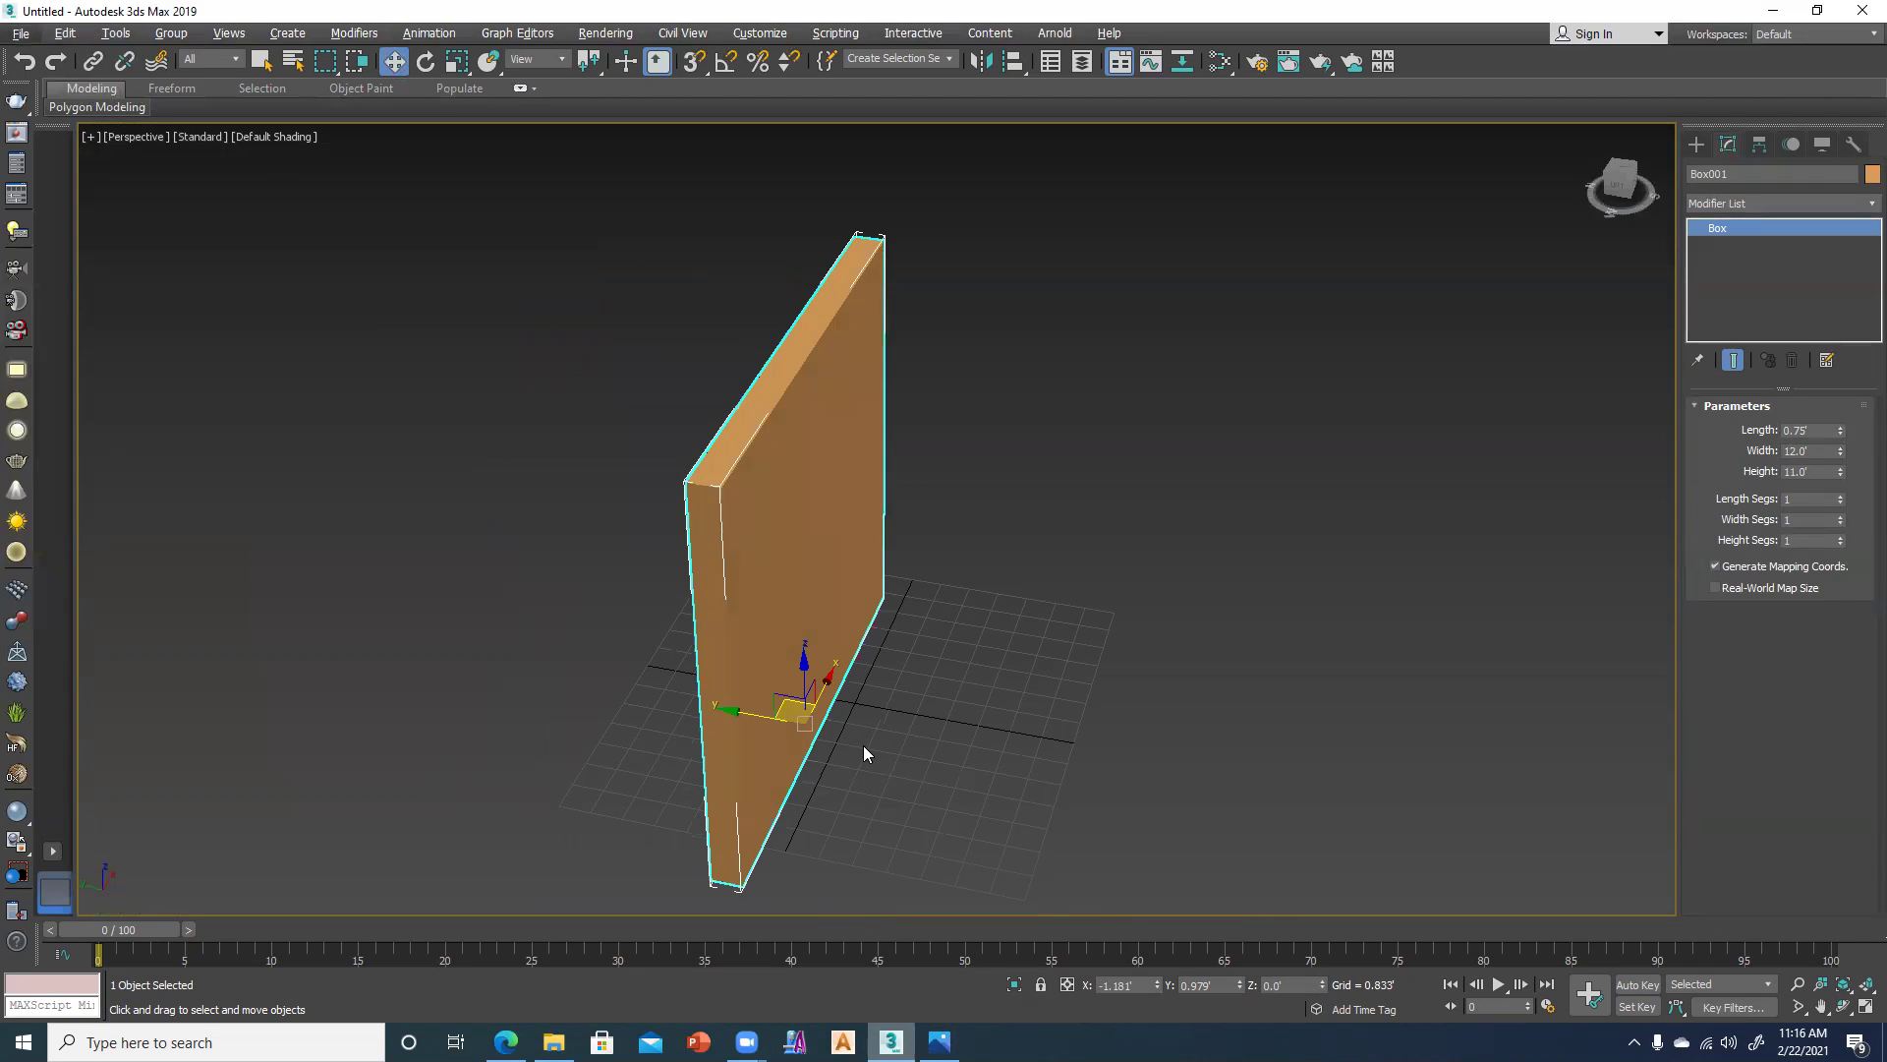
Deselect the wall and orbit the maximized view to face its wide side.
left_click(961, 702)
key("alt+w")
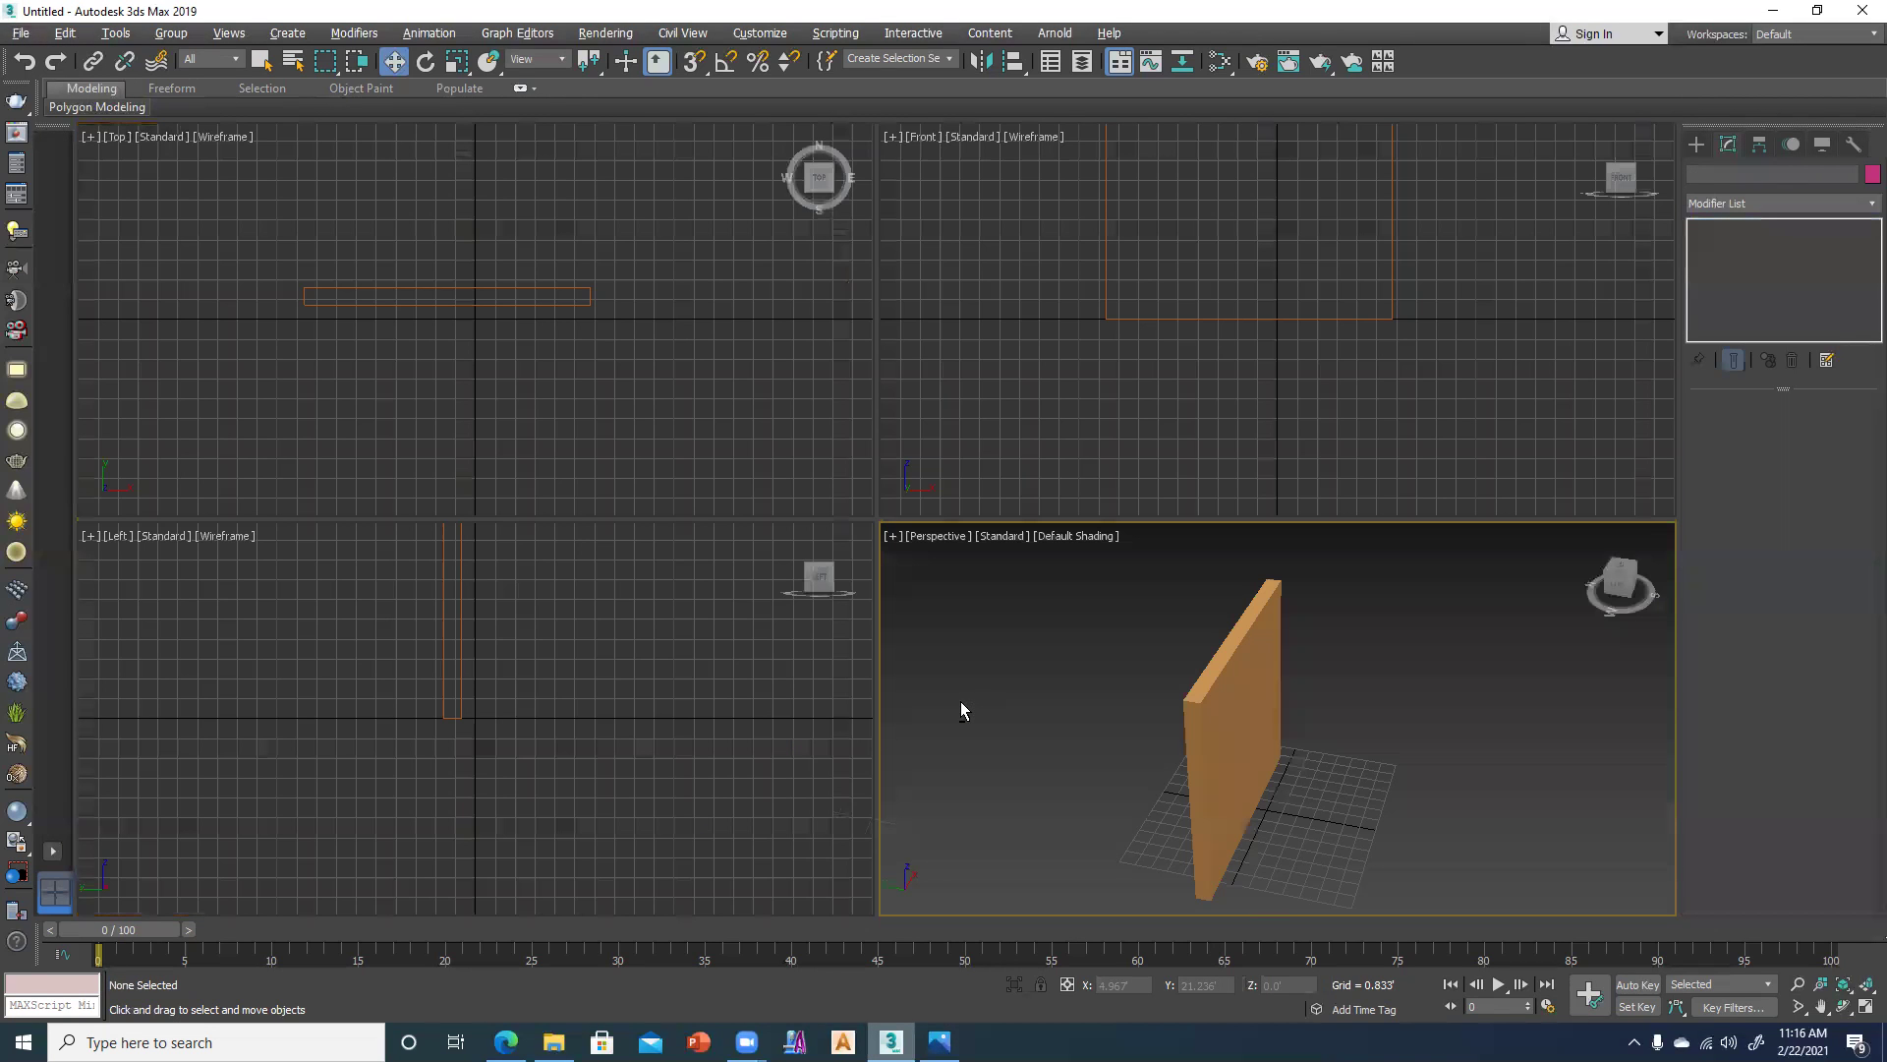
key("alt+w")
middle_click_drag(941, 705, 909, 676, "alt")
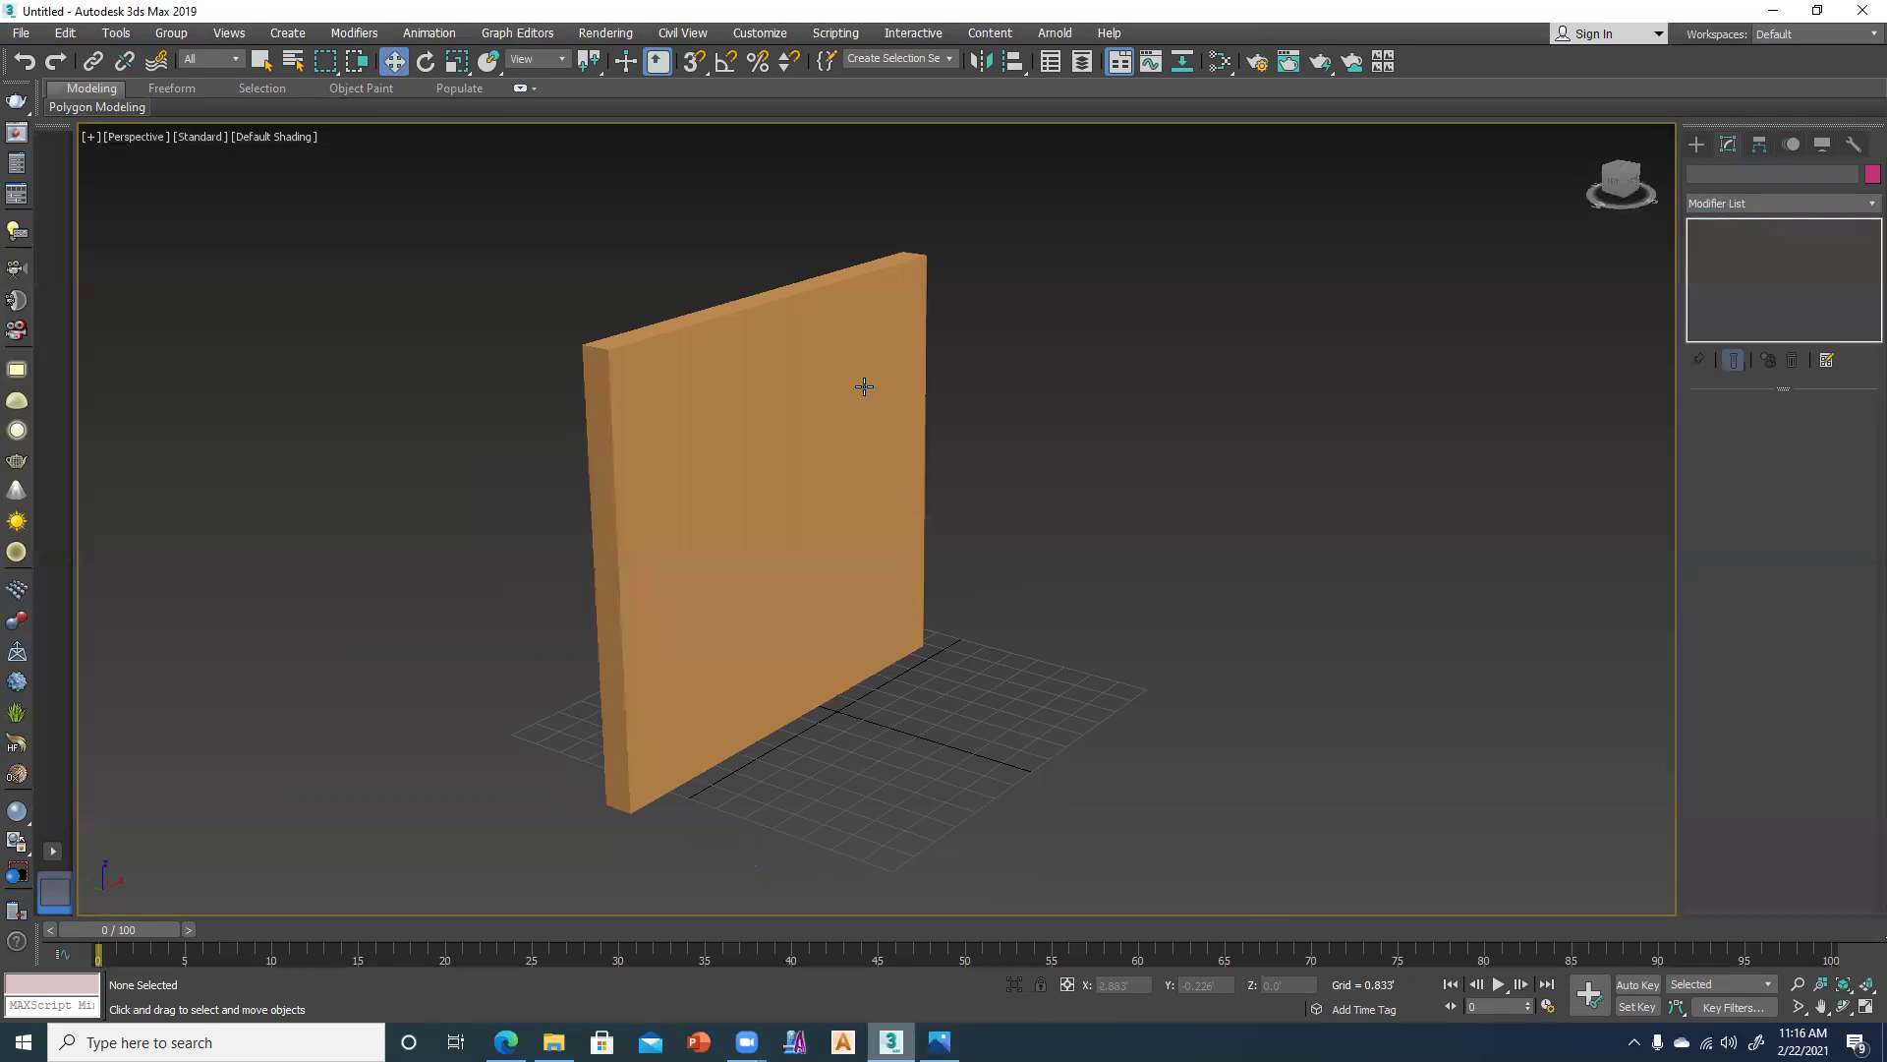
left_click(761, 35)
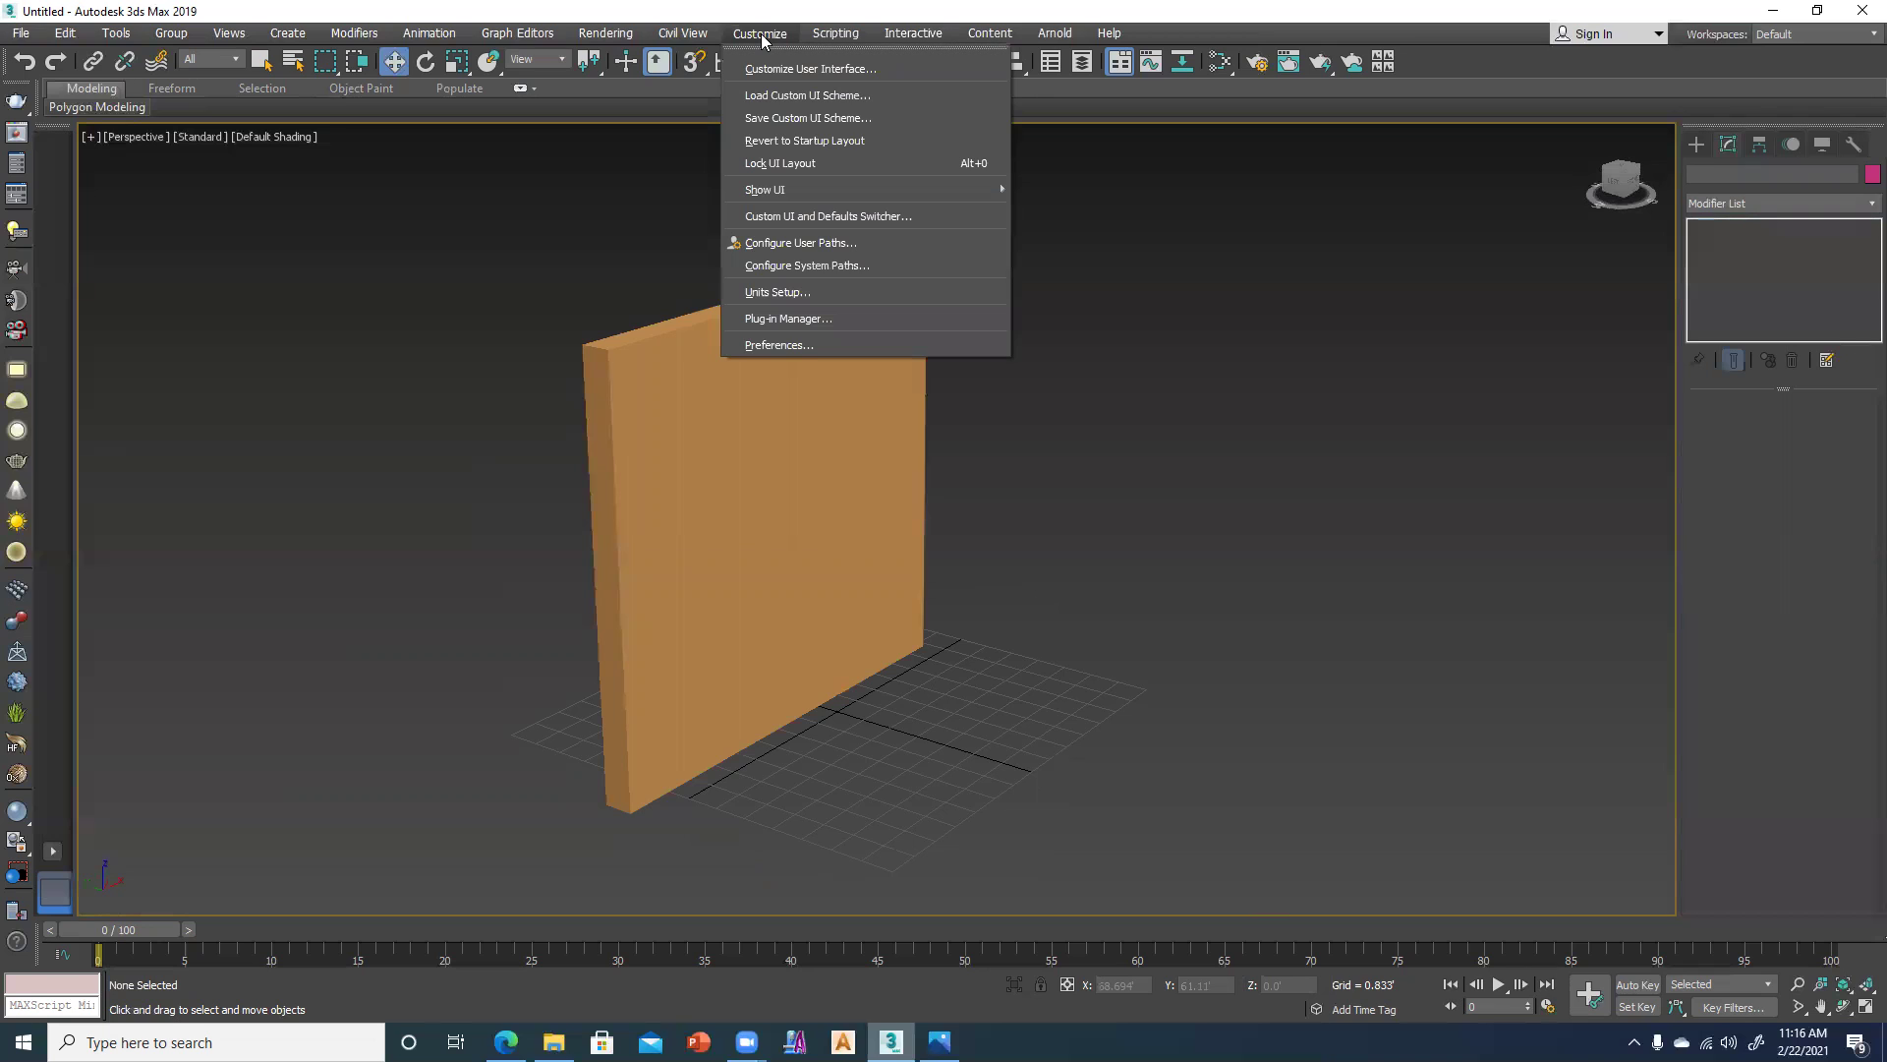
left_click(776, 344)
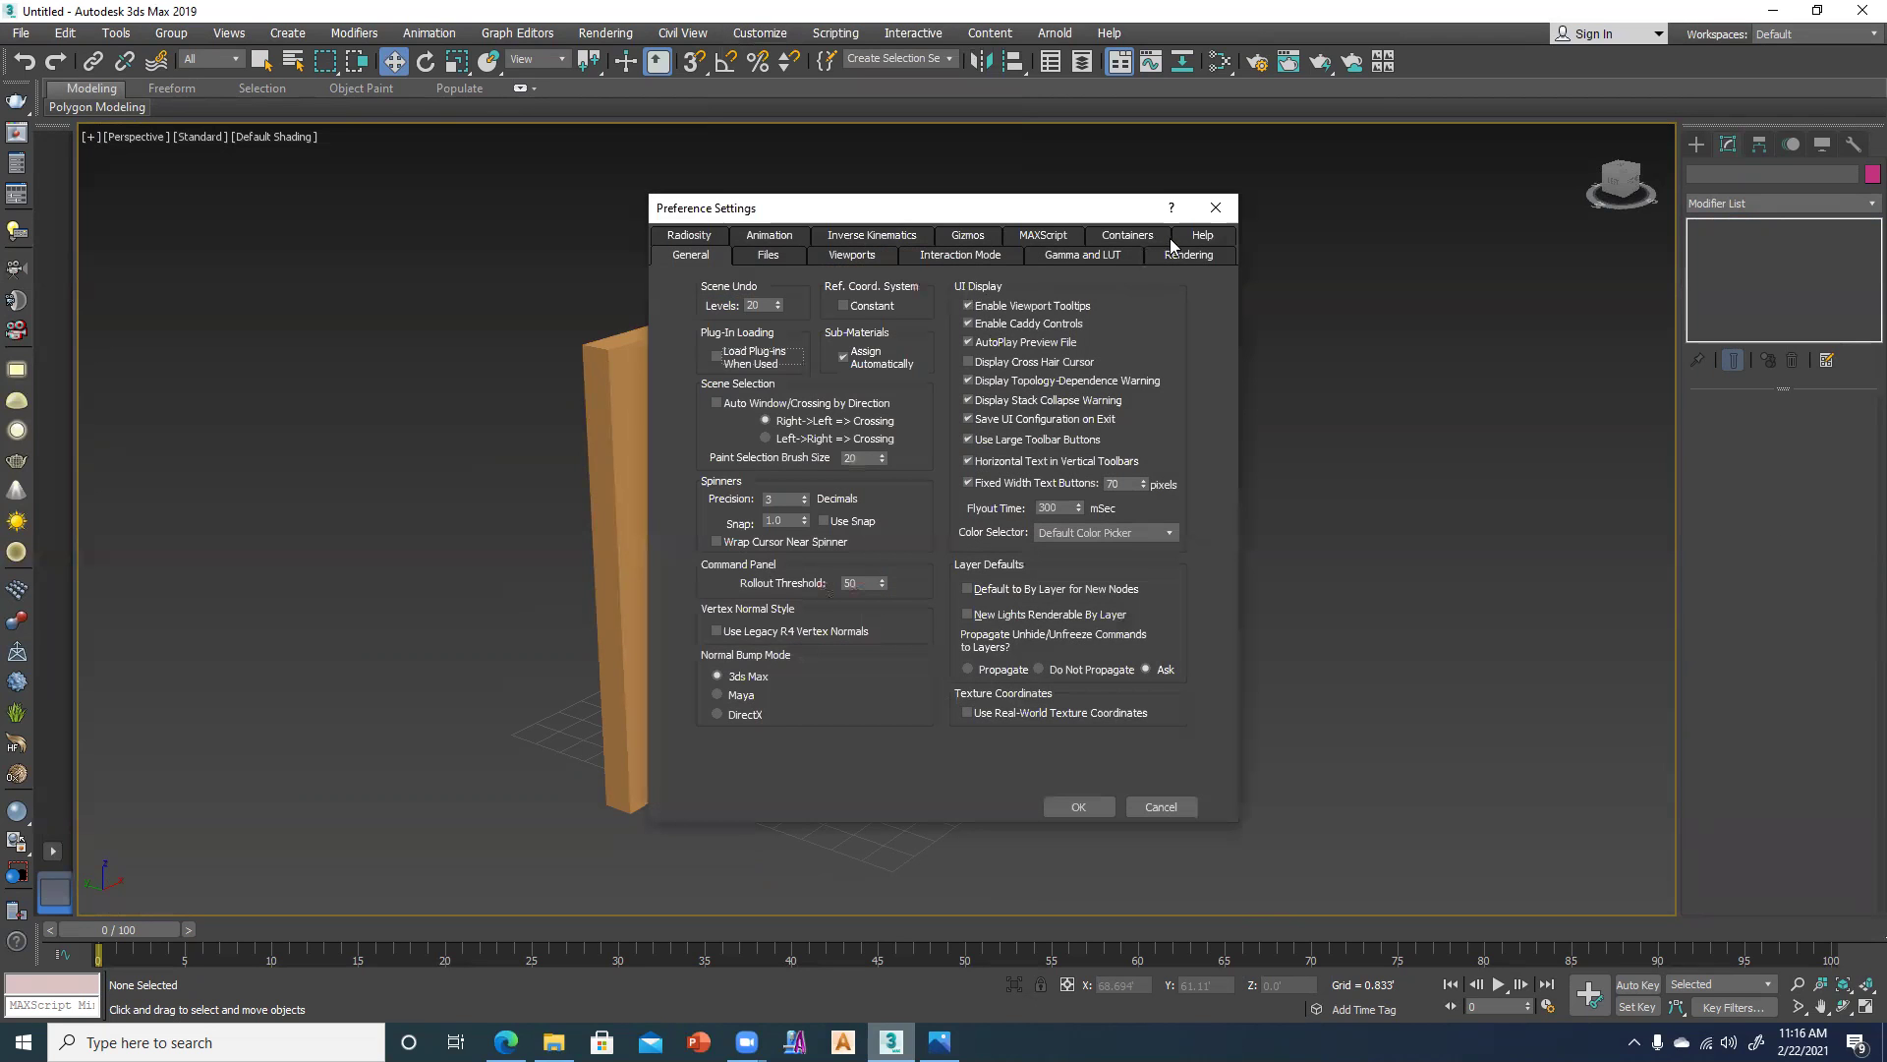
left_click(1217, 208)
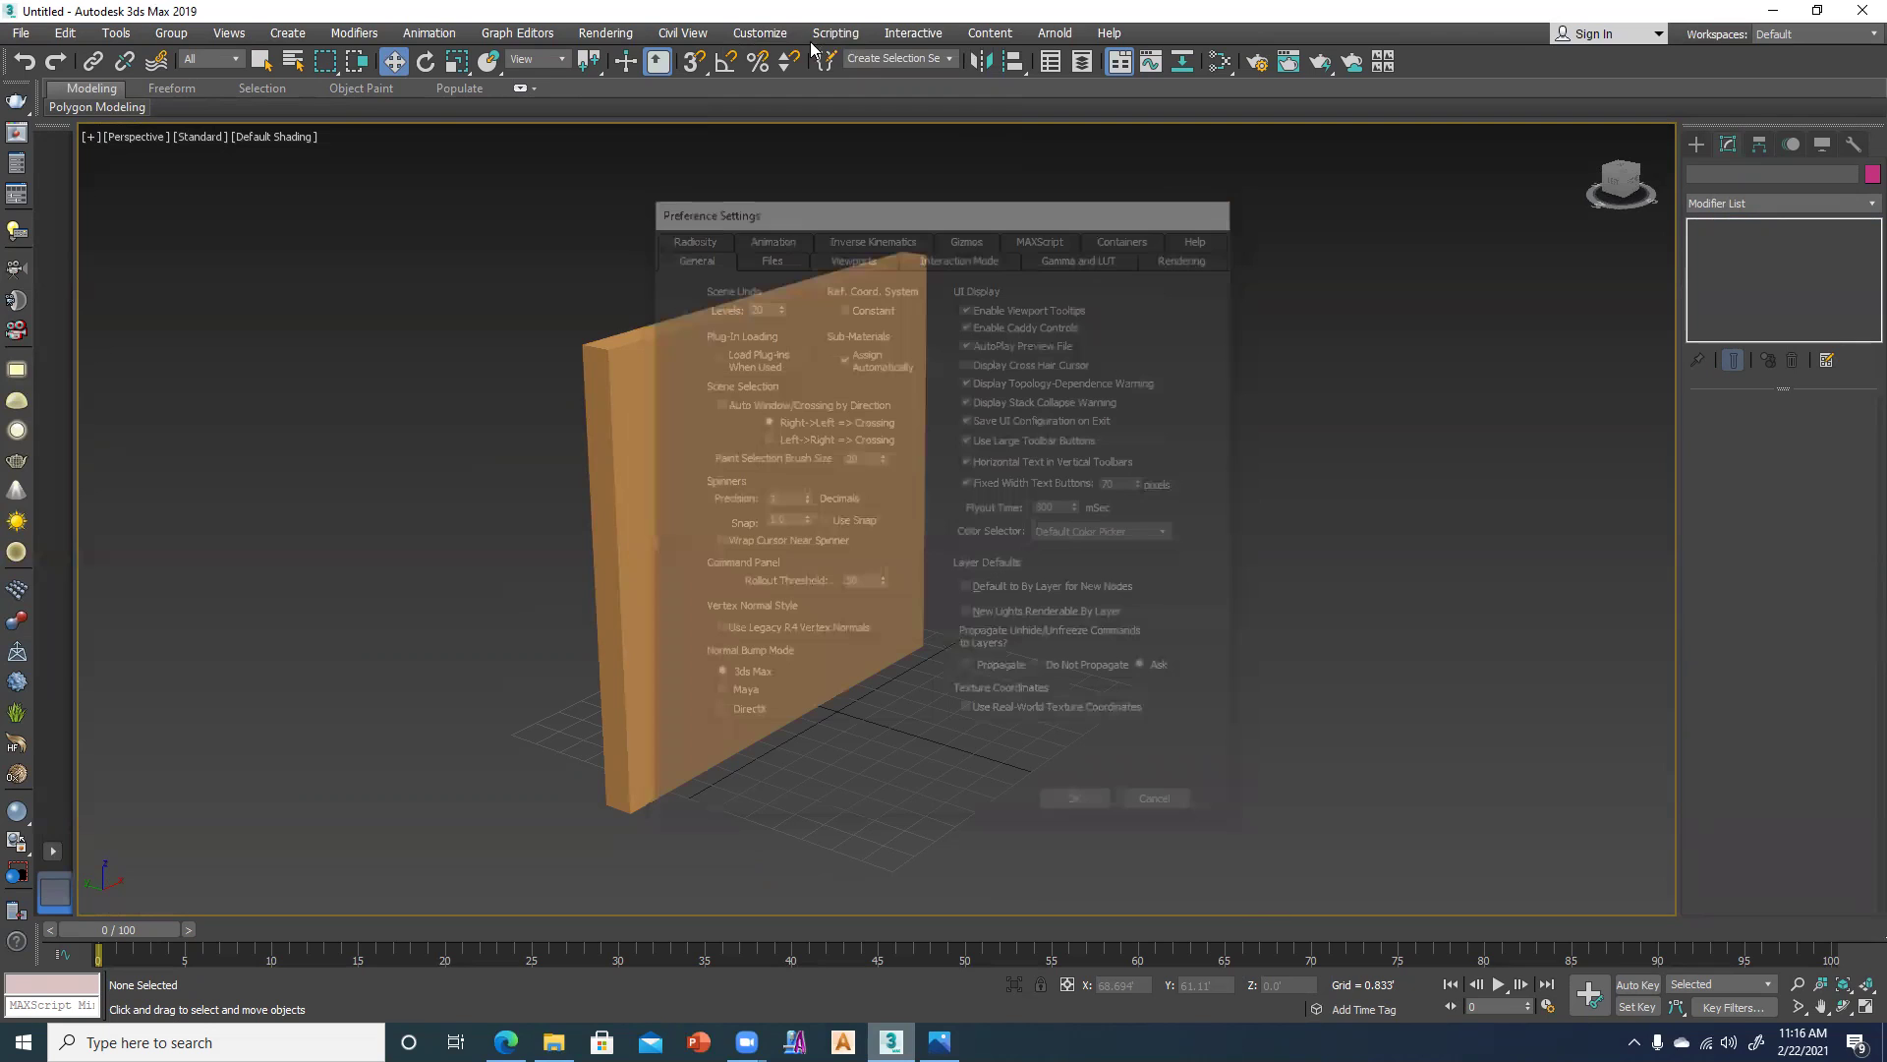
left_click(776, 33)
mouse_move(764, 191)
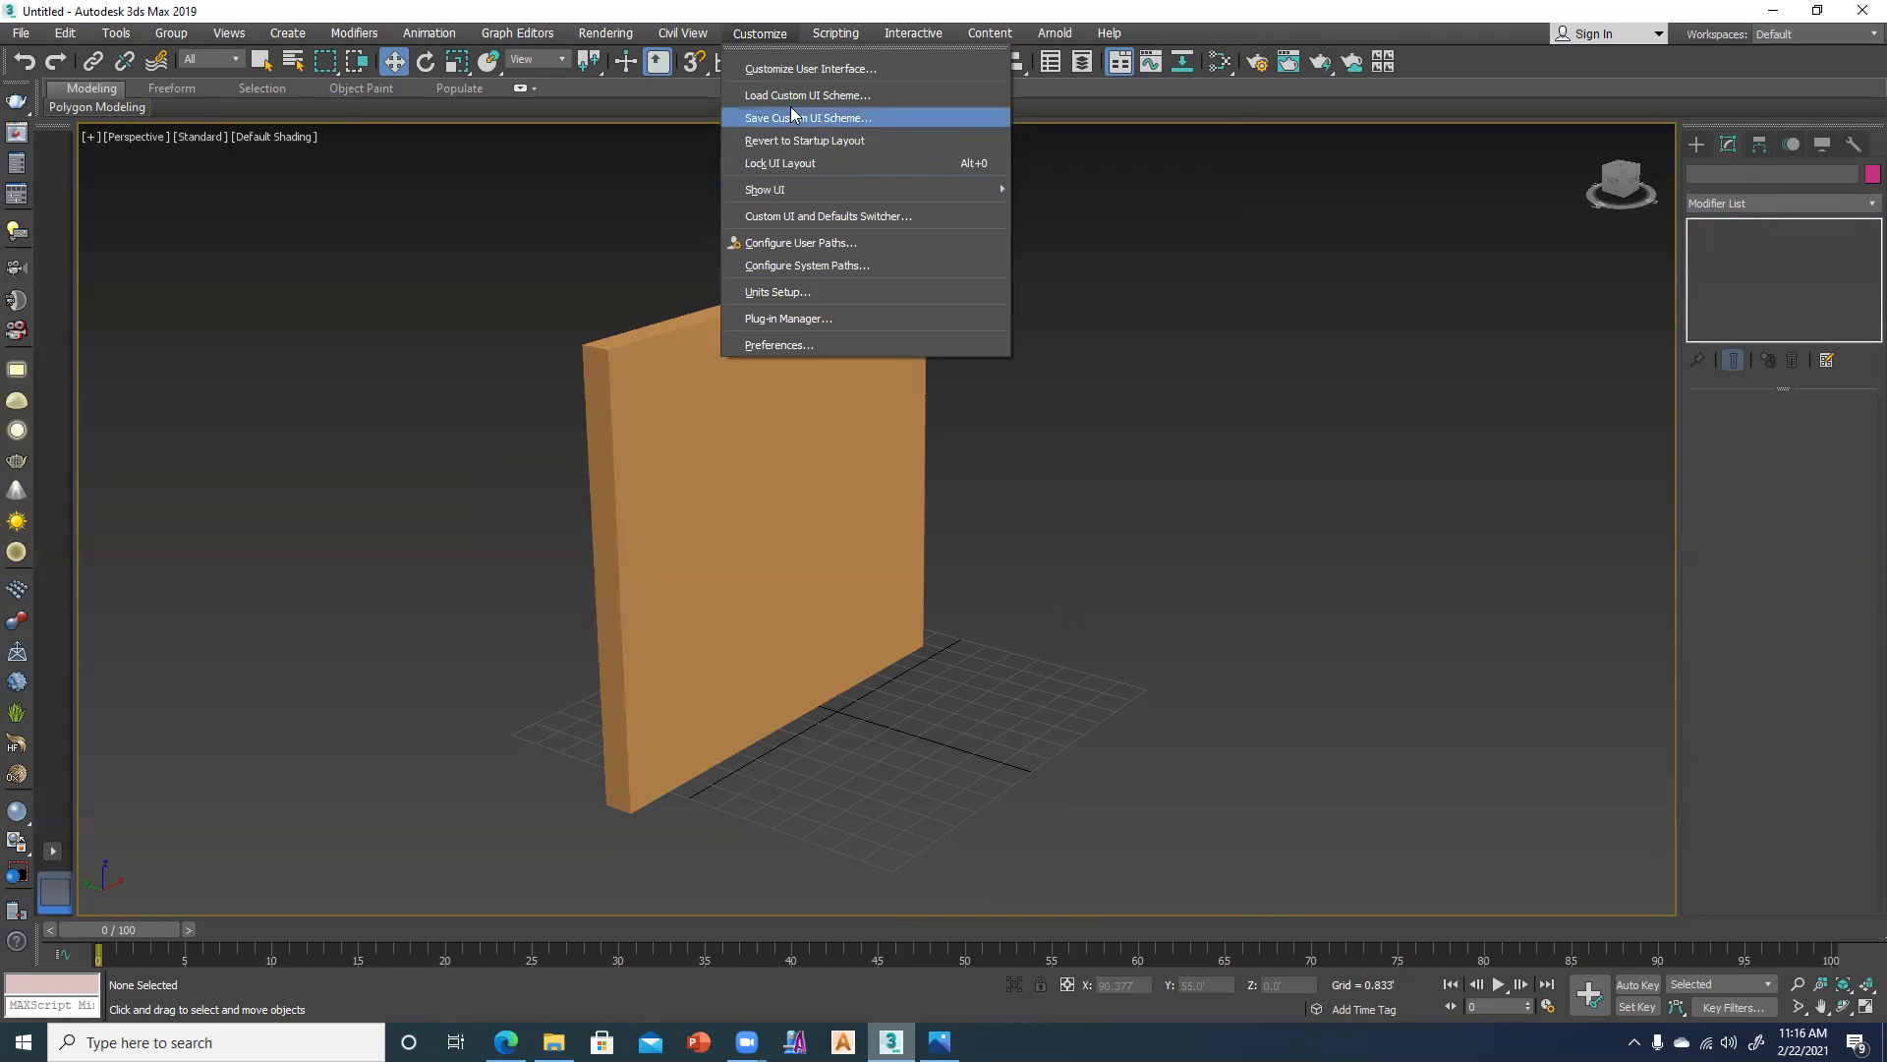
left_click(1109, 409)
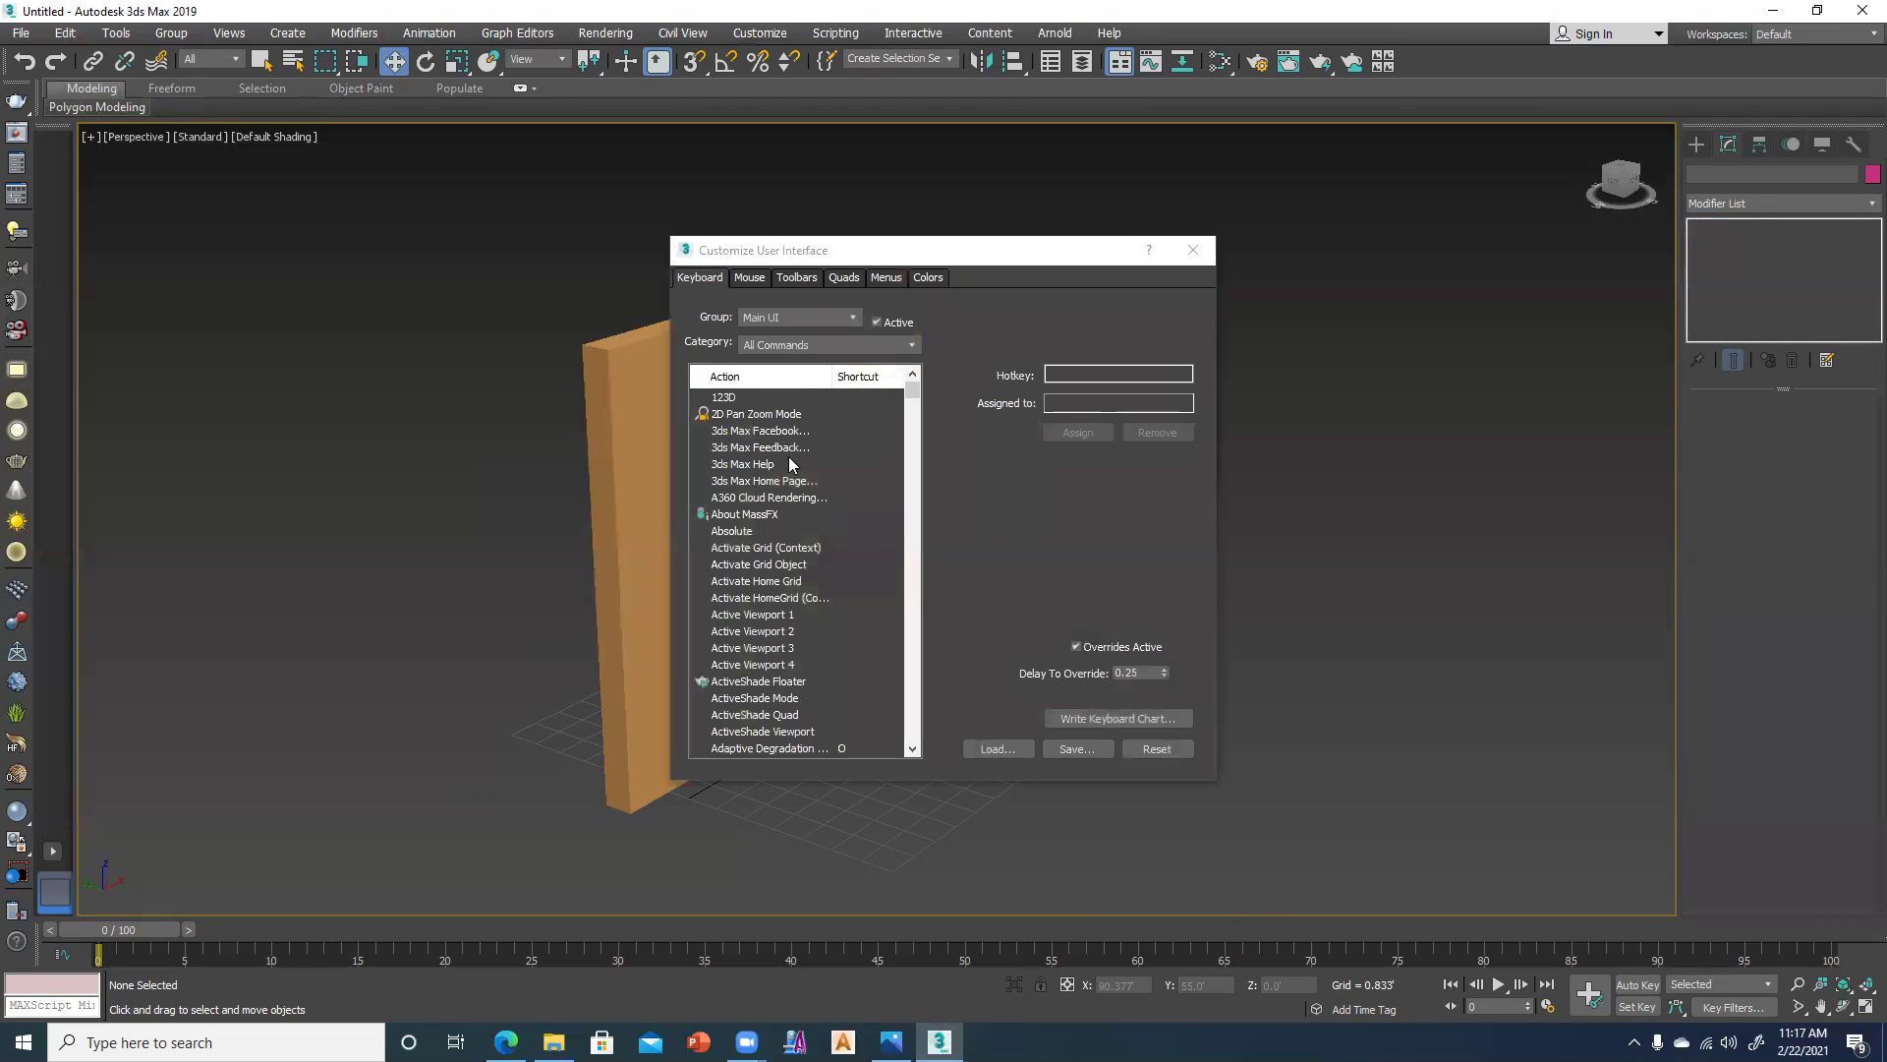
Scroll through the keyboard shortcut action list looking for the viewport commands.
scroll(765, 570, "down", 5)
scroll(804, 615, "down", 5)
scroll(804, 619, "down", 5)
scroll(806, 619, "down", 5)
scroll(806, 620, "down", 5)
scroll(806, 622, "down", 5)
scroll(807, 617, "down", 5)
scroll(808, 616, "down", 5)
scroll(808, 616, "down", 5)
scroll(808, 617, "down", 5)
scroll(808, 616, "down", 5)
scroll(810, 617, "down", 5)
scroll(812, 617, "down", 5)
scroll(814, 617, "down", 5)
scroll(814, 619, "down", 5)
scroll(817, 617, "down", 5)
scroll(820, 617, "down", 5)
scroll(821, 619, "down", 5)
scroll(820, 614, "down", 4)
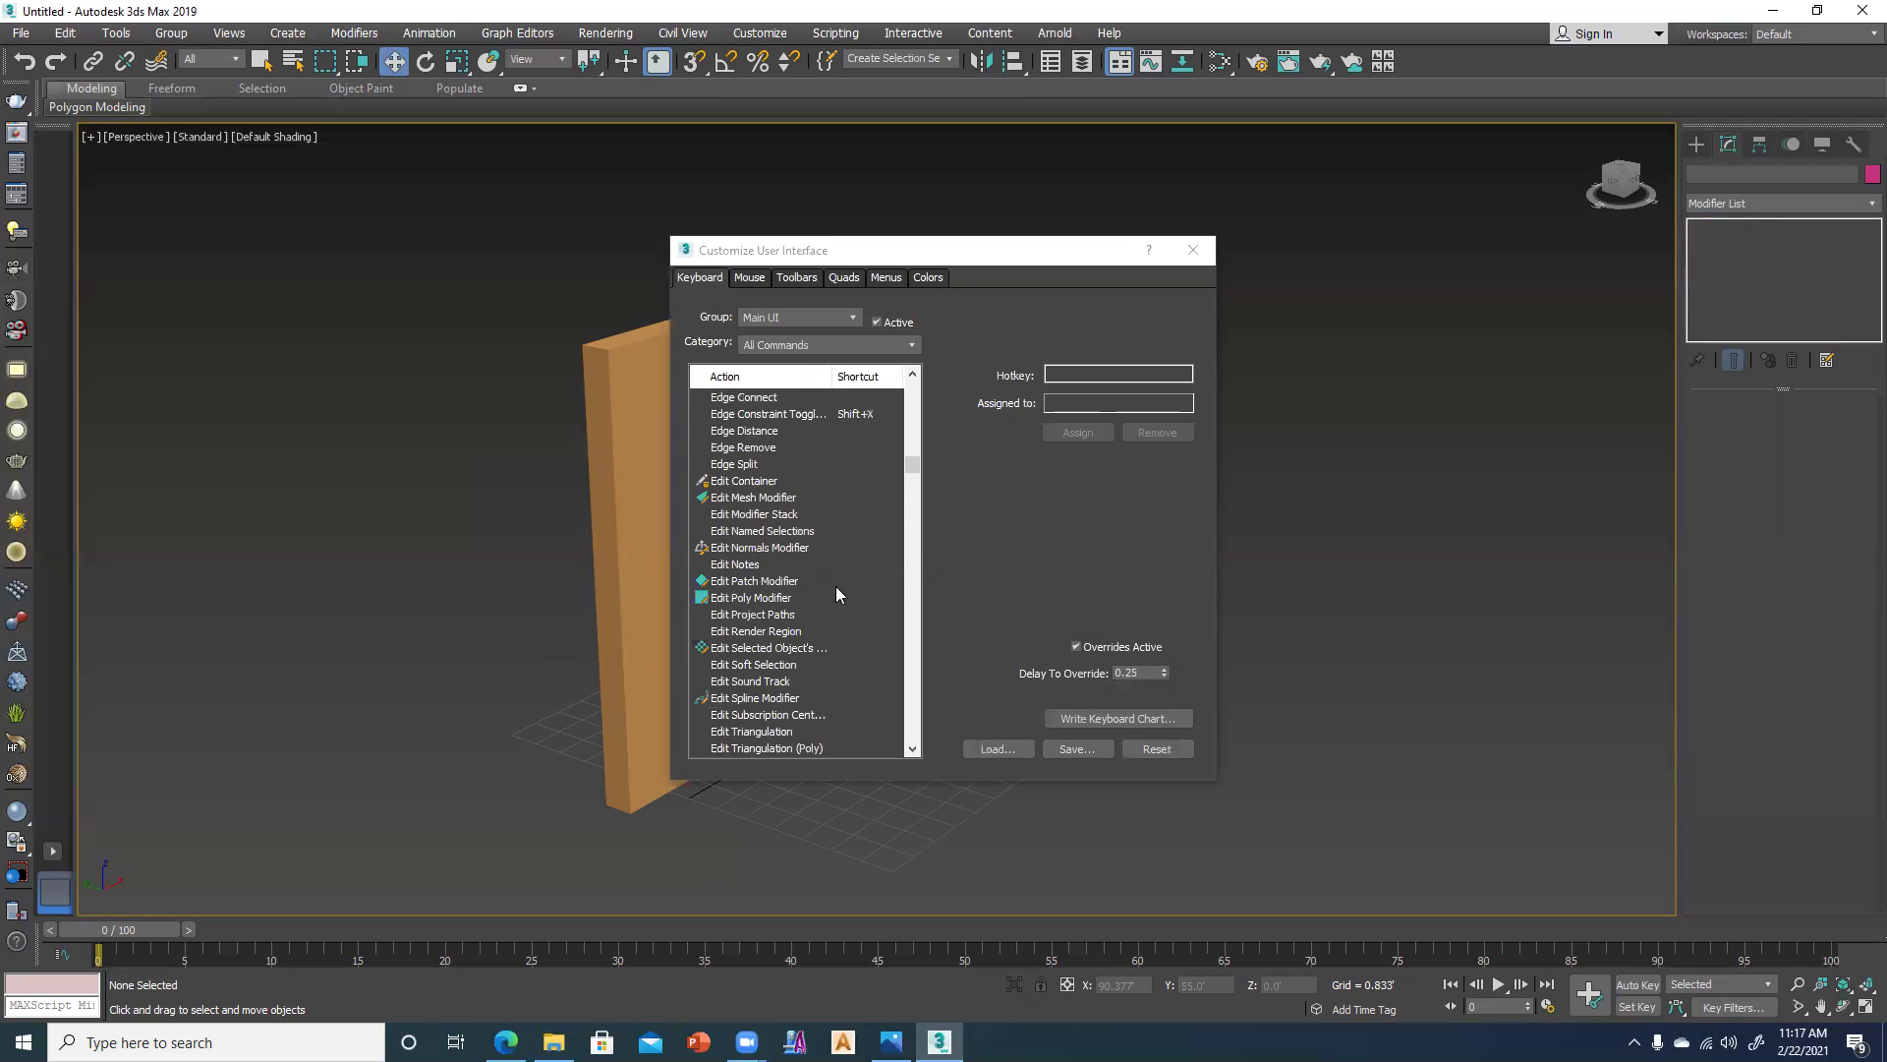
left_click_drag(911, 465, 915, 533)
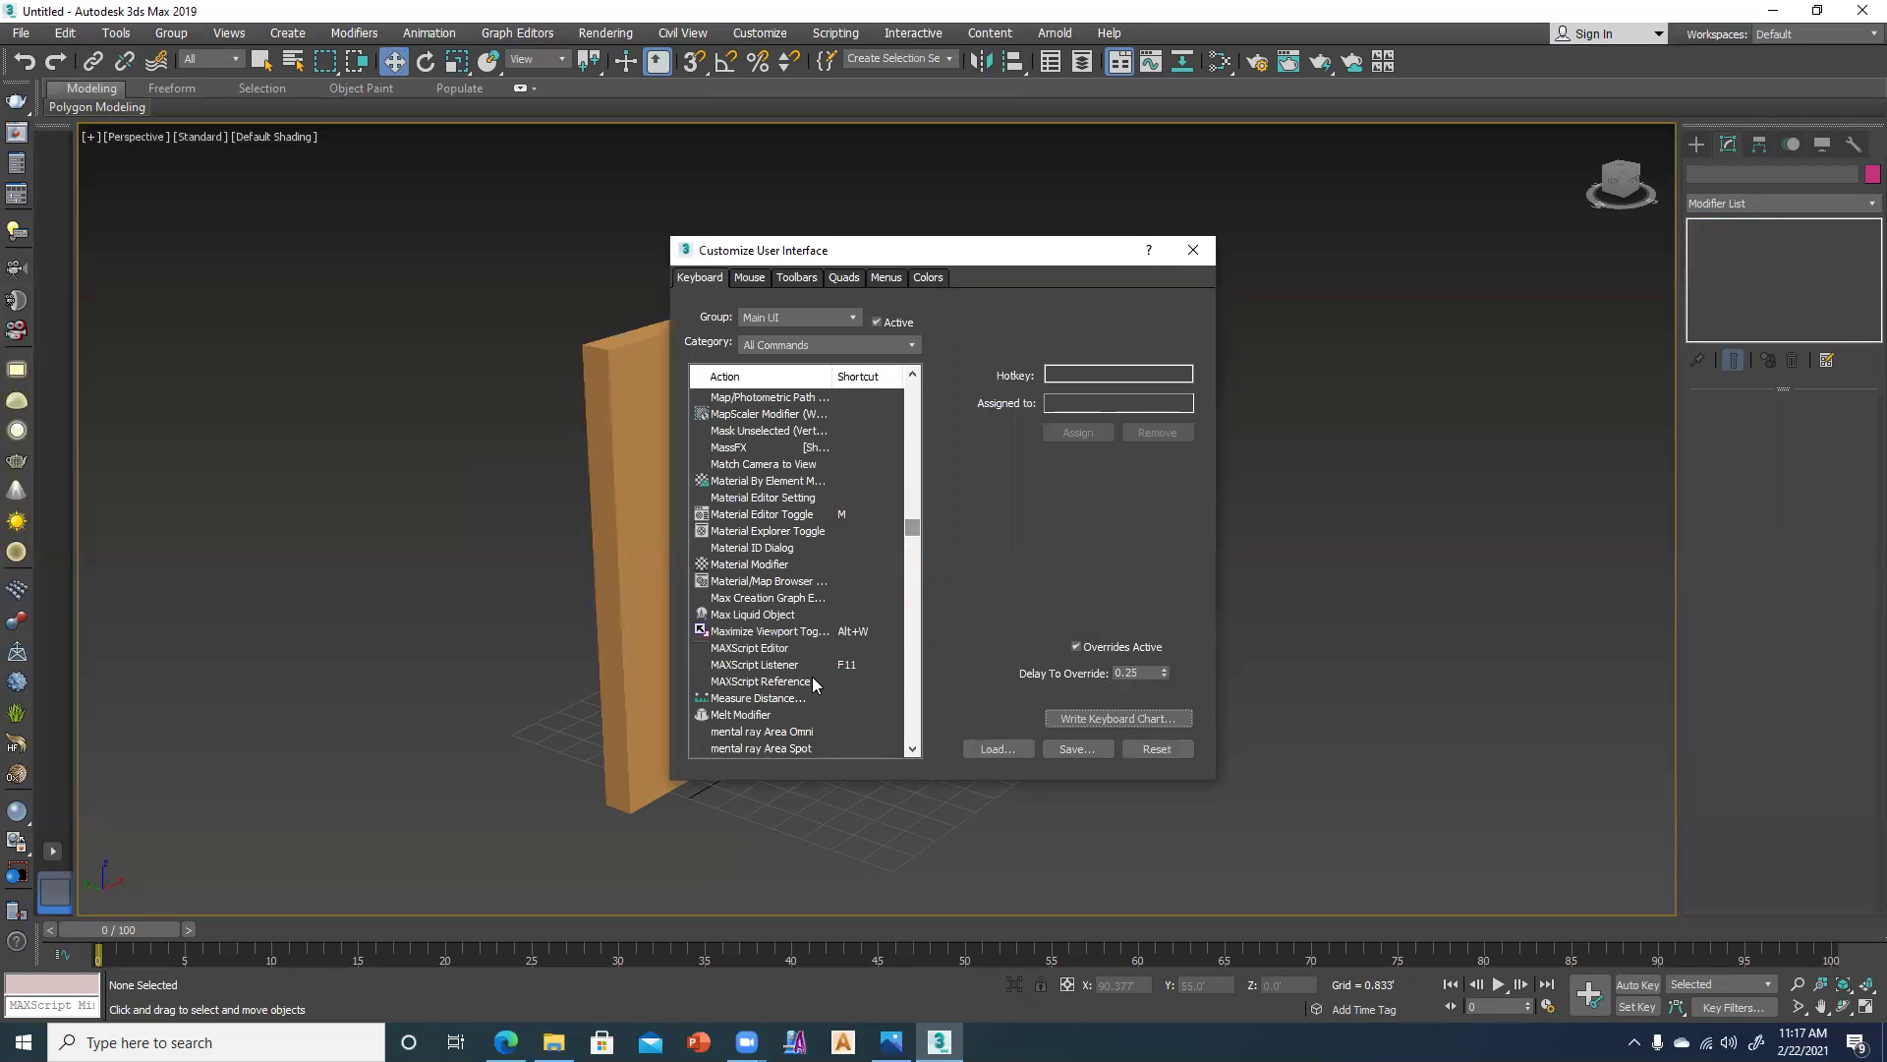
scroll(765, 648, "up", 5)
scroll(757, 594, "up", 2)
scroll(757, 593, "up", 2)
scroll(767, 604, "up", 2)
scroll(779, 616, "down", 3)
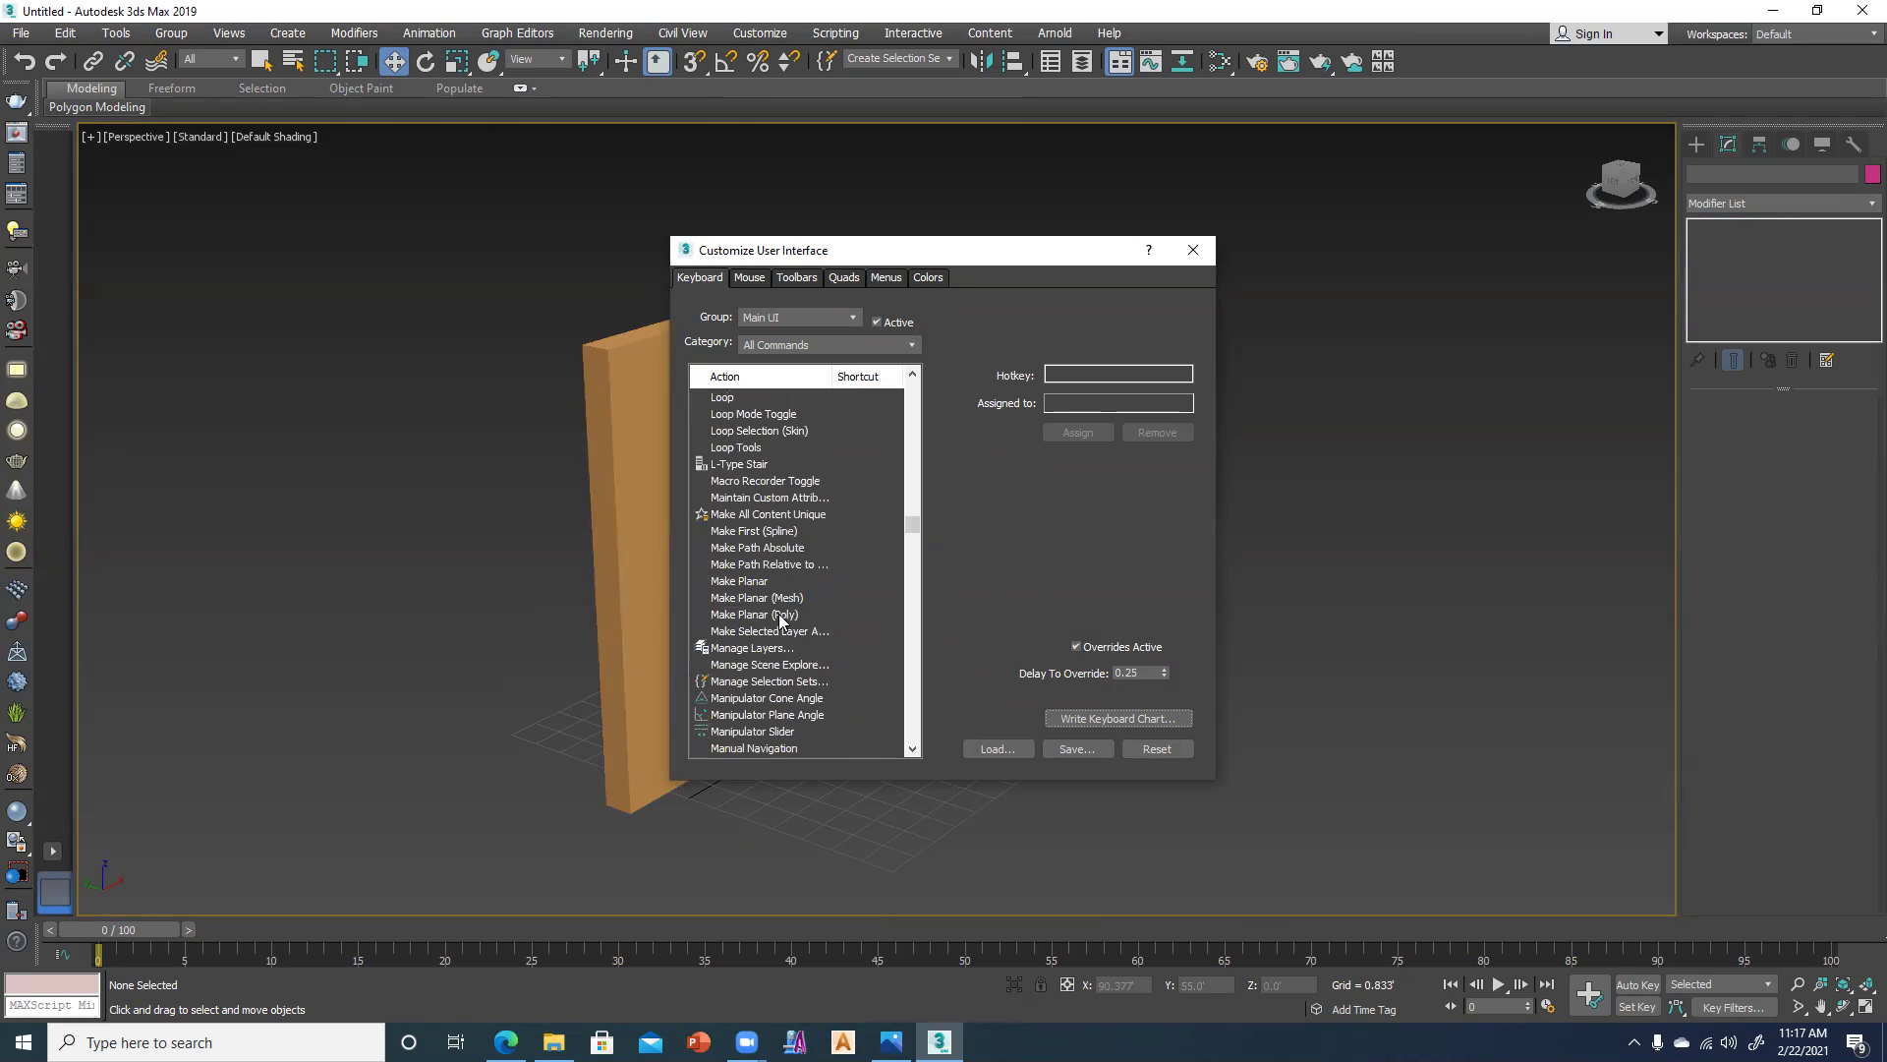
scroll(794, 652, "down", 3)
scroll(794, 651, "down", 1)
scroll(792, 645, "down", 2)
scroll(859, 666, "down", 1)
scroll(816, 666, "down", 2)
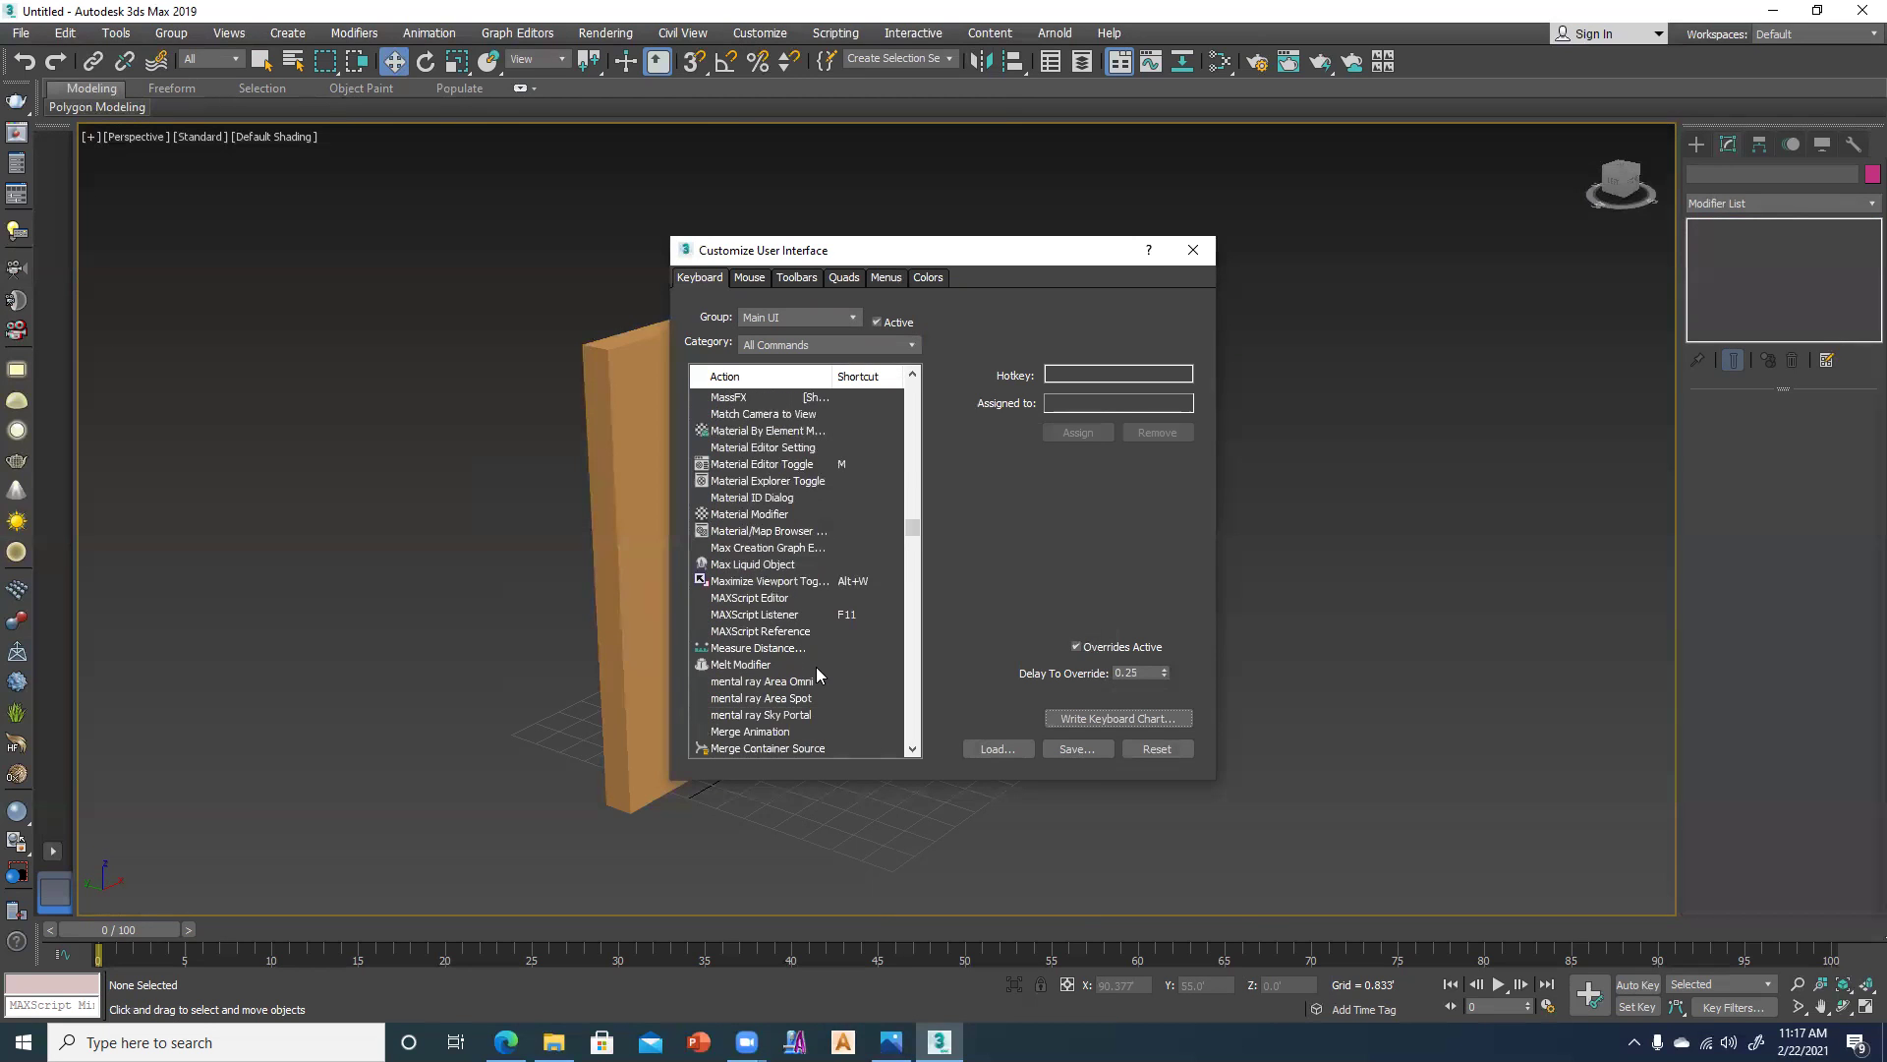
scroll(816, 658, "down", 2)
scroll(817, 665, "down", 3)
scroll(816, 665, "down", 2)
scroll(817, 665, "down", 2)
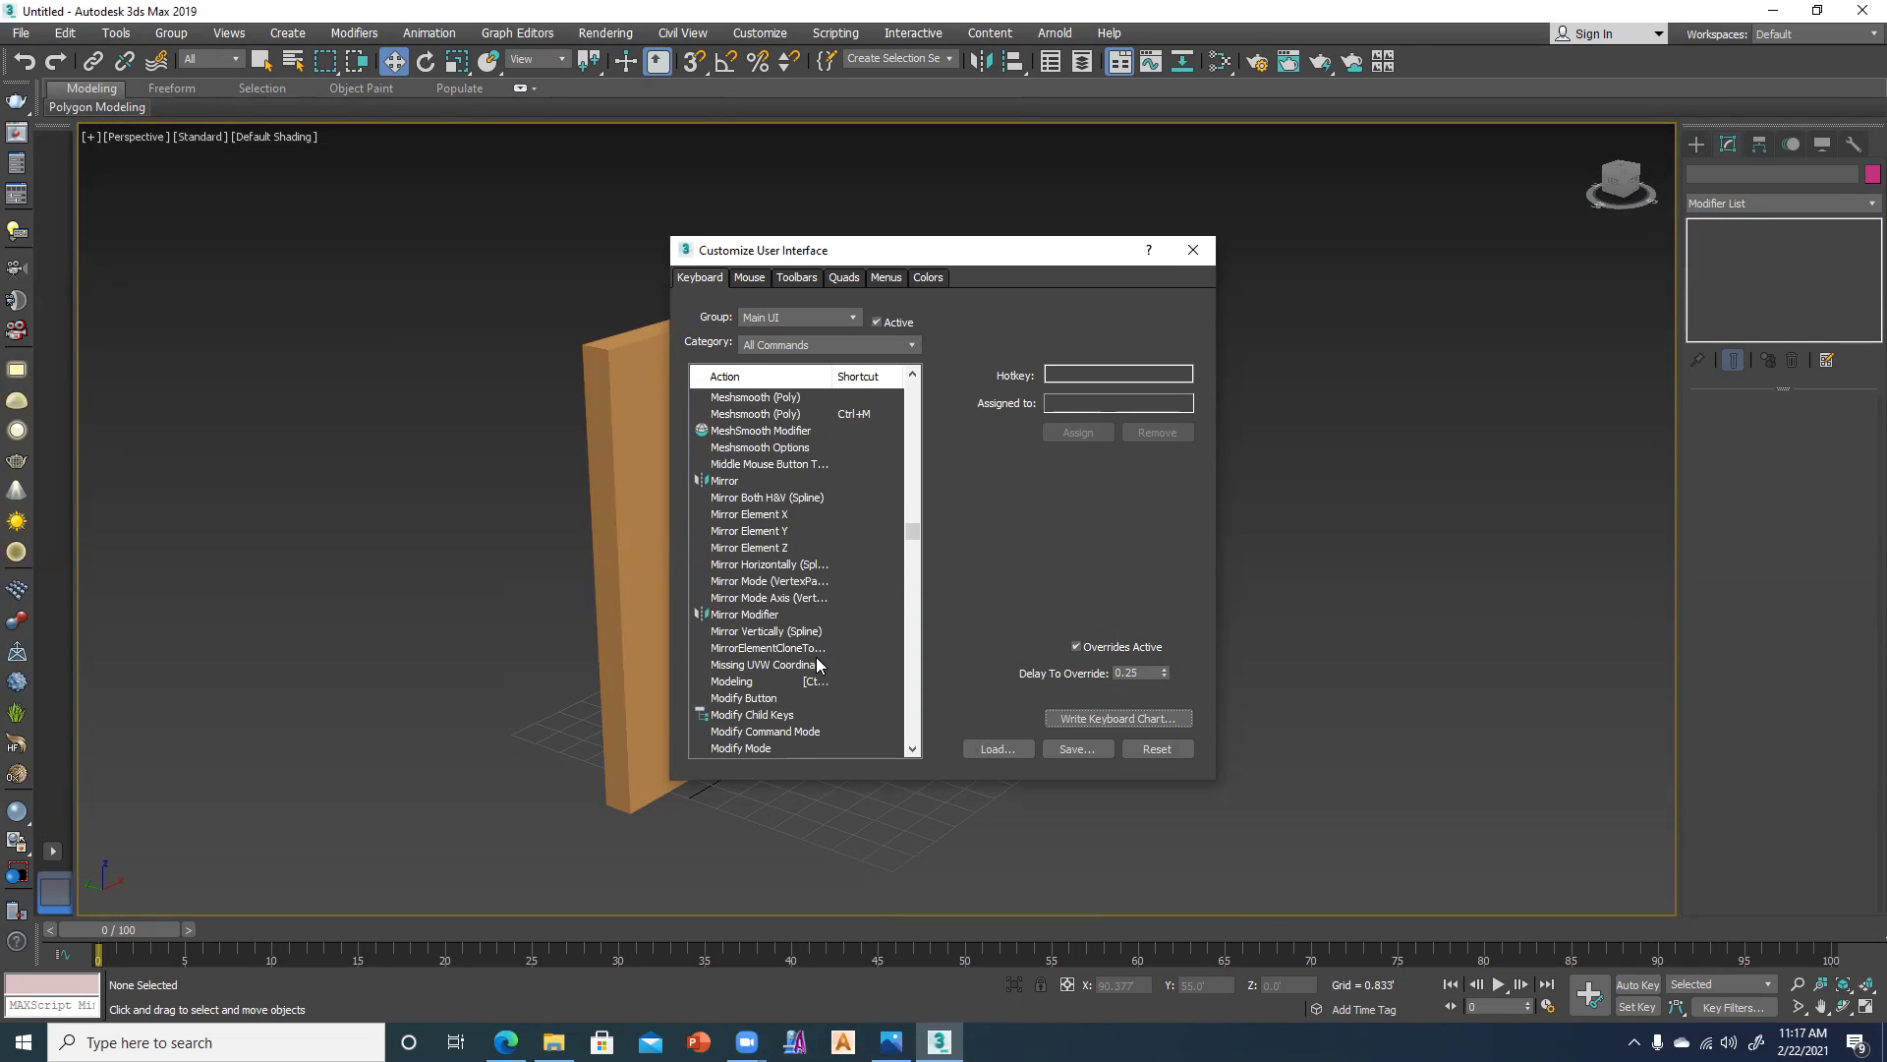
scroll(817, 666, "down", 2)
scroll(815, 659, "down", 3)
scroll(816, 658, "down", 2)
scroll(816, 658, "down", 2)
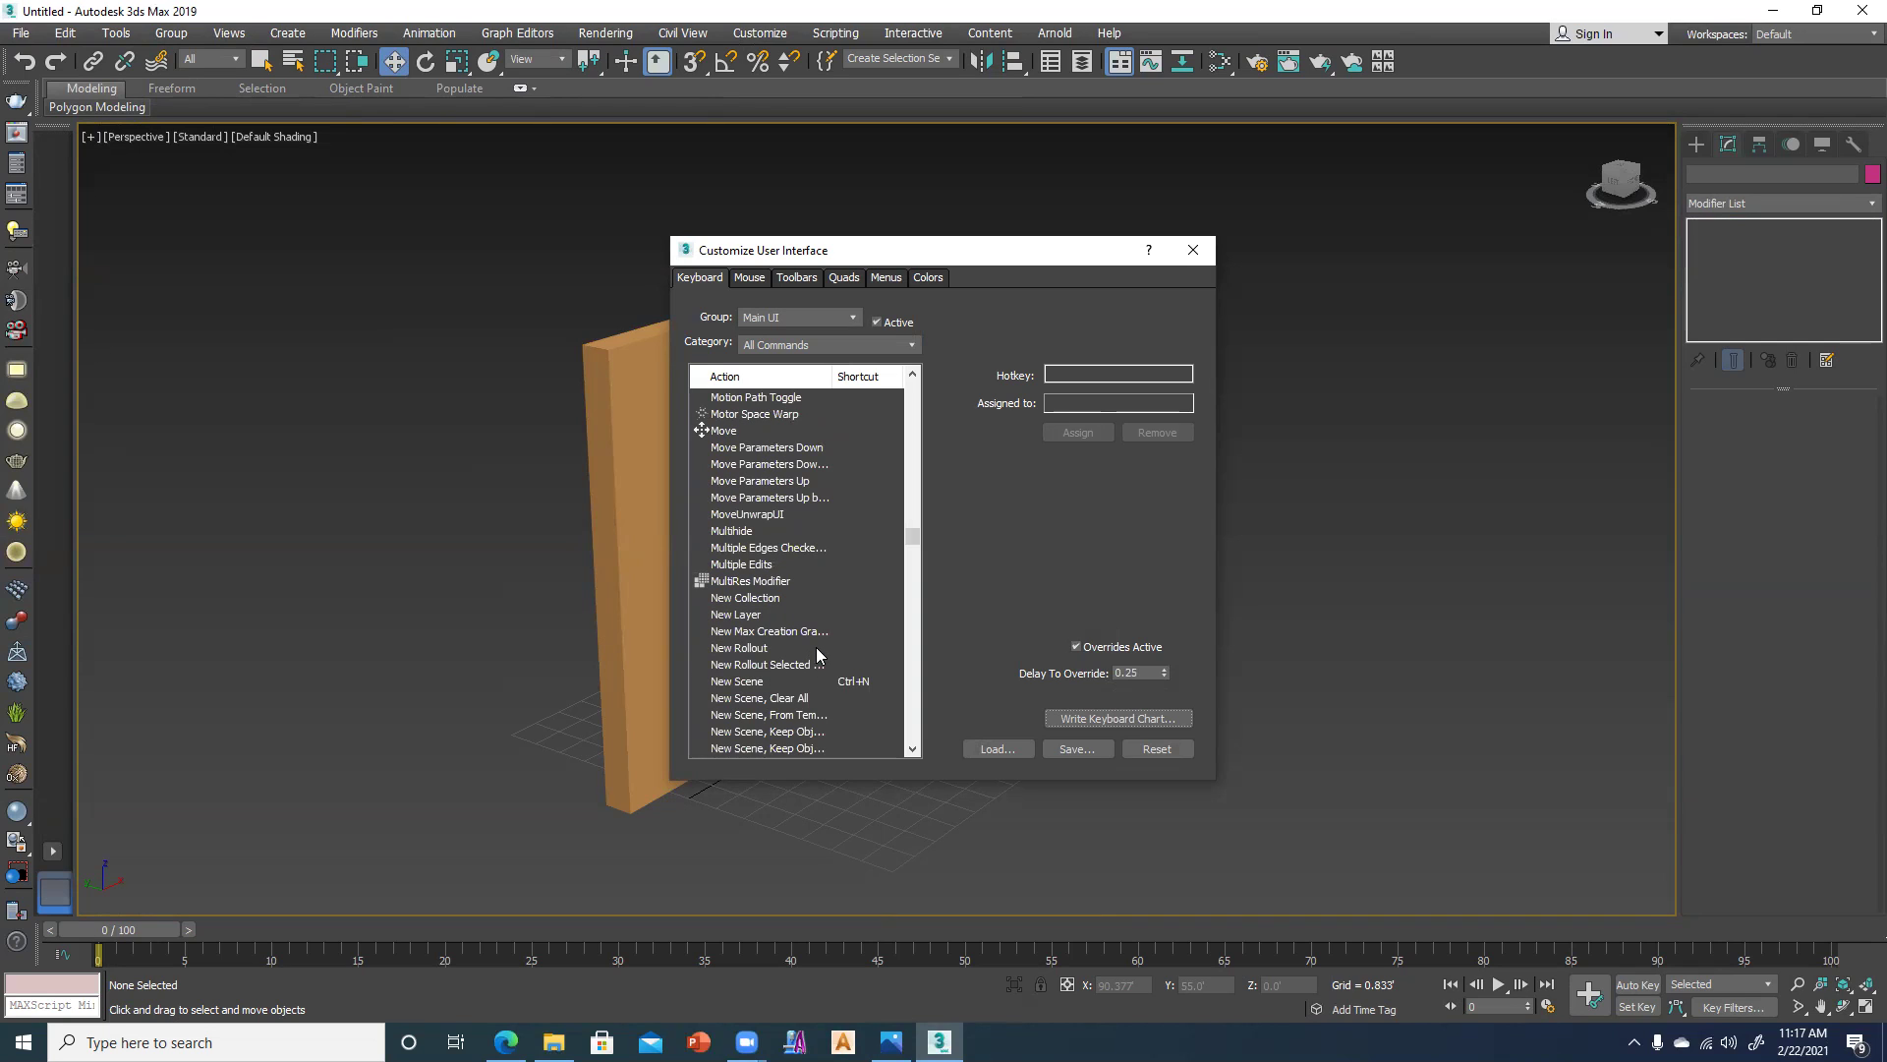
scroll(817, 656, "up", 1)
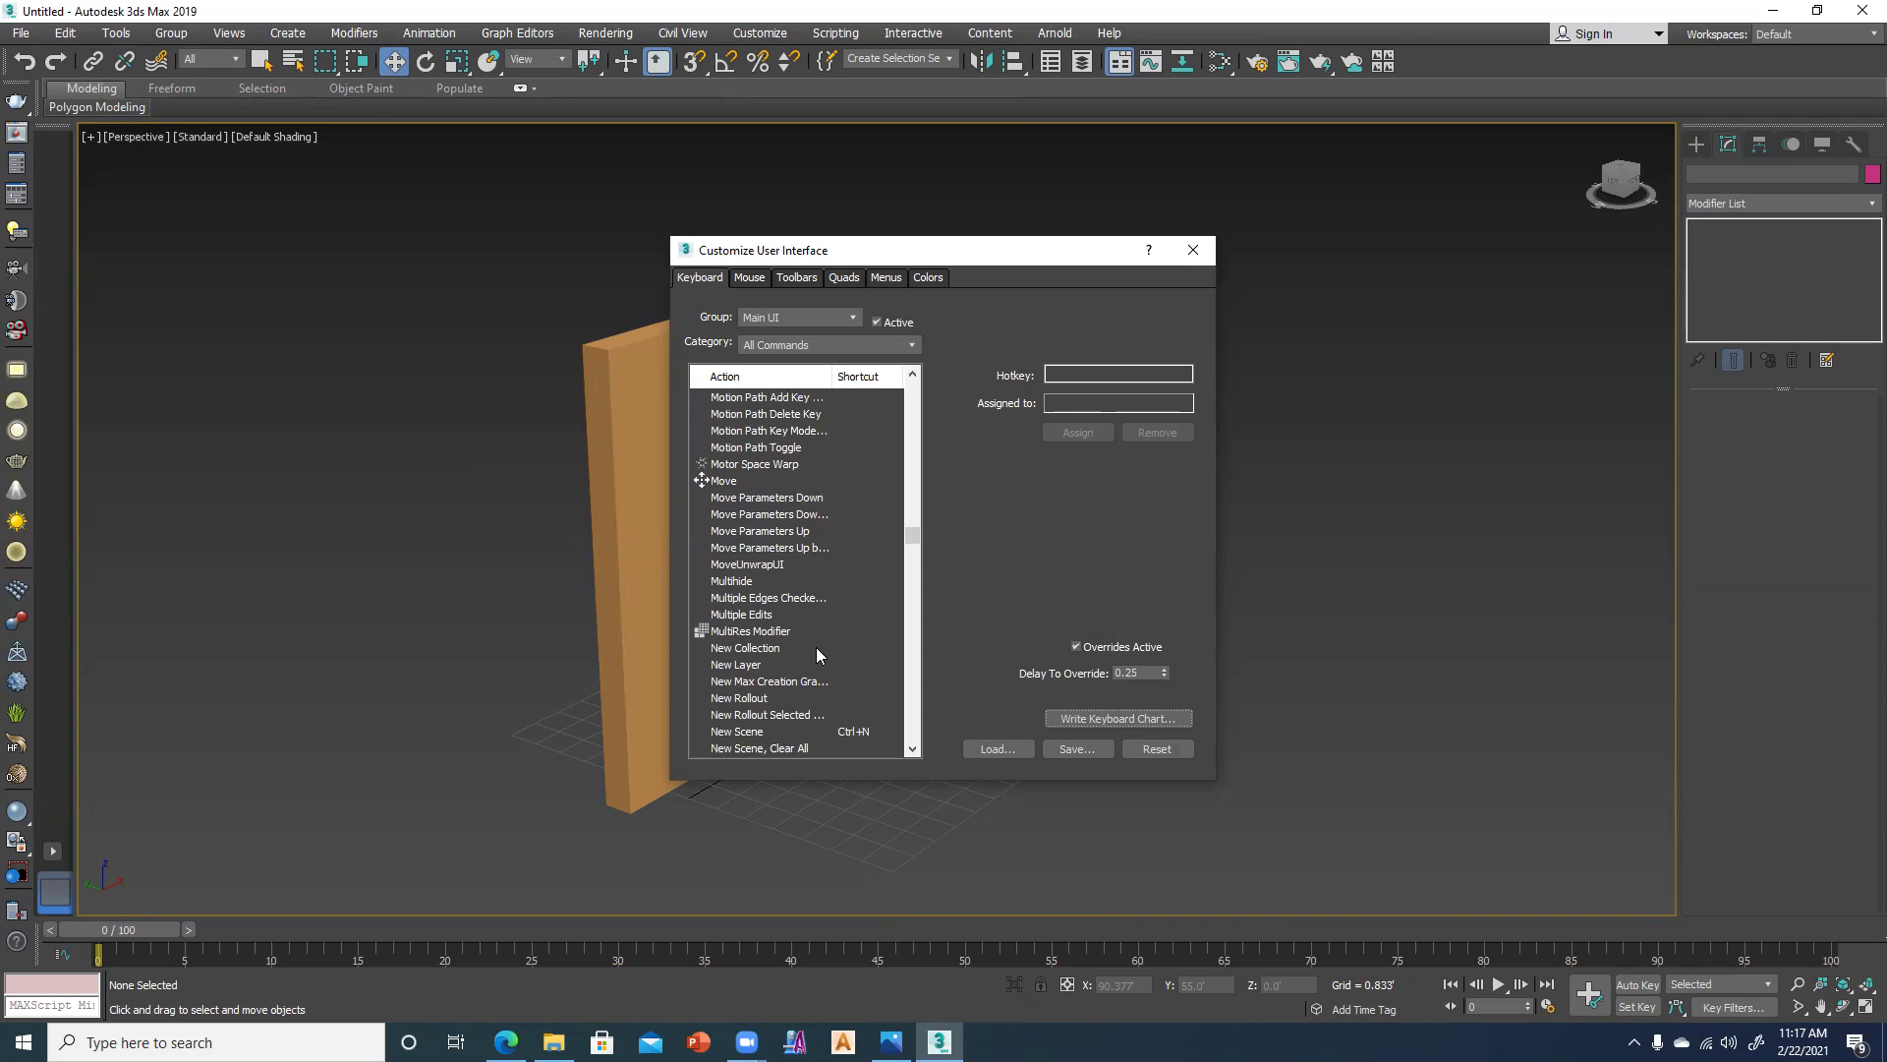
Switch the keyboard shortcut group to Main UI.
left_click(801, 343)
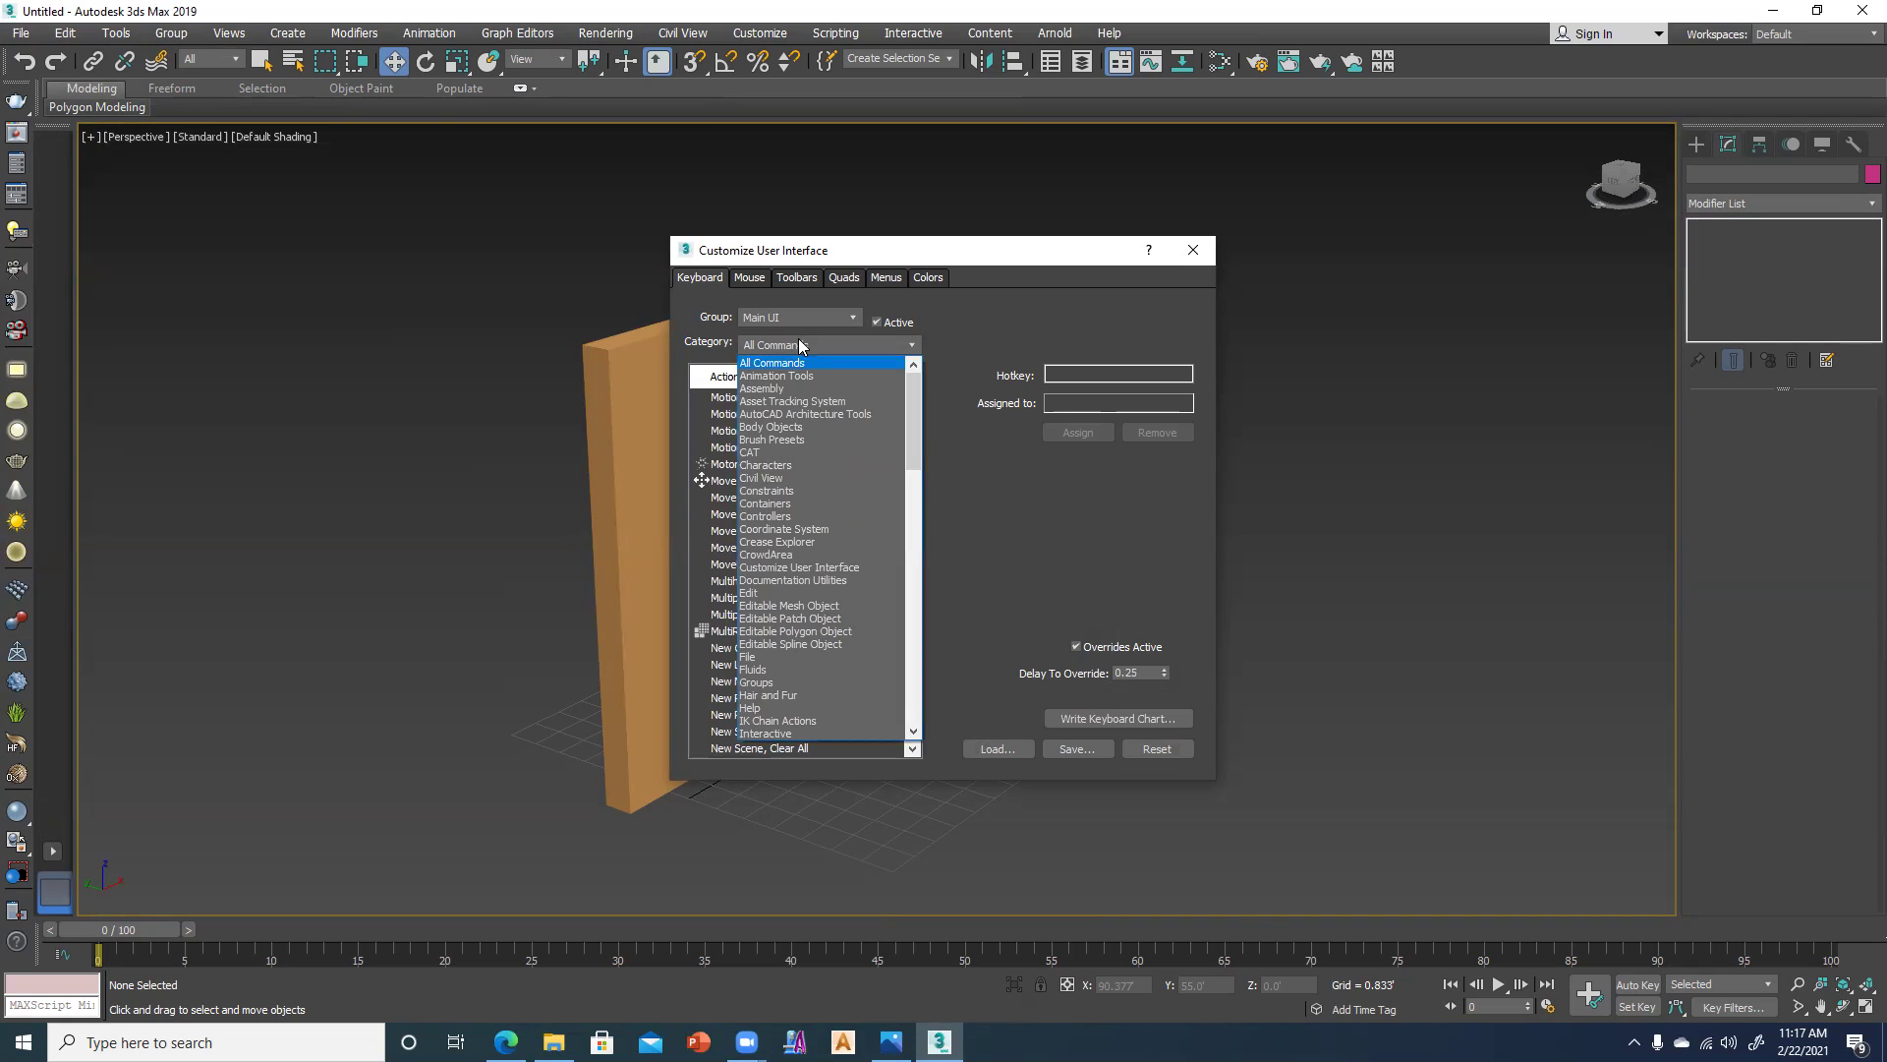
left_click(791, 320)
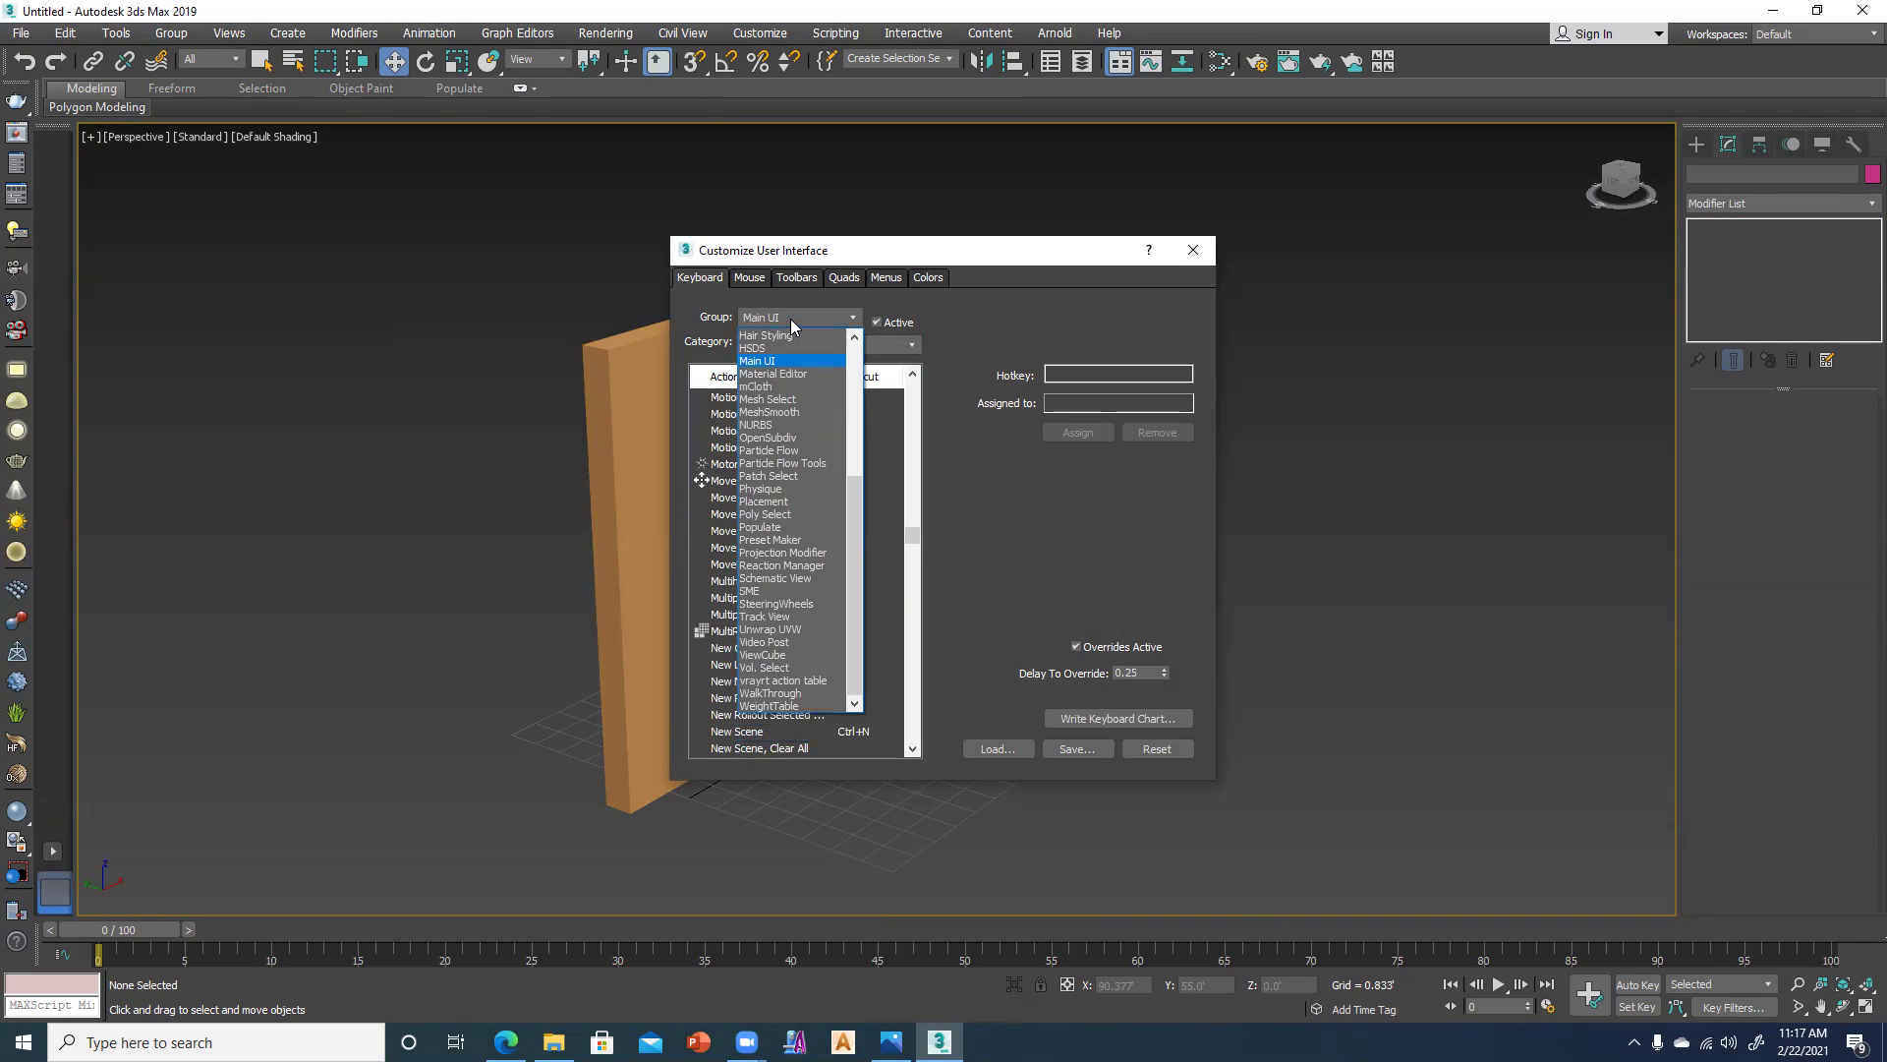
left_click(769, 364)
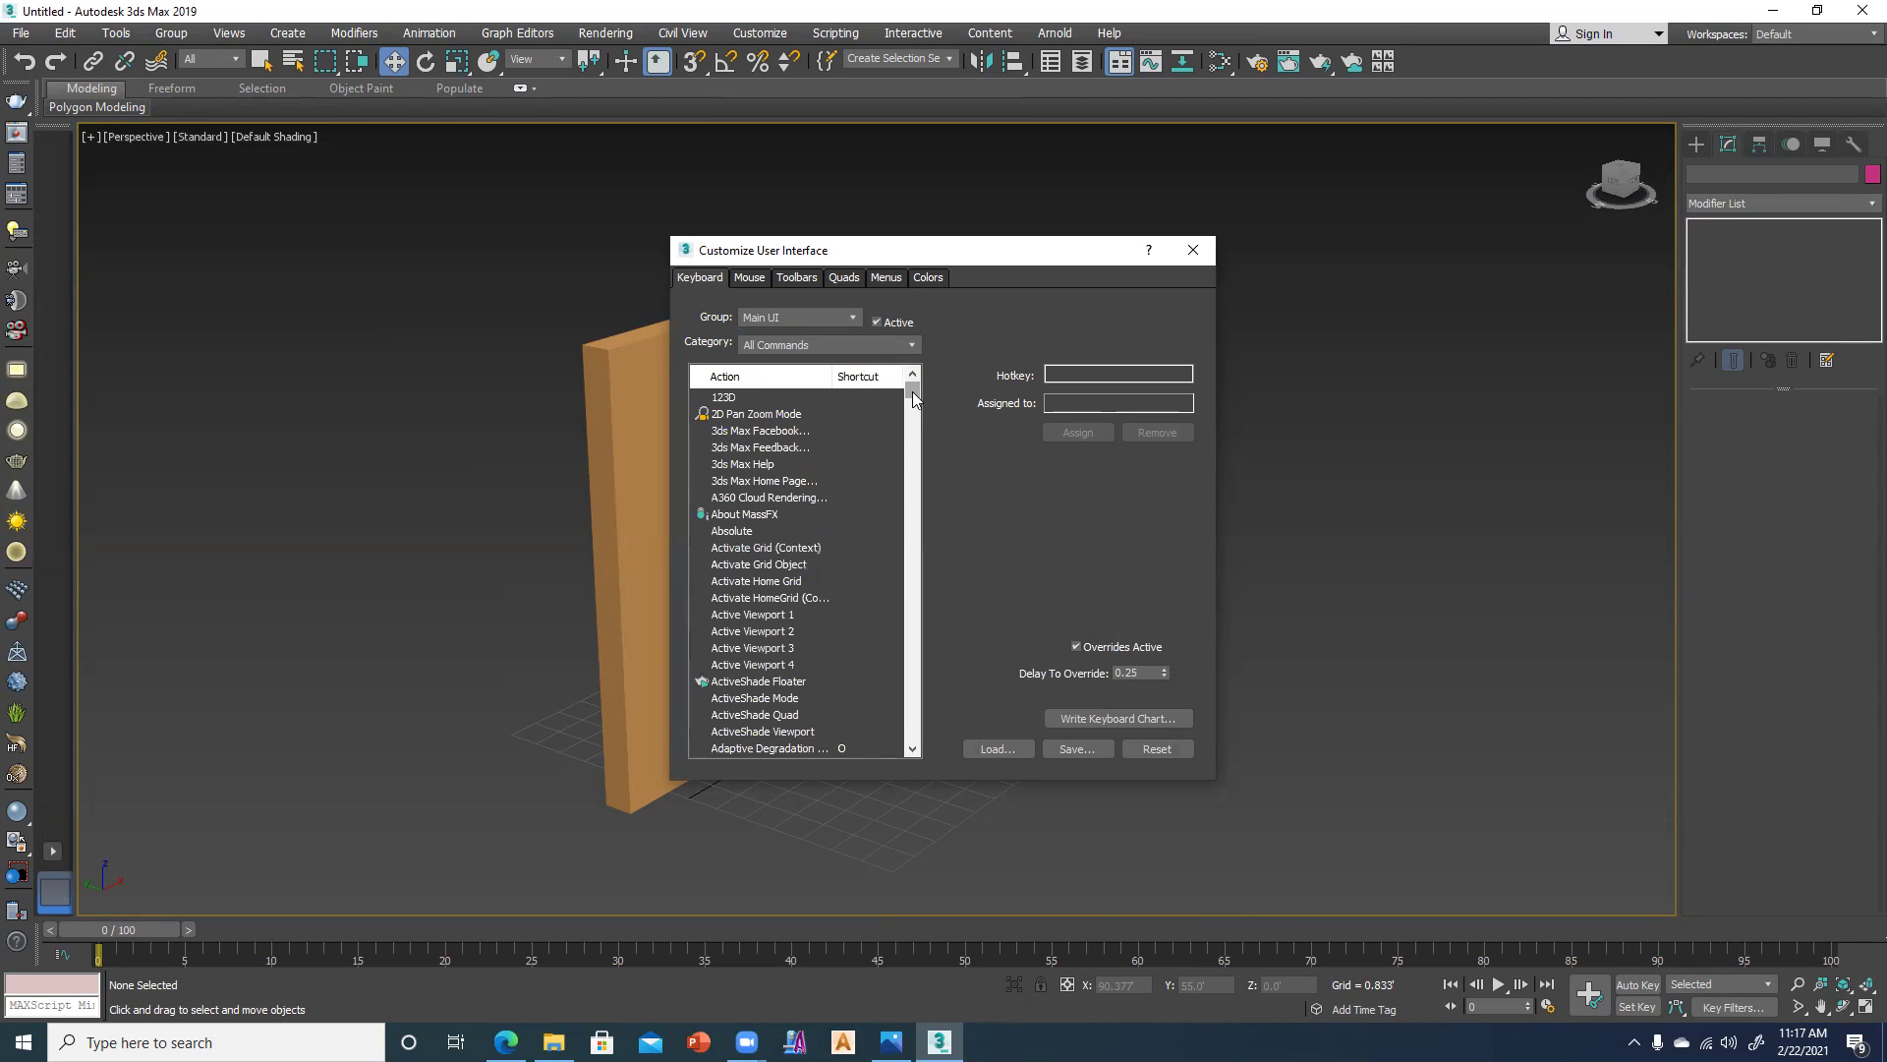
Select Maximize Viewport Toggle and enter Space in its Hotkey field.
left_click_drag(912, 391, 914, 531)
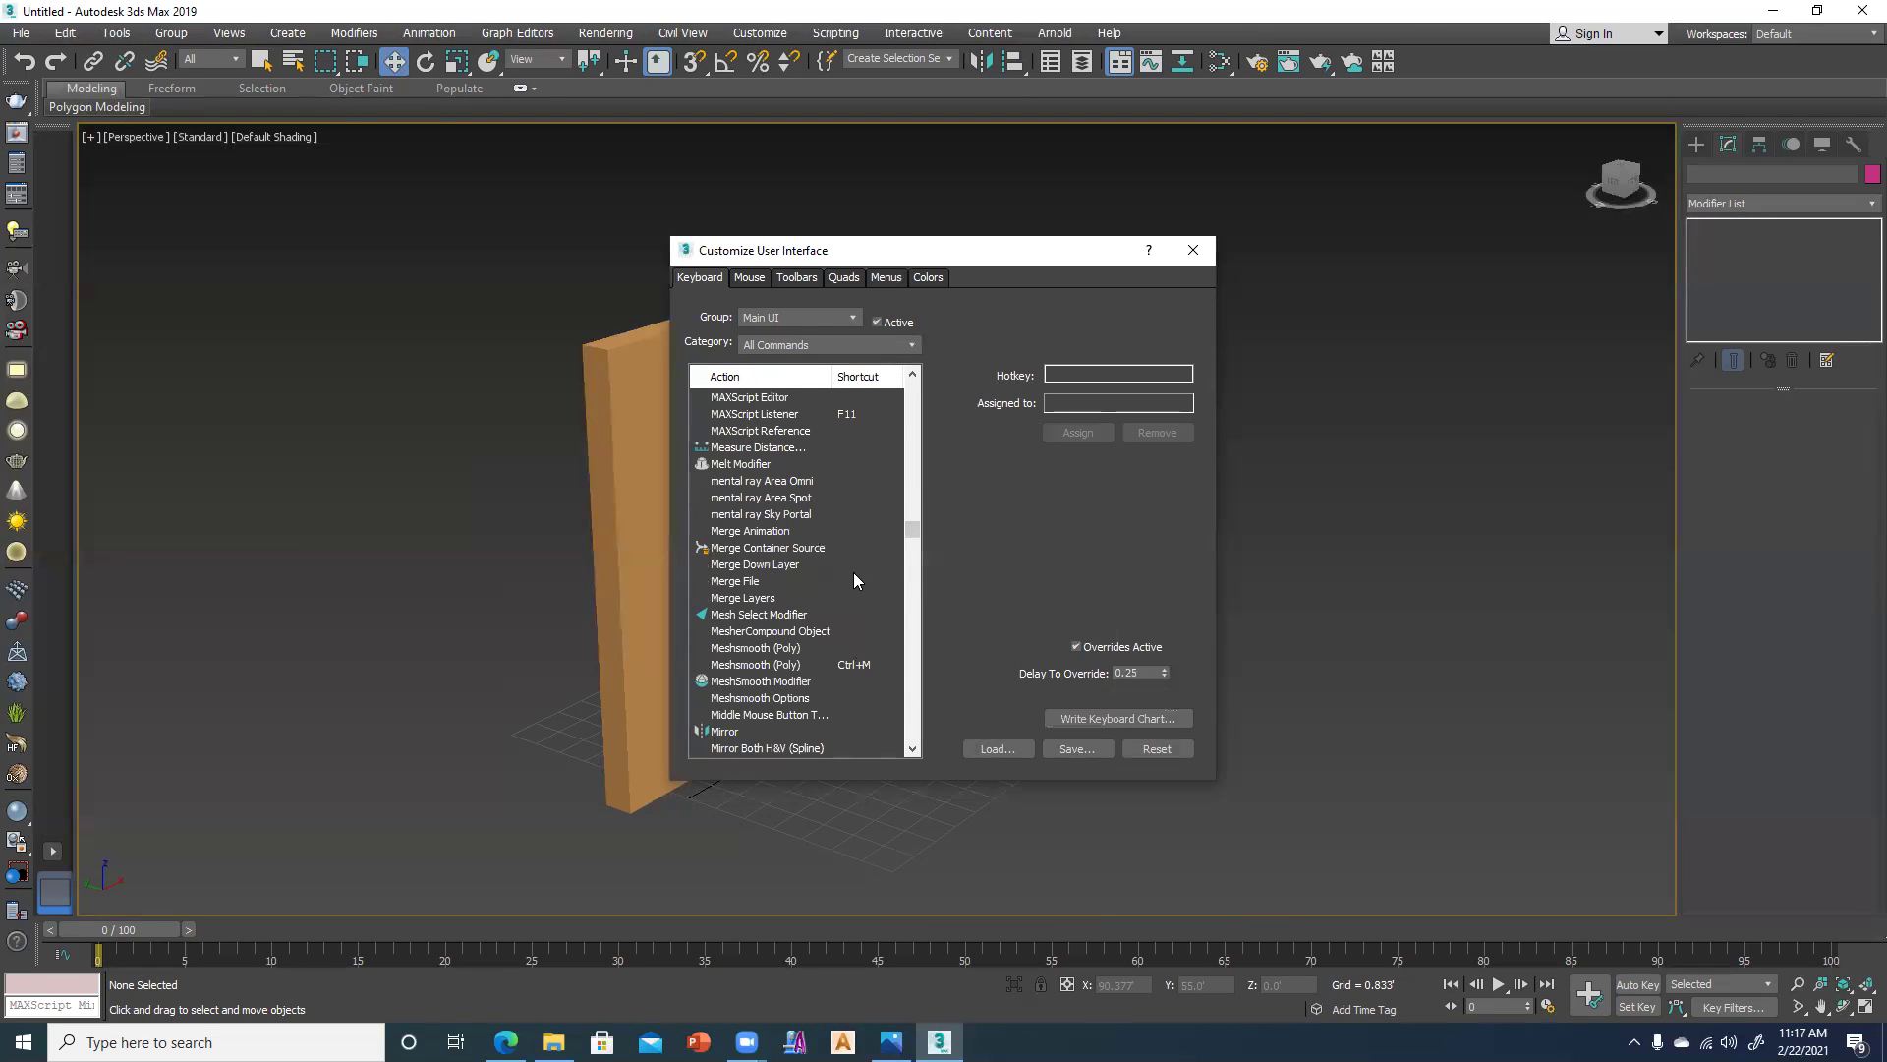
scroll(853, 572, "up", 5)
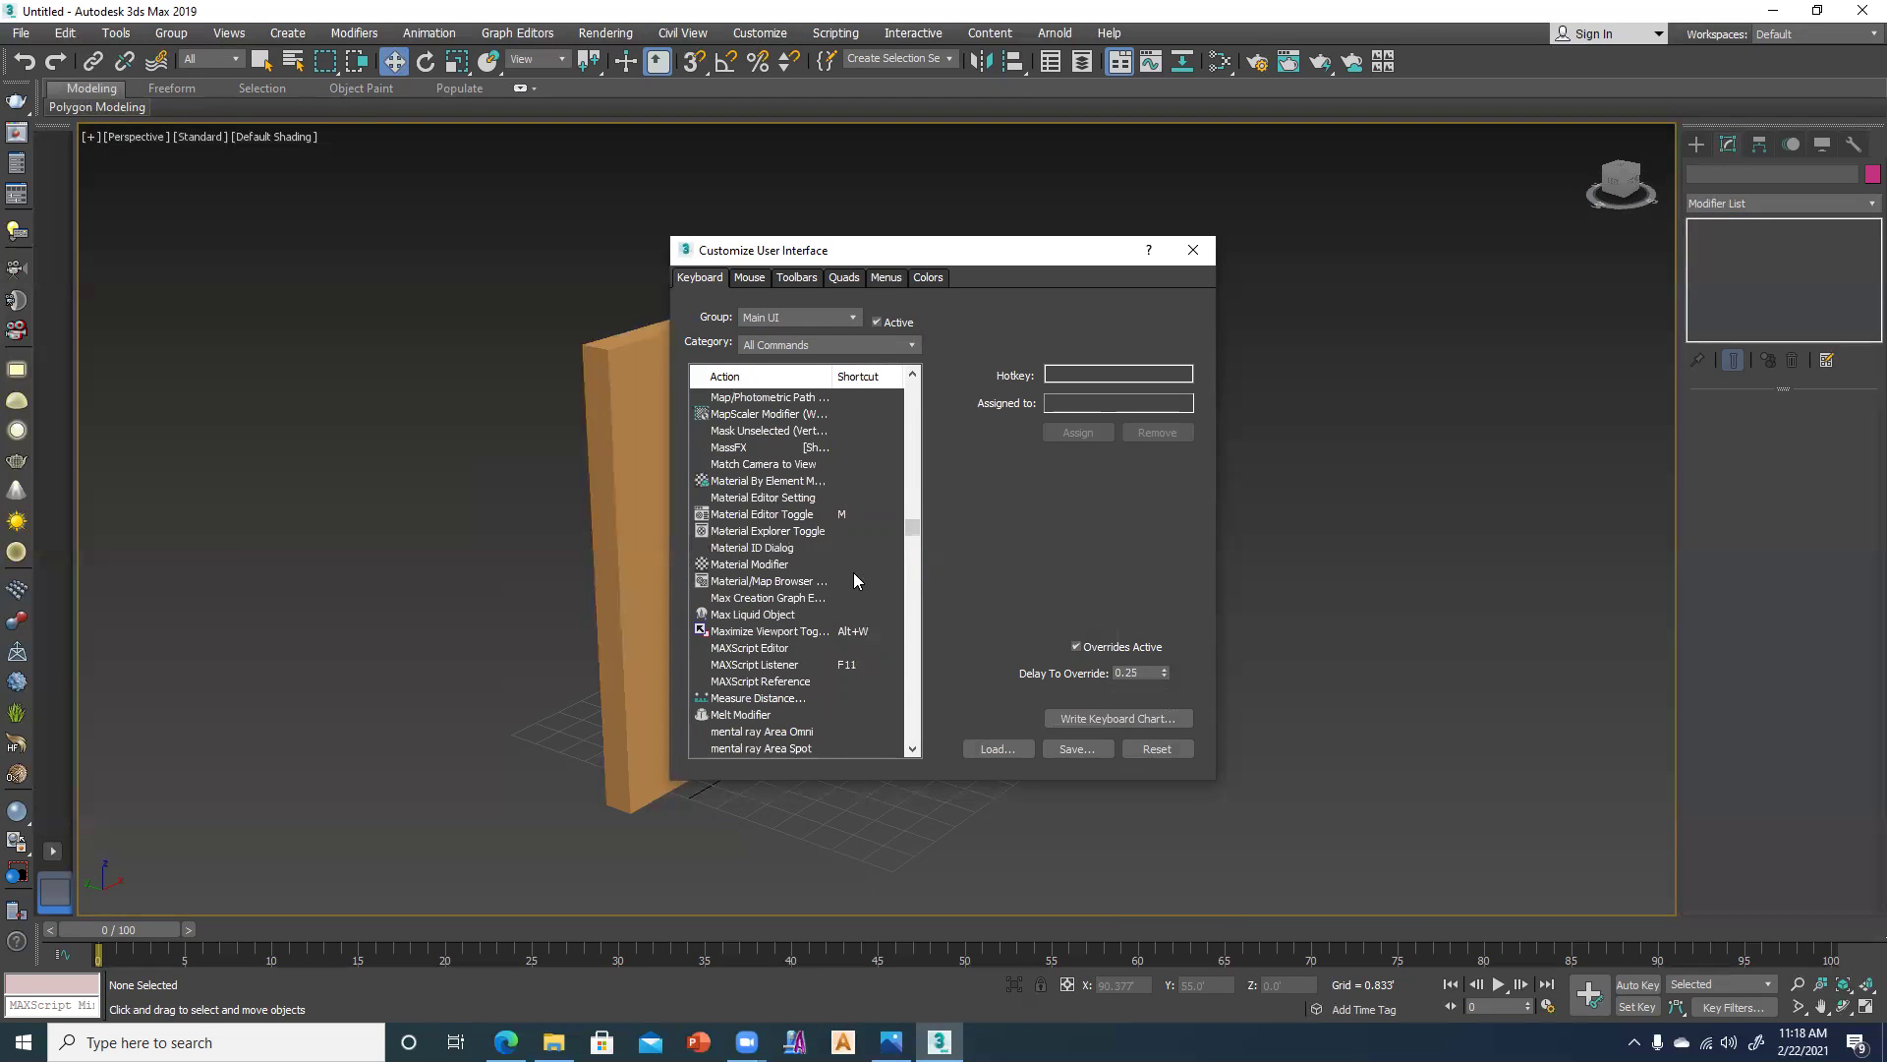
left_click(775, 633)
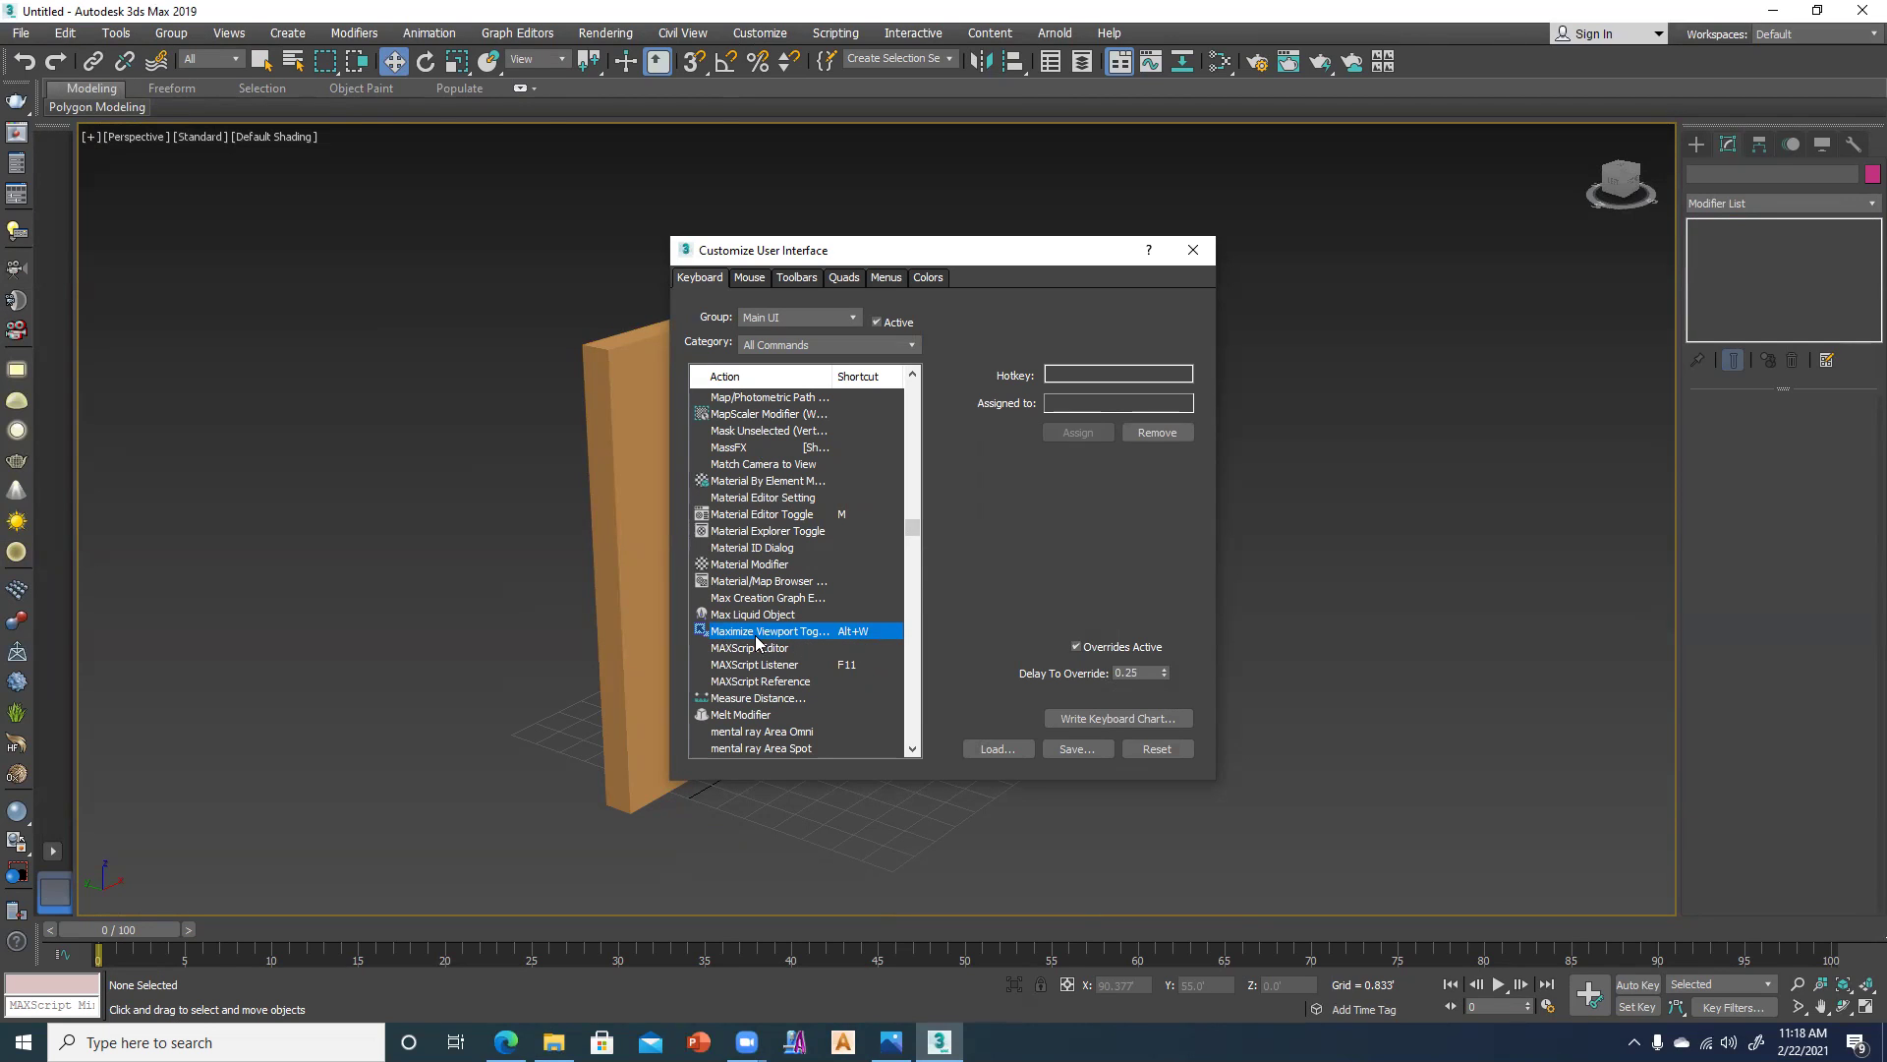
left_click(1087, 373)
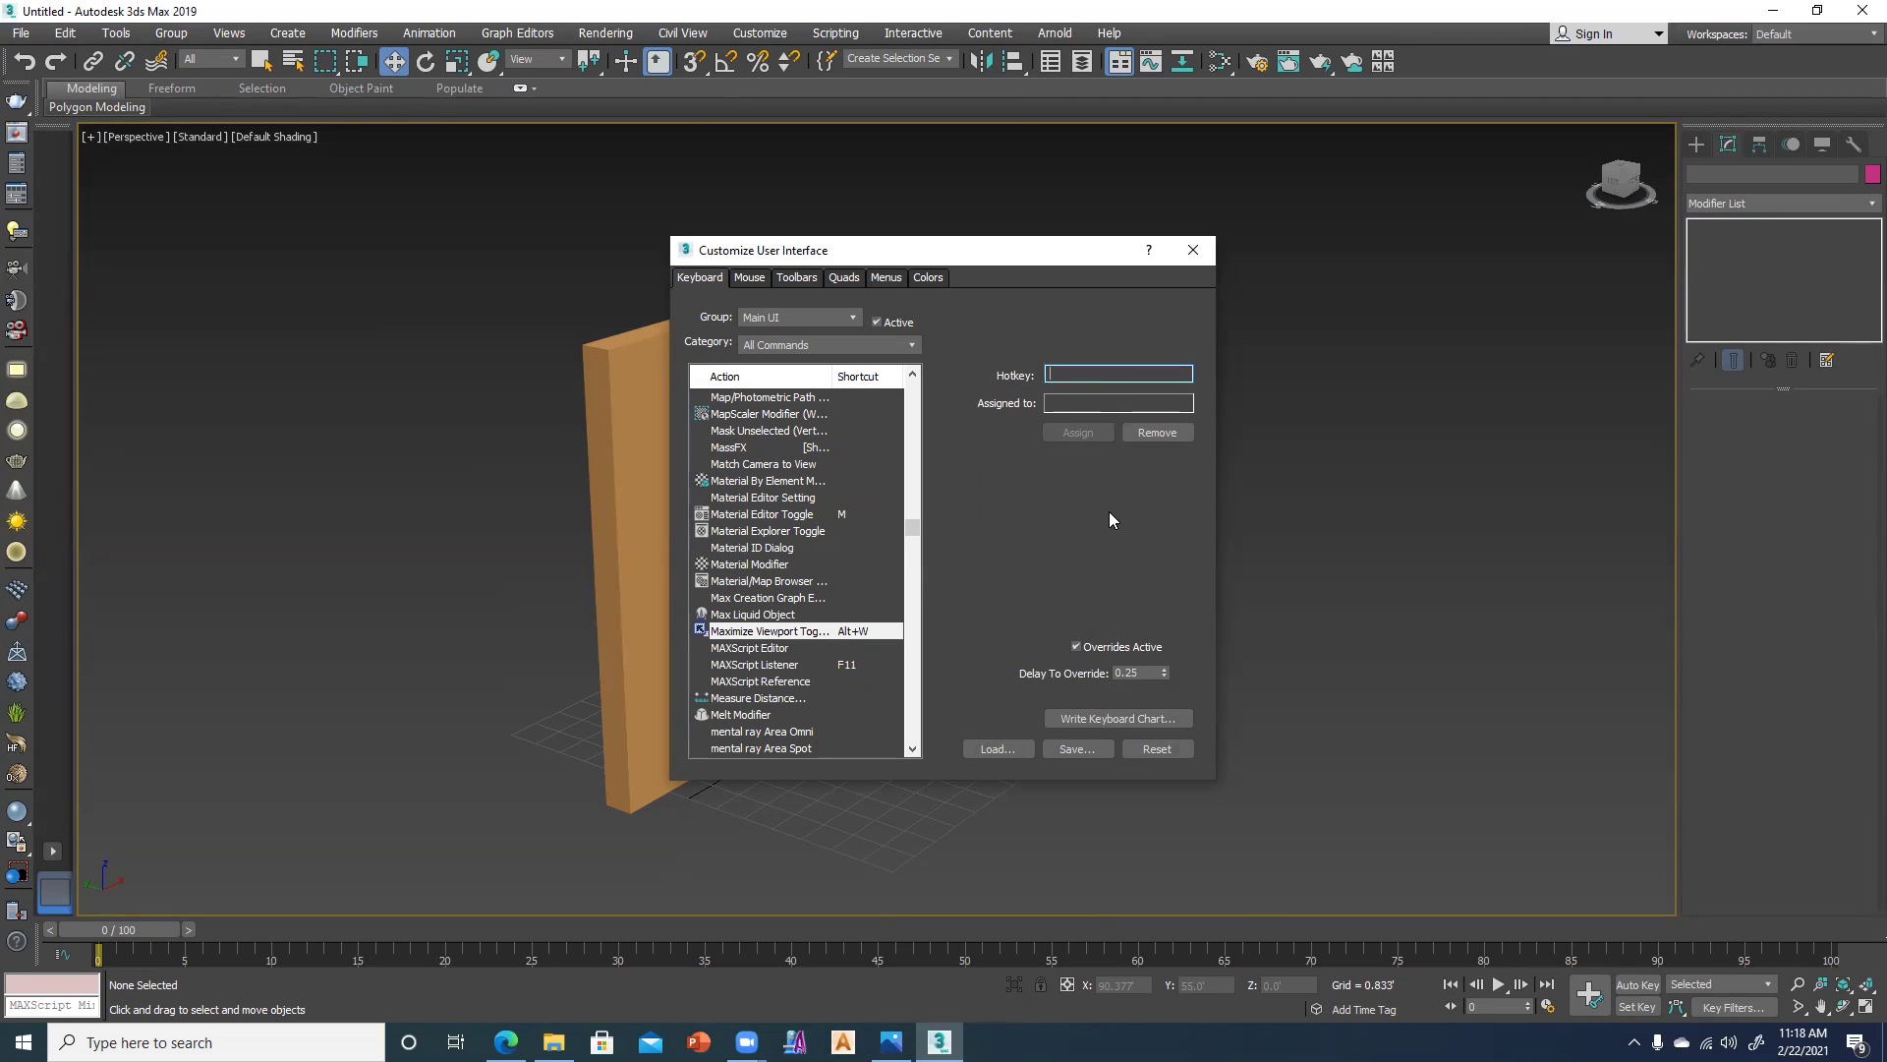
key("space")
Assign Space to Maximize Viewport Toggle, then cancel saving the MaxStartUI shortcut file.
left_click(1076, 436)
left_click(1074, 752)
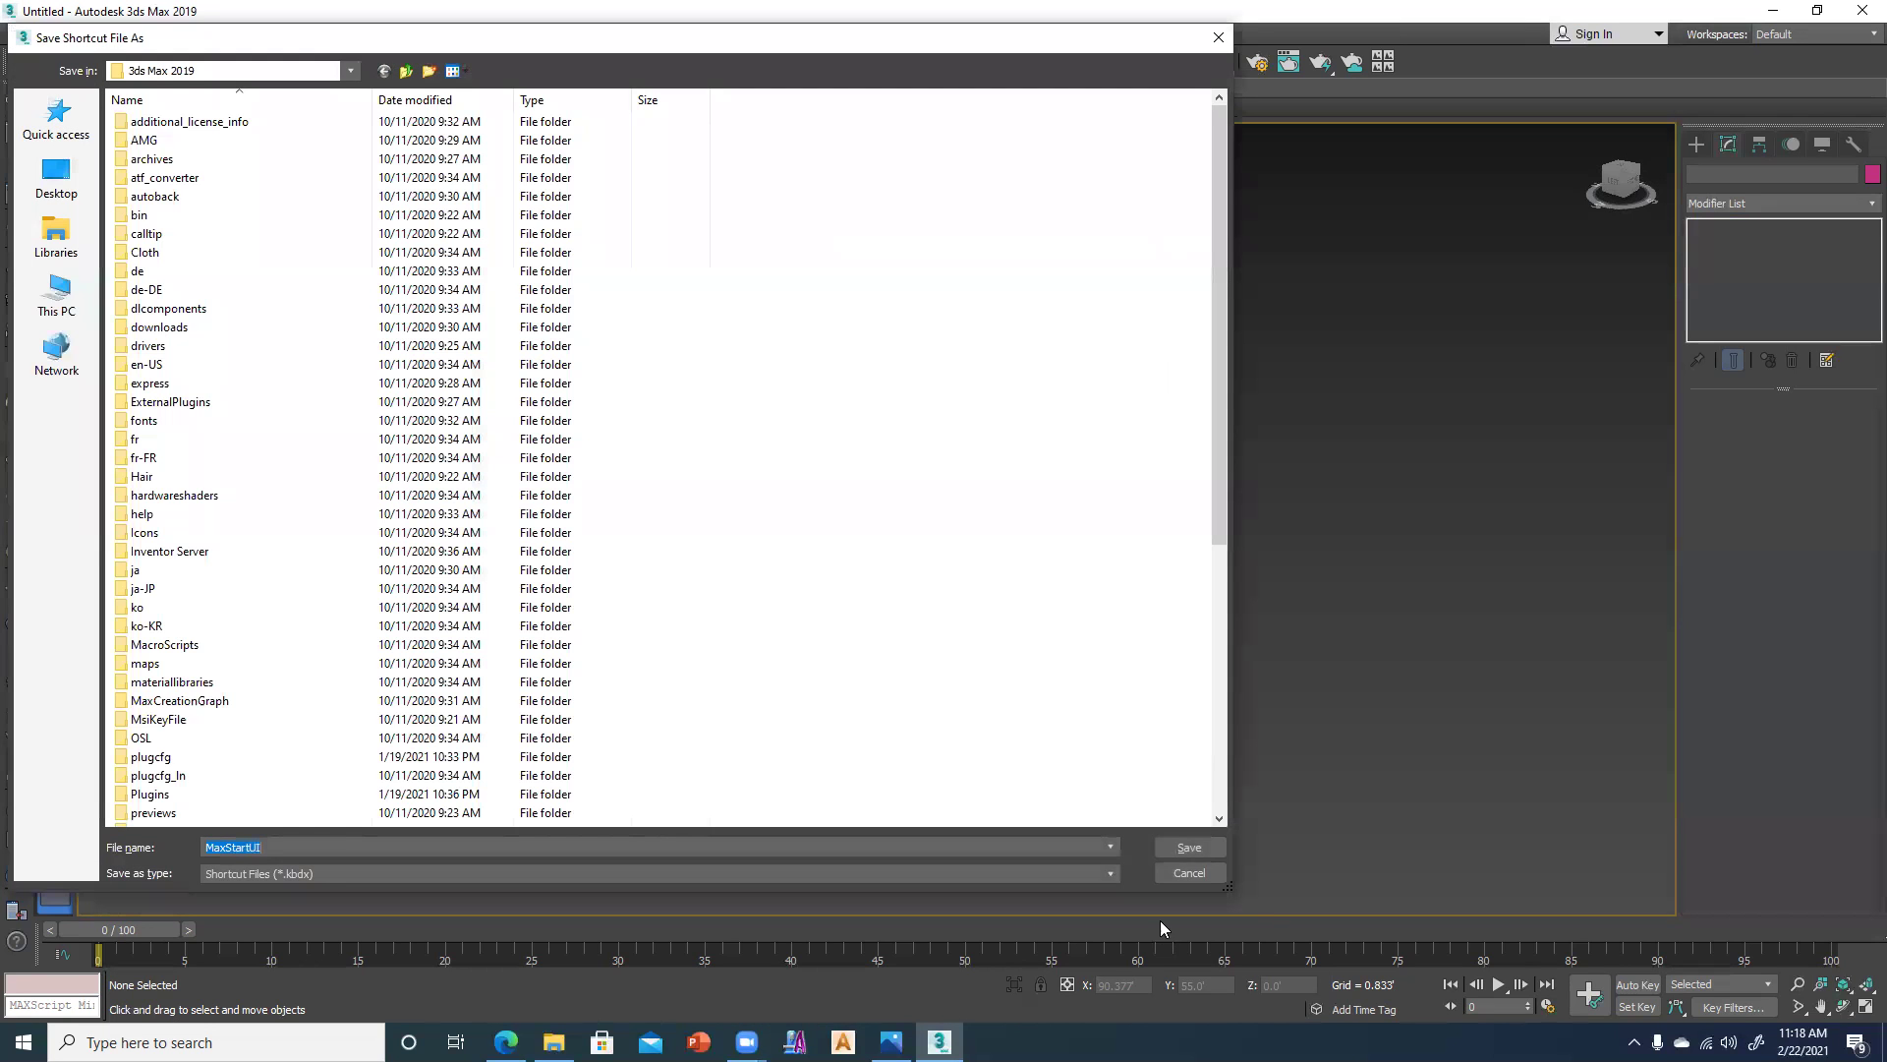
left_click(1188, 847)
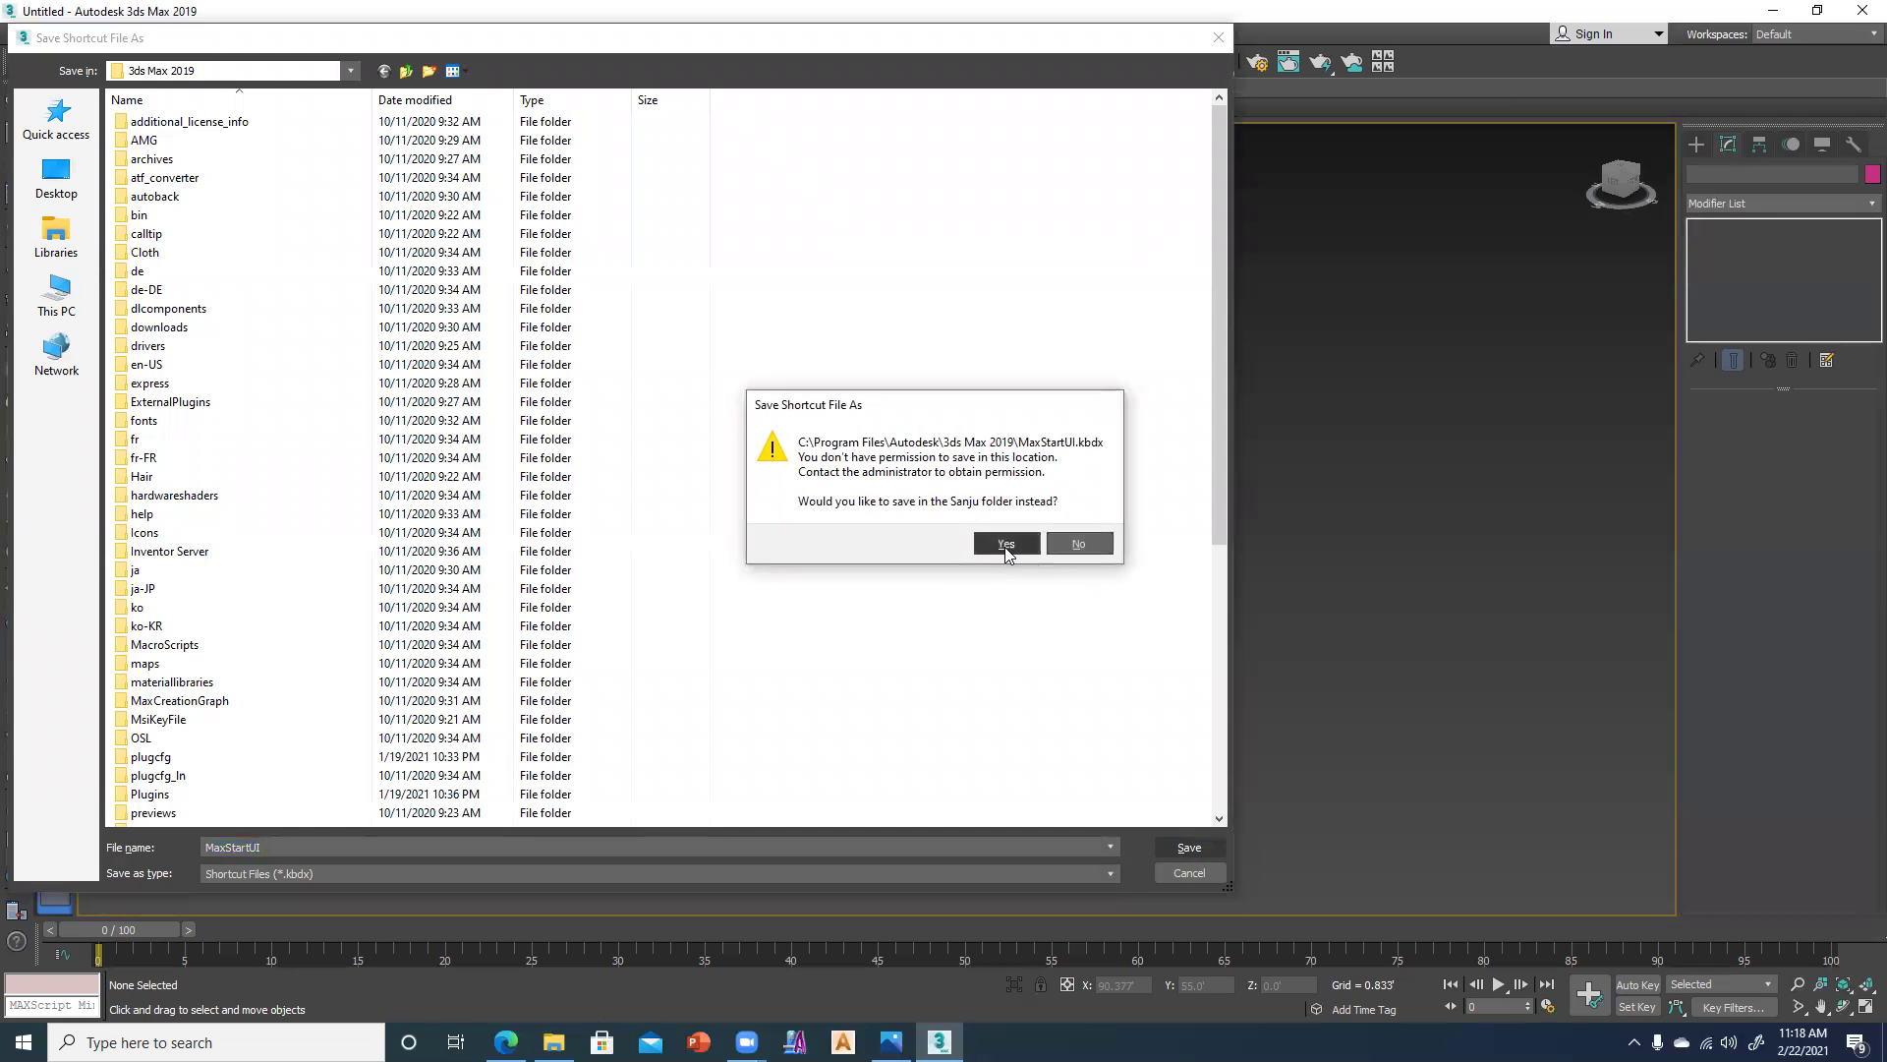
left_click(1006, 550)
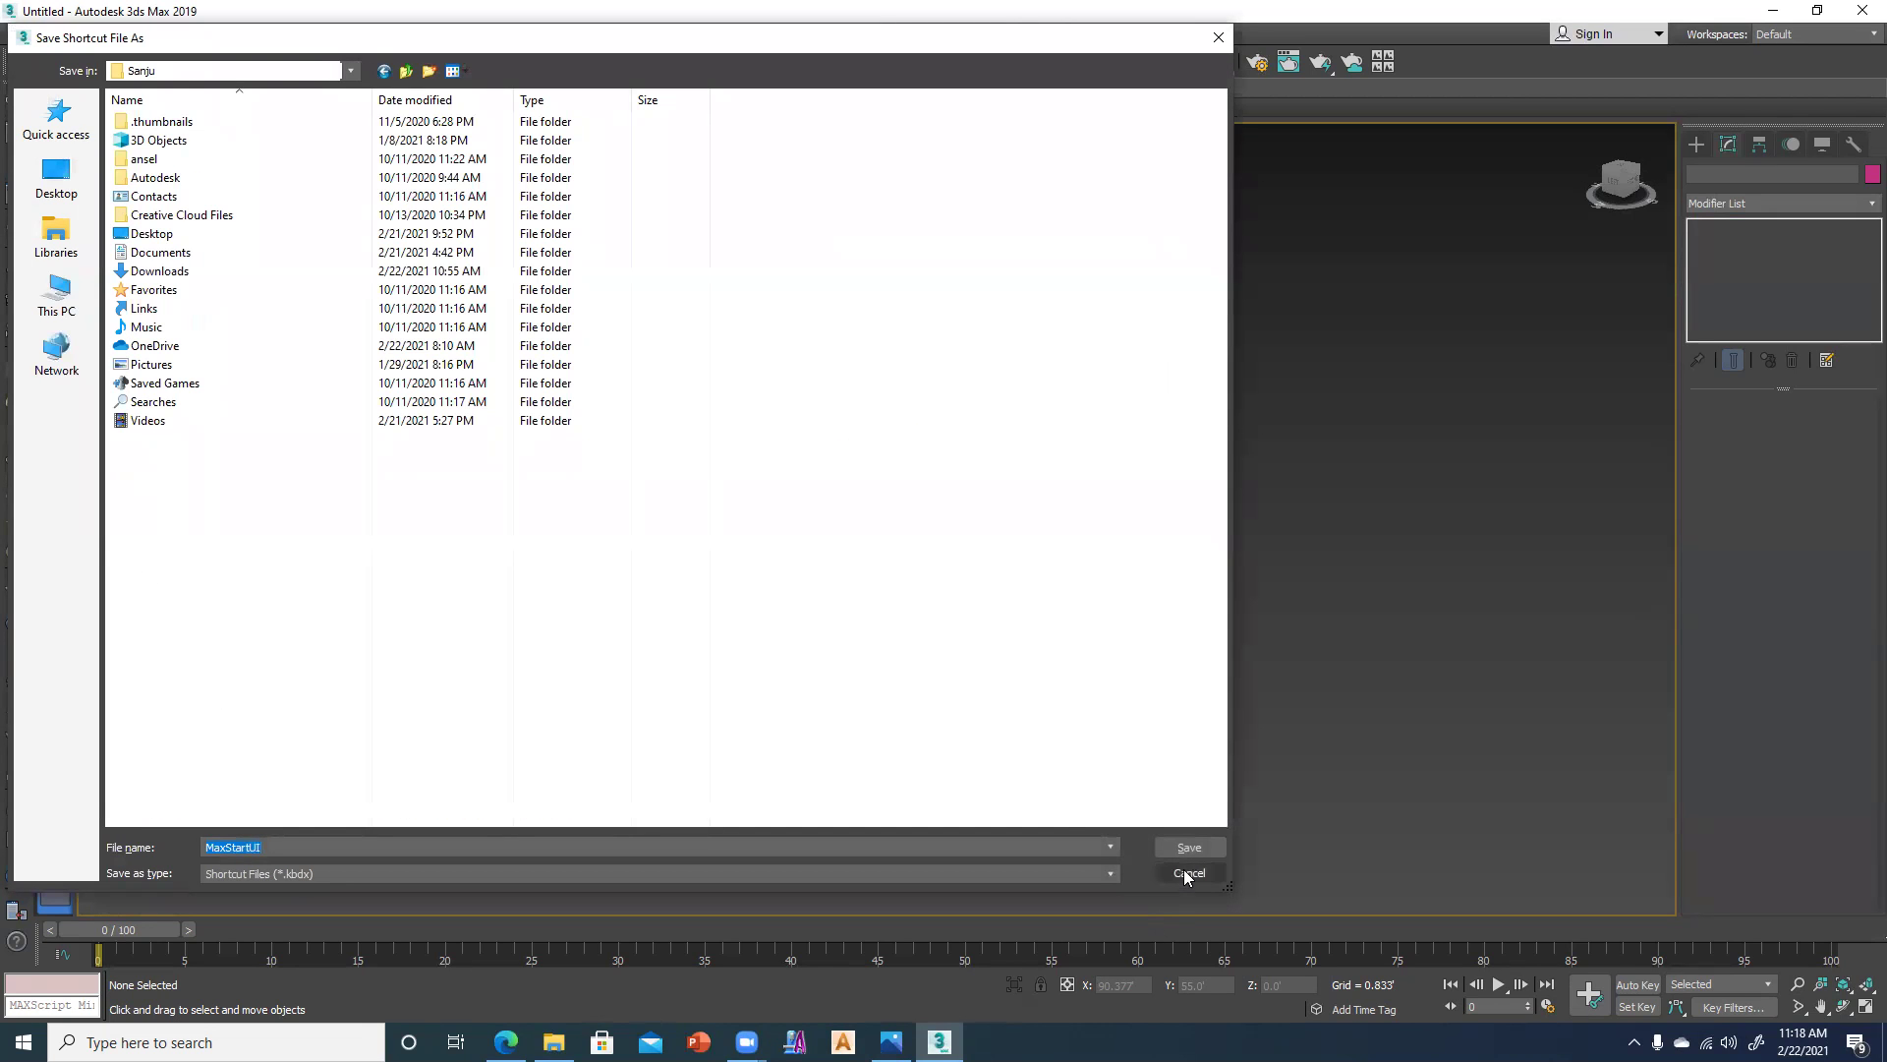
left_click(1185, 872)
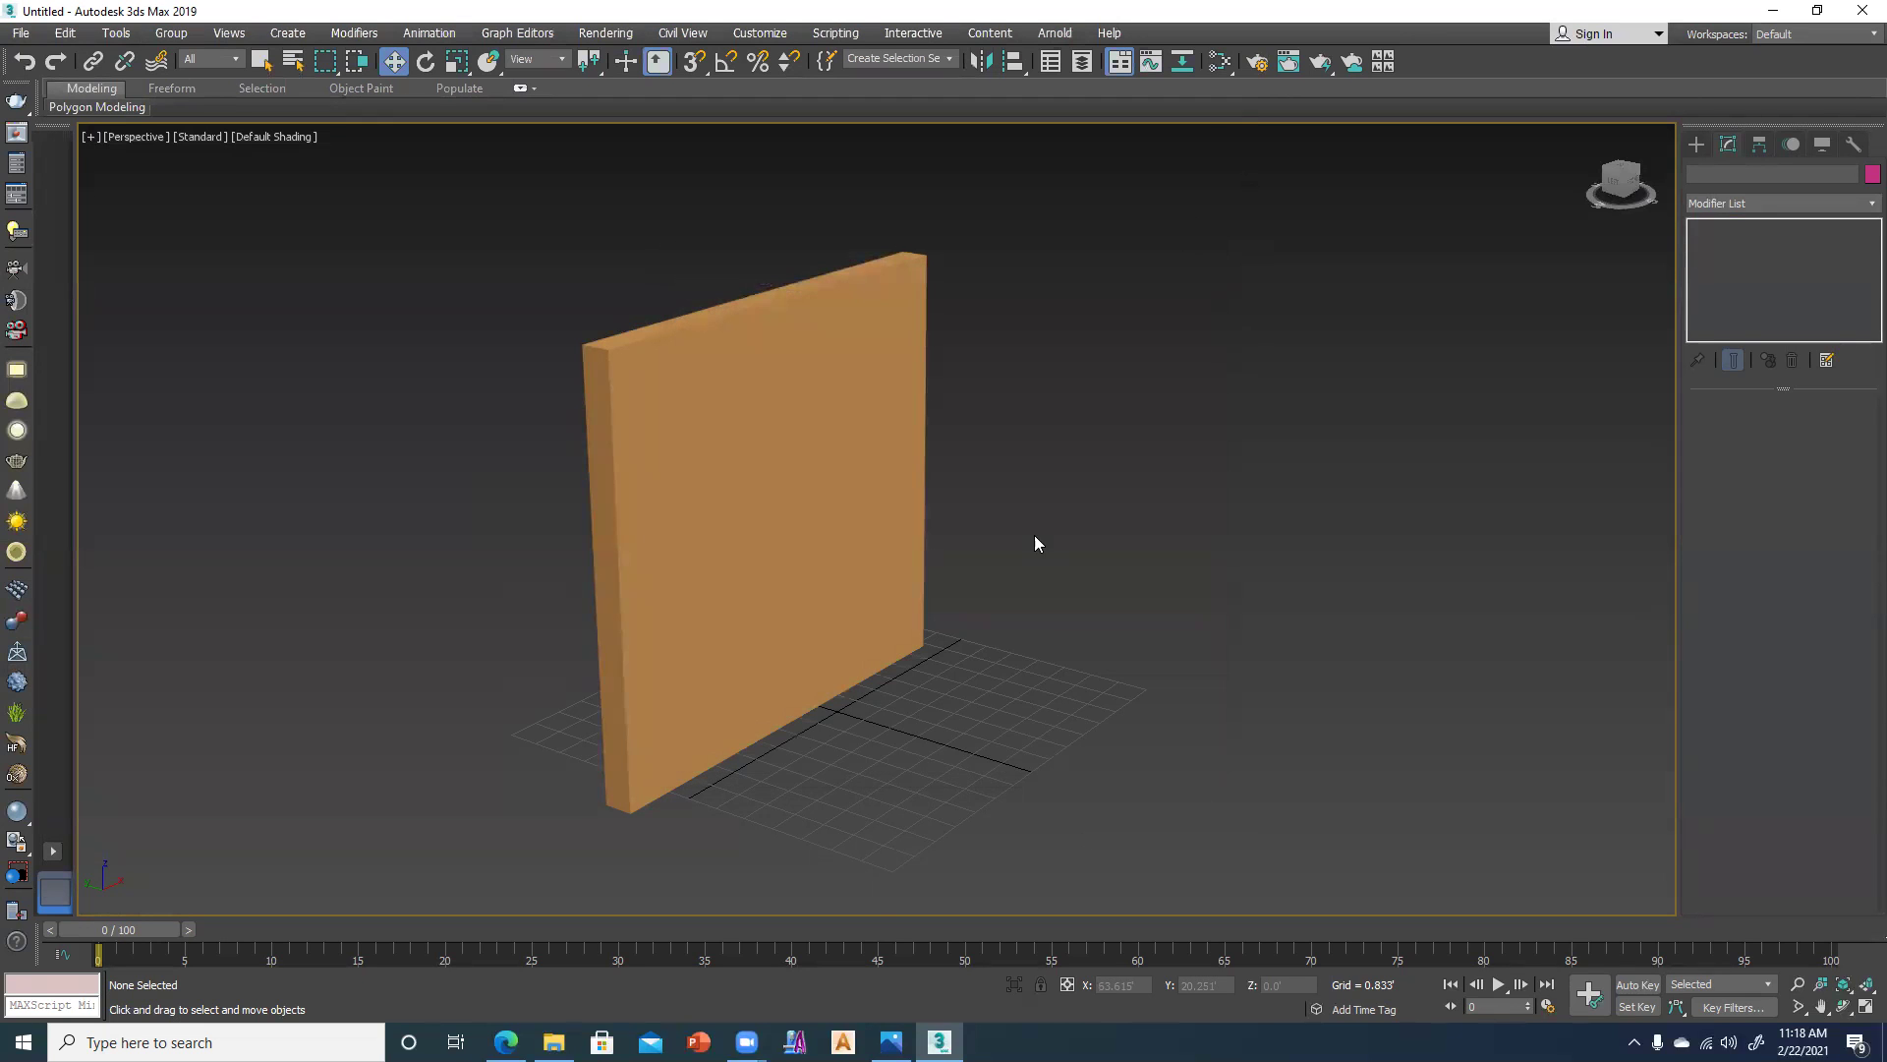
key("alt+w")
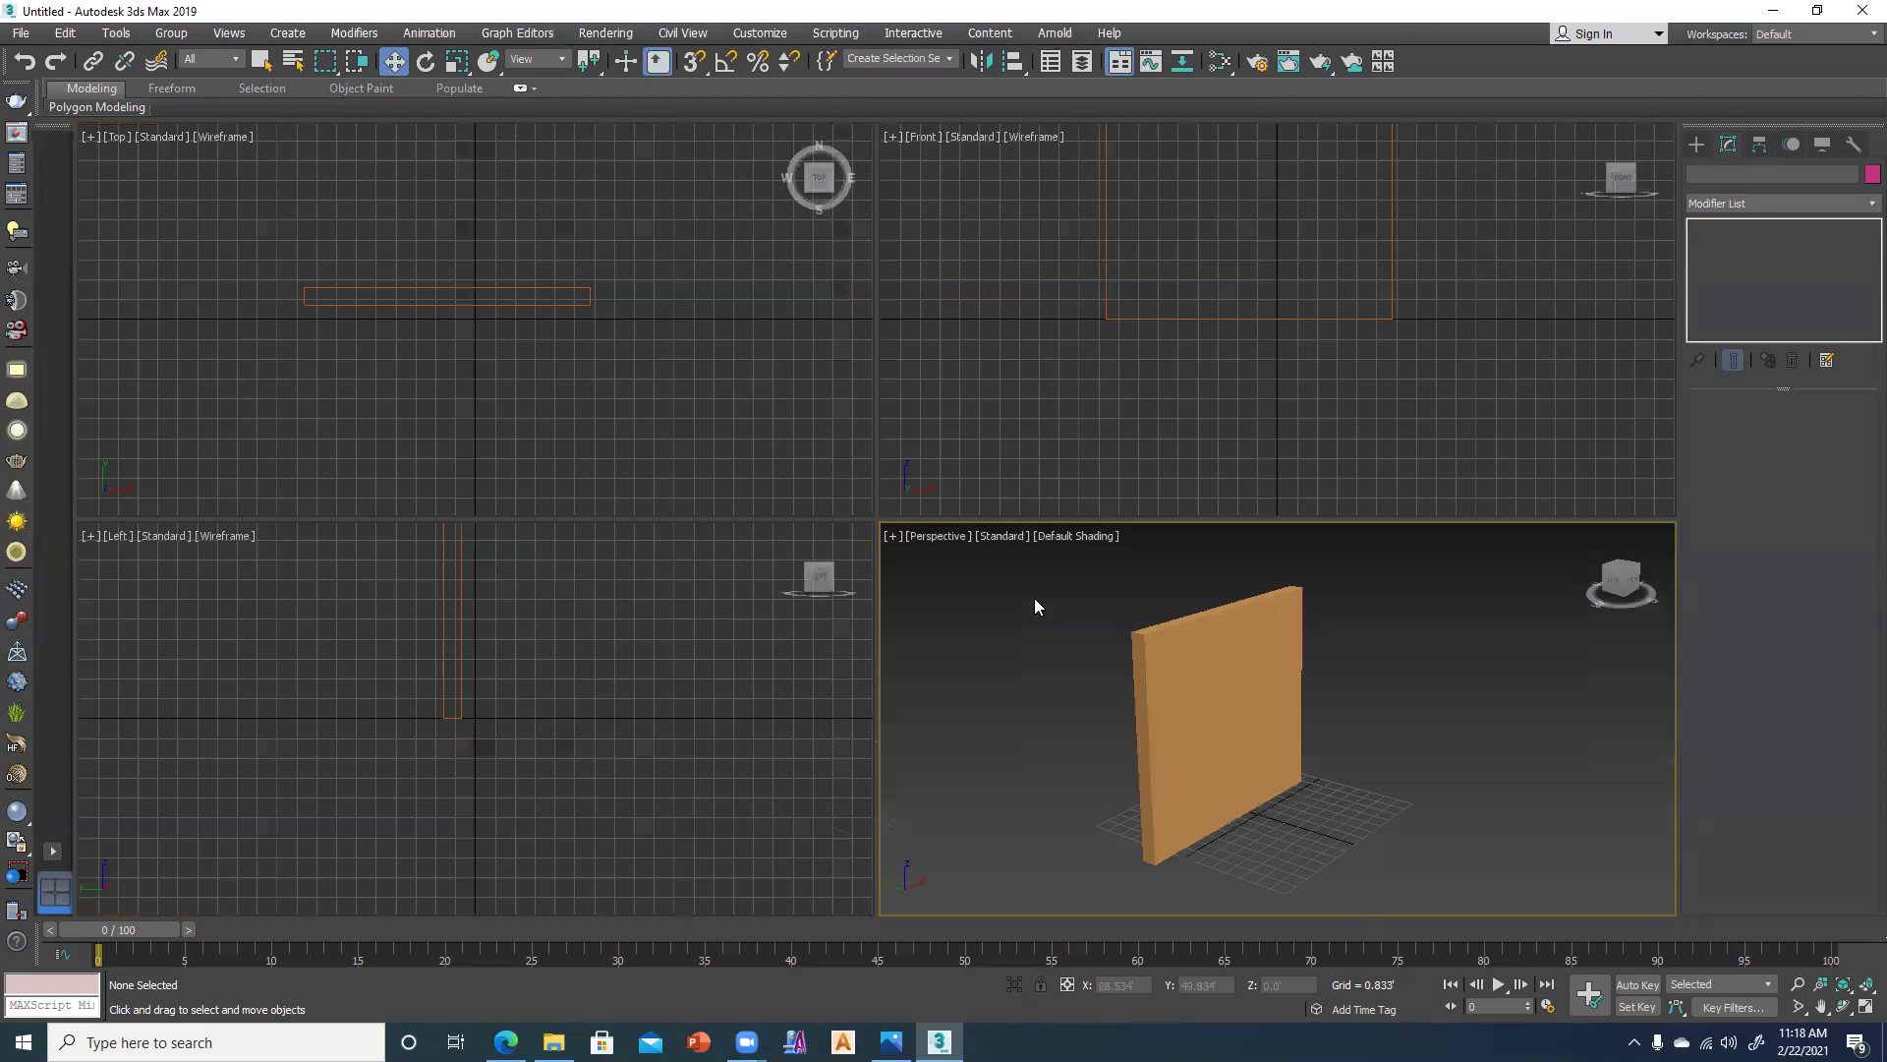
key("alt+w")
key("alt+w")
left_click(987, 446)
key("alt+w")
key("alt+w")
left_click(575, 405)
key("alt+w")
key("alt+w")
left_click(585, 667)
key("alt+w")
key("alt+w")
left_click(1079, 726)
key("alt+w")
key("alt+w")
key("alt+w")
key("alt+w")
left_click(1150, 663)
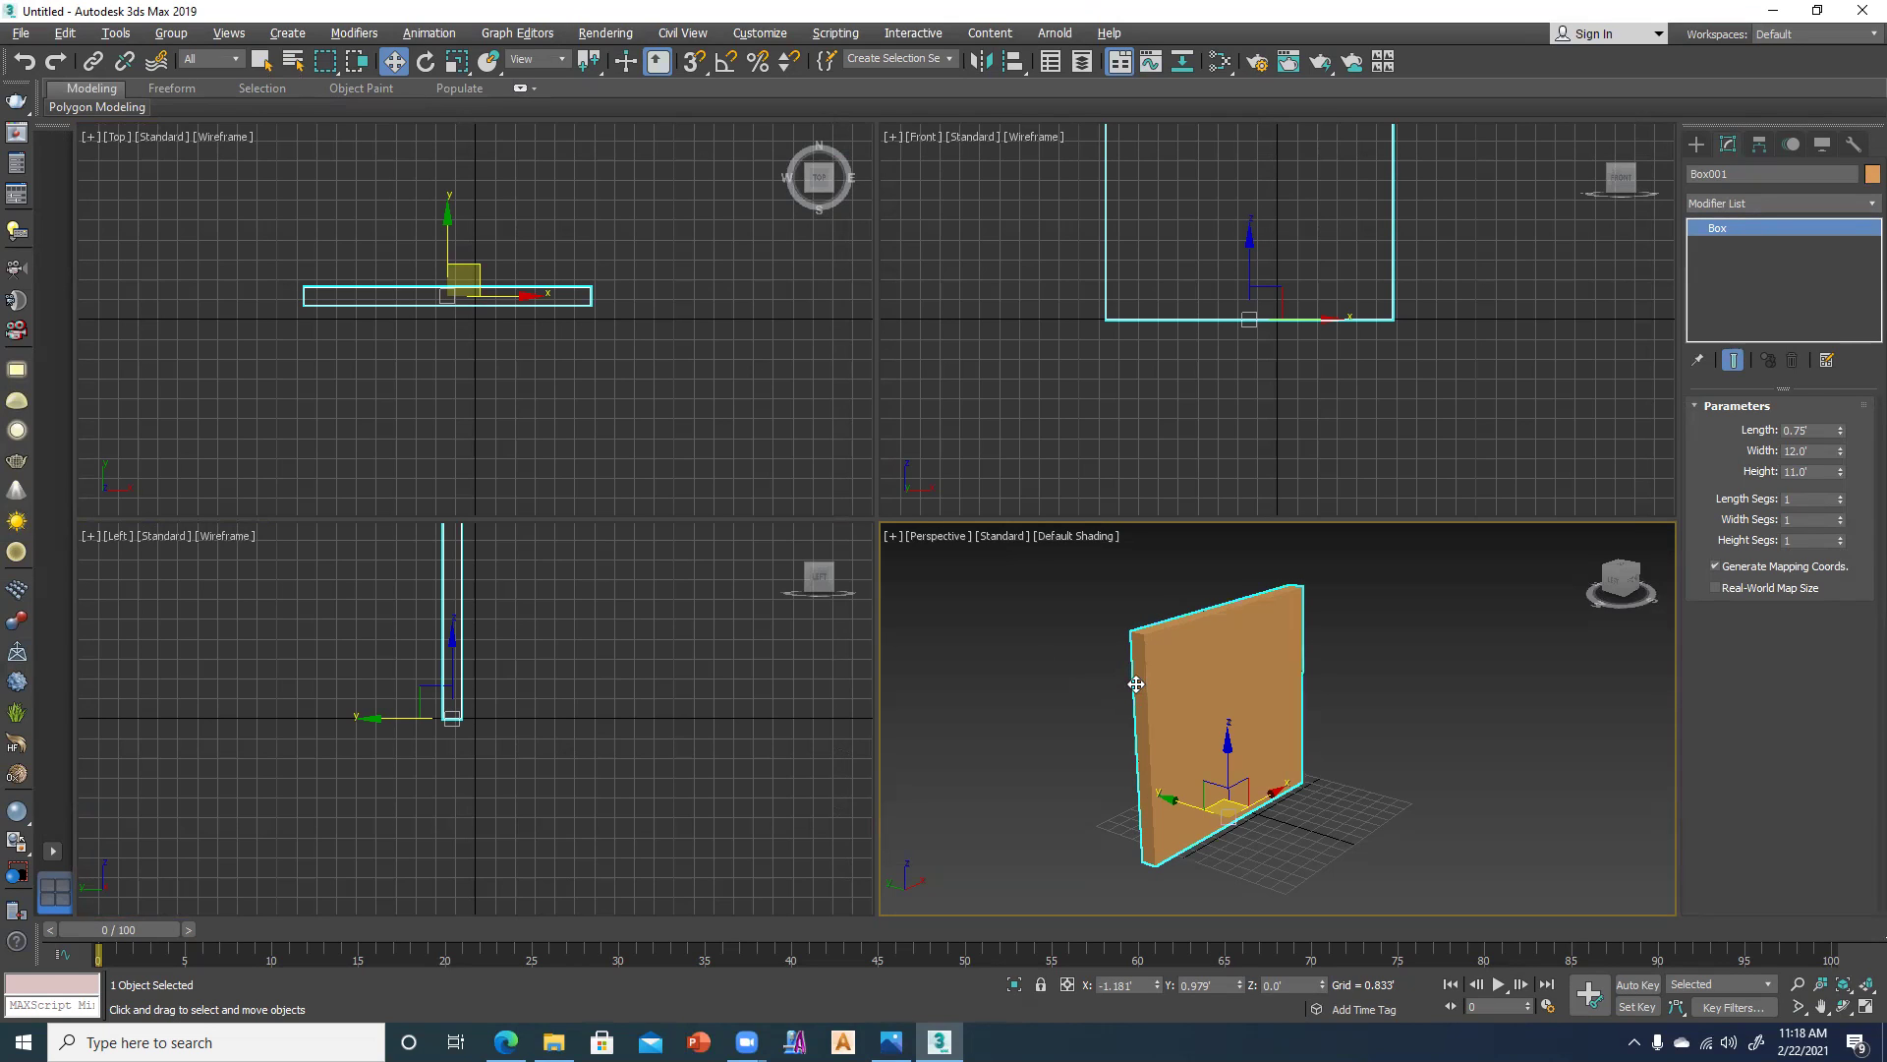
key("F3")
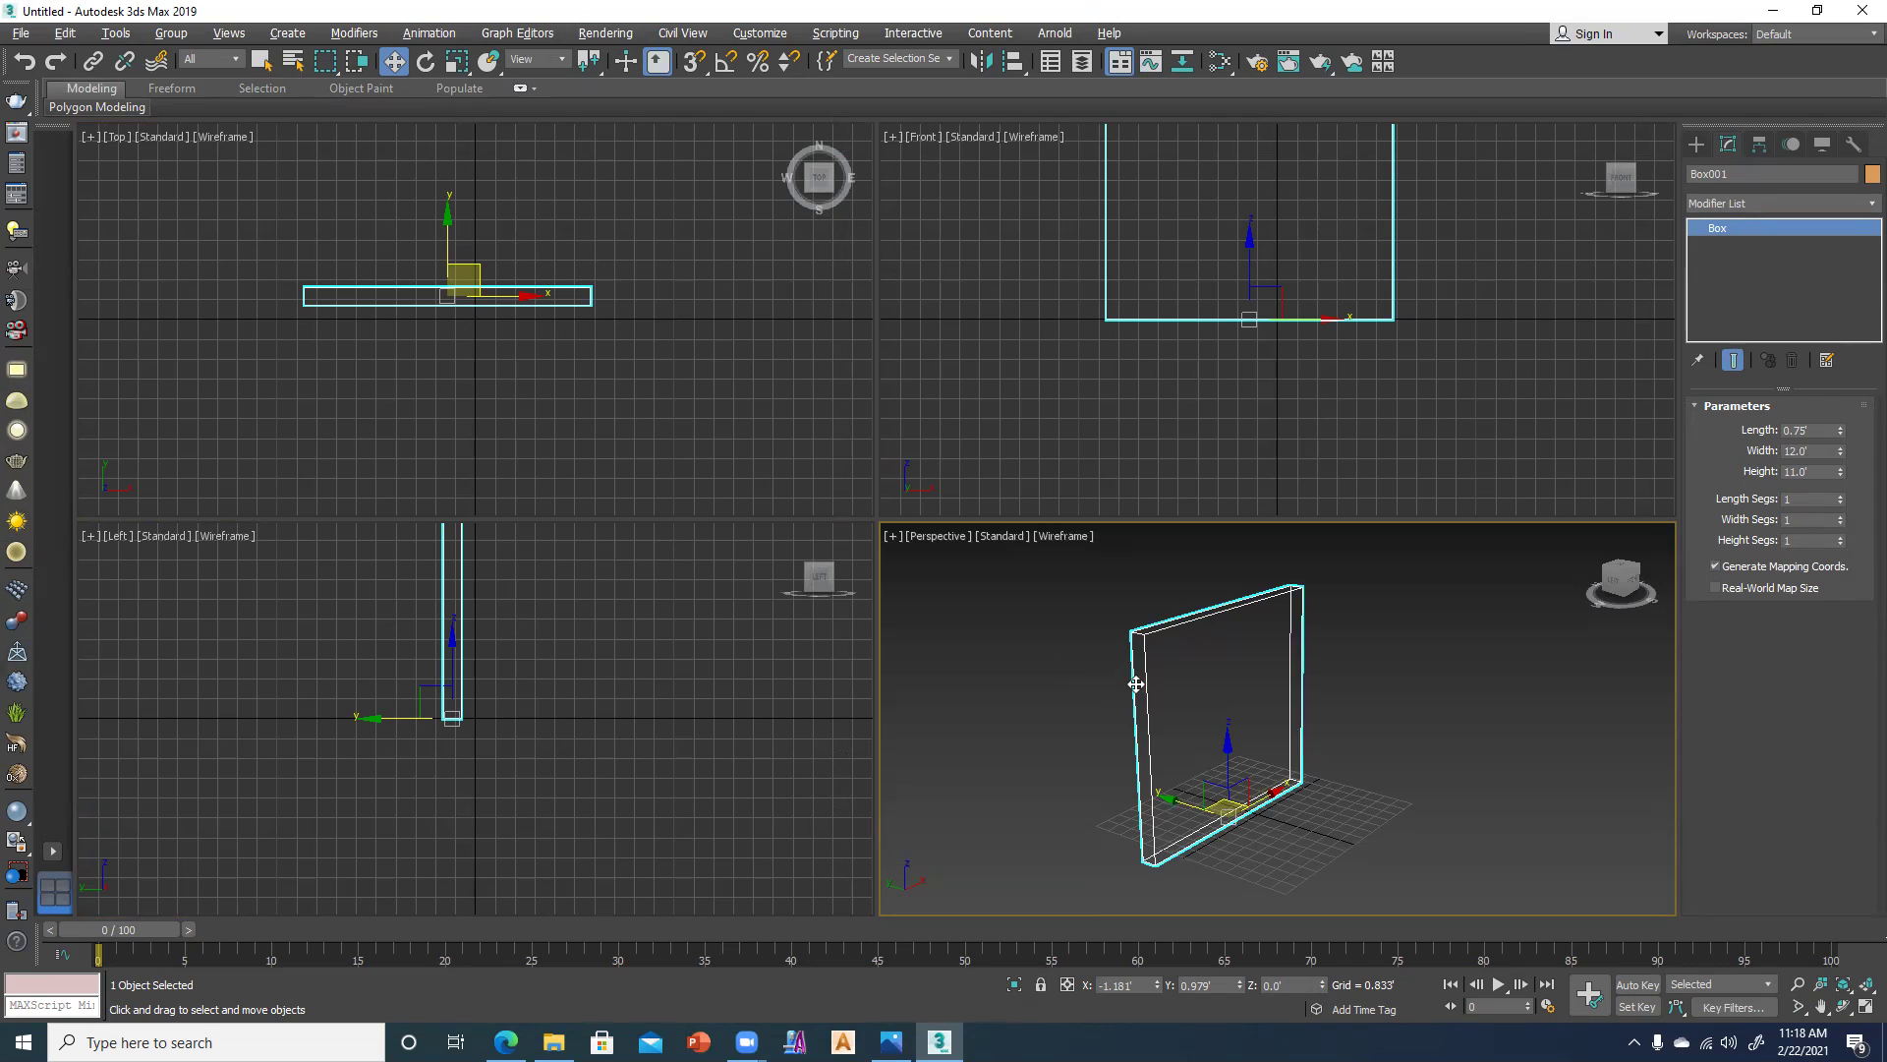
key("F3")
key("F3")
key("F3")
key("F3")
key("F3")
left_click(1329, 782)
left_click(1229, 728)
left_click(1081, 673)
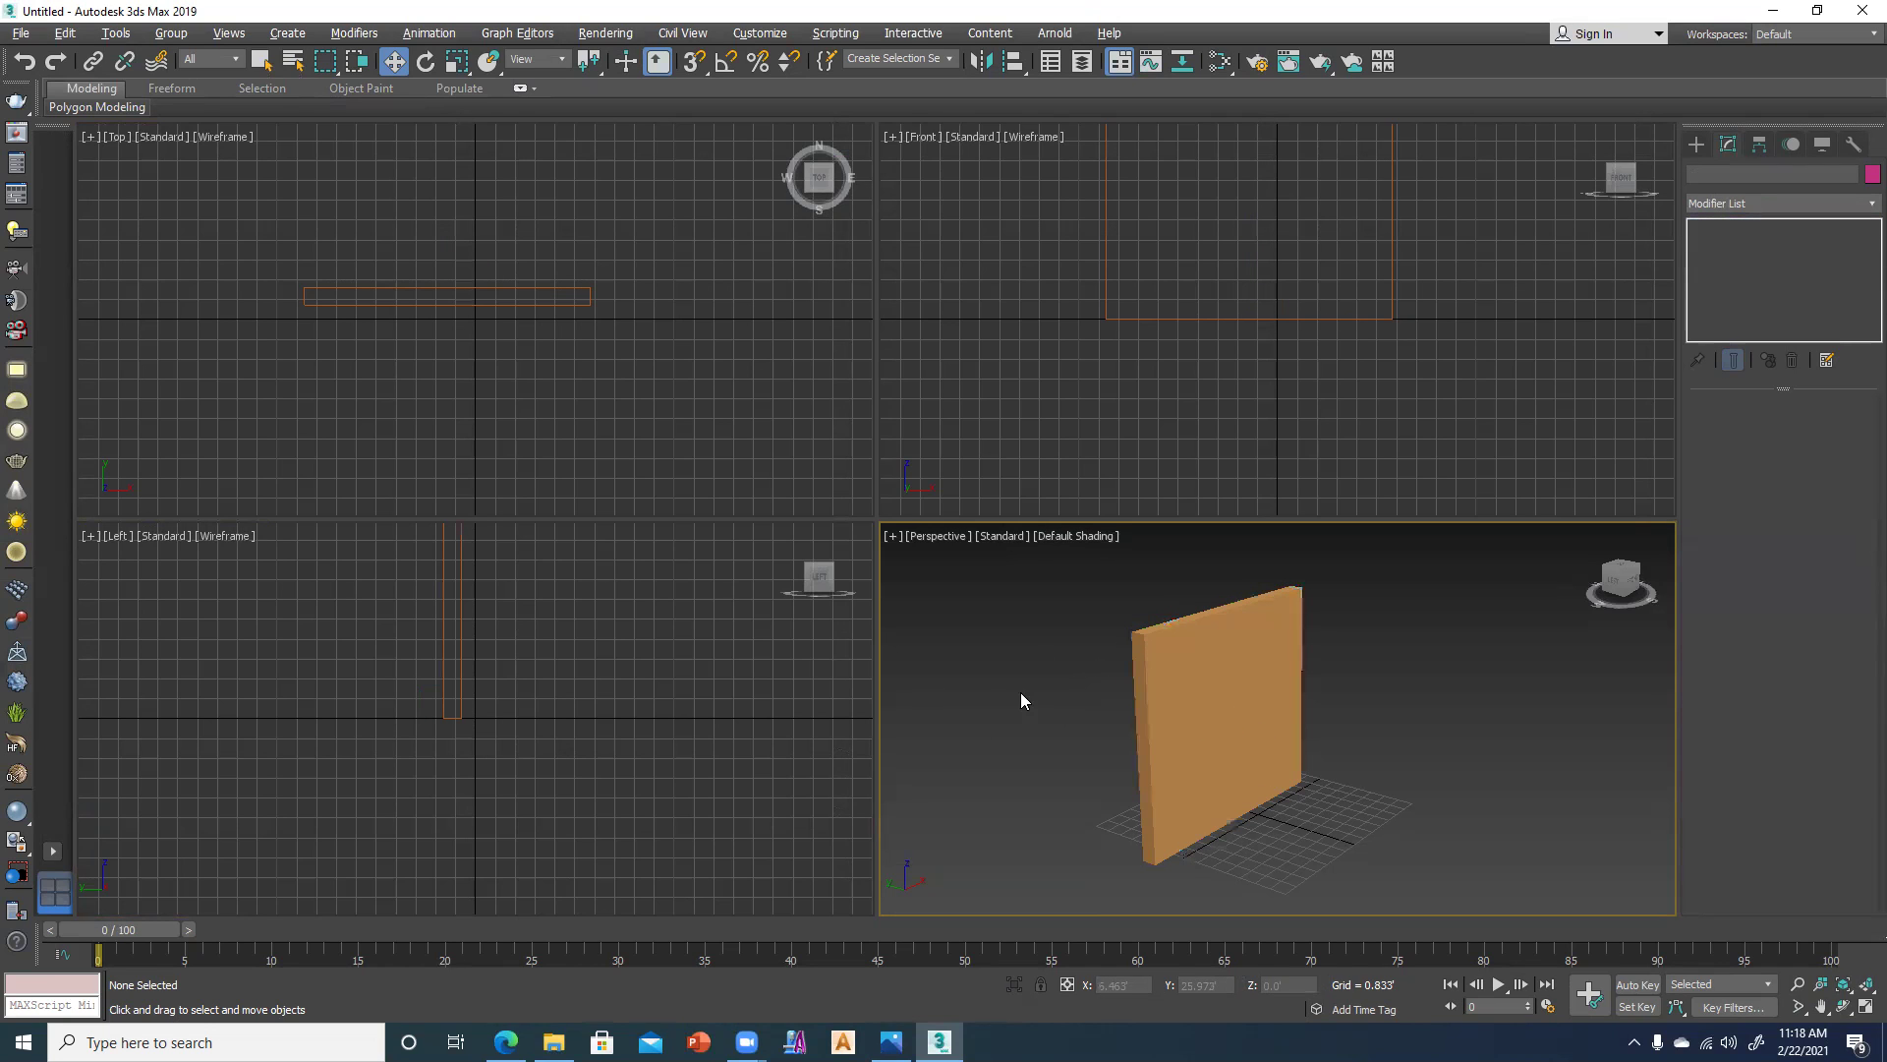
key("alt+w")
mouse_move(918, 649)
middle_mouse_down("alt")
mouse_move(780, 476)
mouse_move(825, 589)
mouse_move(727, 646)
middle_mouse_up("alt")
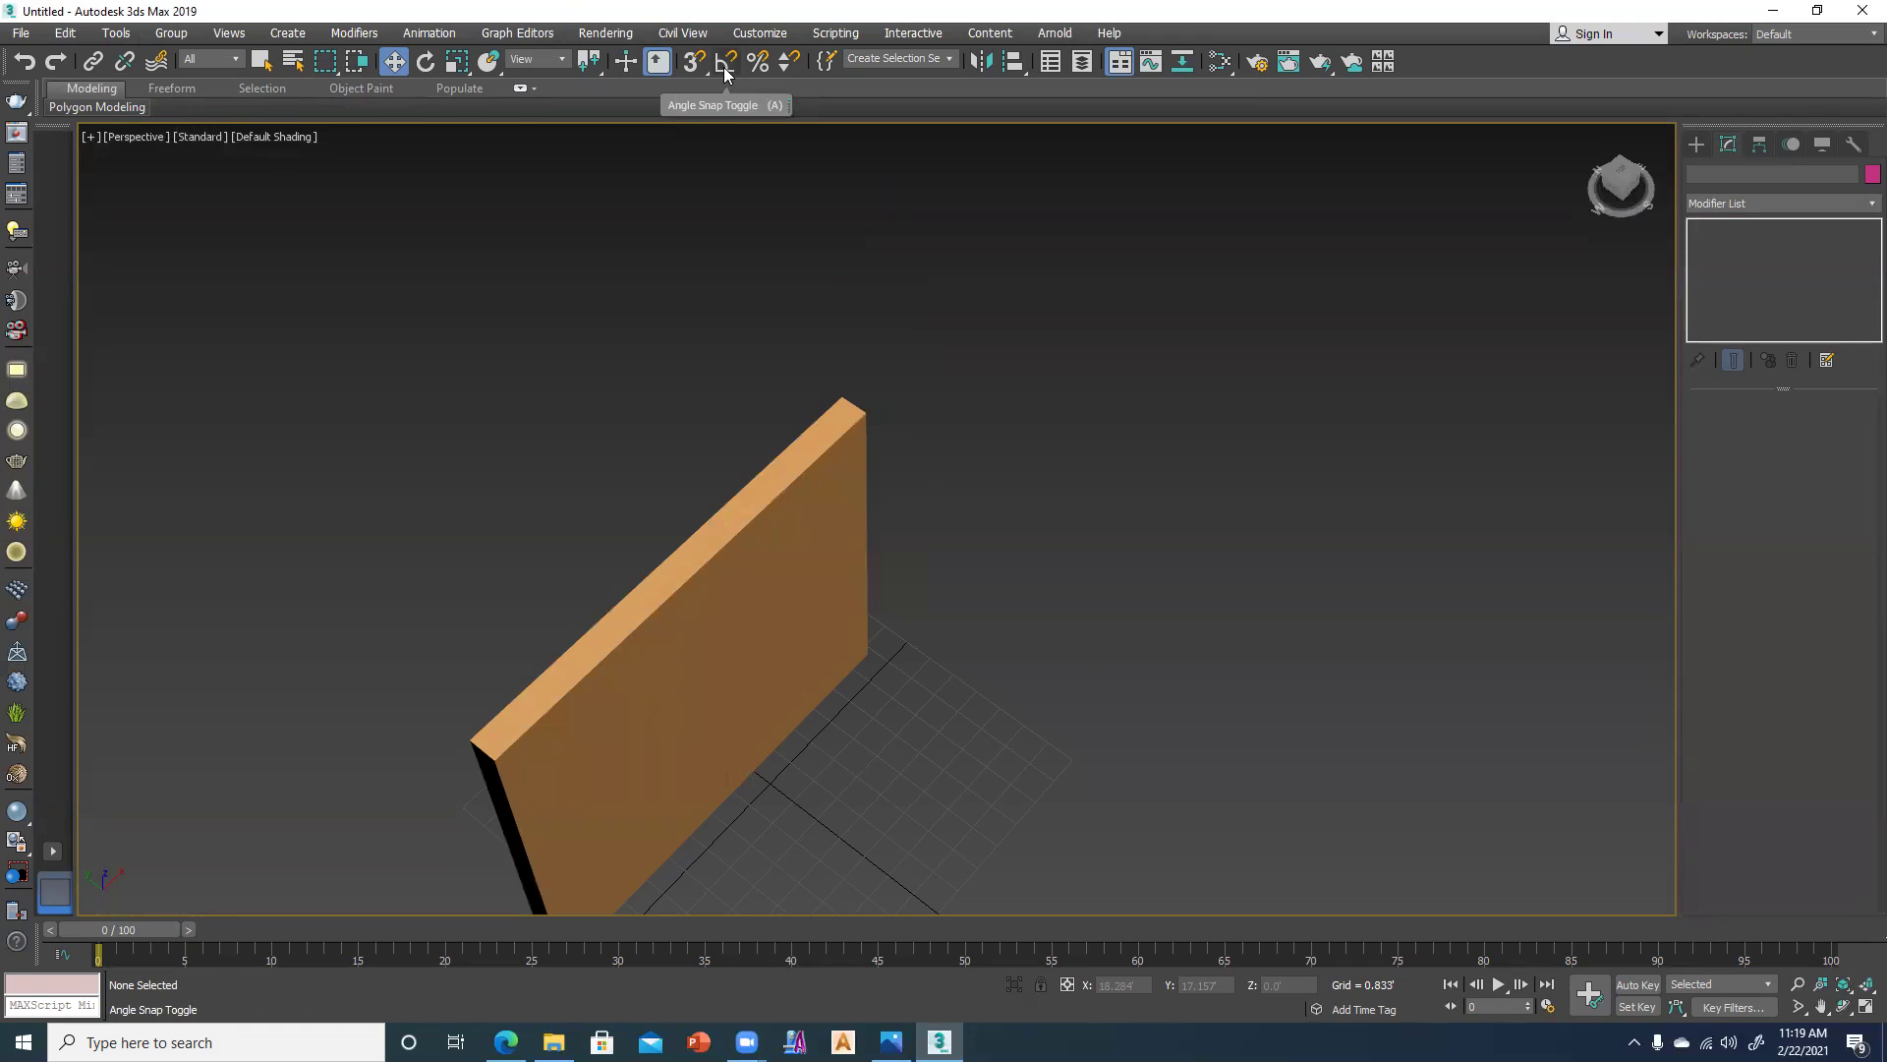
With vertex snap on, draw an 11'-tall box starting from the orange wall's corner.
left_click(694, 62)
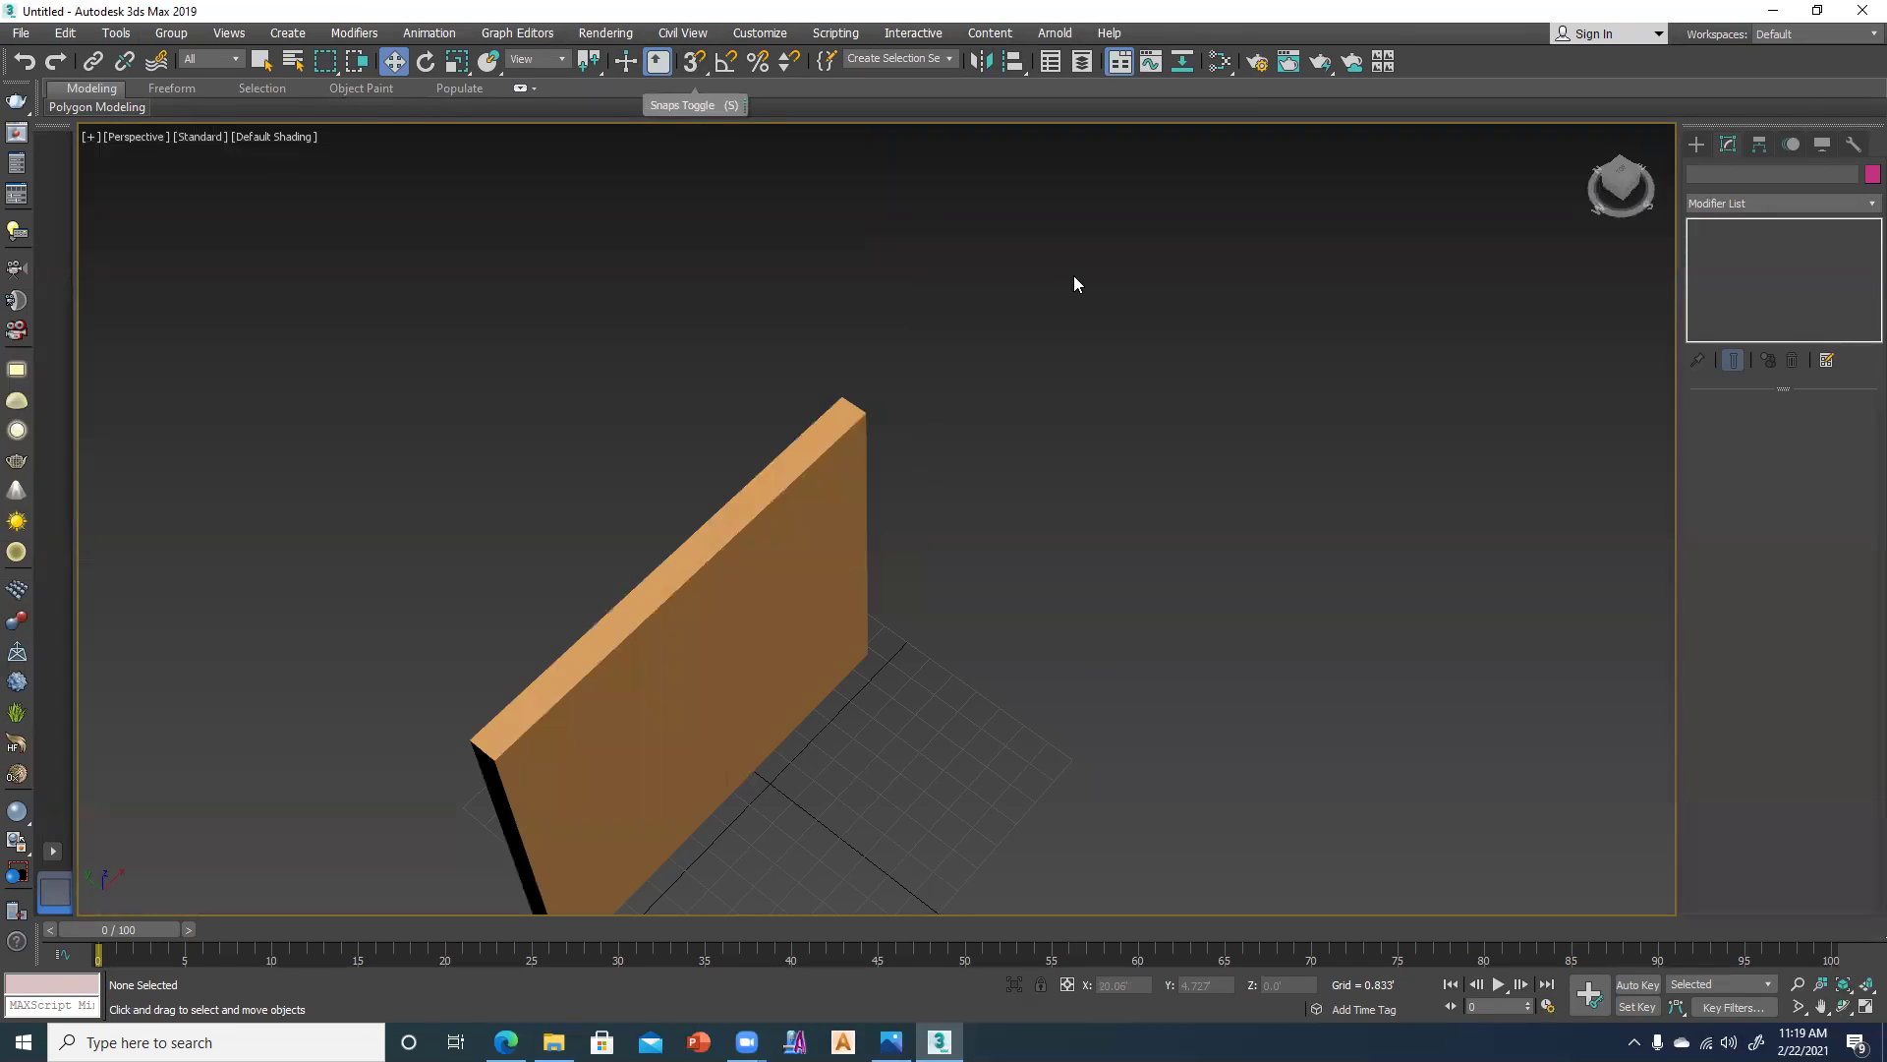
middle_click_drag(960, 468, 953, 418)
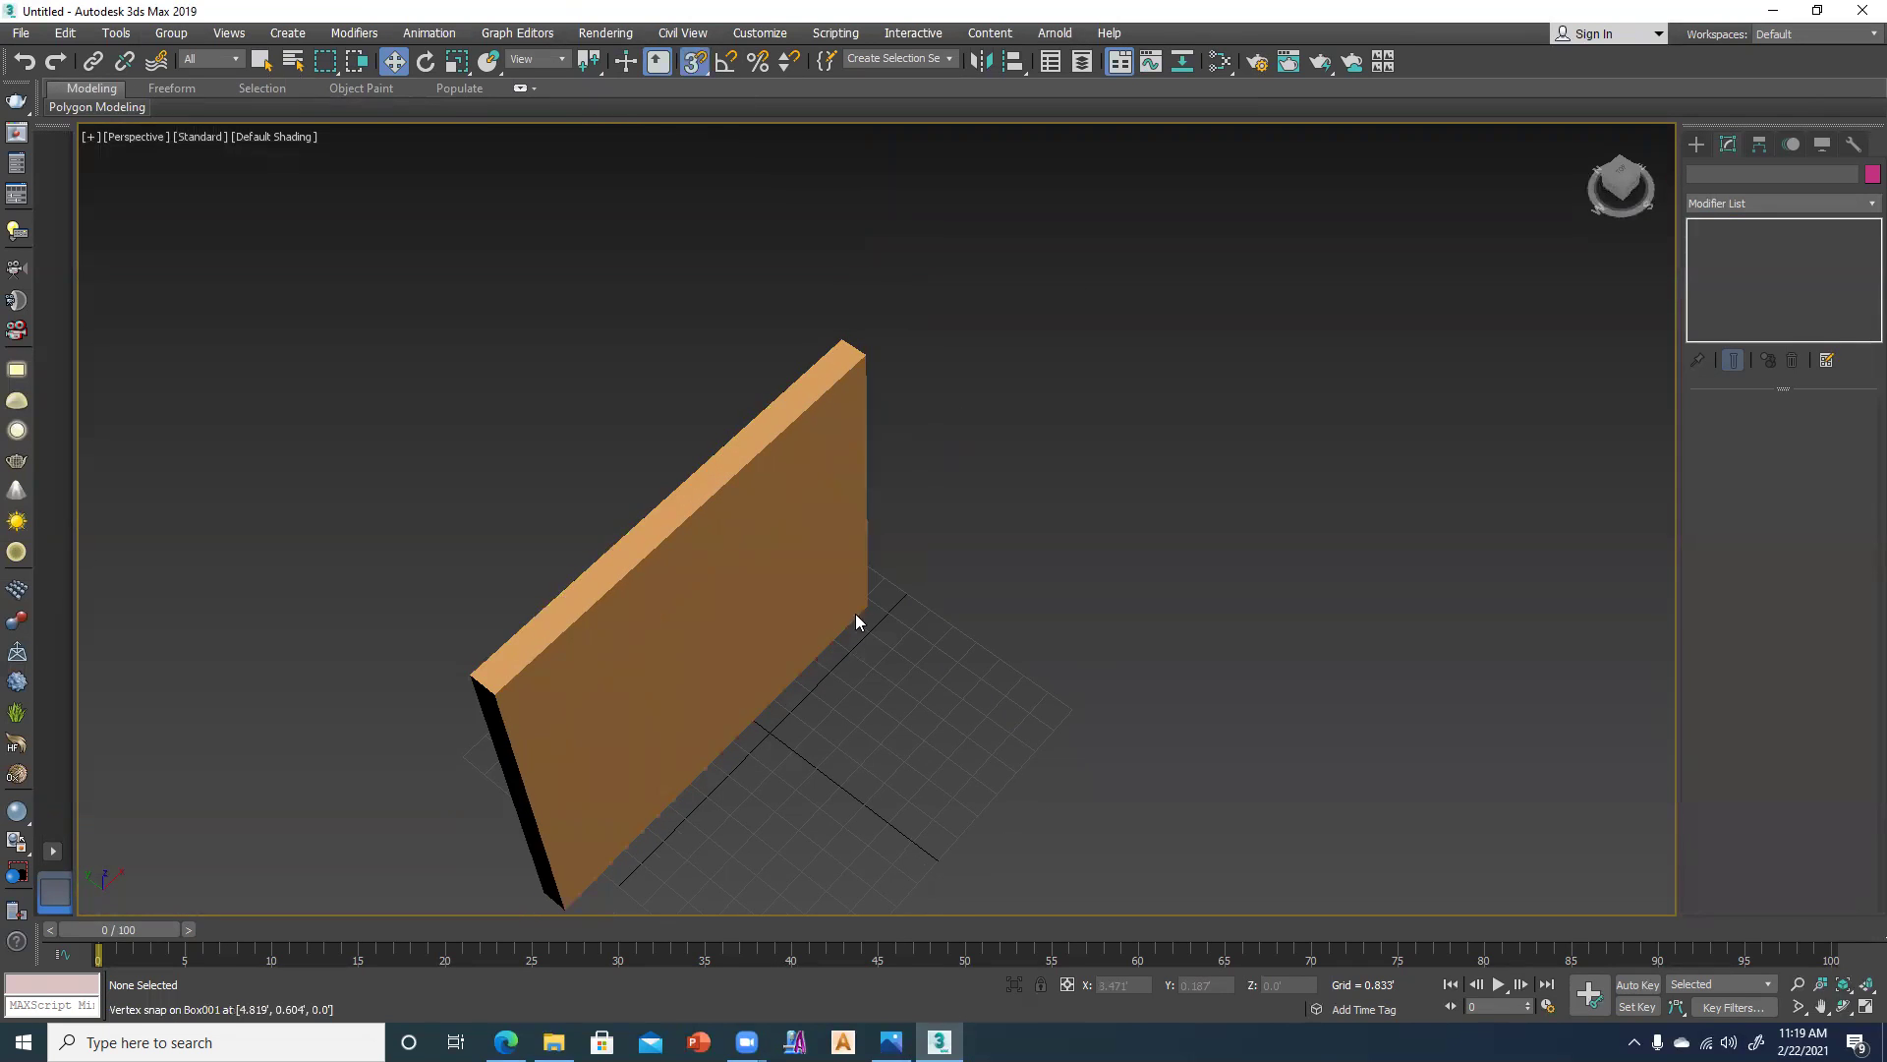
left_click(1694, 143)
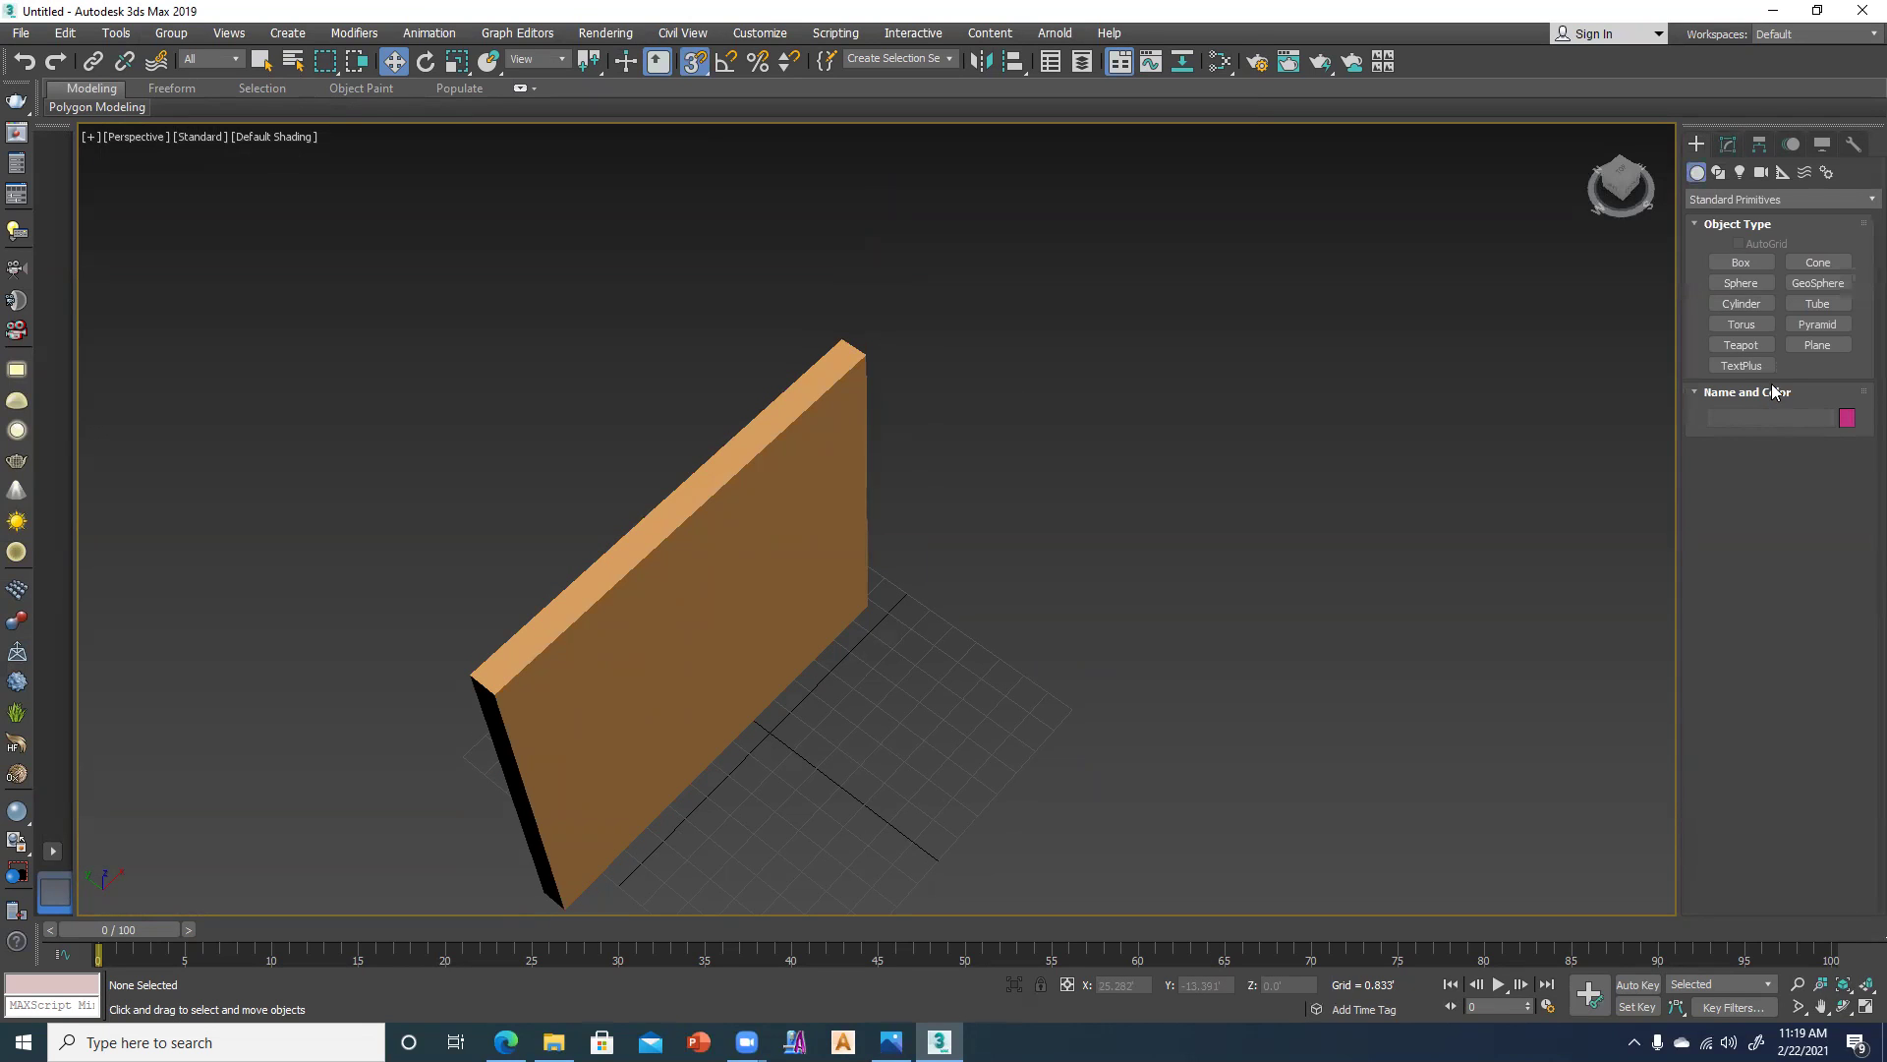
left_click(1746, 264)
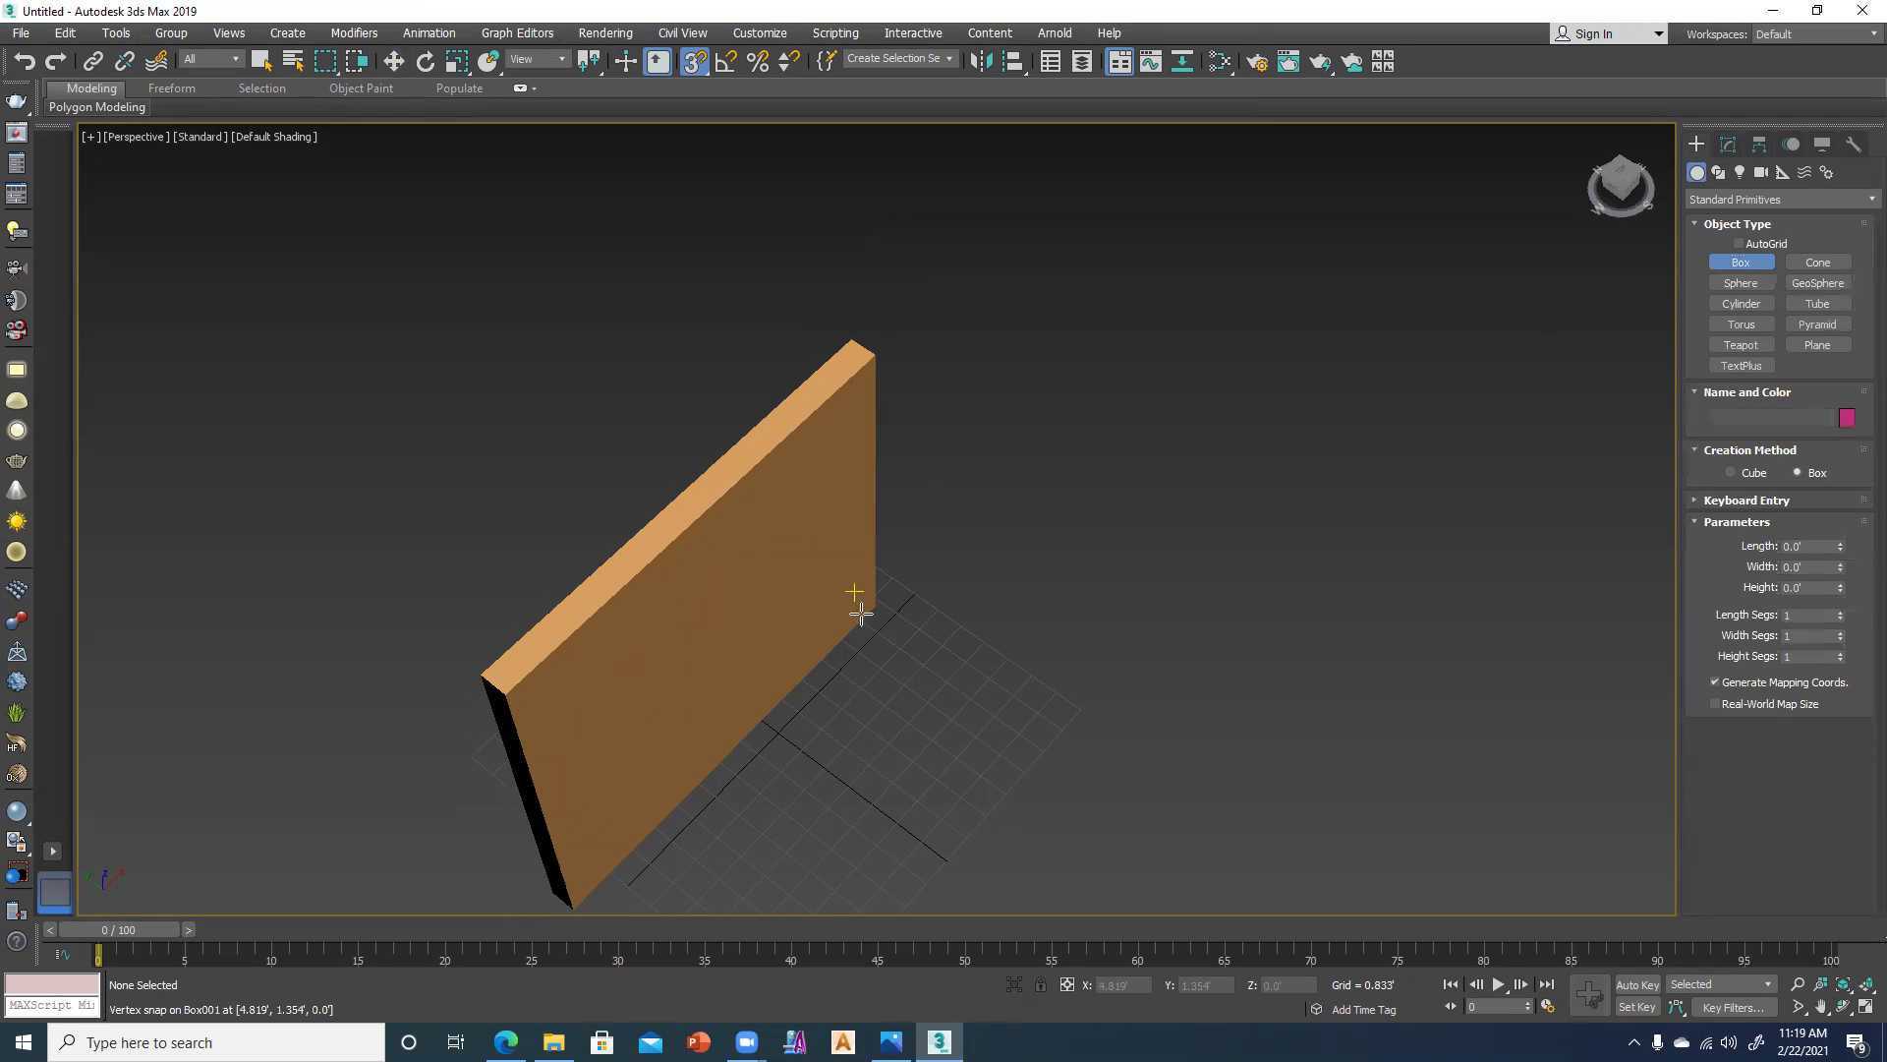
left_click_drag(873, 609, 1268, 747)
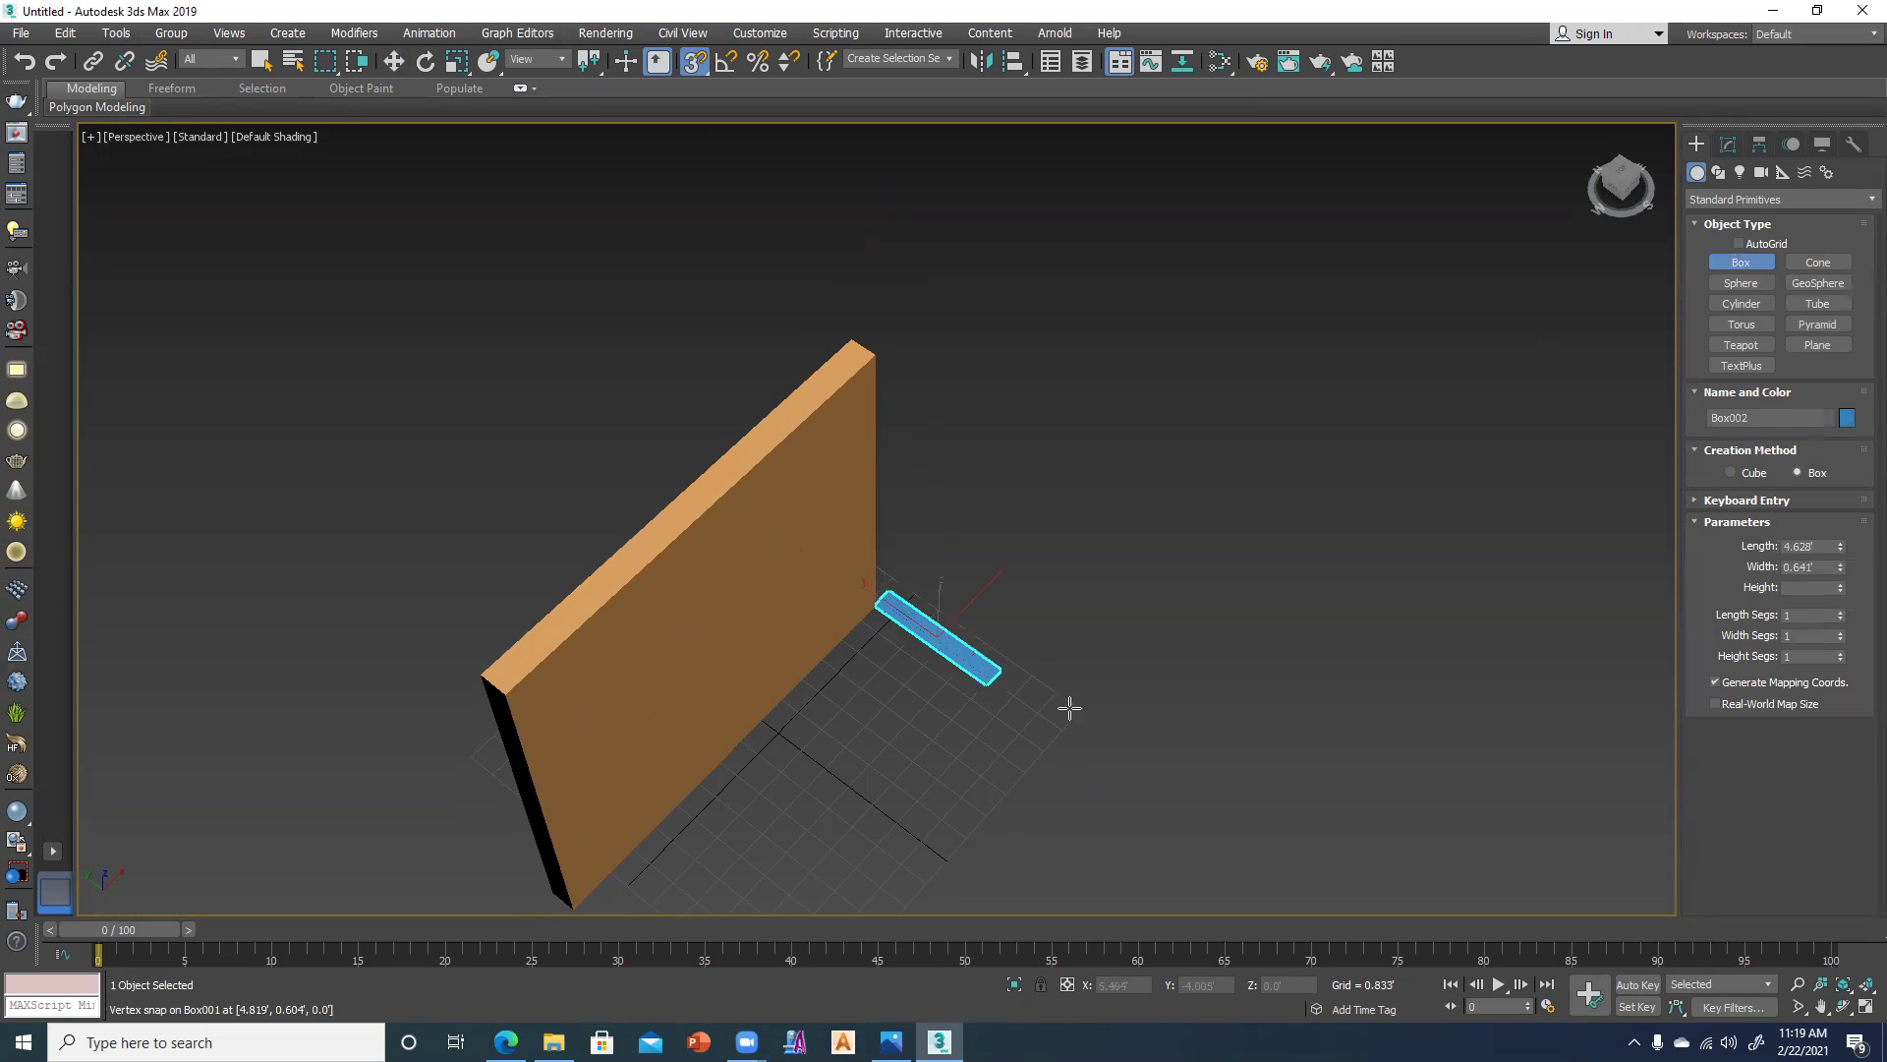
left_click(876, 363)
mouse_move(808, 493)
middle_mouse_down("alt")
mouse_move(1024, 555)
mouse_move(1016, 656)
mouse_move(1028, 531)
mouse_move(956, 632)
mouse_move(933, 634)
middle_mouse_up("alt")
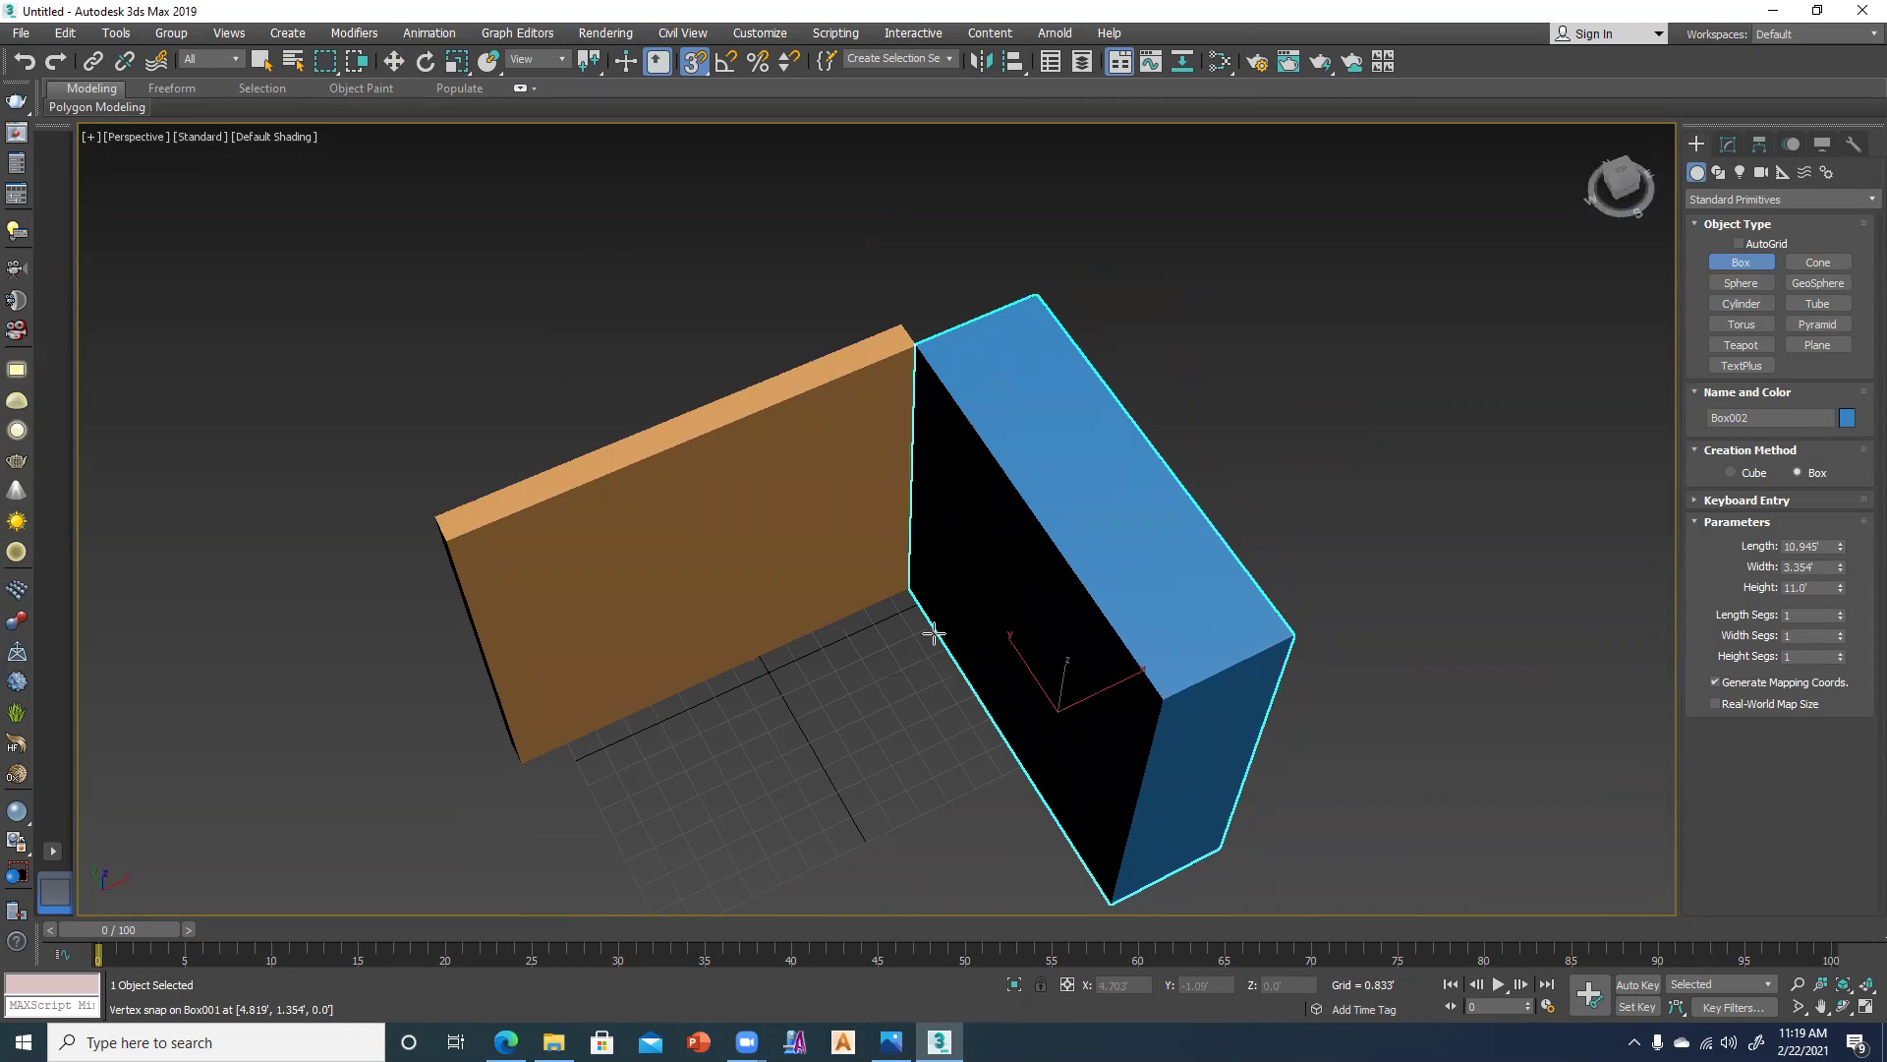
key("w")
middle_click_drag(806, 582, 811, 679, "alt")
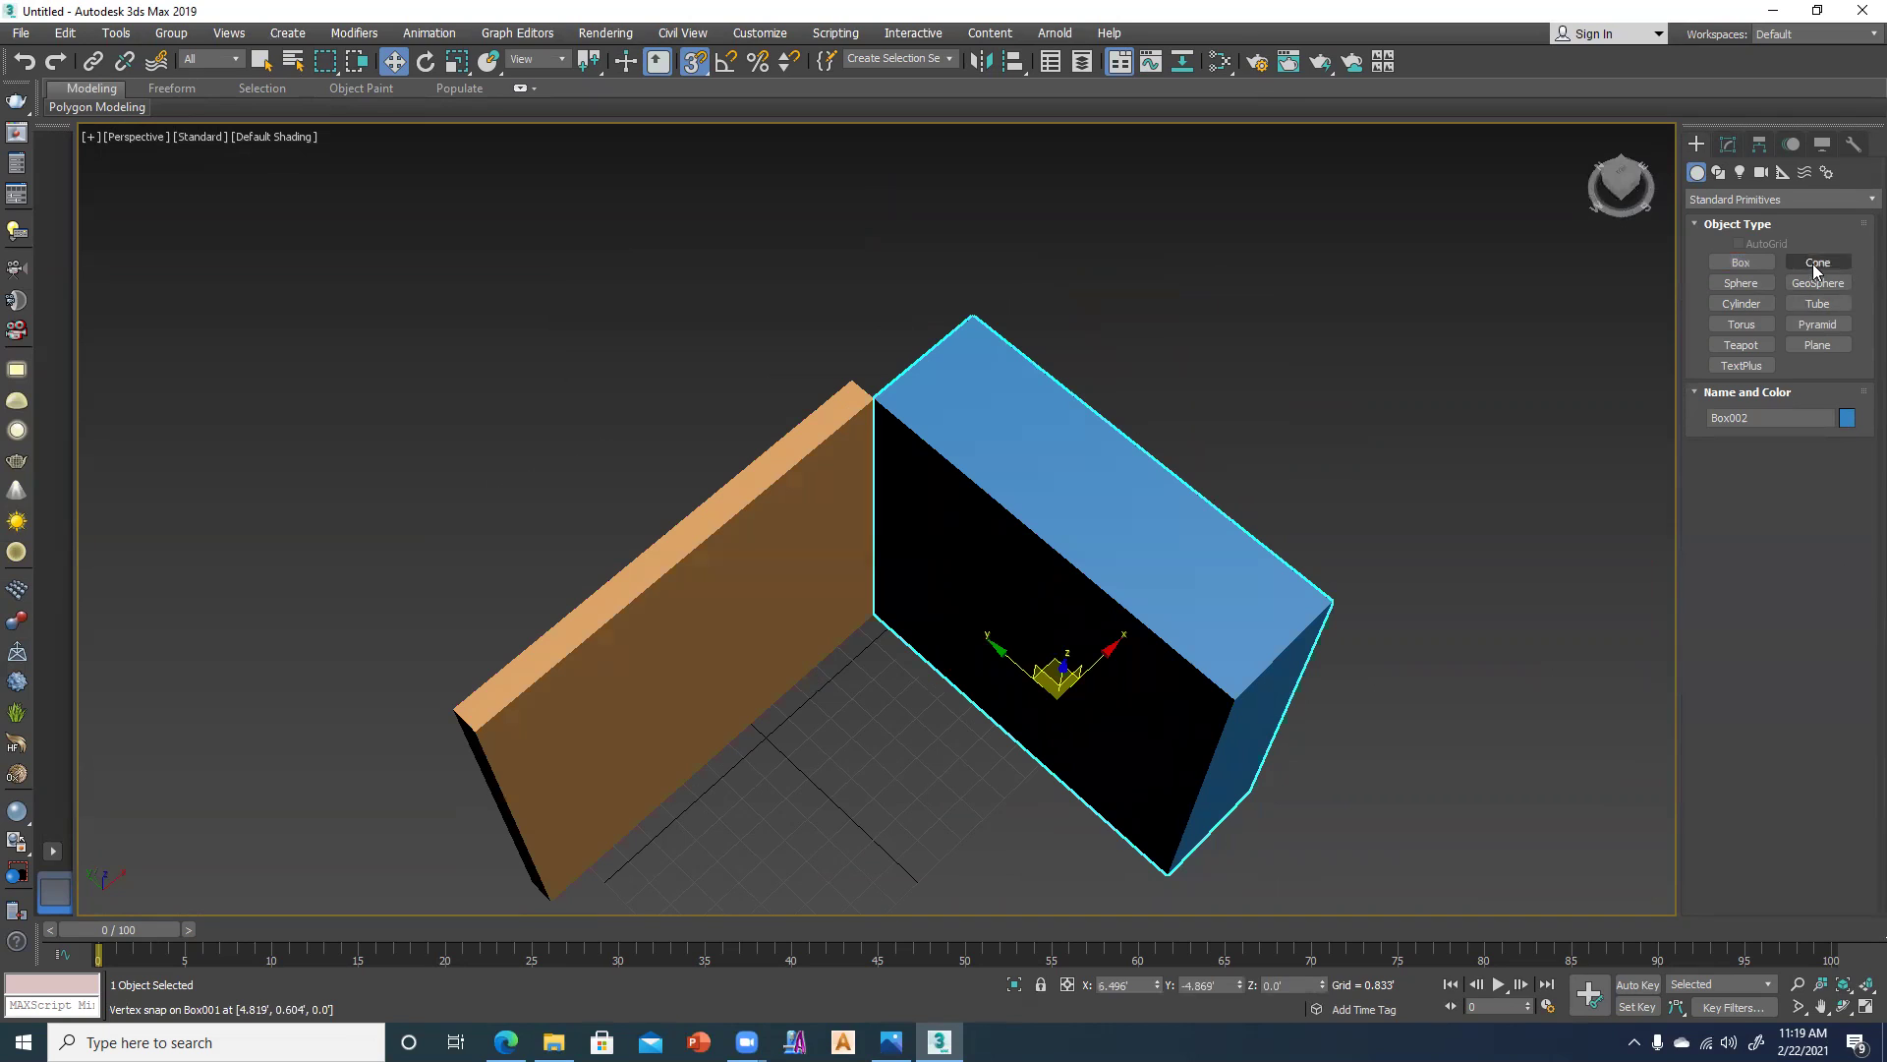
Keep the new box's Length at 10.945' and set its Width to 0.75'.
left_click(1728, 144)
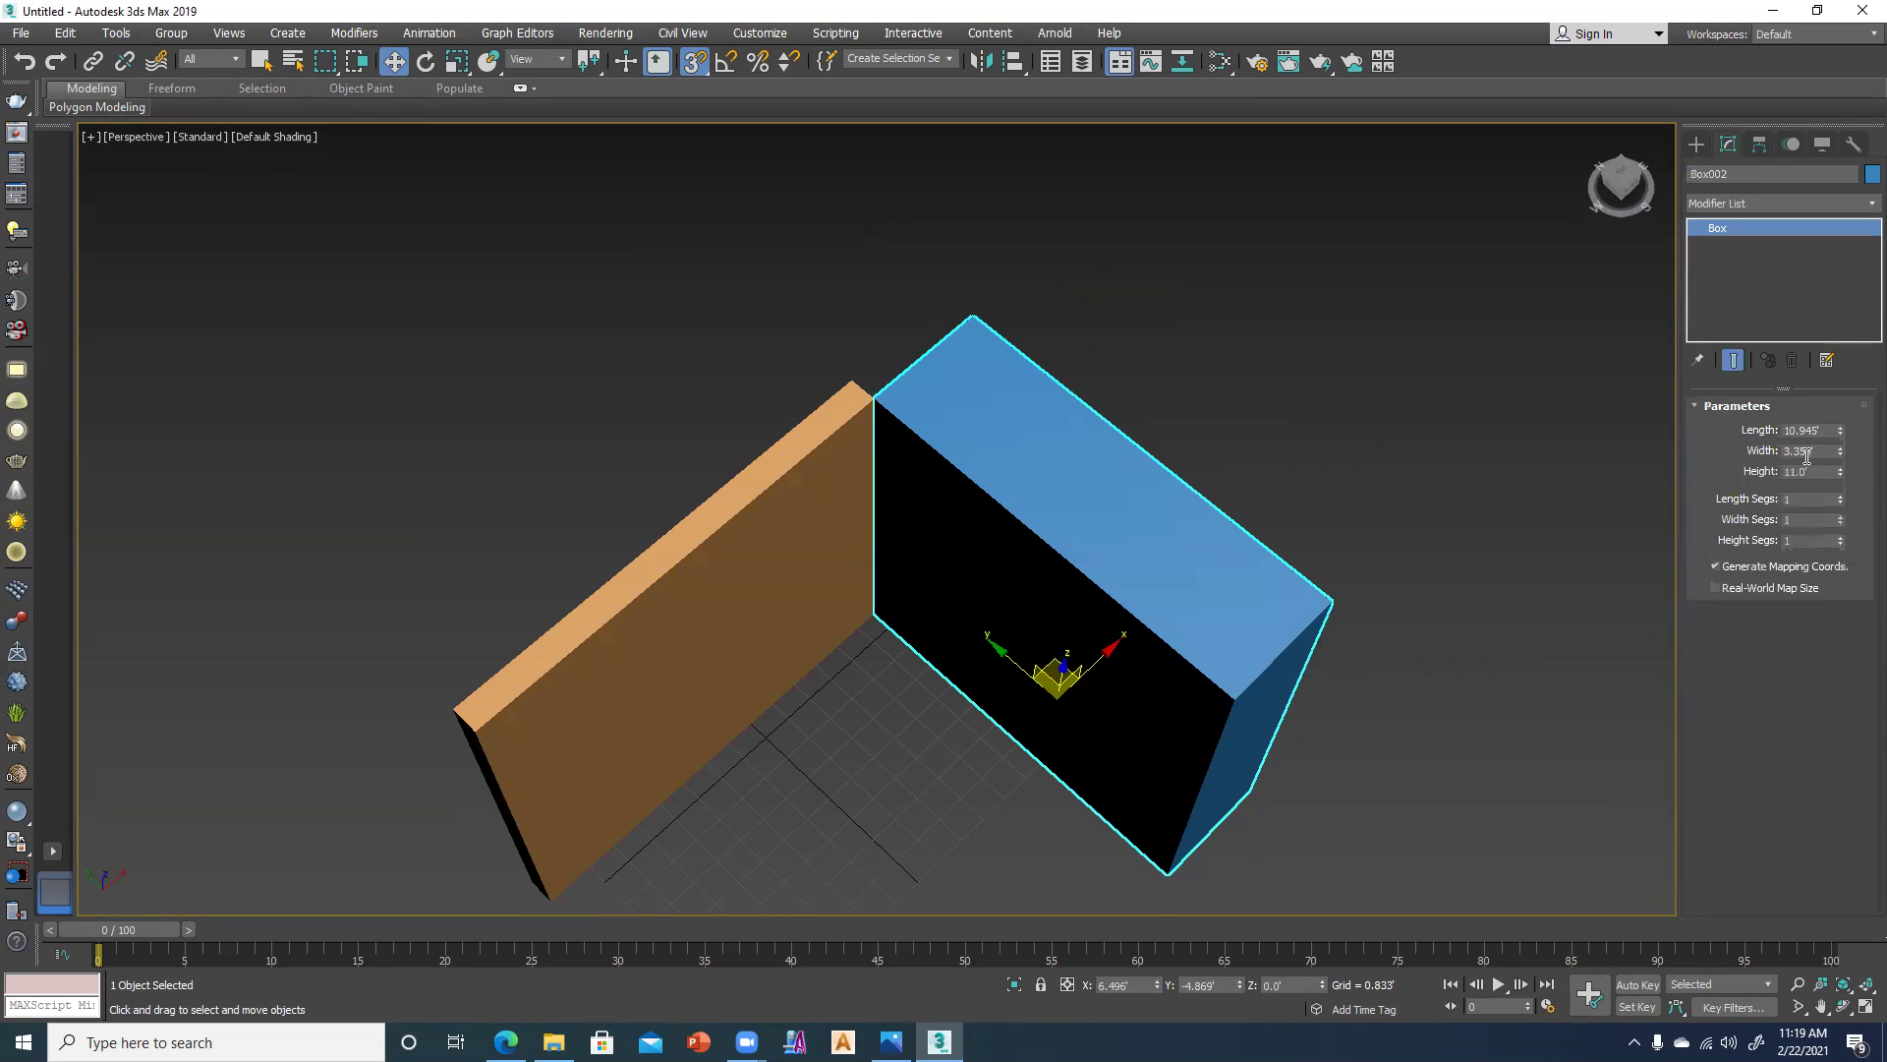
double_click(1828, 433)
left_click_drag(1841, 438, 1840, 444)
double_click(1817, 450)
type(".75")
key("Return")
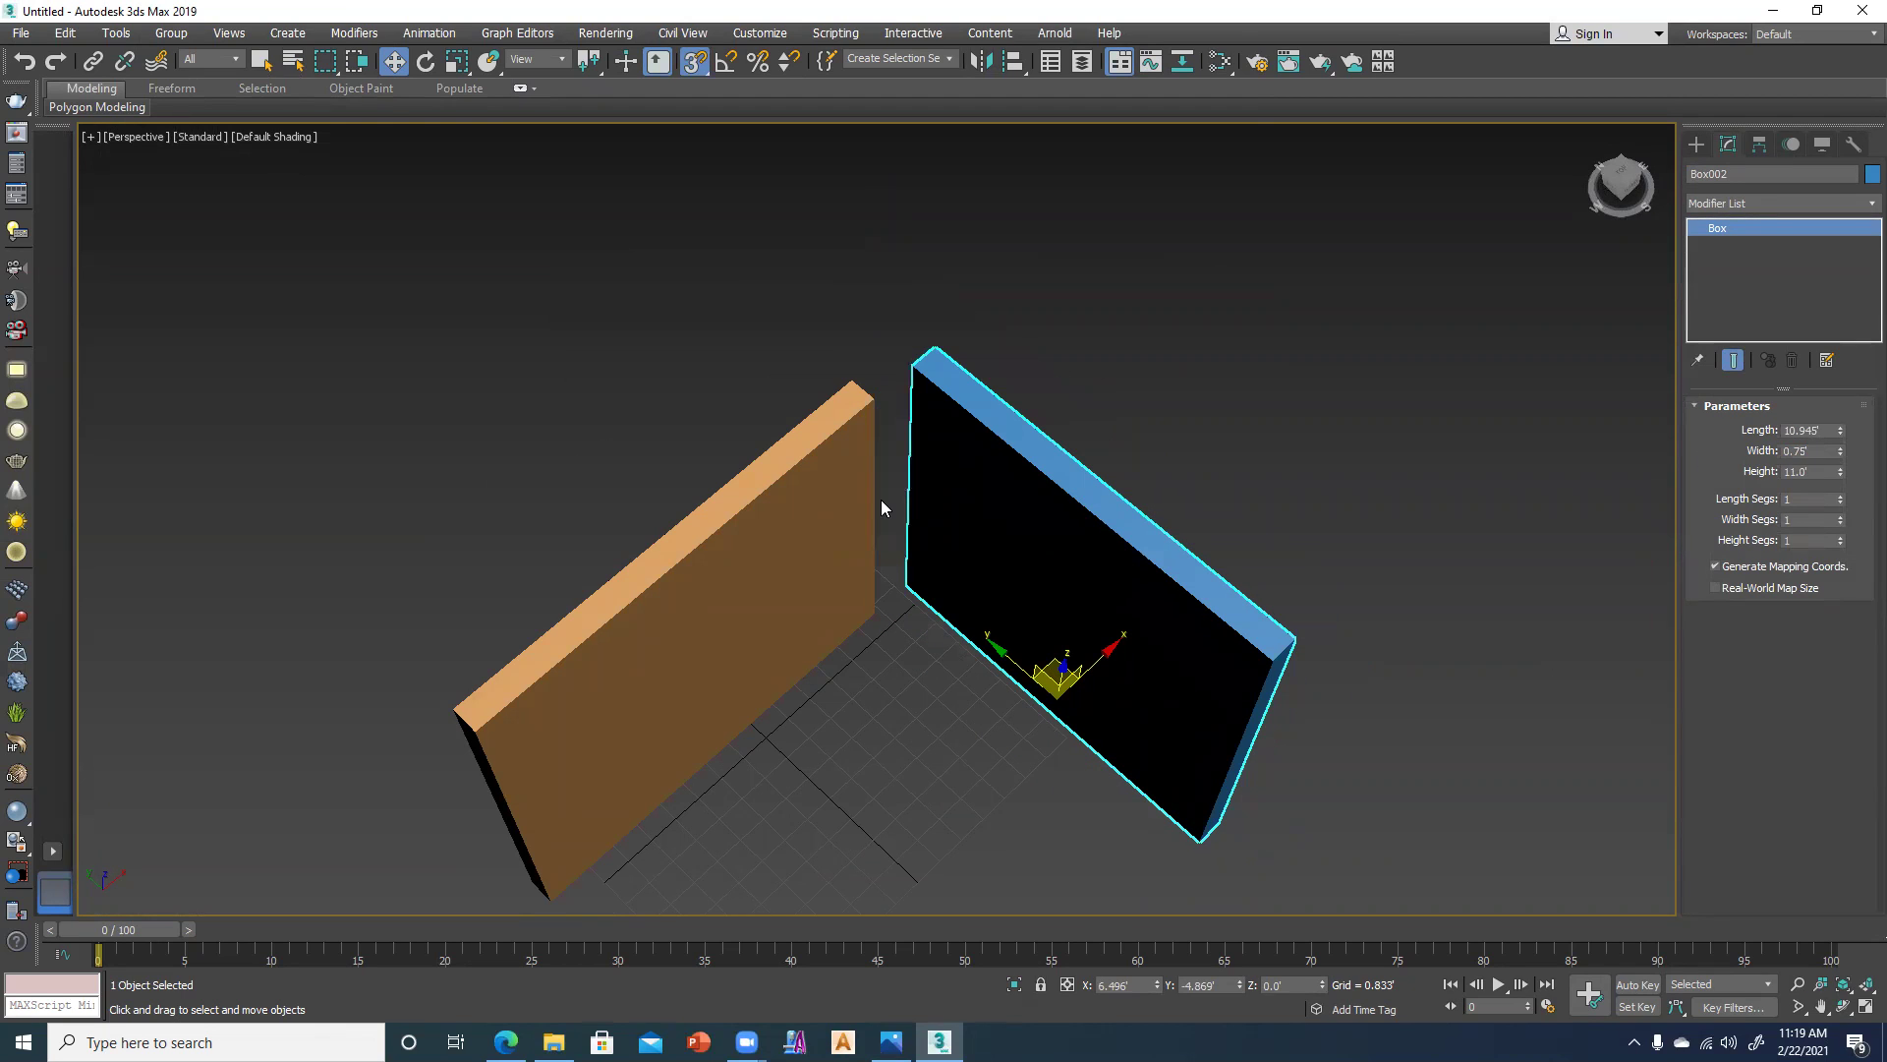
Snap the blue wall's corner vertex onto the orange wall and orbit to check the fit.
scroll(911, 595, "up", 4)
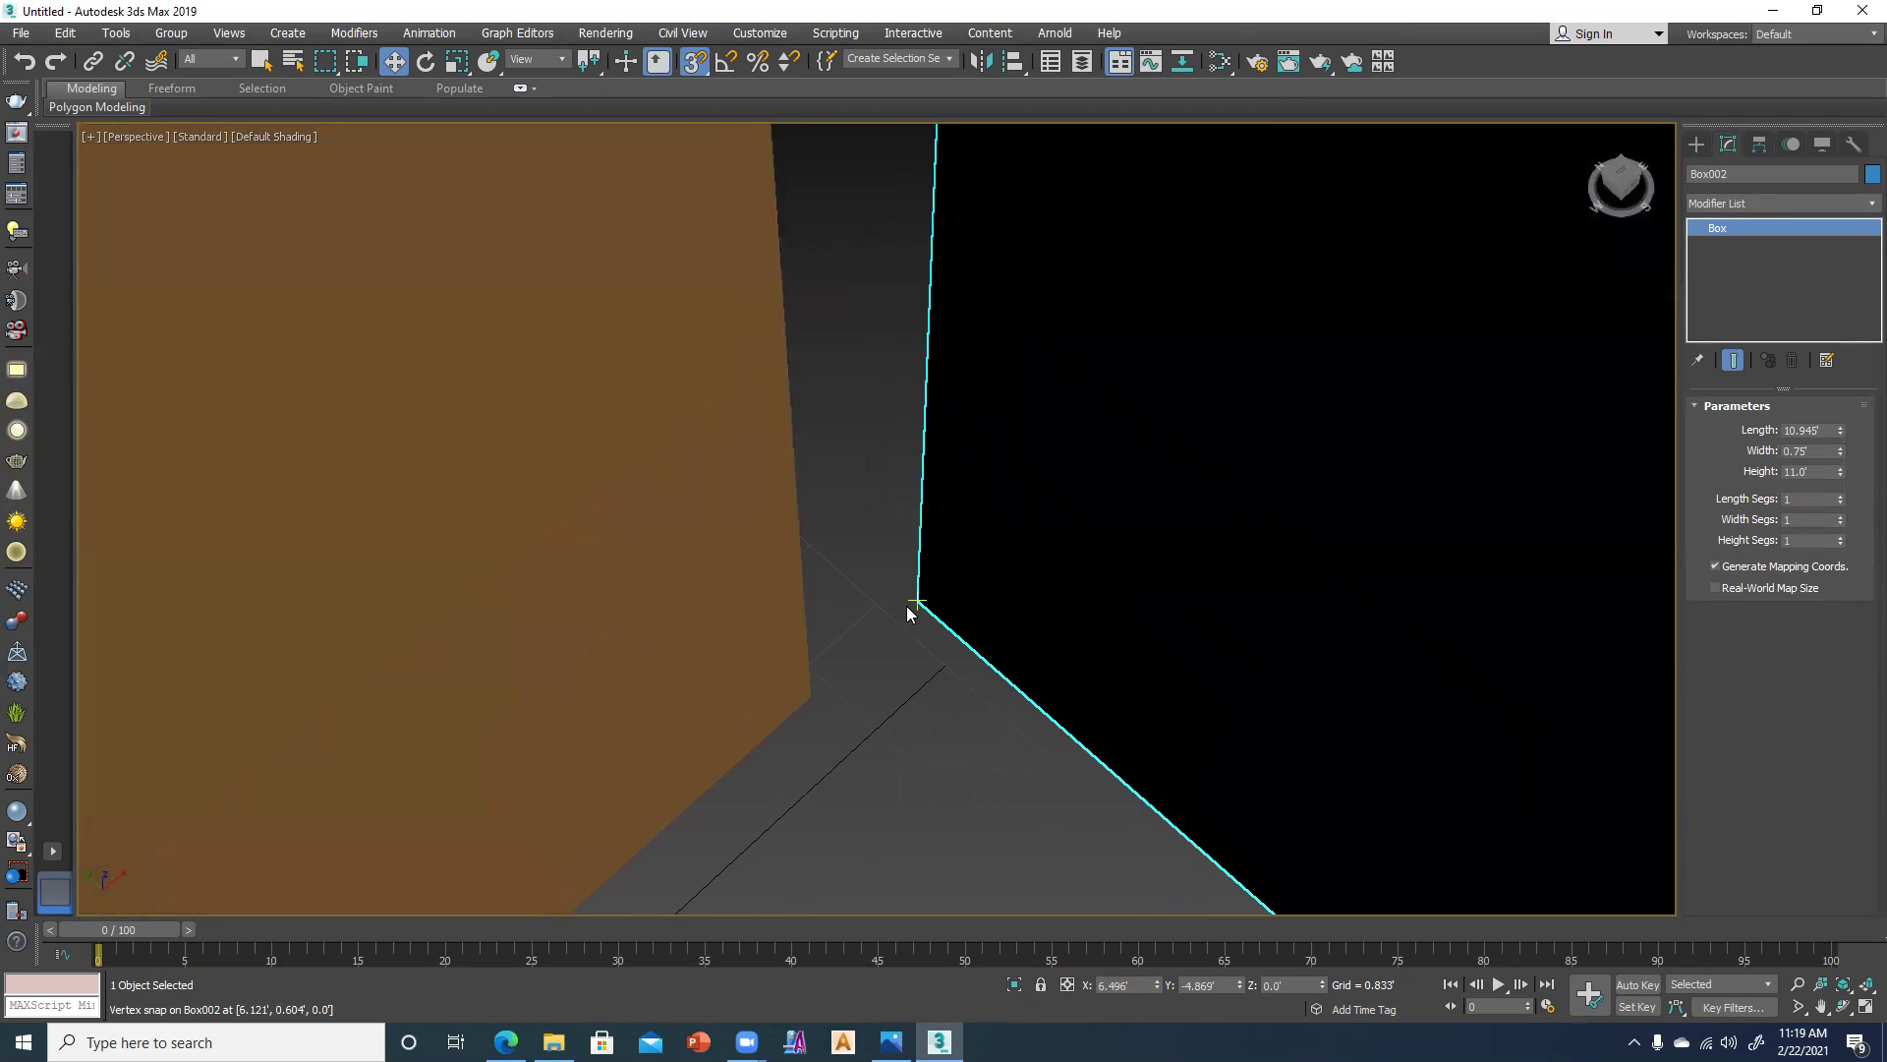
left_click_drag(917, 603, 820, 691)
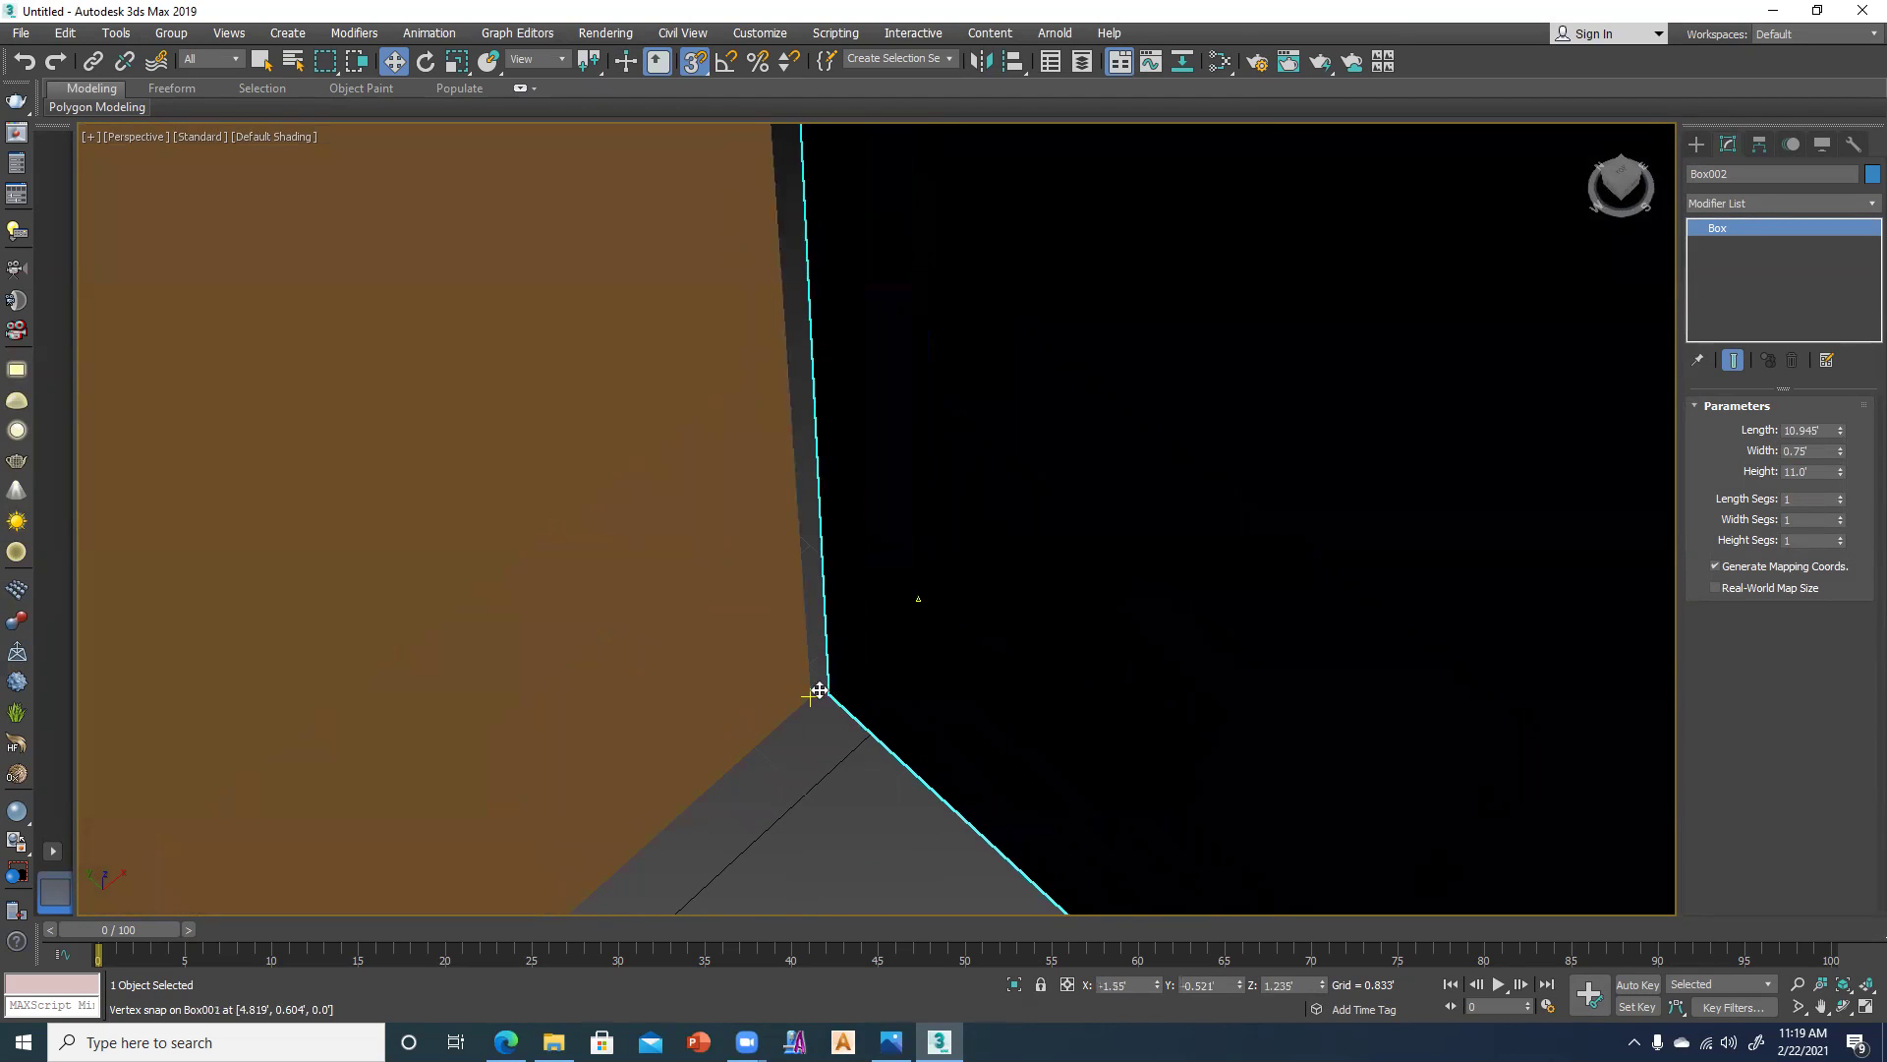
scroll(815, 678, "down", 10)
mouse_move(746, 711)
middle_mouse_down("alt")
mouse_move(957, 597)
mouse_move(1011, 640)
mouse_move(1072, 568)
mouse_move(808, 594)
mouse_move(800, 623)
mouse_move(785, 491)
mouse_move(809, 535)
mouse_move(977, 577)
mouse_move(893, 540)
mouse_move(915, 604)
mouse_move(1218, 408)
mouse_move(953, 623)
mouse_move(1036, 492)
mouse_move(914, 659)
middle_mouse_up("alt")
left_click(1072, 568)
scroll(808, 594, "up", 10)
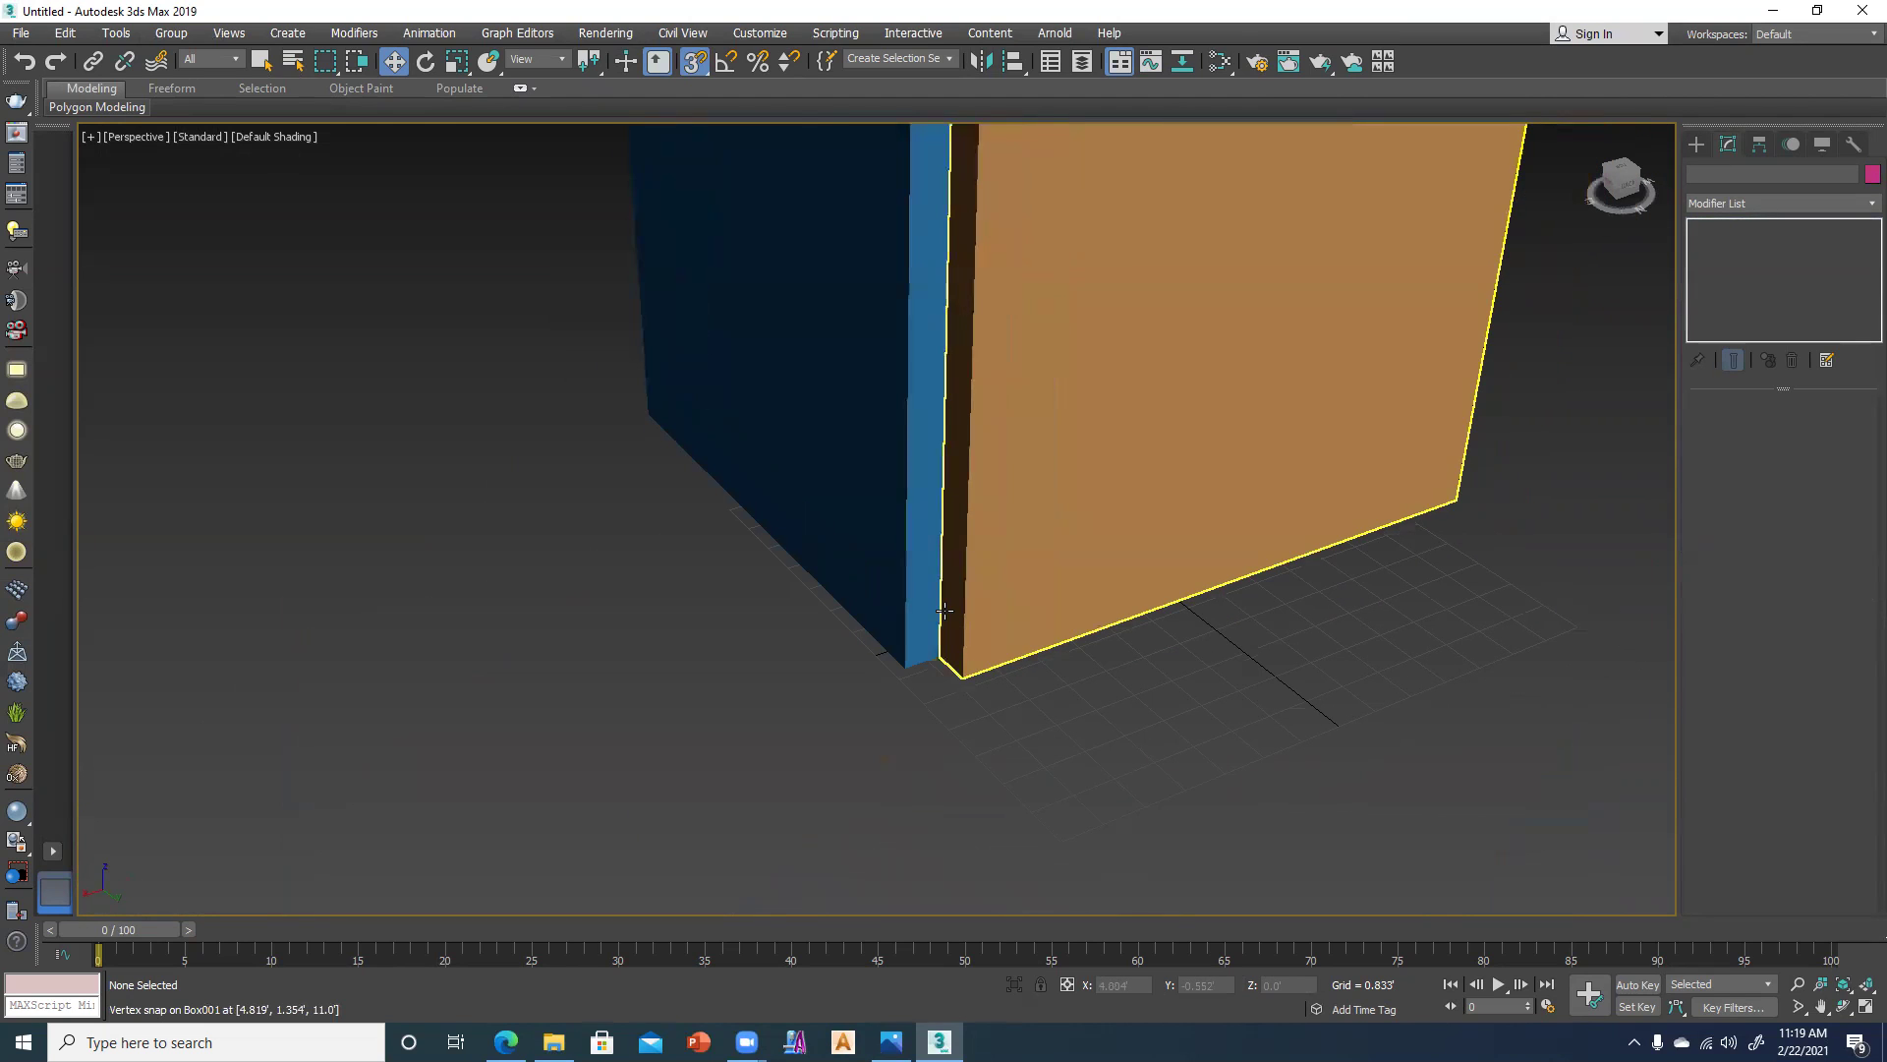
Re-snap the blue wall onto the orange wall's corner, check from below, and select both walls.
left_click(903, 668)
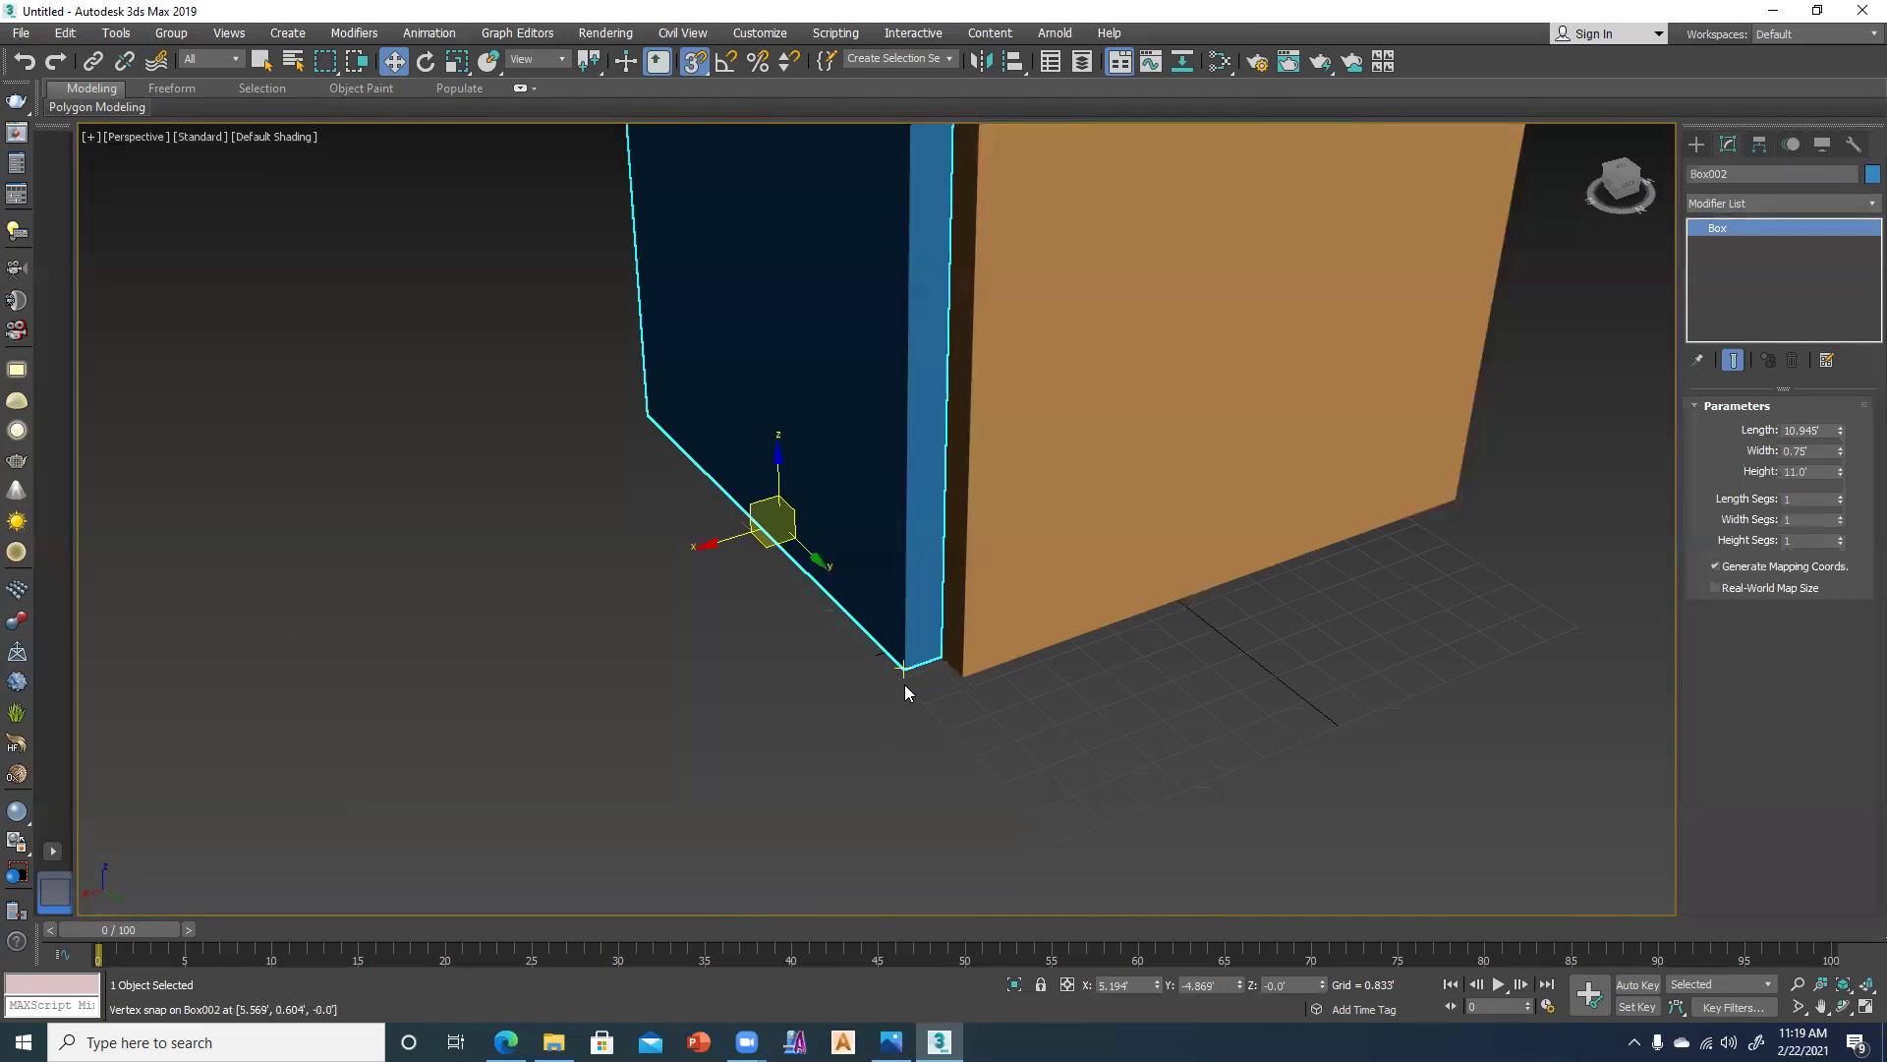
left_click_drag(904, 672, 970, 648)
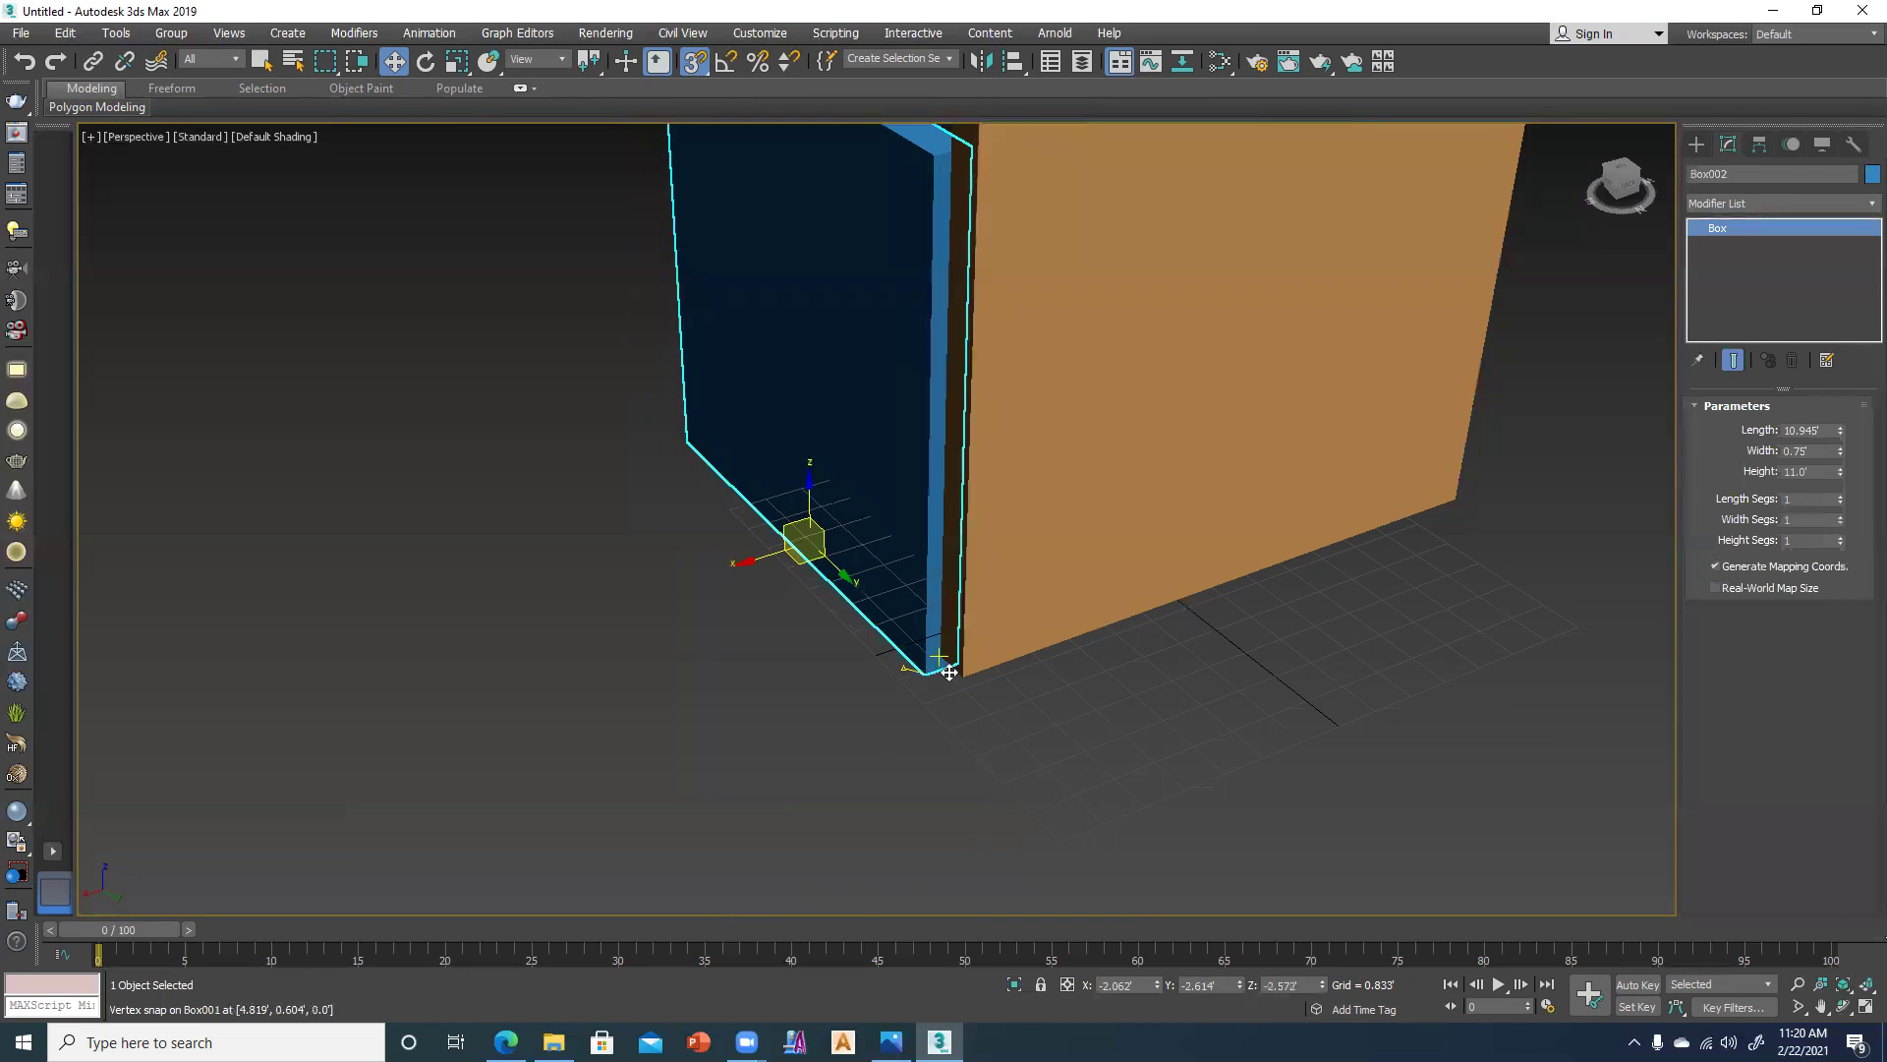
scroll(970, 649, "down", 5)
middle_click_drag(969, 648, 942, 667, "alt")
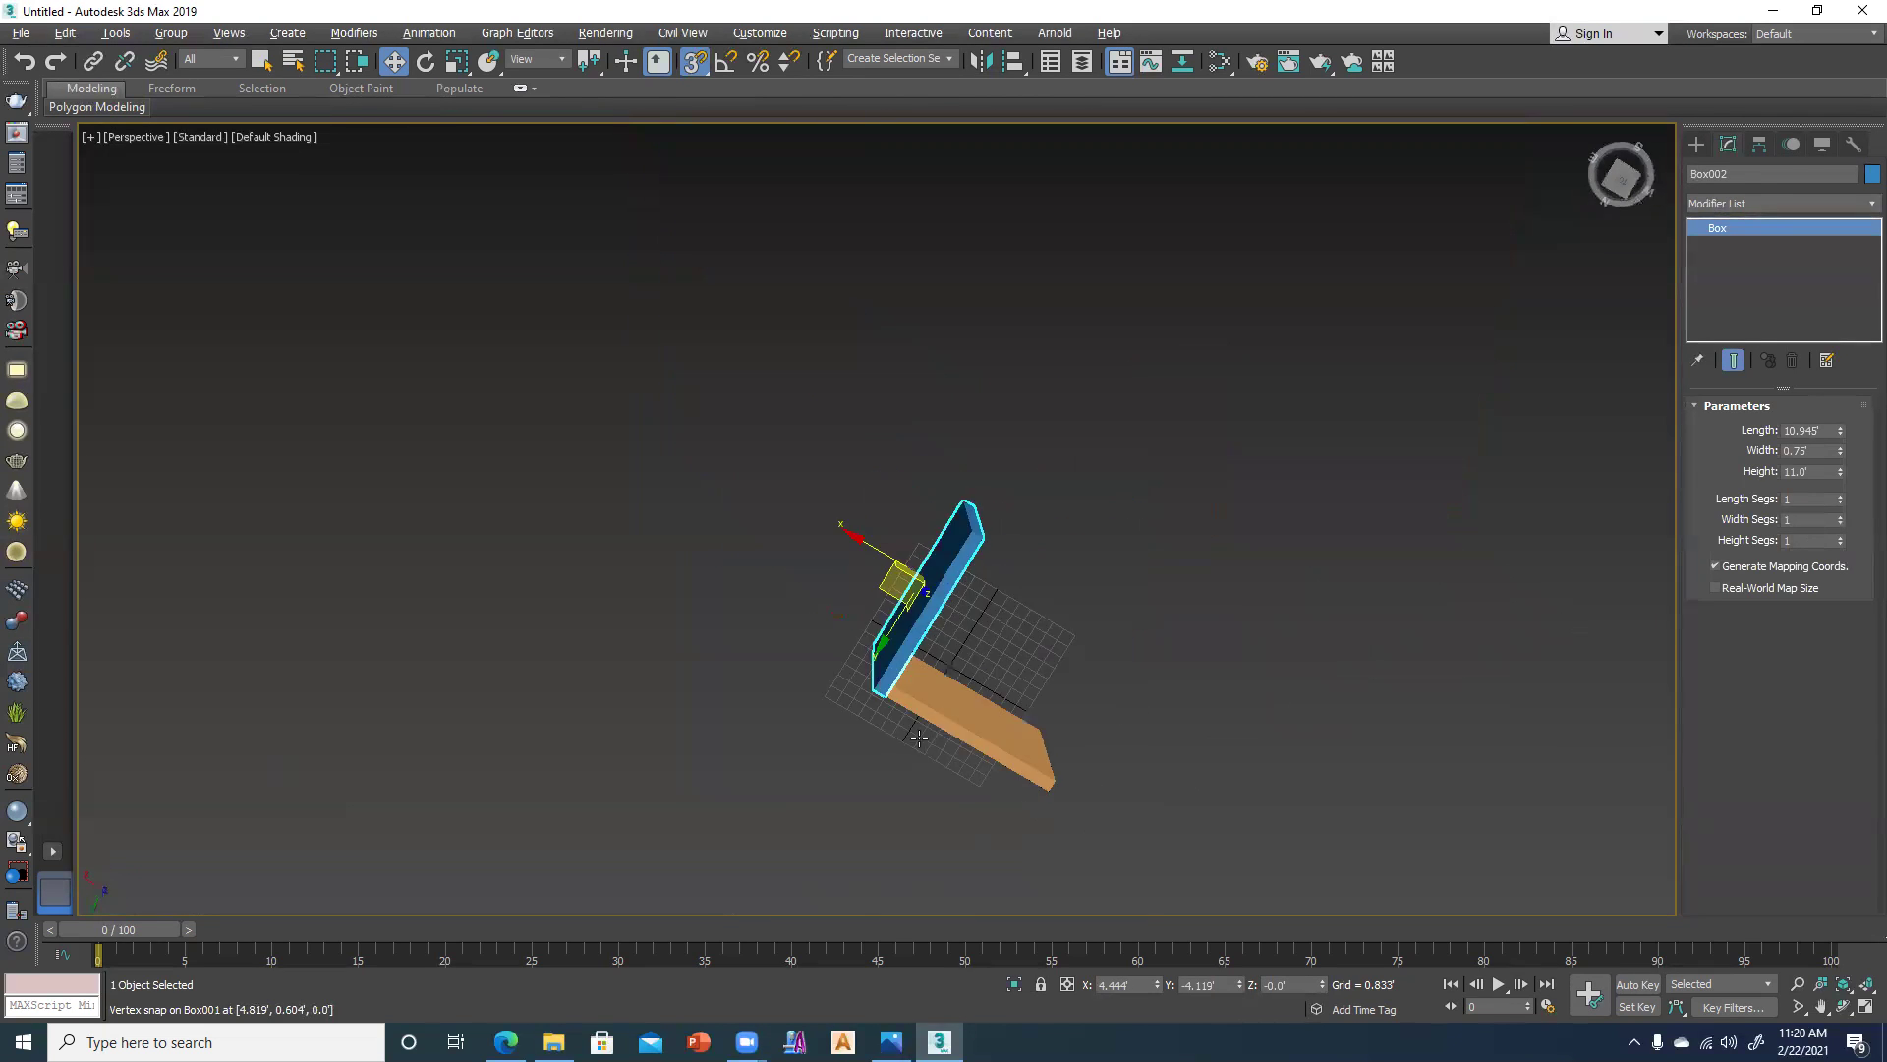
left_click(1058, 569)
mouse_move(1057, 568)
middle_mouse_down("alt")
mouse_move(798, 778)
mouse_move(877, 695)
middle_mouse_up("alt")
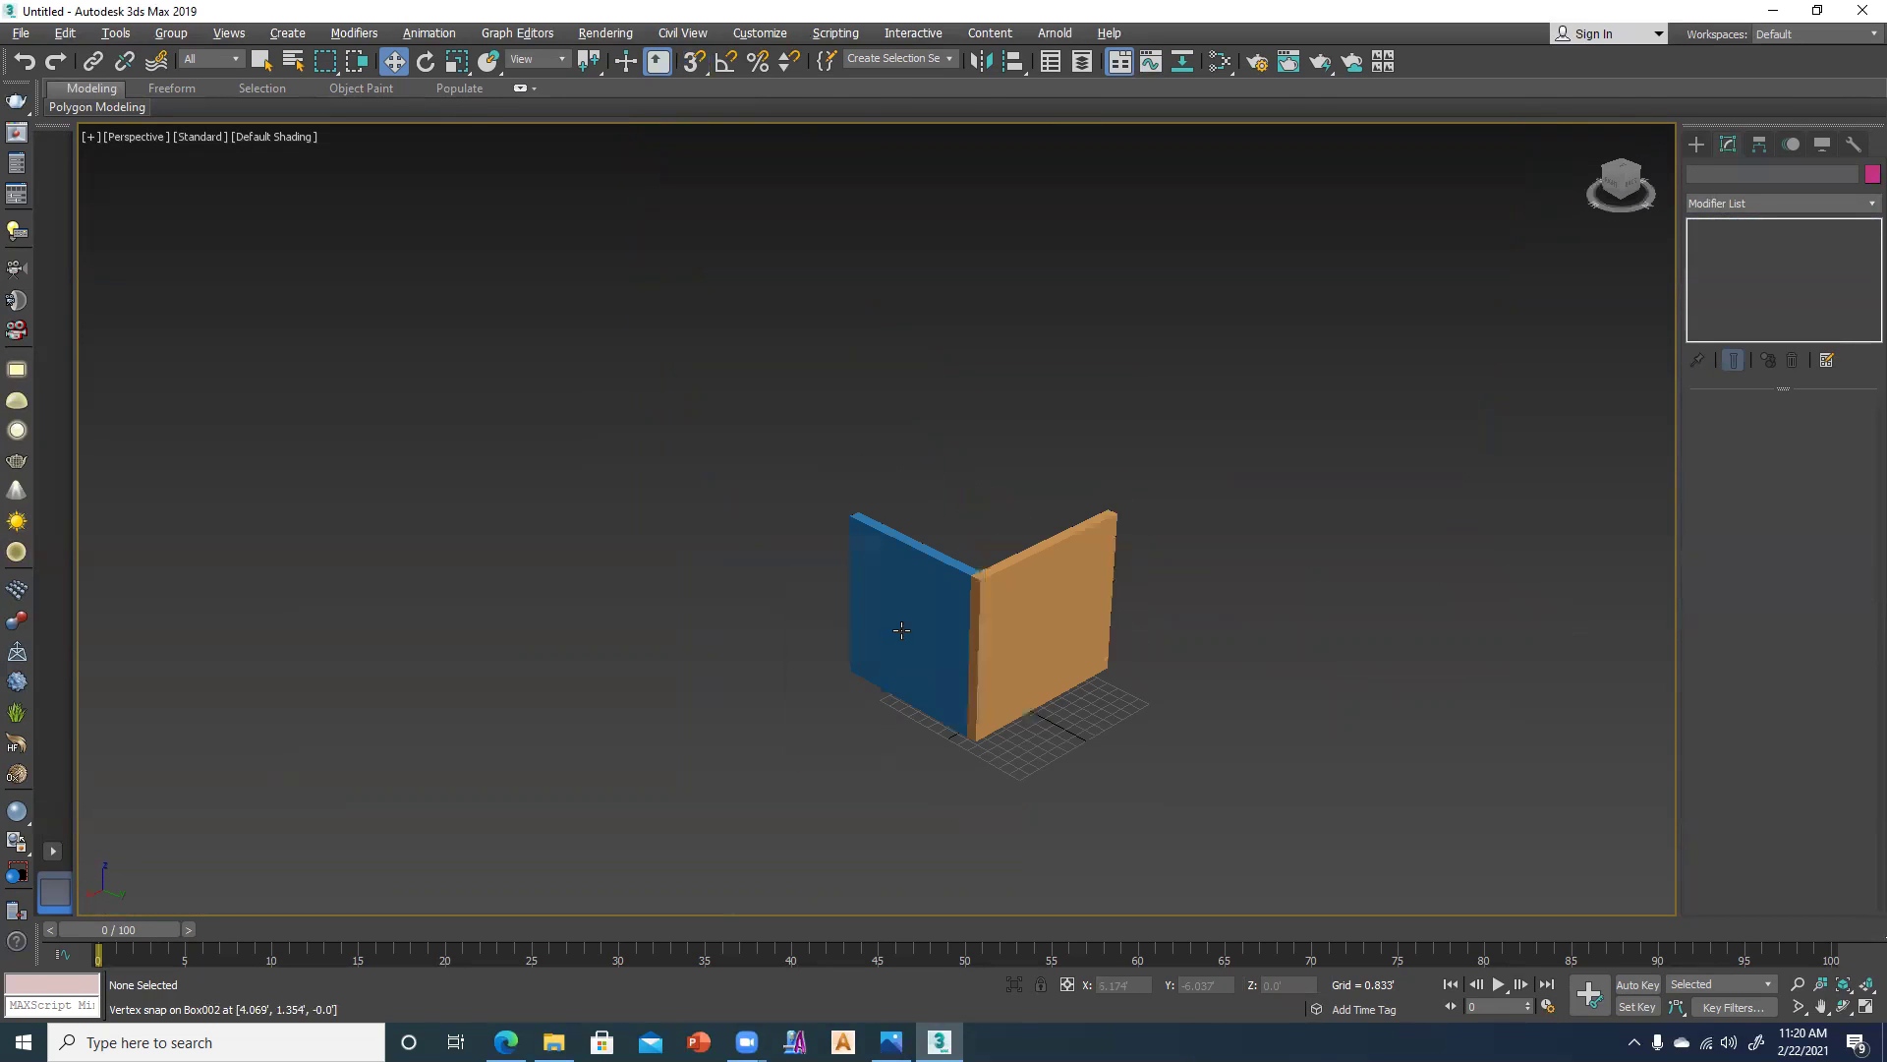
scroll(877, 696, "up", 2)
left_click_drag(649, 334, 1416, 883)
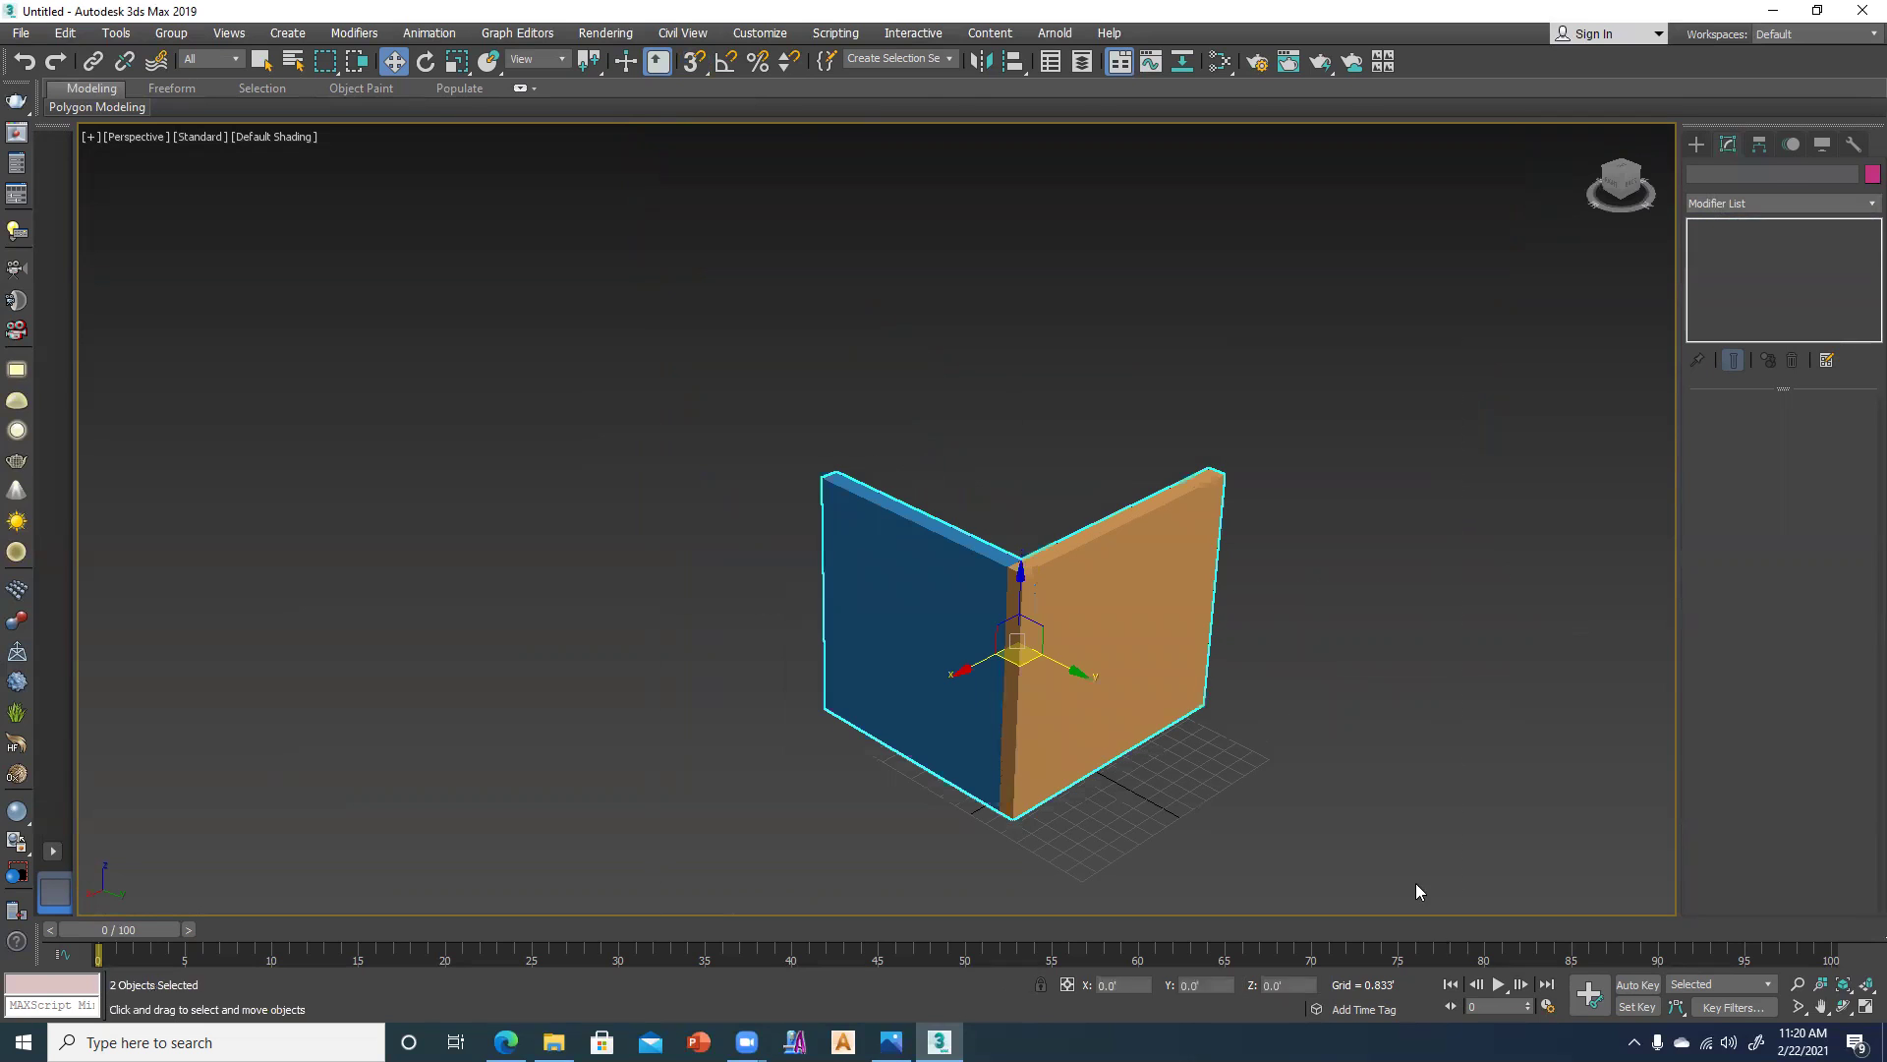
Colour both walls grey and clear the selection.
left_click(1871, 175)
left_click(764, 436)
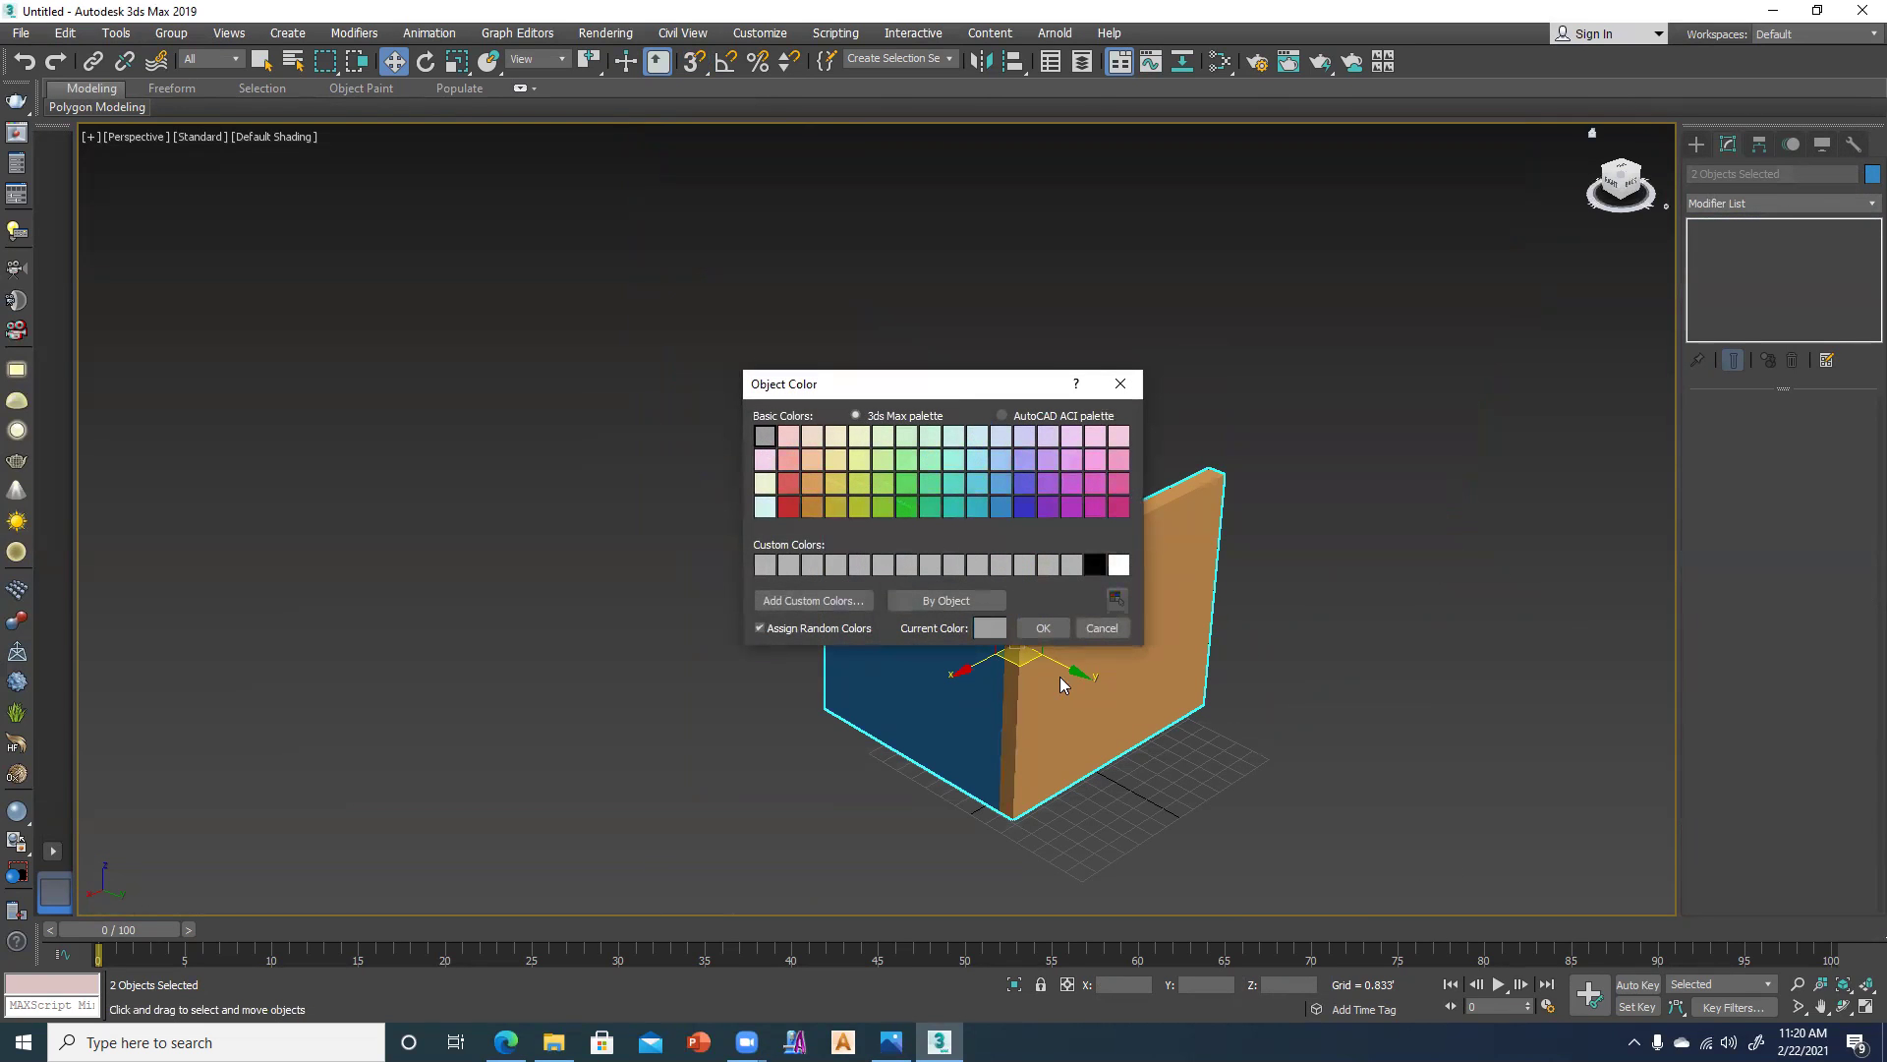
left_click(1043, 627)
left_click(1364, 674)
Orbit and zoom around the wall corner and select the right-hand wall.
middle_click_drag(1258, 728, 1213, 687, "alt")
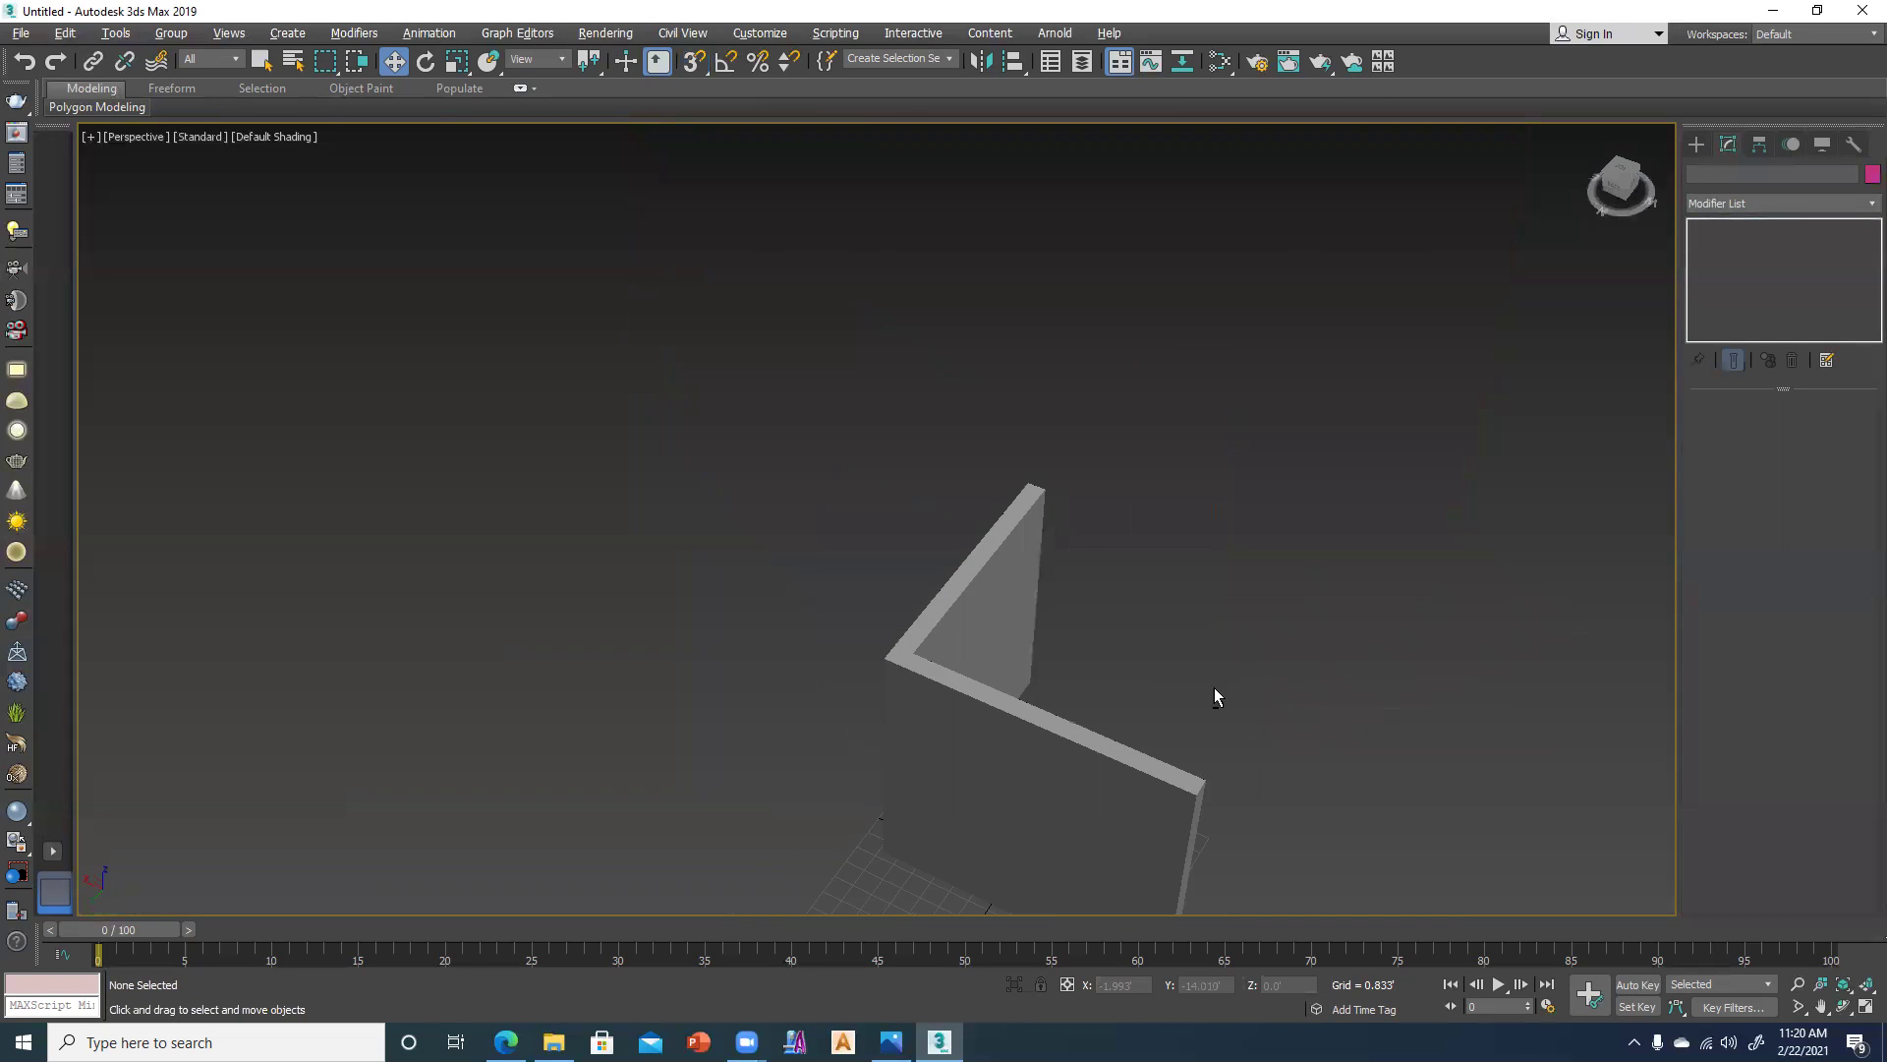
scroll(905, 749, "up", 2)
scroll(851, 750, "up", 3)
scroll(862, 674, "up", 2)
mouse_move(862, 673)
middle_mouse_down("alt")
mouse_move(994, 687)
mouse_move(864, 682)
mouse_move(941, 611)
mouse_move(942, 764)
mouse_move(944, 704)
mouse_move(887, 739)
middle_mouse_up("alt")
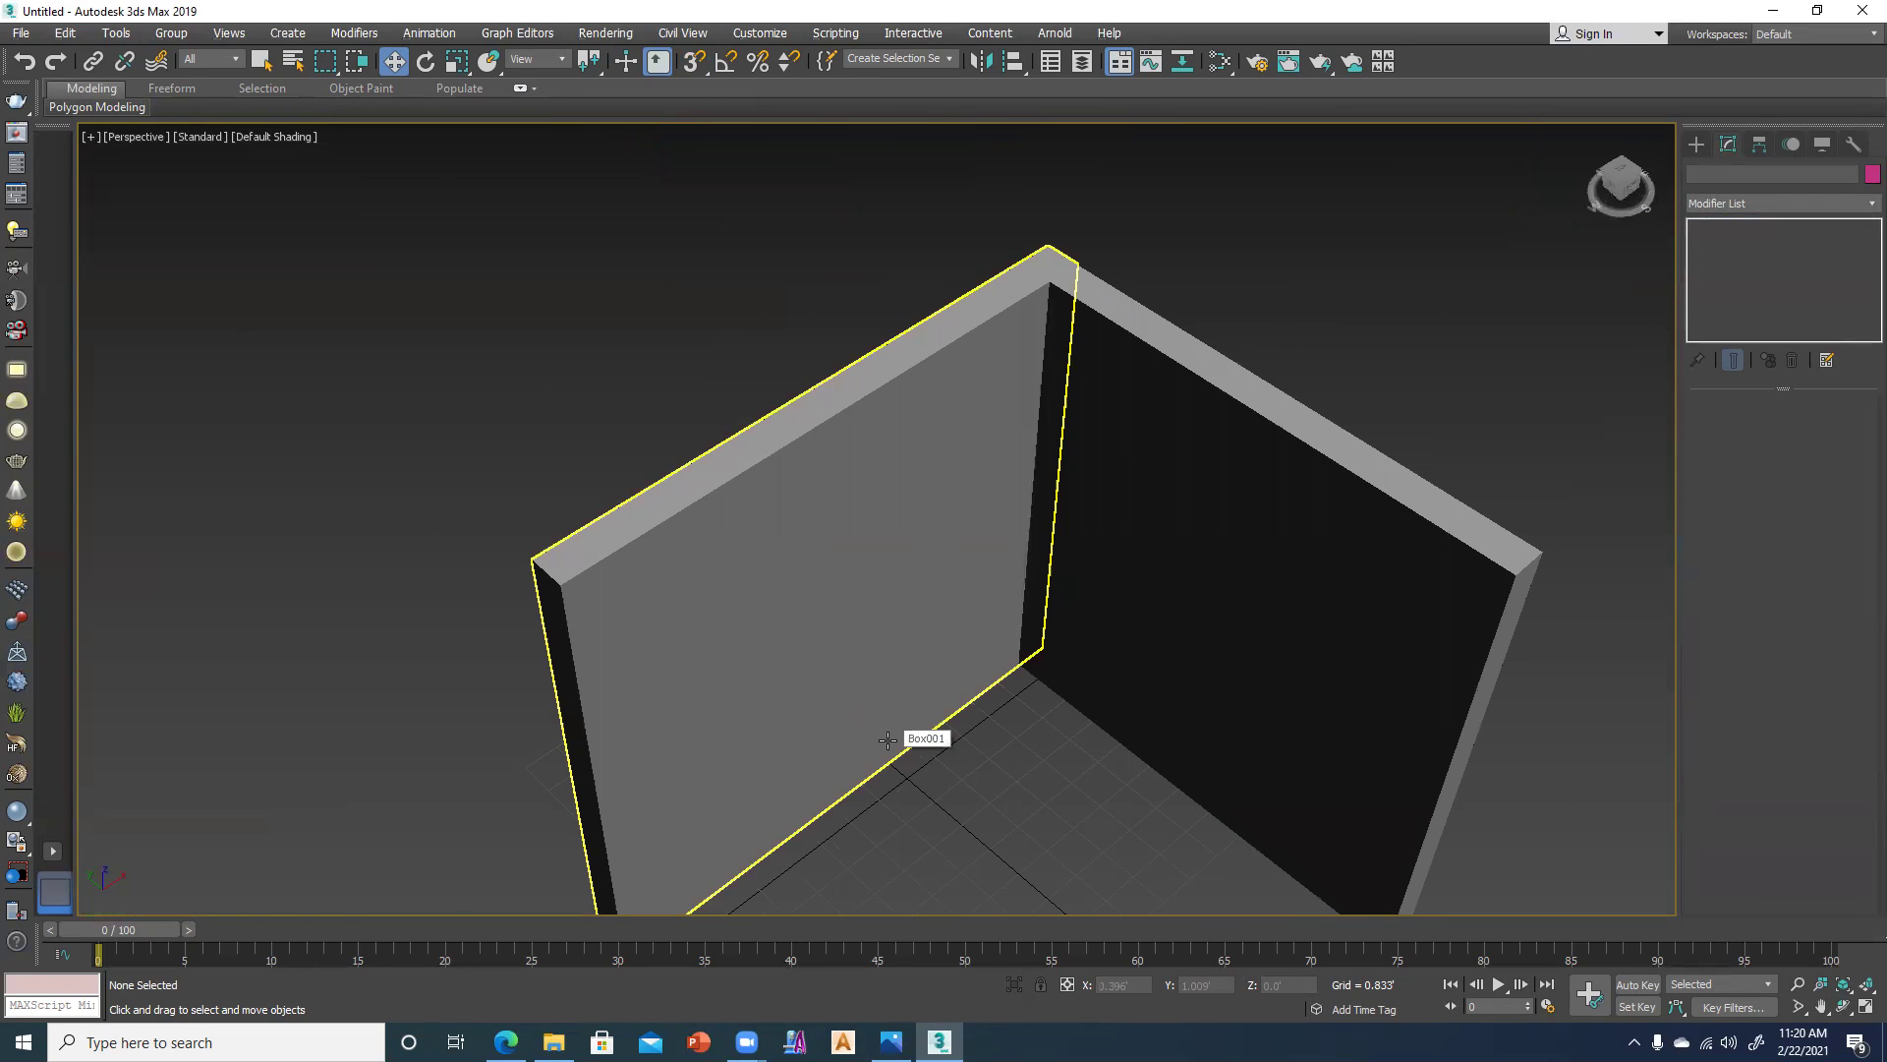
left_click(1298, 523)
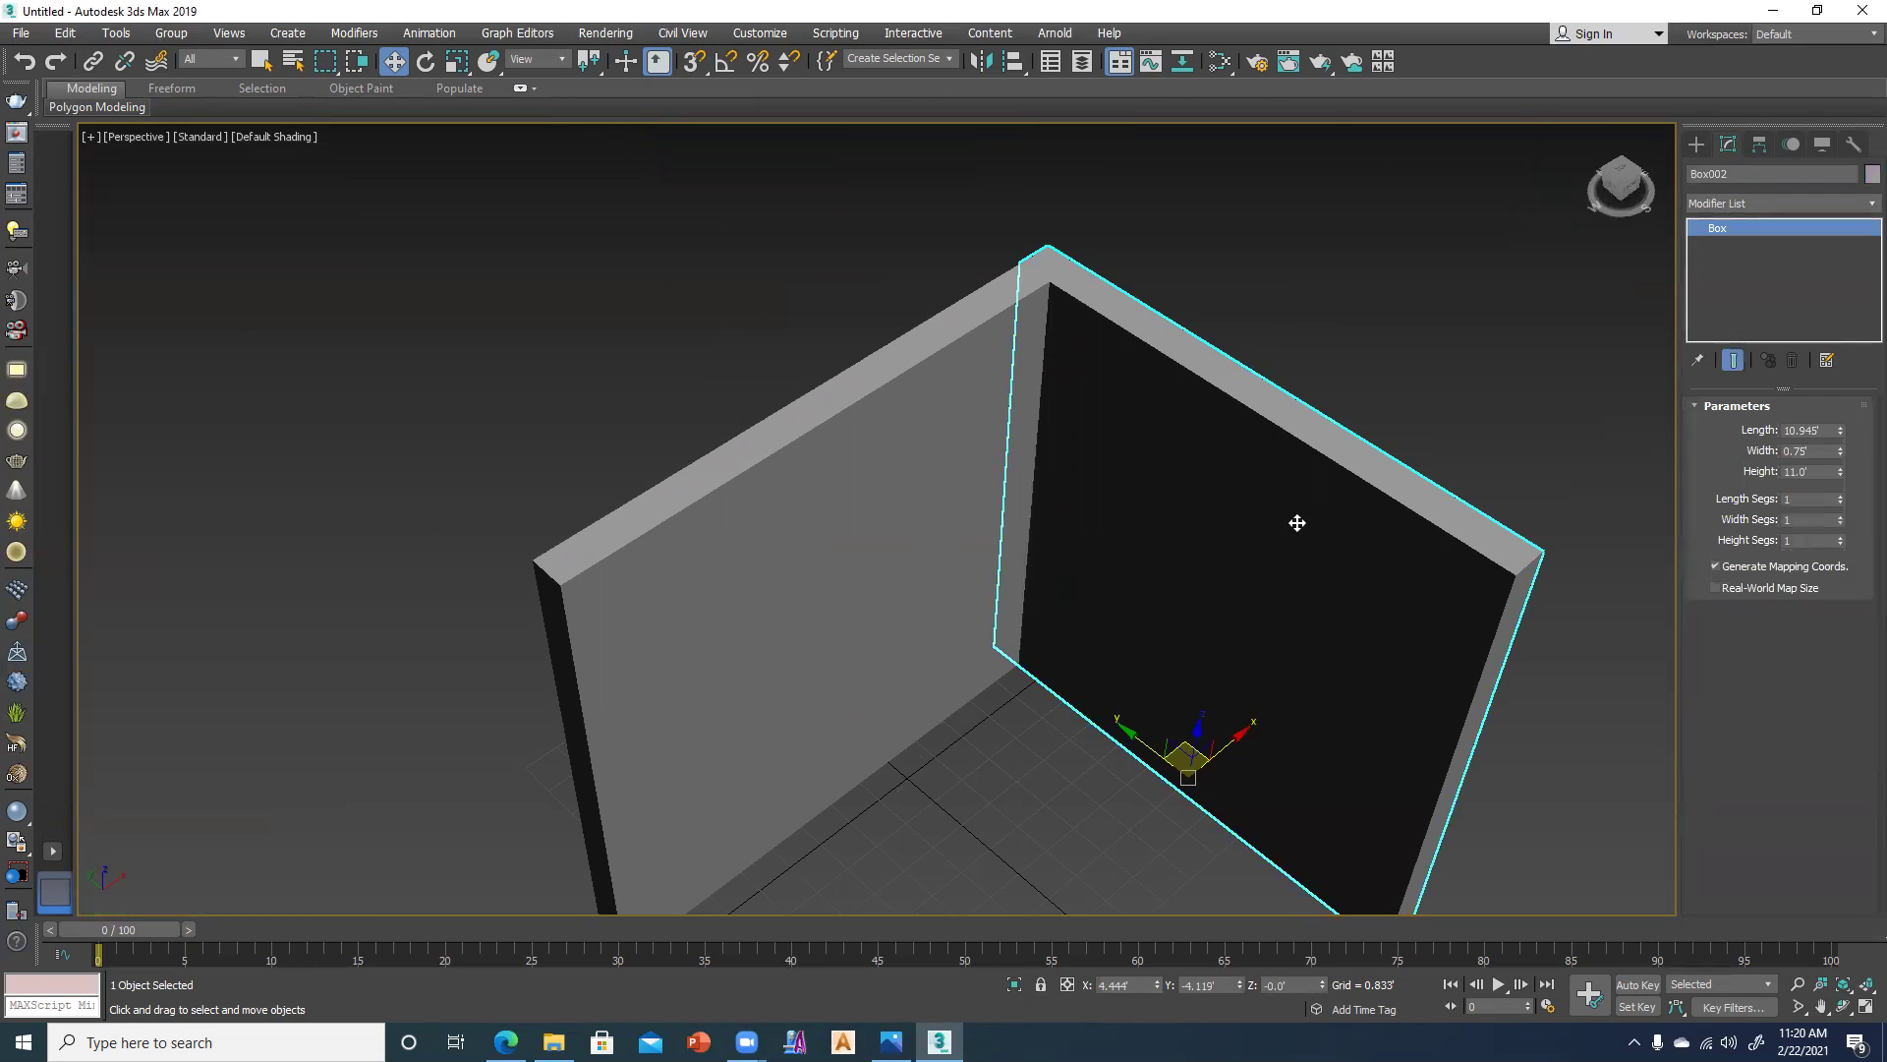
scroll(1139, 643, "down", 5)
scroll(1138, 634, "down", 1)
Reframe the Perspective view on both walls, then glance at the exterior.jpg reference photo.
key("alt+w")
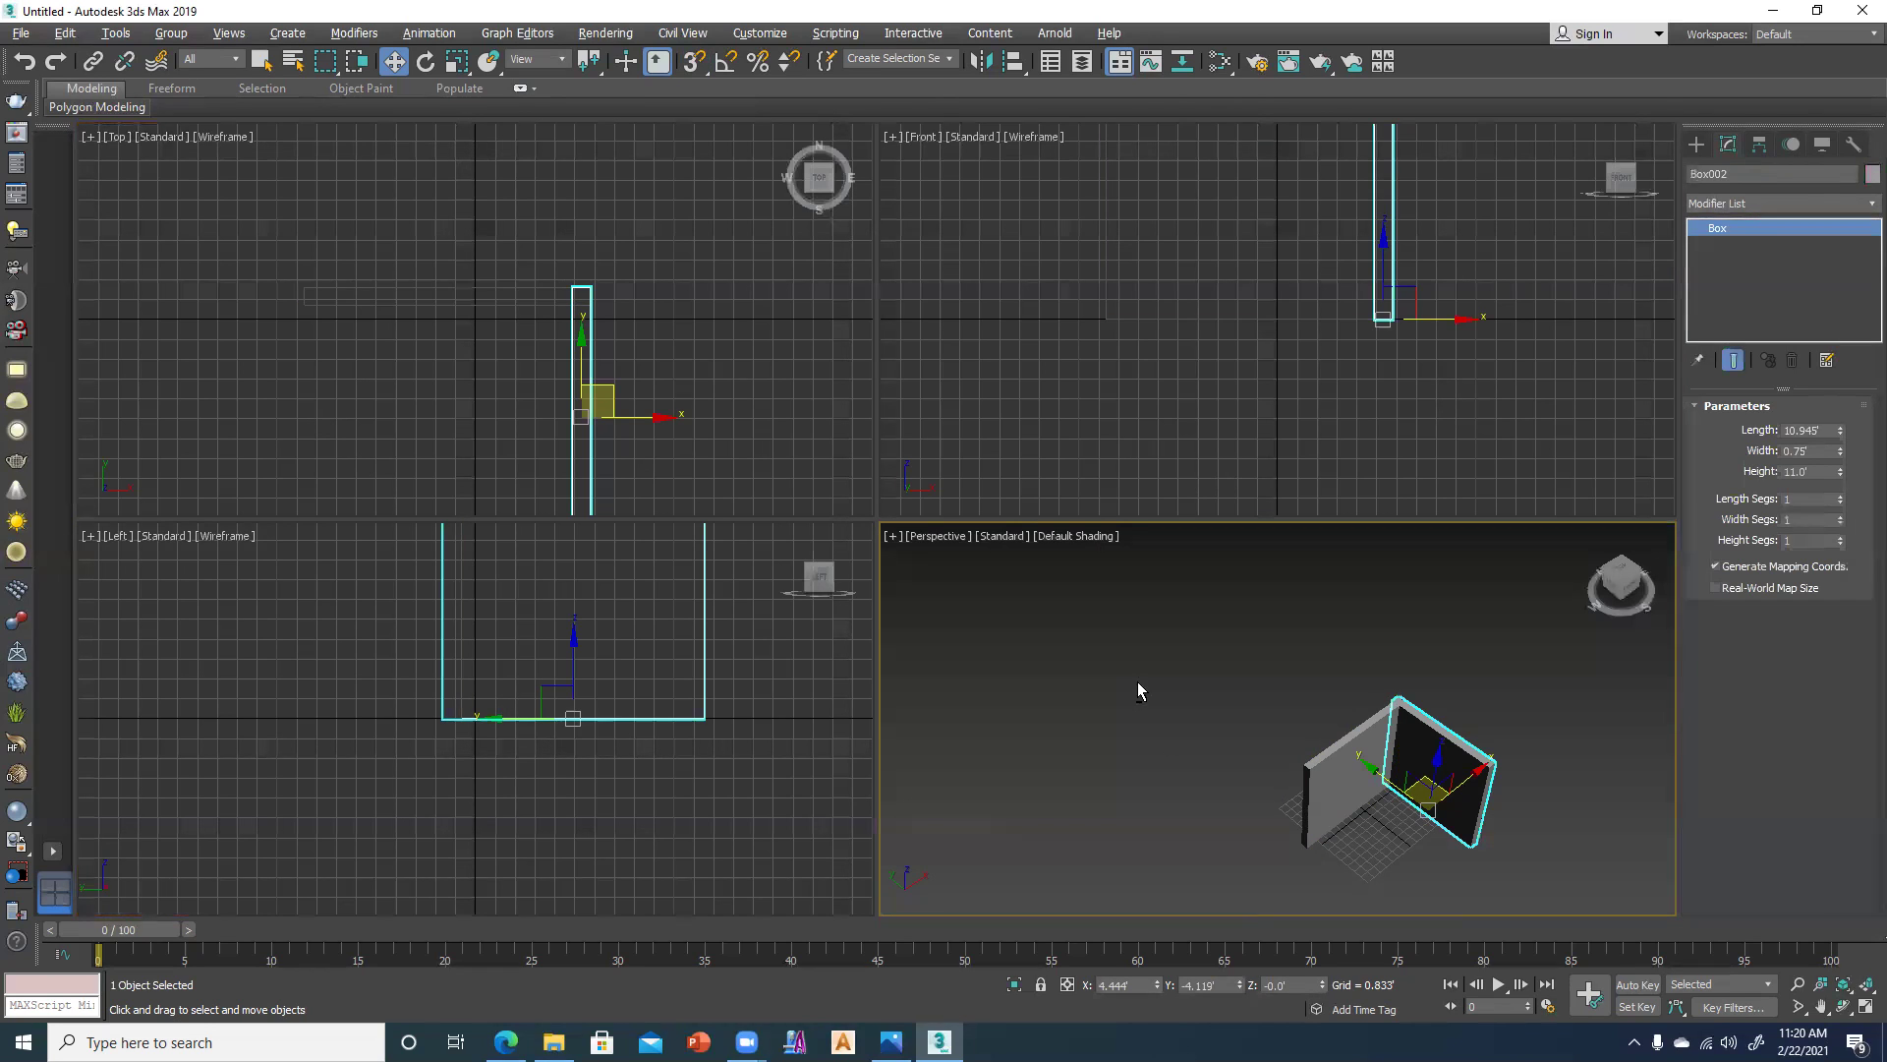
key("alt+w")
mouse_move(897, 658)
middle_mouse_down("alt")
mouse_move(897, 704)
mouse_move(897, 666)
mouse_move(927, 640)
mouse_move(916, 670)
mouse_move(900, 661)
middle_mouse_up("alt")
key("z")
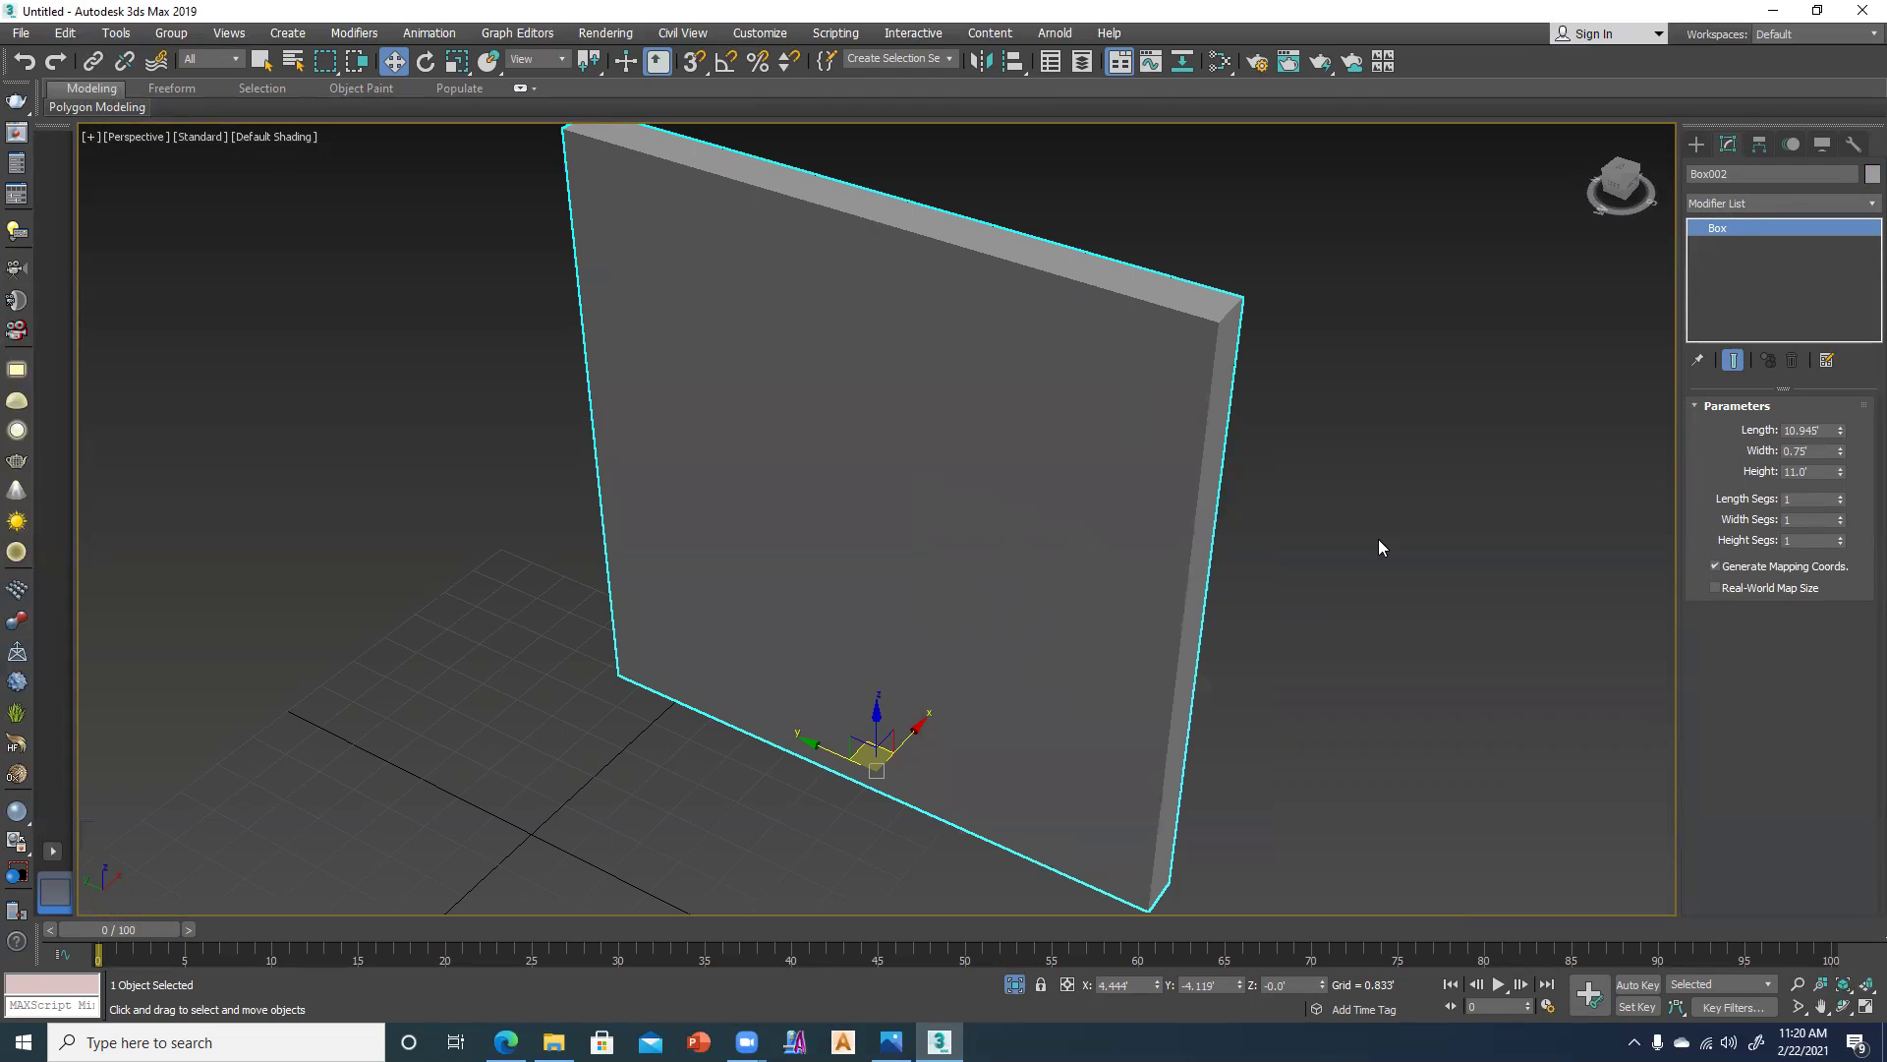
right_click(1300, 559)
left_click(1367, 381)
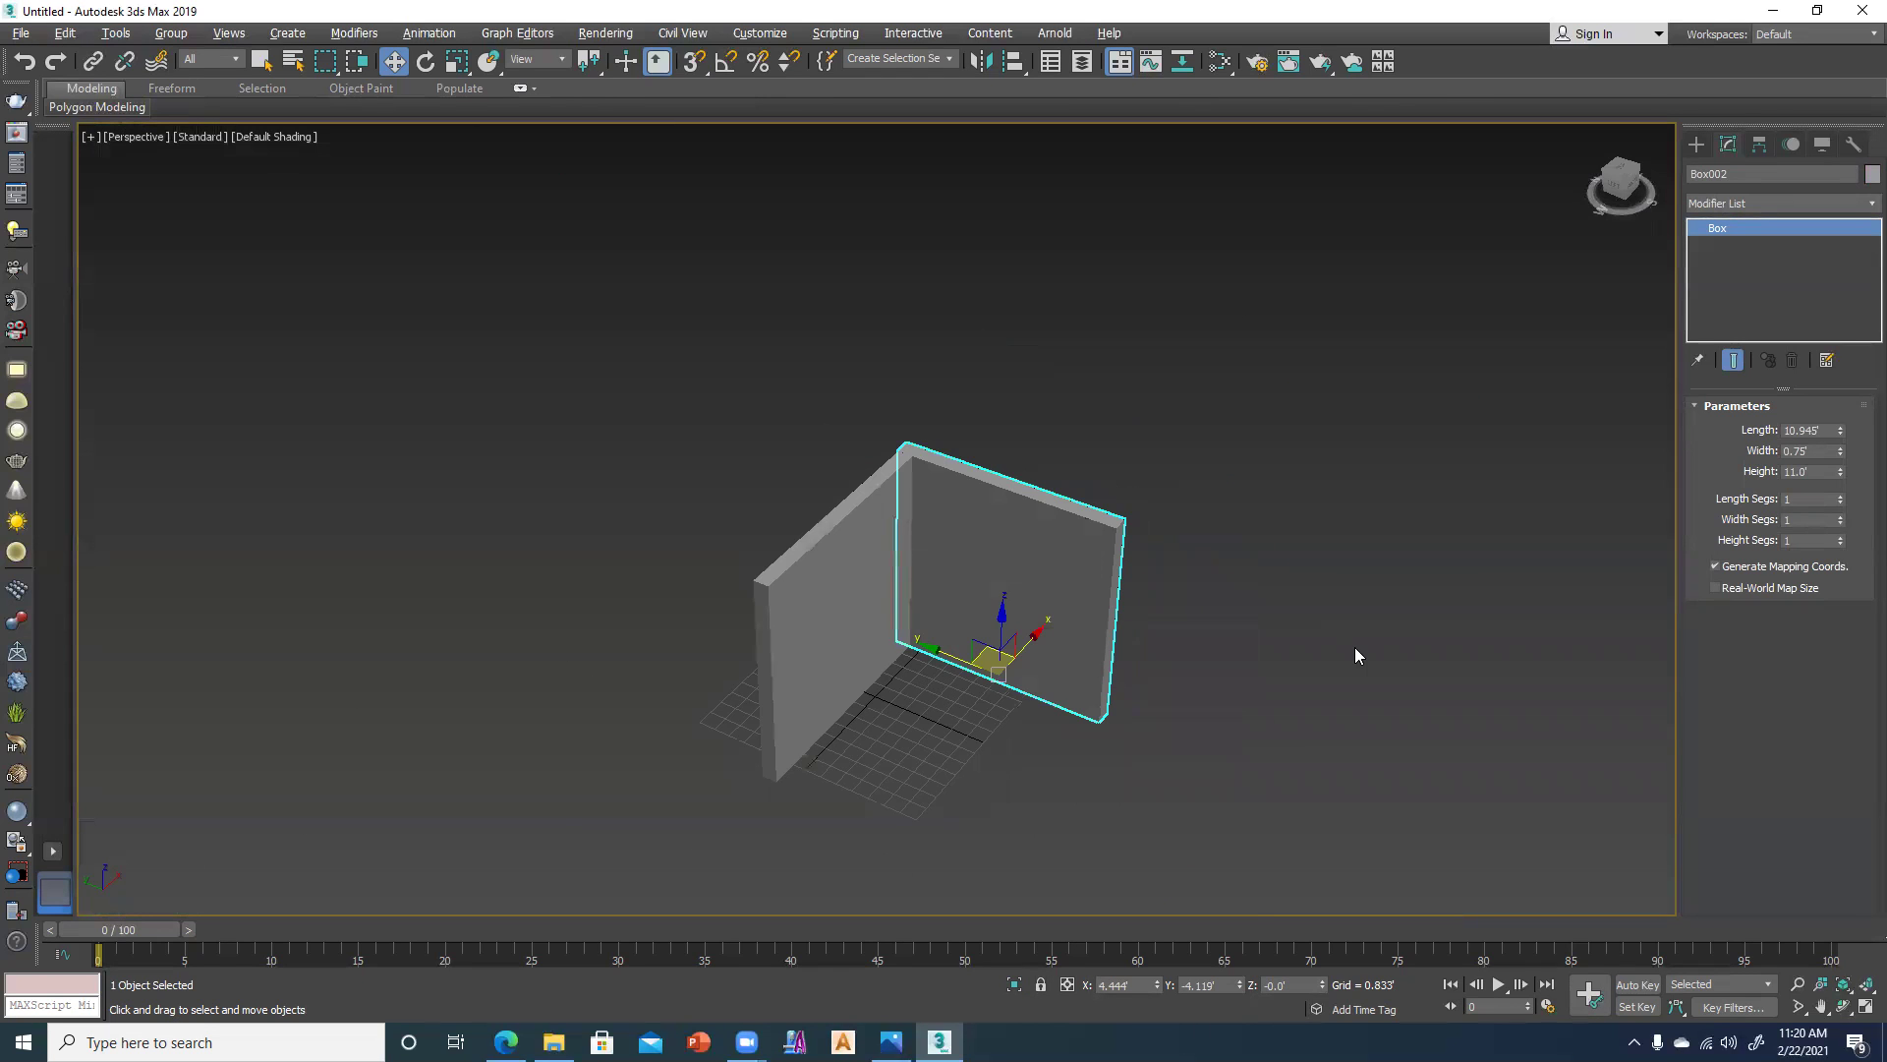
key("alt+Tab")
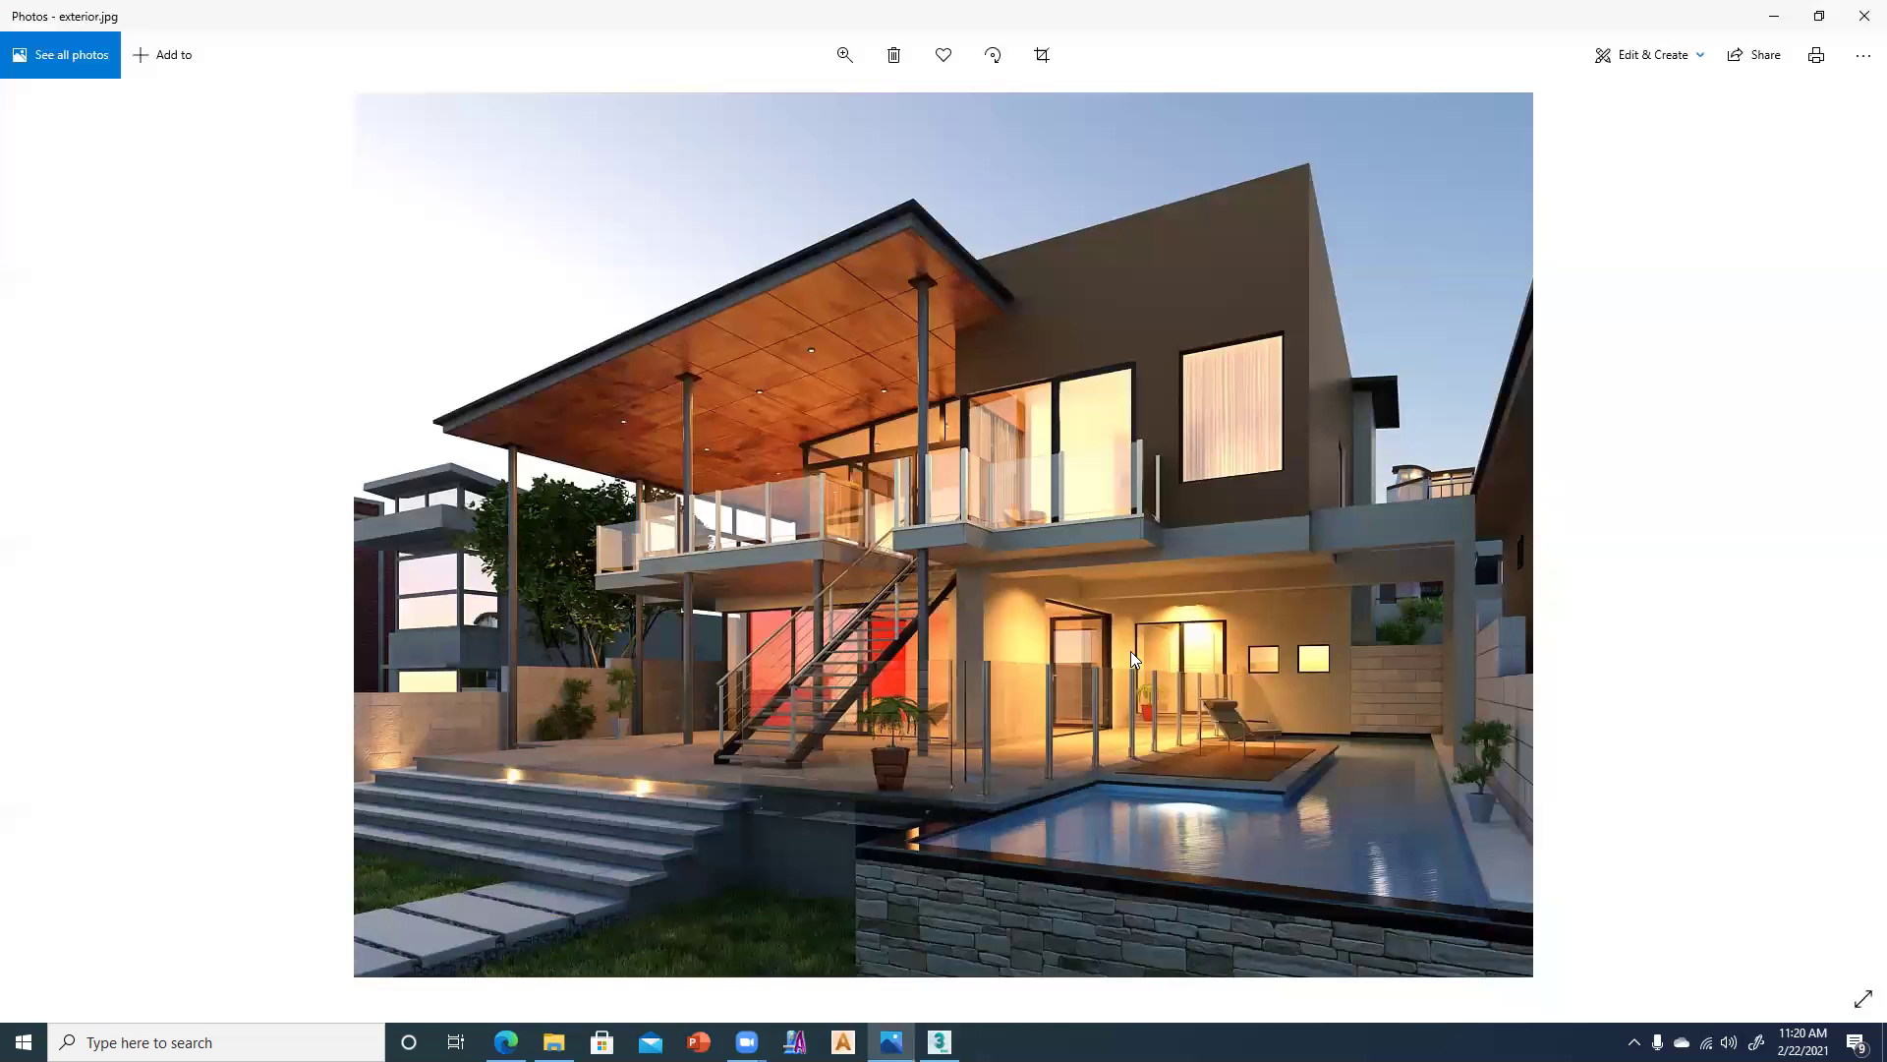
key("alt+Tab")
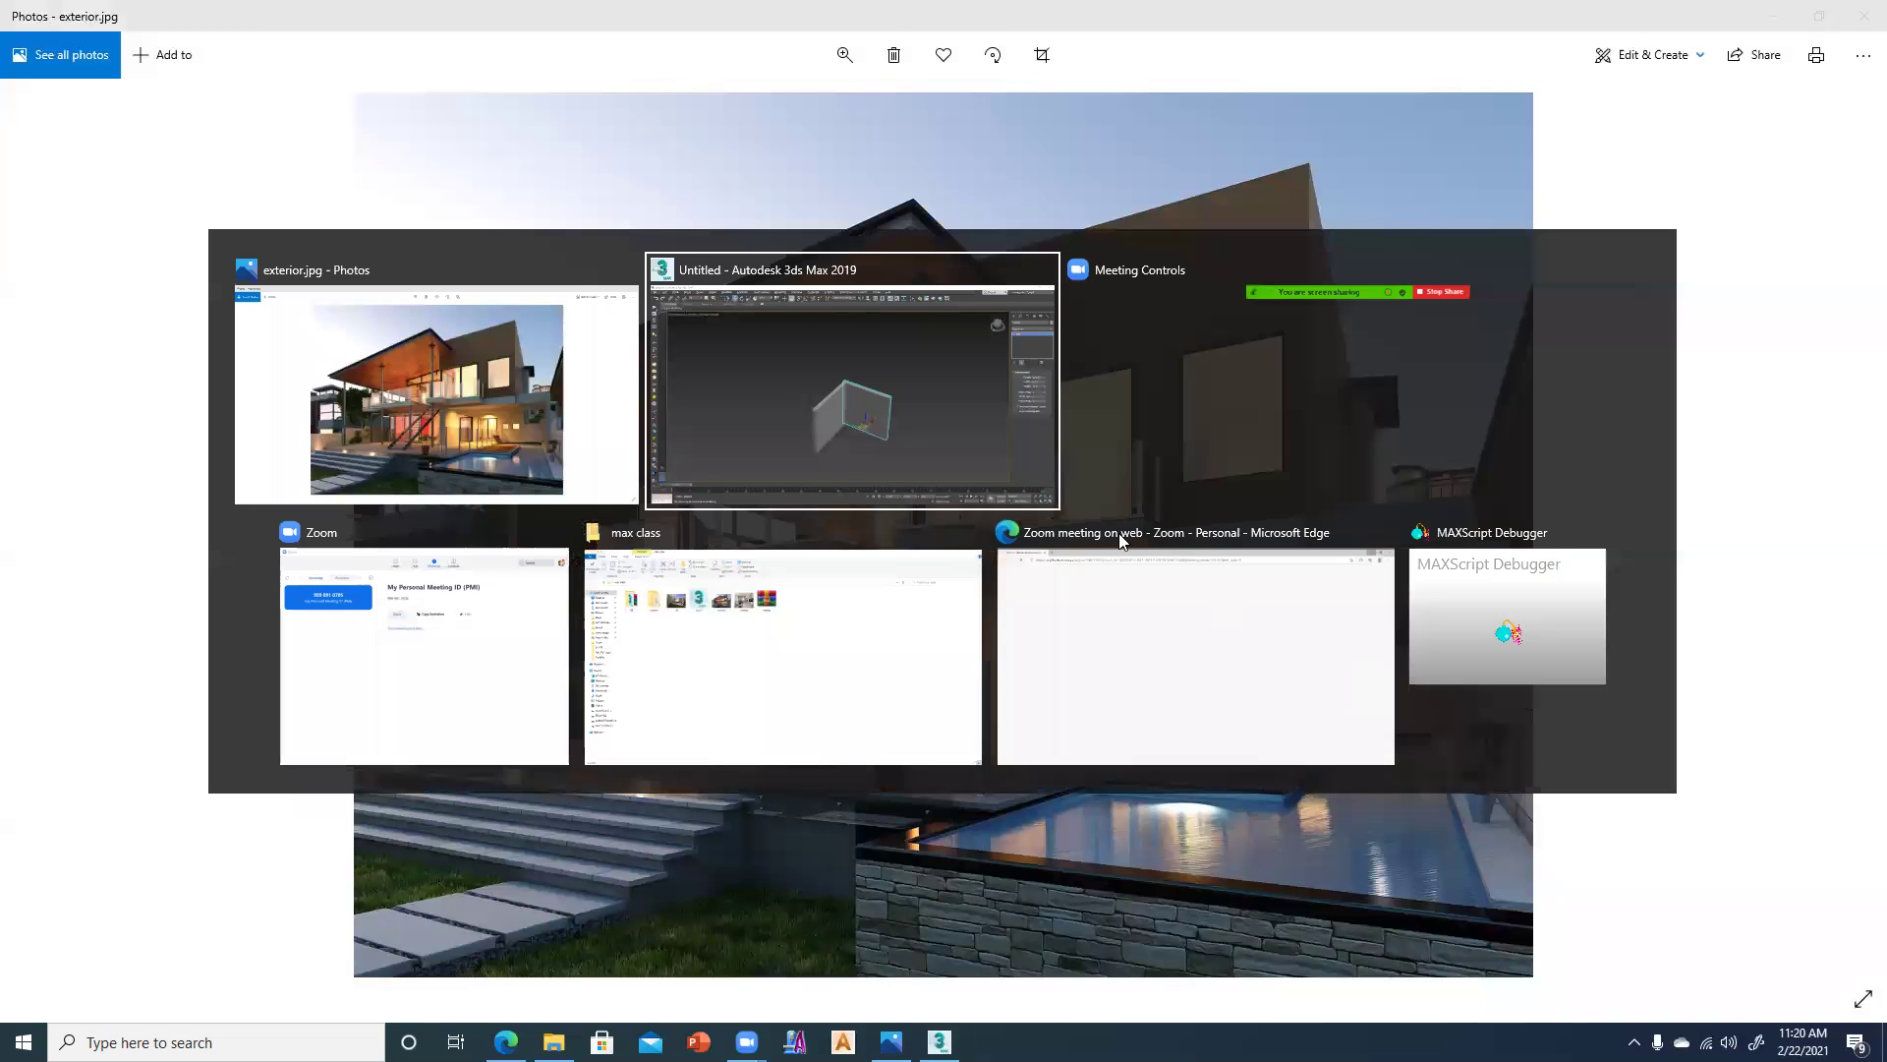
Turn on Edged Faces, convert wall Box002 to Editable Poly, and maximize the Left view.
key("F4")
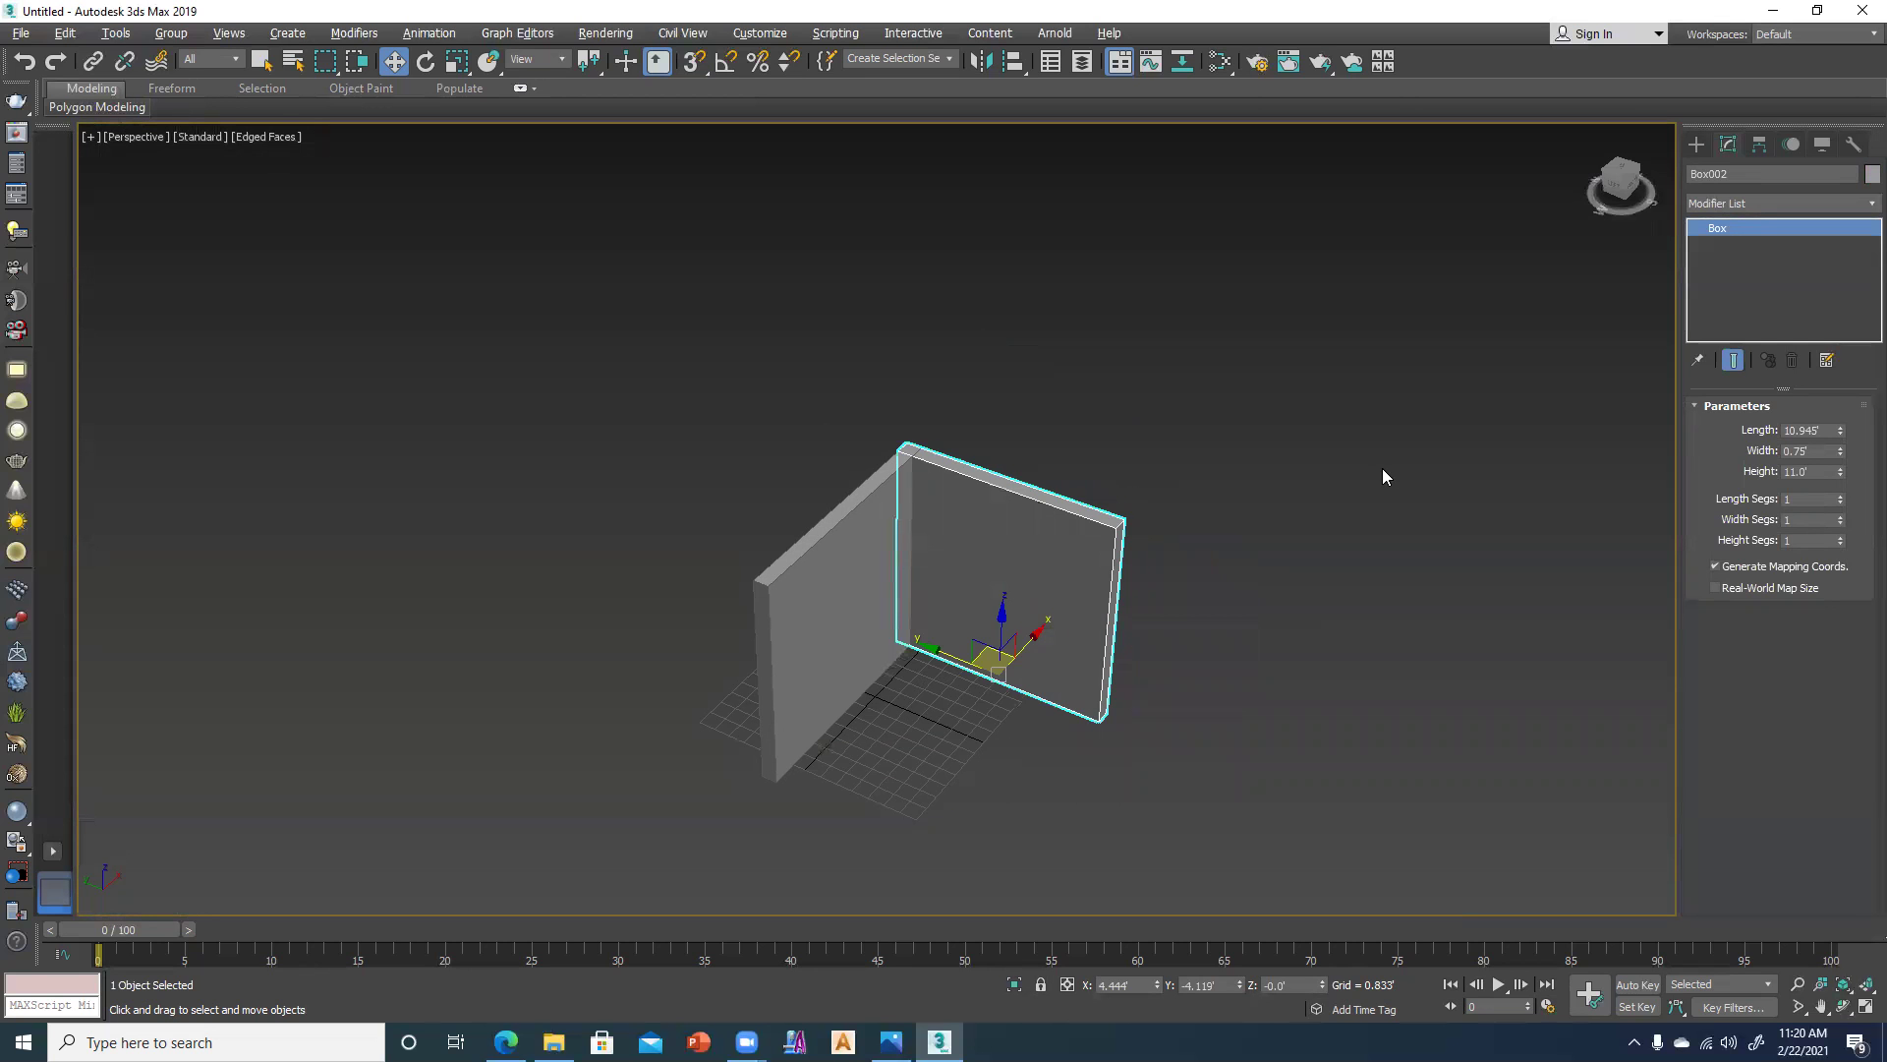
right_click(1053, 539)
mouse_move(1091, 729)
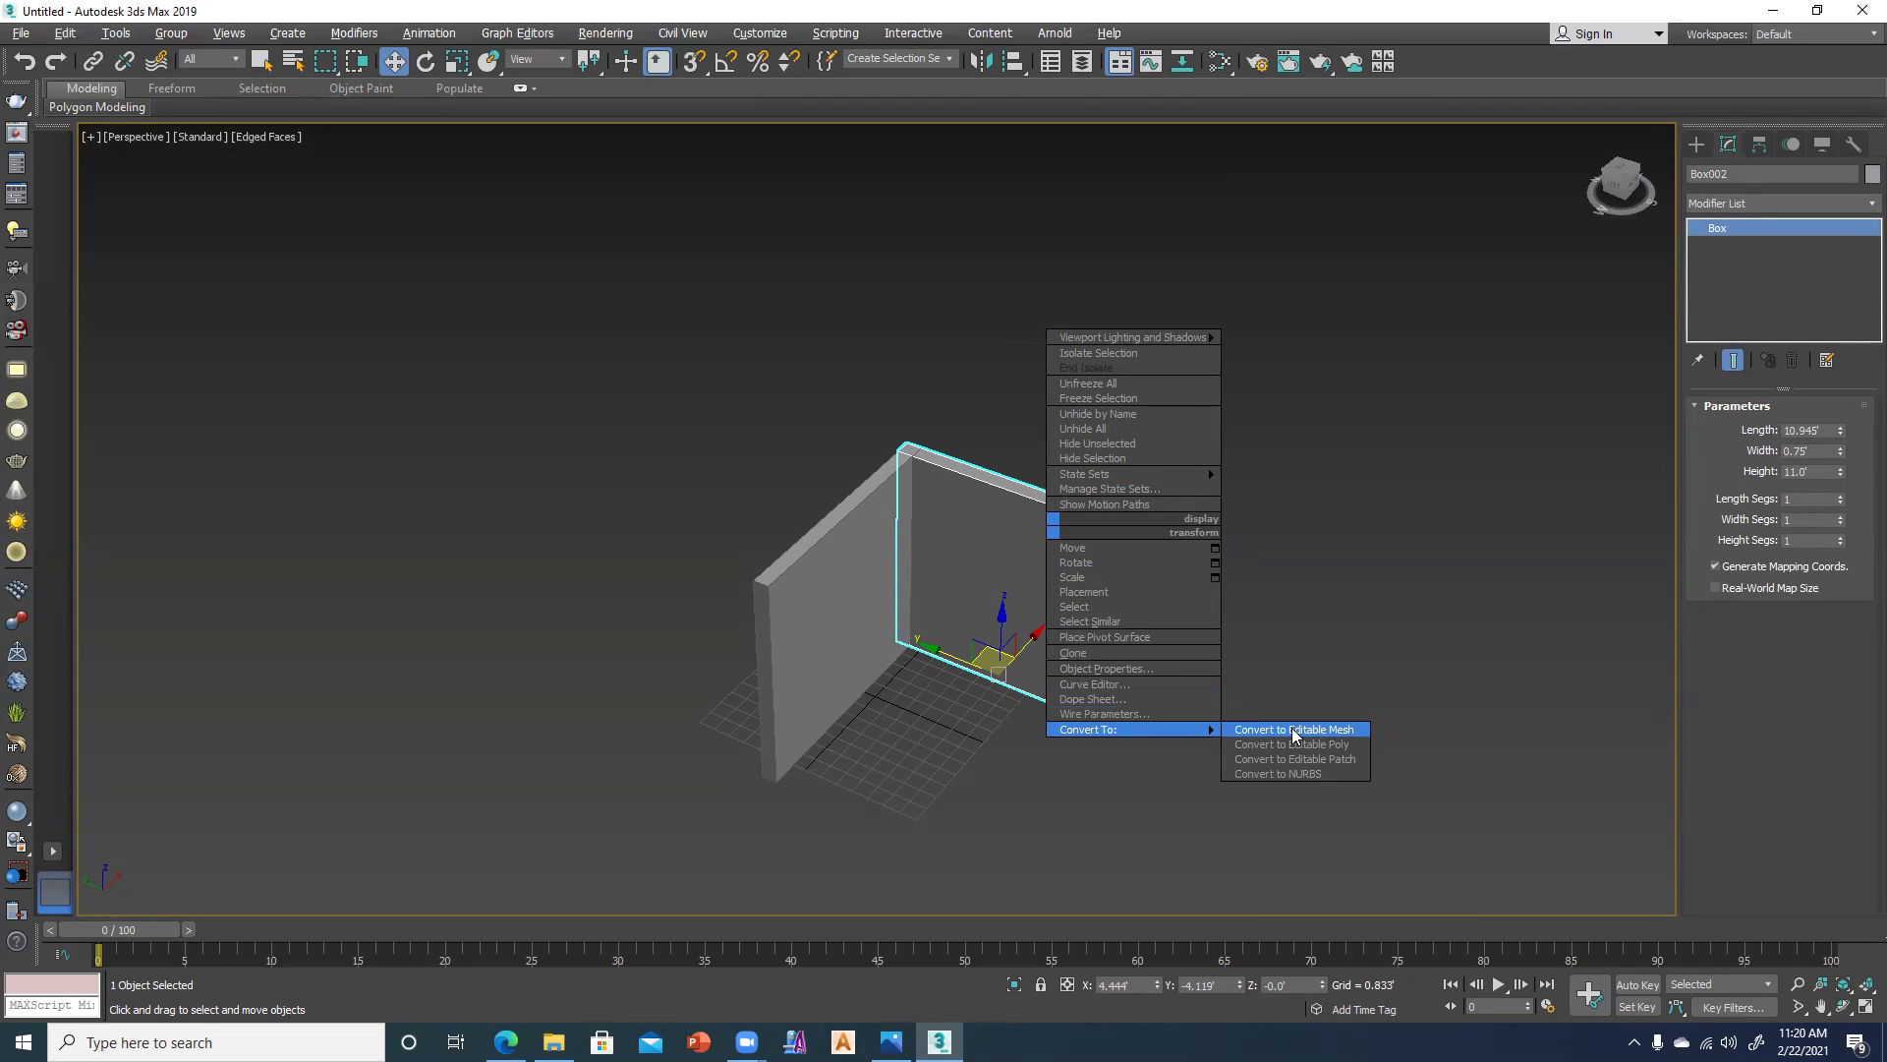
left_click(1291, 744)
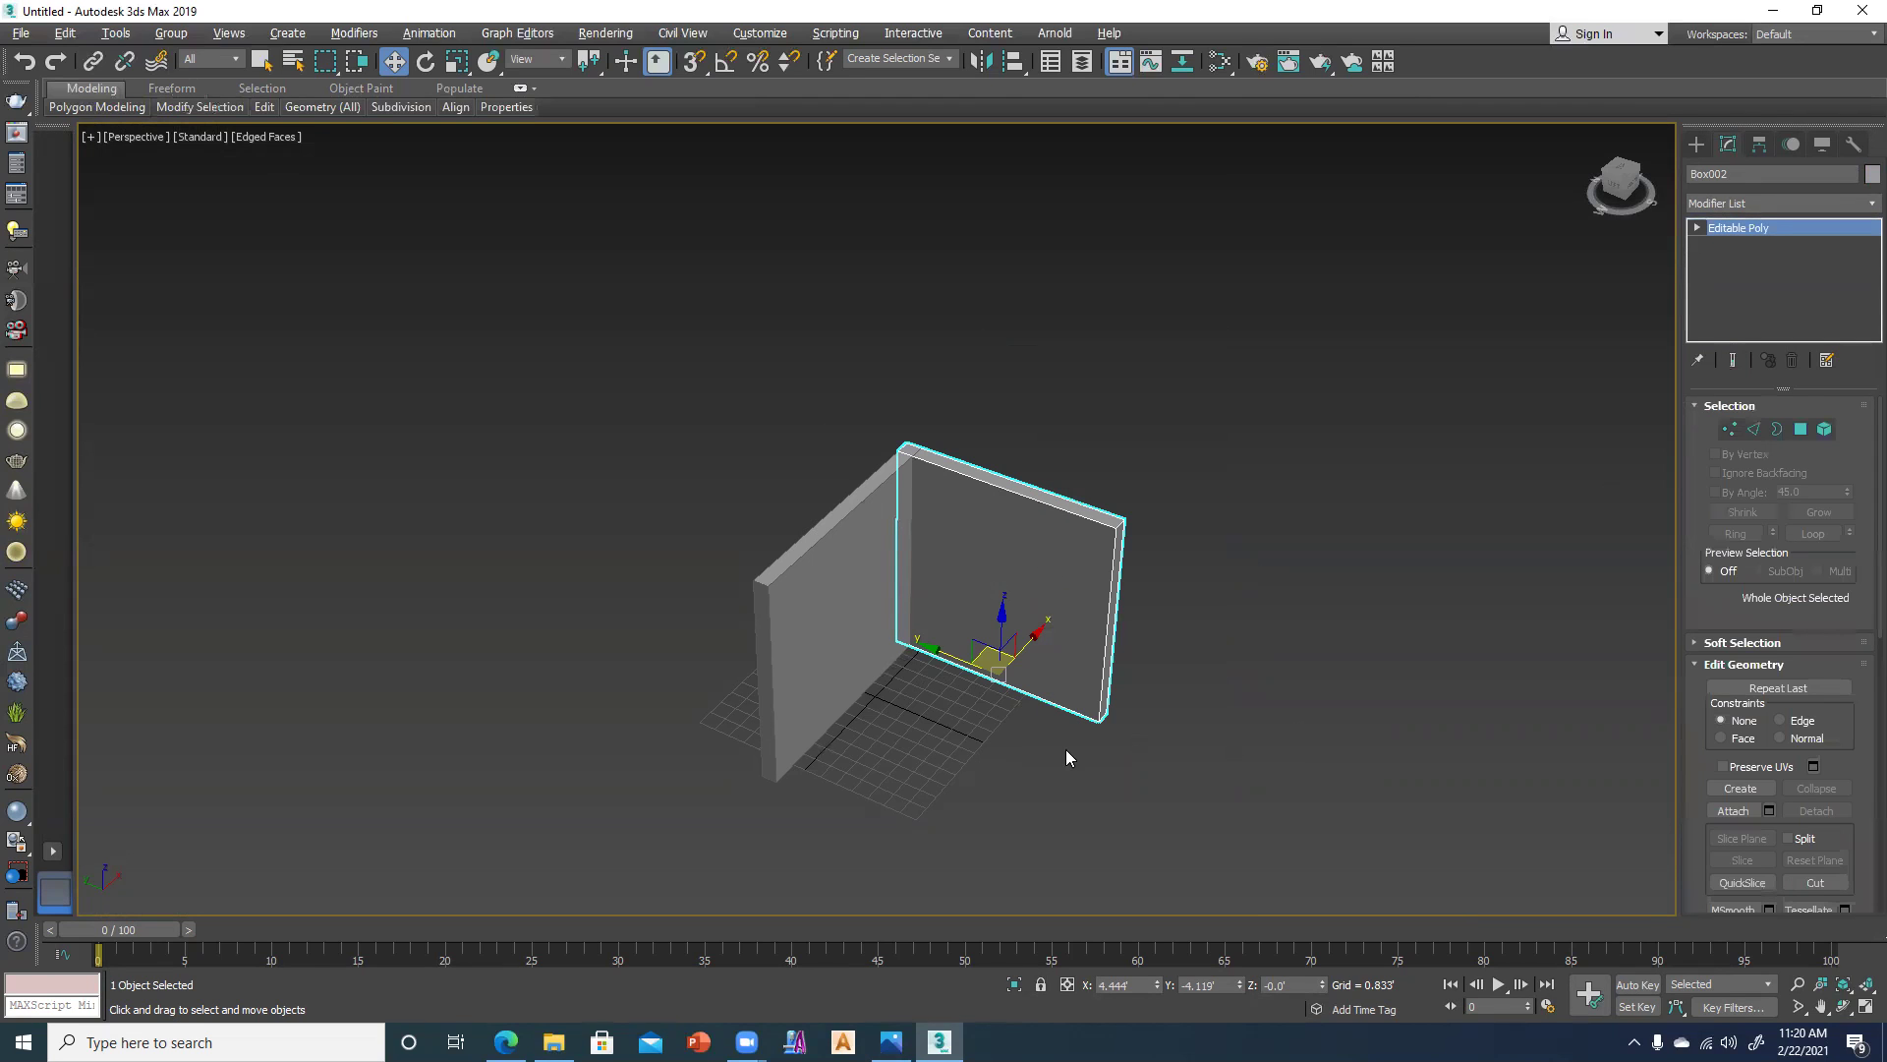
key("alt+w")
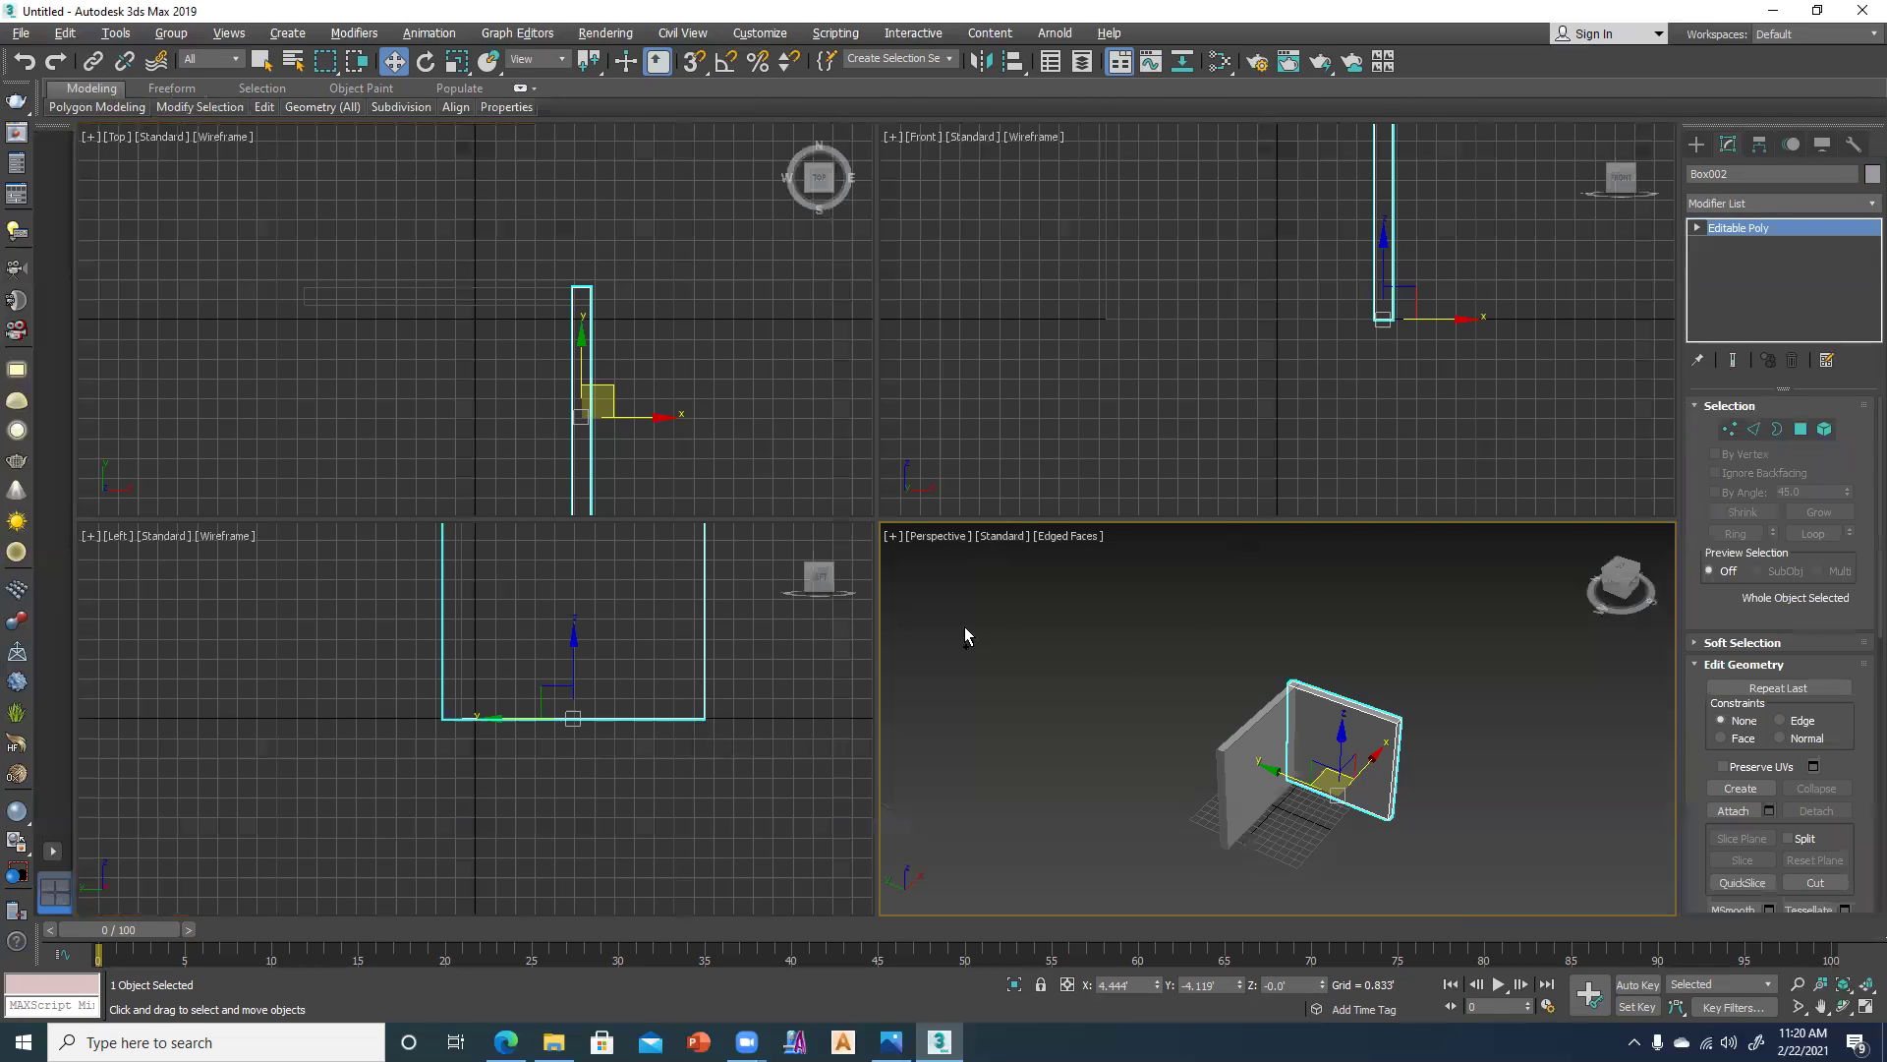
key("l")
key("alt+w")
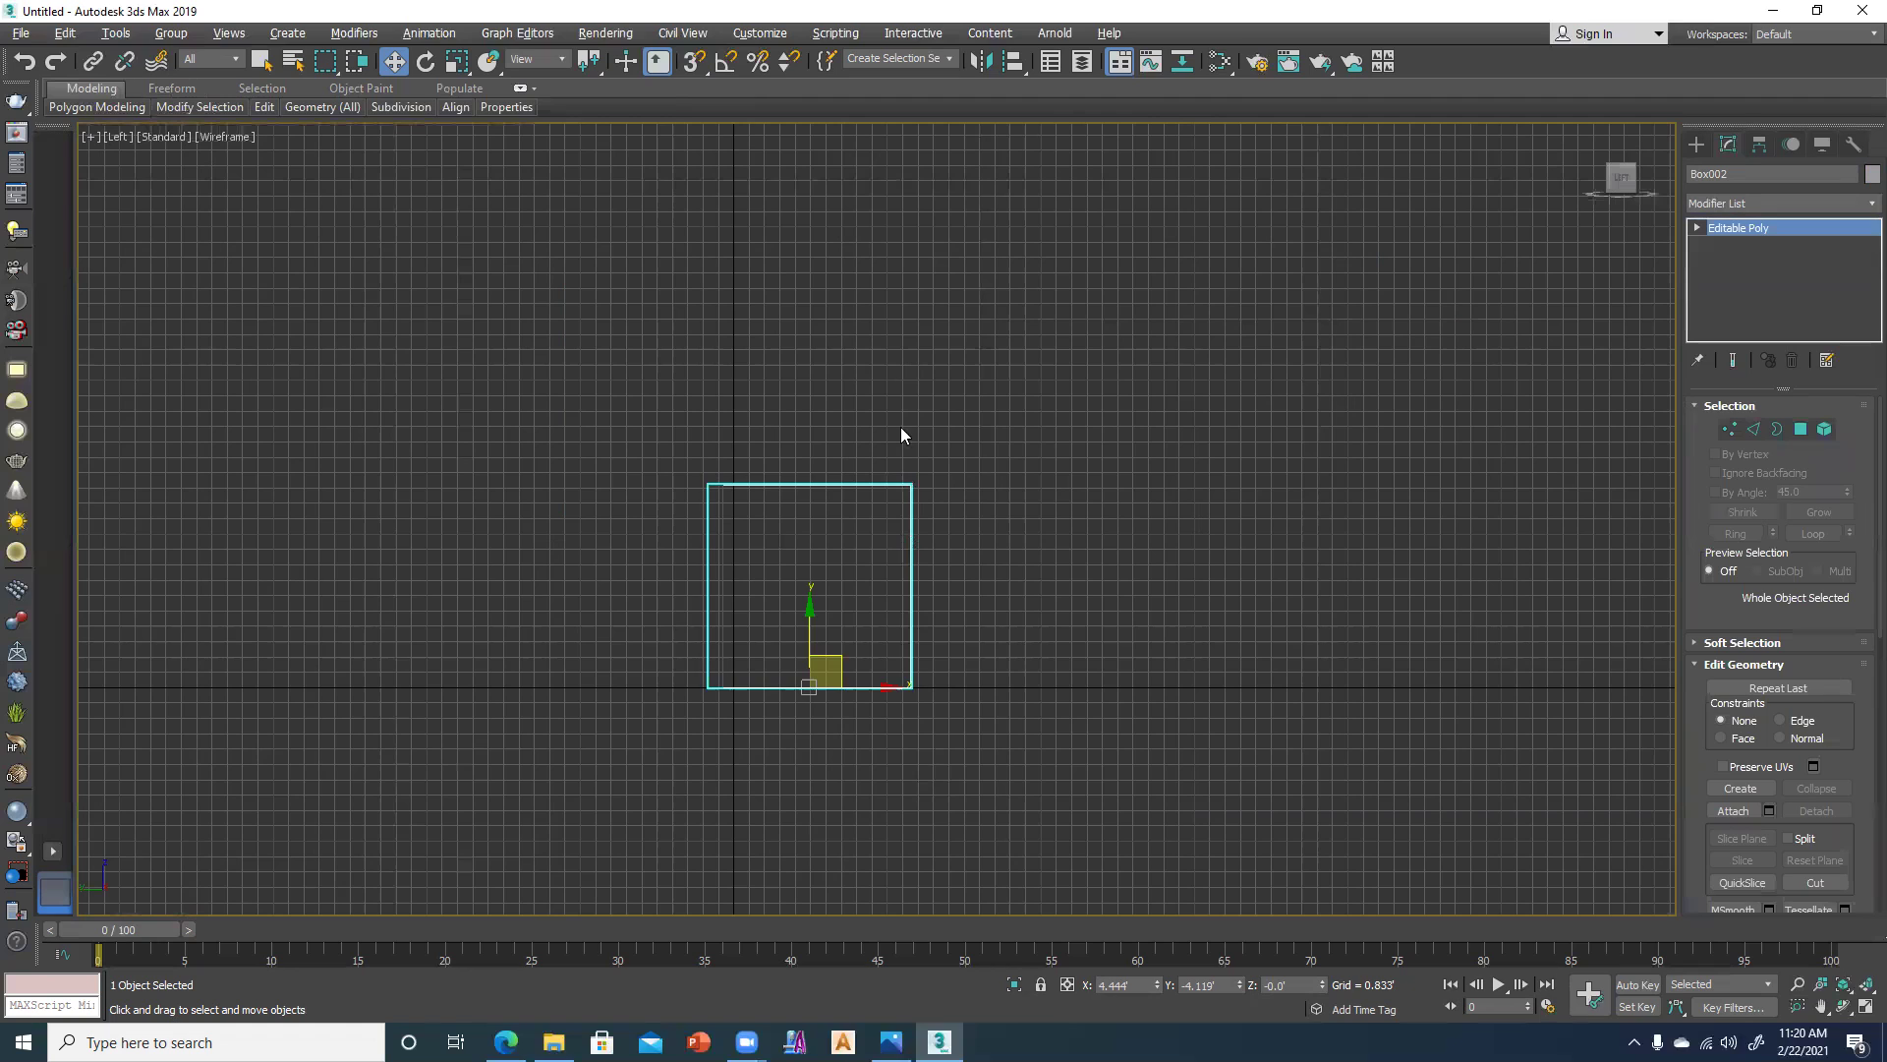
Enter vertex level on Box002 and orbit the Perspective view around its top corner vertex.
key("1")
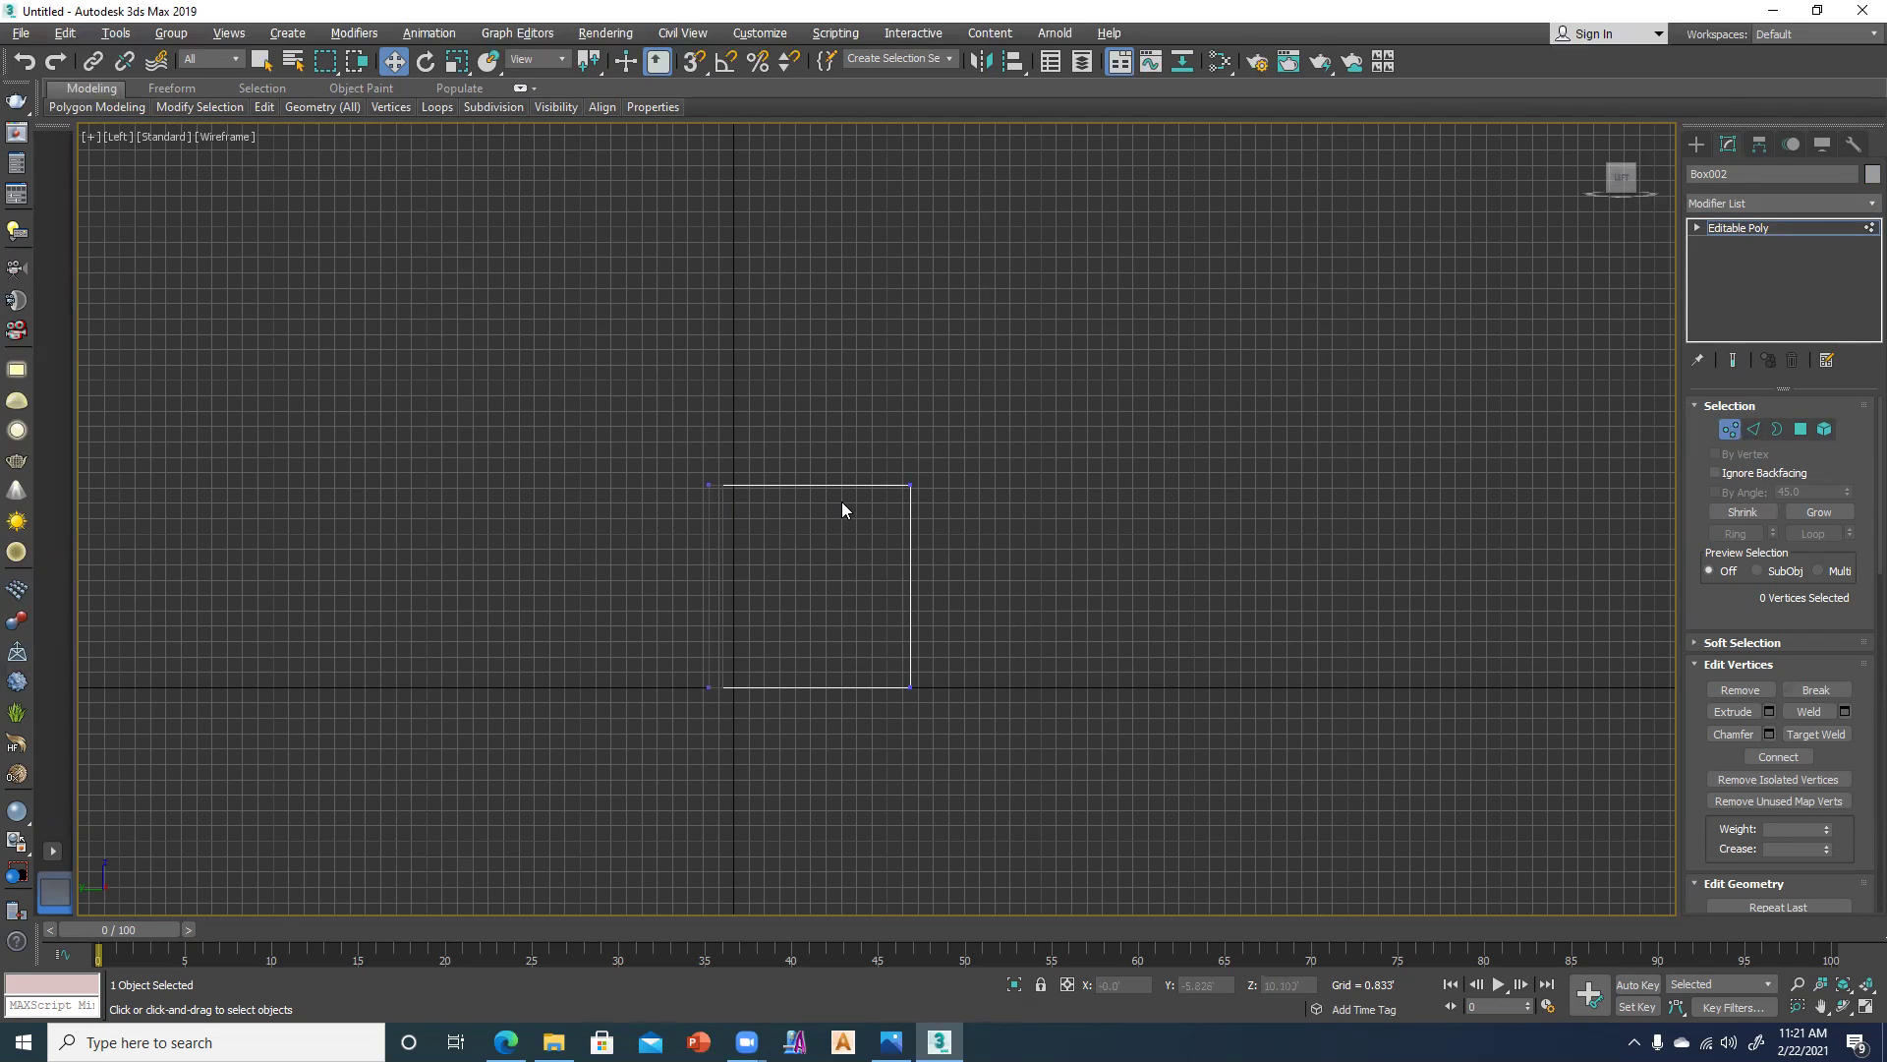
key("alt+w")
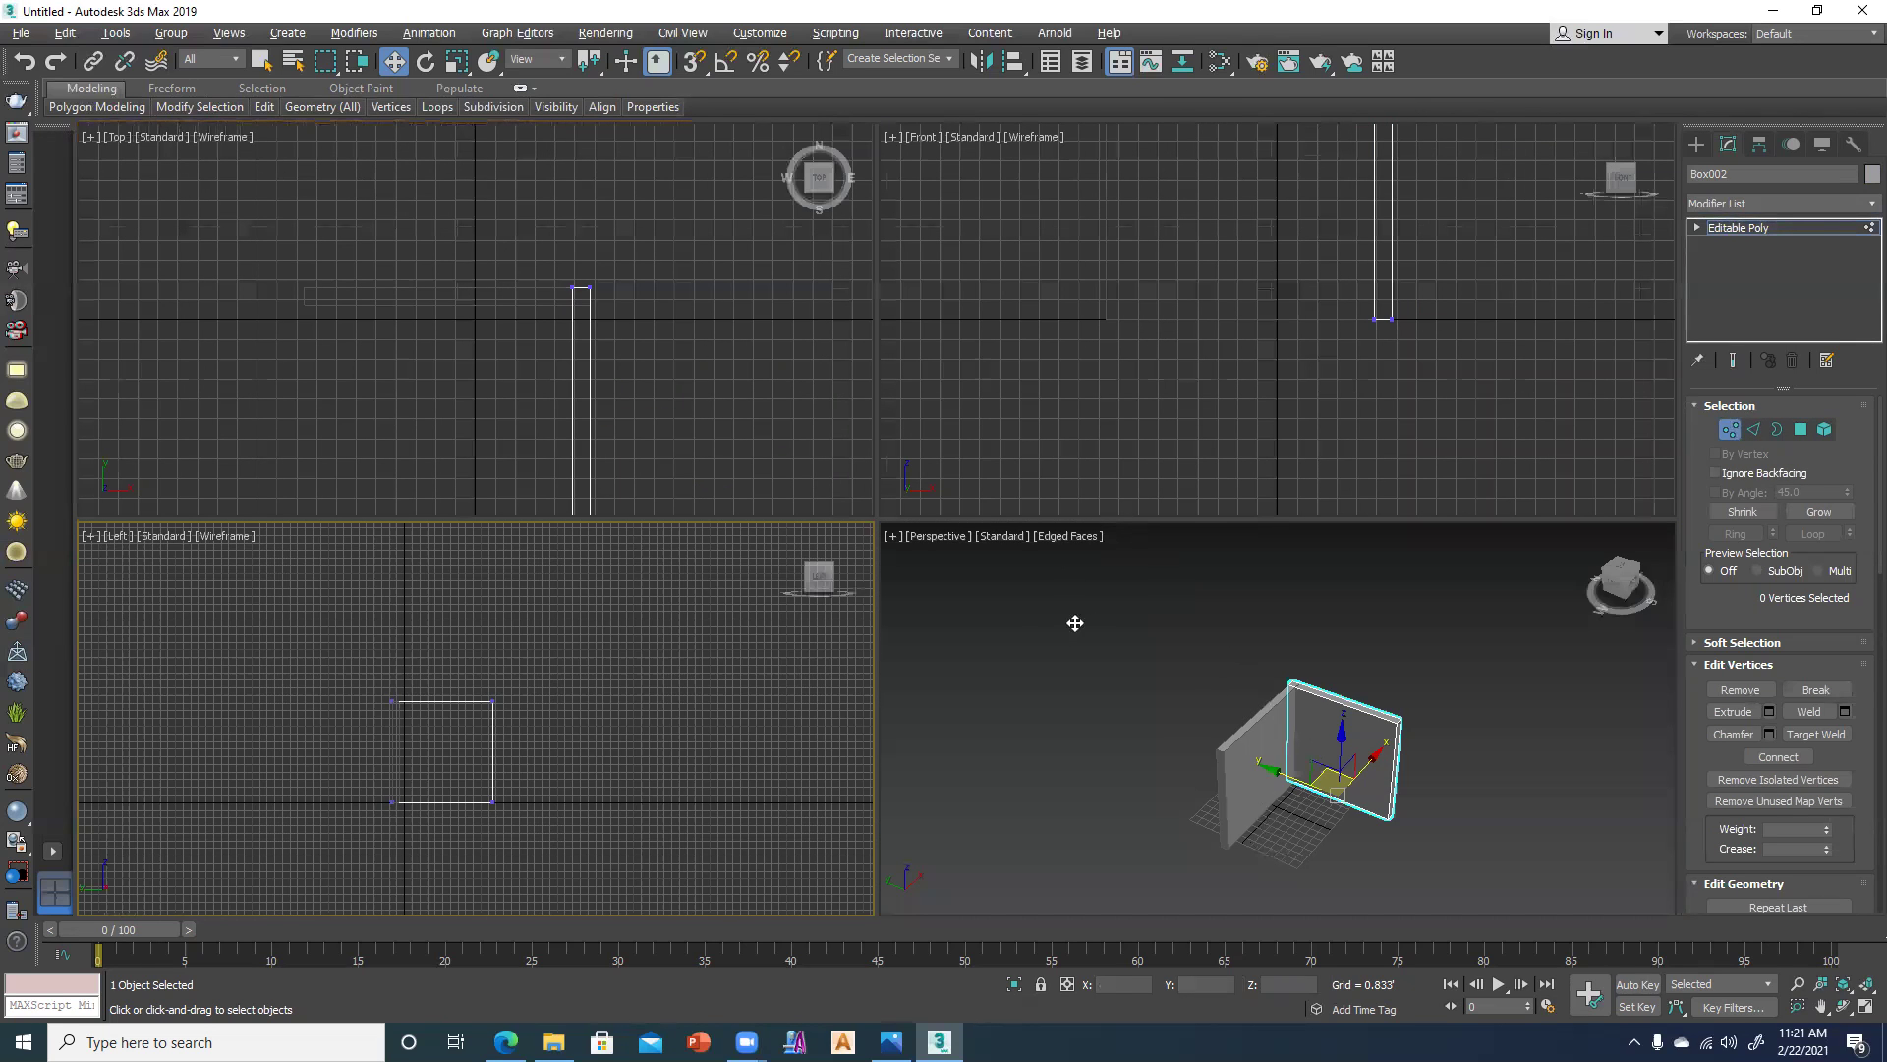
key("alt+w")
scroll(924, 696, "up", 10)
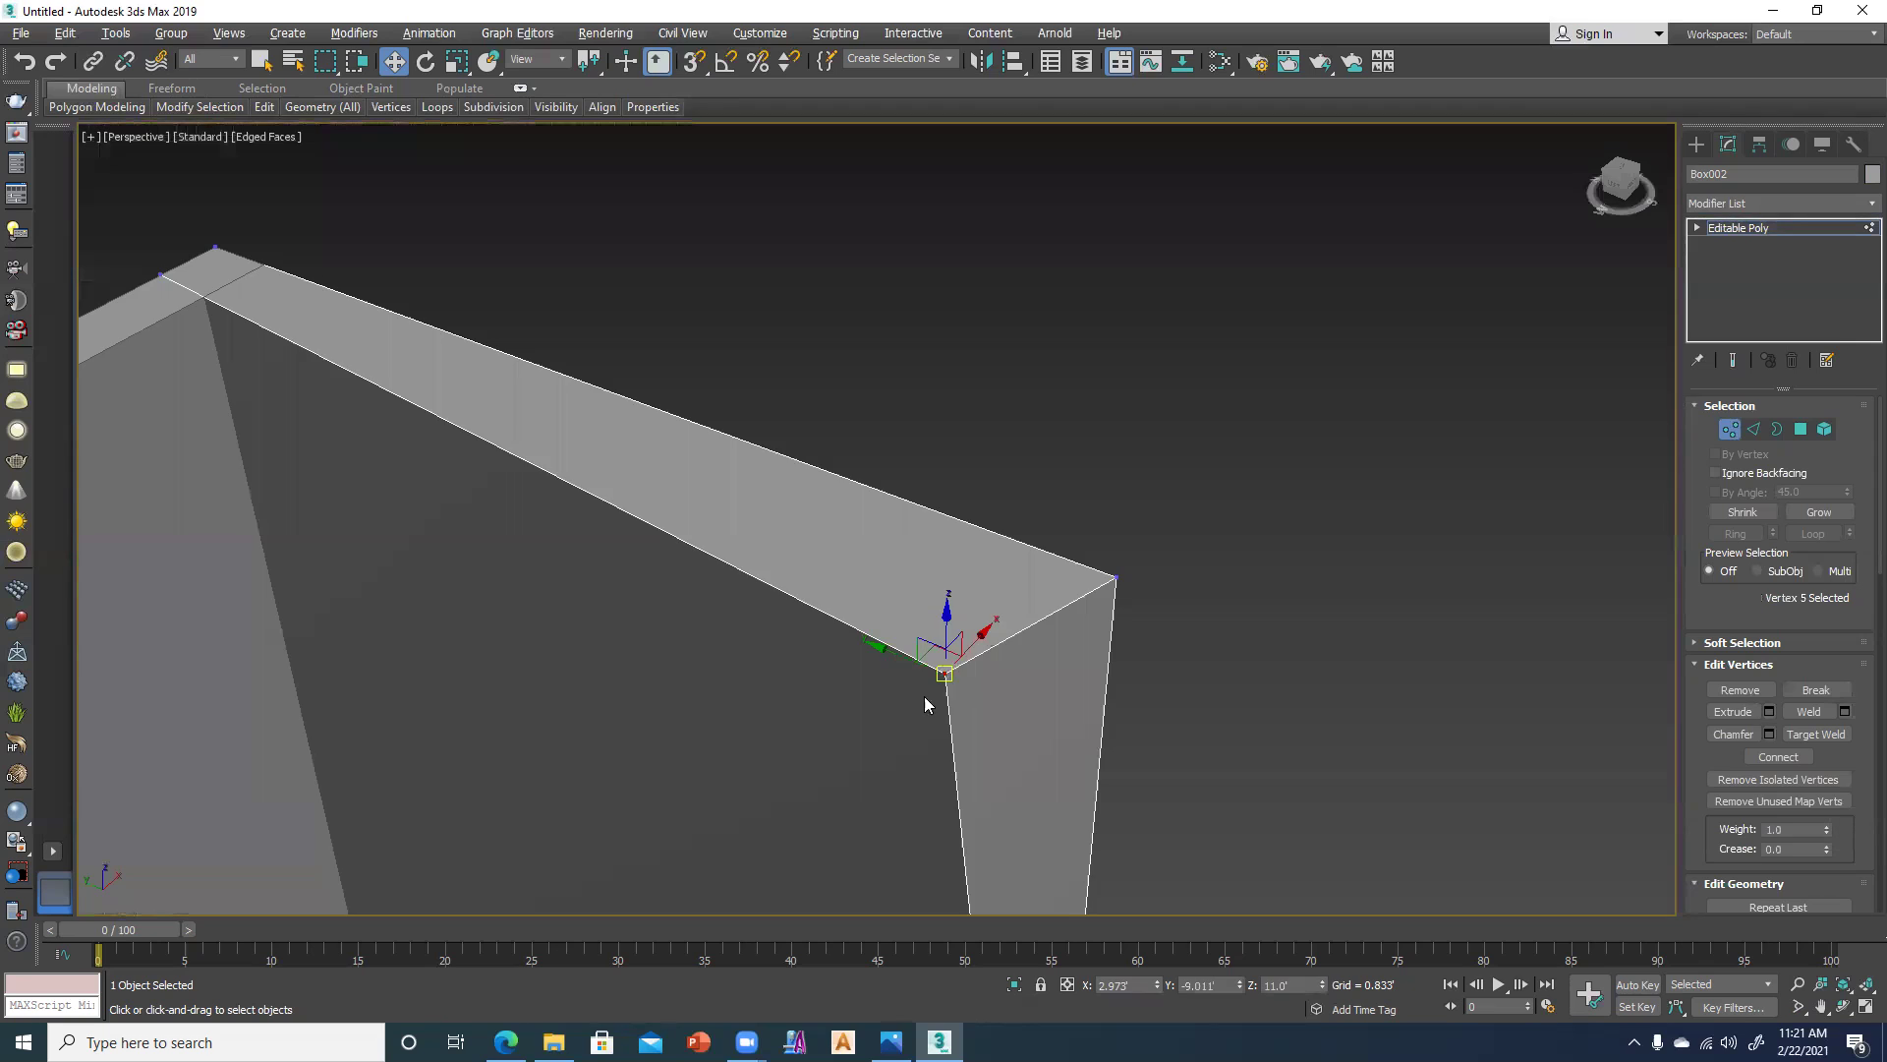
middle_click_drag(924, 696, 916, 645, "alt")
mouse_move(877, 747)
middle_mouse_down("alt")
mouse_move(876, 688)
mouse_move(926, 747)
middle_mouse_up("alt")
scroll(880, 694, "down", 3)
scroll(880, 694, "down", 5)
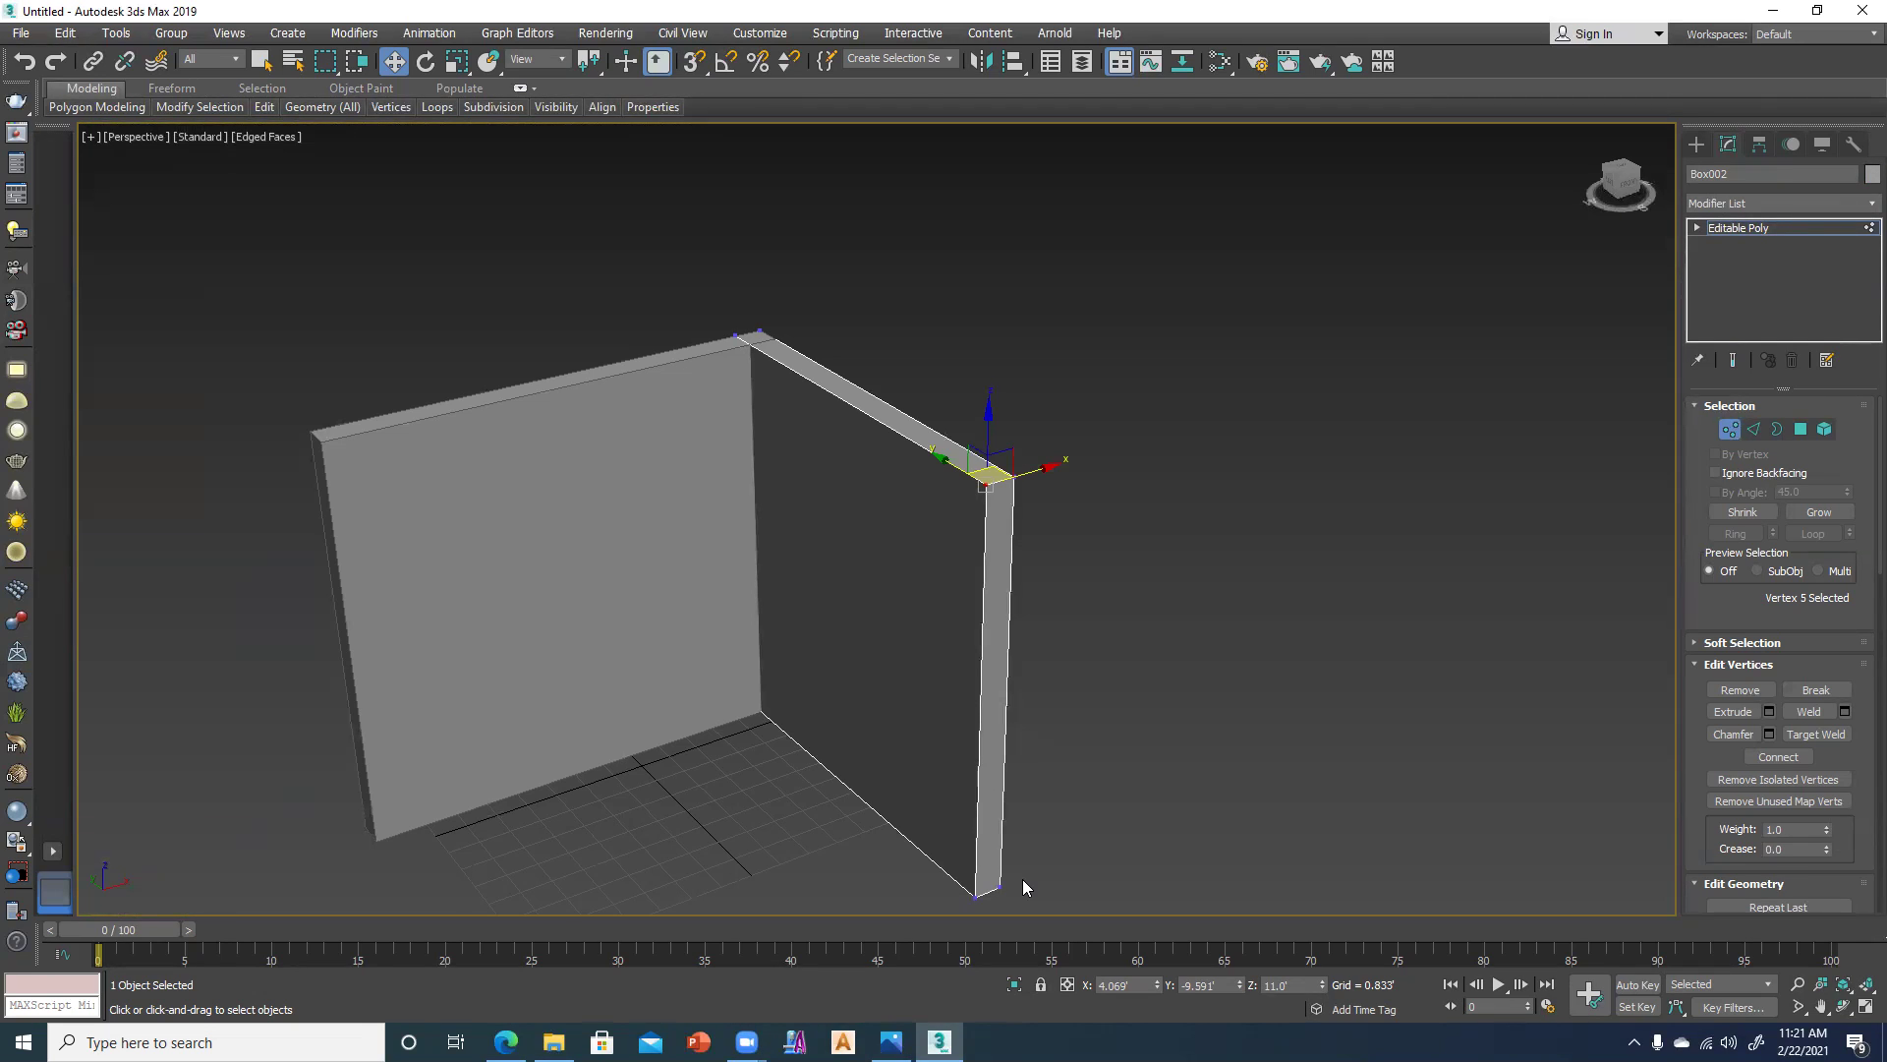
Shift Box002's top edge slightly along X at edge level.
left_click(1754, 433)
left_click(929, 455)
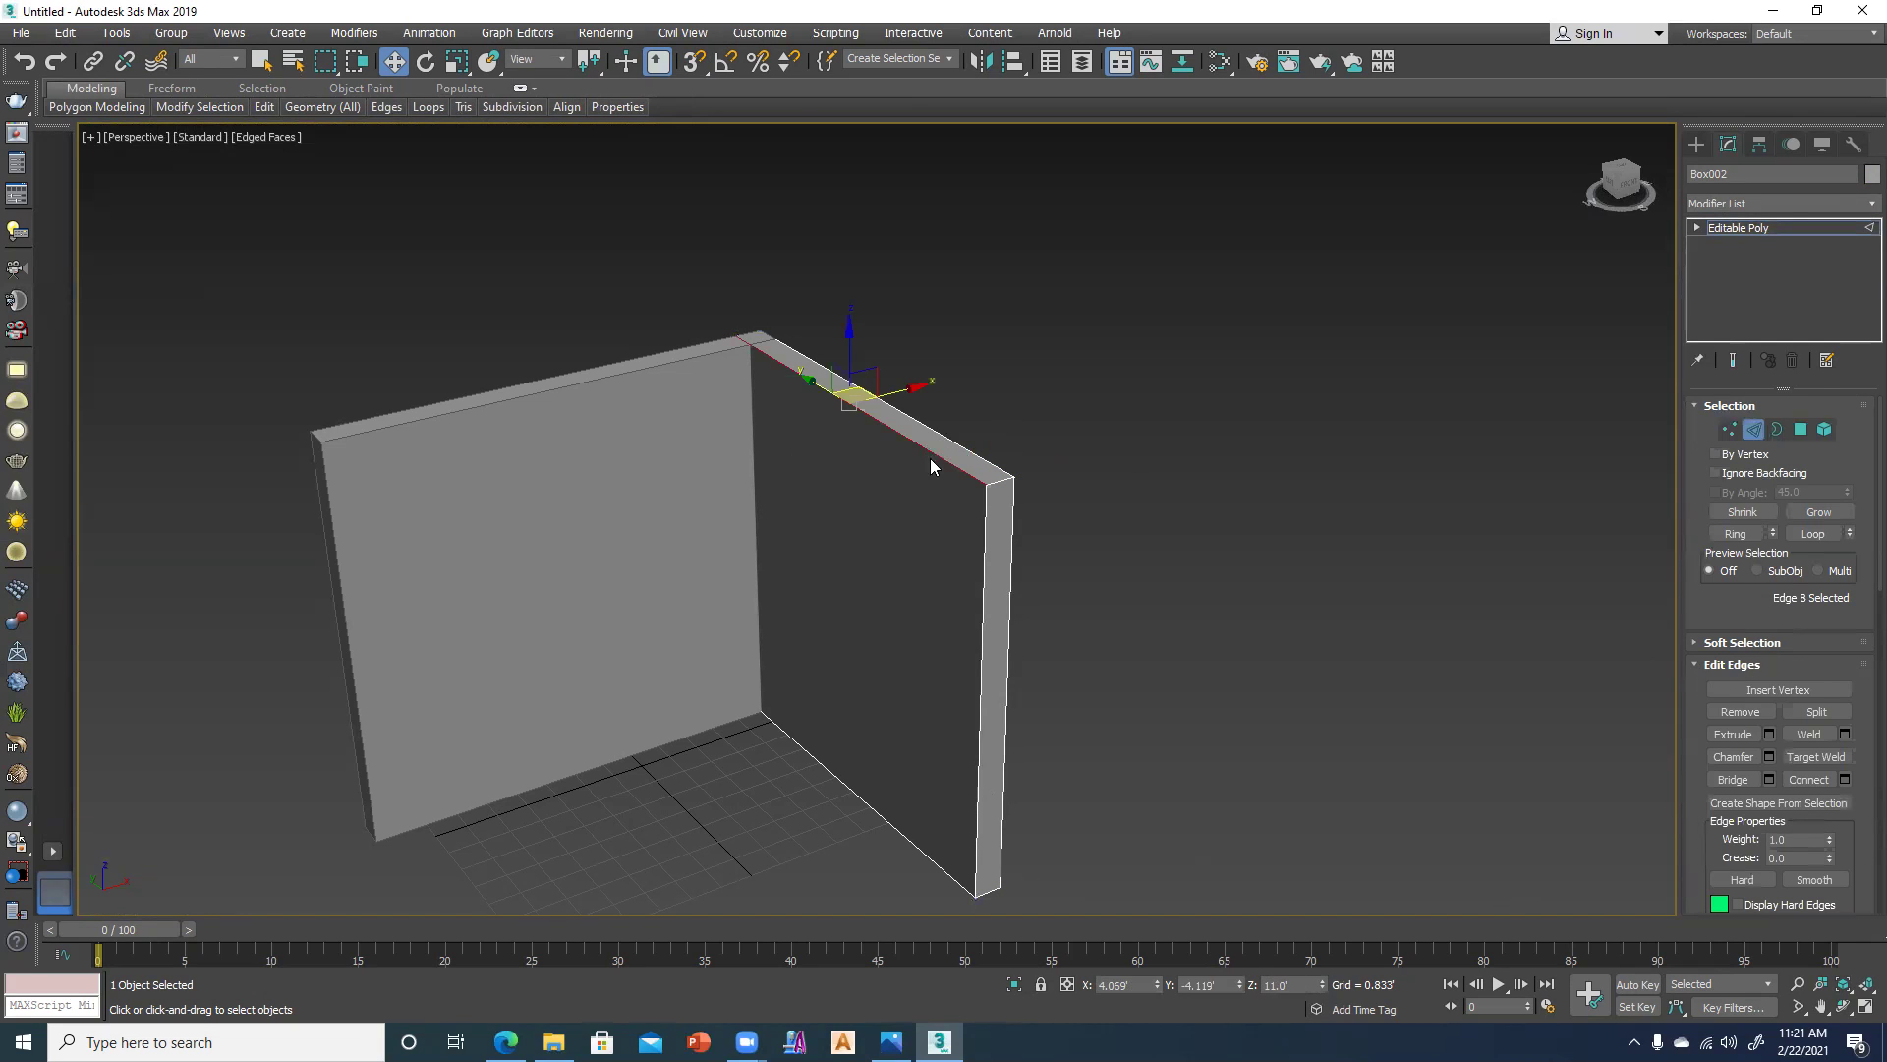
left_click_drag(907, 413, 891, 411)
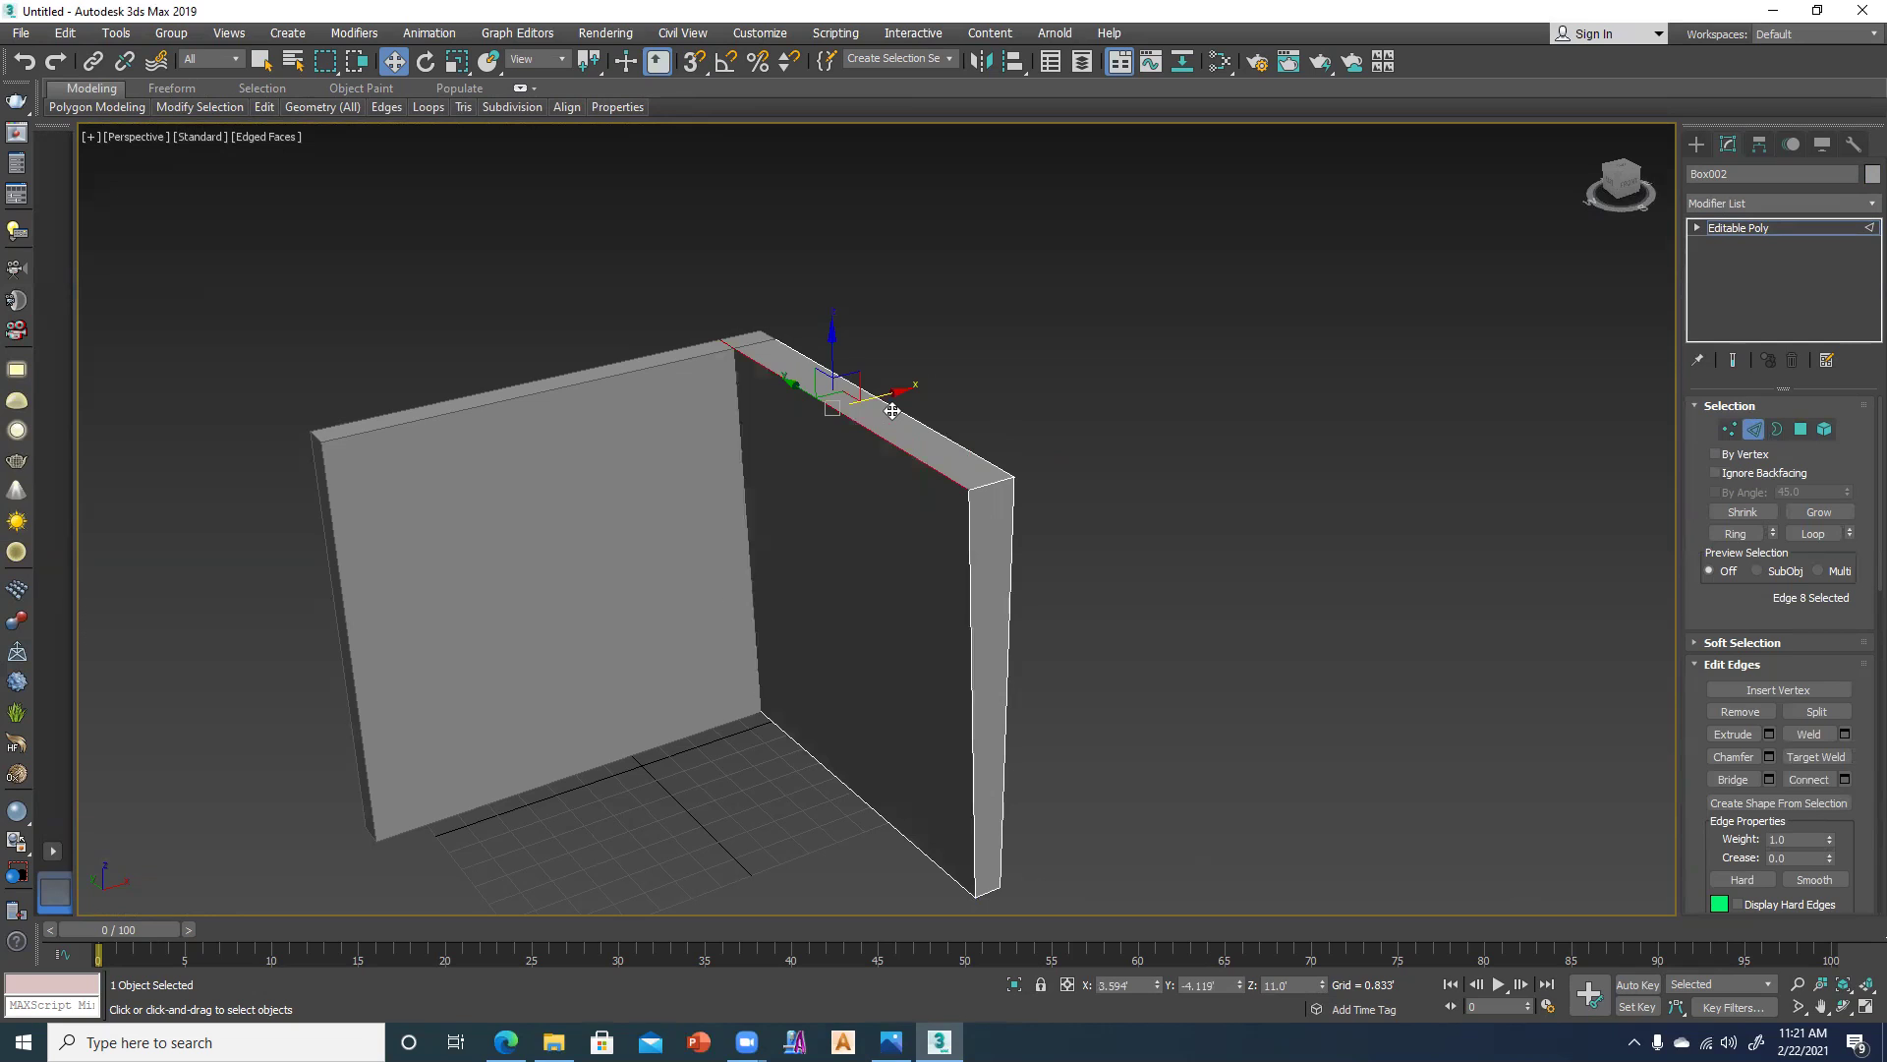
Delete the wall's thin end face at polygon level, leaving a hole.
left_click(1777, 429)
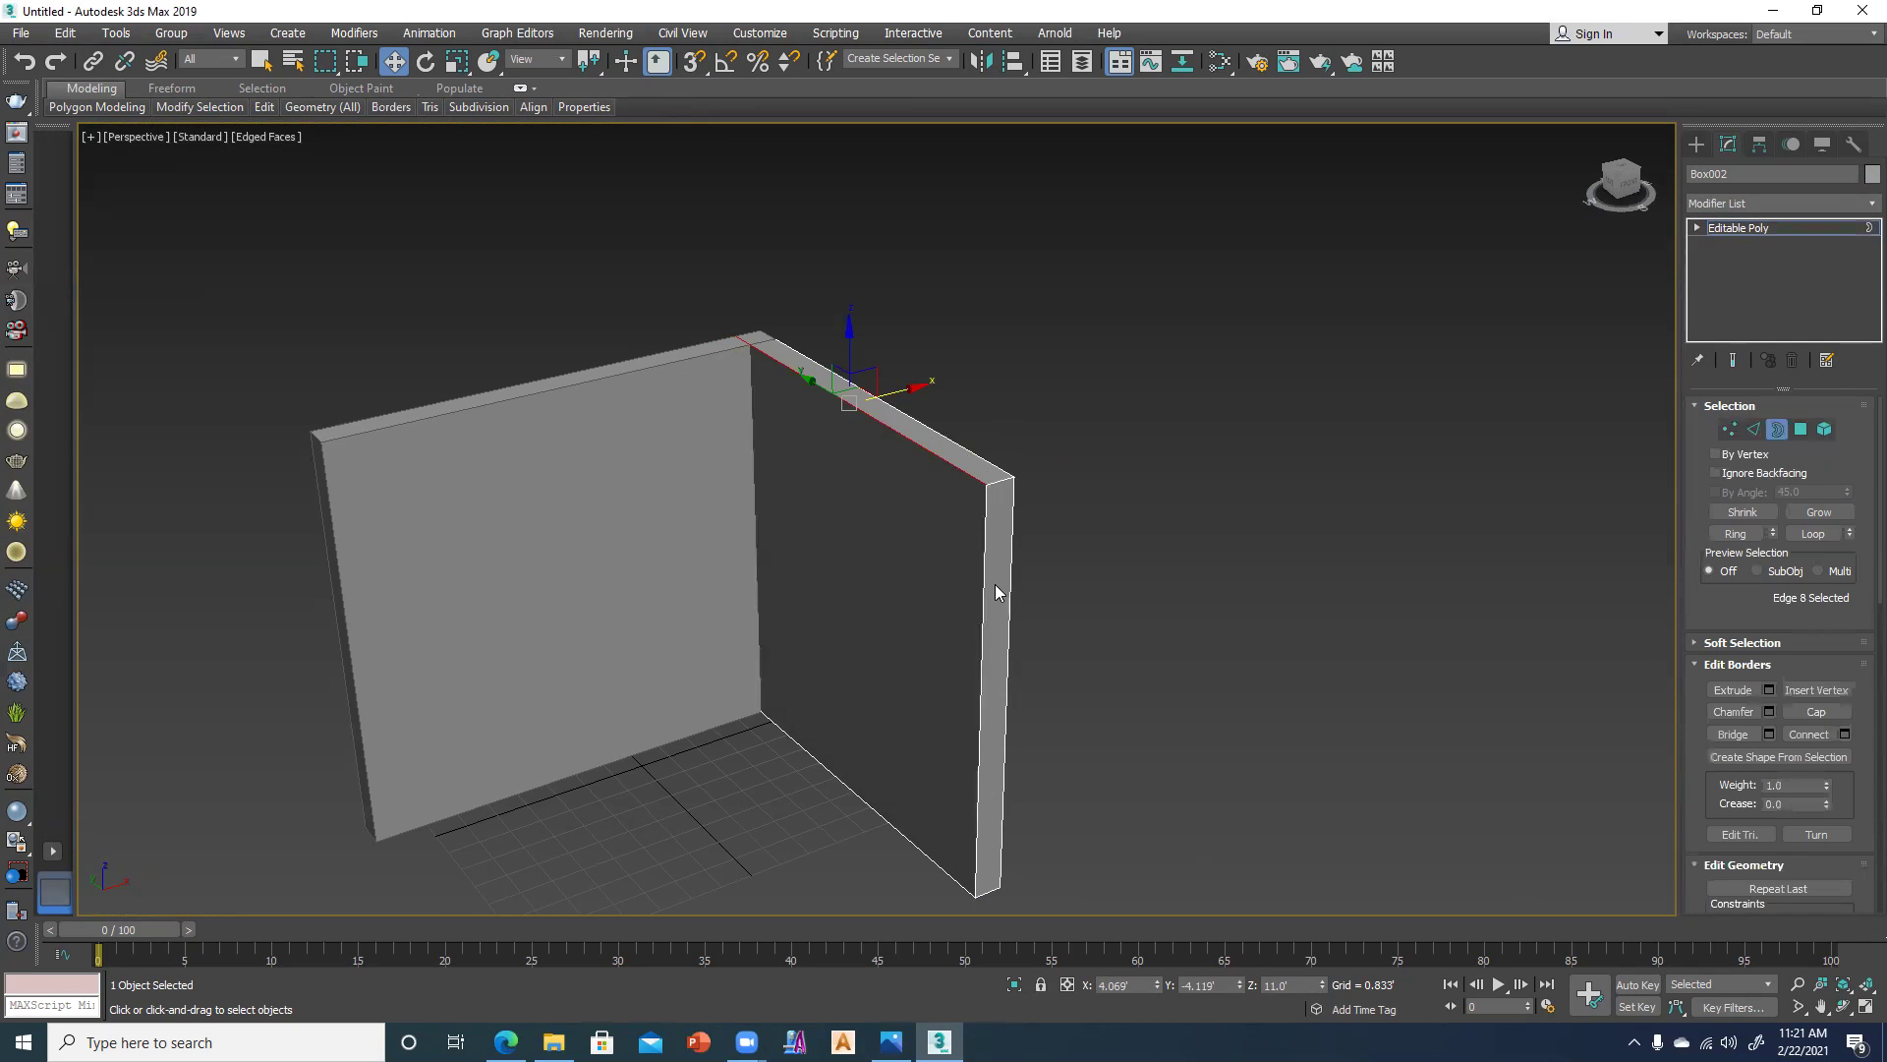
left_click(1801, 430)
left_click(996, 688)
key("Delete")
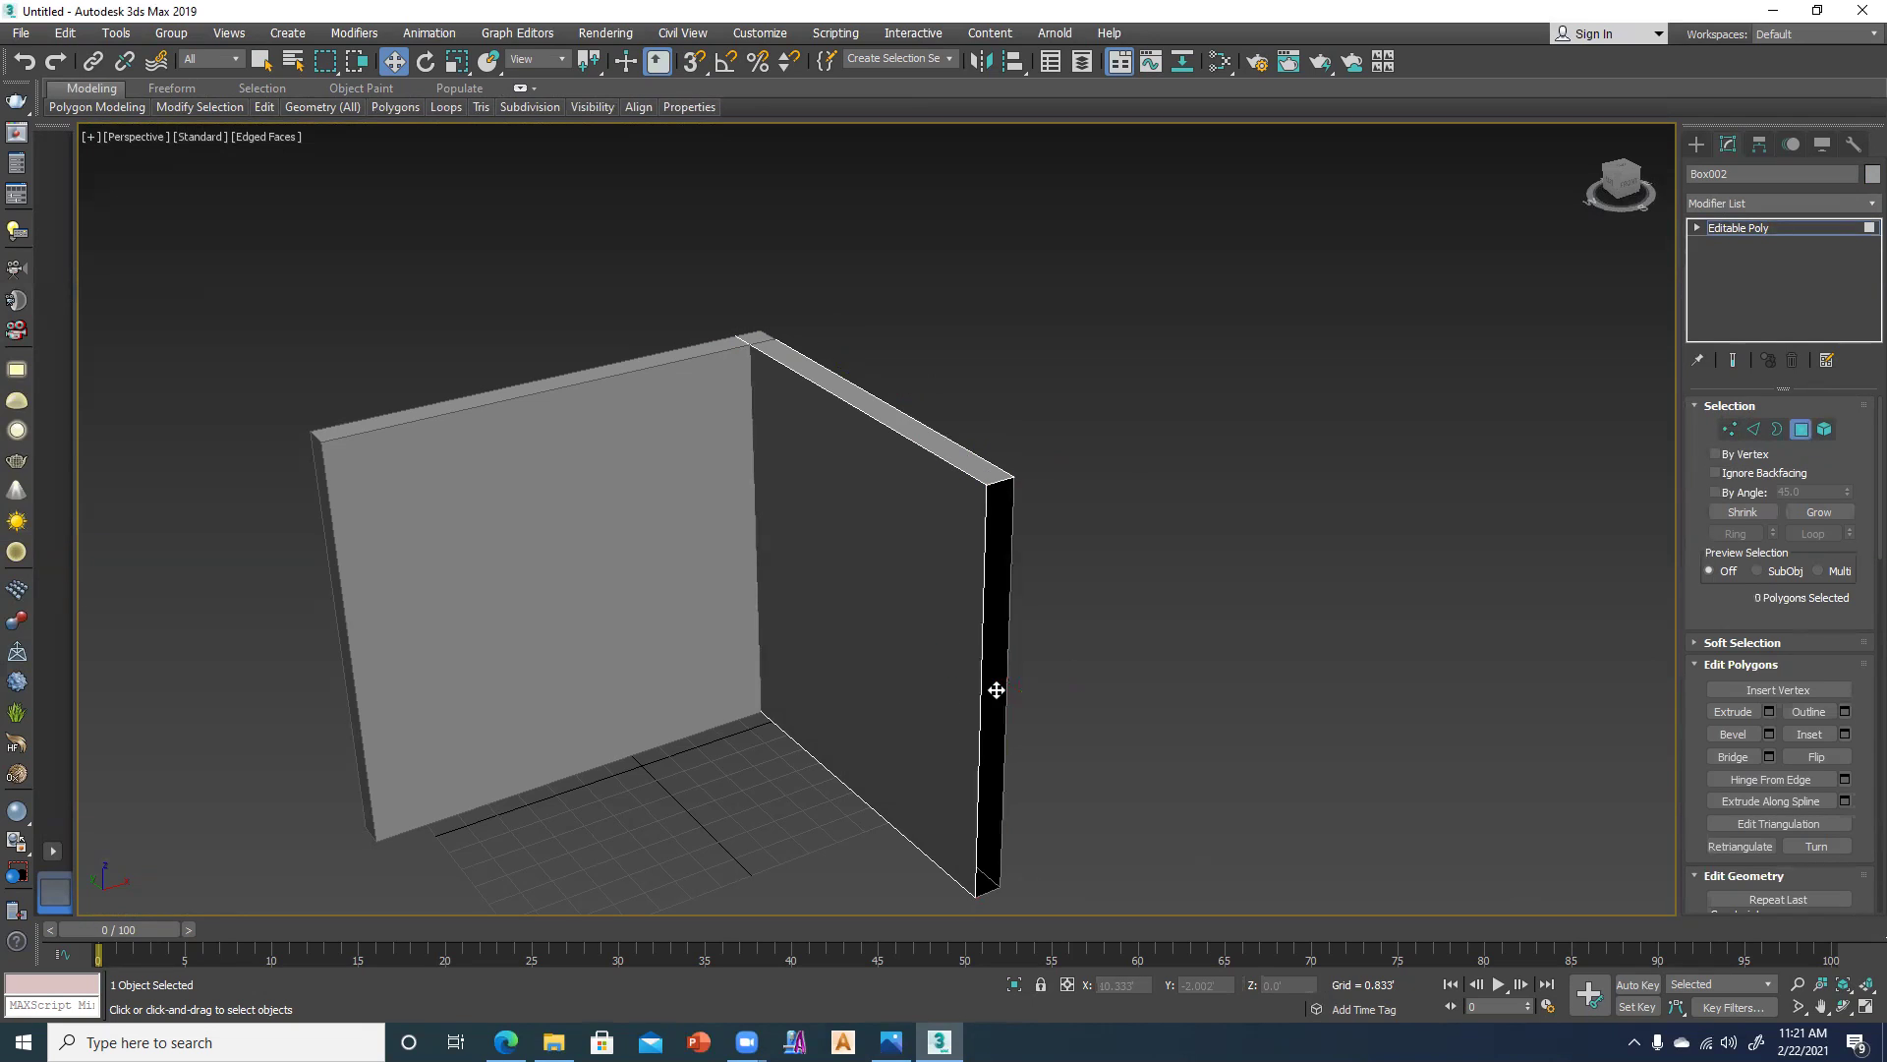
Cap the open border to close the end, then switch to element level.
key("3")
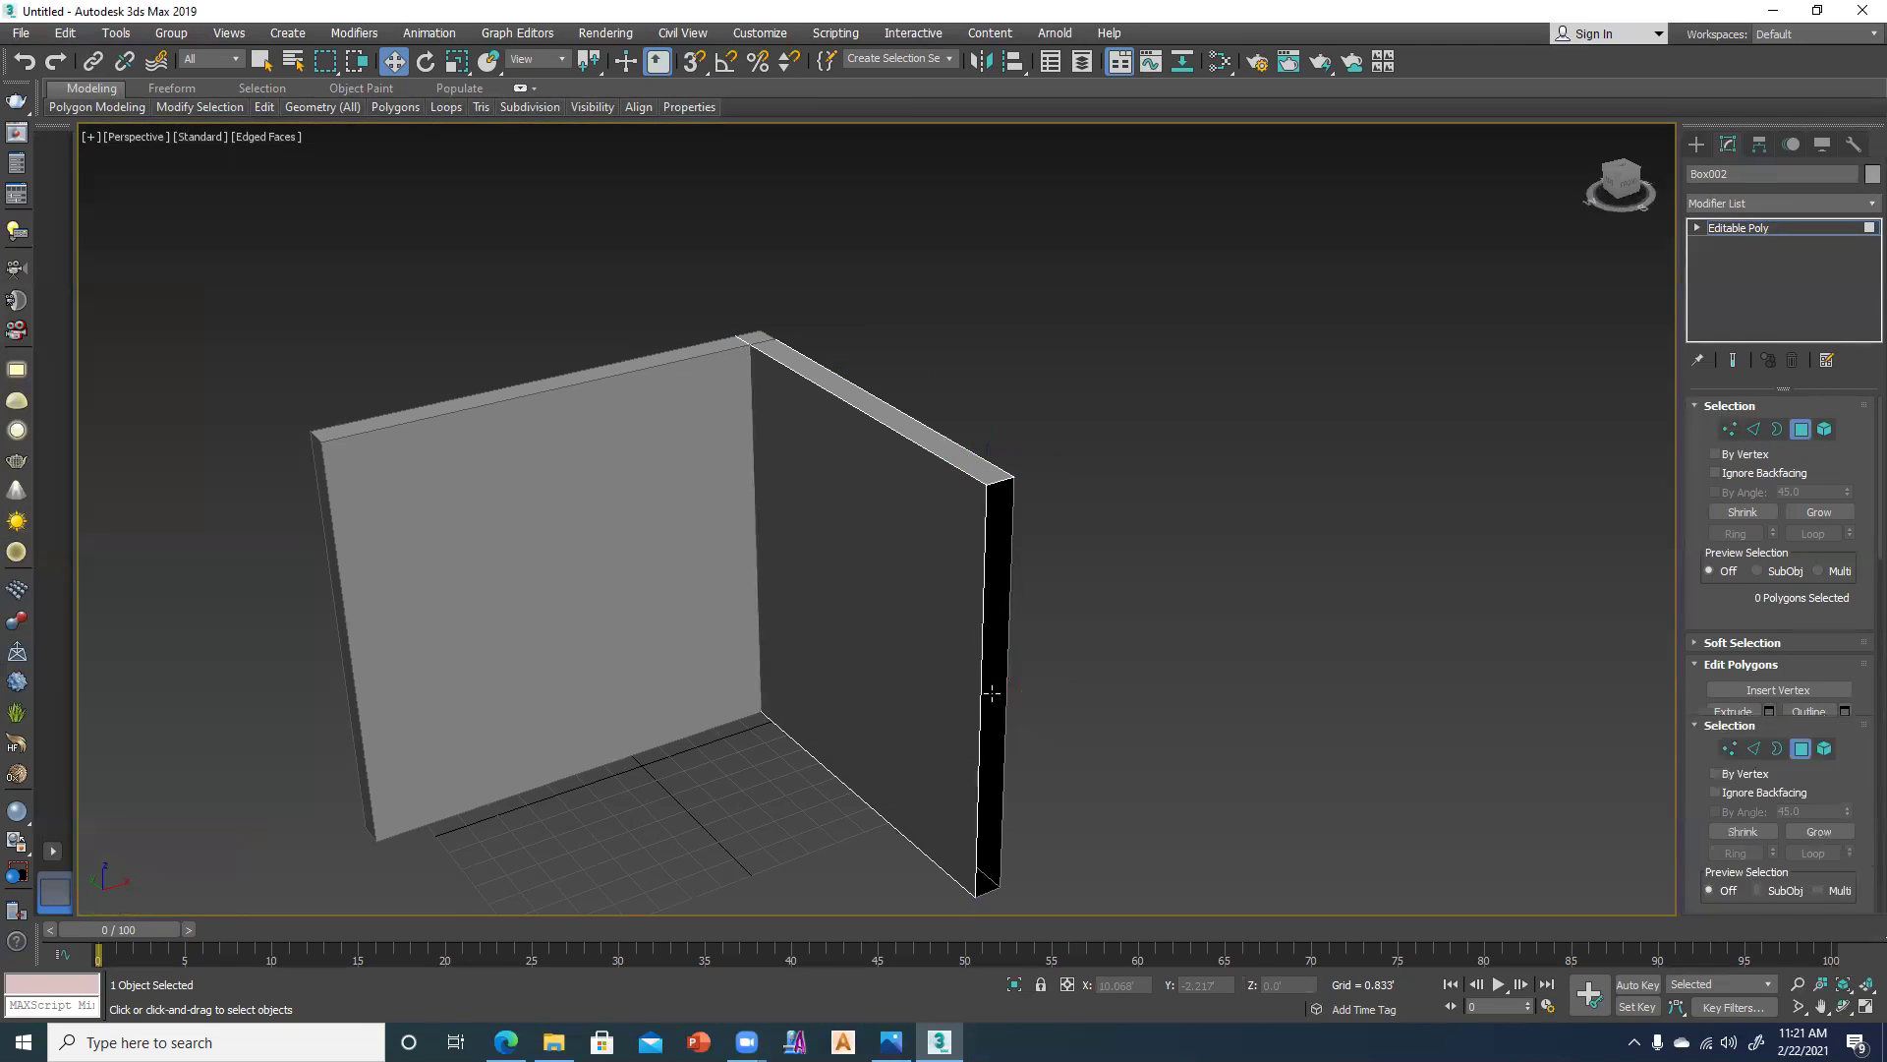
left_click(1005, 674)
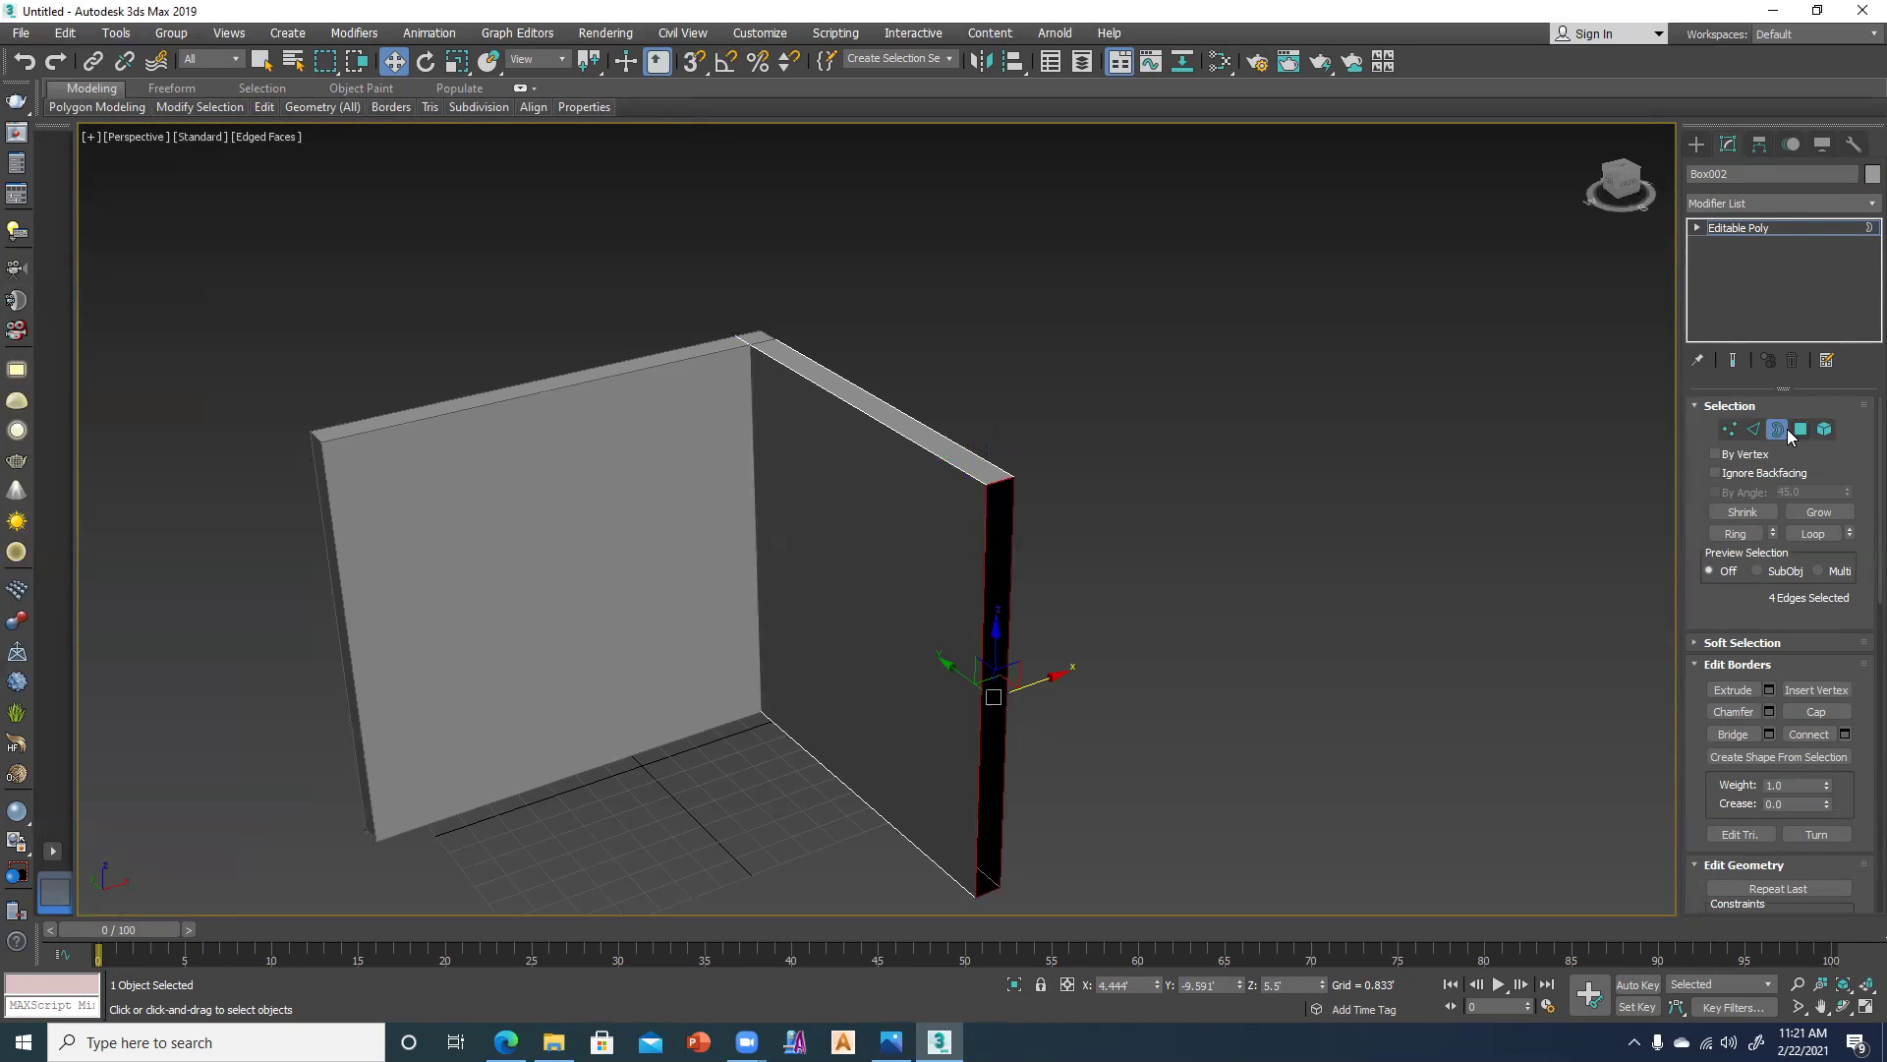
left_click(1816, 711)
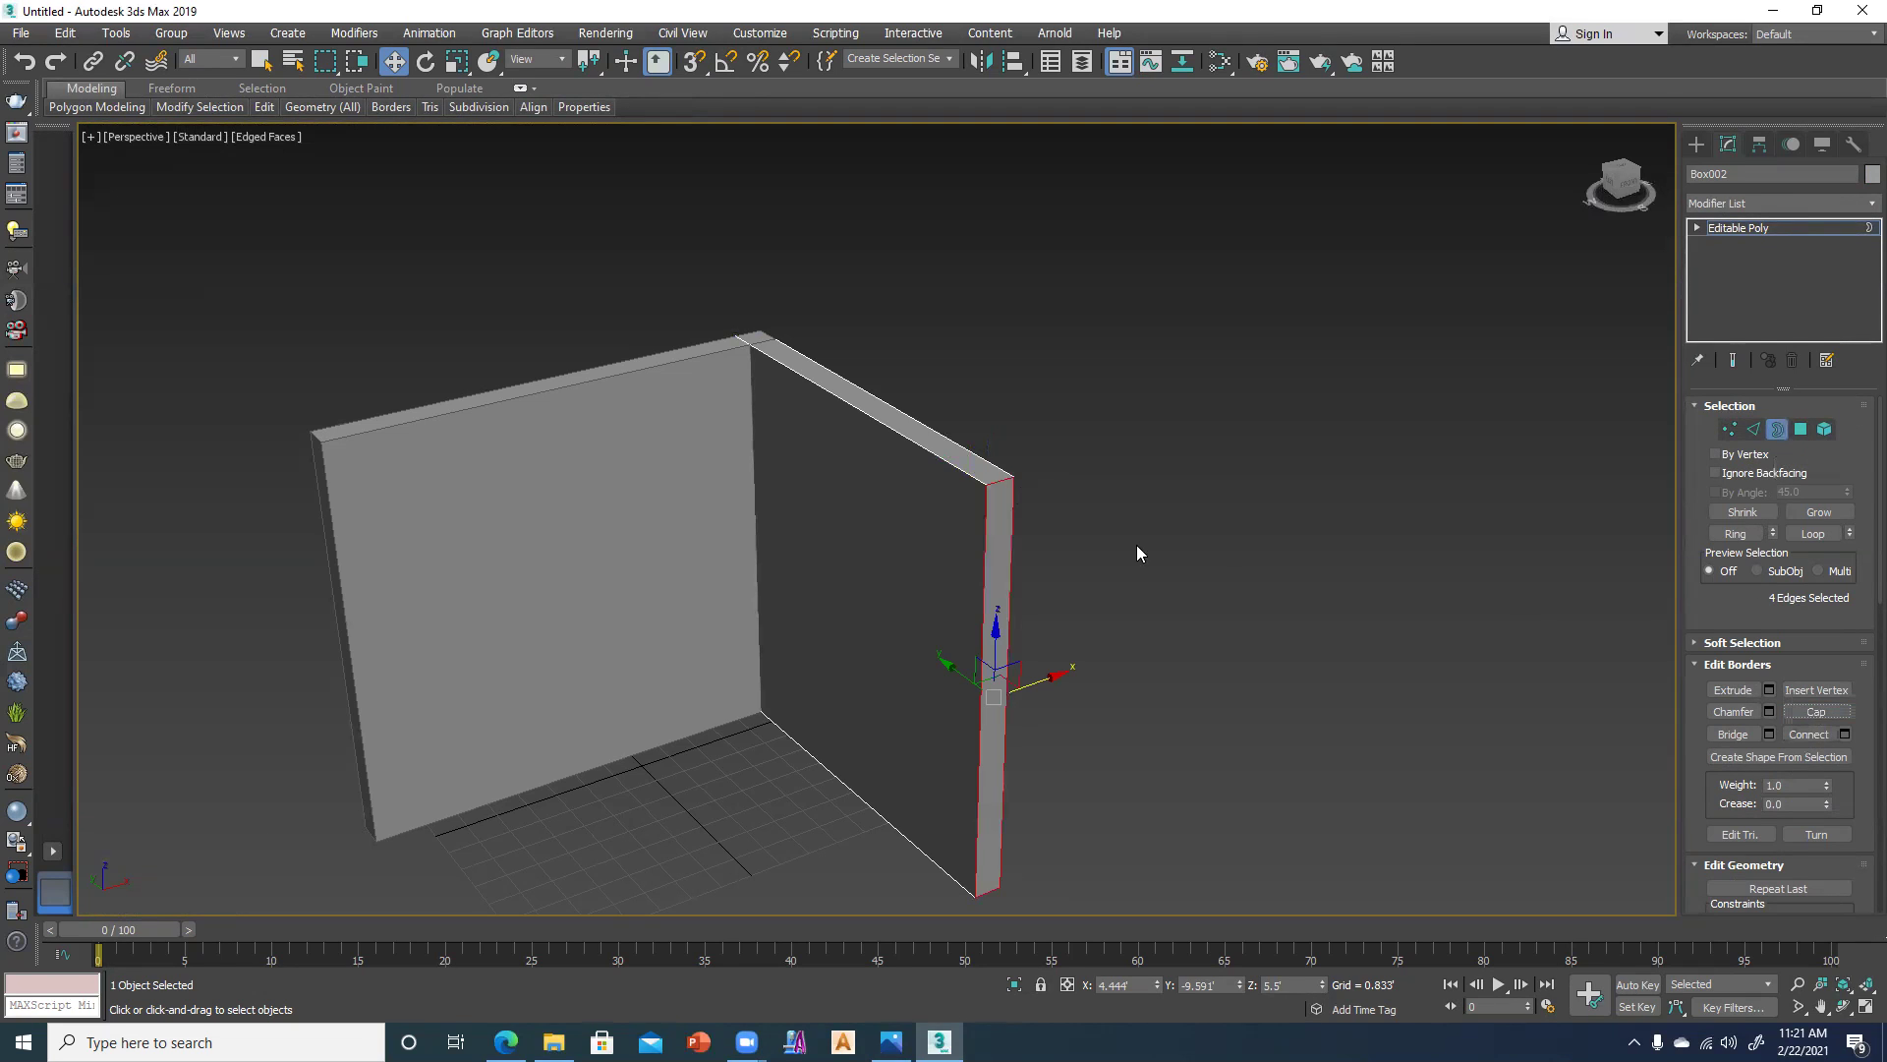
left_click(1824, 430)
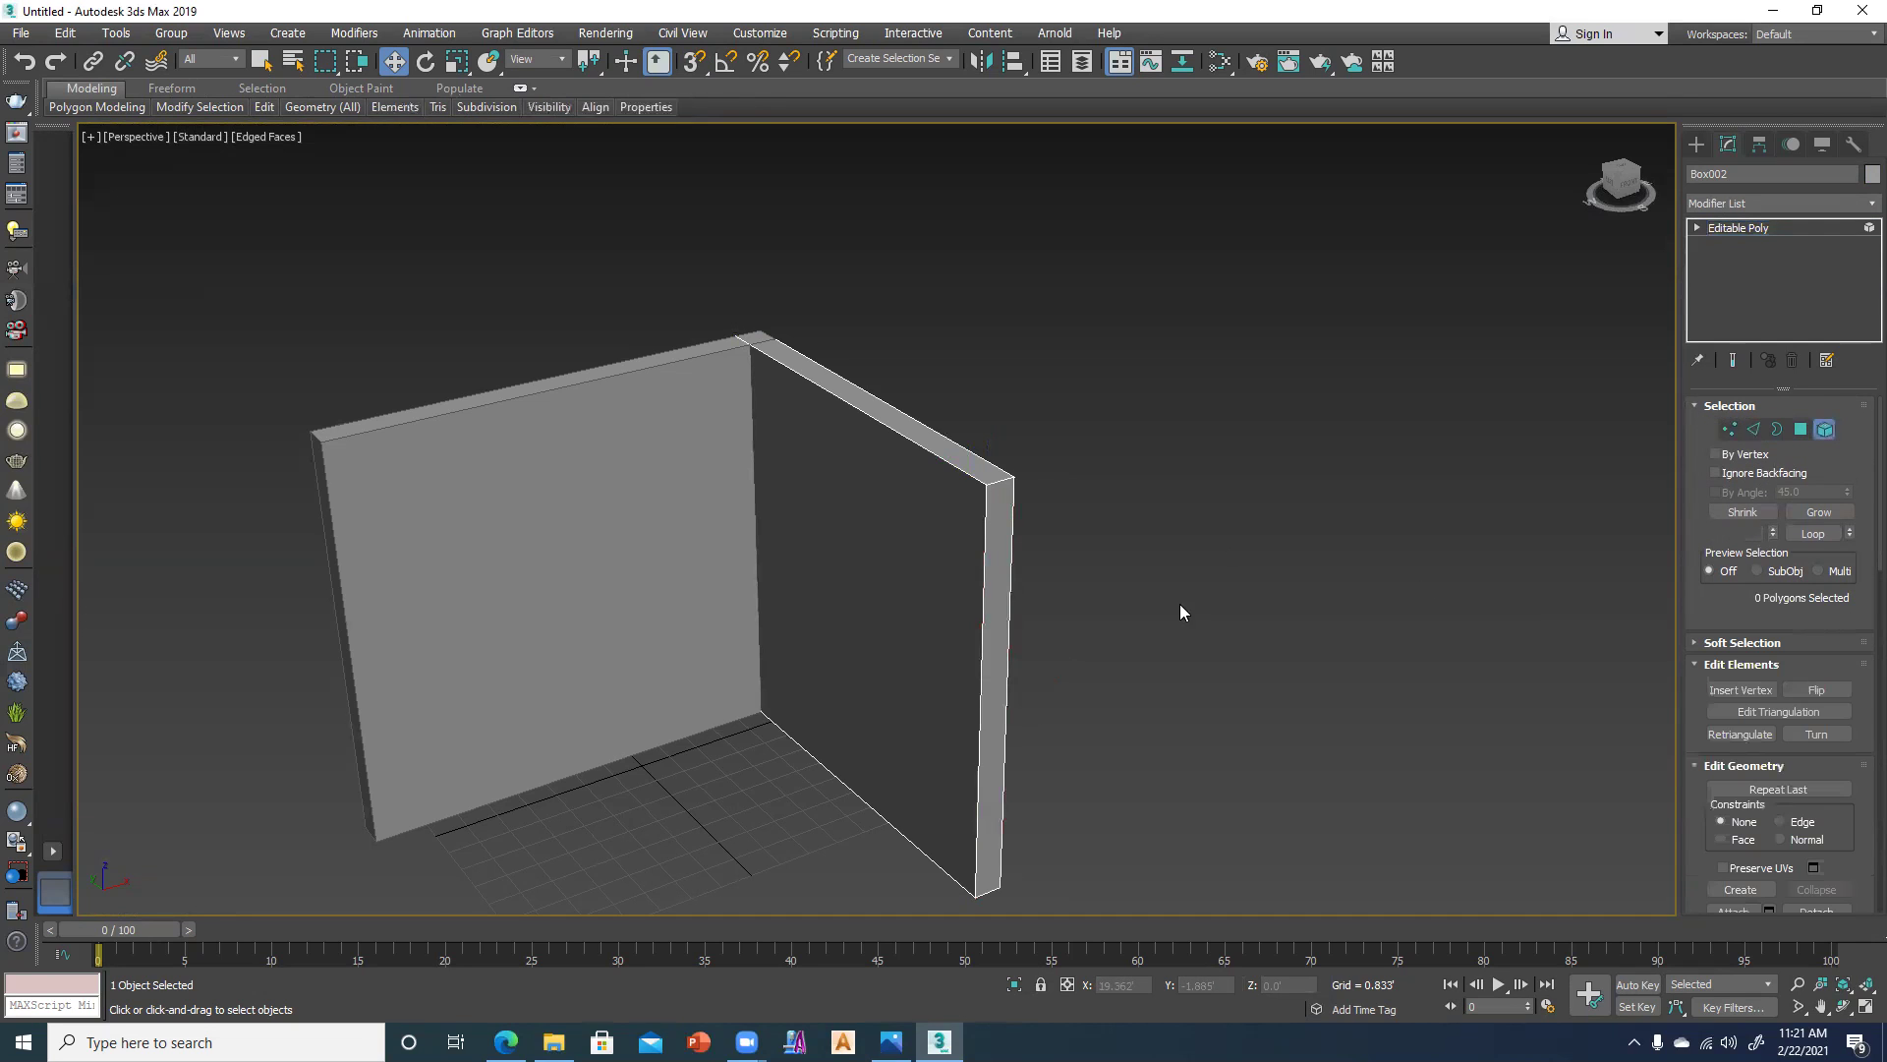
left_click(969, 632)
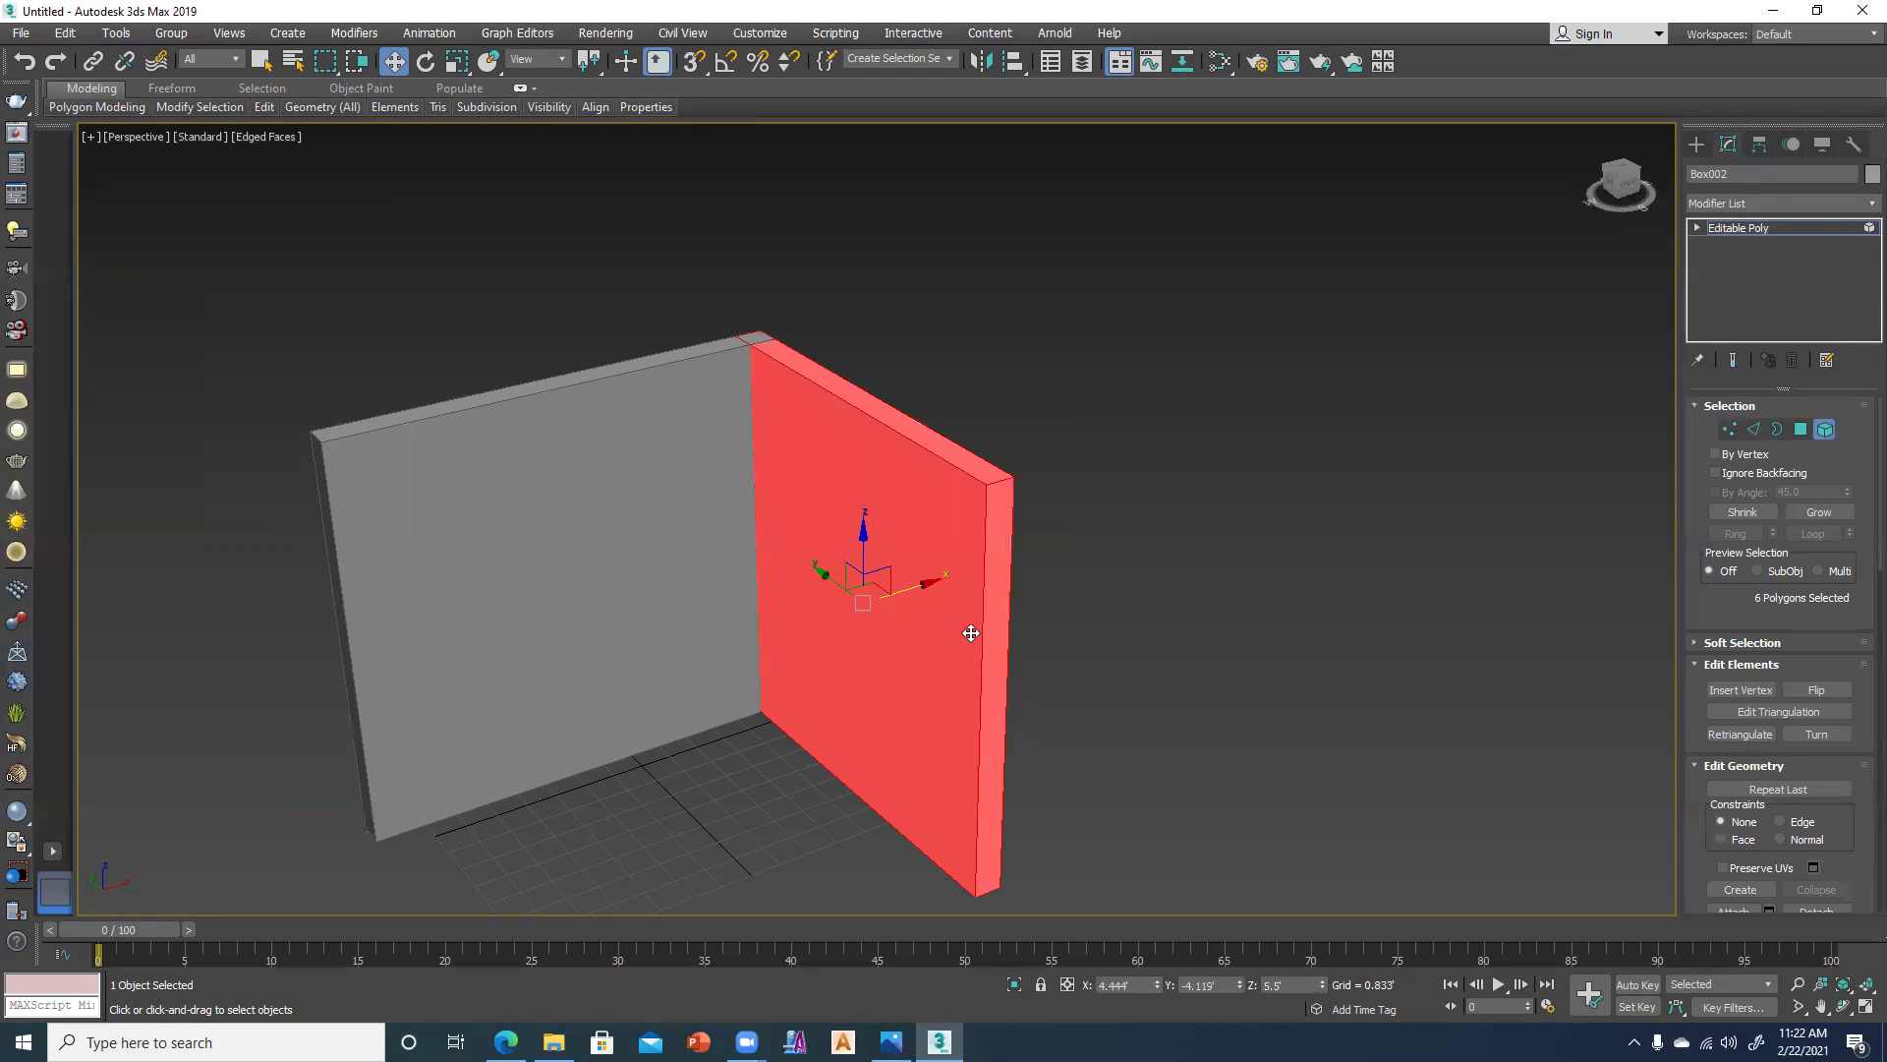
Region-select Box002's four end vertices and drag them outward to lengthen the wall.
mouse_move(941, 594)
middle_mouse_down("alt")
mouse_move(828, 410)
mouse_move(717, 497)
middle_mouse_up("alt")
mouse_move(1093, 551)
middle_mouse_down("alt")
mouse_move(1006, 564)
mouse_move(1077, 515)
middle_mouse_up("alt")
middle_click_drag(816, 705, 737, 693, "alt")
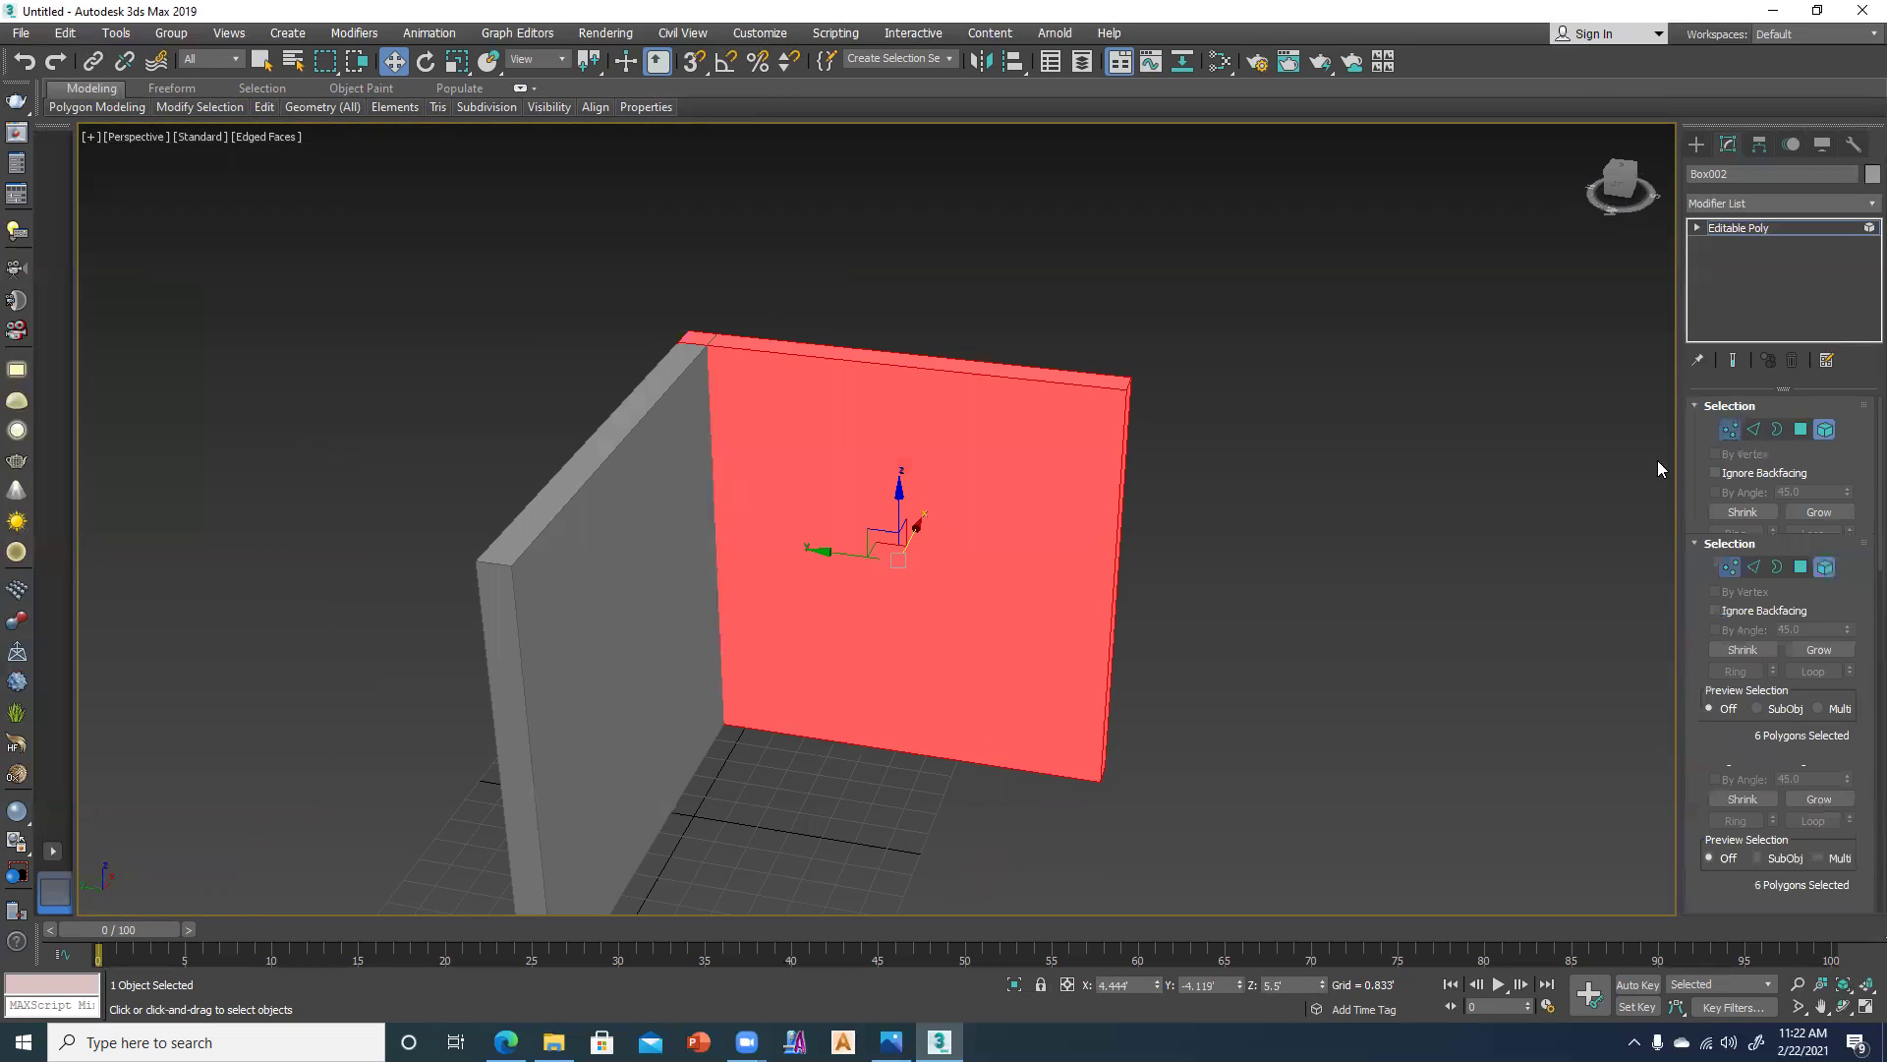
key("1")
left_click_drag(1205, 912, 1184, 785)
key("alt+w")
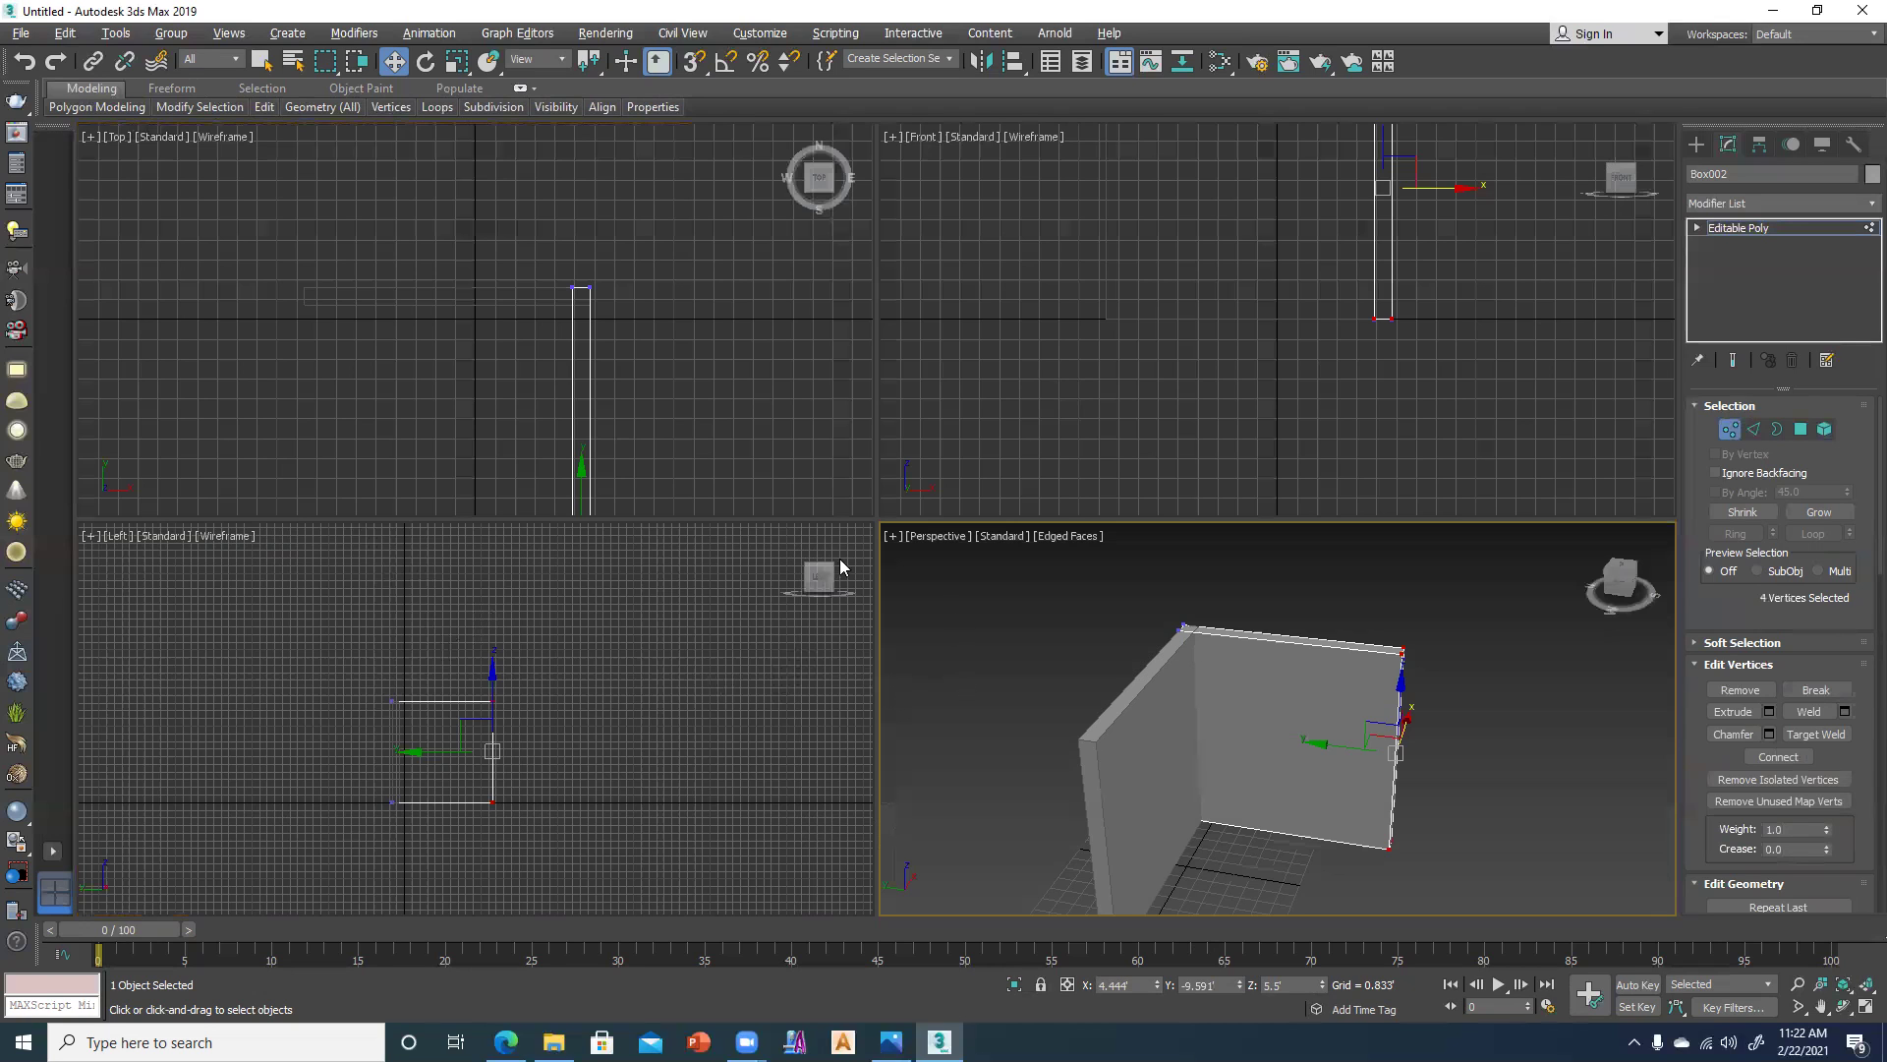
key("alt+w")
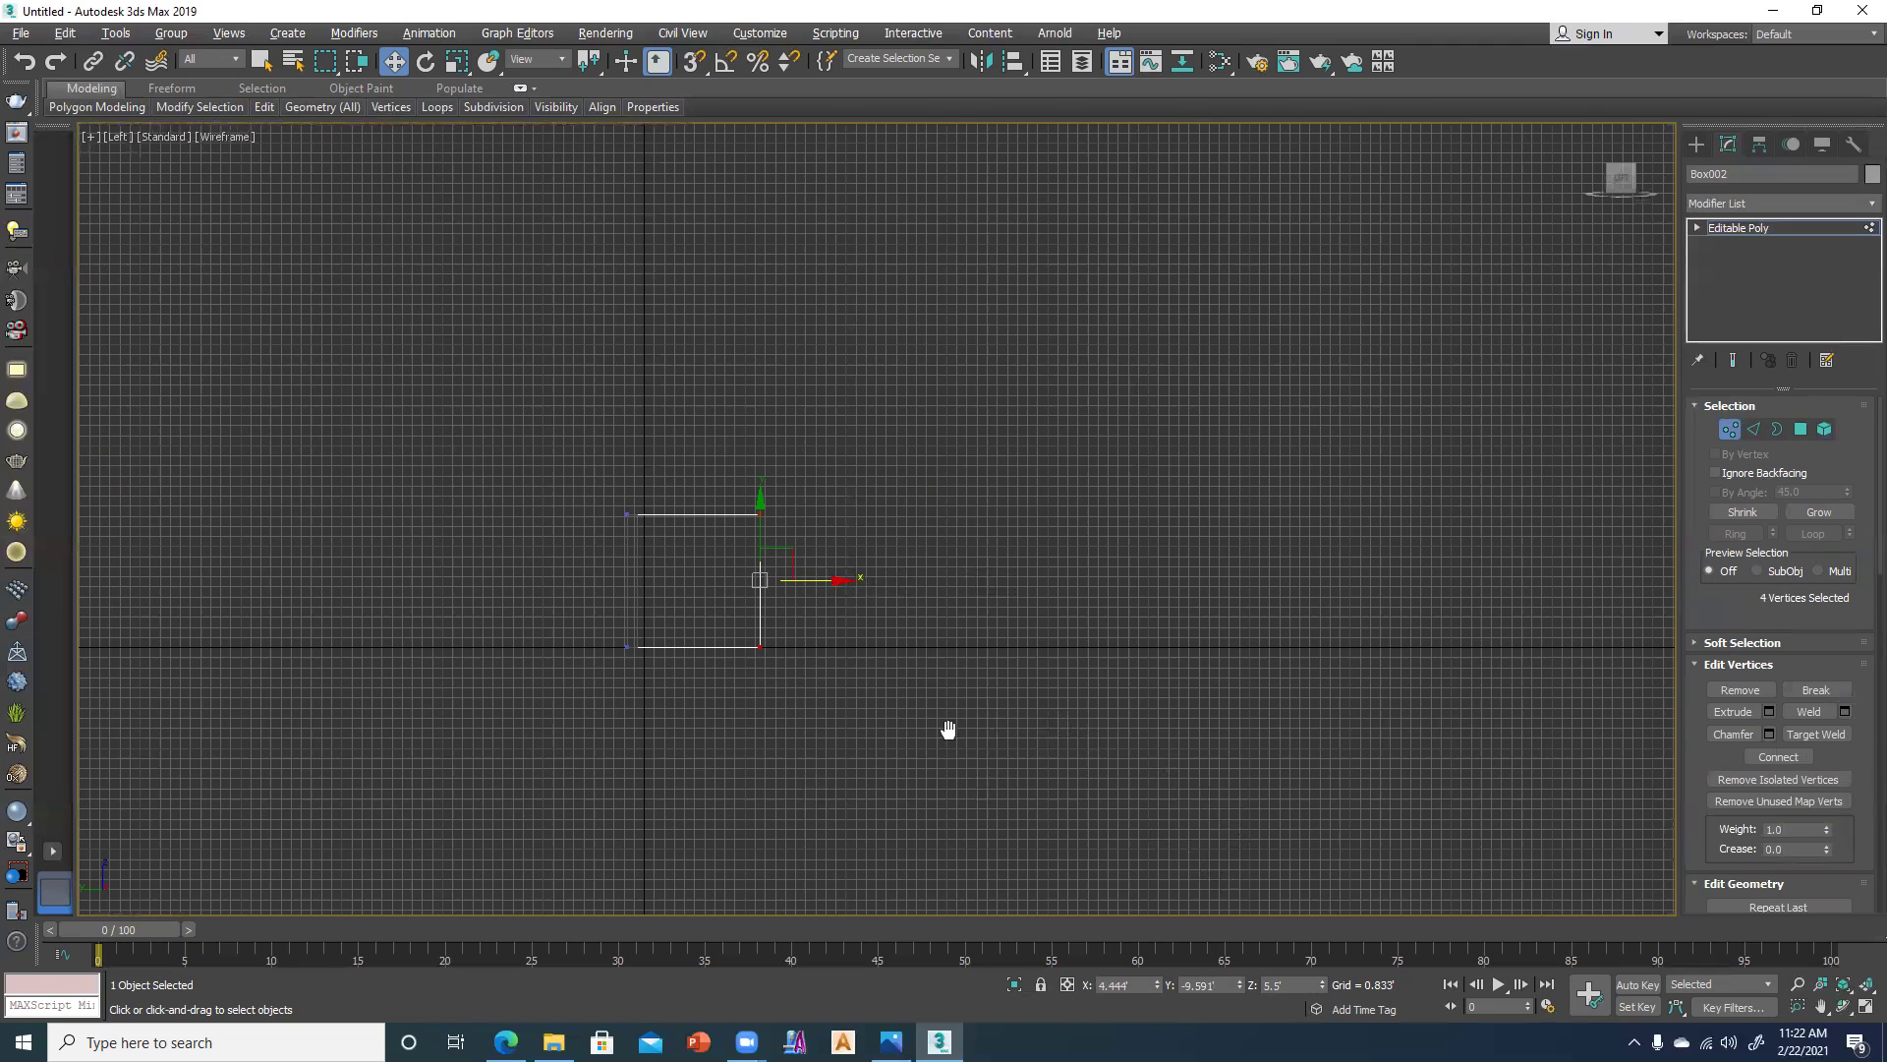
key("p")
mouse_move(904, 775)
middle_mouse_down()
mouse_move(841, 778)
mouse_move(1026, 541)
mouse_move(1095, 568)
middle_mouse_up()
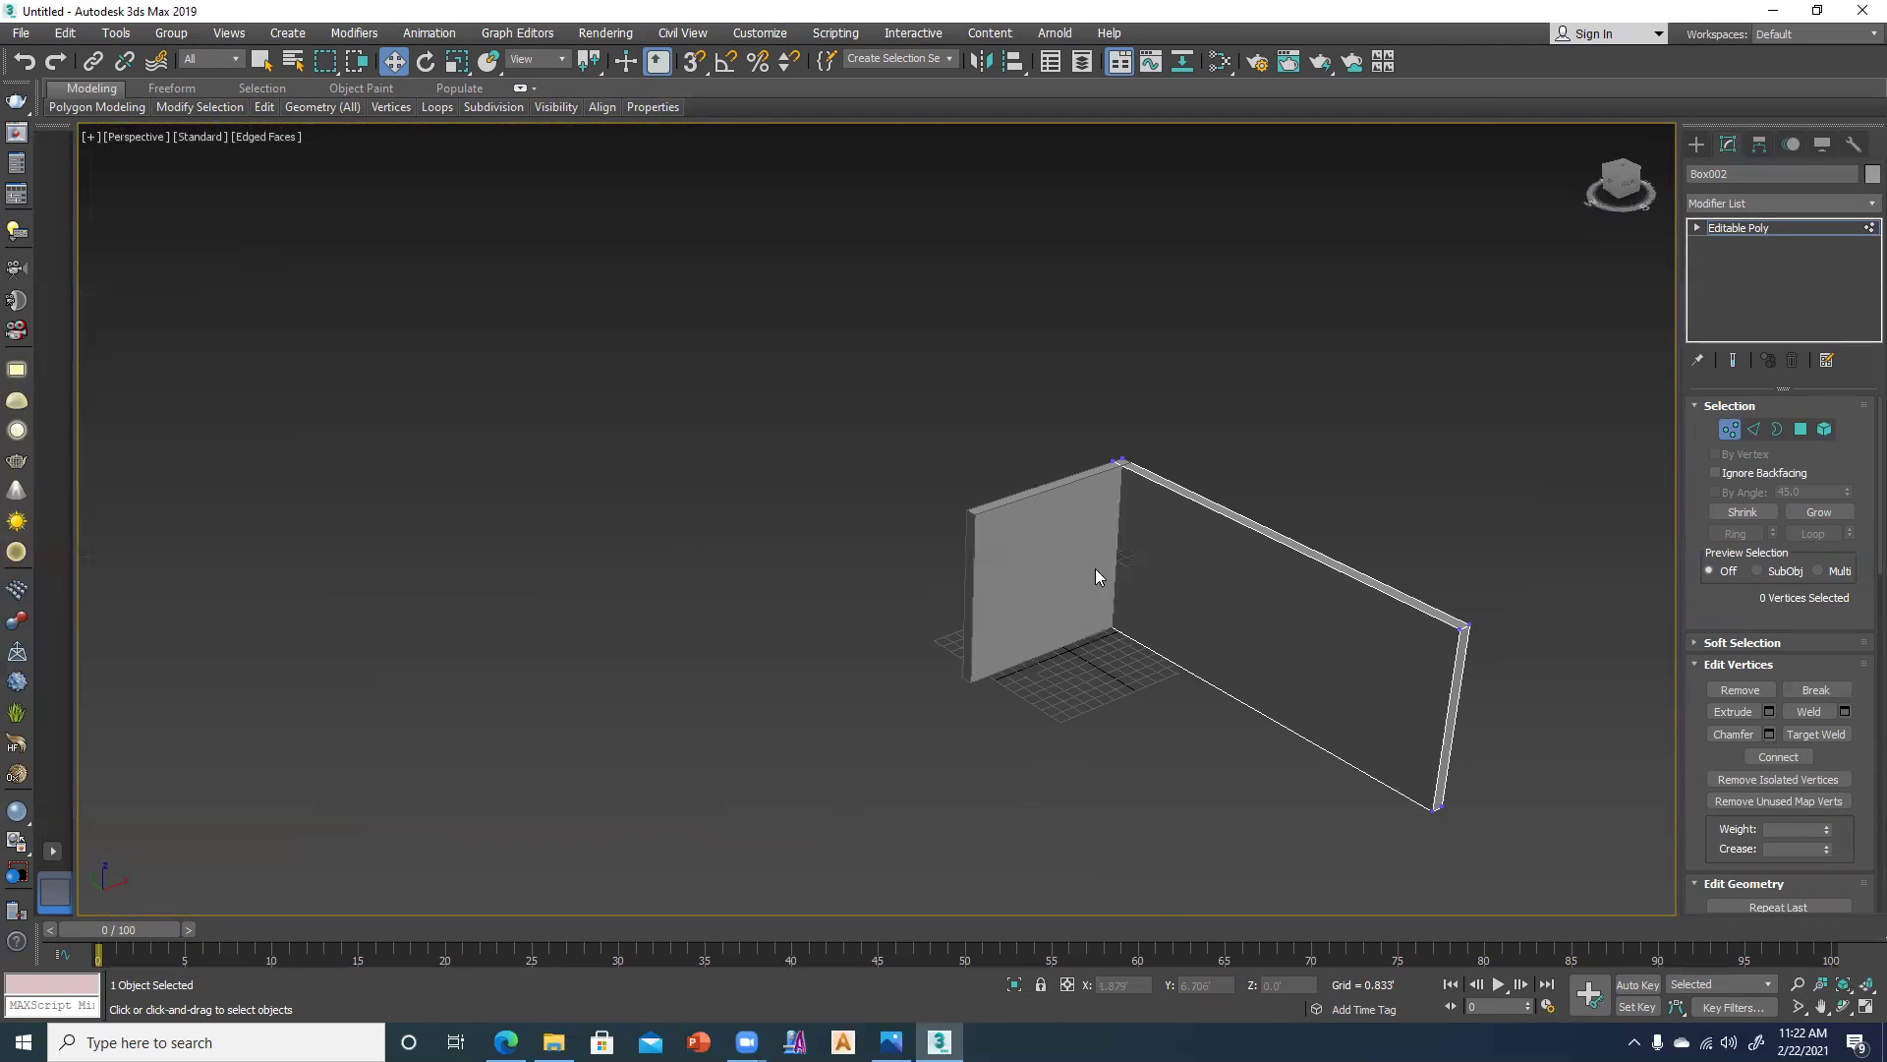
Select the short wall Box001, convert it to Editable Poly, and maximize the Front view.
left_click(1729, 429)
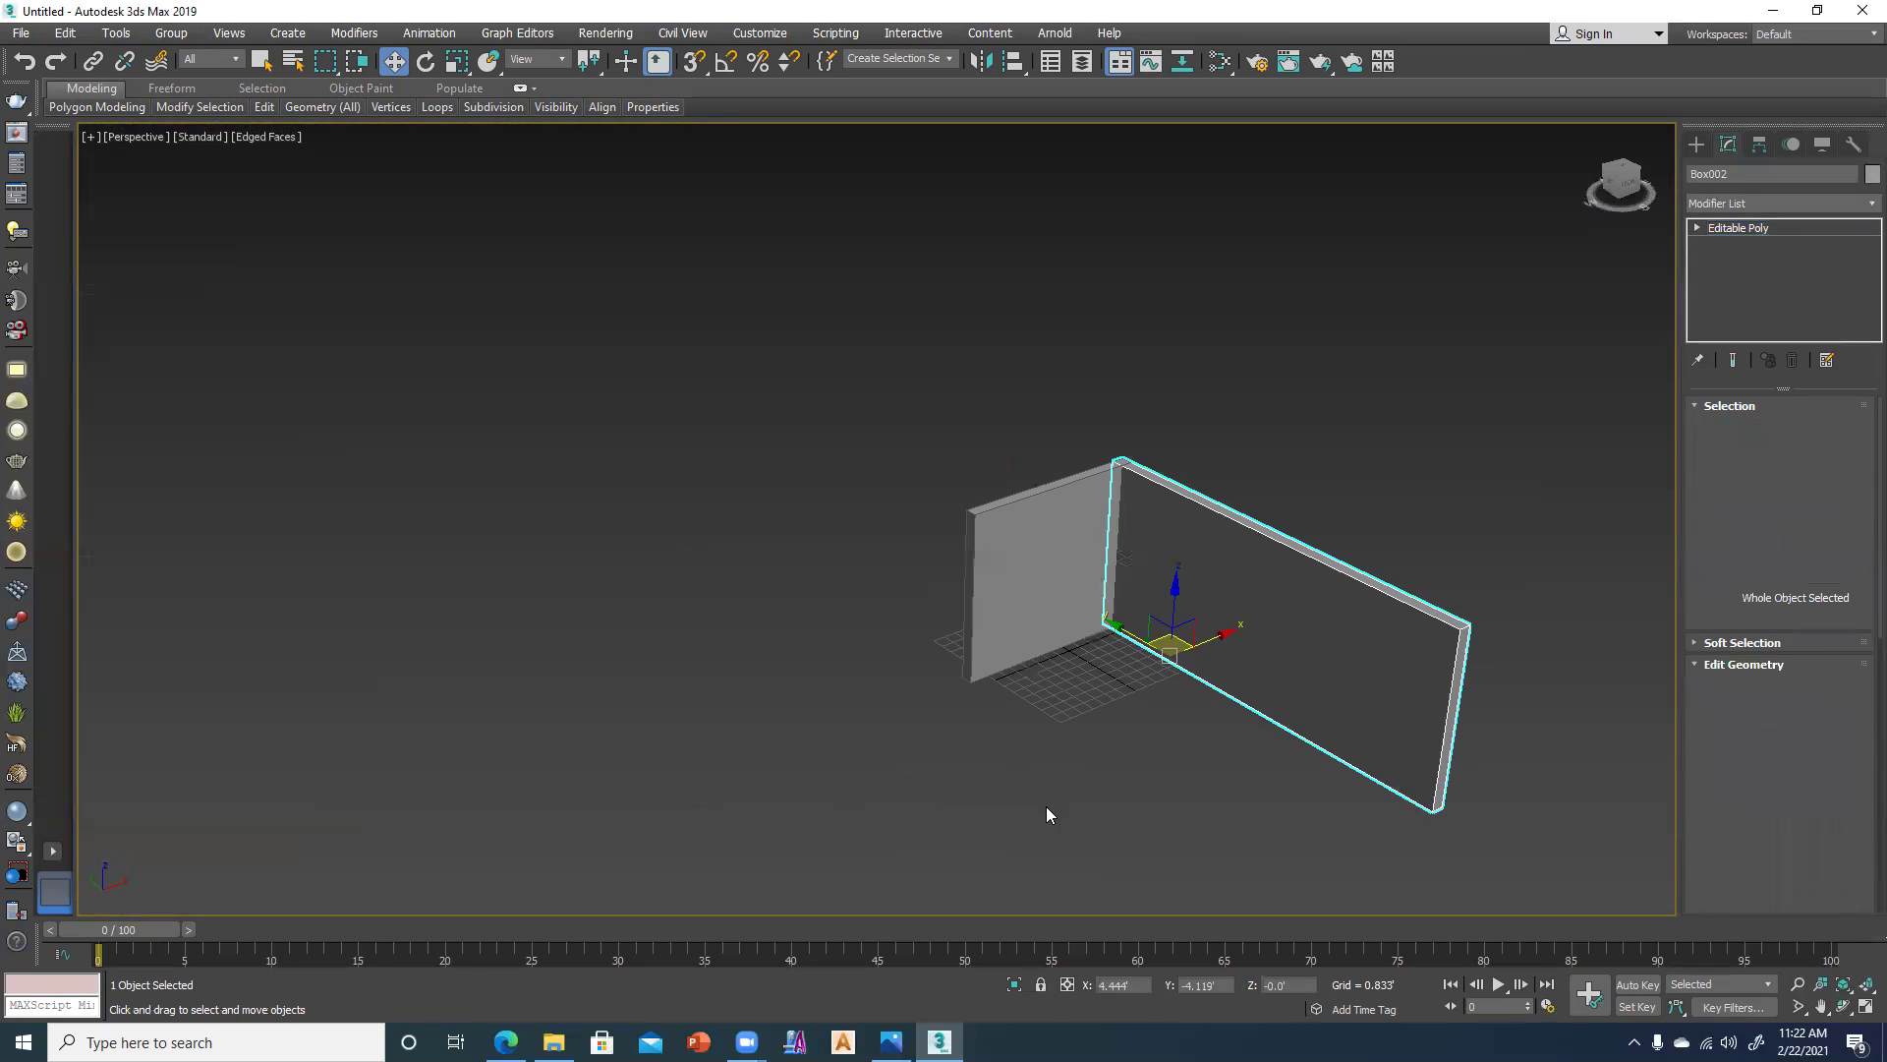
left_click(1046, 806)
left_click(1010, 582)
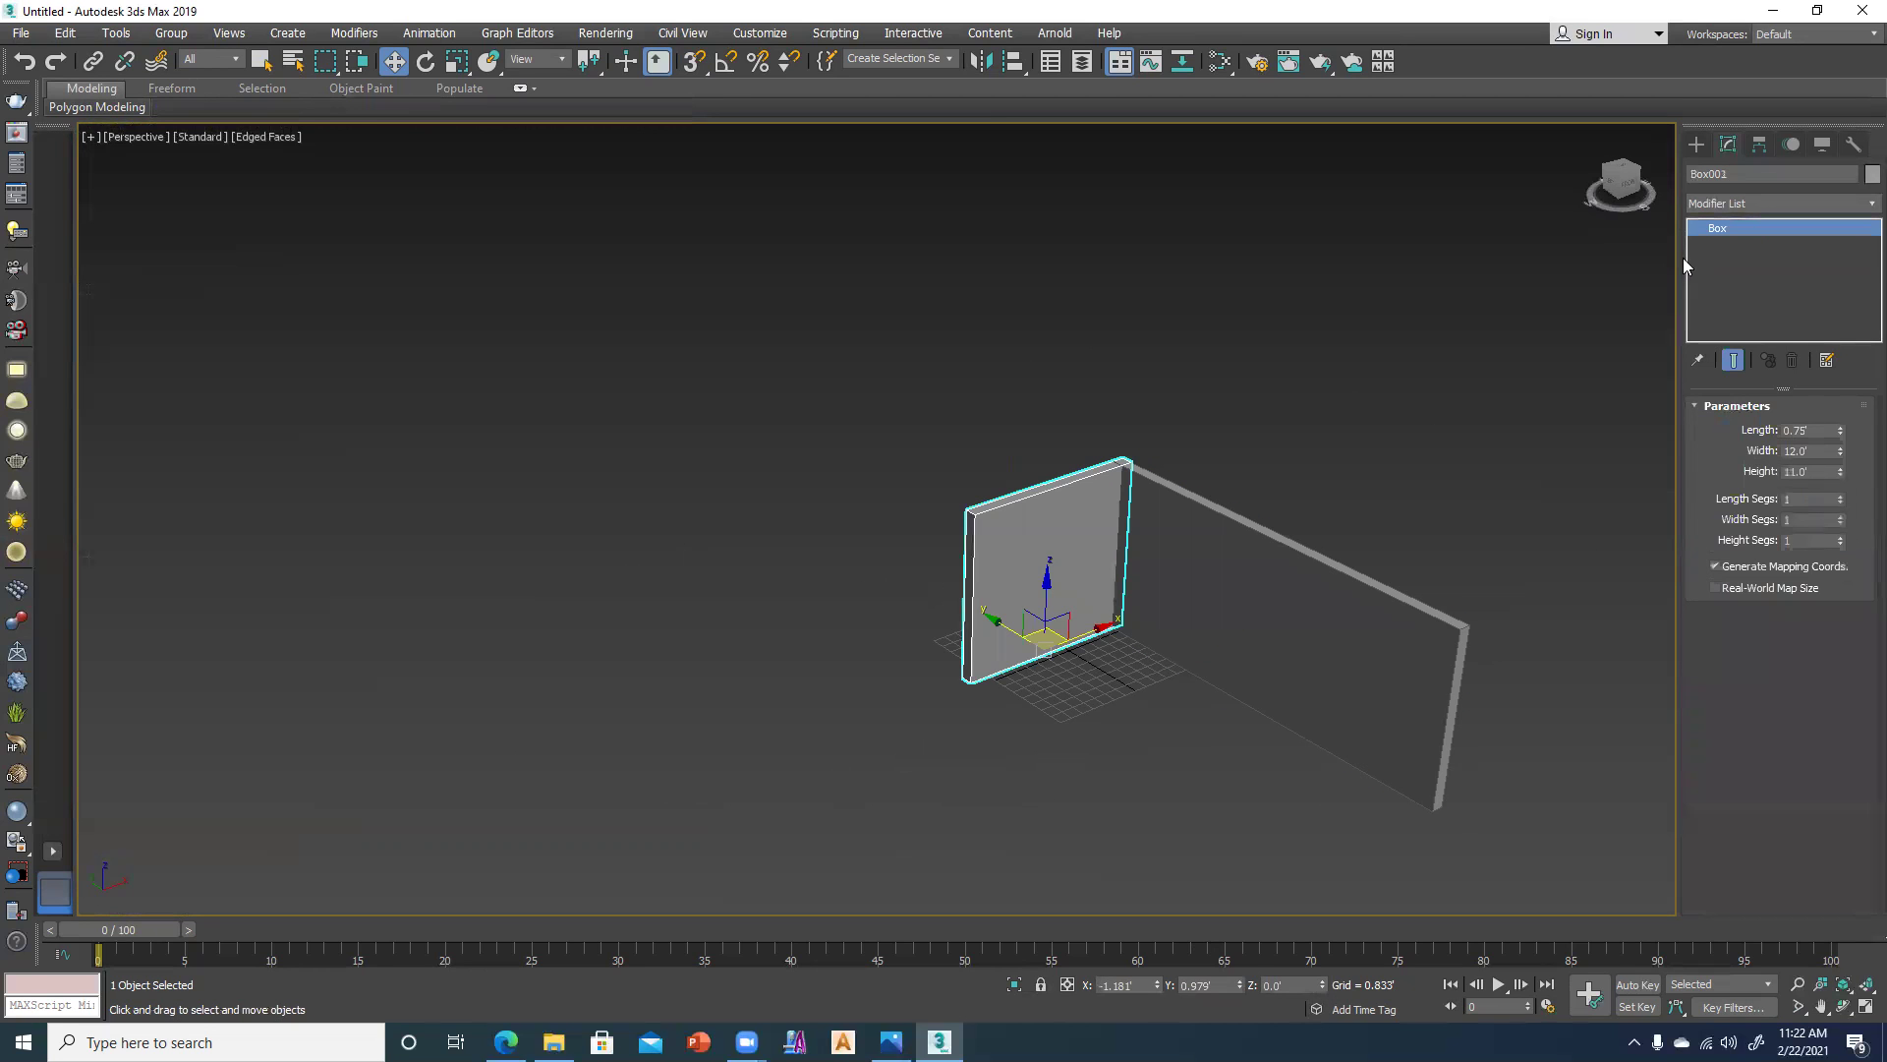
right_click(1037, 516)
mouse_move(1091, 714)
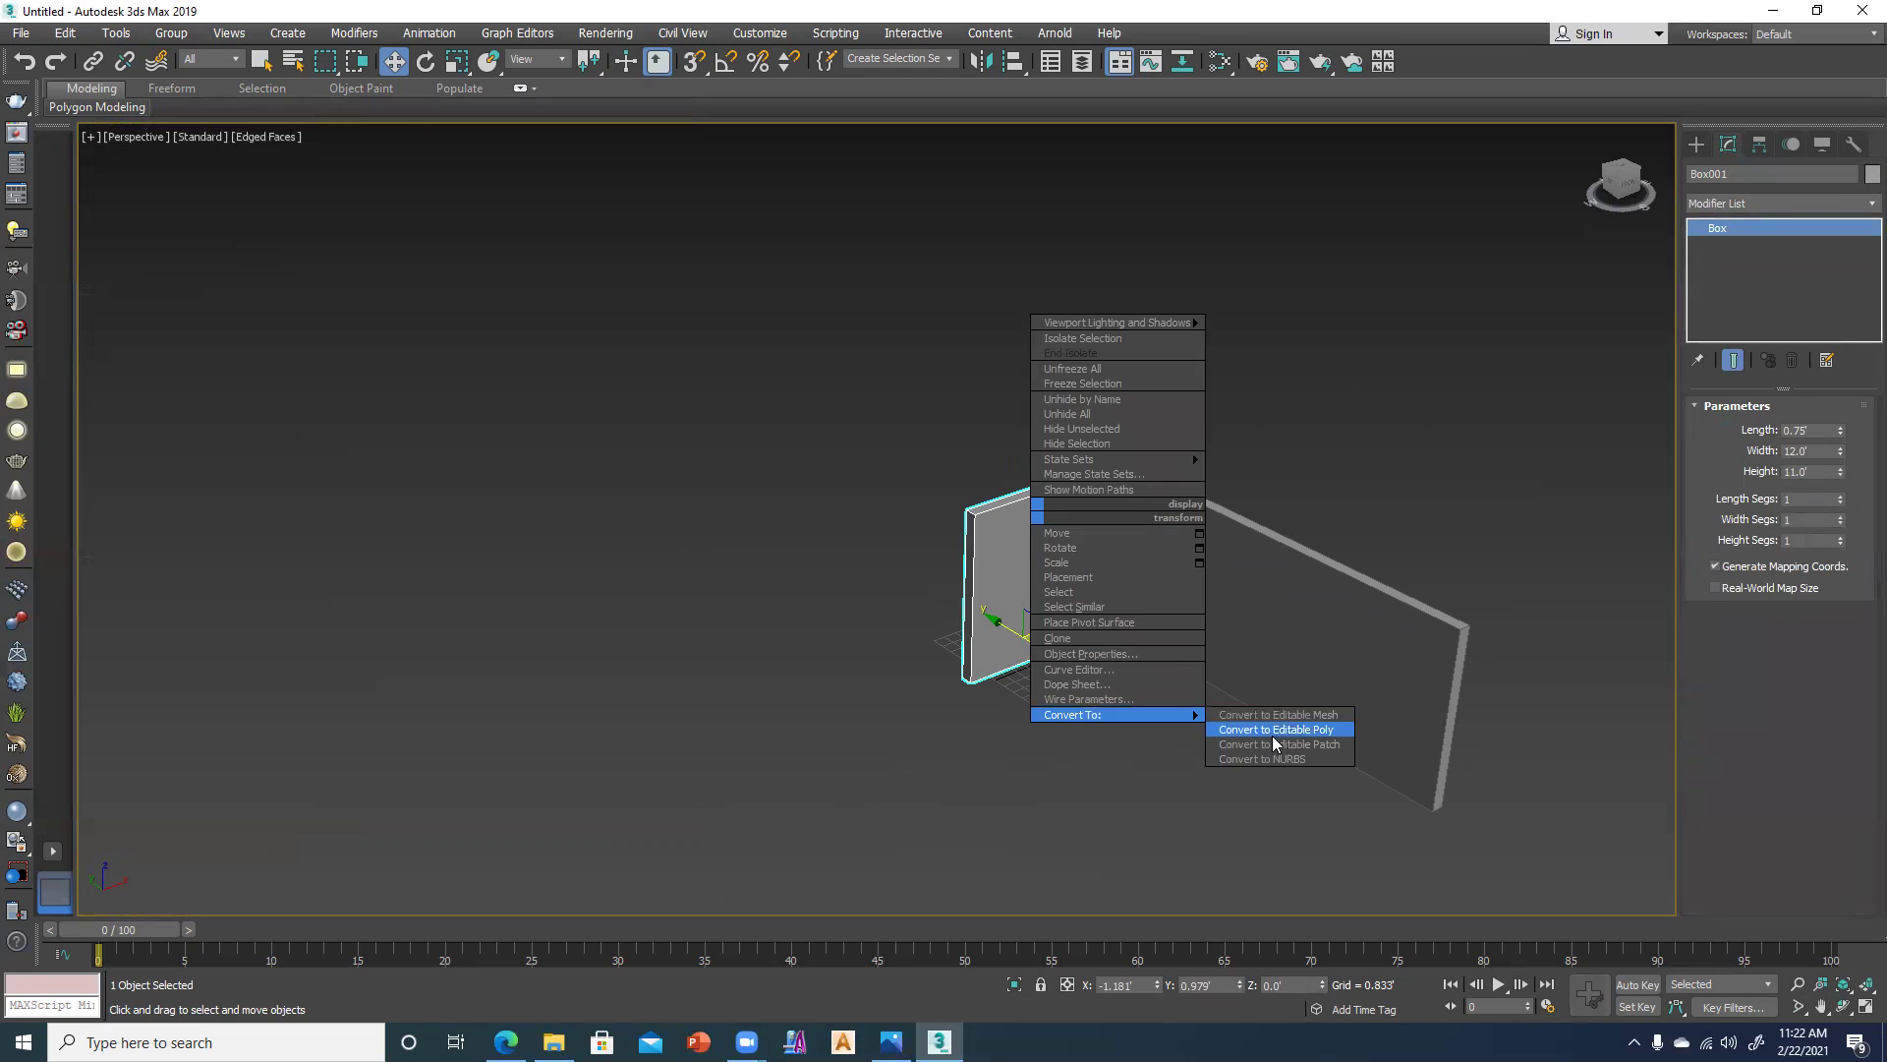
left_click(1272, 733)
key("alt+w")
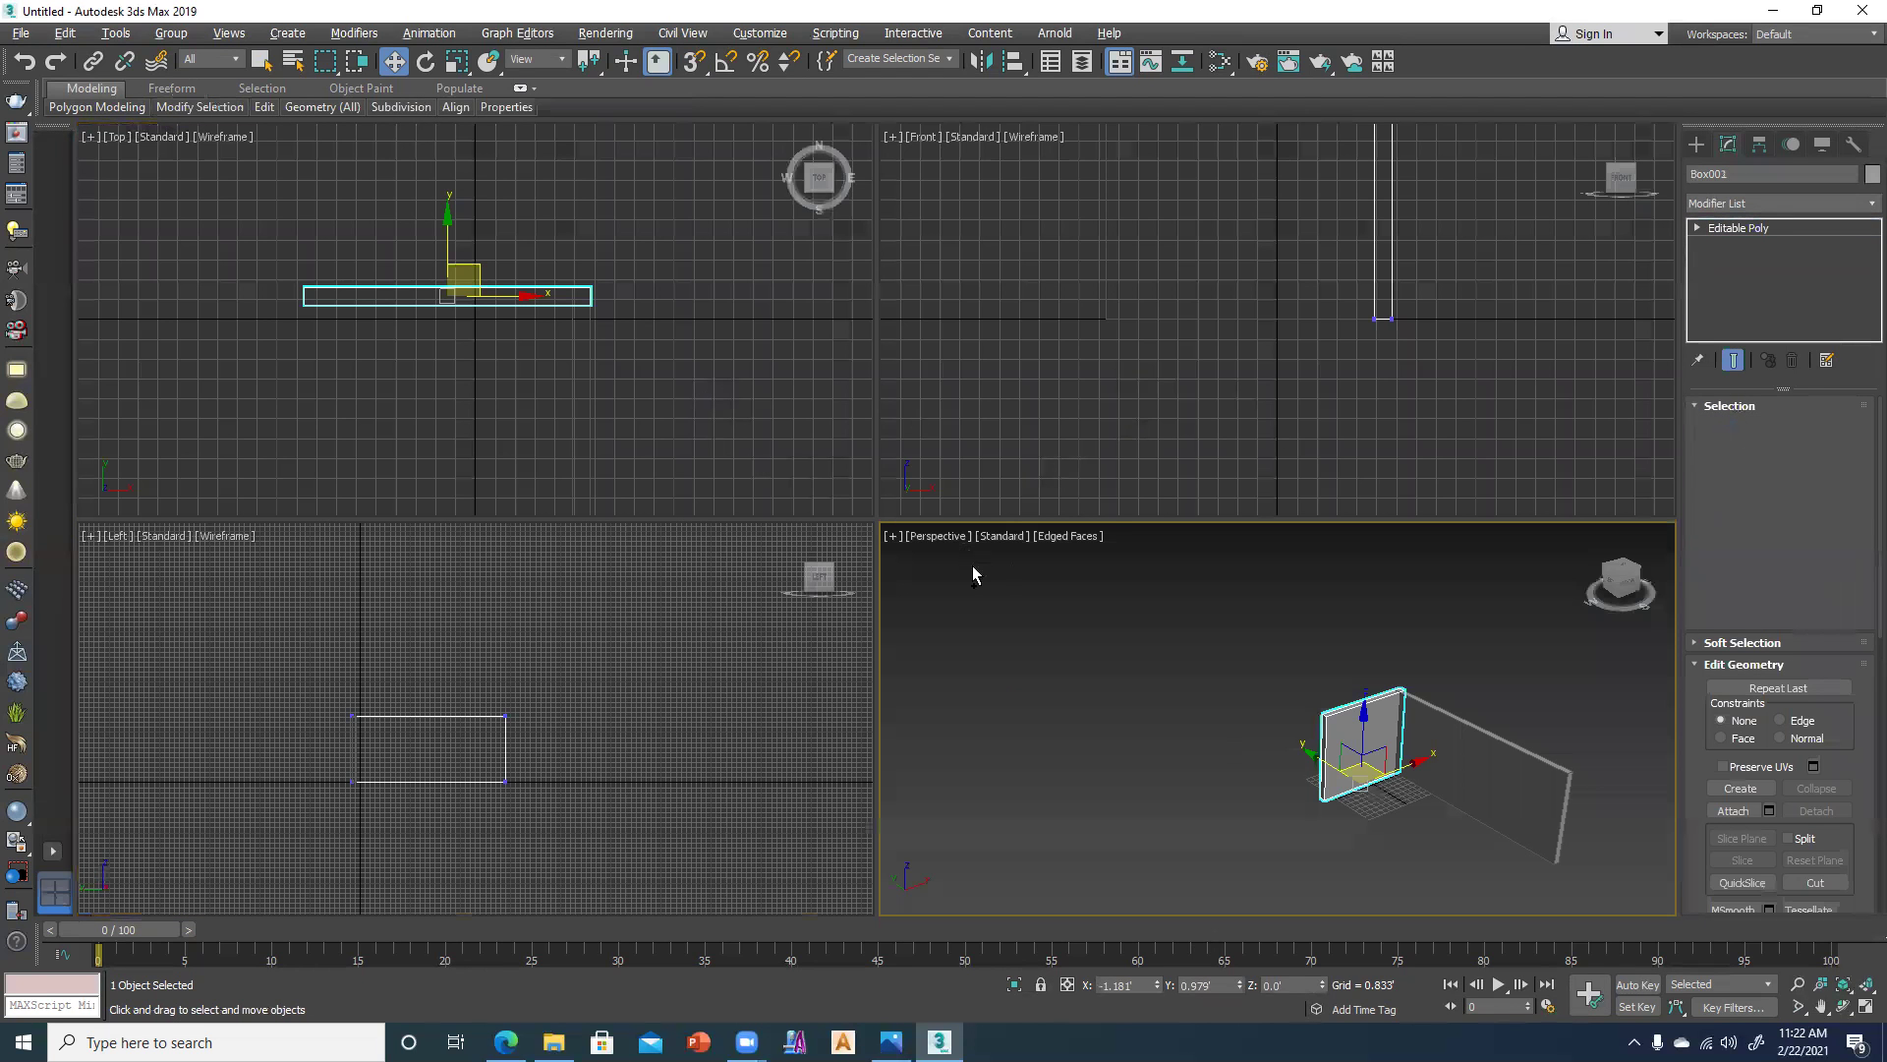
key("f")
key("alt+w")
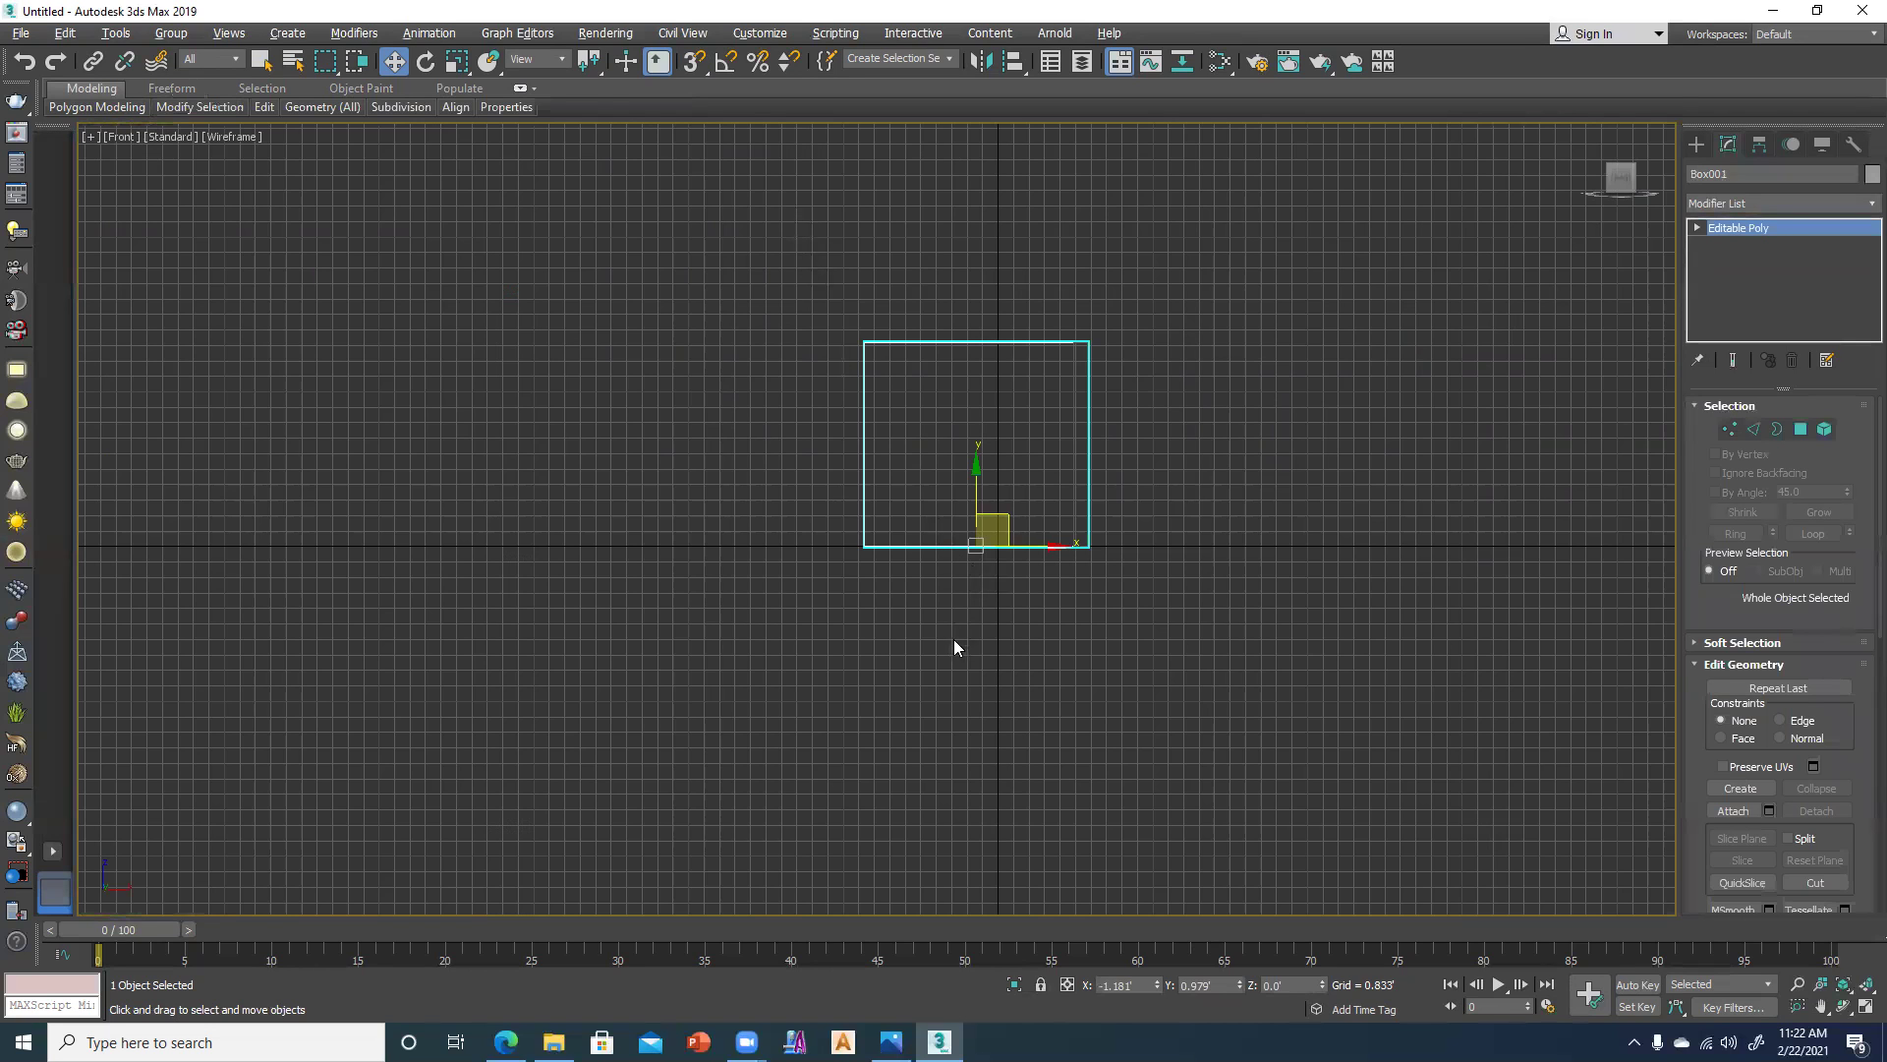
Drag Box001's left-end vertices outward to meet the corner, then exit vertex mode and check the photo.
key("1")
key("alt+w")
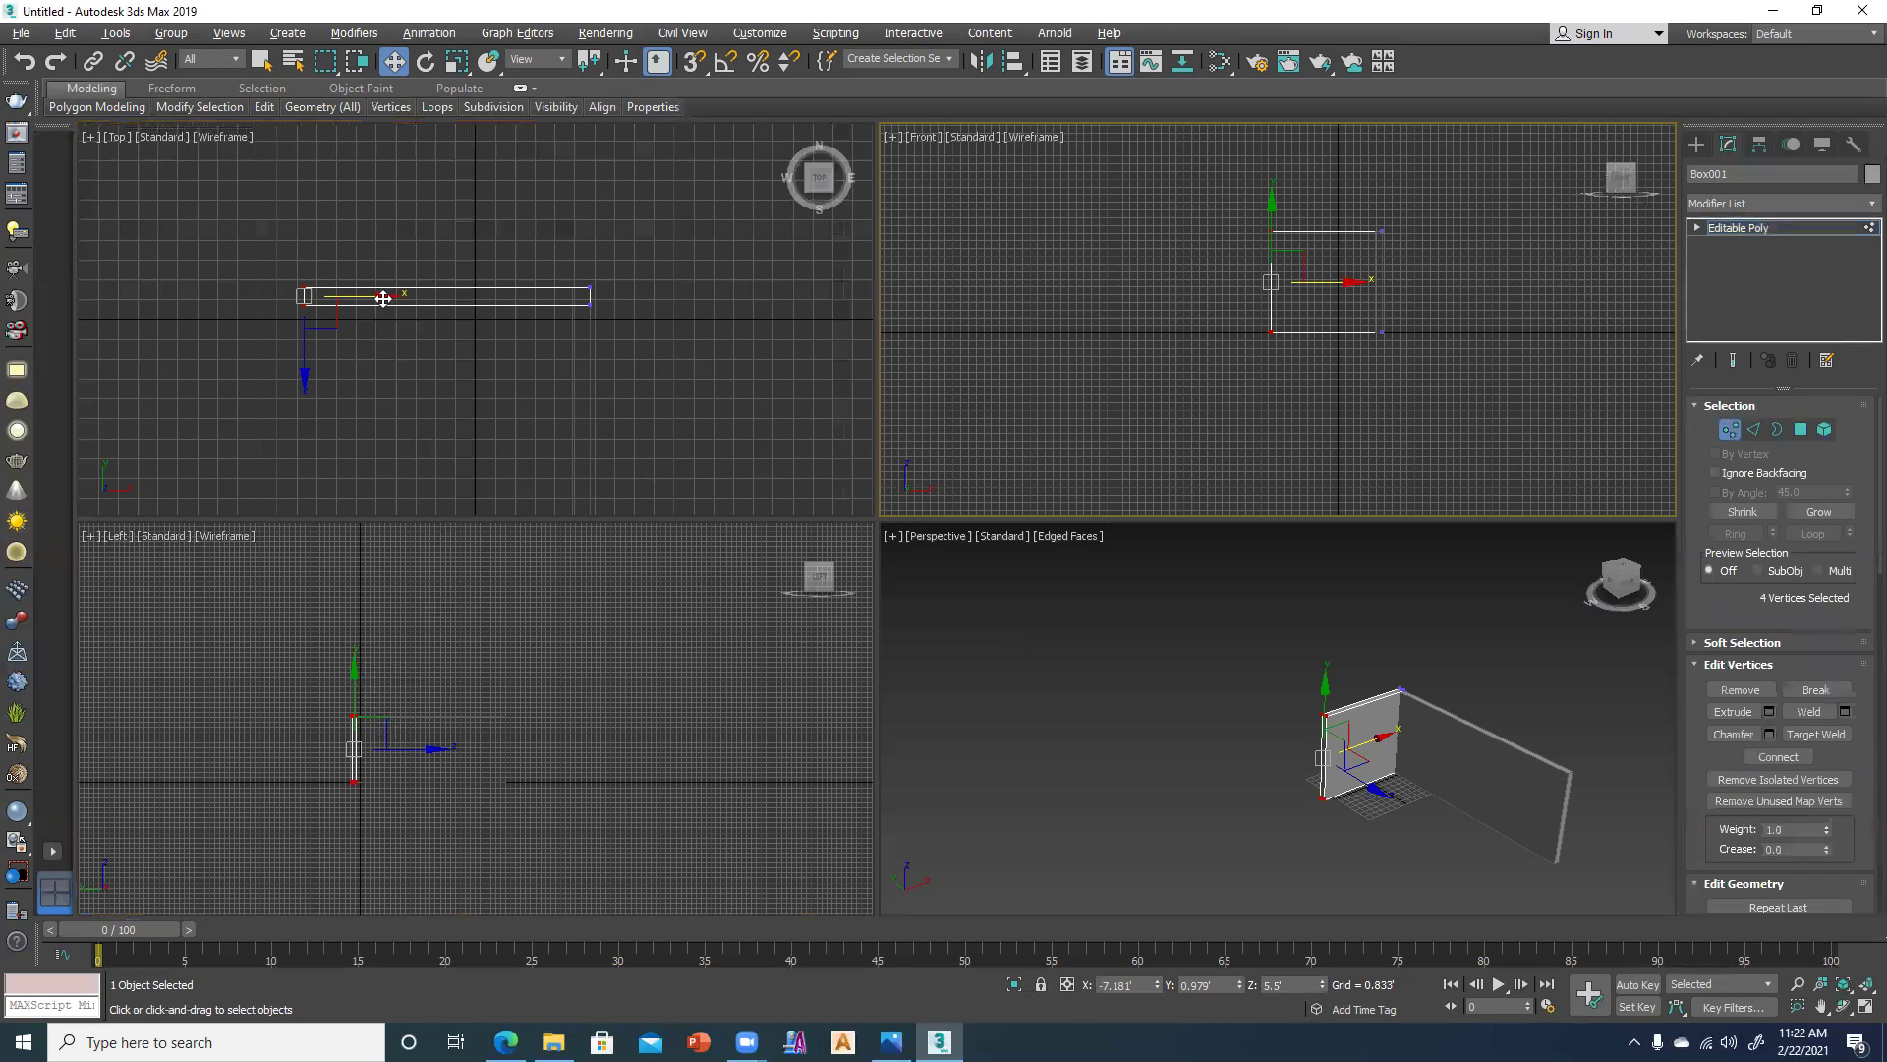
left_click_drag(256, 291, 221, 297)
left_click(1046, 776)
mouse_move(1109, 663)
middle_mouse_down("alt")
mouse_move(1182, 628)
mouse_move(1191, 698)
mouse_move(1130, 676)
mouse_move(1199, 755)
middle_mouse_up("alt")
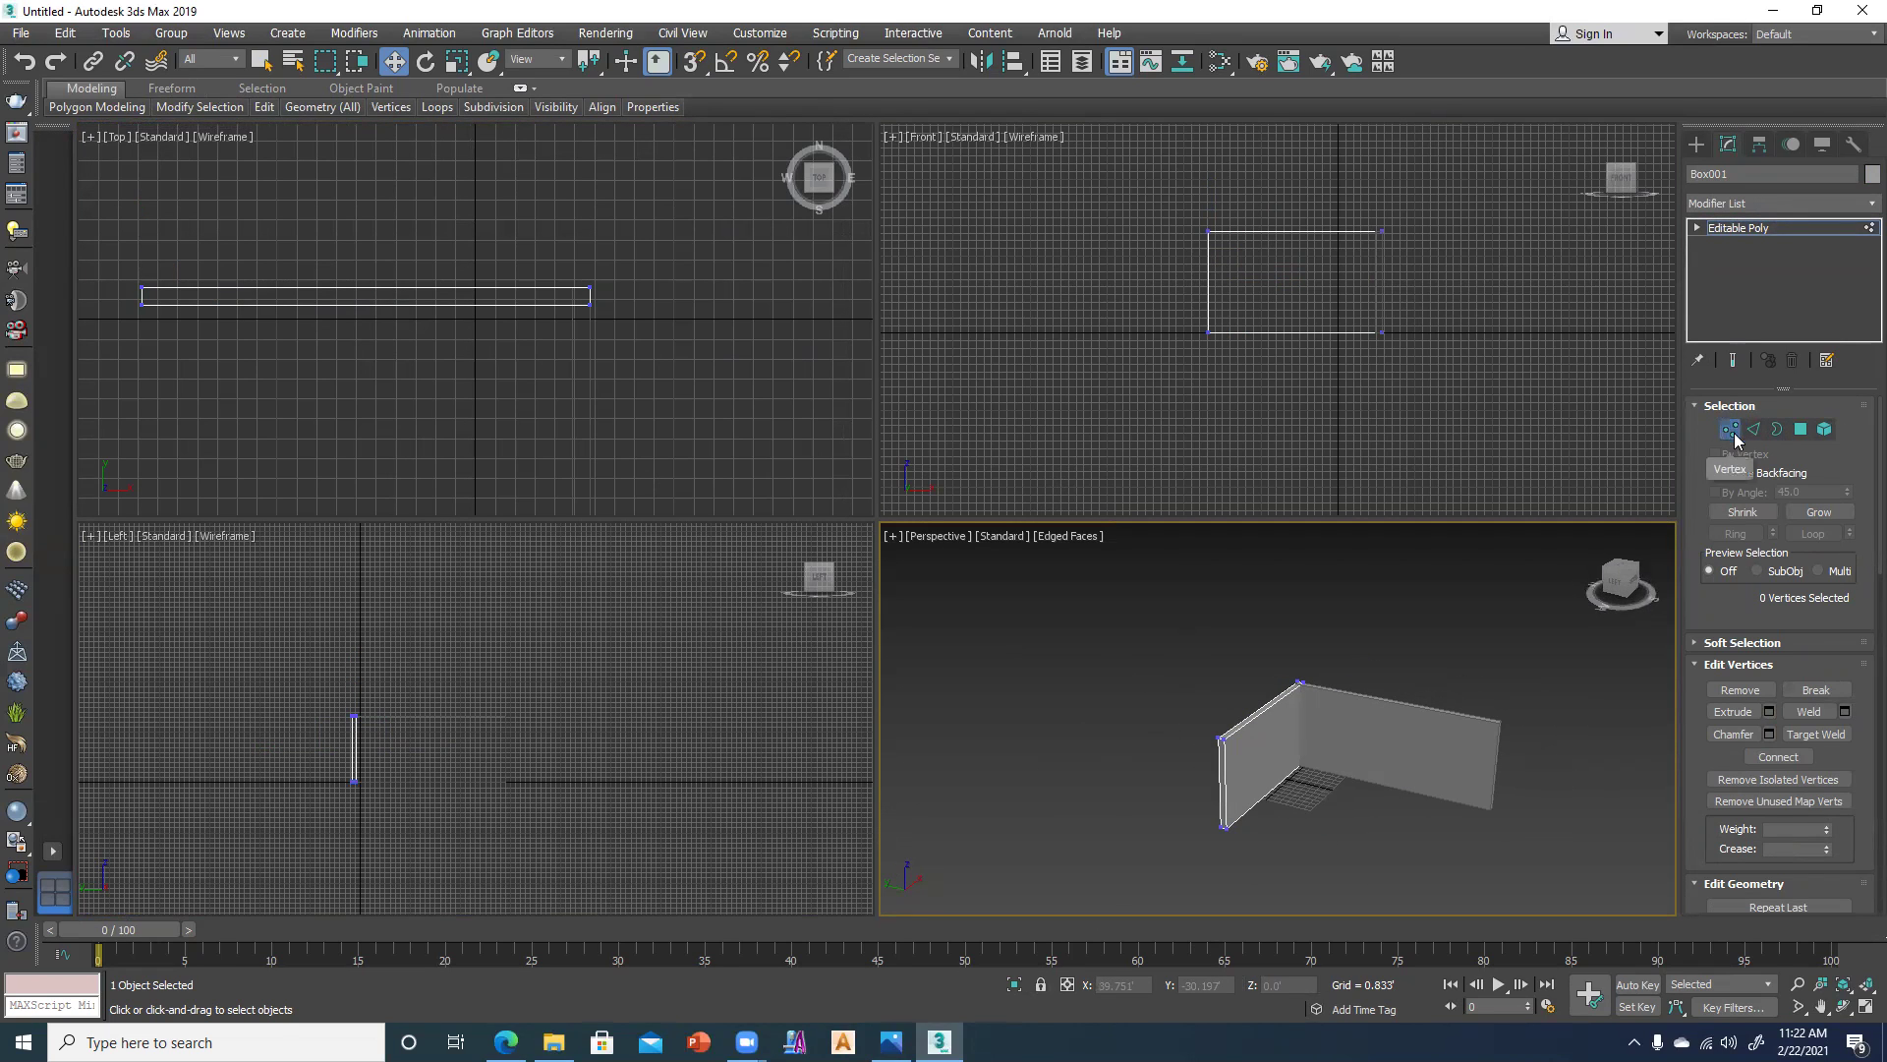
left_click(1729, 429)
left_click(1116, 703)
key("alt+Tab")
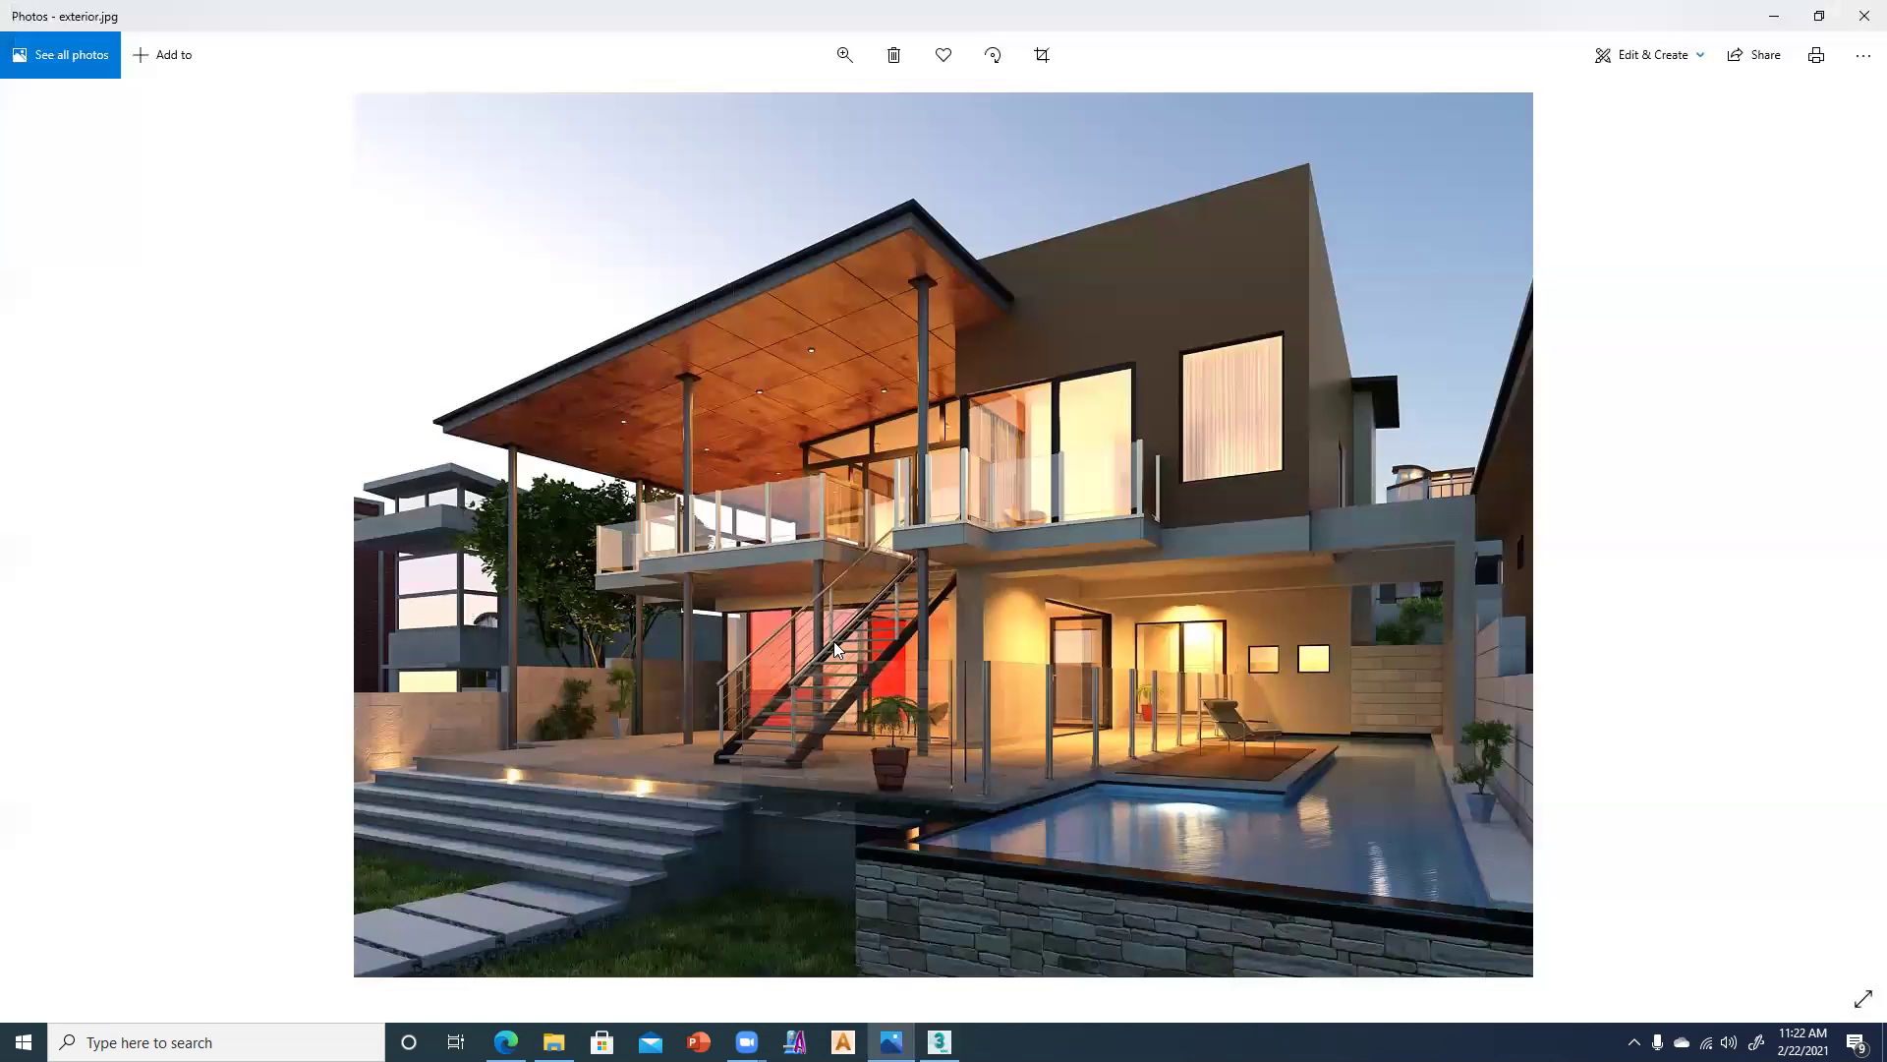
Return from the exterior.jpg photo to 3ds Max and maximize the Top viewport.
key("alt+Tab")
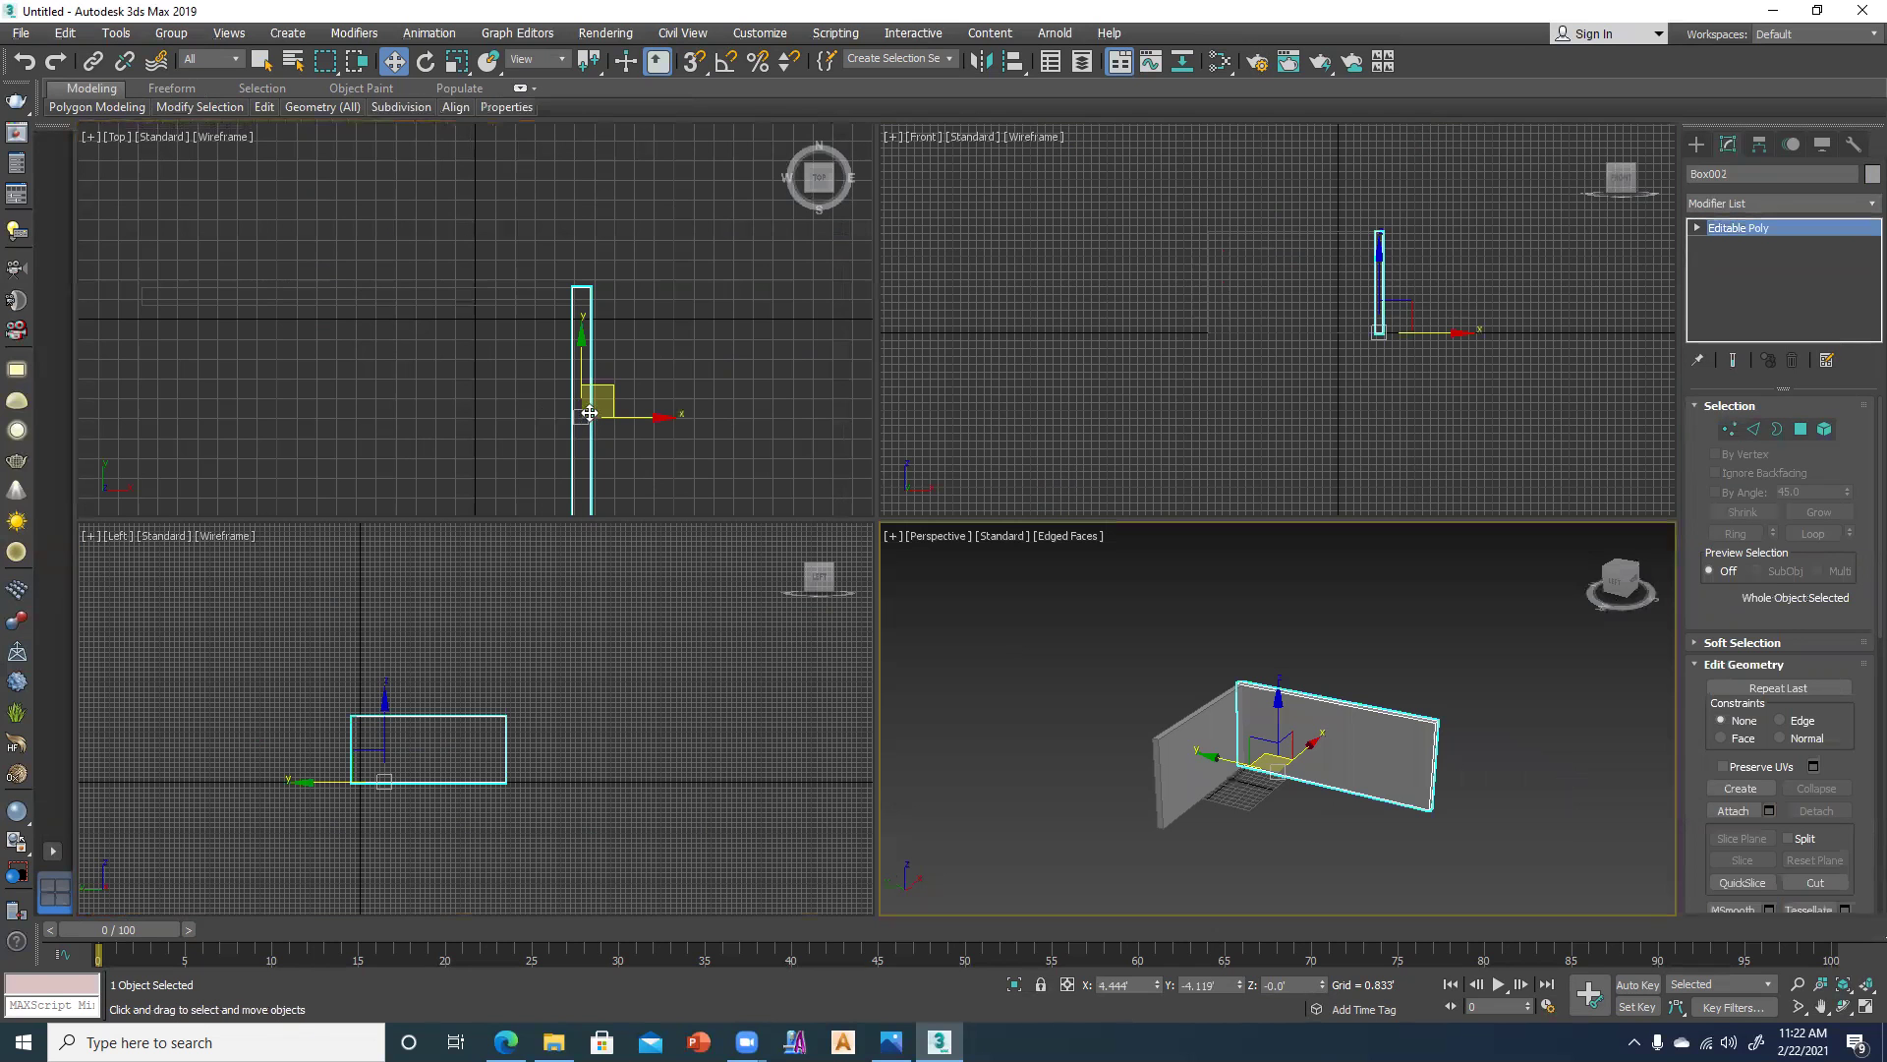
left_click(590, 413)
key("alt+w")
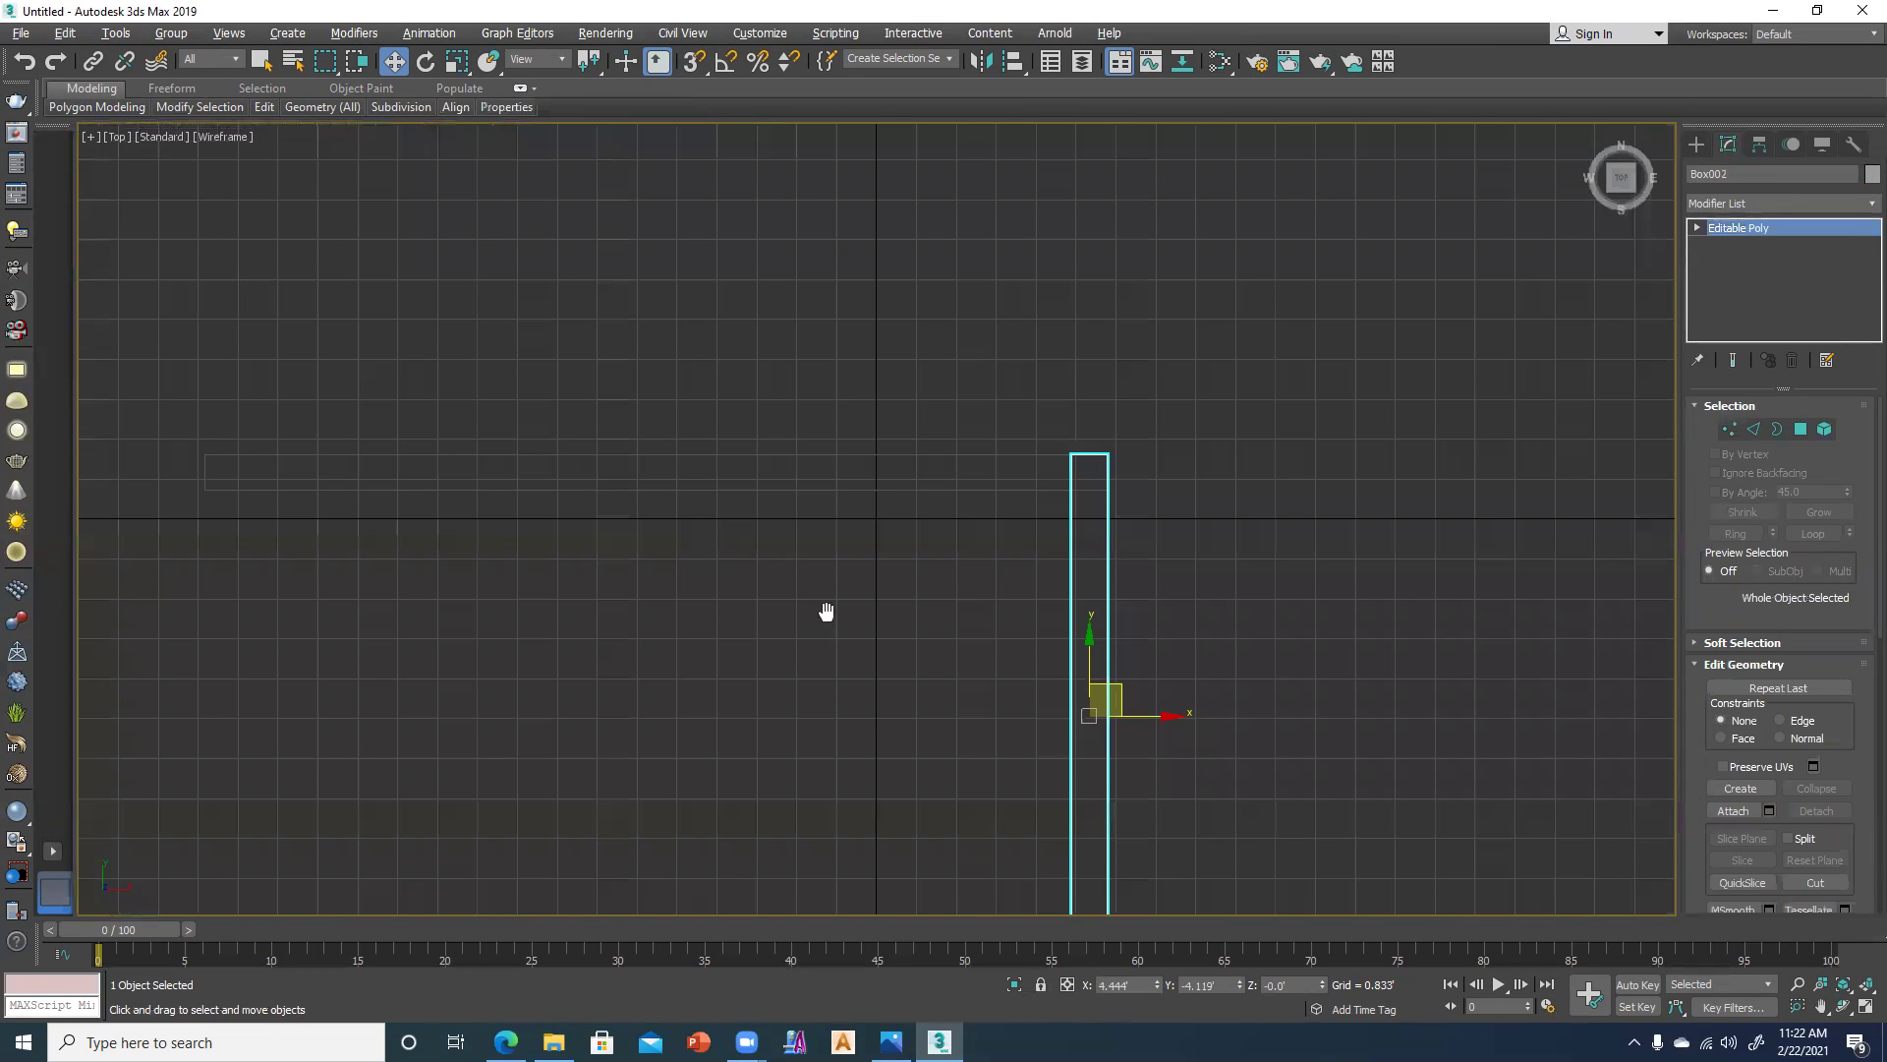
Shift-drag a copy of the wall to the left, creating Box003.
scroll(1115, 530, "down", 3)
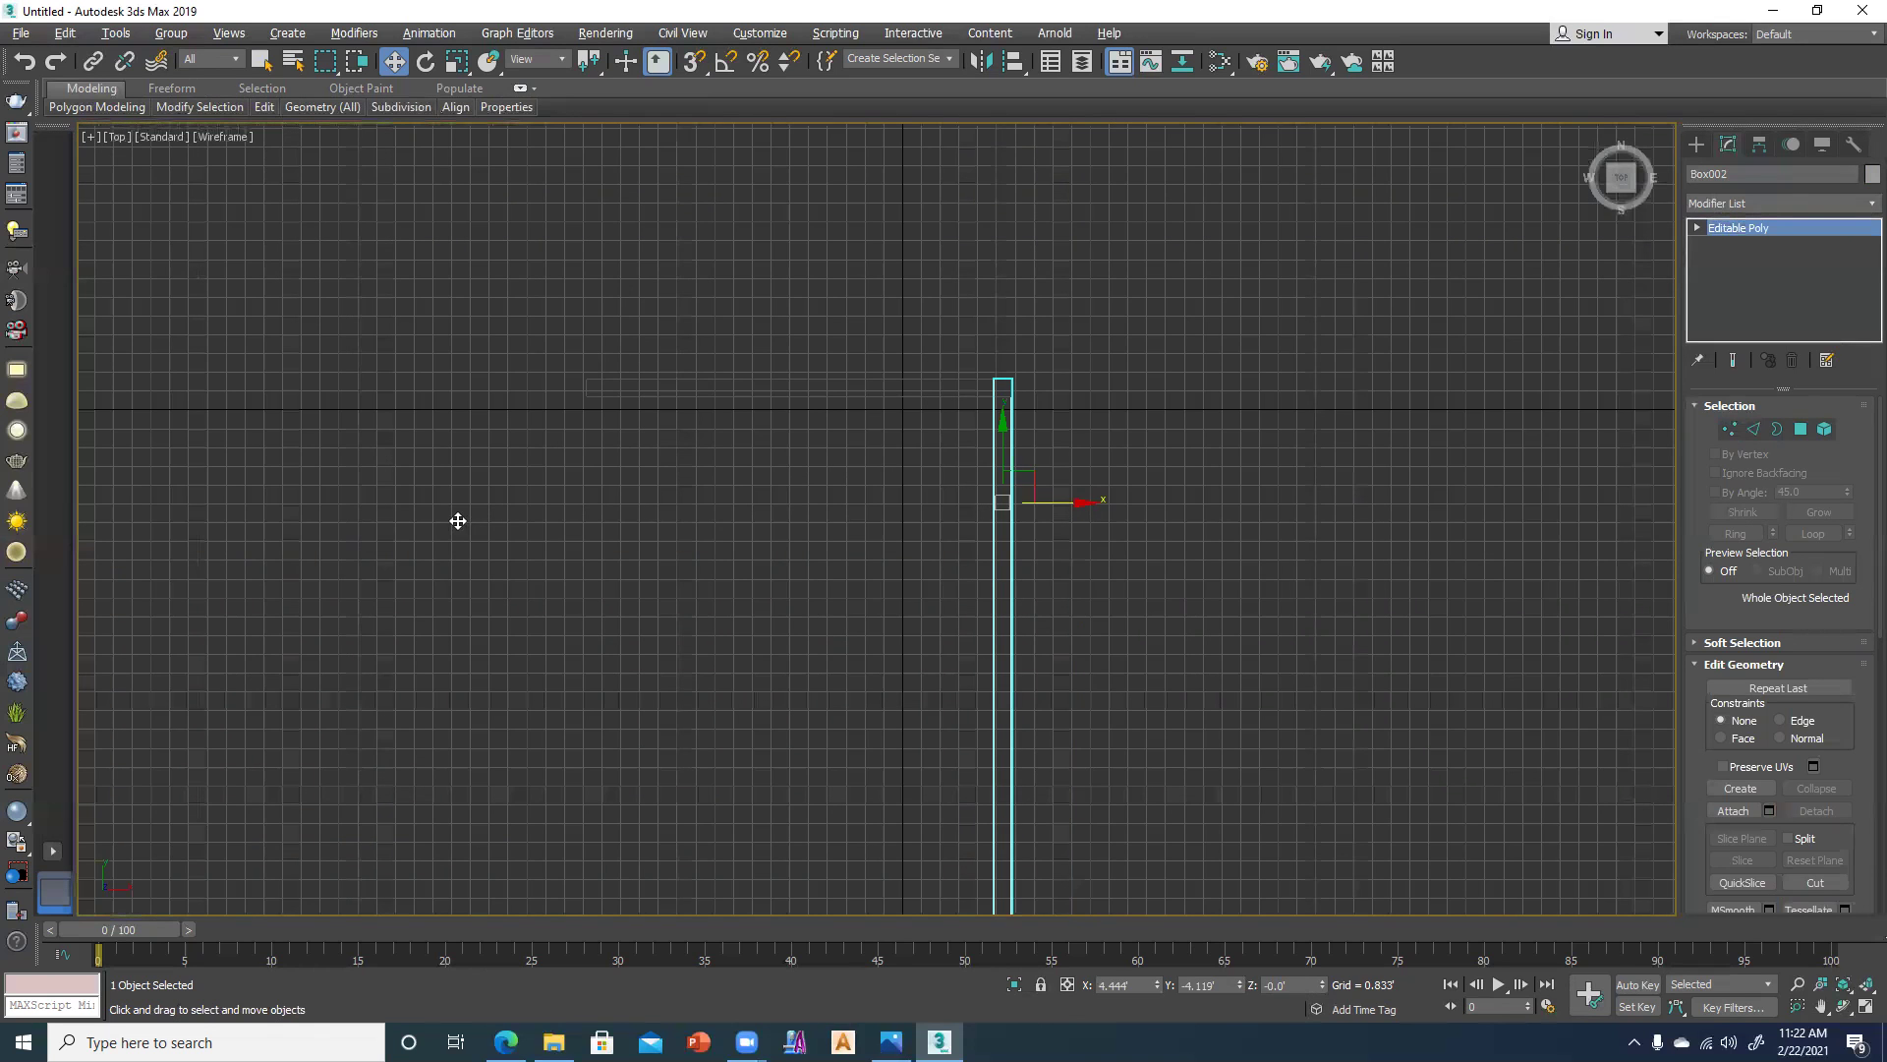
left_click_drag(854, 484, 432, 483, "shift")
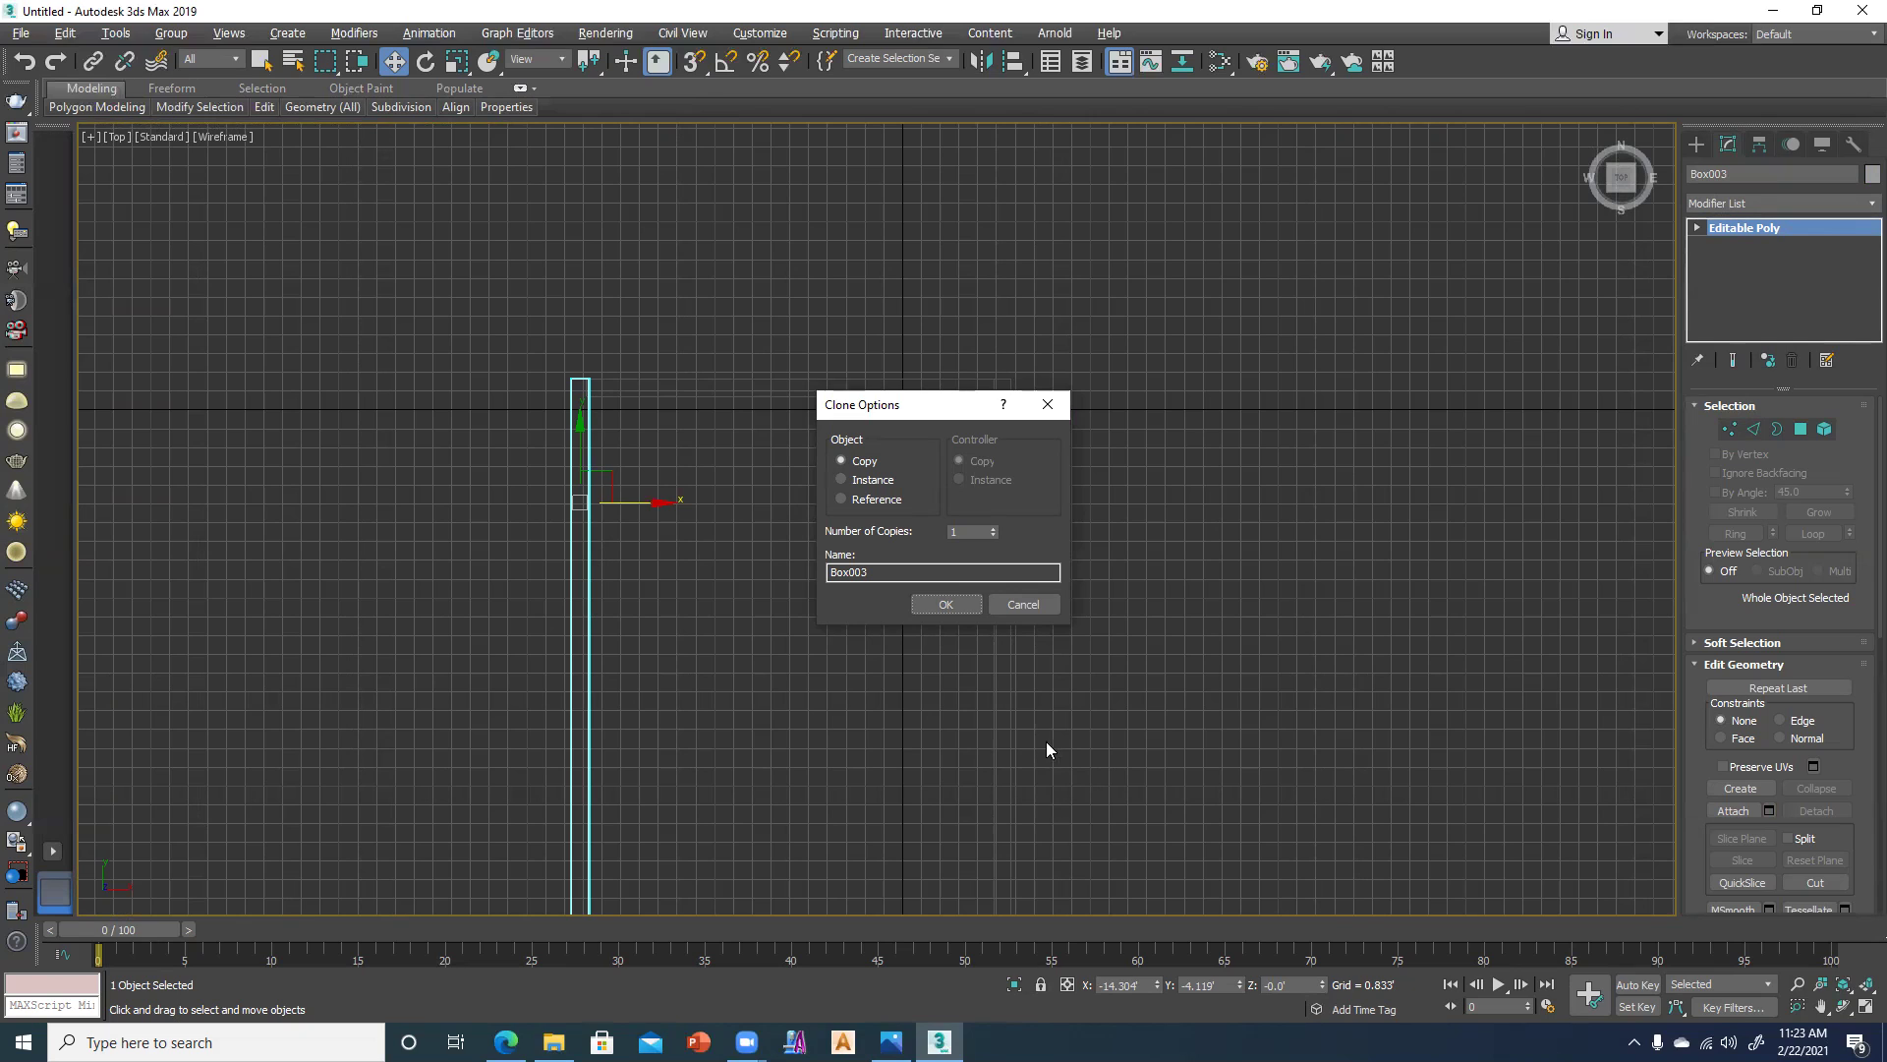
left_click(948, 612)
Turn on vertex snap and snap Box003 onto the end of the existing walls.
key("alt+w")
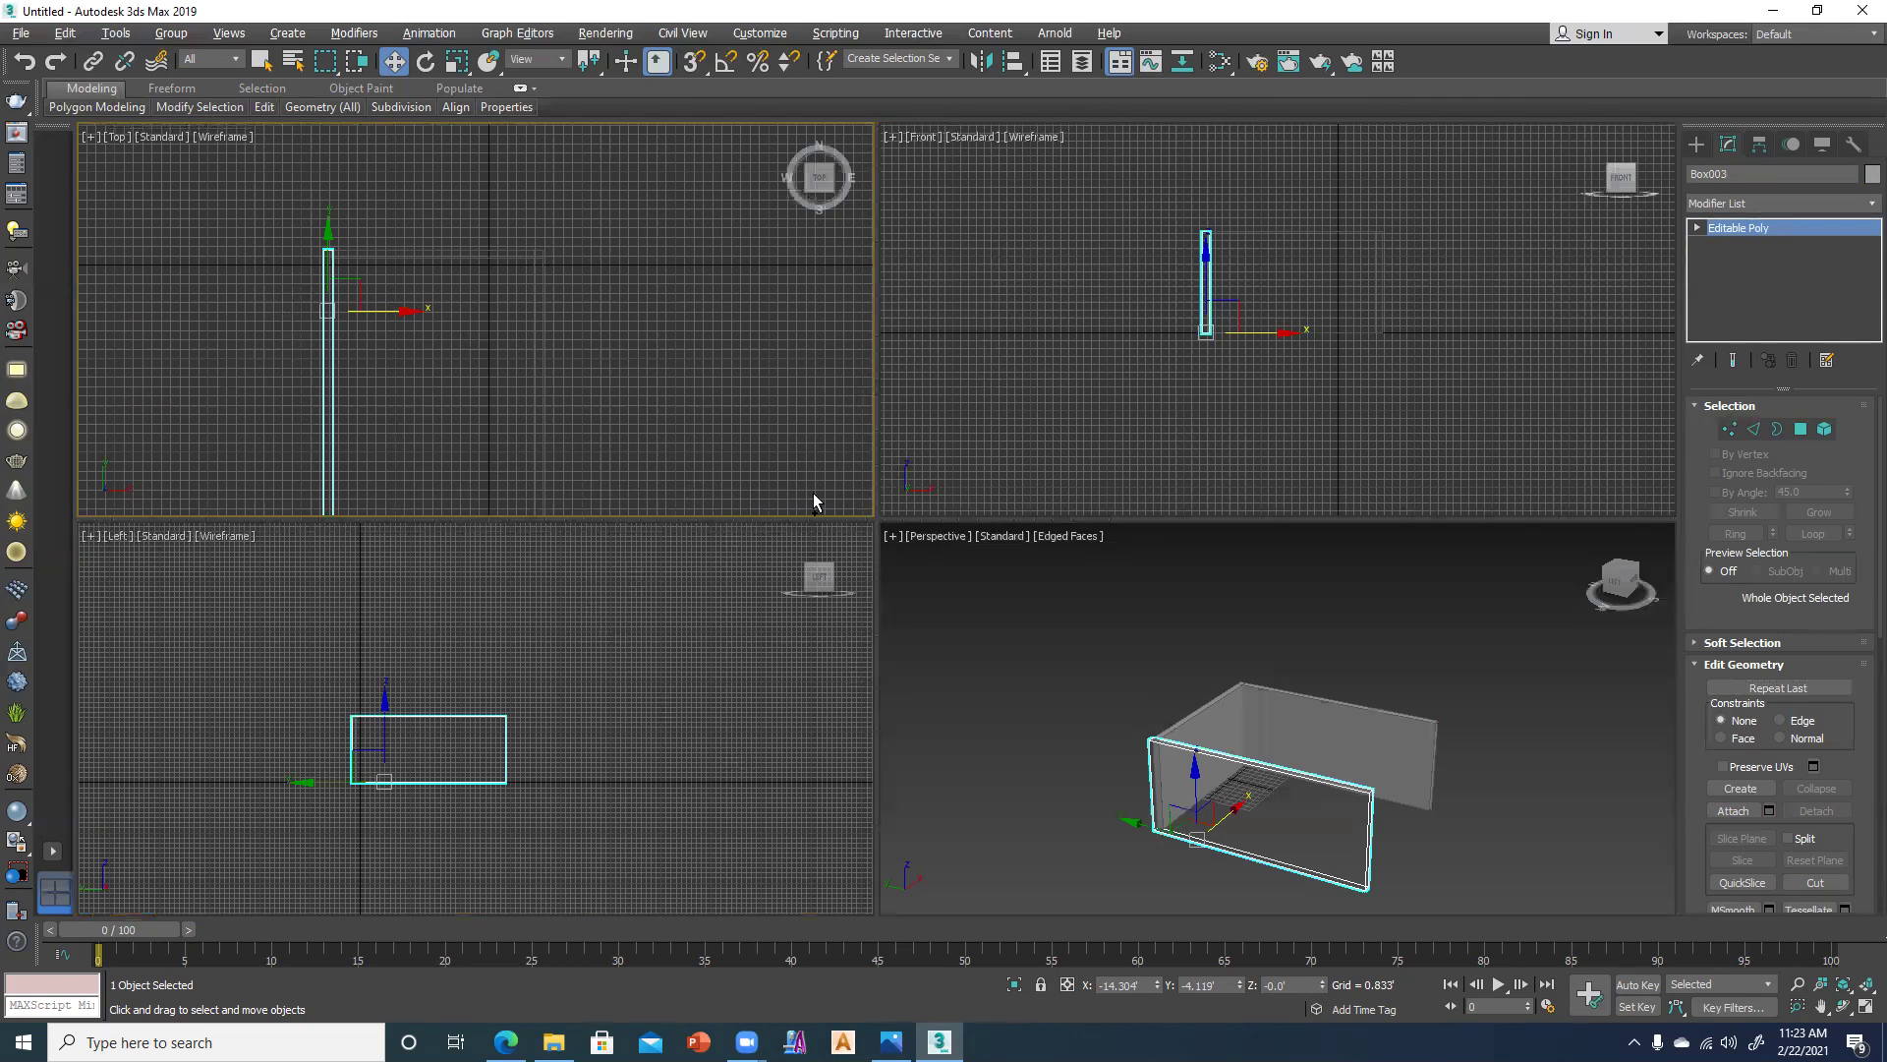
key("alt+w")
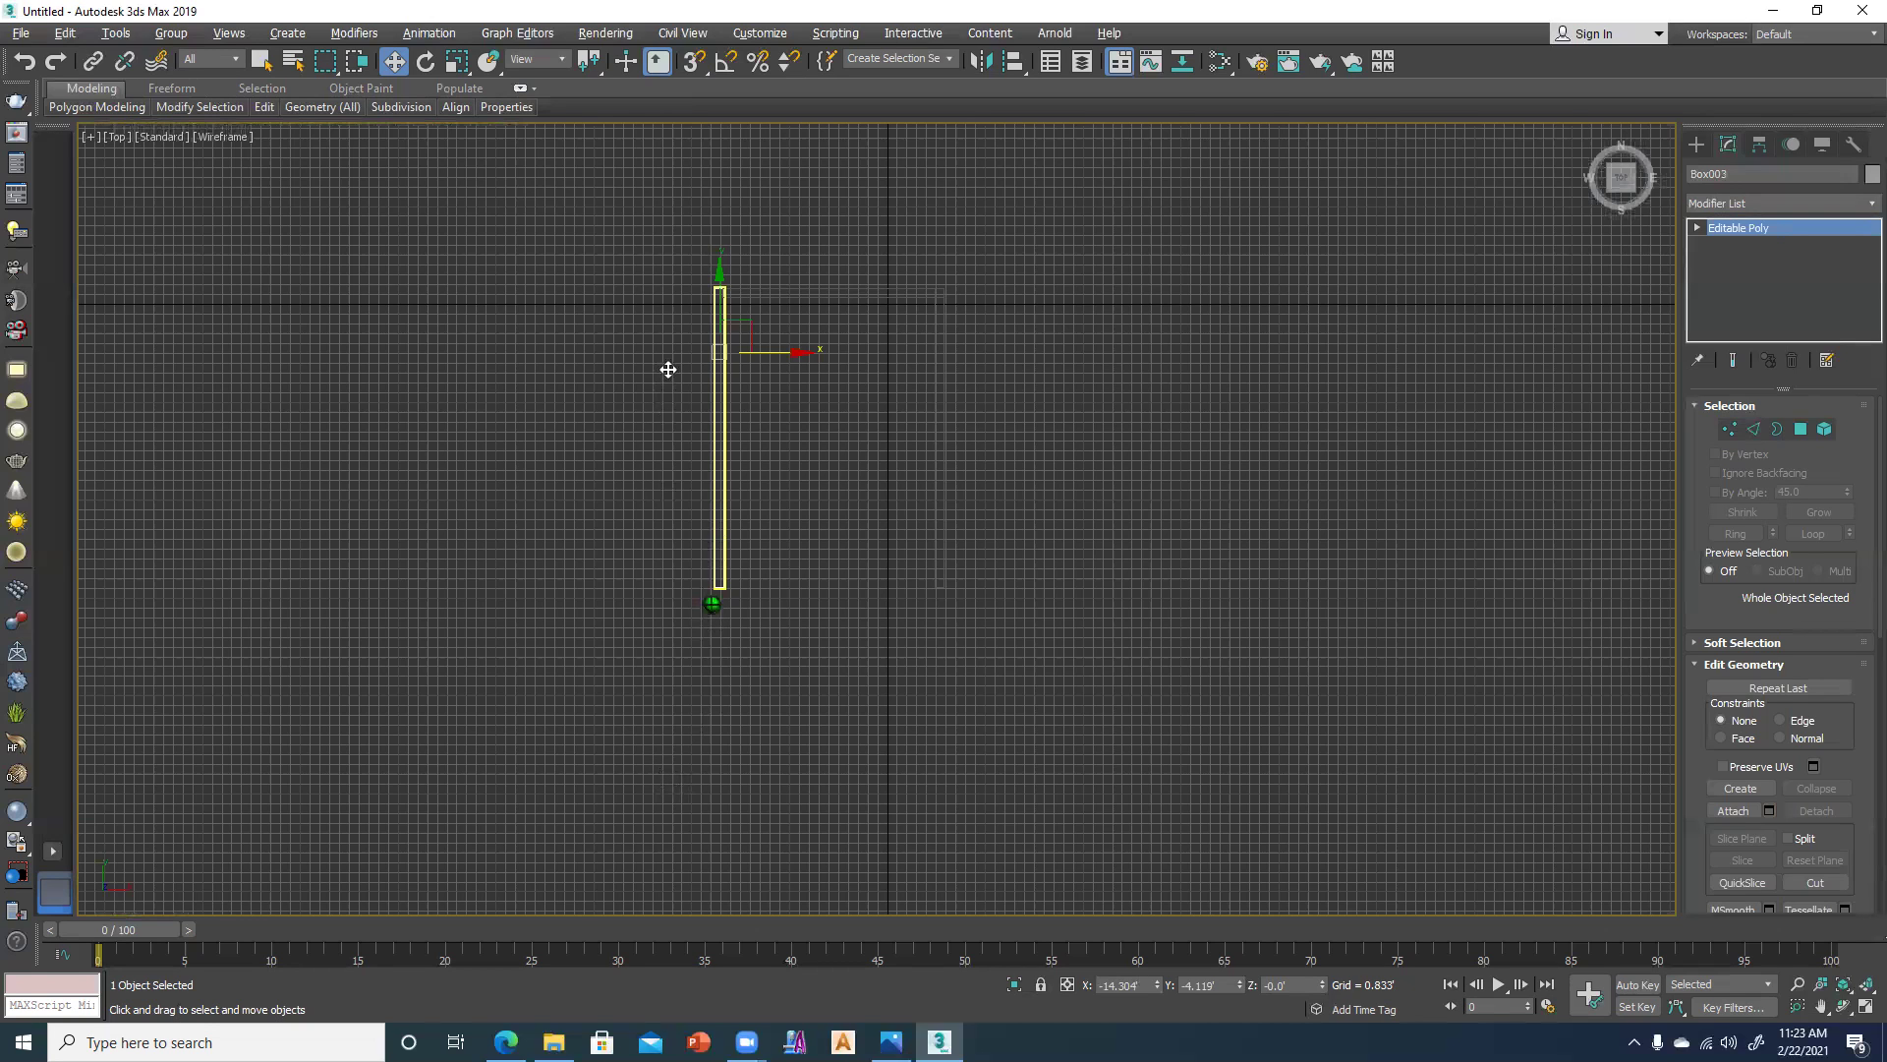
key("s")
left_click_drag(611, 367, 704, 493)
key("alt+w")
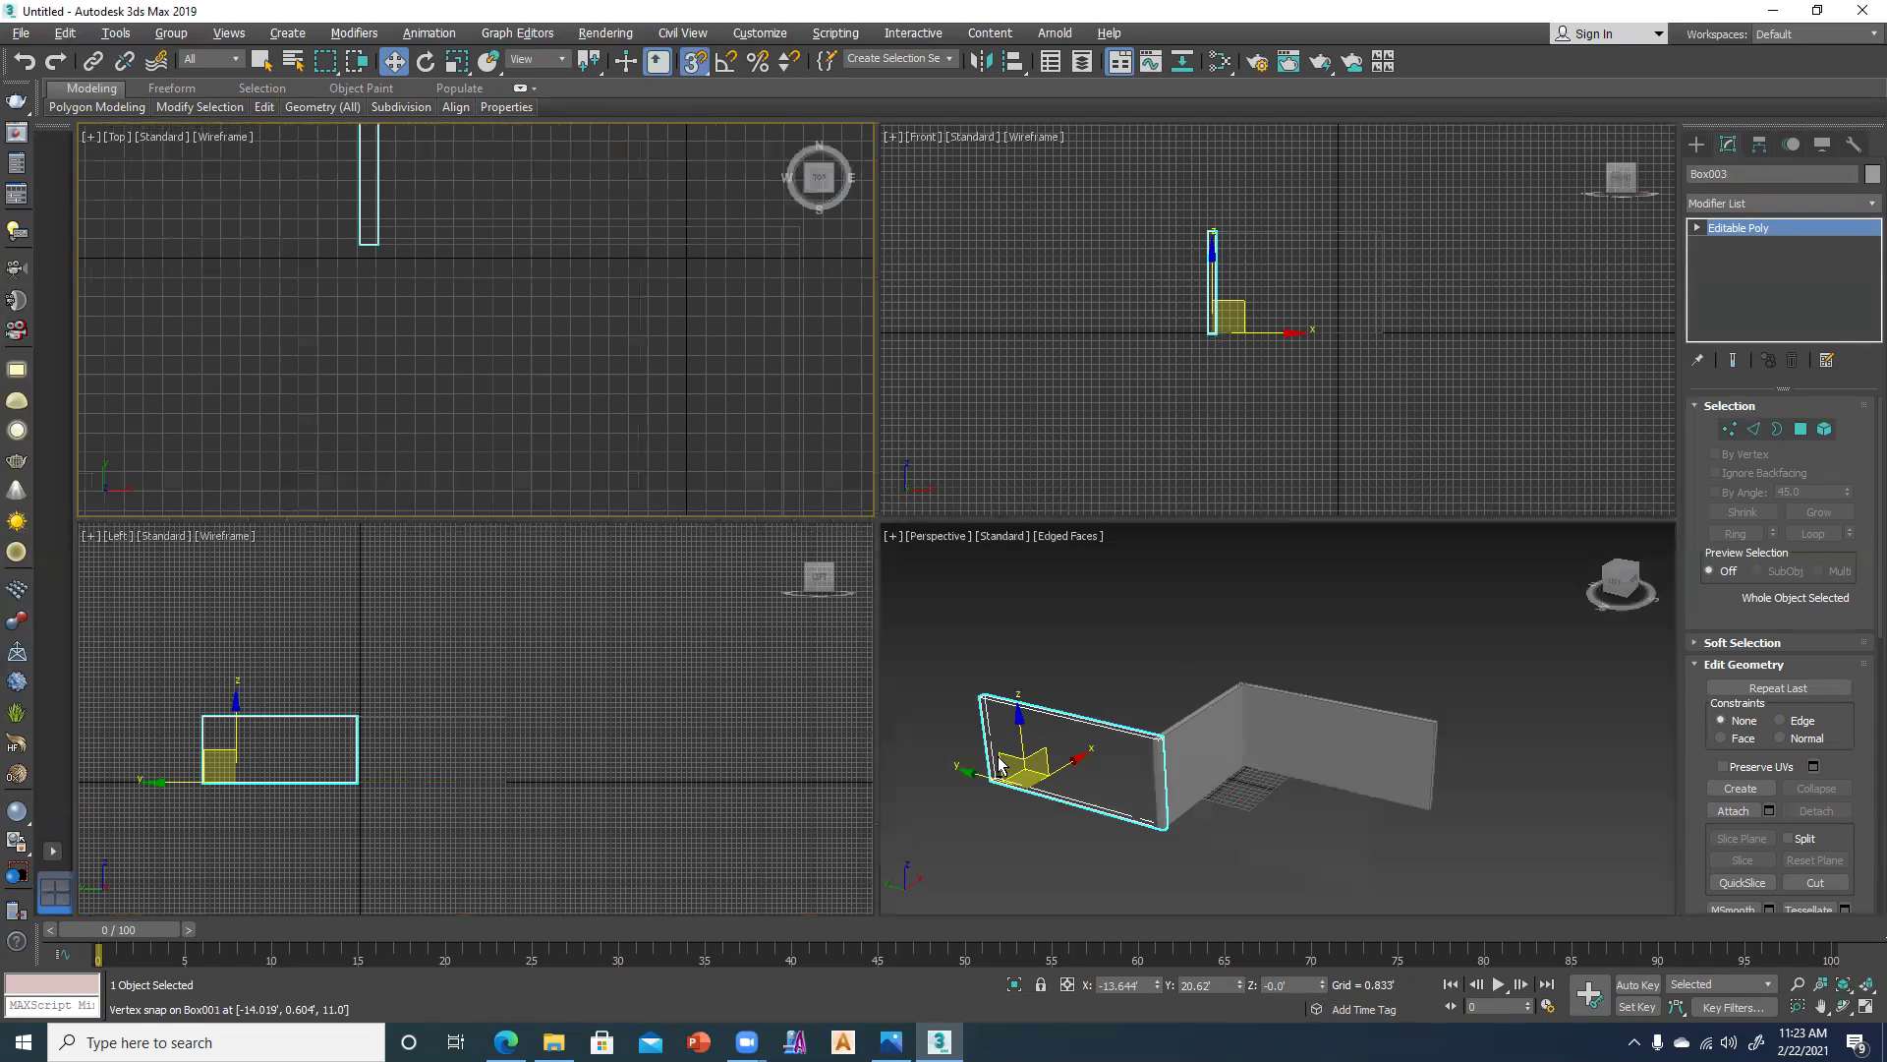
key("alt+w")
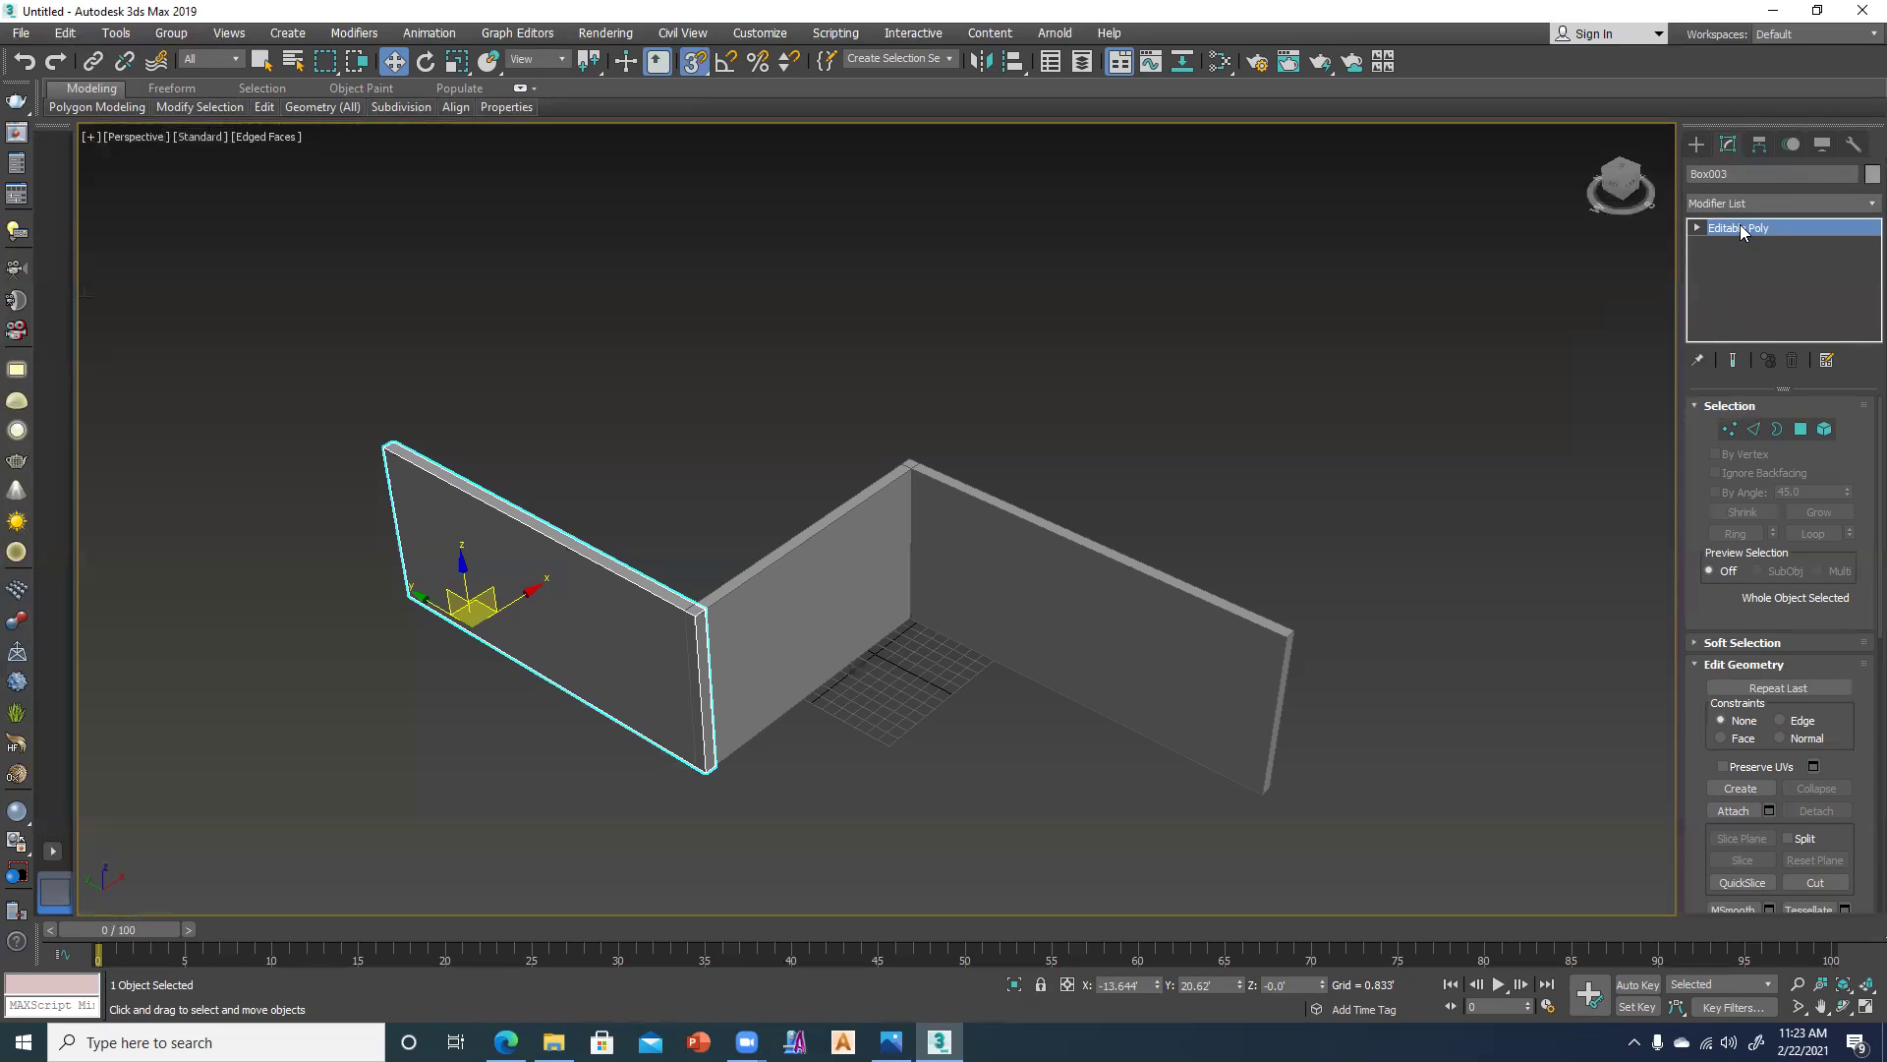
Orbit to inspect where the walls meet, then exit vertex mode and clear the selection.
key("1")
mouse_move(1360, 446)
middle_mouse_down("alt")
mouse_move(892, 687)
mouse_move(967, 639)
middle_mouse_up("alt")
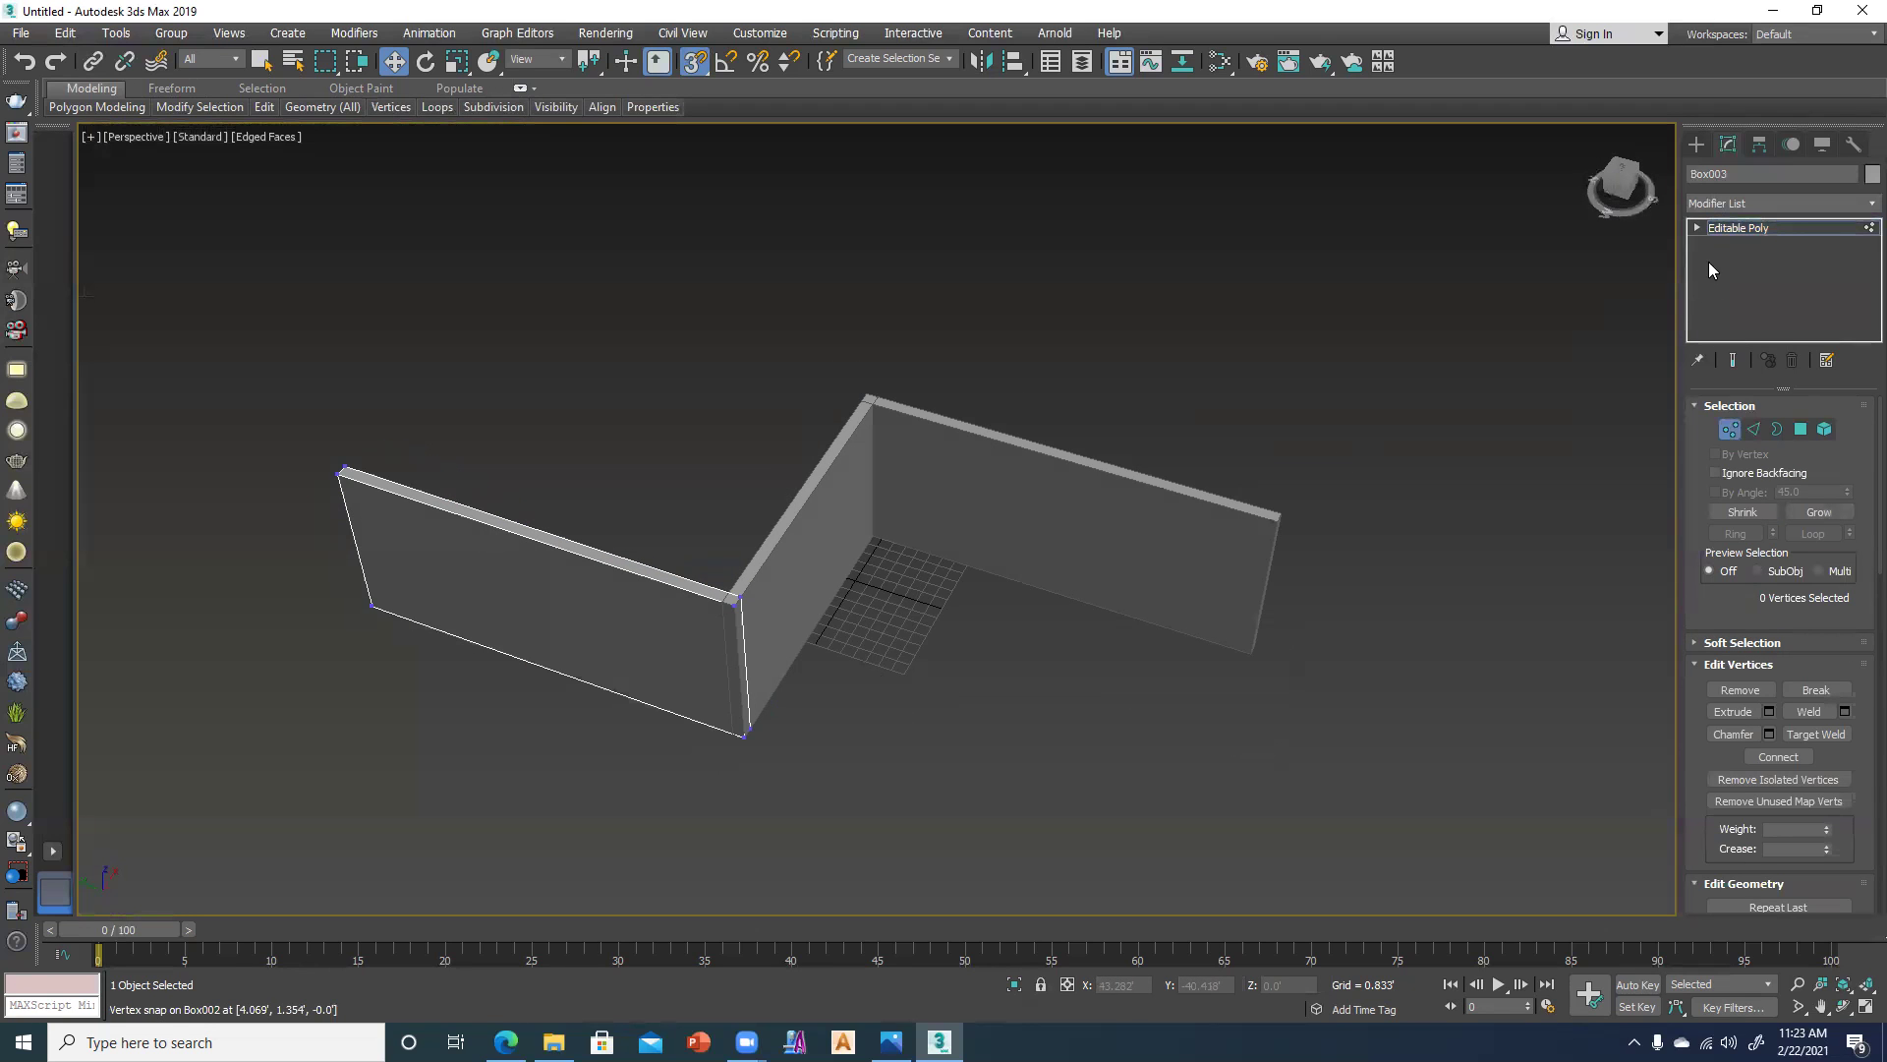
left_click(1730, 436)
left_click(1301, 293)
mouse_move(901, 534)
middle_mouse_down("alt")
mouse_move(881, 752)
mouse_move(859, 657)
mouse_move(728, 639)
mouse_move(750, 590)
mouse_move(747, 610)
mouse_move(830, 597)
mouse_move(878, 674)
mouse_move(894, 651)
mouse_move(910, 675)
middle_mouse_up("alt")
Switch off Edged Faces with F4, check the reference photo, and select middle wall Box001.
key("F4")
scroll(757, 592, "up", 3)
scroll(754, 596, "down", 5)
left_click(896, 624)
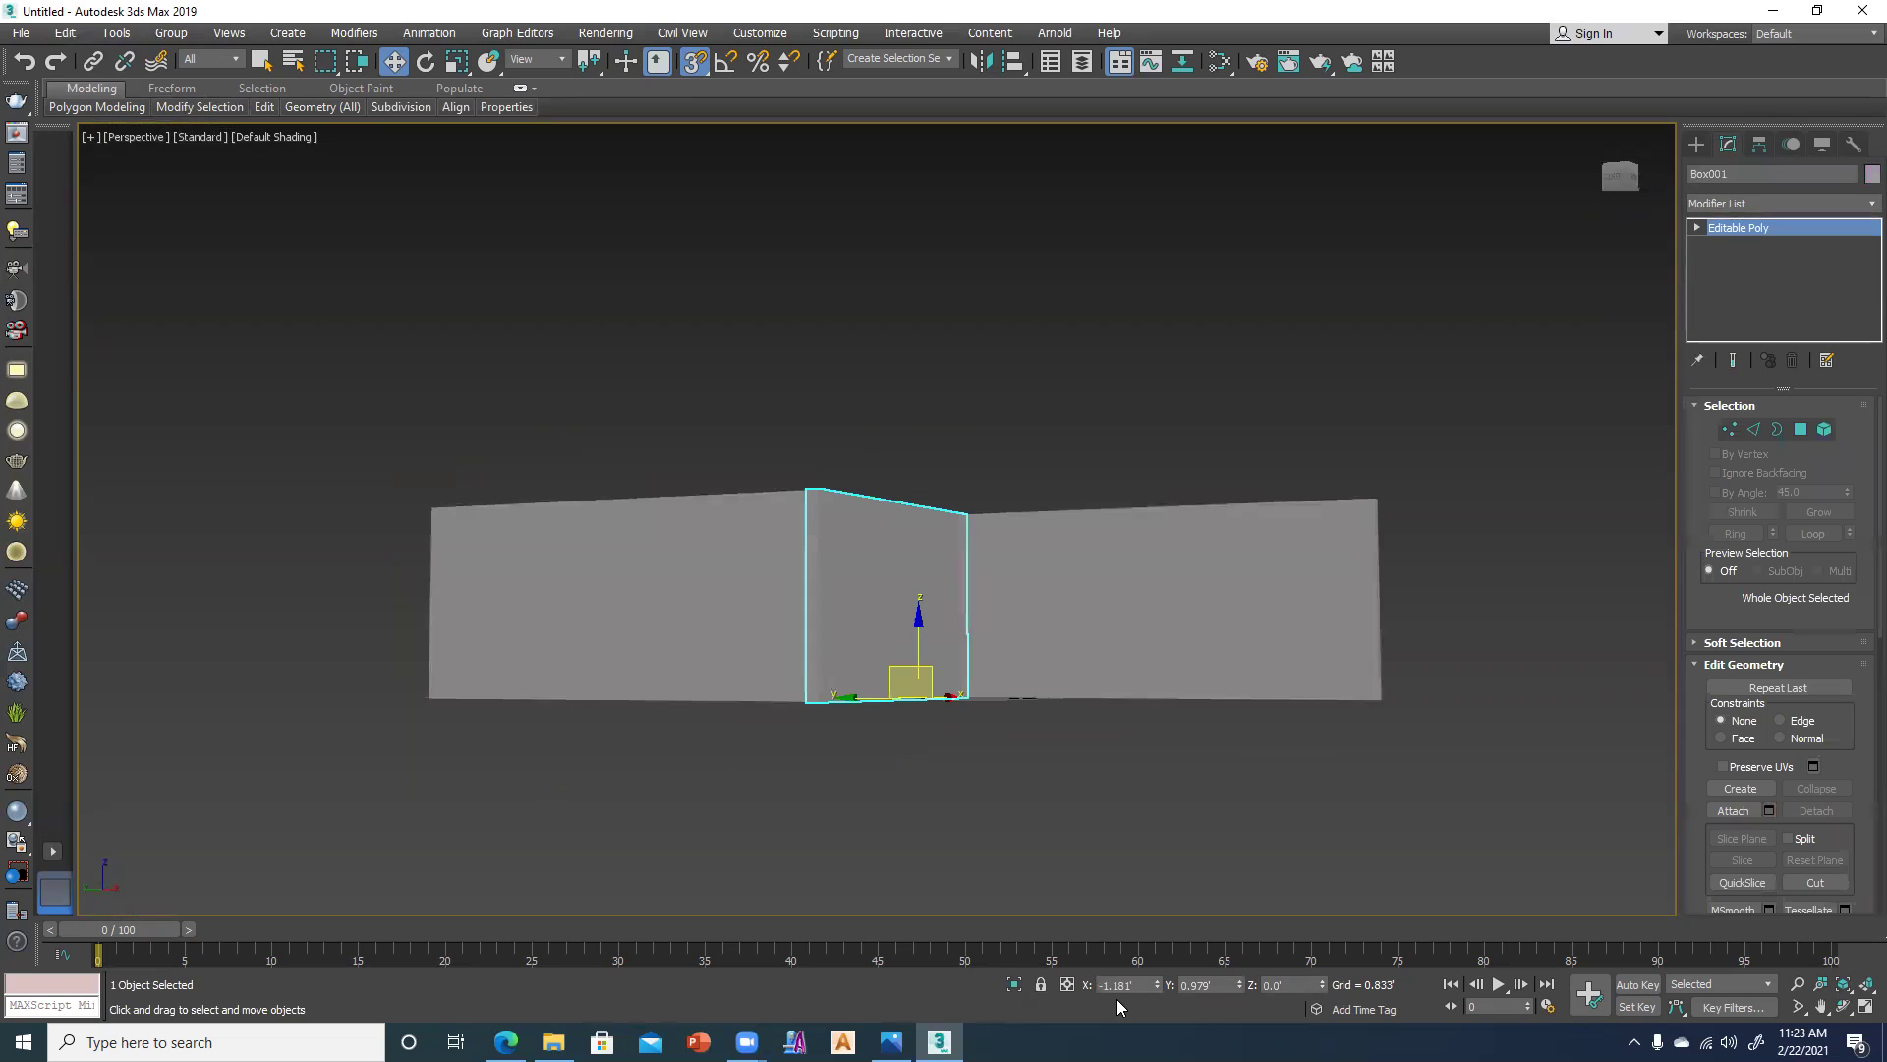
left_click(912, 830)
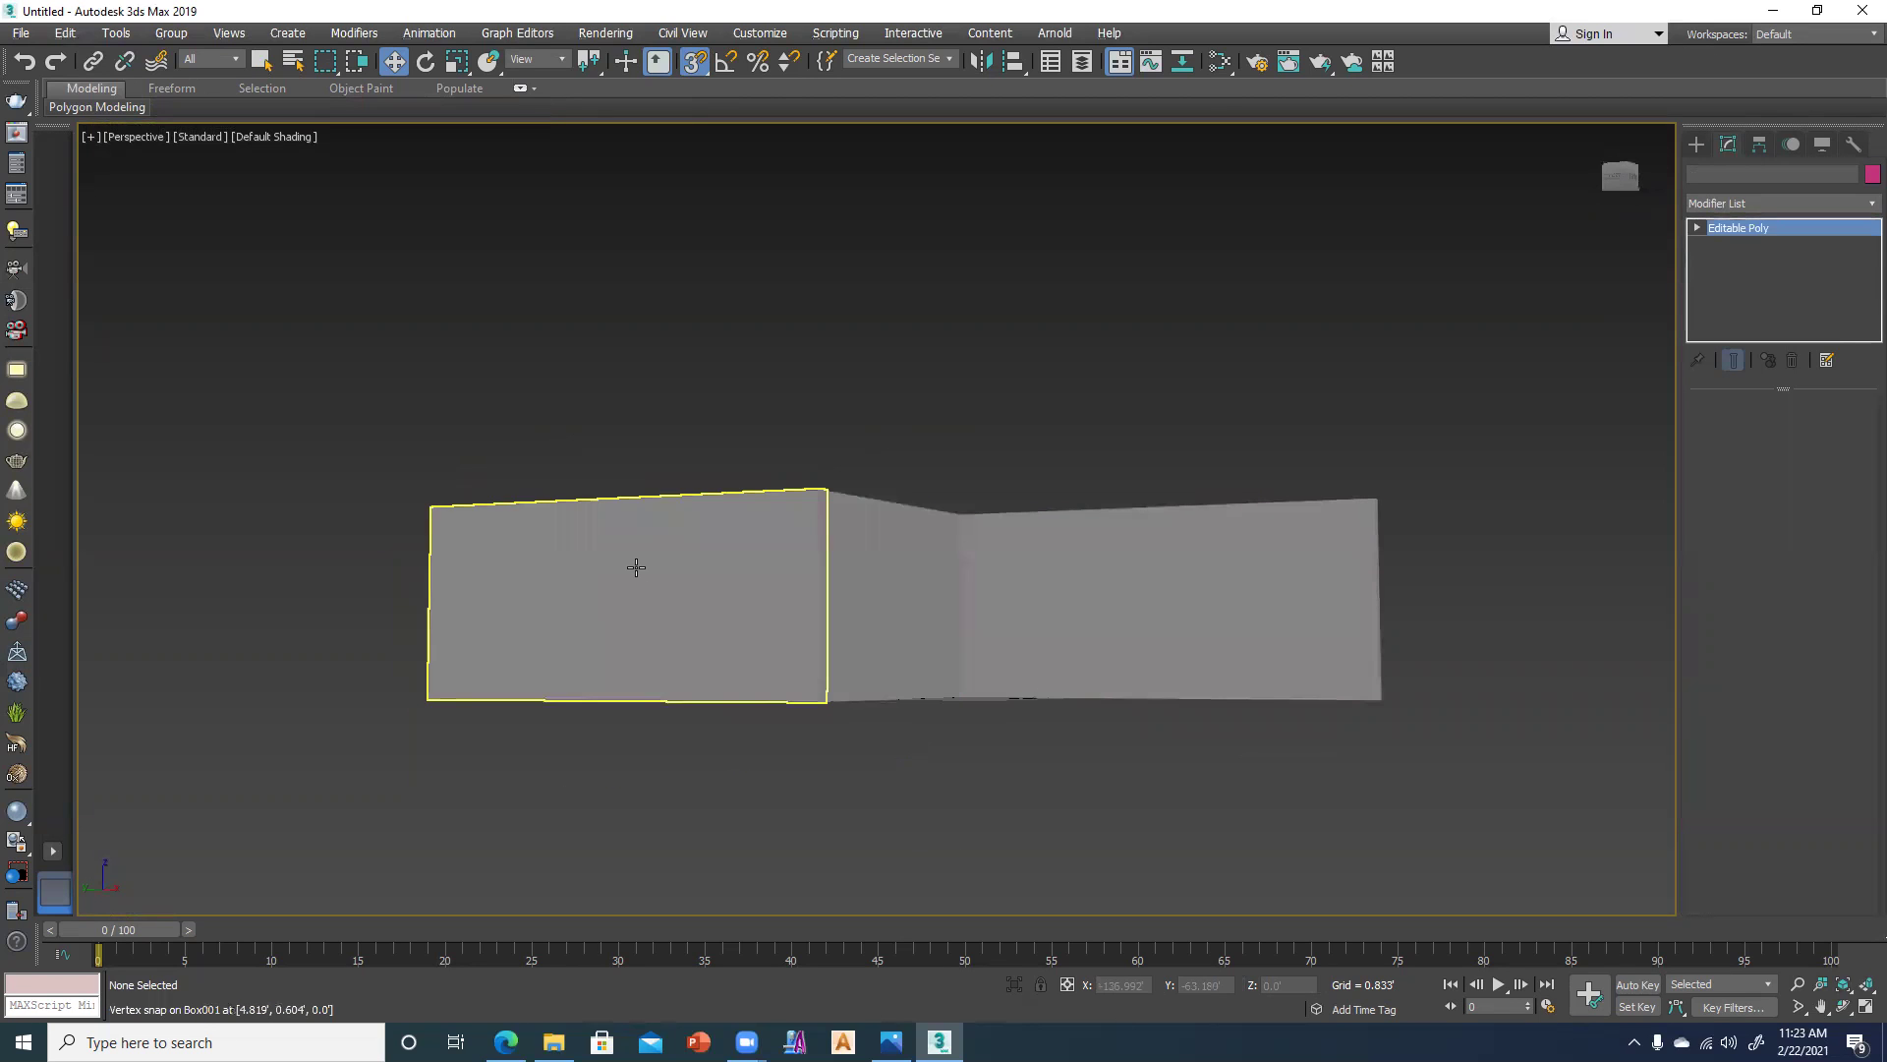
key("alt+Tab")
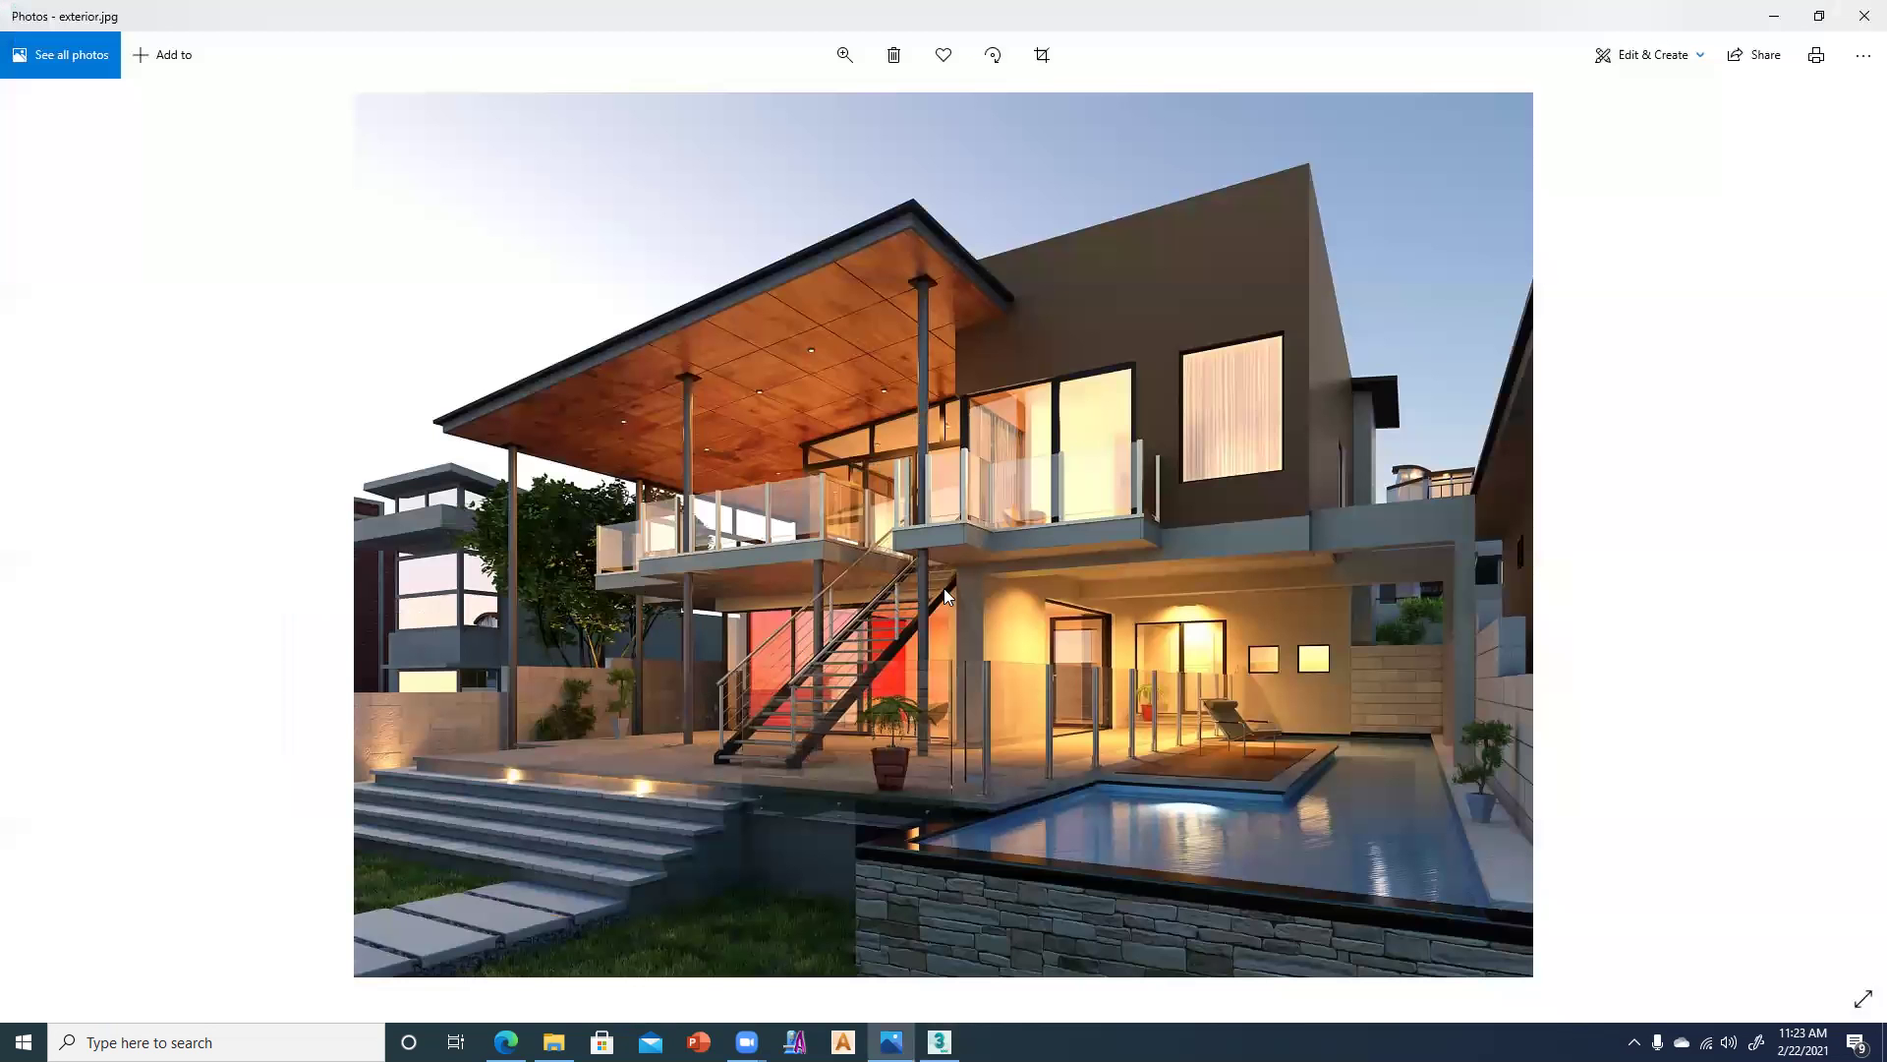
key("alt+Tab")
middle_click_drag(541, 555, 614, 629, "alt")
left_click(899, 550)
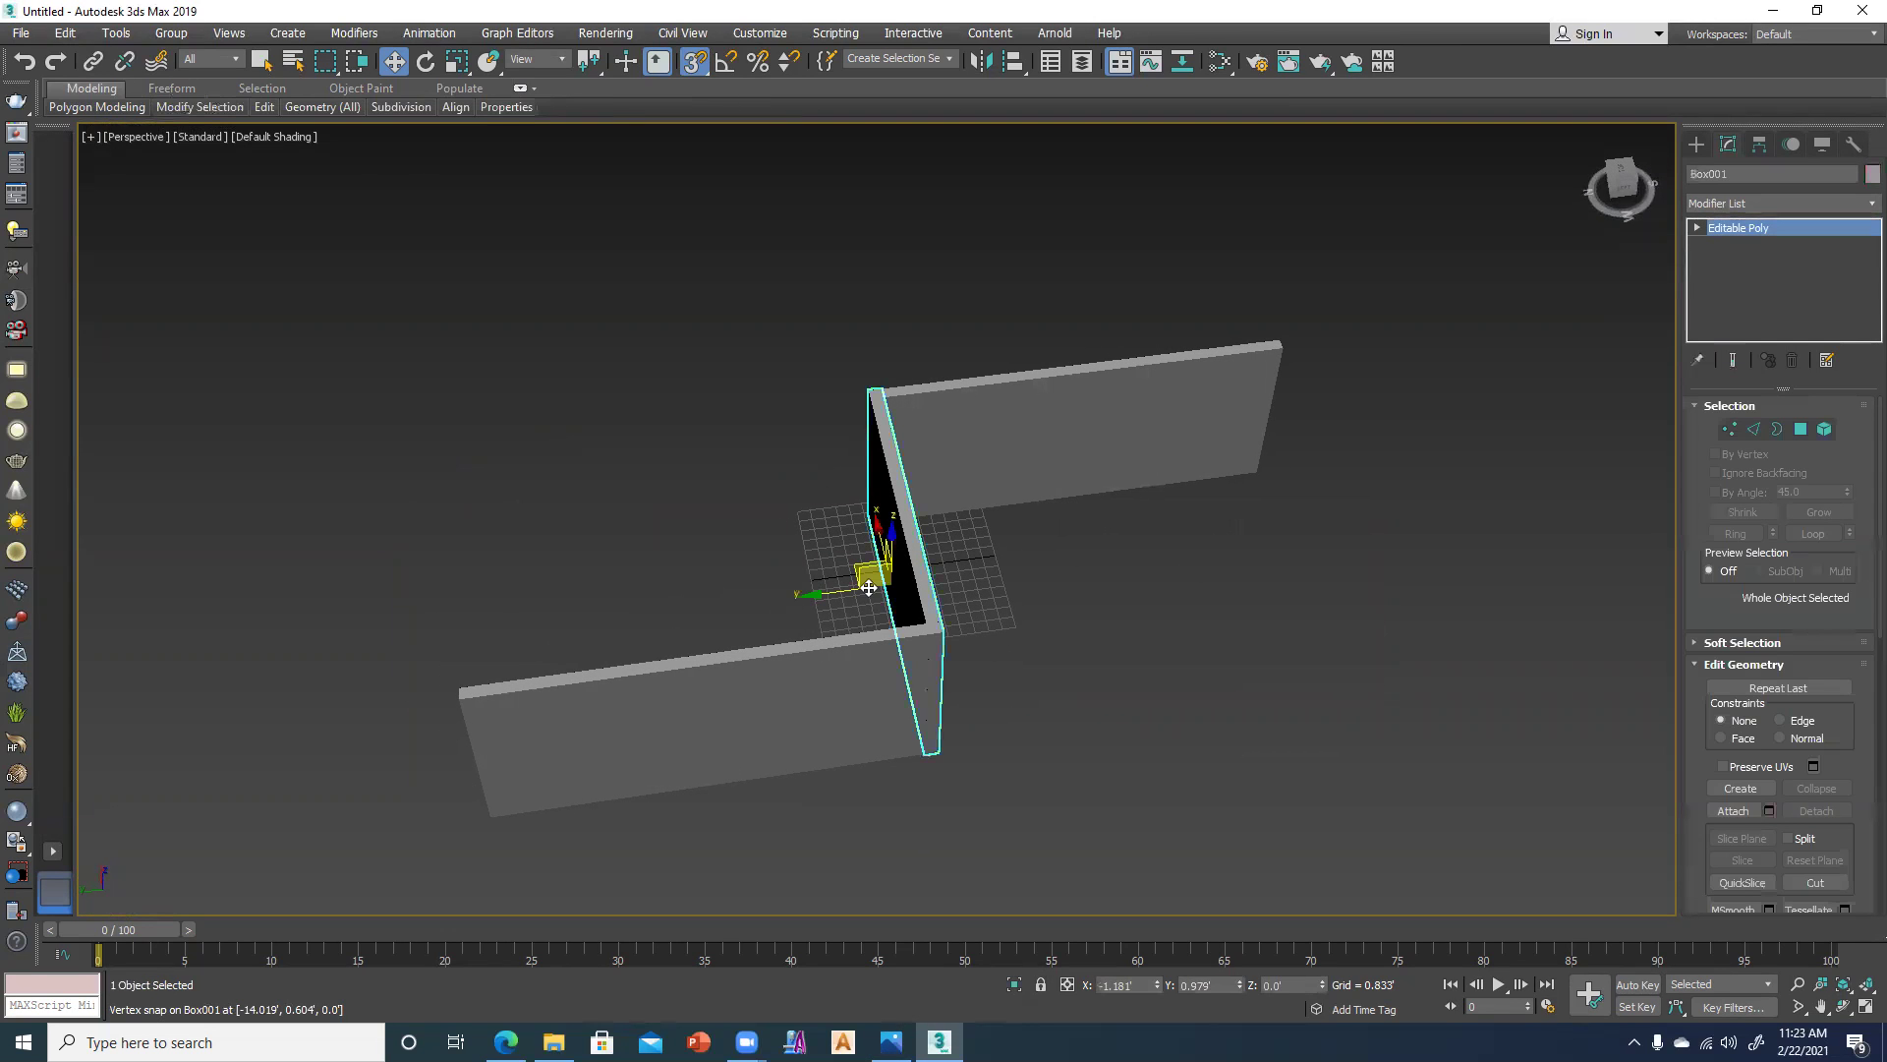
Shift-drag a copy of the middle wall out to the left as Box004.
left_click_drag(779, 597, 471, 651, "shift")
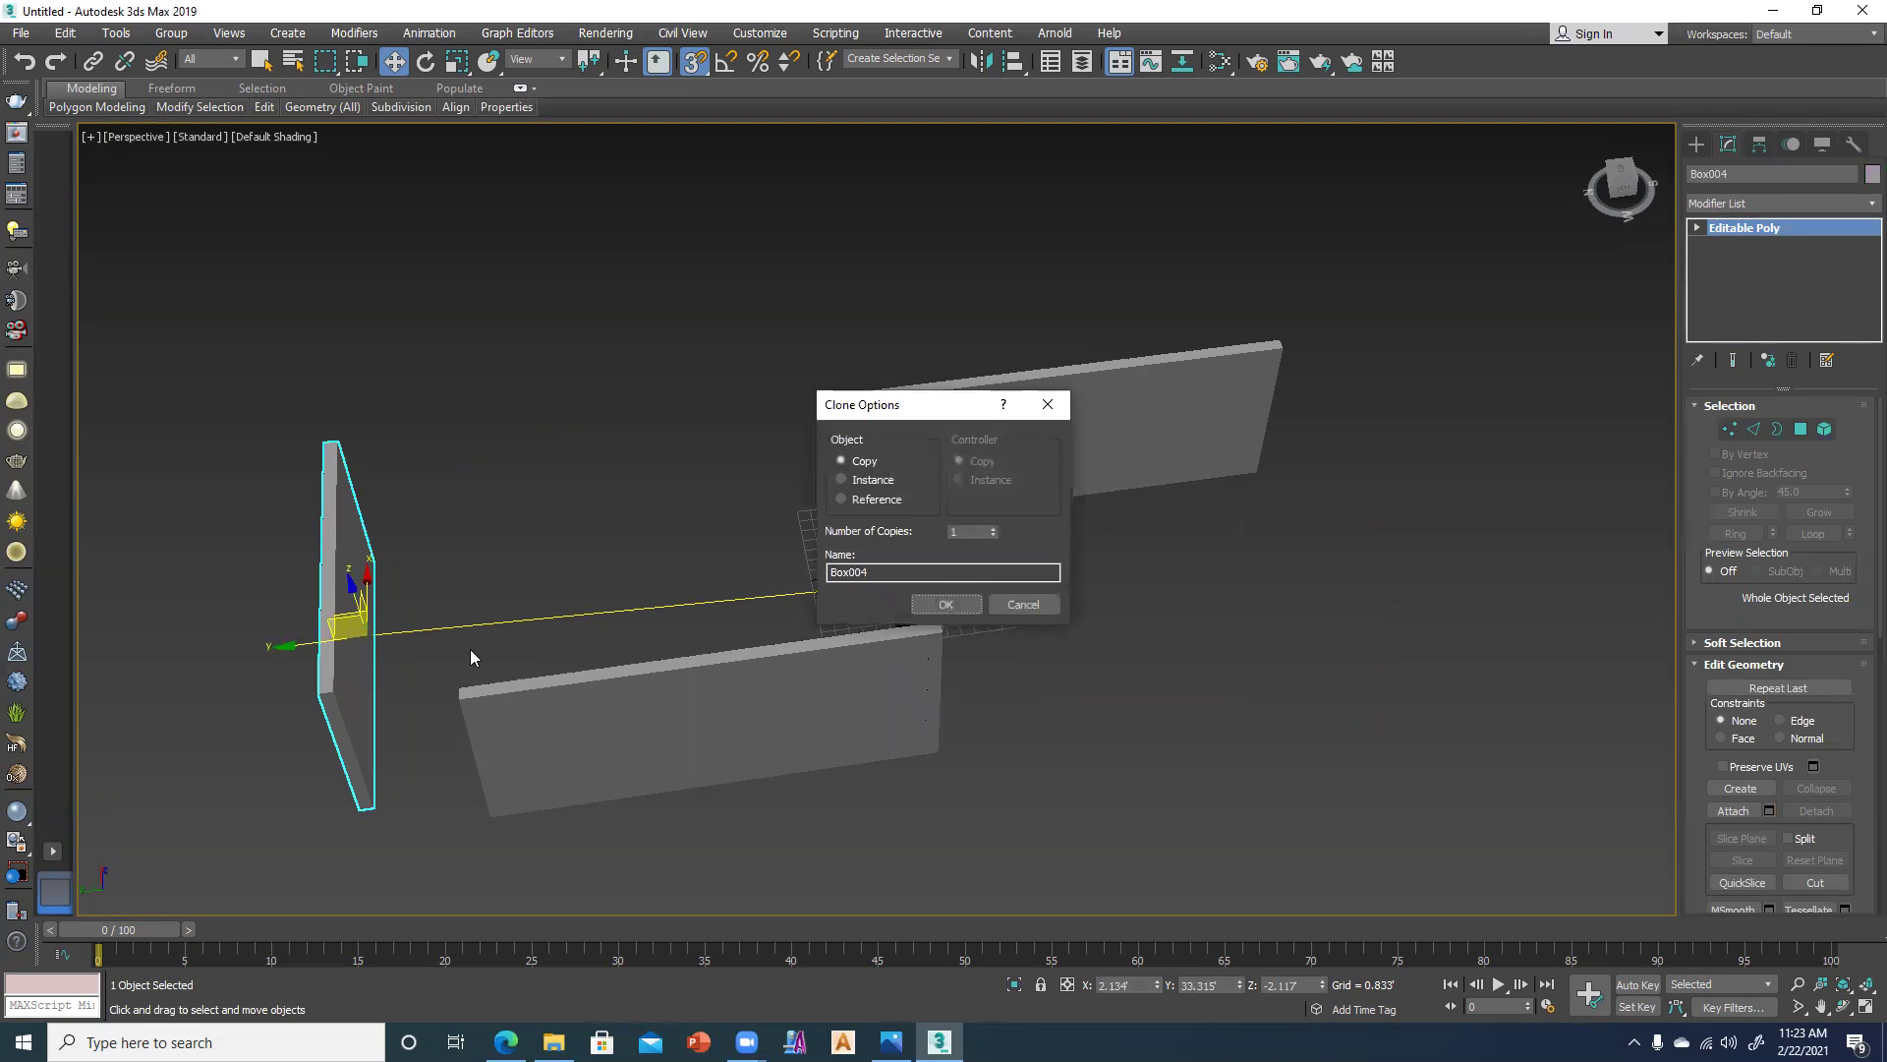
left_click(963, 606)
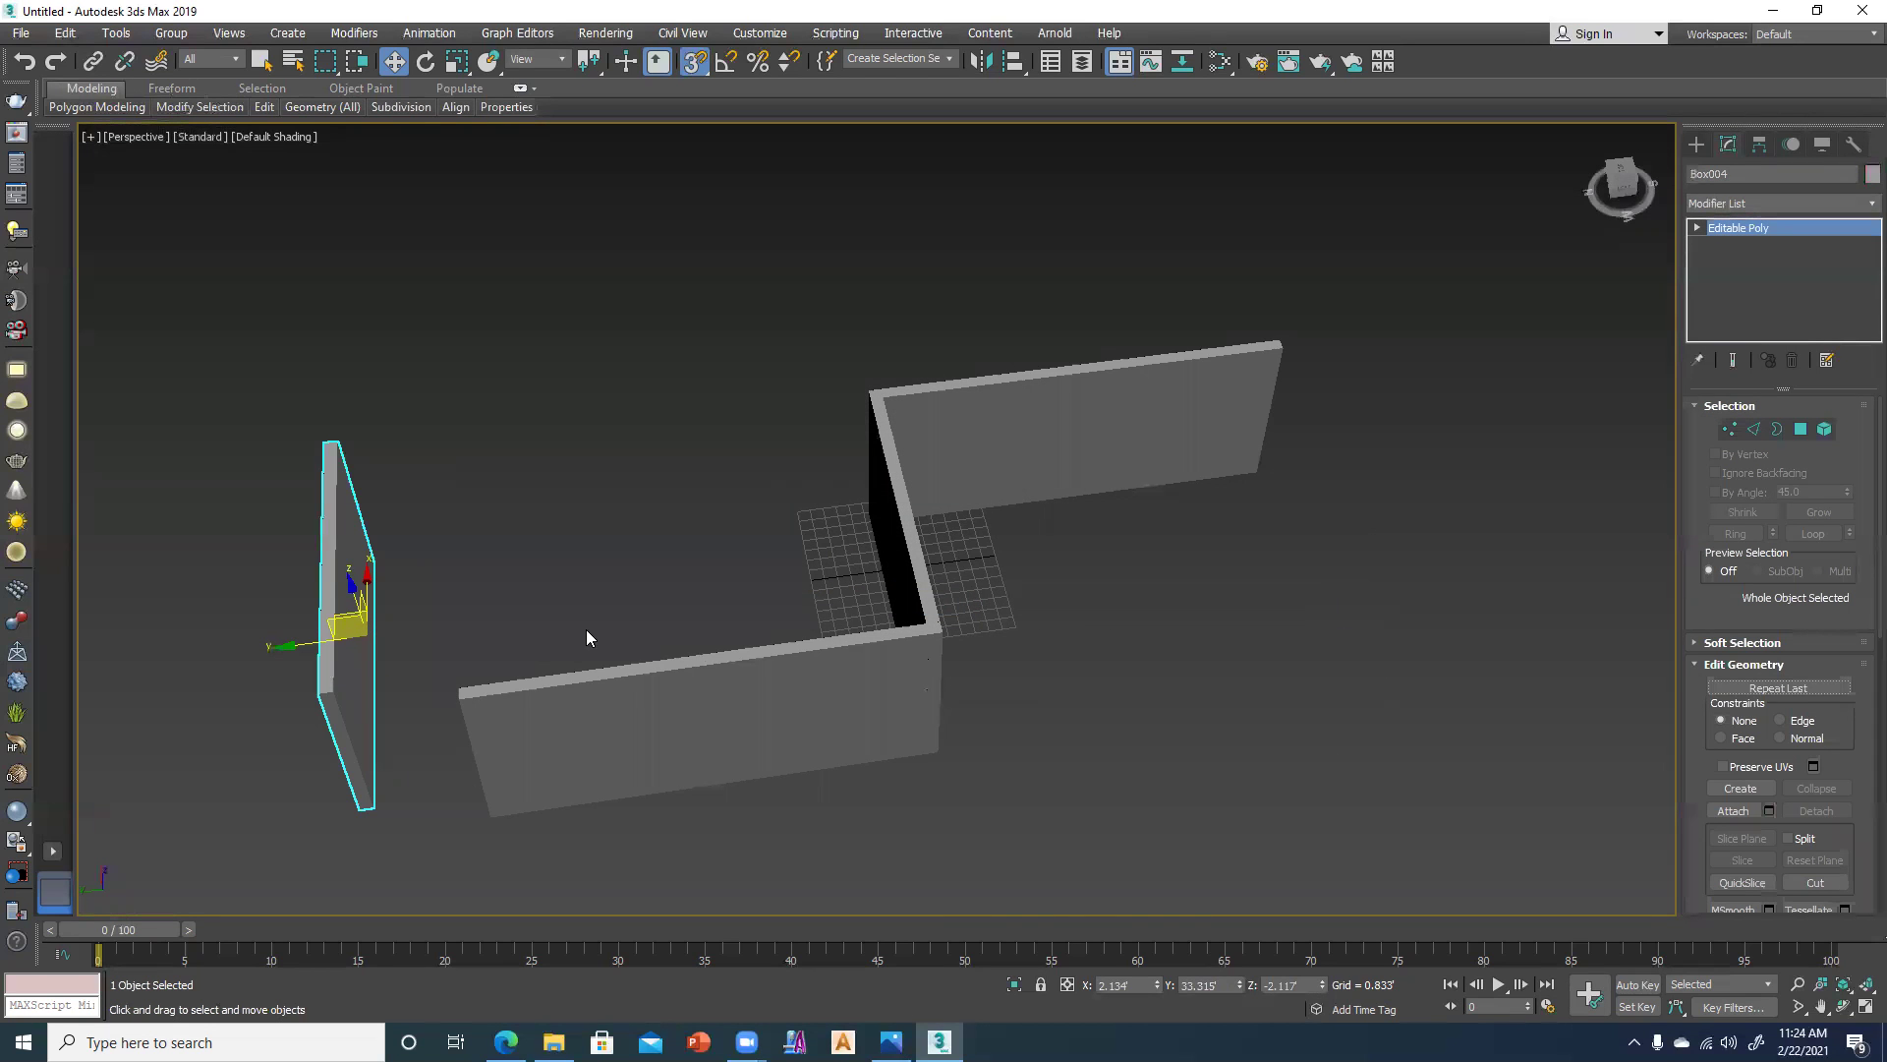
mouse_move(750, 580)
middle_mouse_down()
mouse_move(791, 631)
mouse_move(796, 609)
middle_mouse_up()
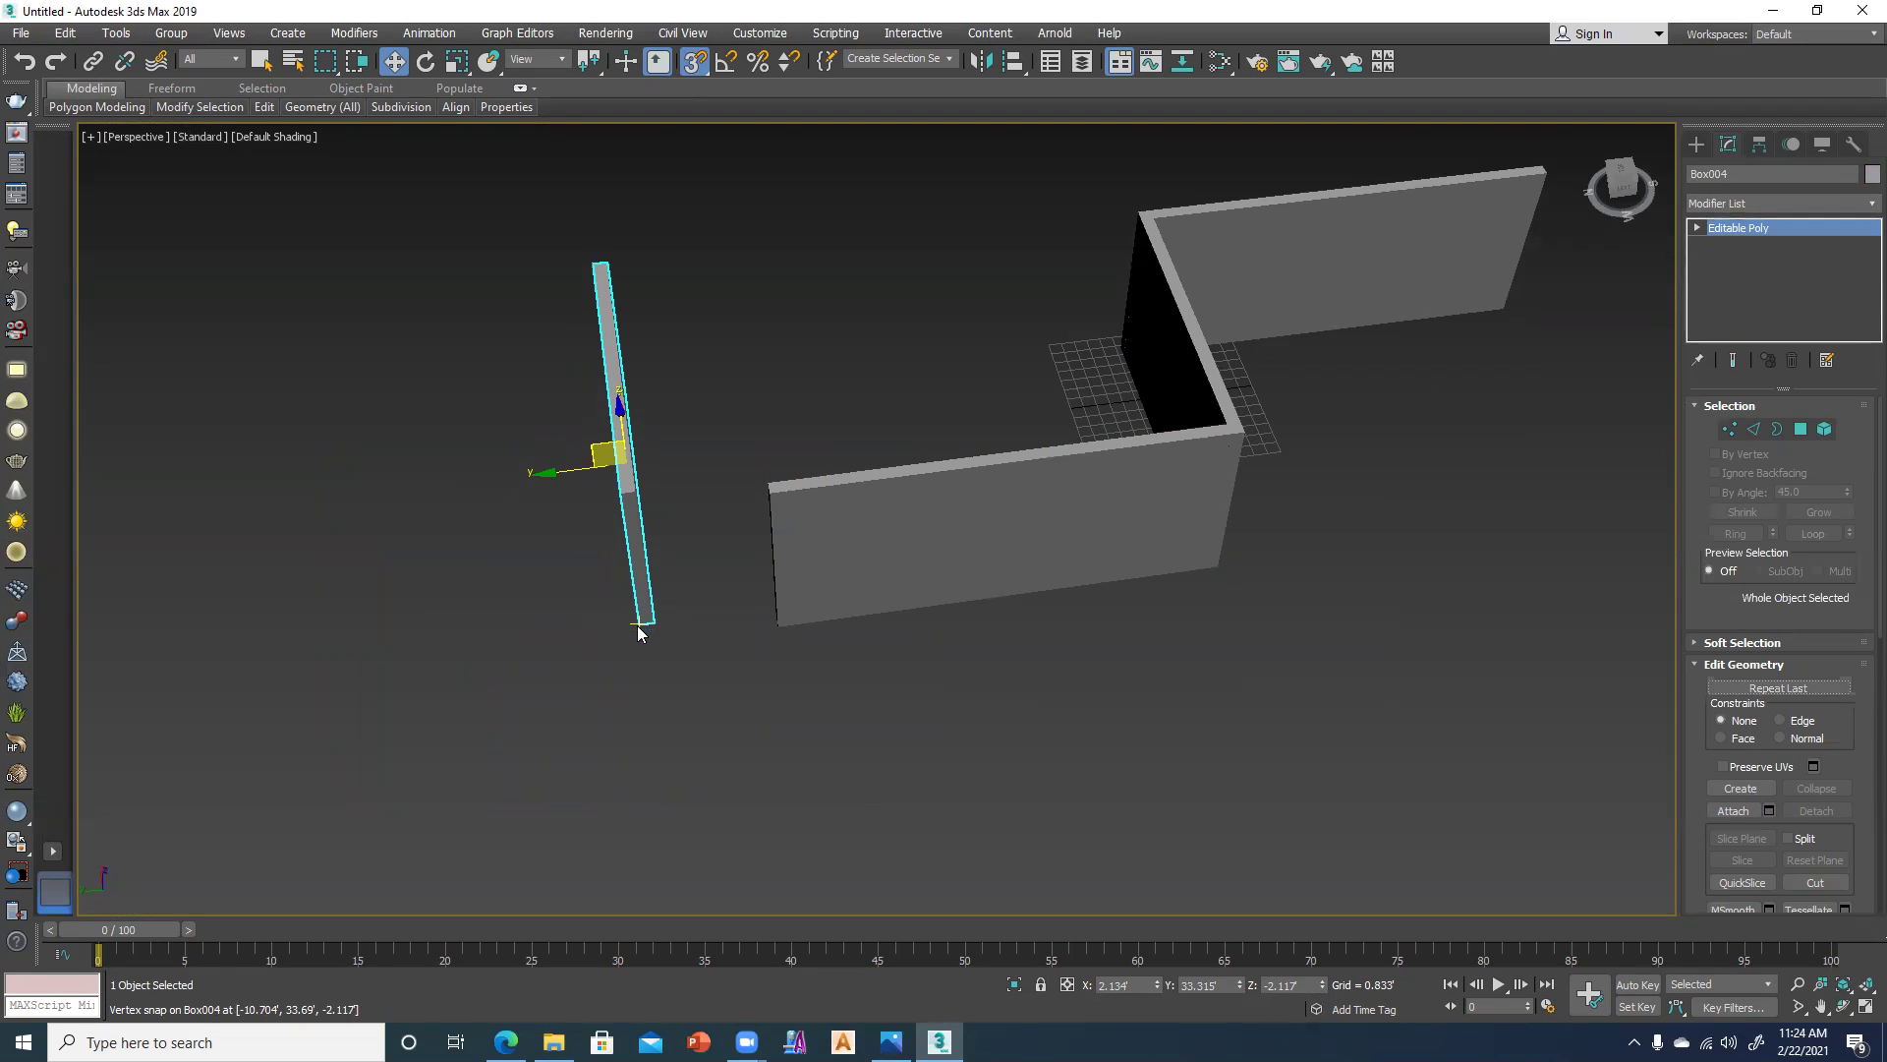
left_click(640, 630)
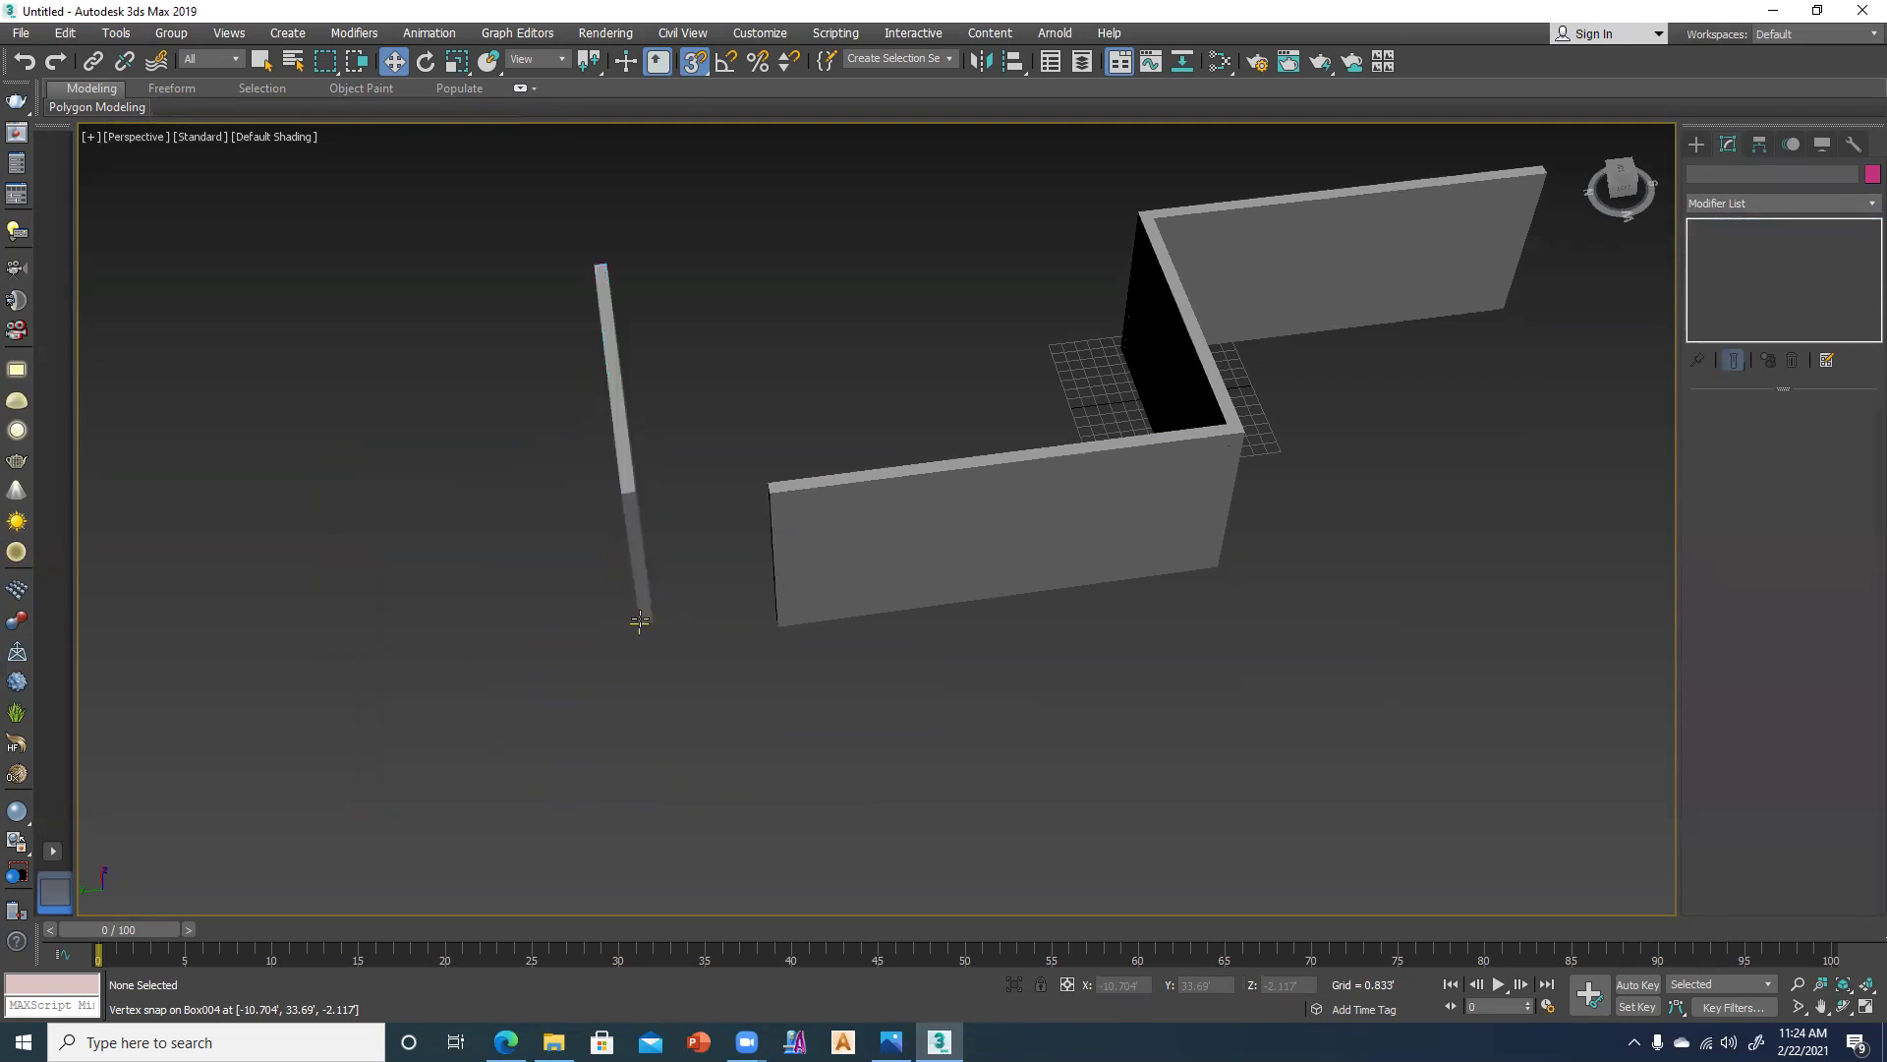
Snap Box004 to the front wall's left end, turn off snapping, and view the reference photo.
left_click_drag(685, 625, 786, 628)
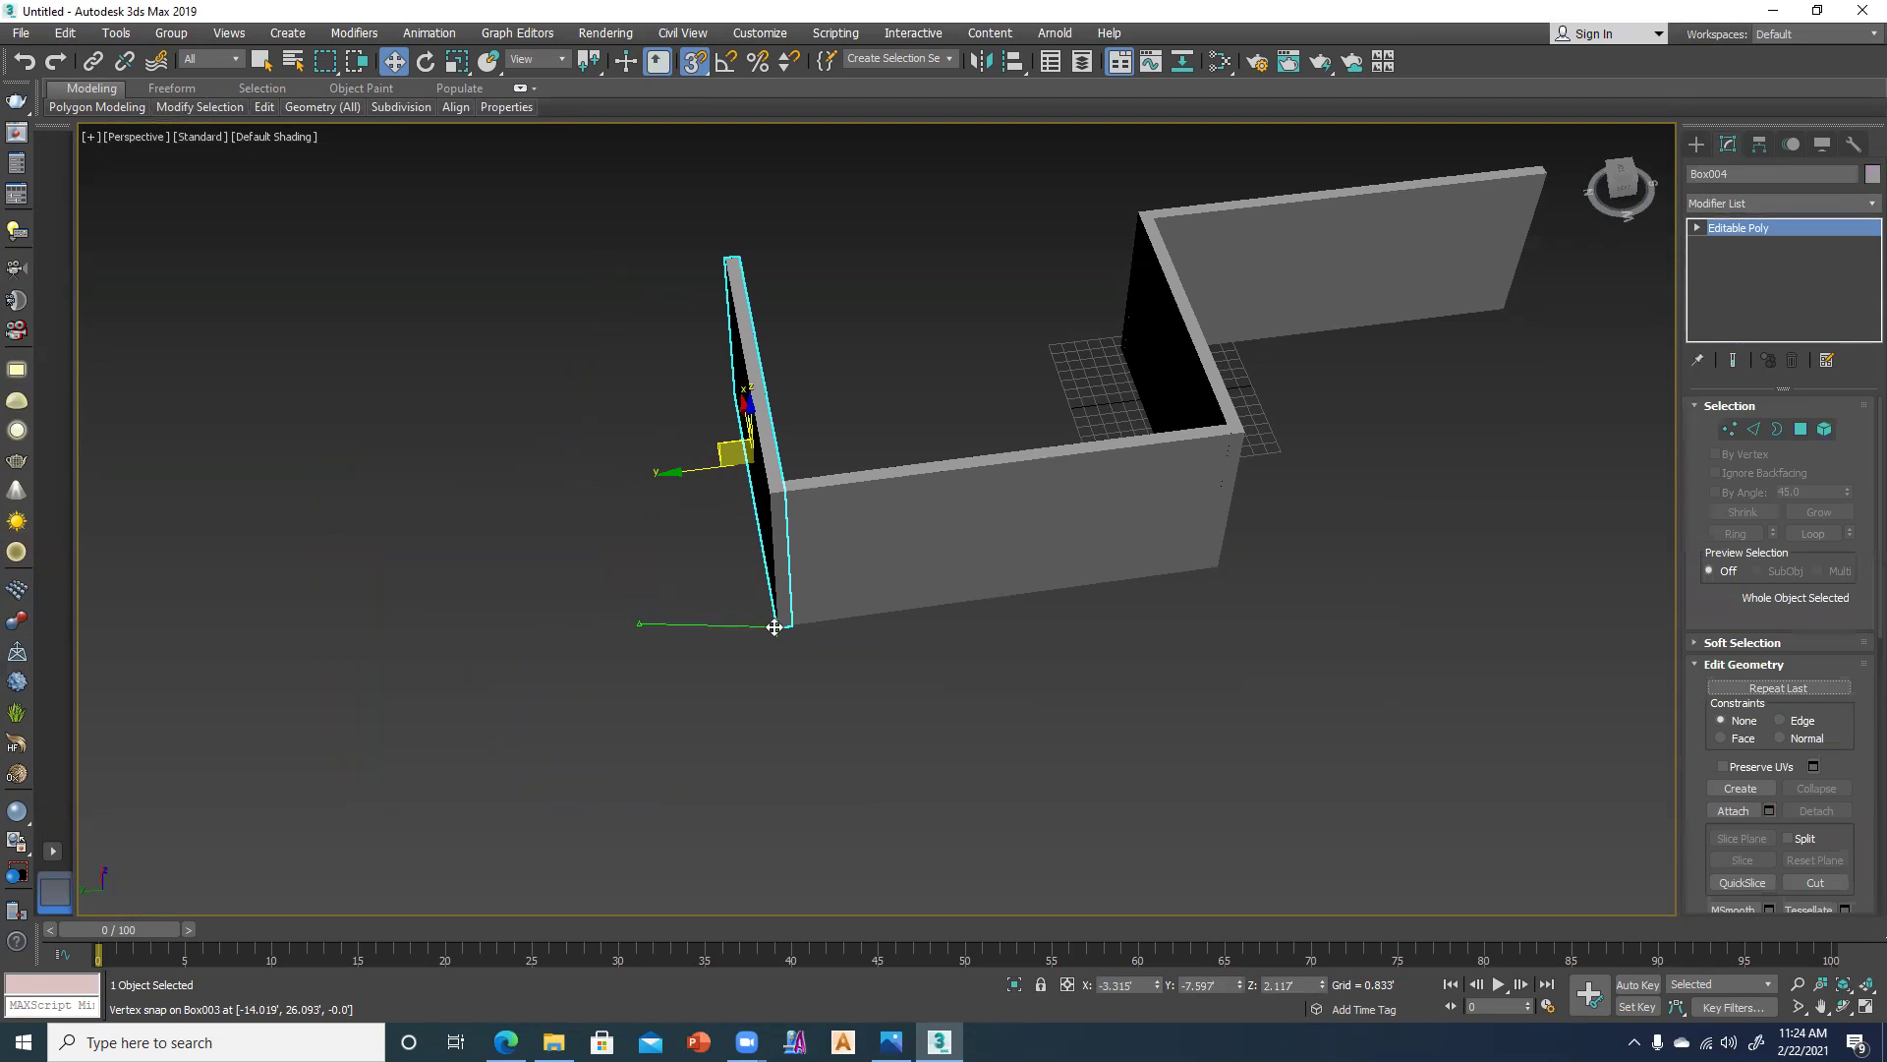
left_click(717, 677)
mouse_move(816, 833)
middle_mouse_down("alt")
mouse_move(865, 522)
mouse_move(826, 662)
mouse_move(961, 706)
mouse_move(1016, 645)
middle_mouse_up("alt")
key("s")
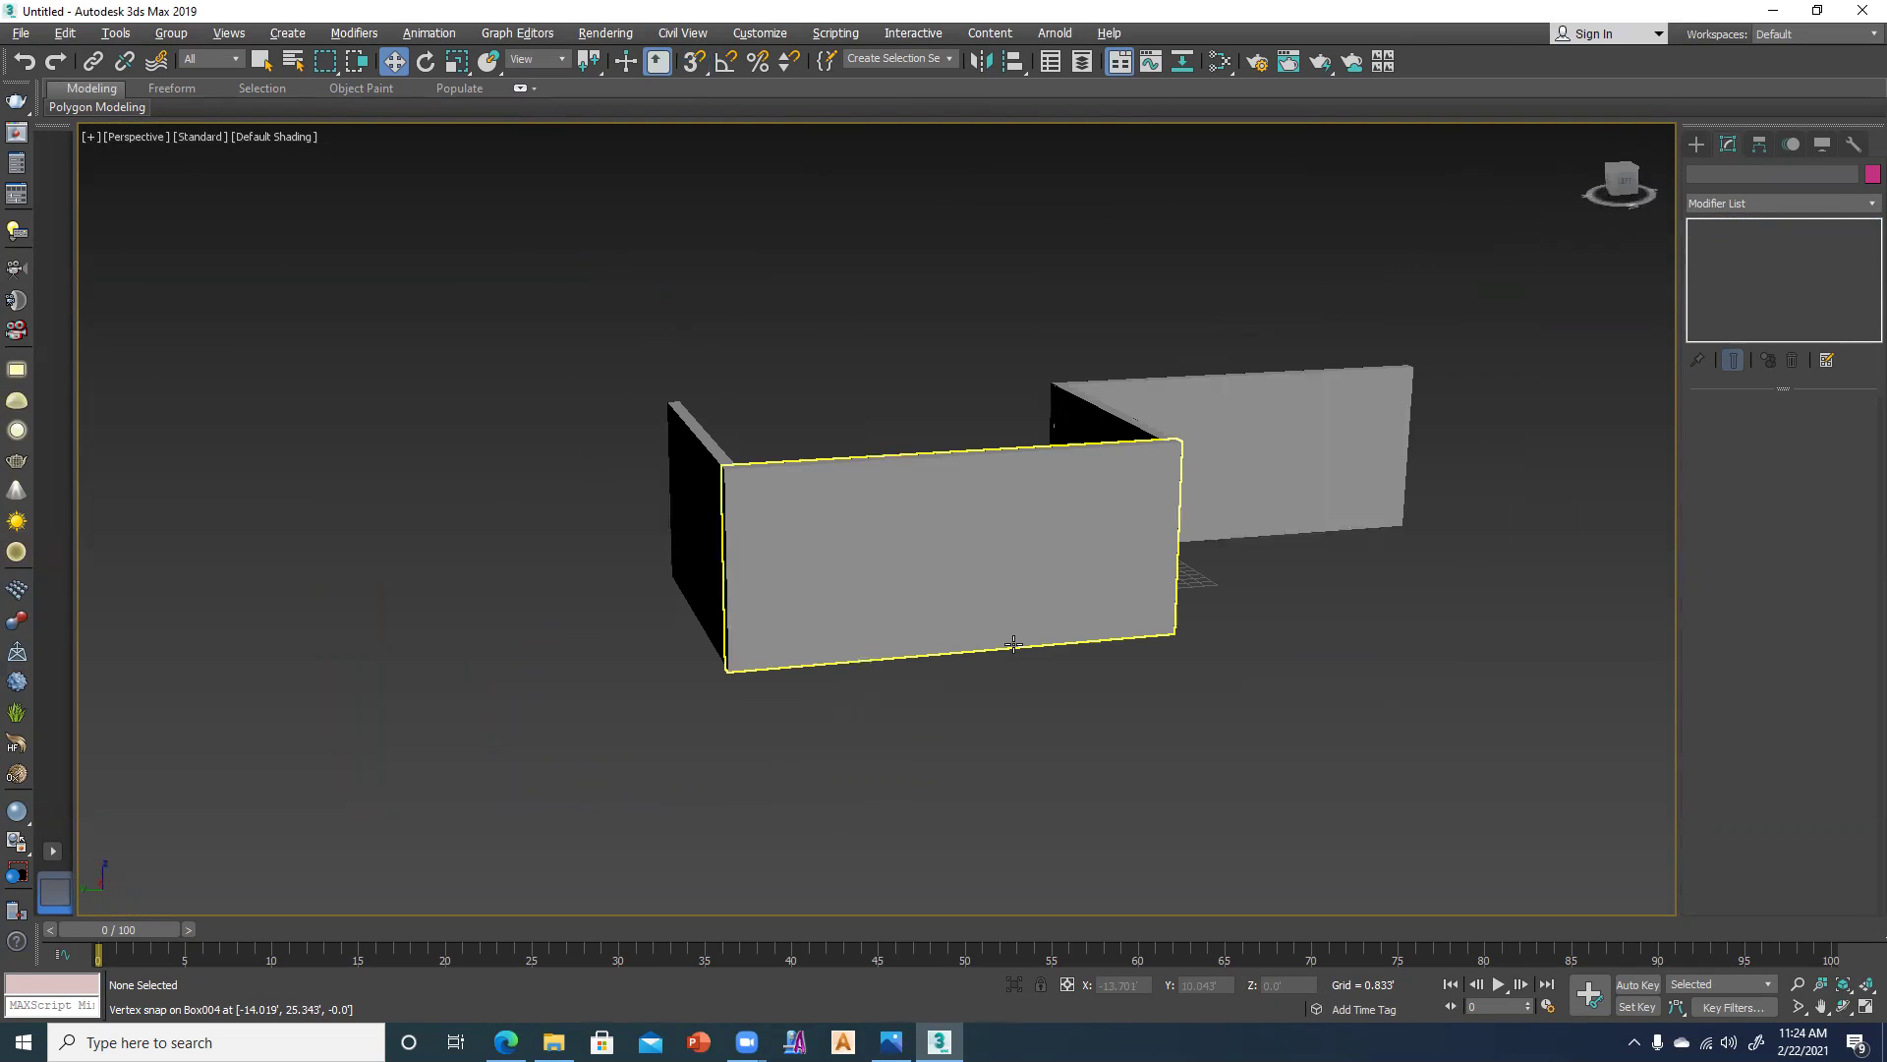
key("alt+Tab")
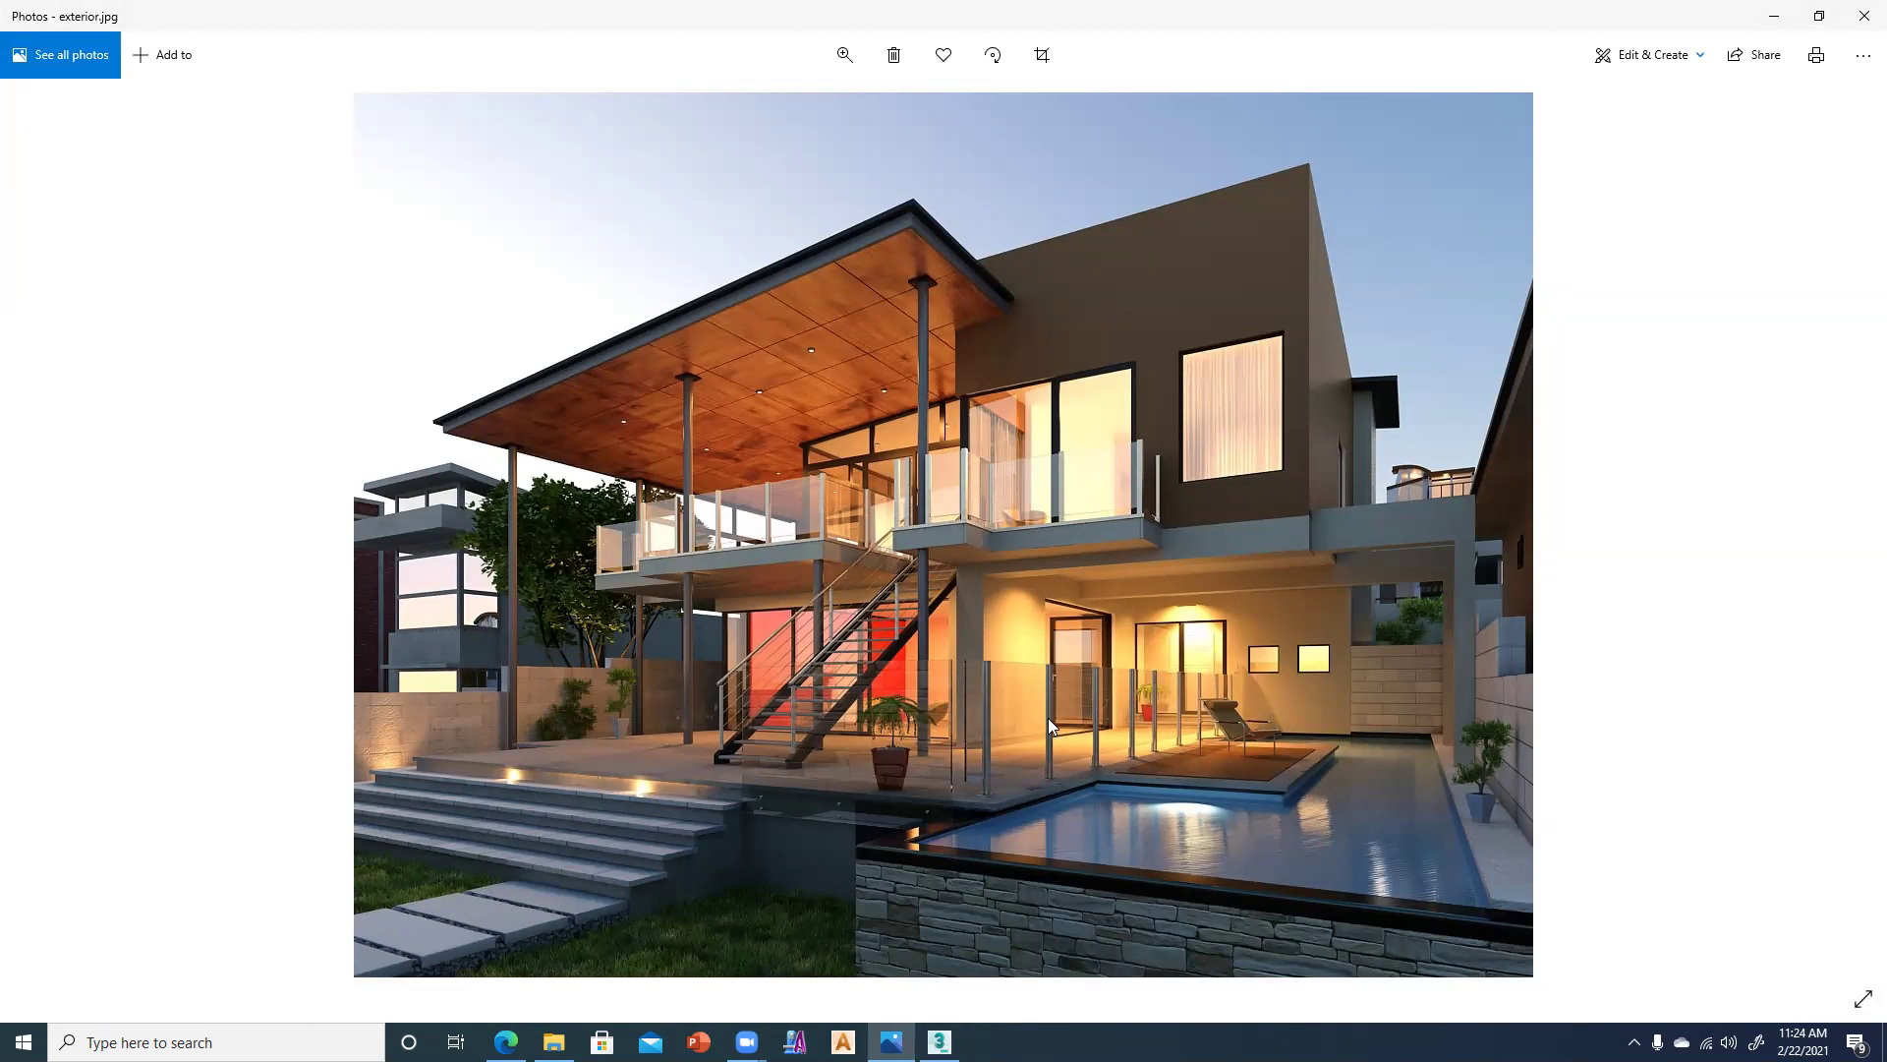
Flip between 3ds Max and the exterior reference photo, zooming in on the house.
key("alt+Tab")
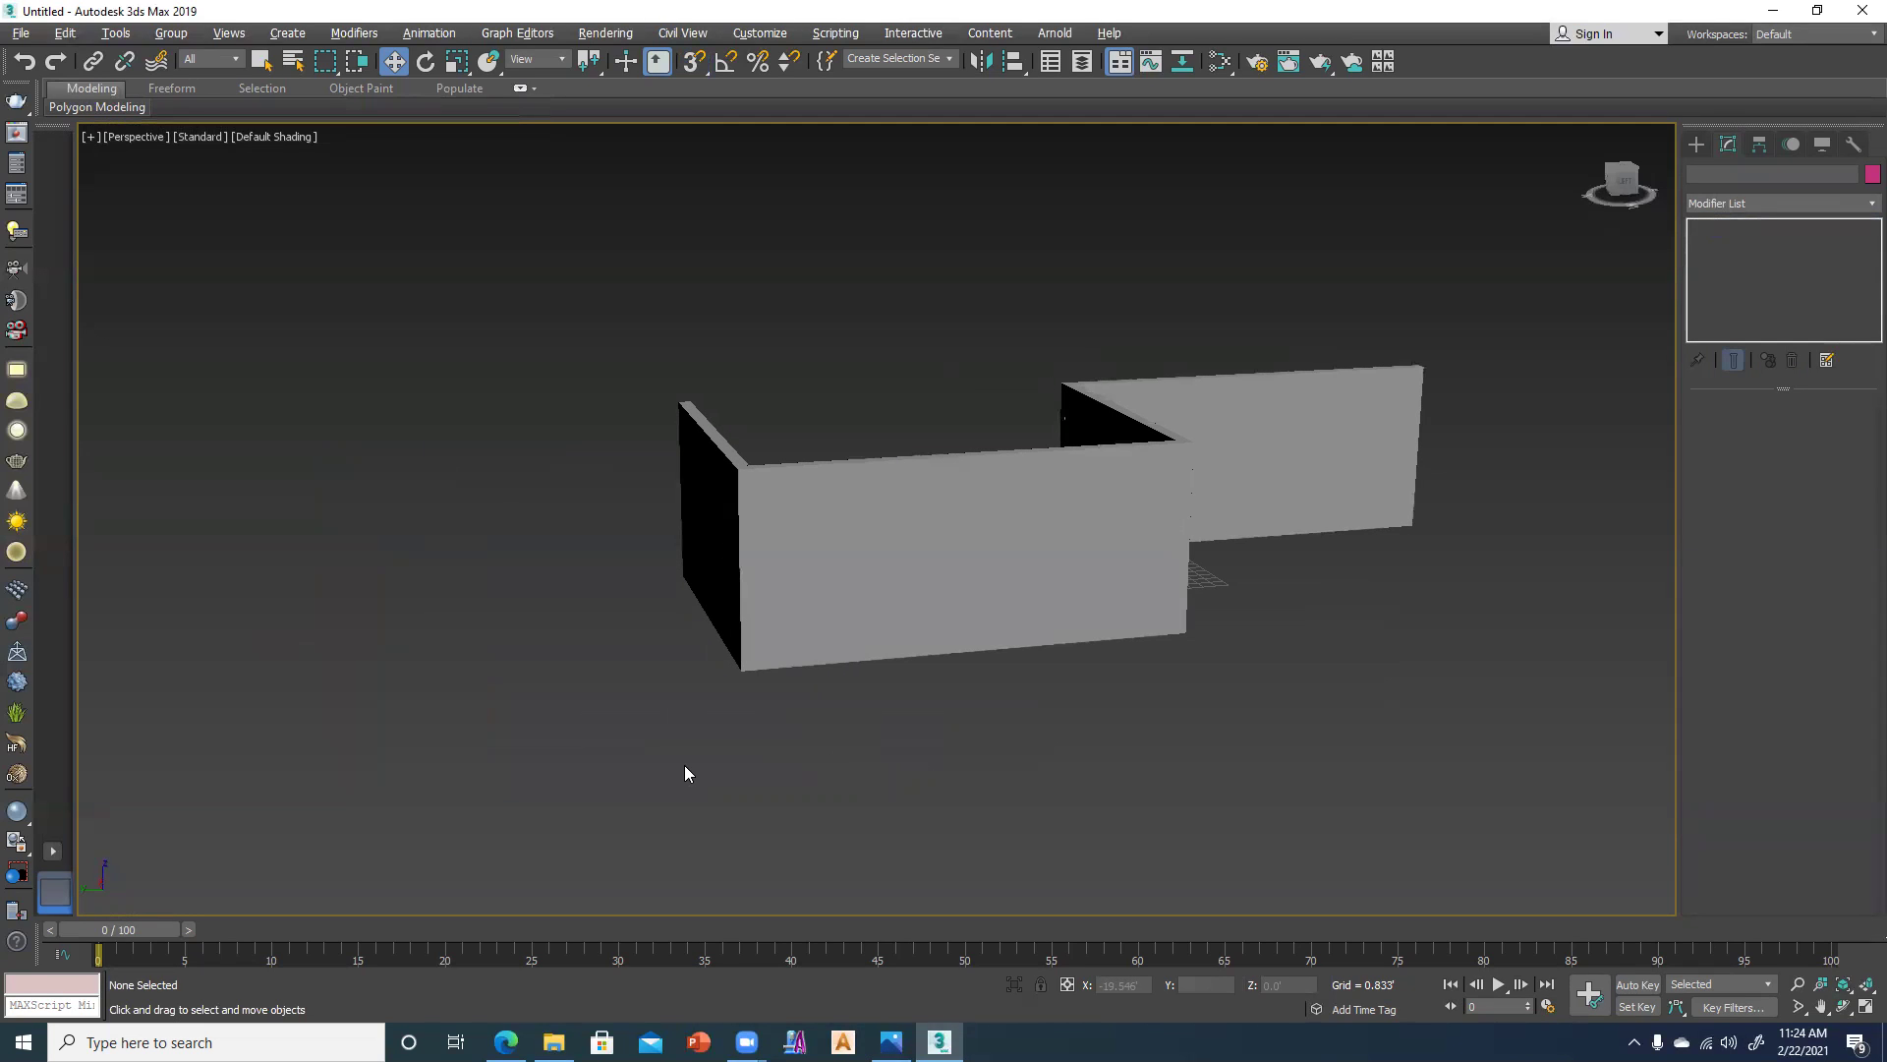
key("alt+Tab")
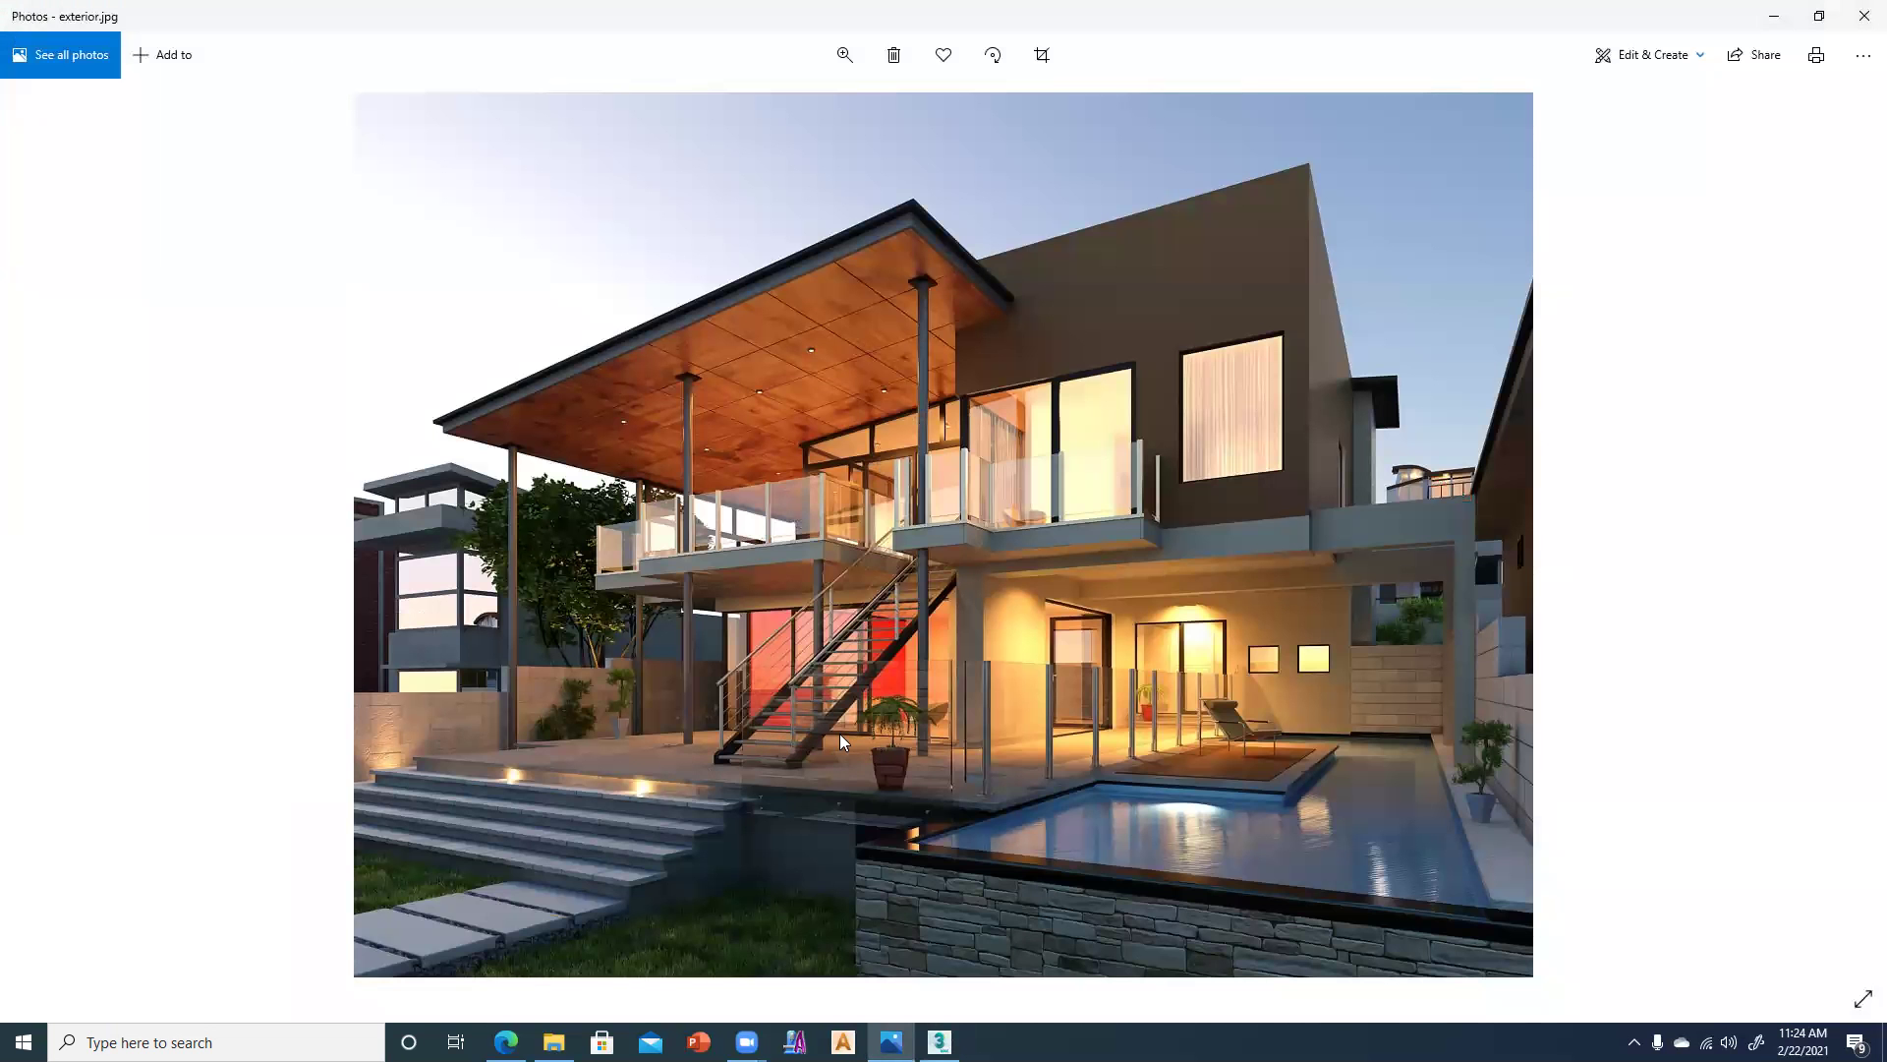
scroll(839, 733, "up", 2)
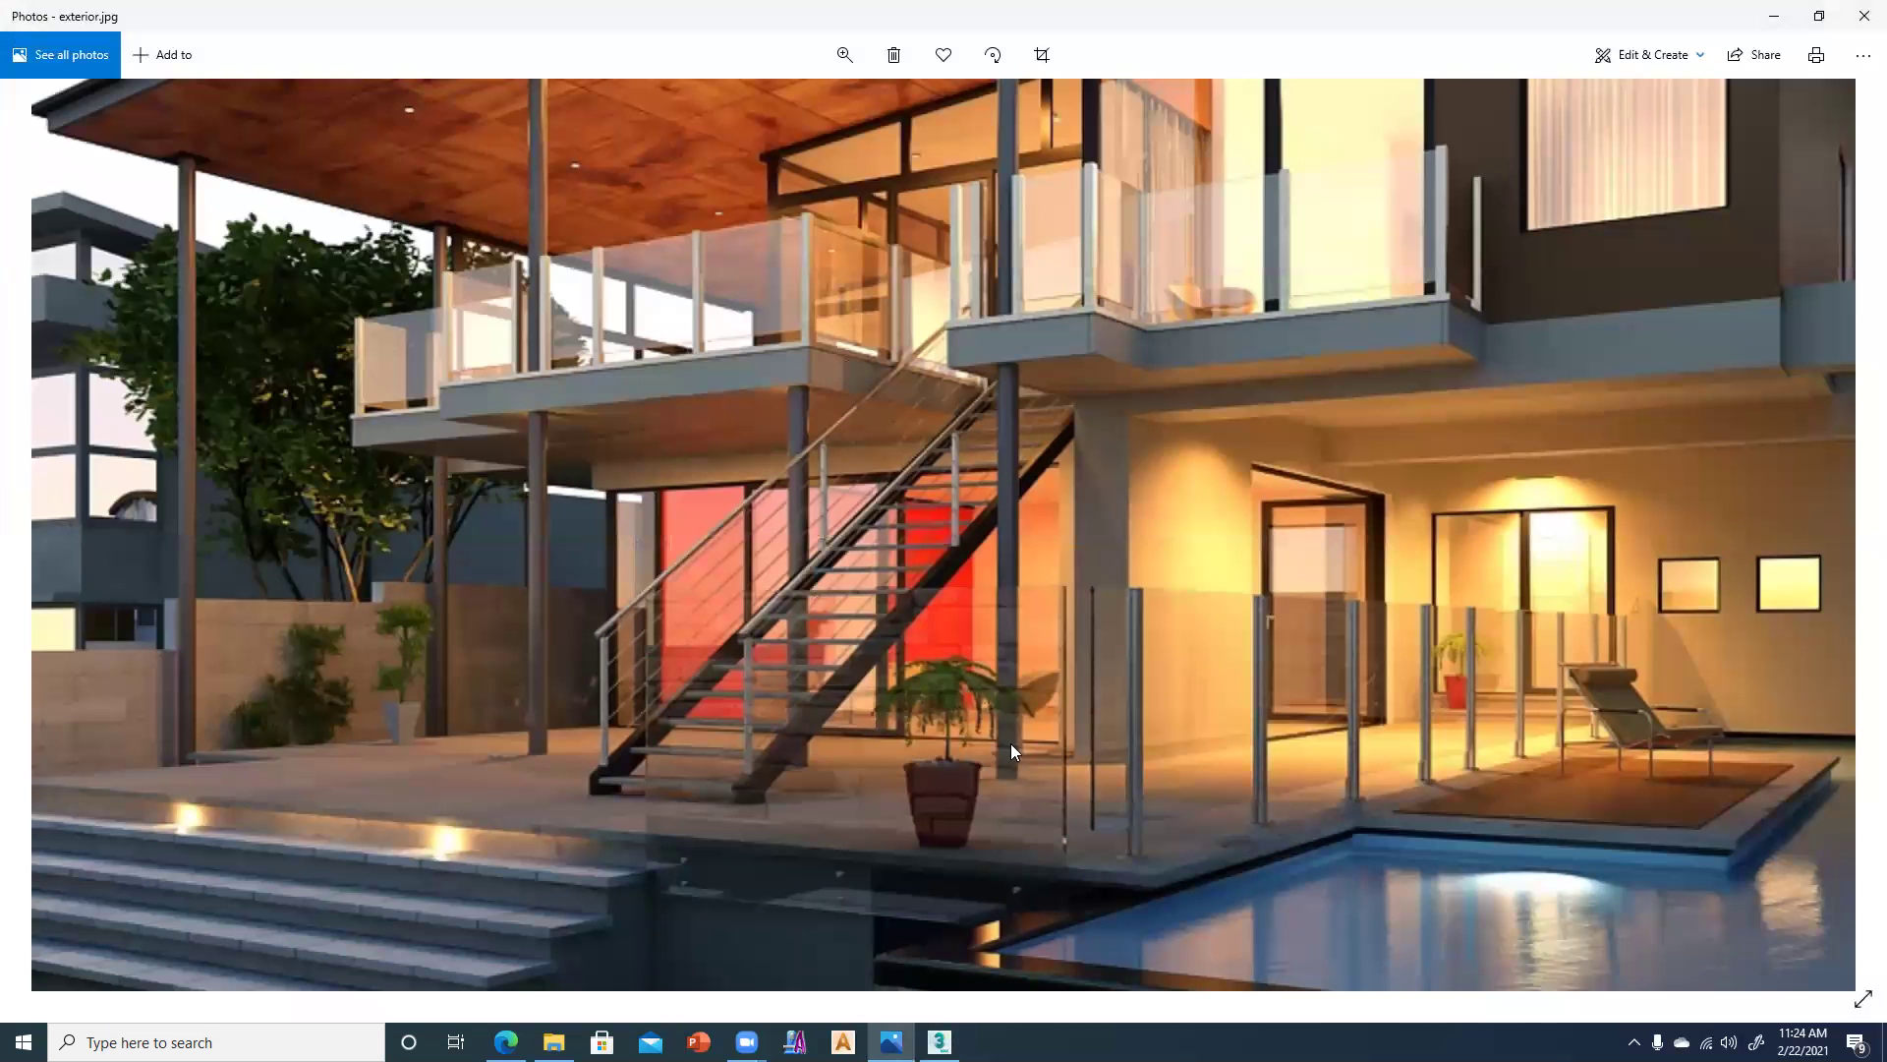
scroll(949, 489, "down", 2)
key("alt+Tab")
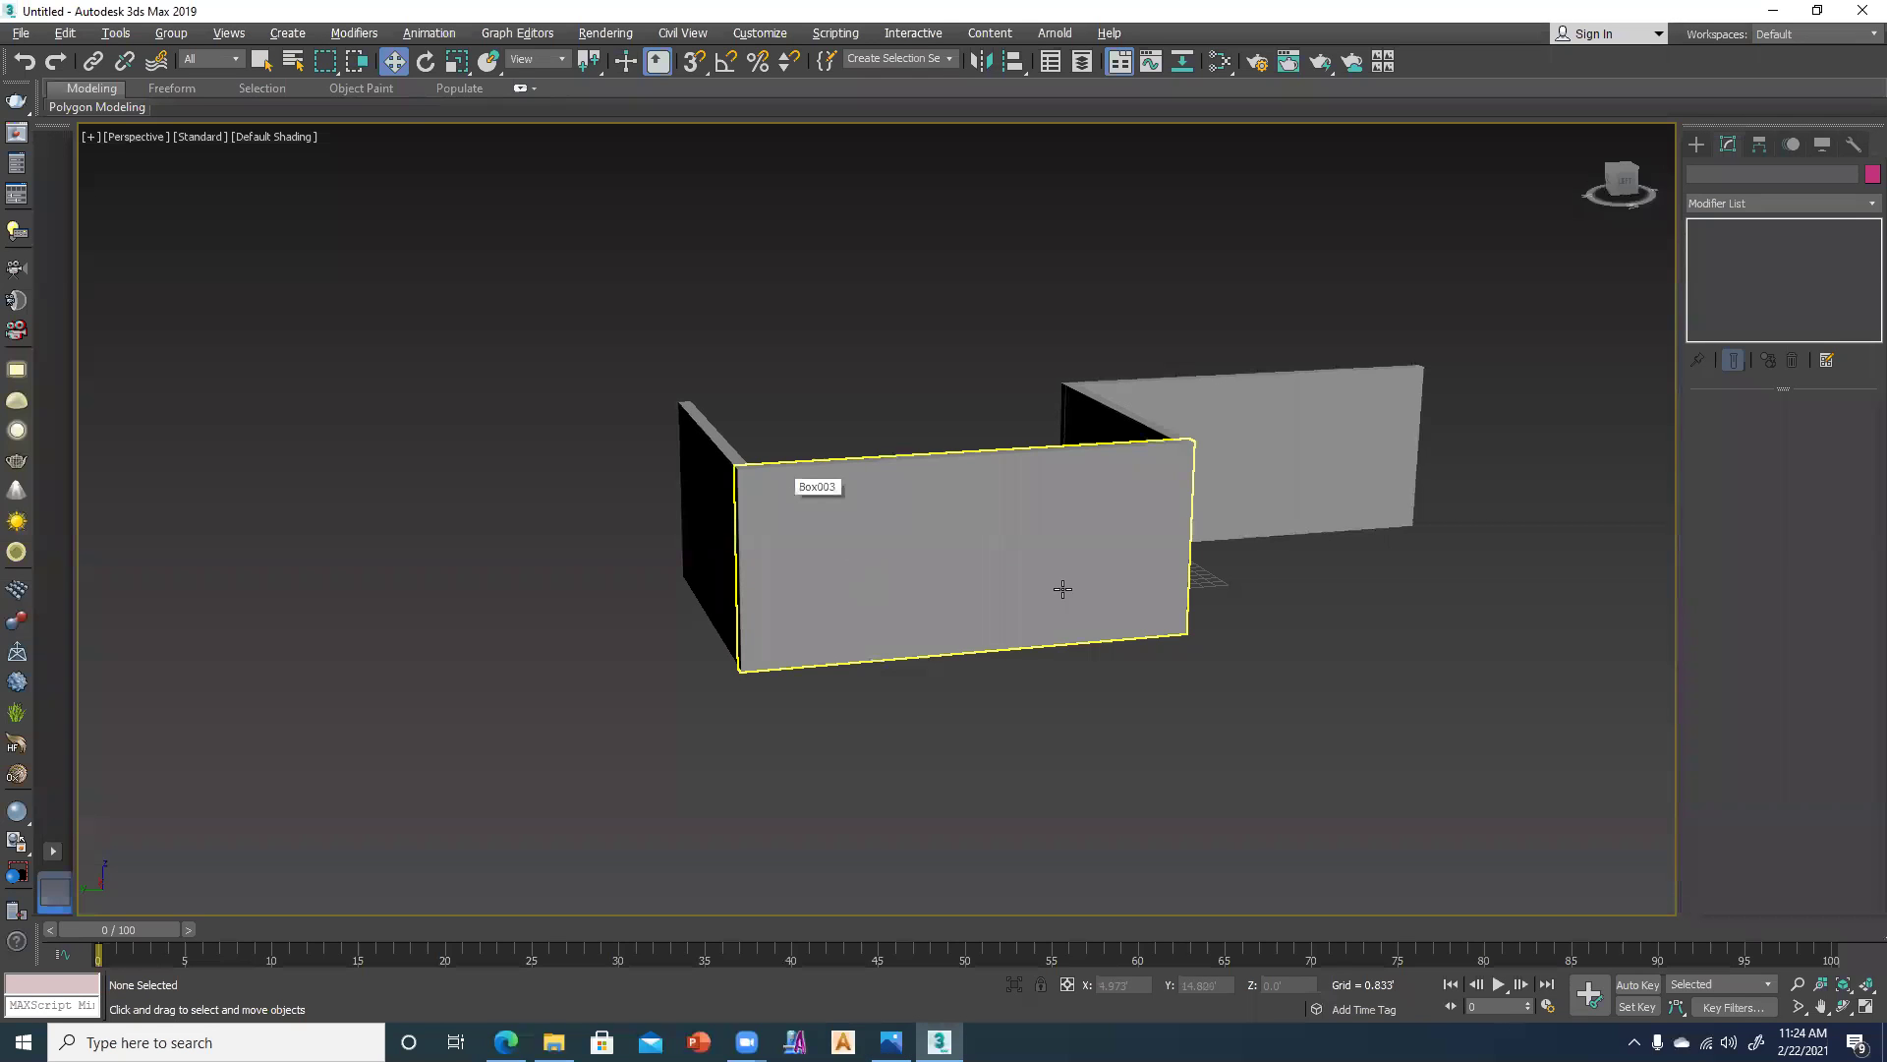
key("alt+Tab")
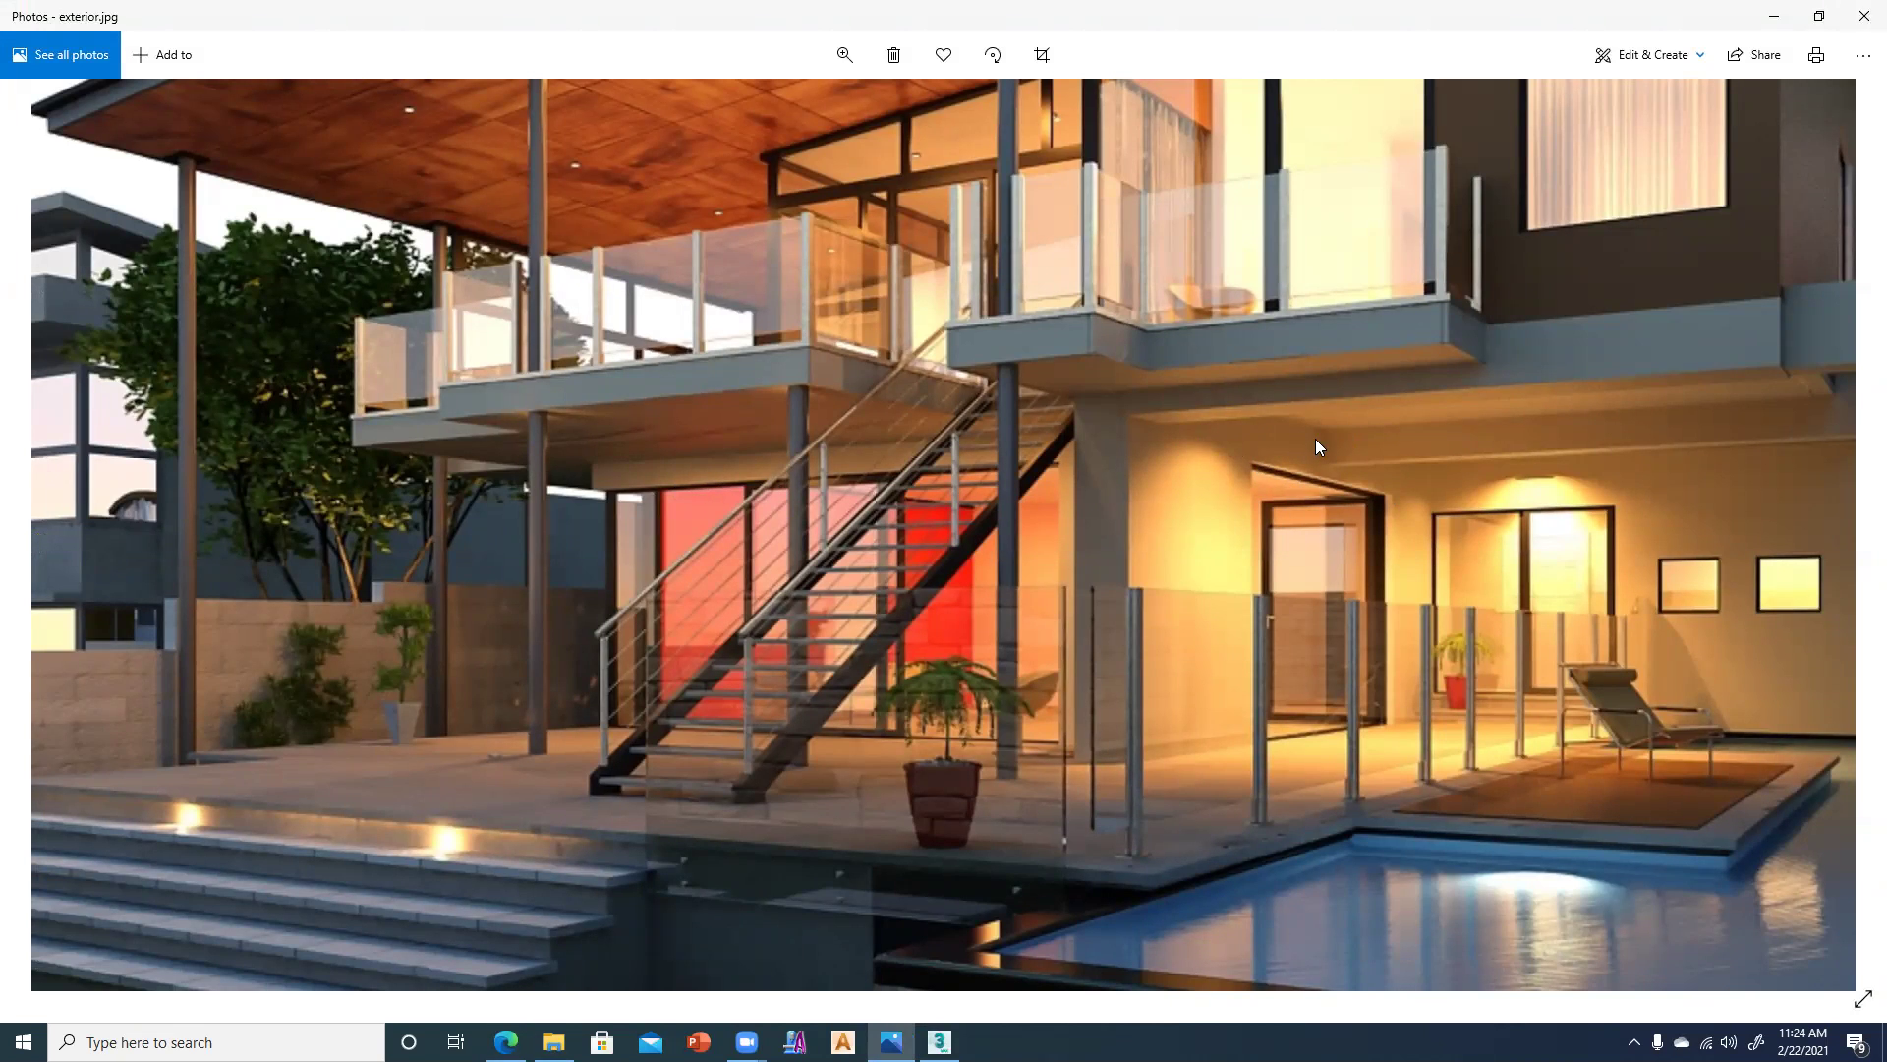
key("alt+Tab")
Clear the selection, orbit the walls, and bring up the Standard Primitives object types.
left_click(814, 716)
mouse_move(814, 717)
middle_mouse_down("alt")
mouse_move(1011, 776)
mouse_move(895, 747)
middle_mouse_up("alt")
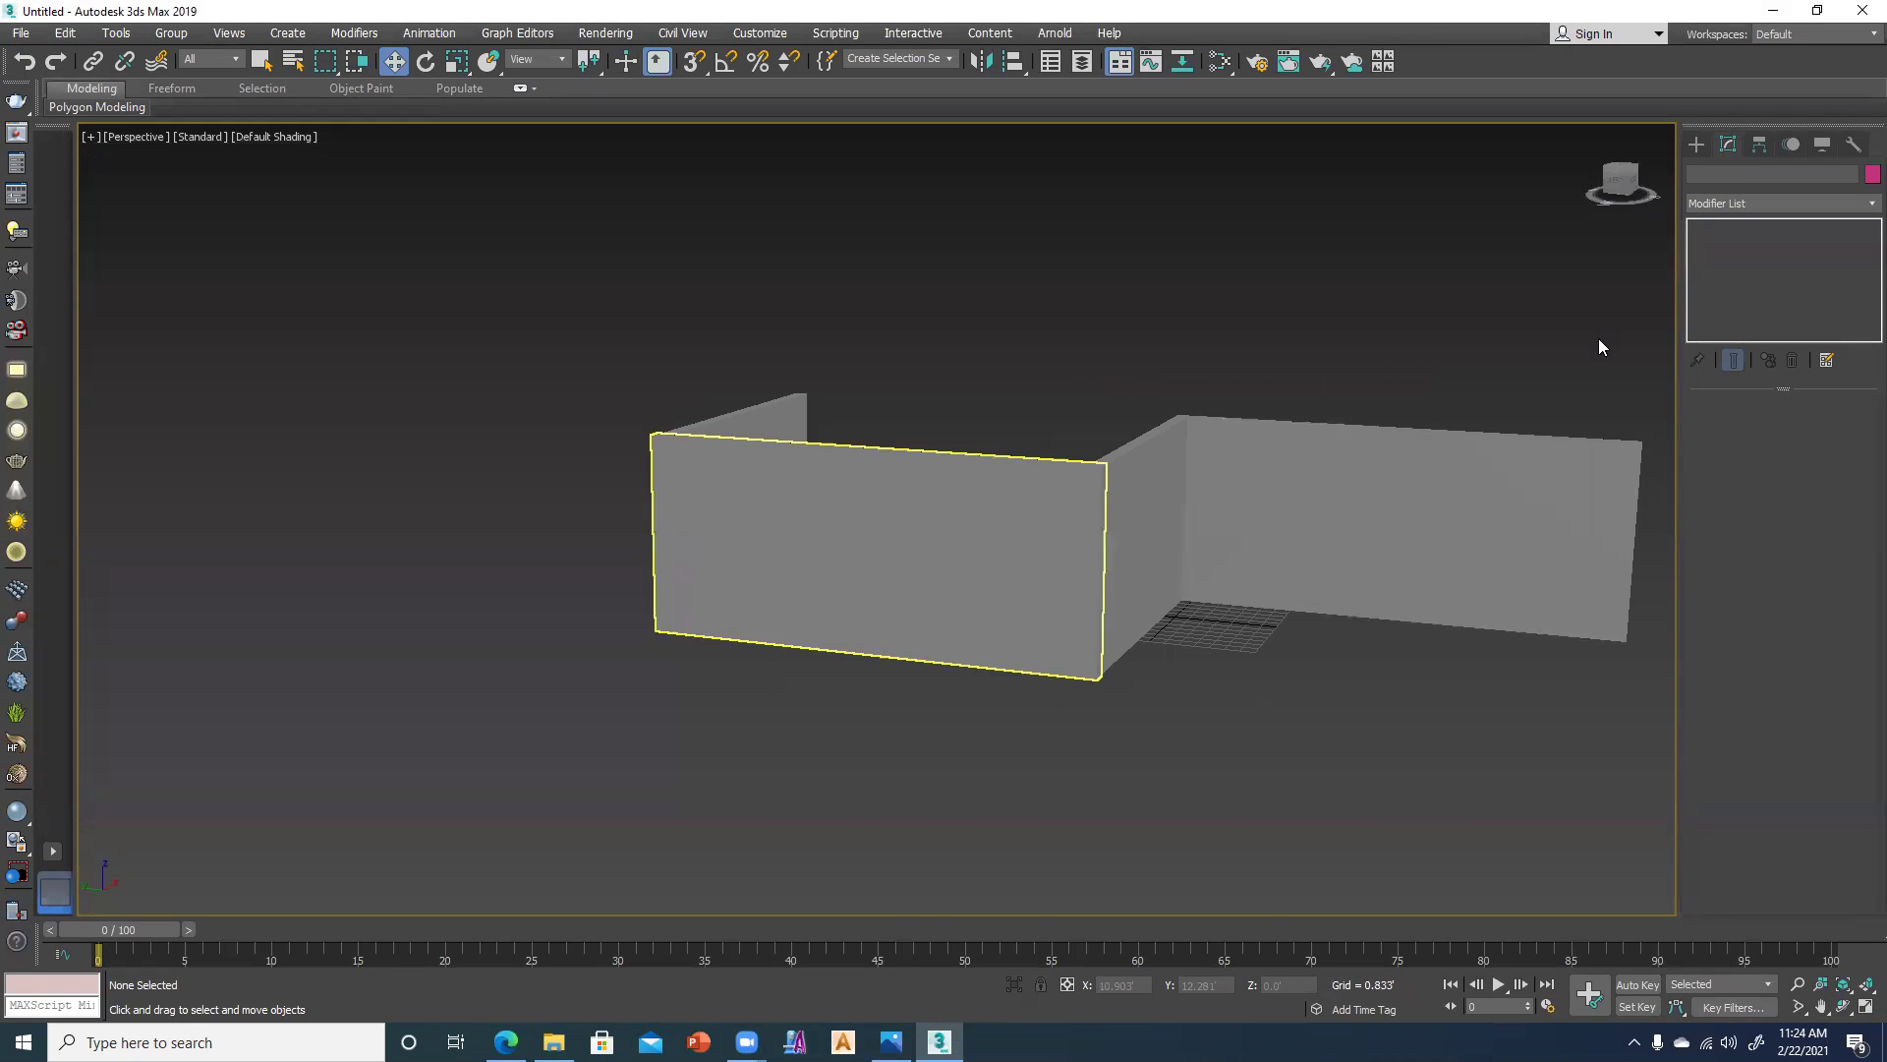
left_click(1696, 145)
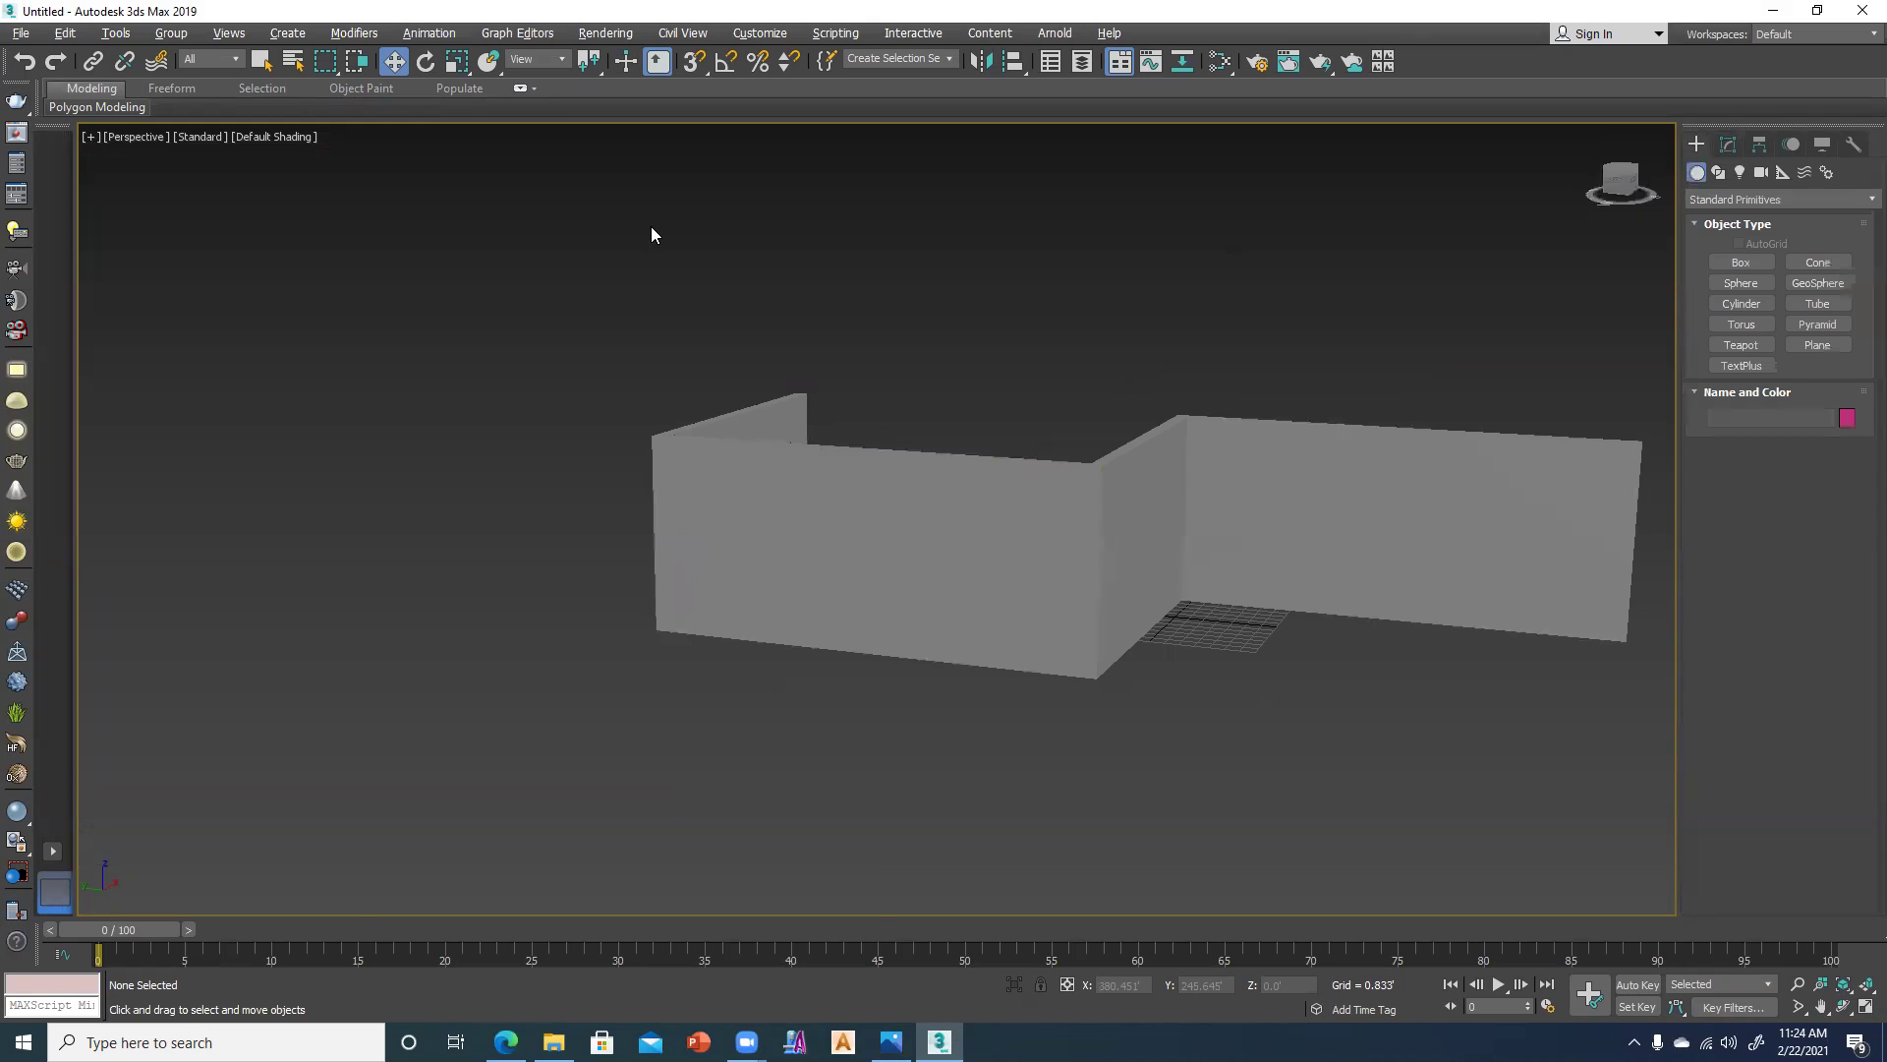
Draw a new thin box, Box005, in the enlarged Left view beside the grey walls.
key("alt+w")
left_click(1251, 736)
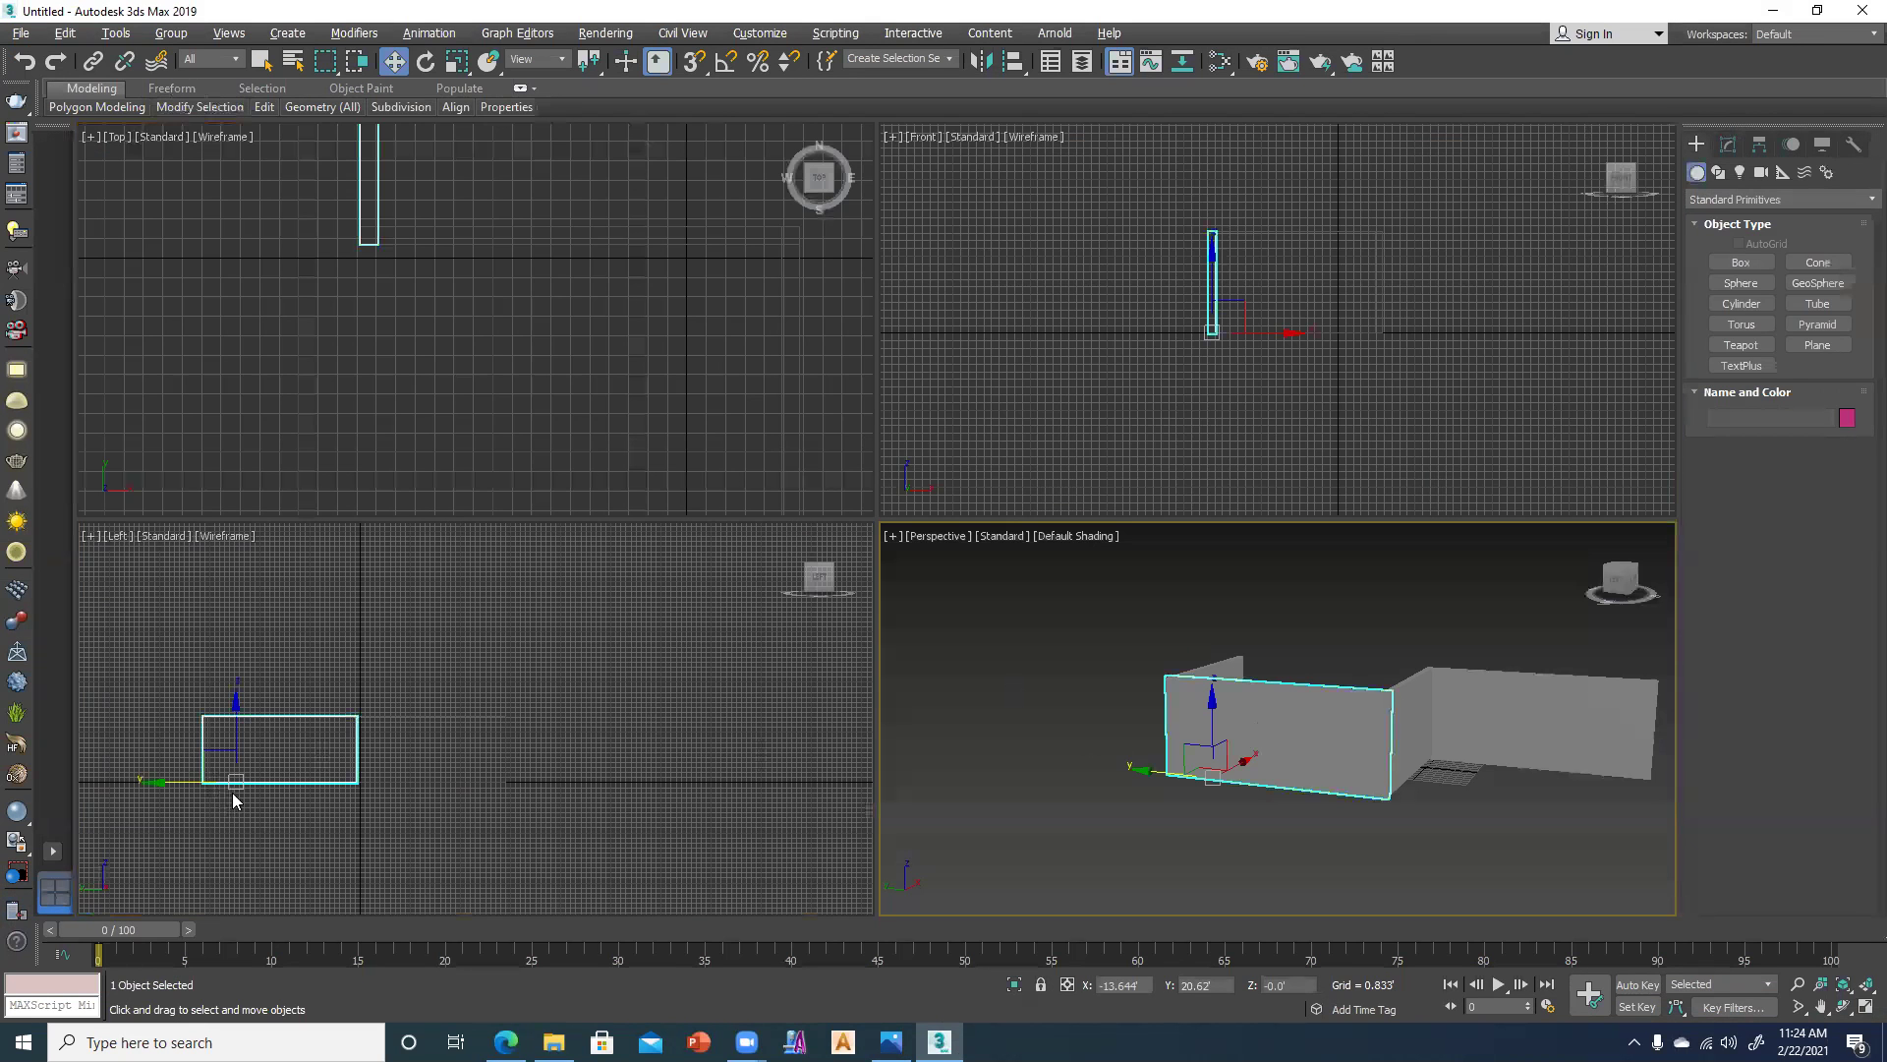
key("alt+w")
scroll(584, 645, "up", 3)
middle_click_drag(583, 646, 717, 671)
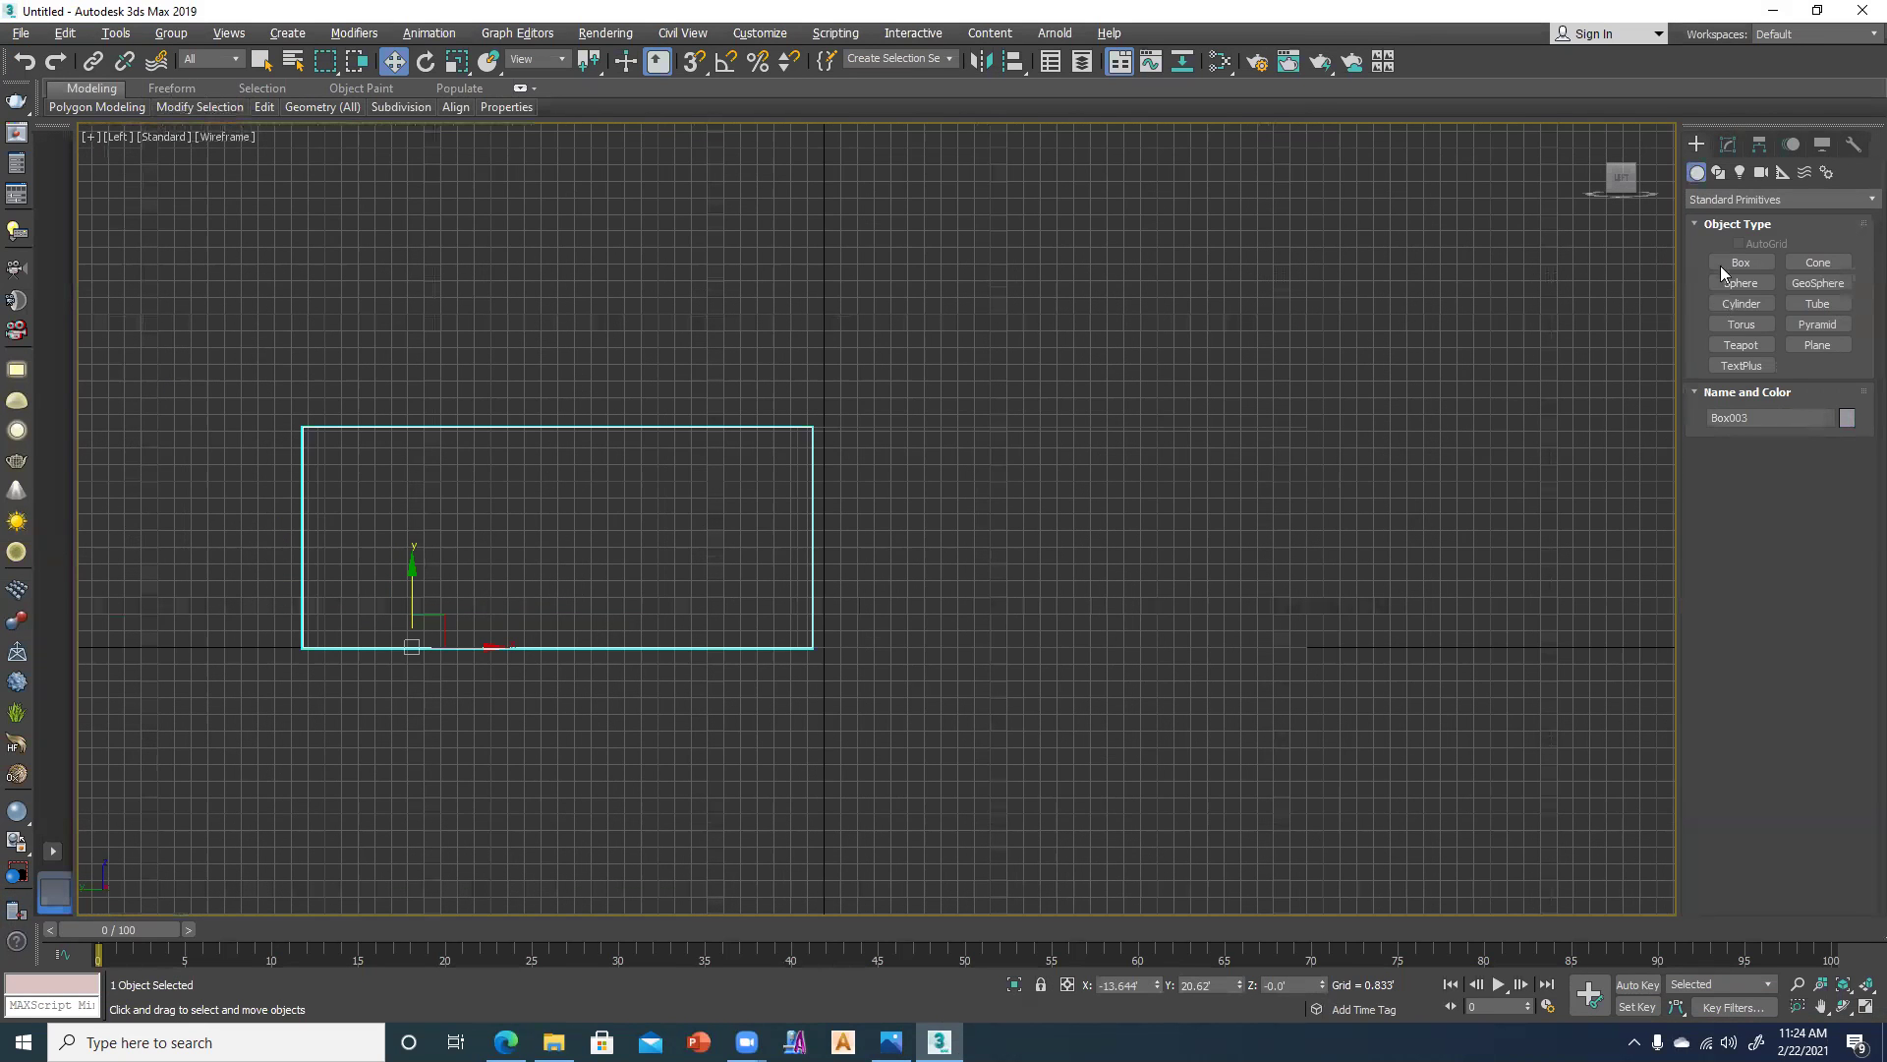
left_click(1738, 263)
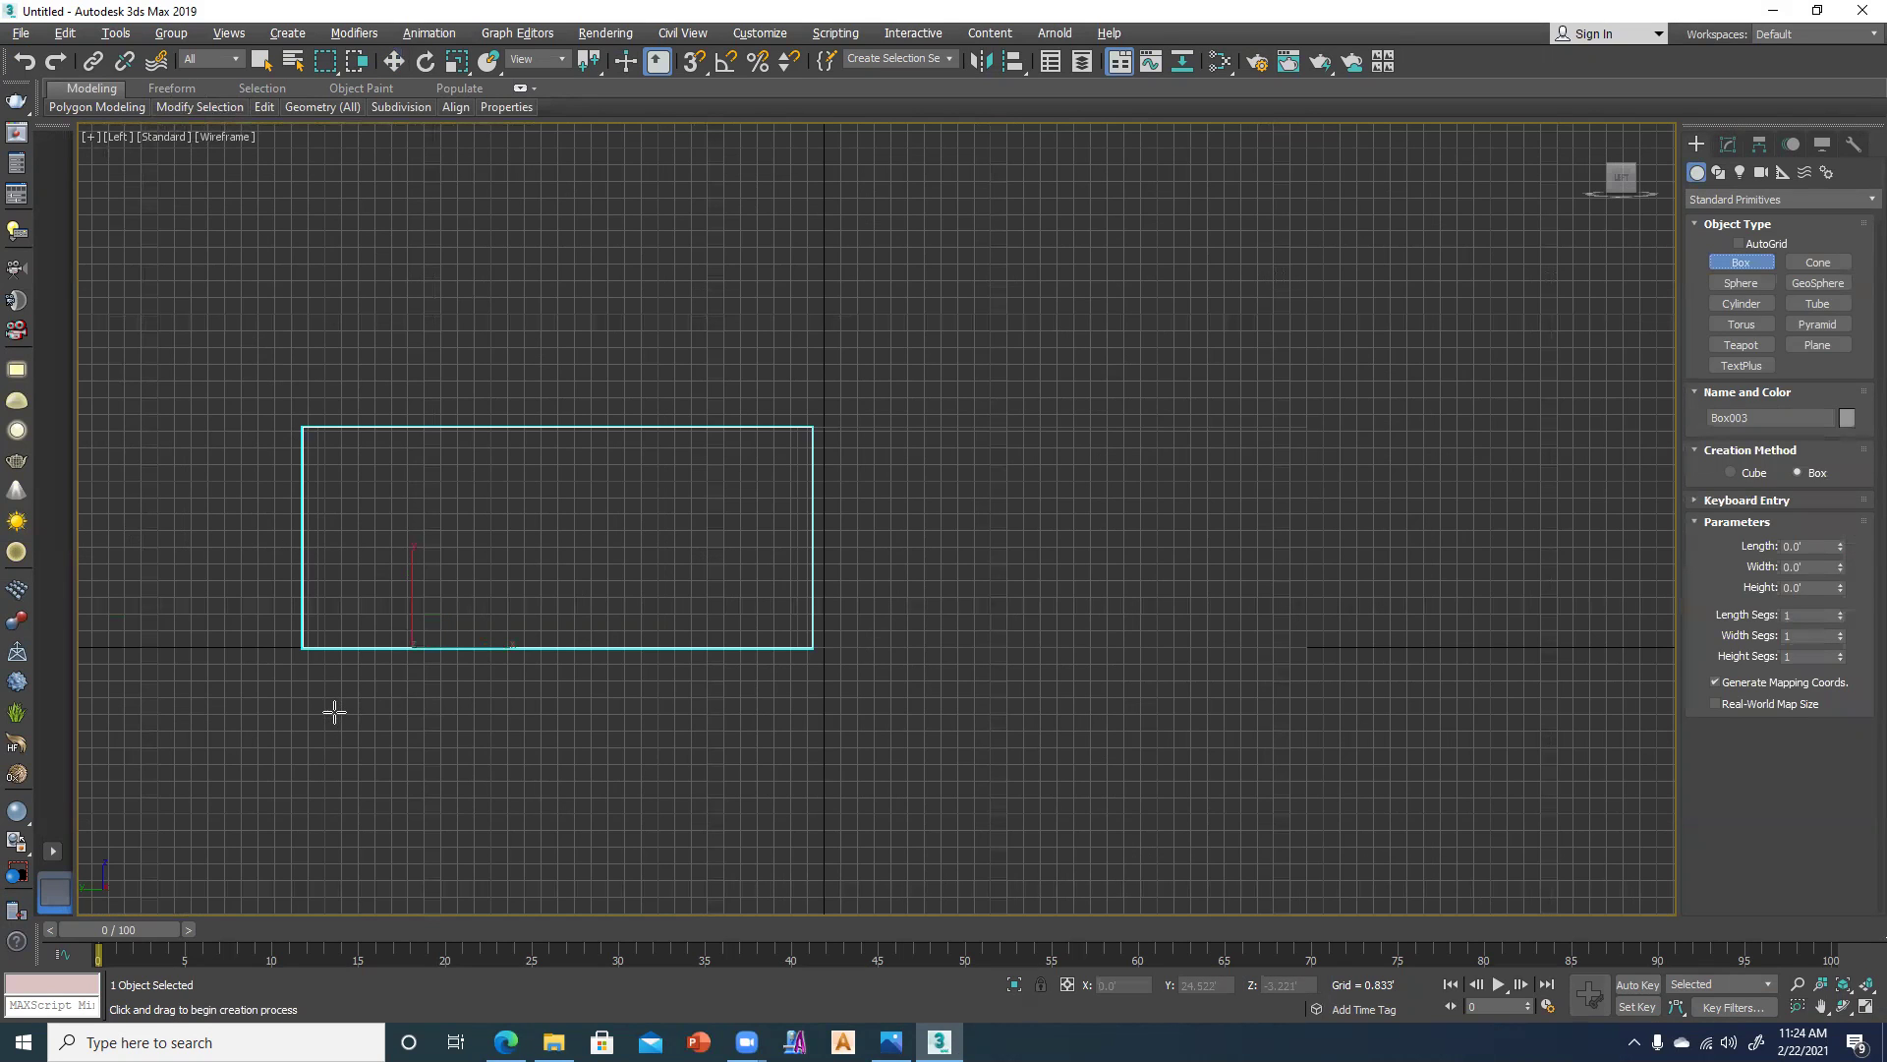
left_click_drag(335, 712, 761, 467)
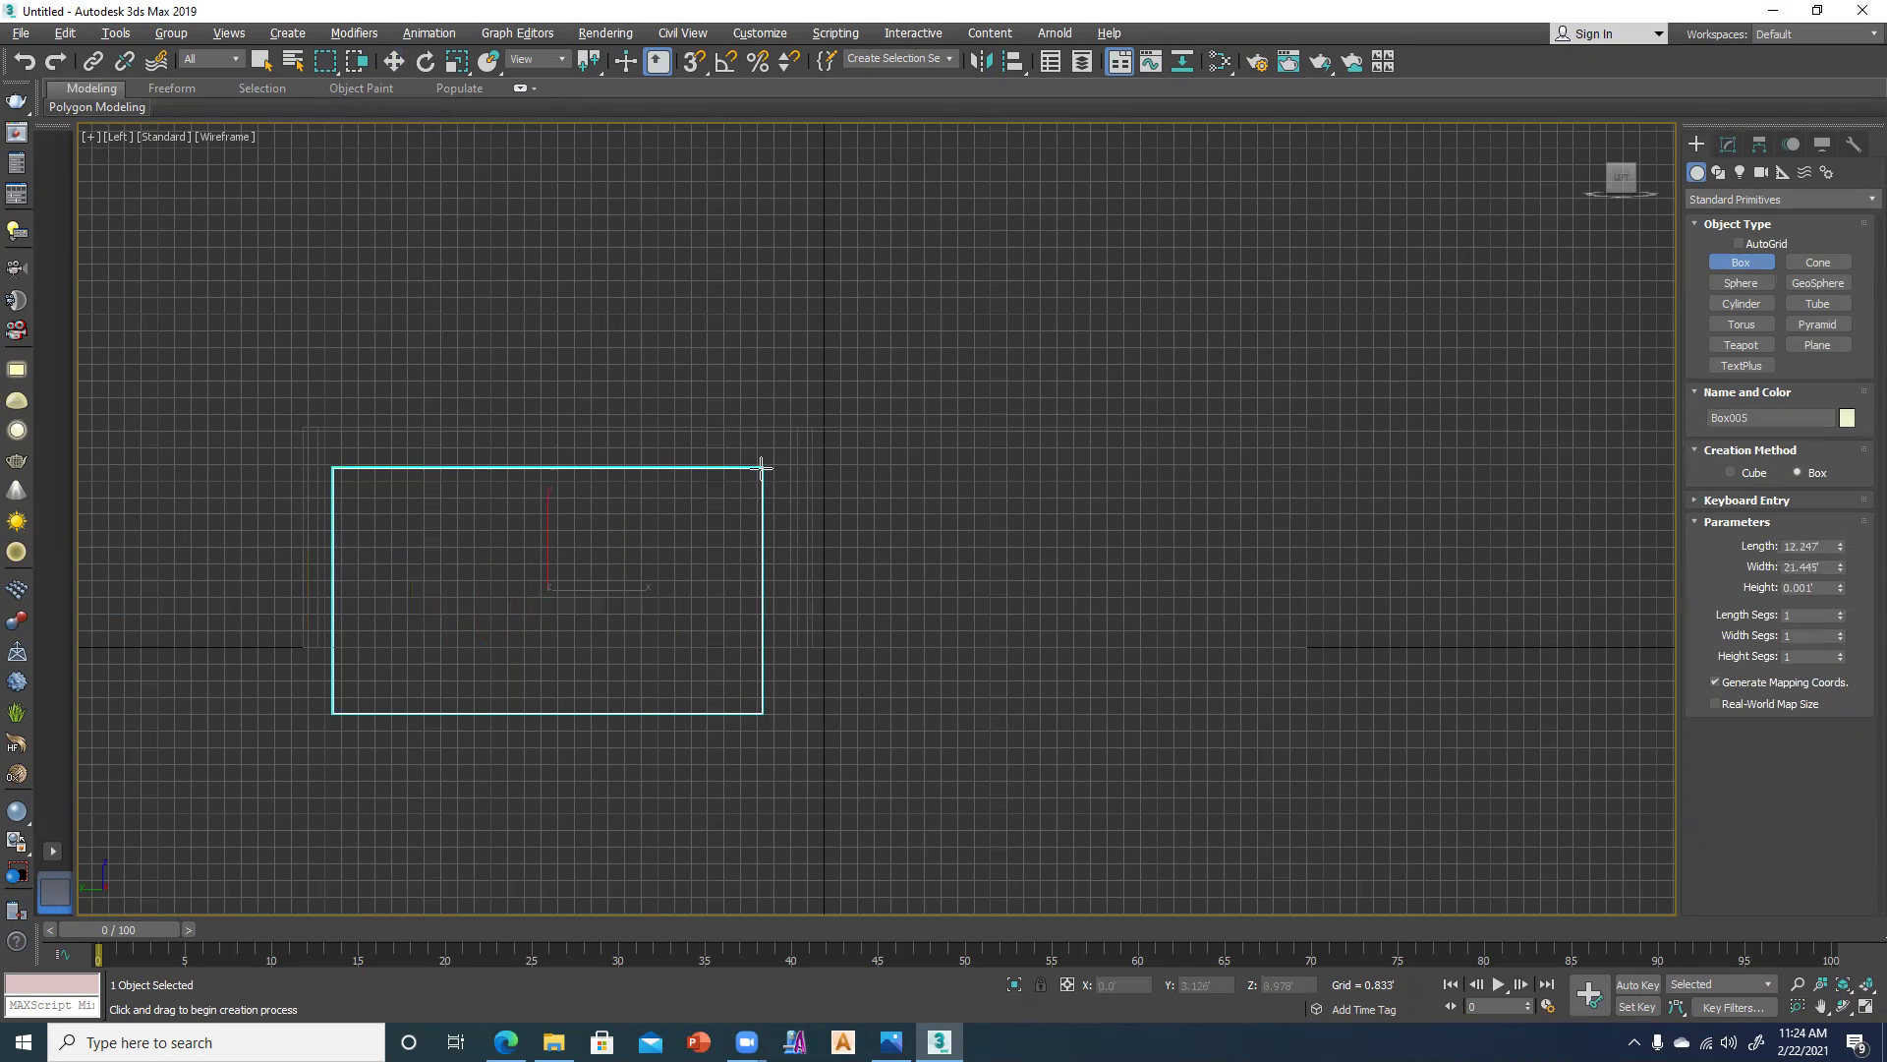
key("alt+w")
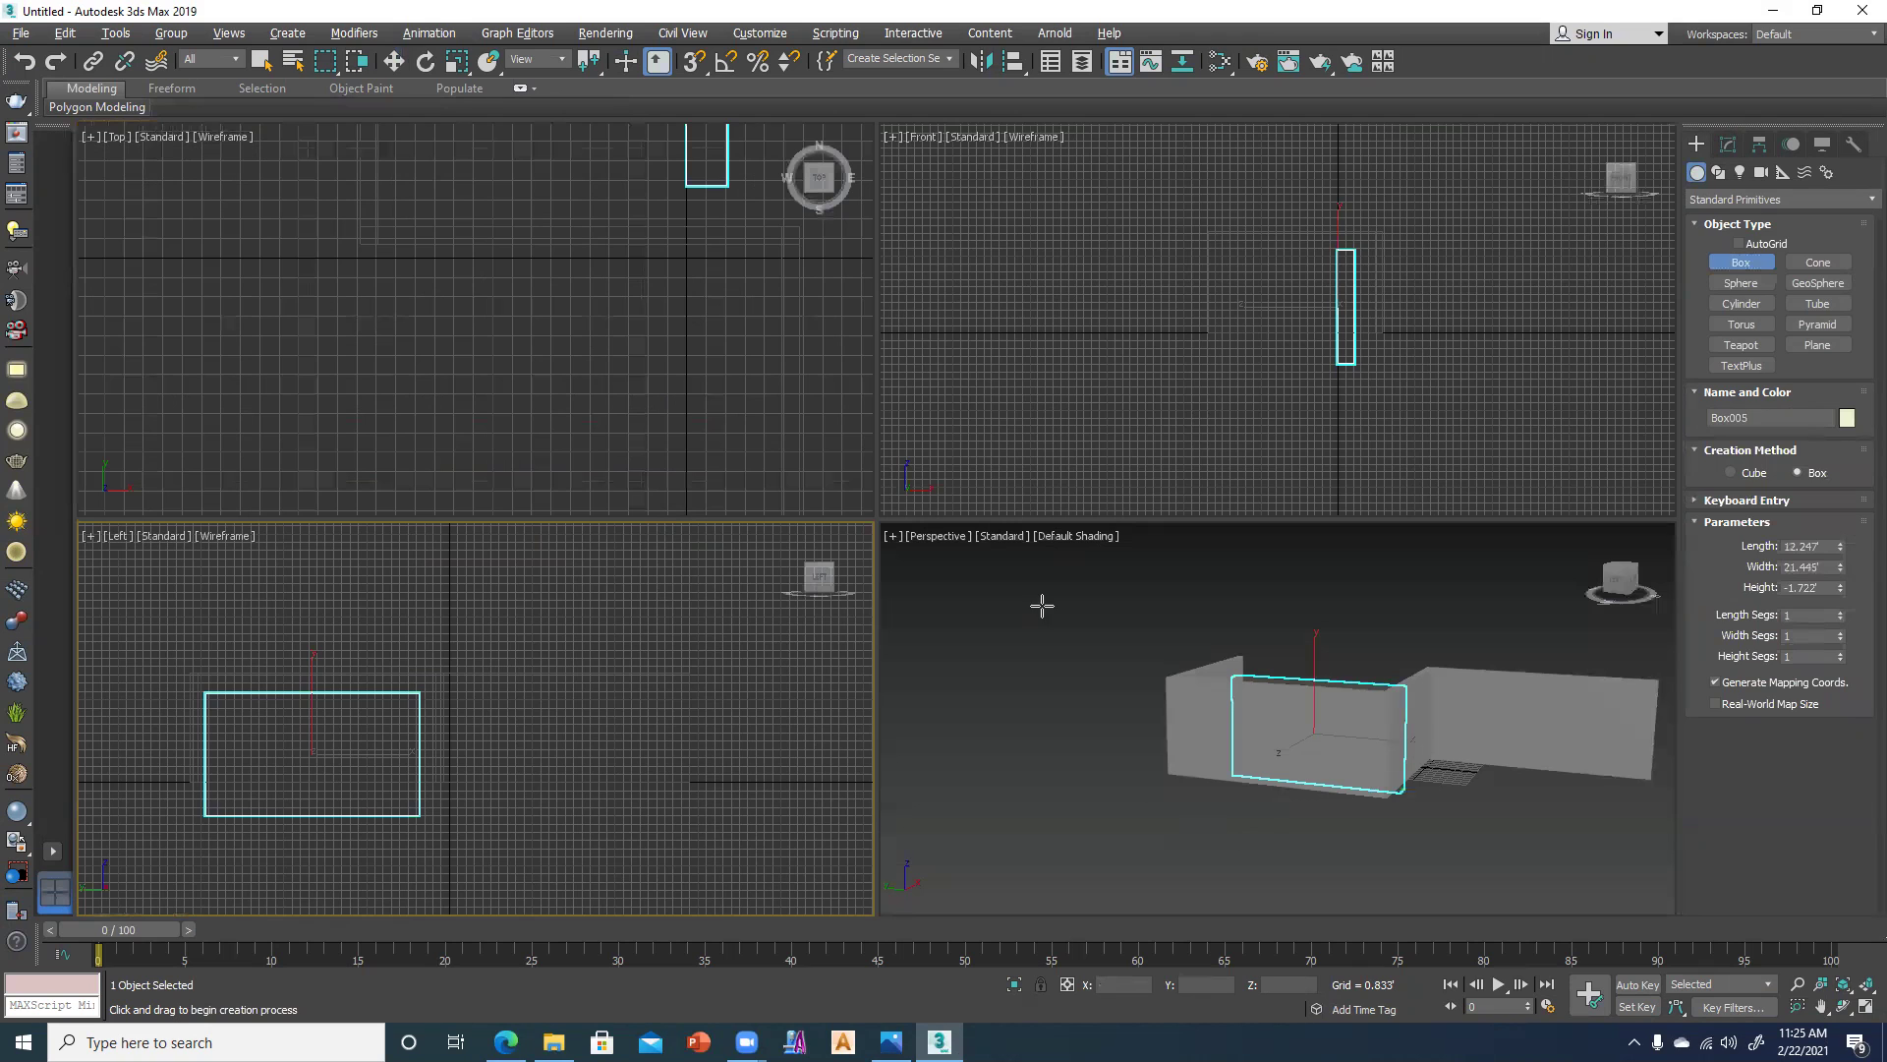
left_click(1042, 605)
right_click(1015, 676)
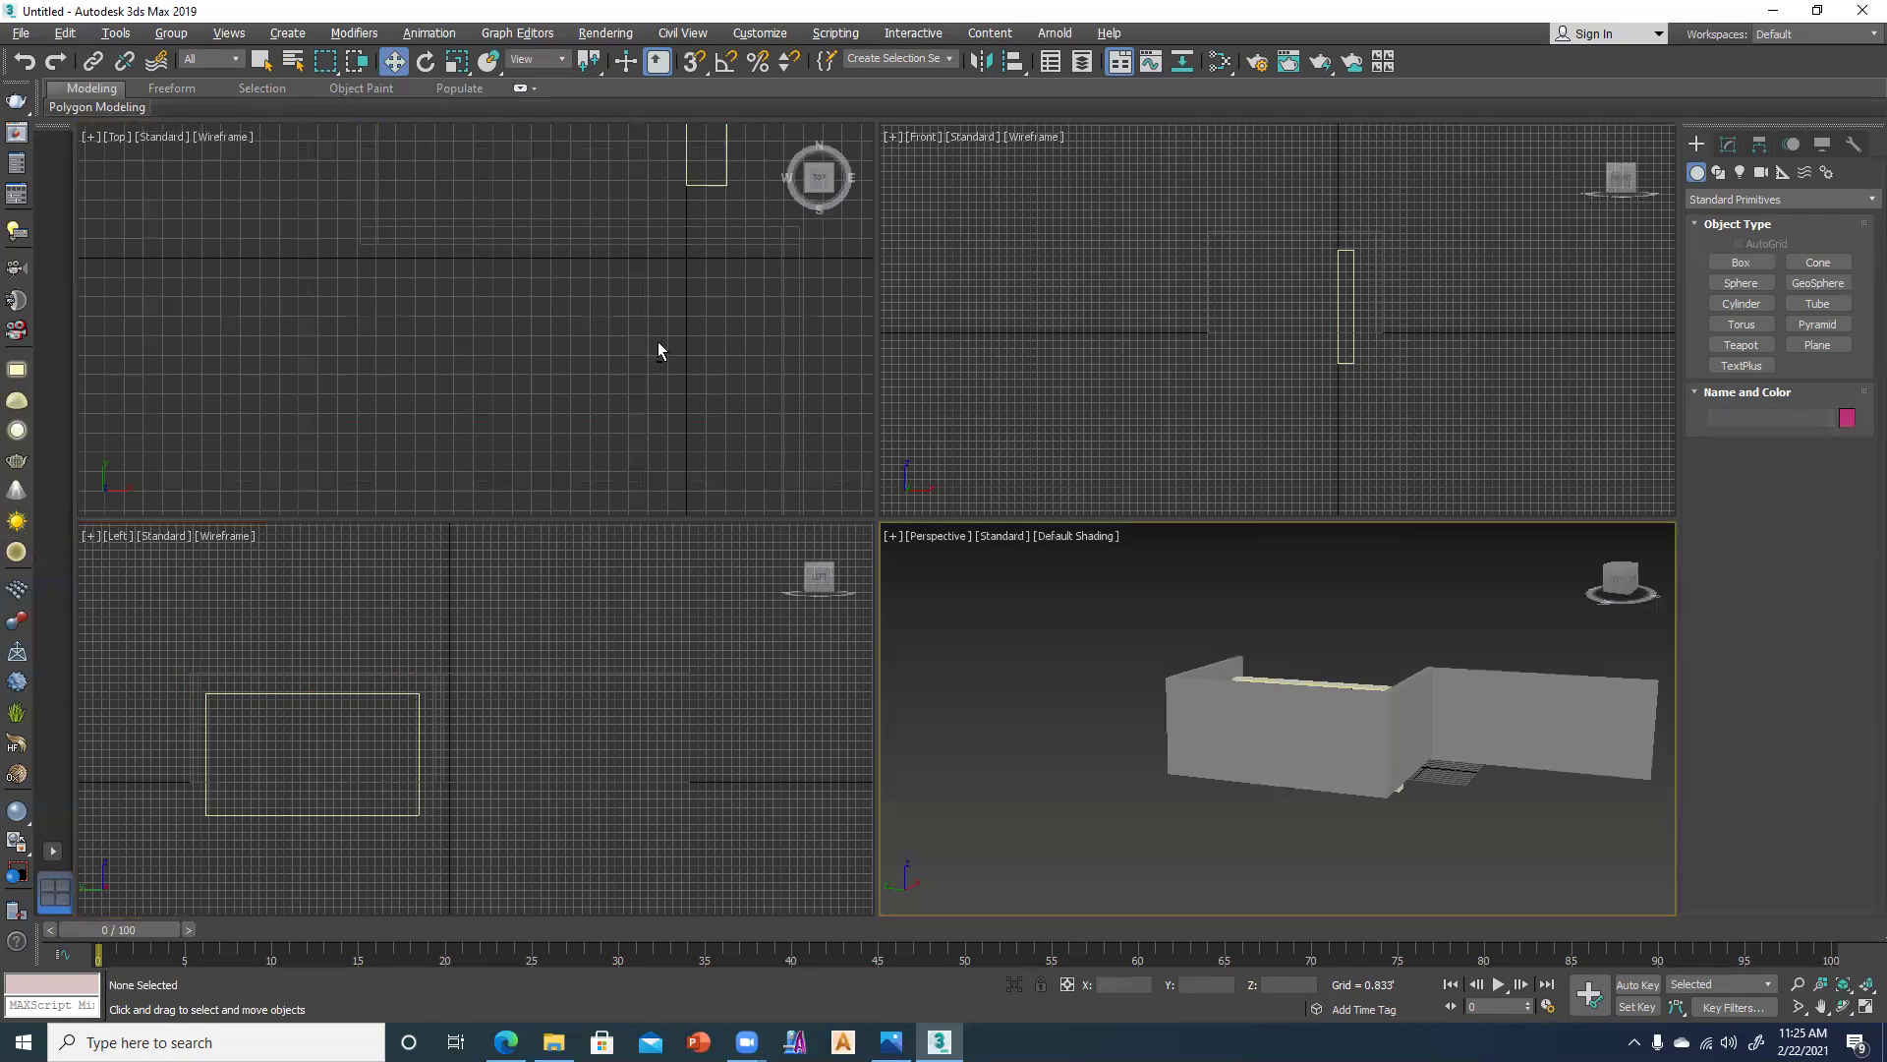
In the full-size Top view, scale the new box wider along X.
left_click(658, 342)
key("alt+w")
middle_click_drag(878, 567, 903, 901)
left_click(929, 587)
key("r")
left_click_drag(1007, 609, 1145, 622)
Move the box left to X -17.155, cancelling an accidental Shift-clone.
key("w")
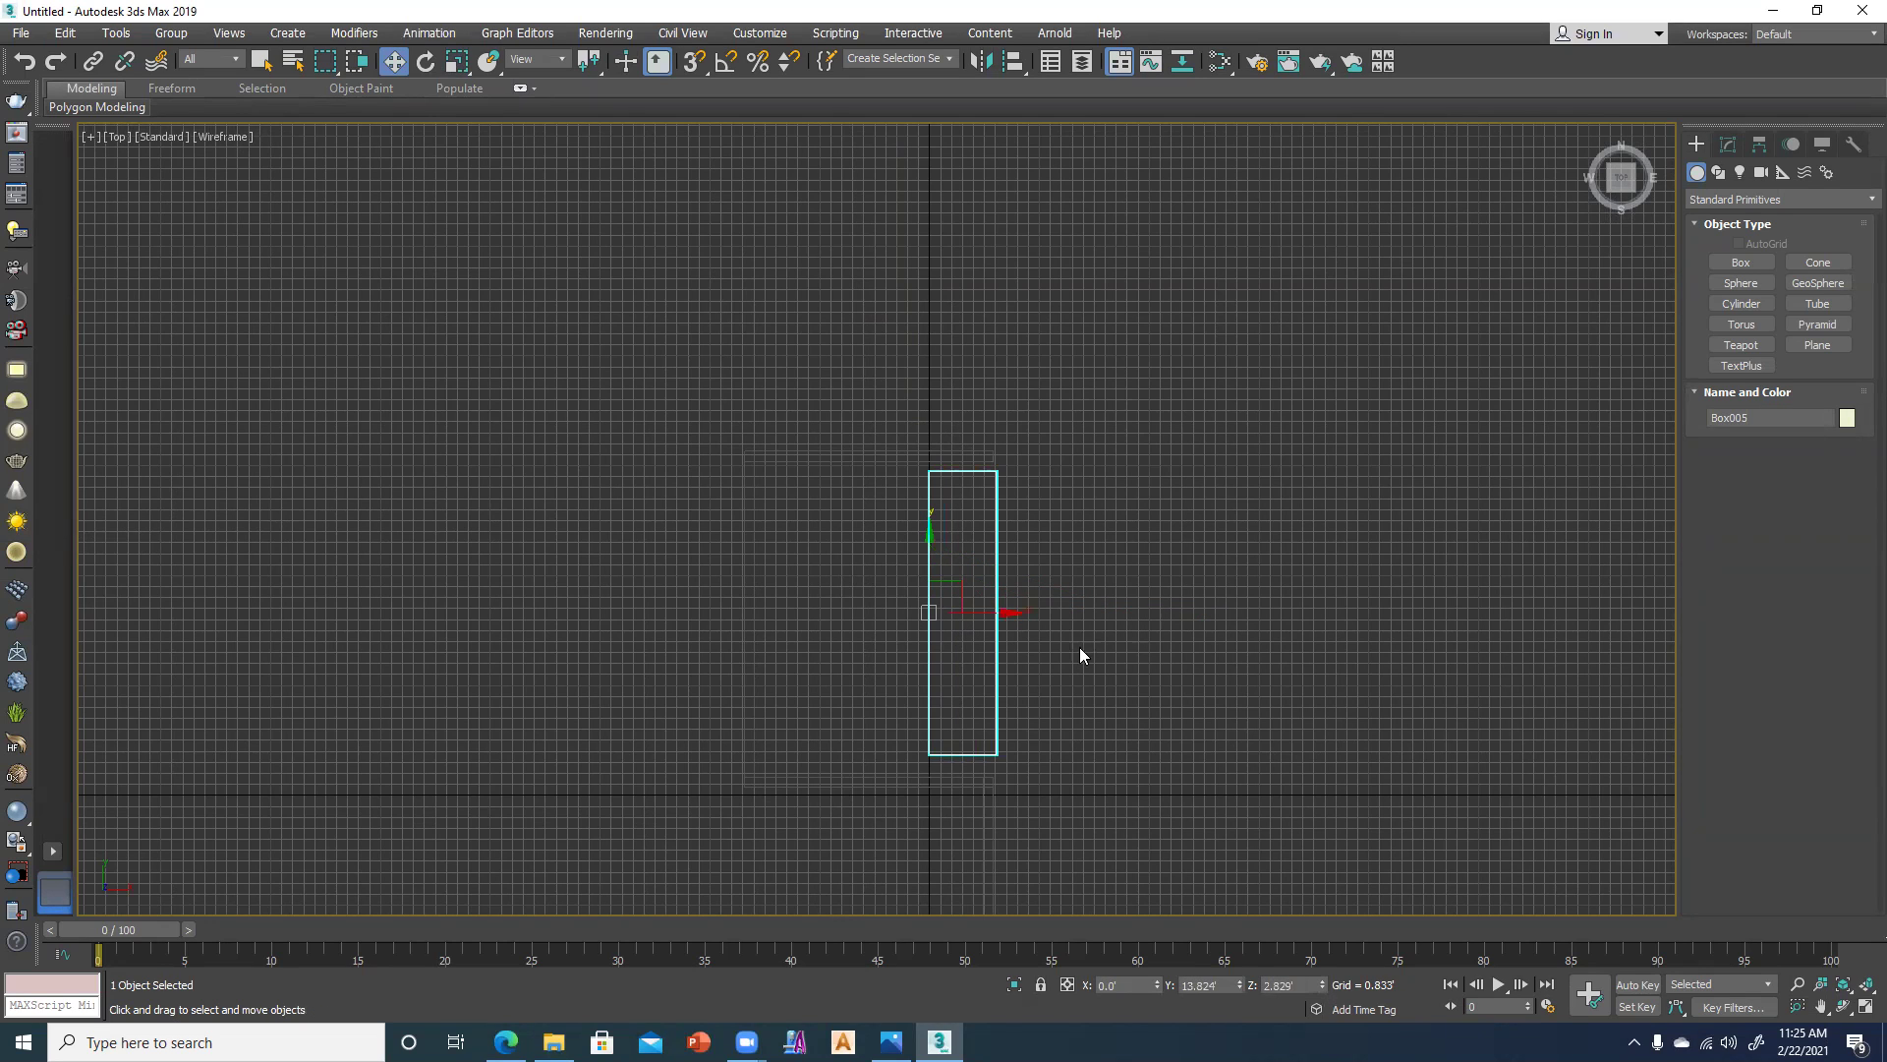
mouse_move(1020, 612)
left_mouse_down("shift")
mouse_move(725, 609)
mouse_move(794, 623)
left_mouse_up("shift")
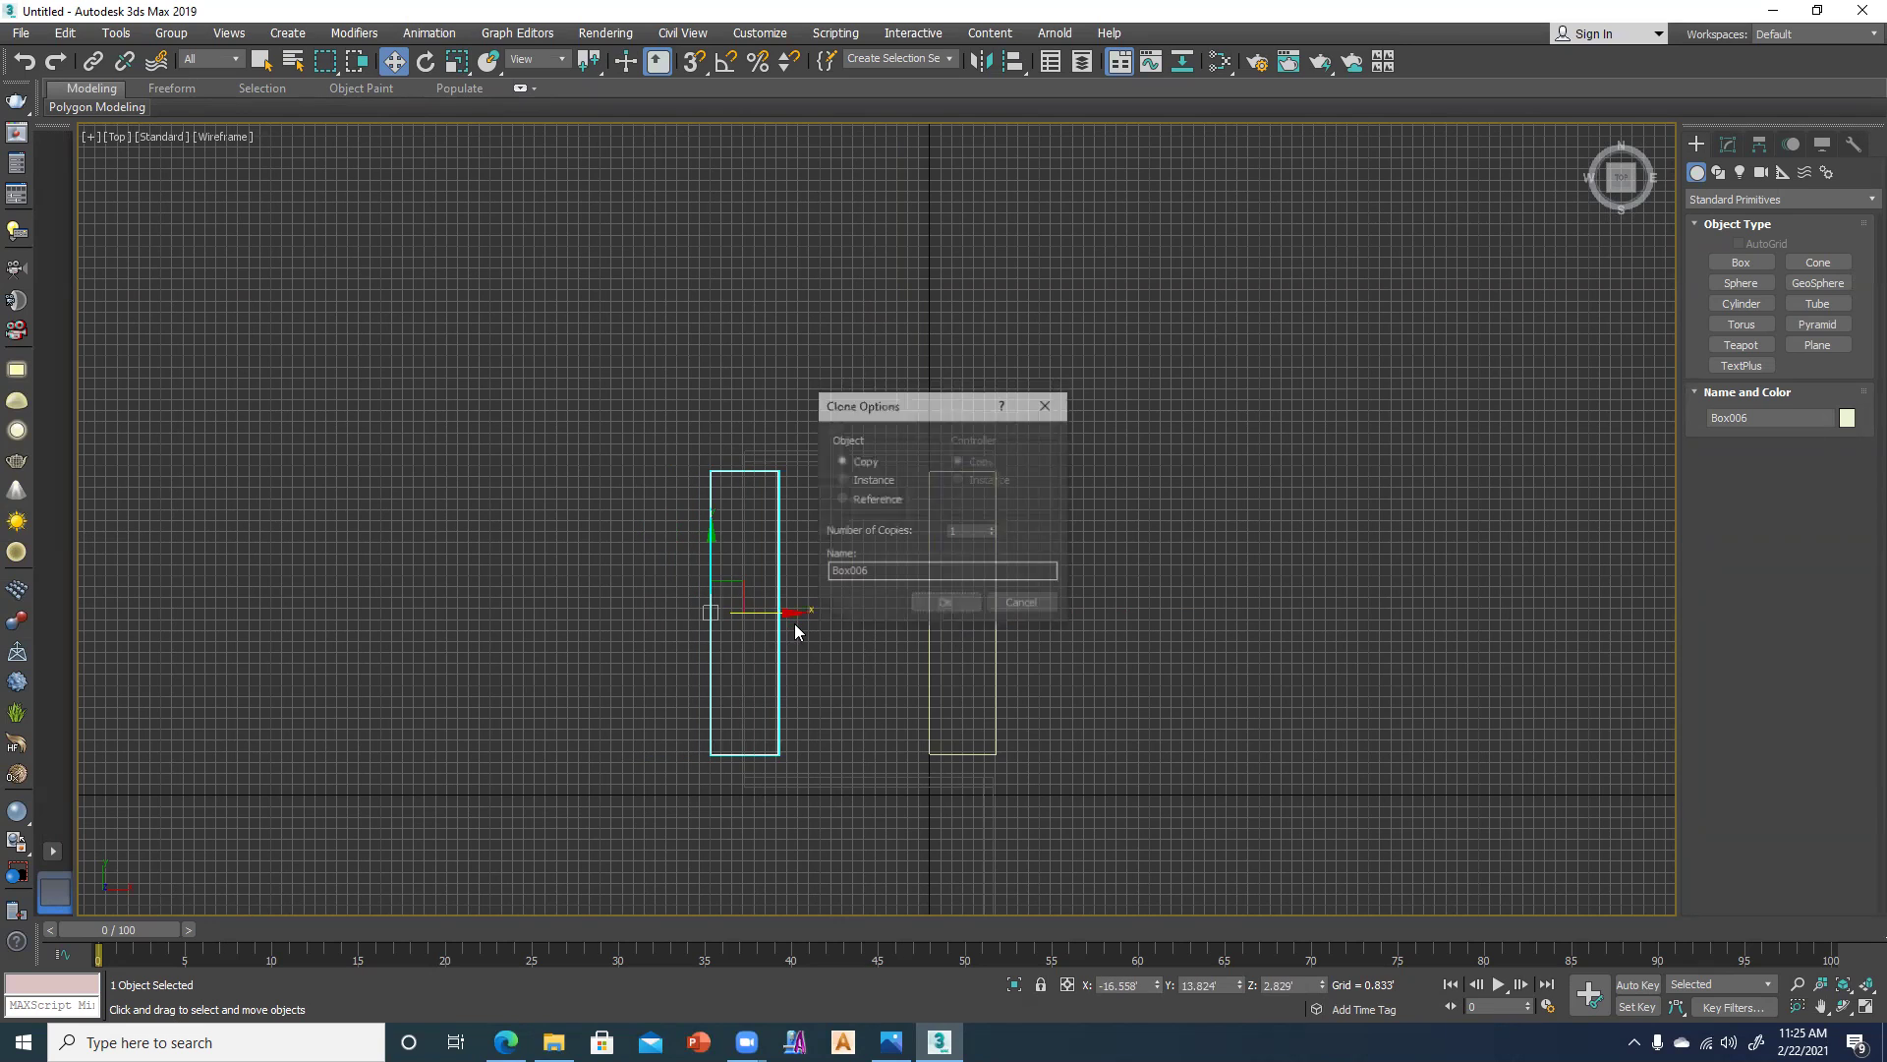
left_click(1018, 604)
left_click_drag(1012, 614, 786, 610)
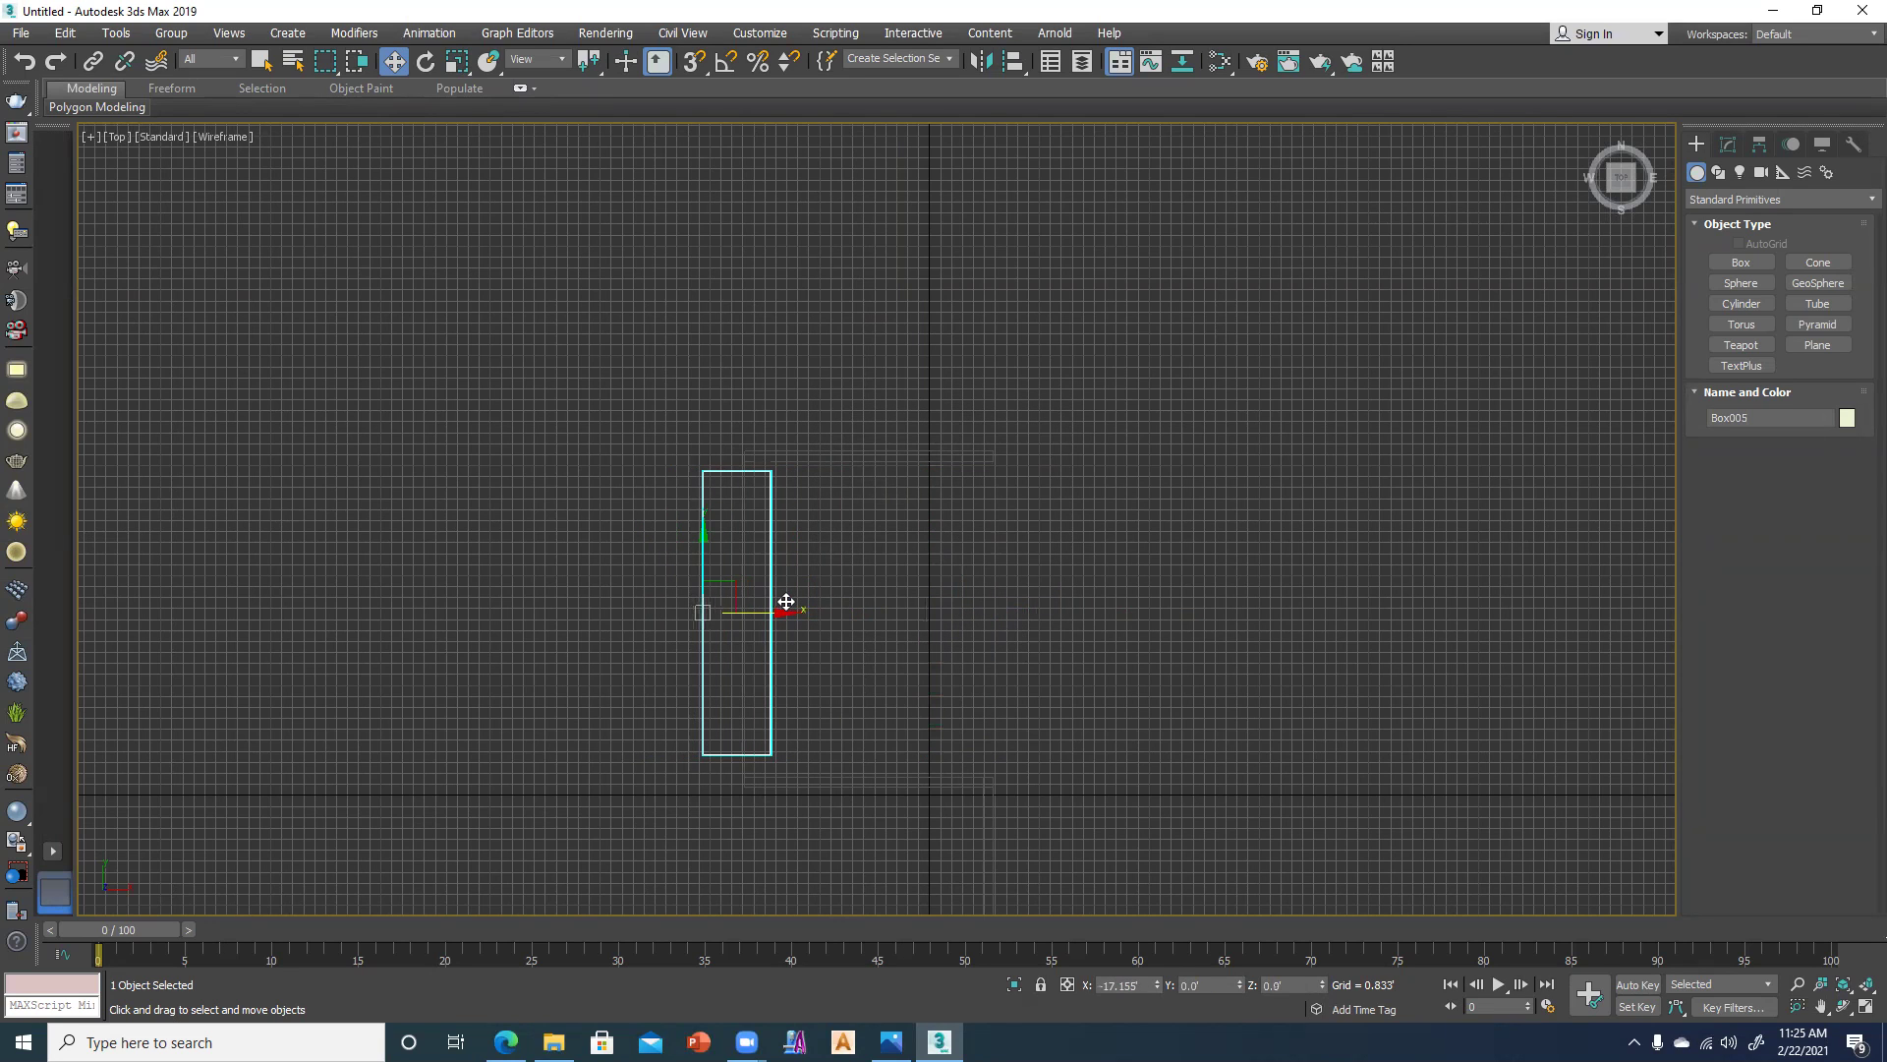
key("alt+w")
key("alt+w")
Orbit around the pale box and compare it with the exterior reference photo.
middle_click_drag(1201, 795, 935, 610, "alt")
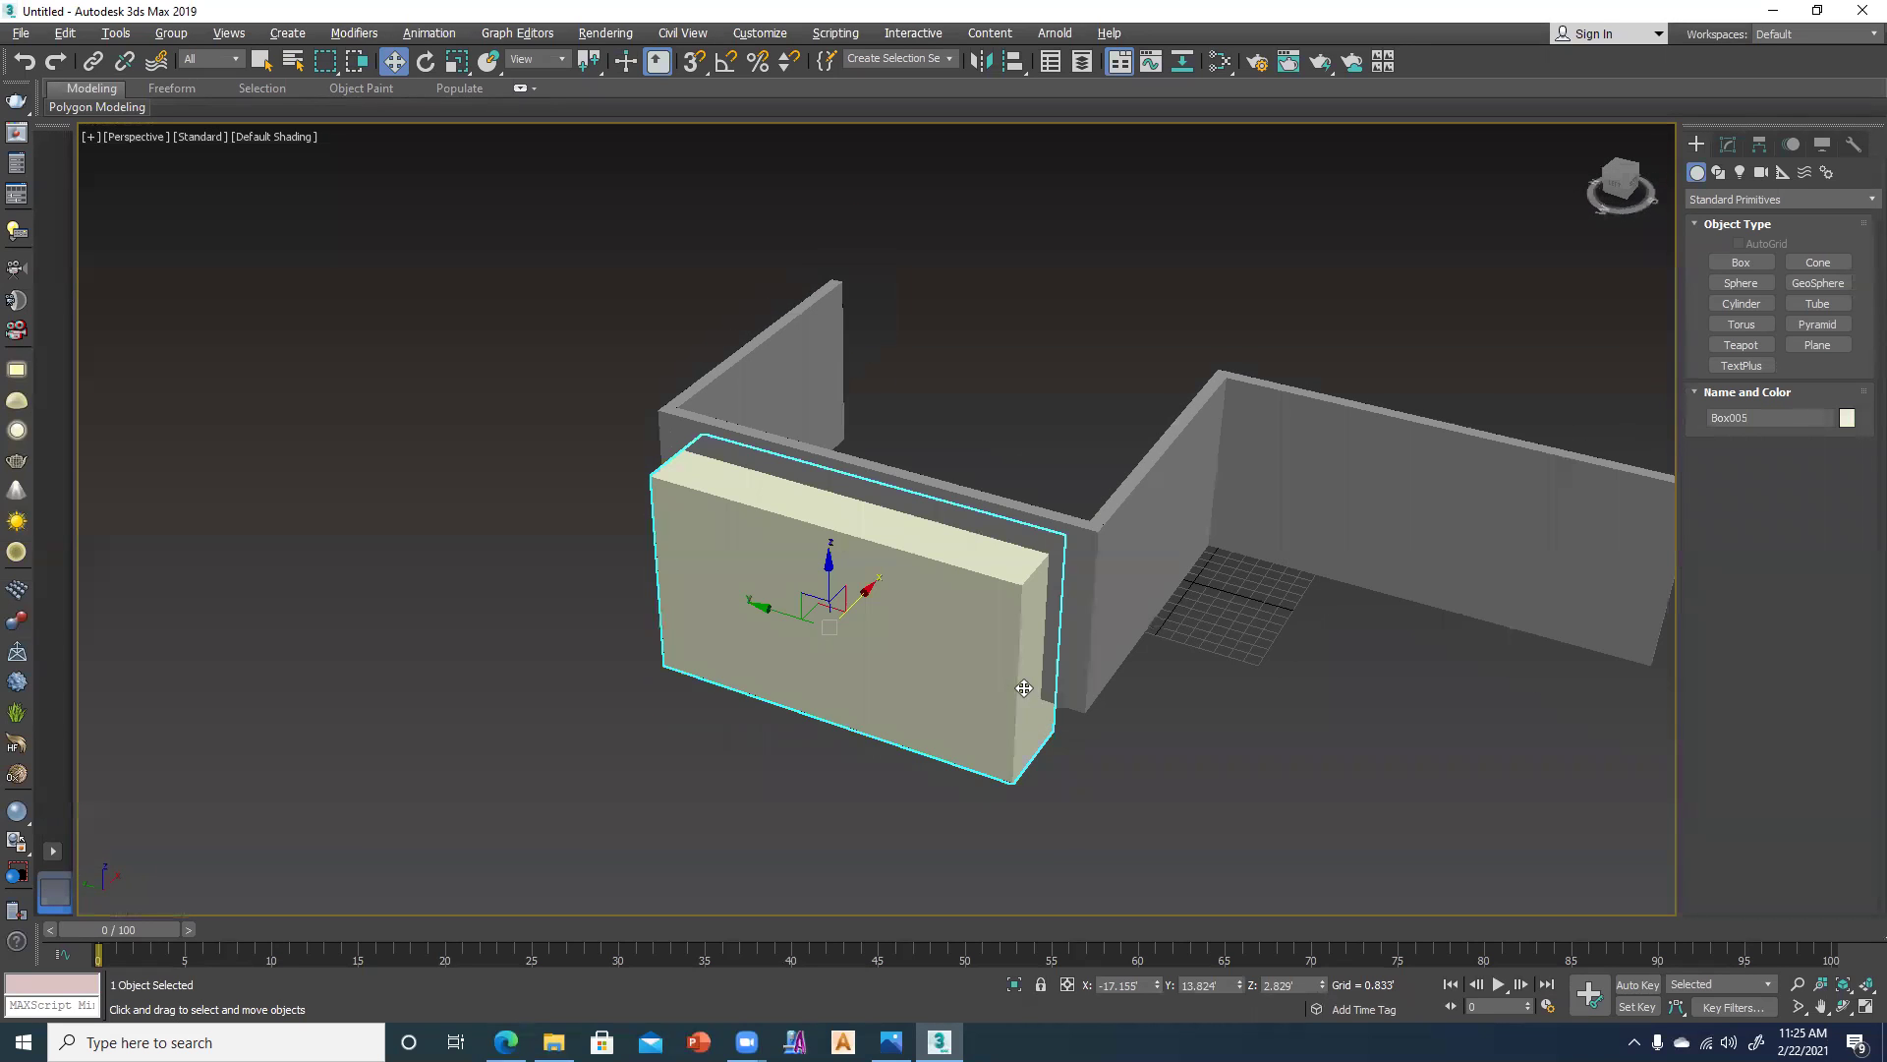
scroll(934, 611, "up", 3)
scroll(755, 649, "up", 2)
middle_click_drag(756, 648, 842, 656, "alt")
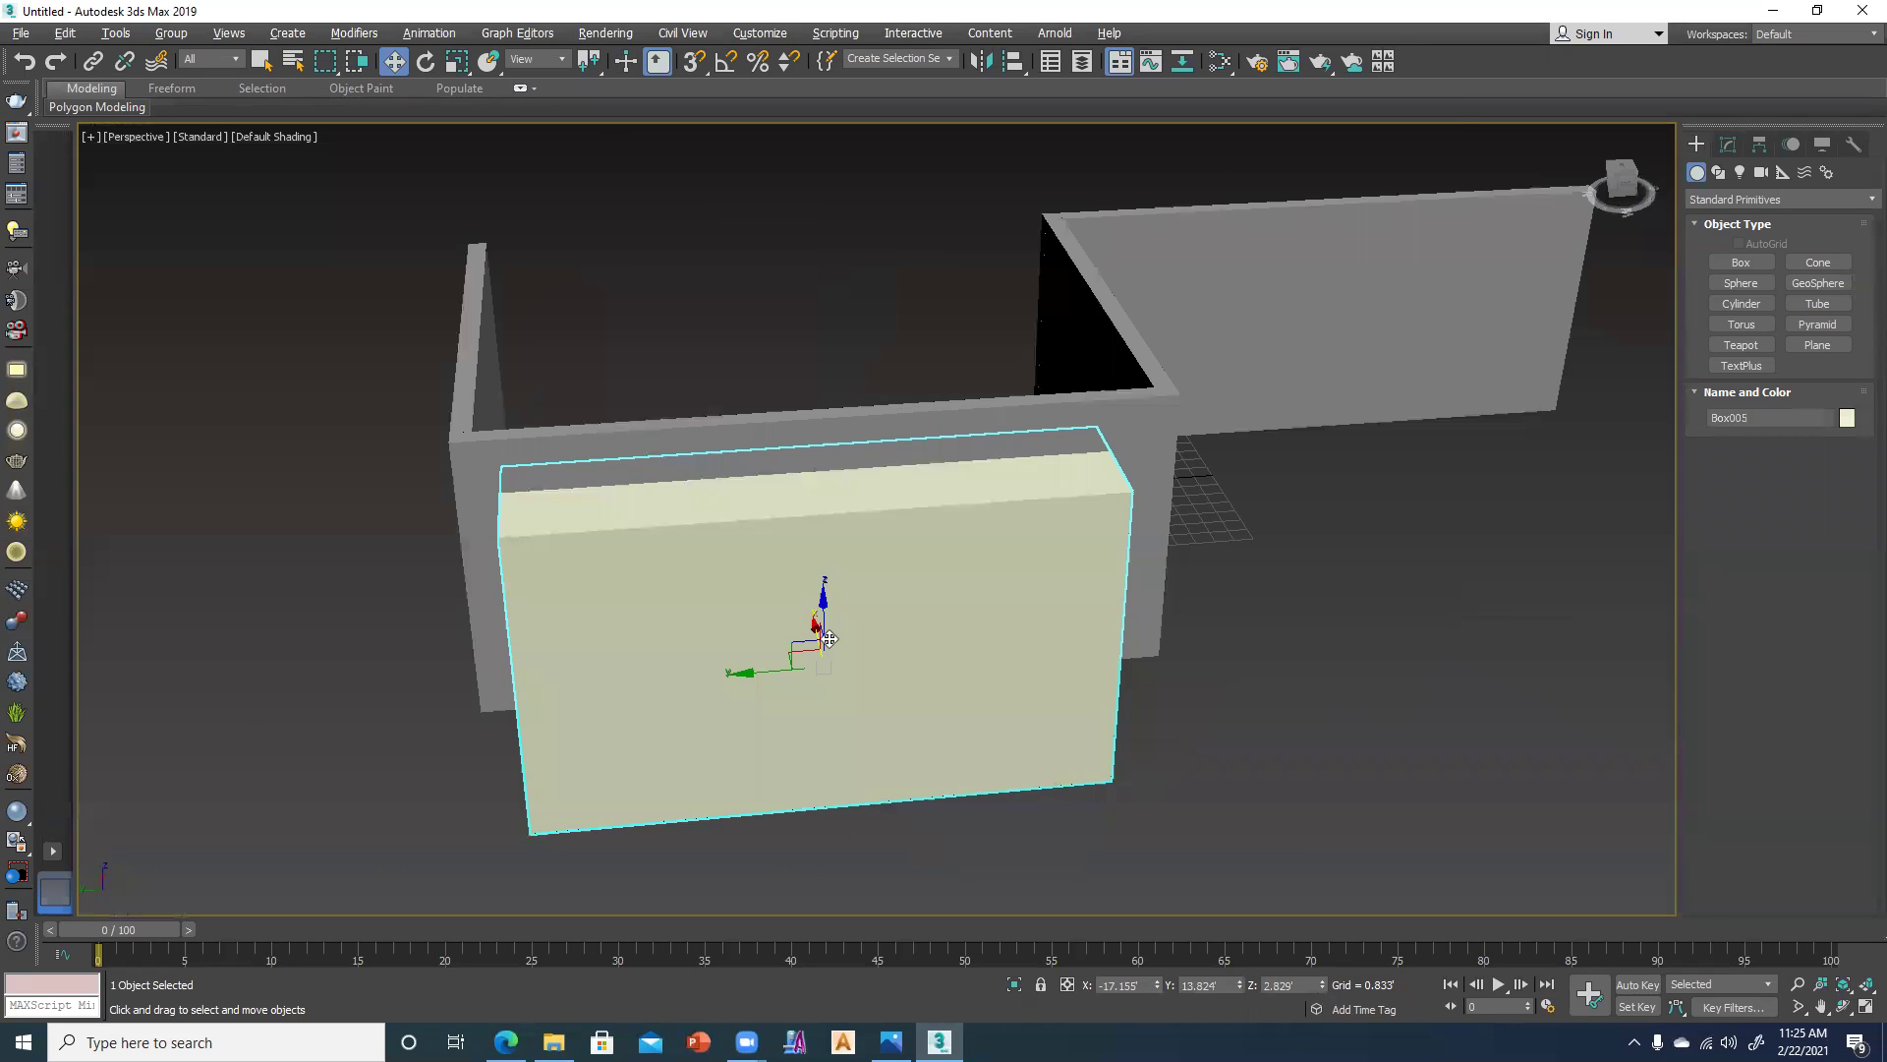
key("alt+Tab")
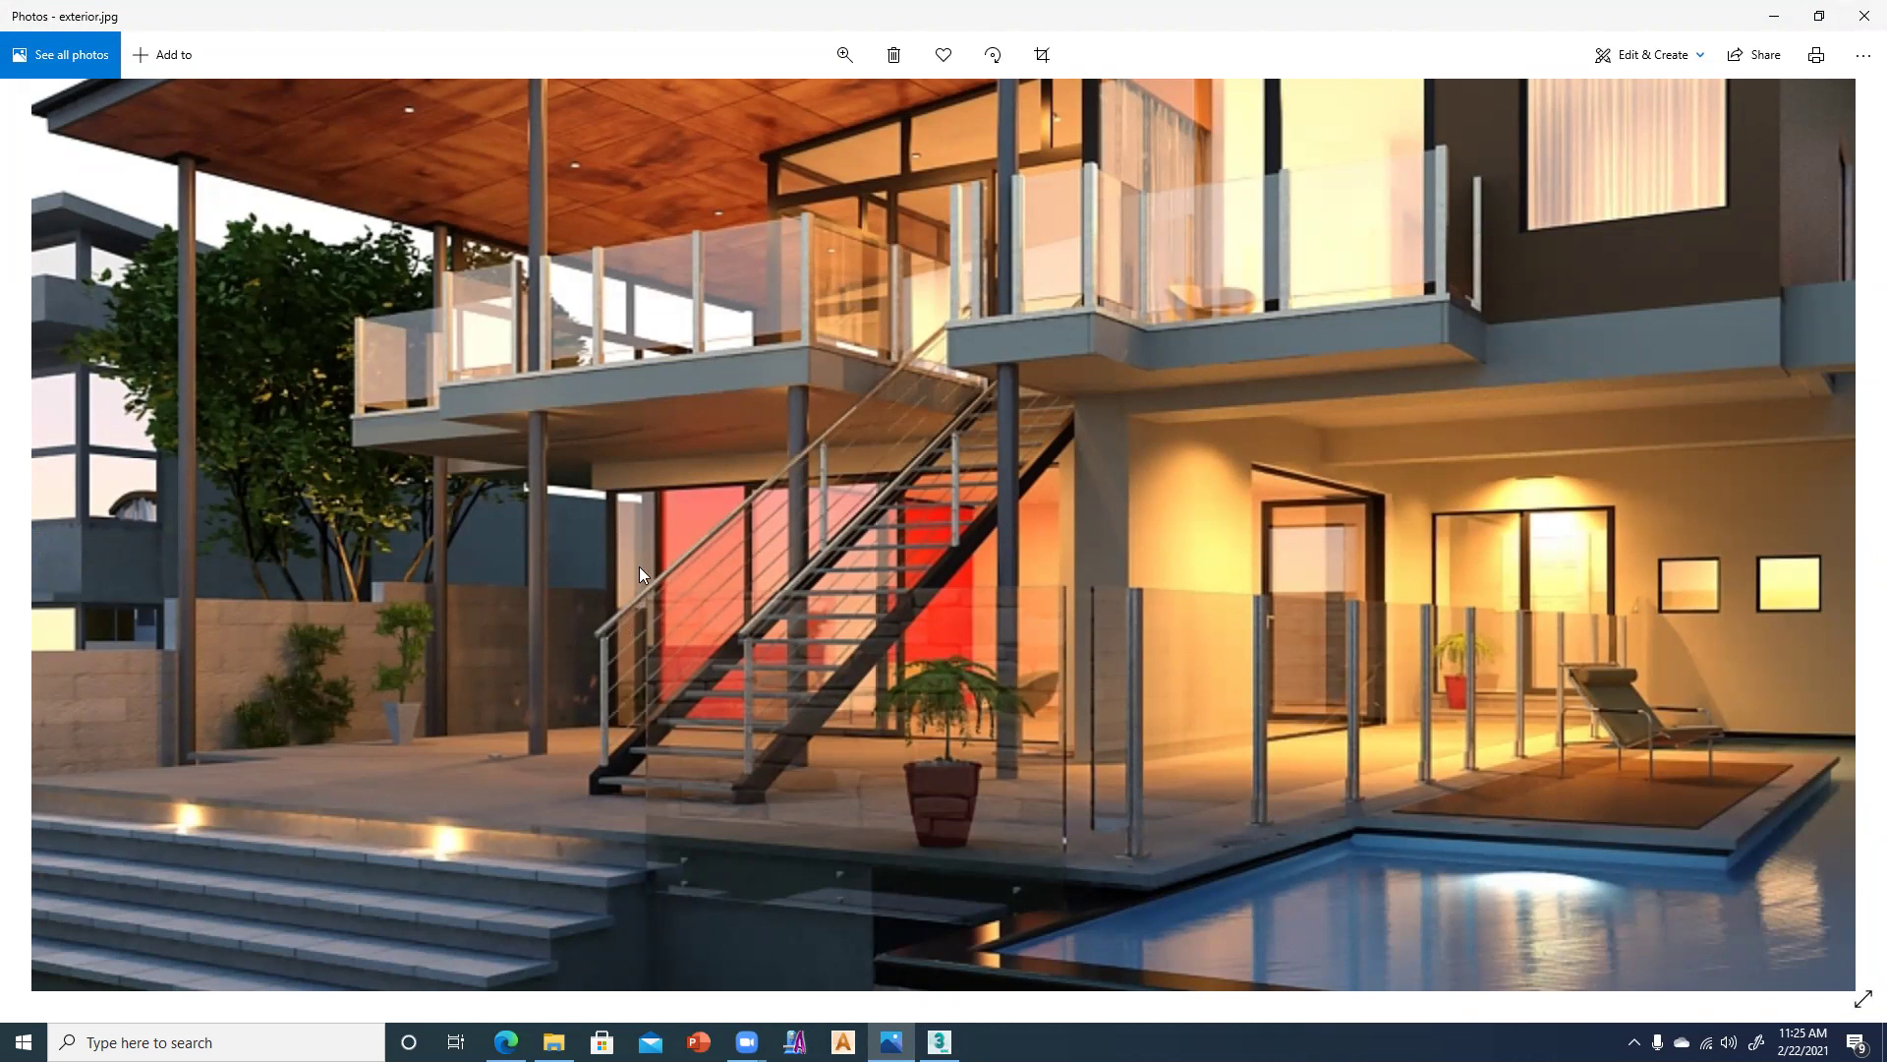
key("alt+Tab")
mouse_move(653, 610)
middle_mouse_down("alt")
mouse_move(687, 610)
mouse_move(716, 700)
mouse_move(800, 661)
middle_mouse_up("alt")
Scale the box longer along X and taller to wrap the wall corner.
key("r")
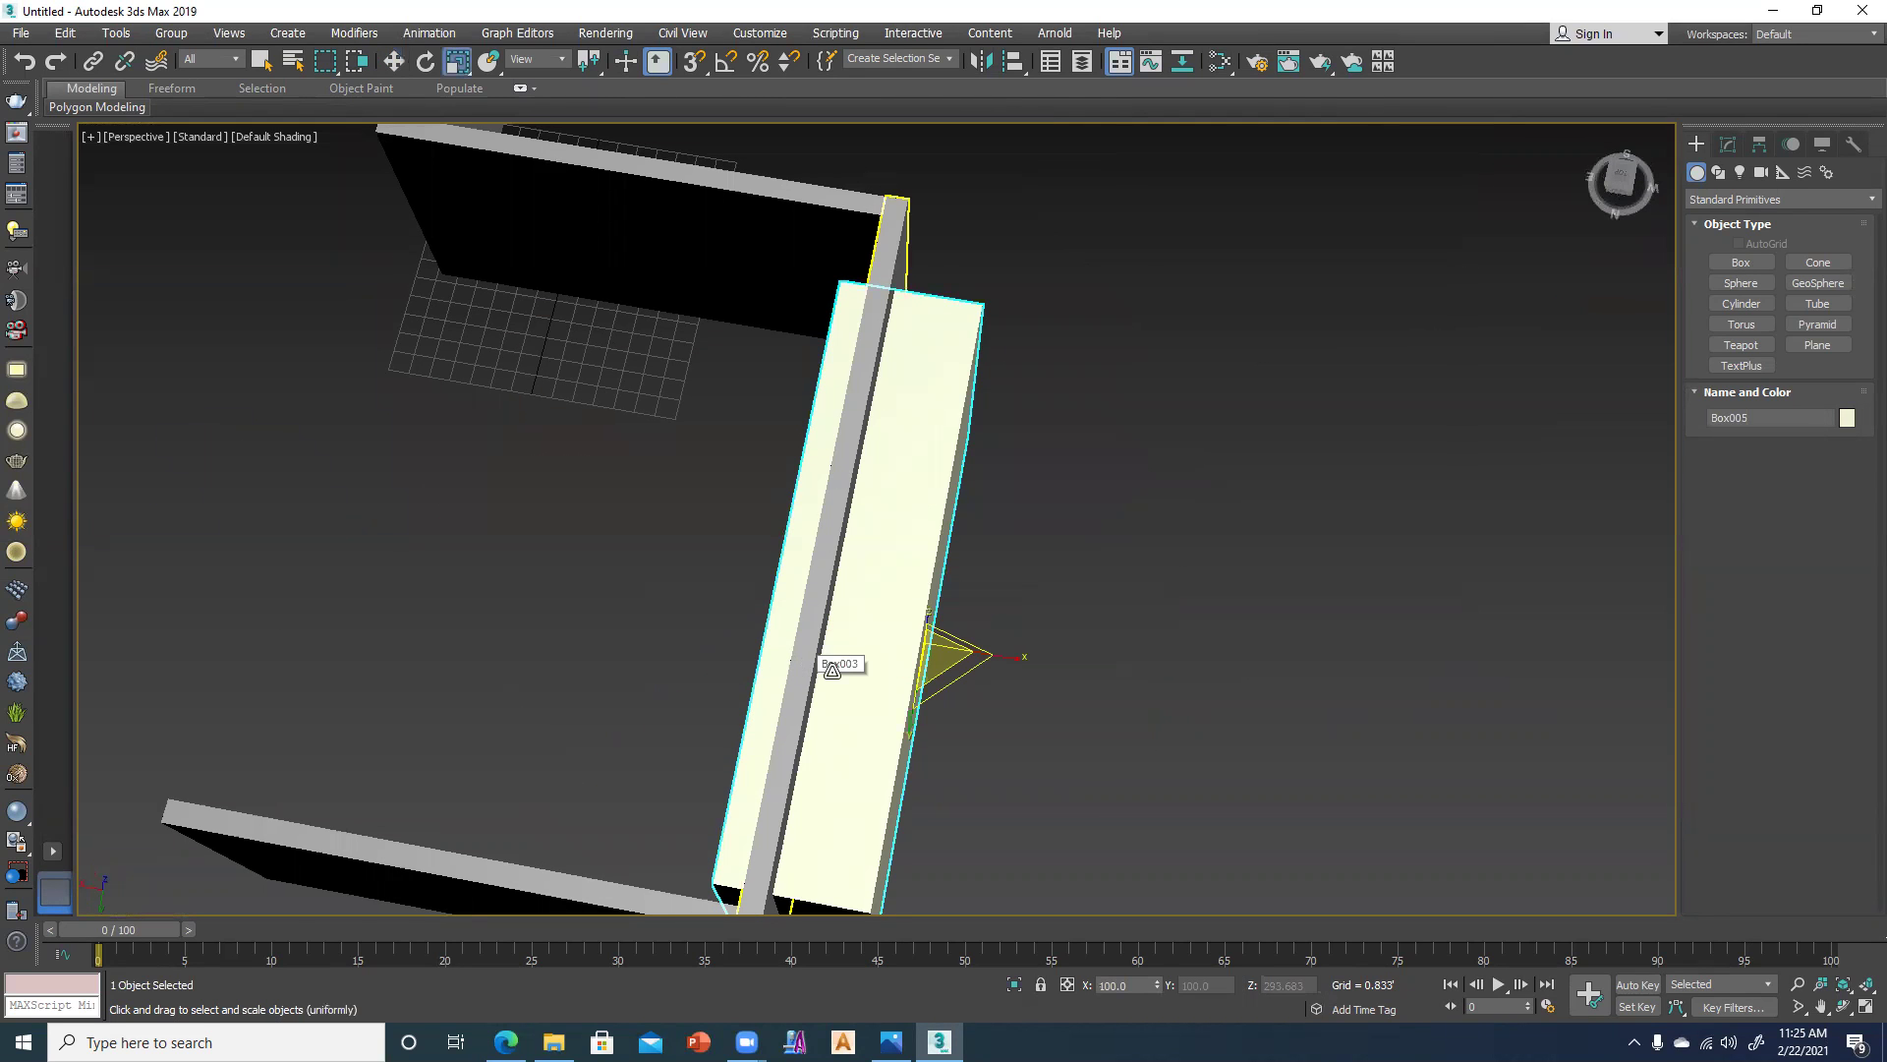
mouse_move(1012, 654)
left_mouse_down()
mouse_move(1180, 688)
mouse_move(1119, 680)
left_mouse_up()
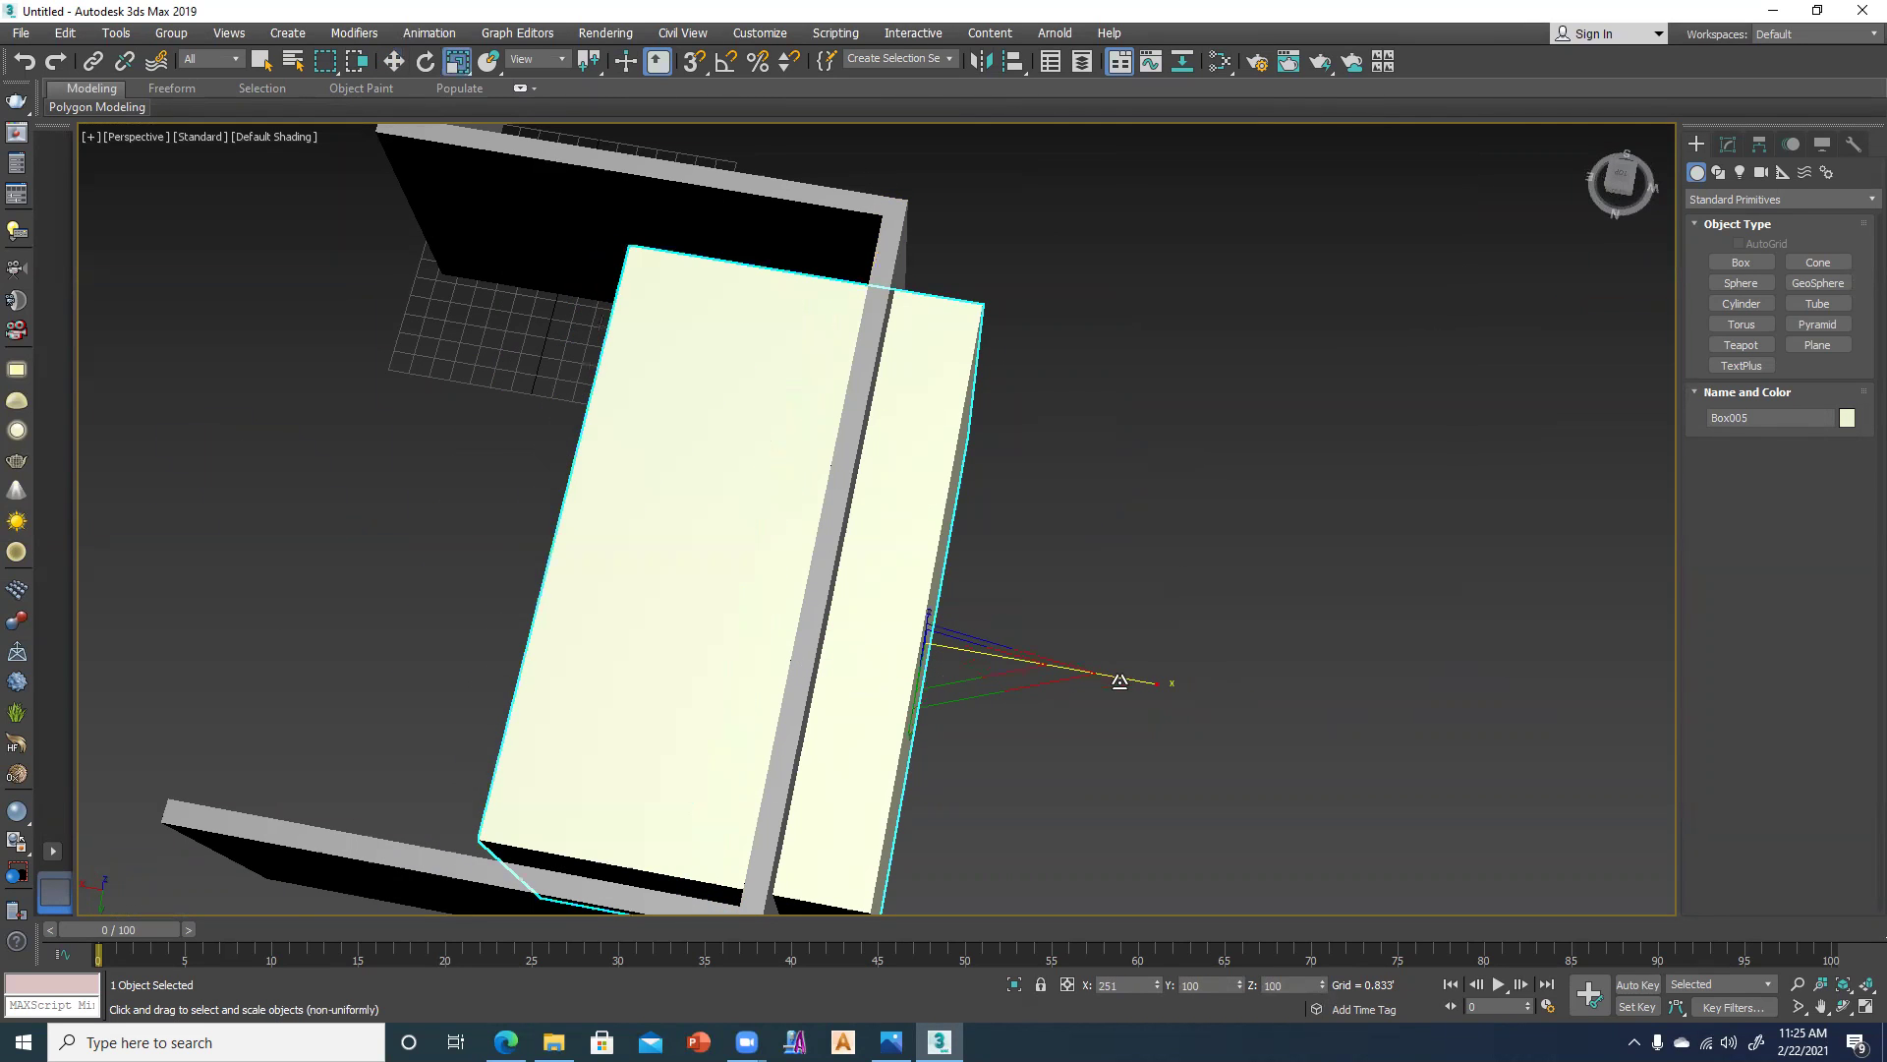
middle_click_drag(733, 808, 734, 809, "alt")
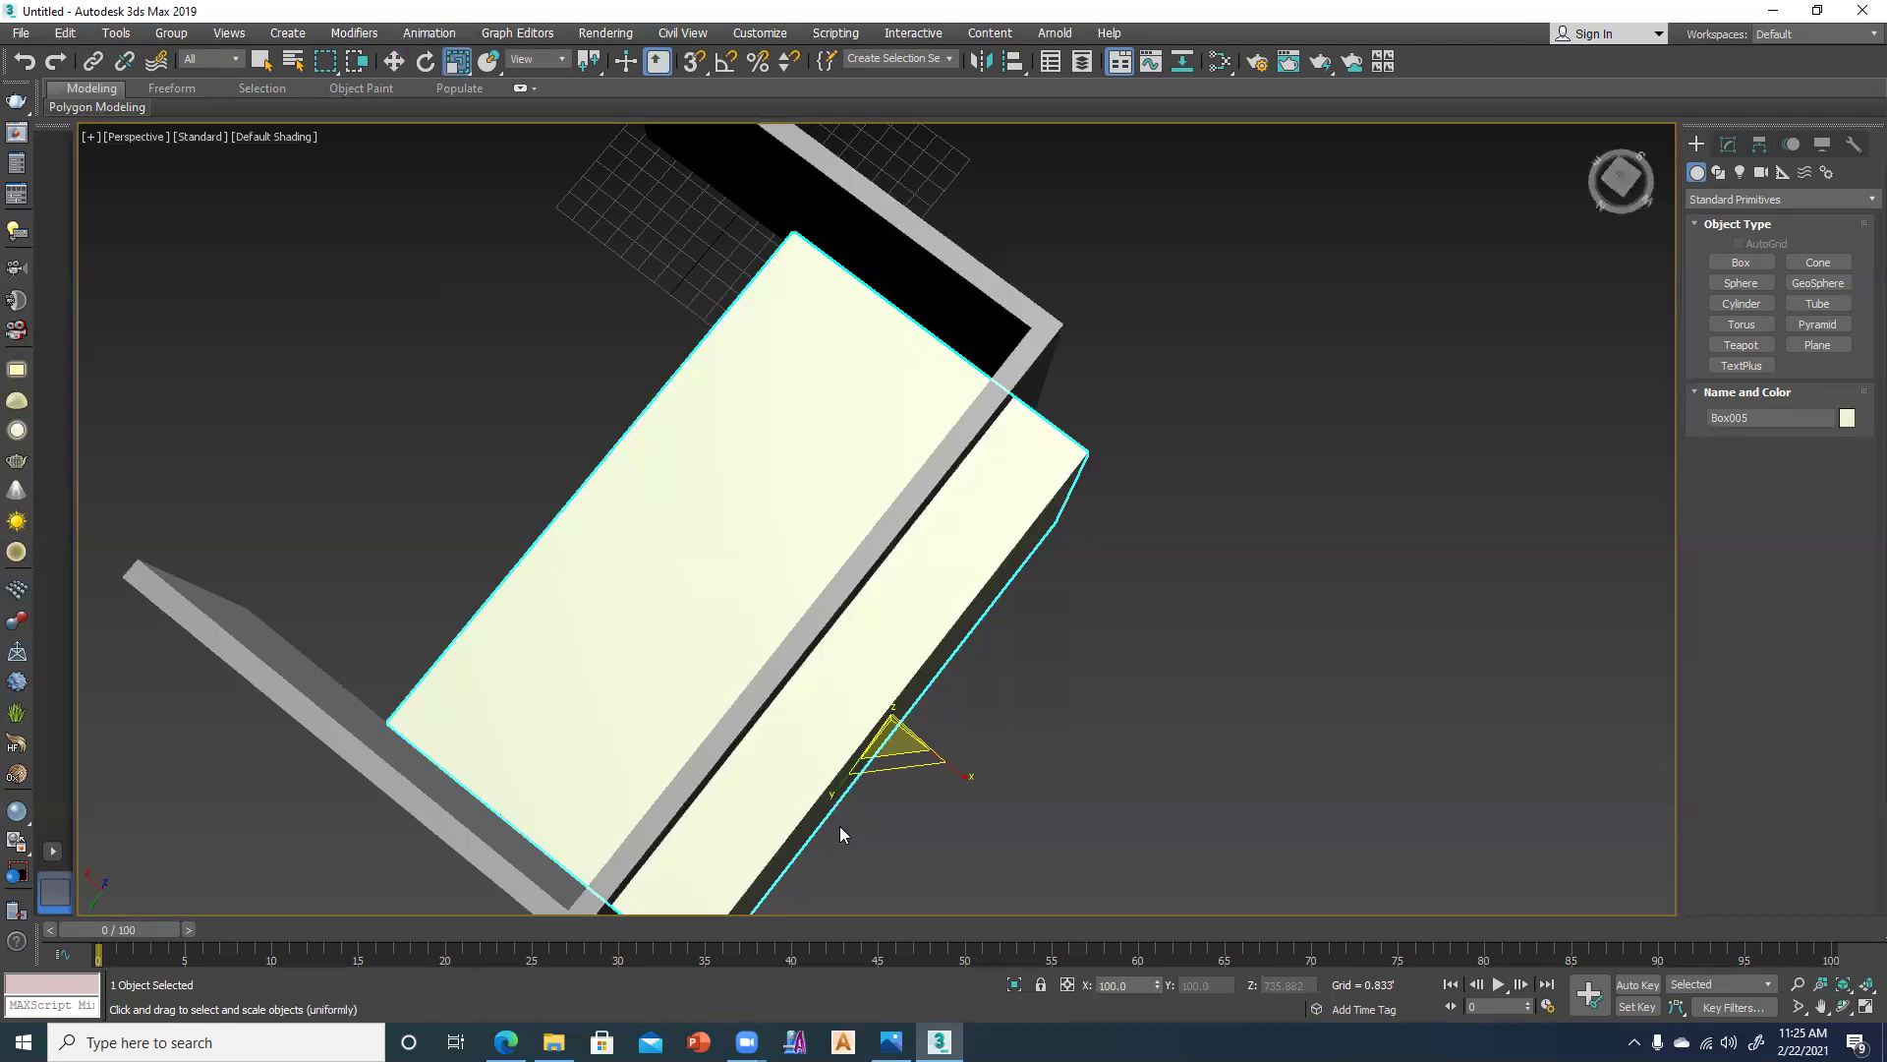
left_click_drag(837, 786, 822, 766)
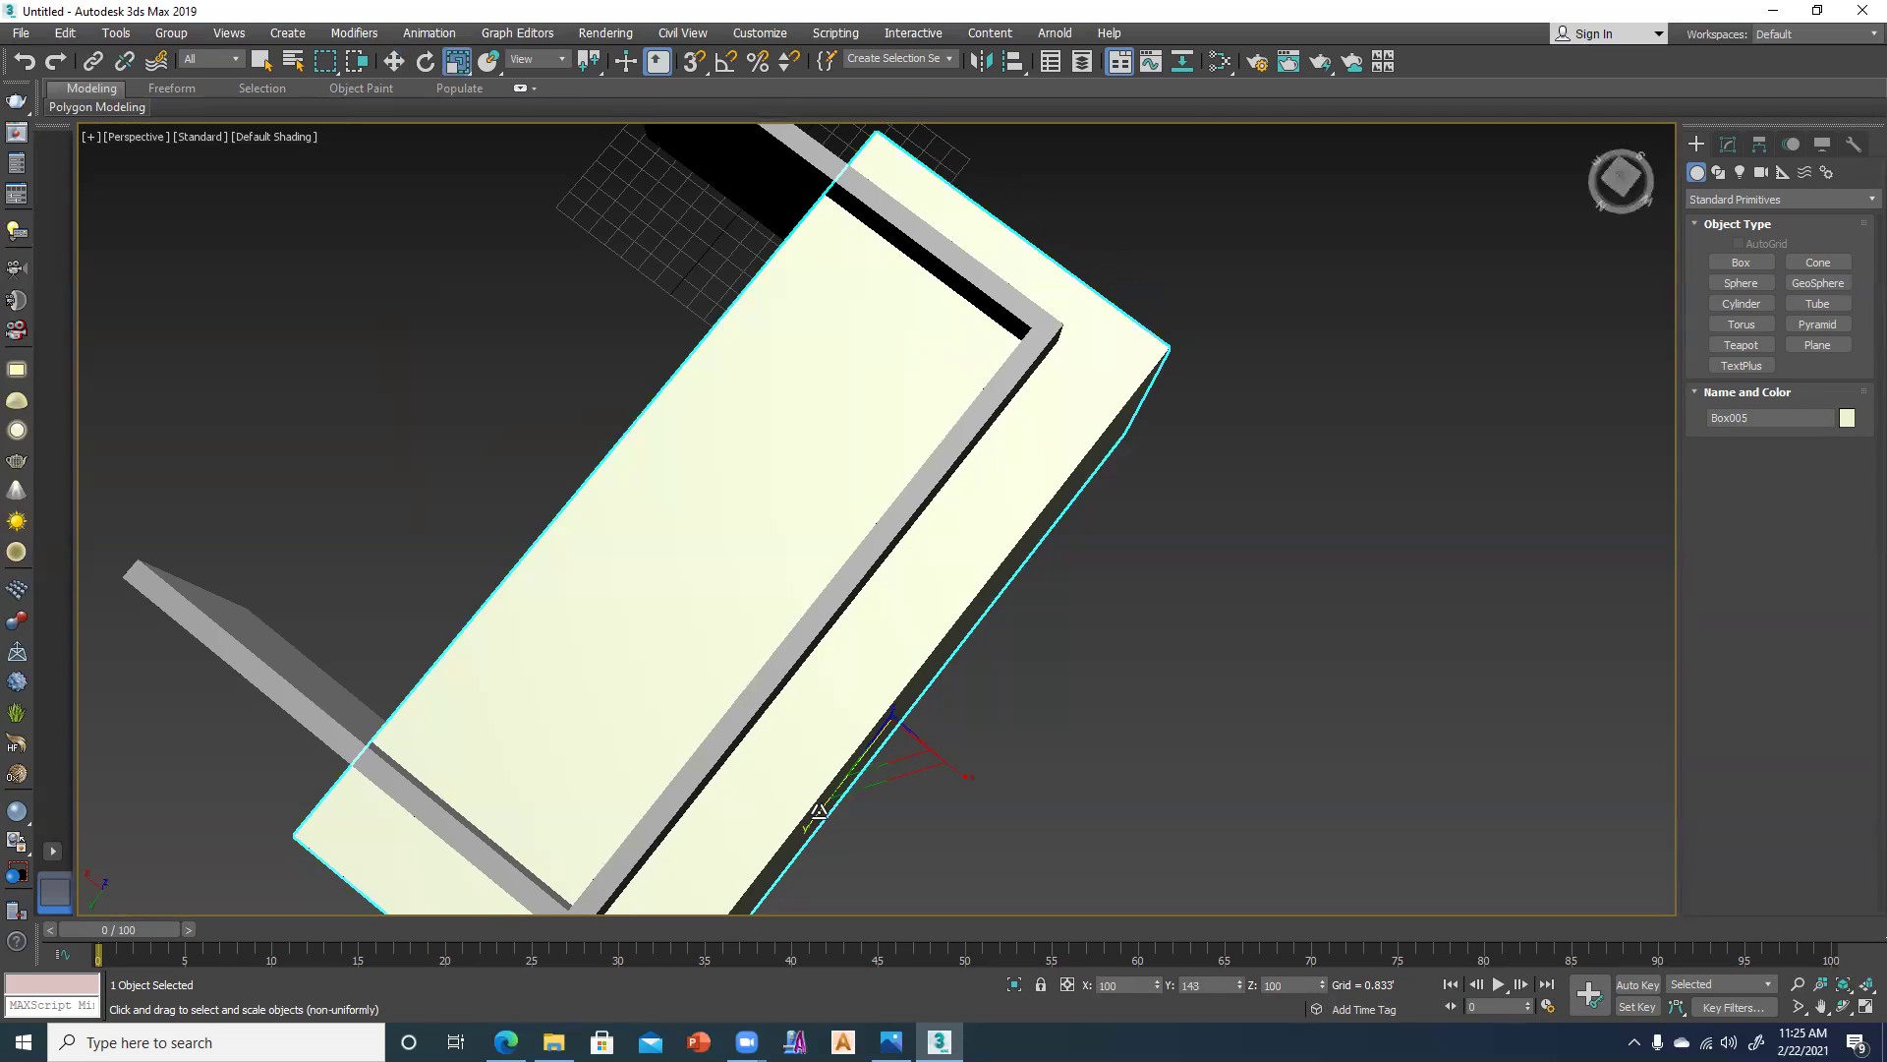
key("w")
scroll(822, 758, "down", 5)
scroll(806, 747, "down", 1)
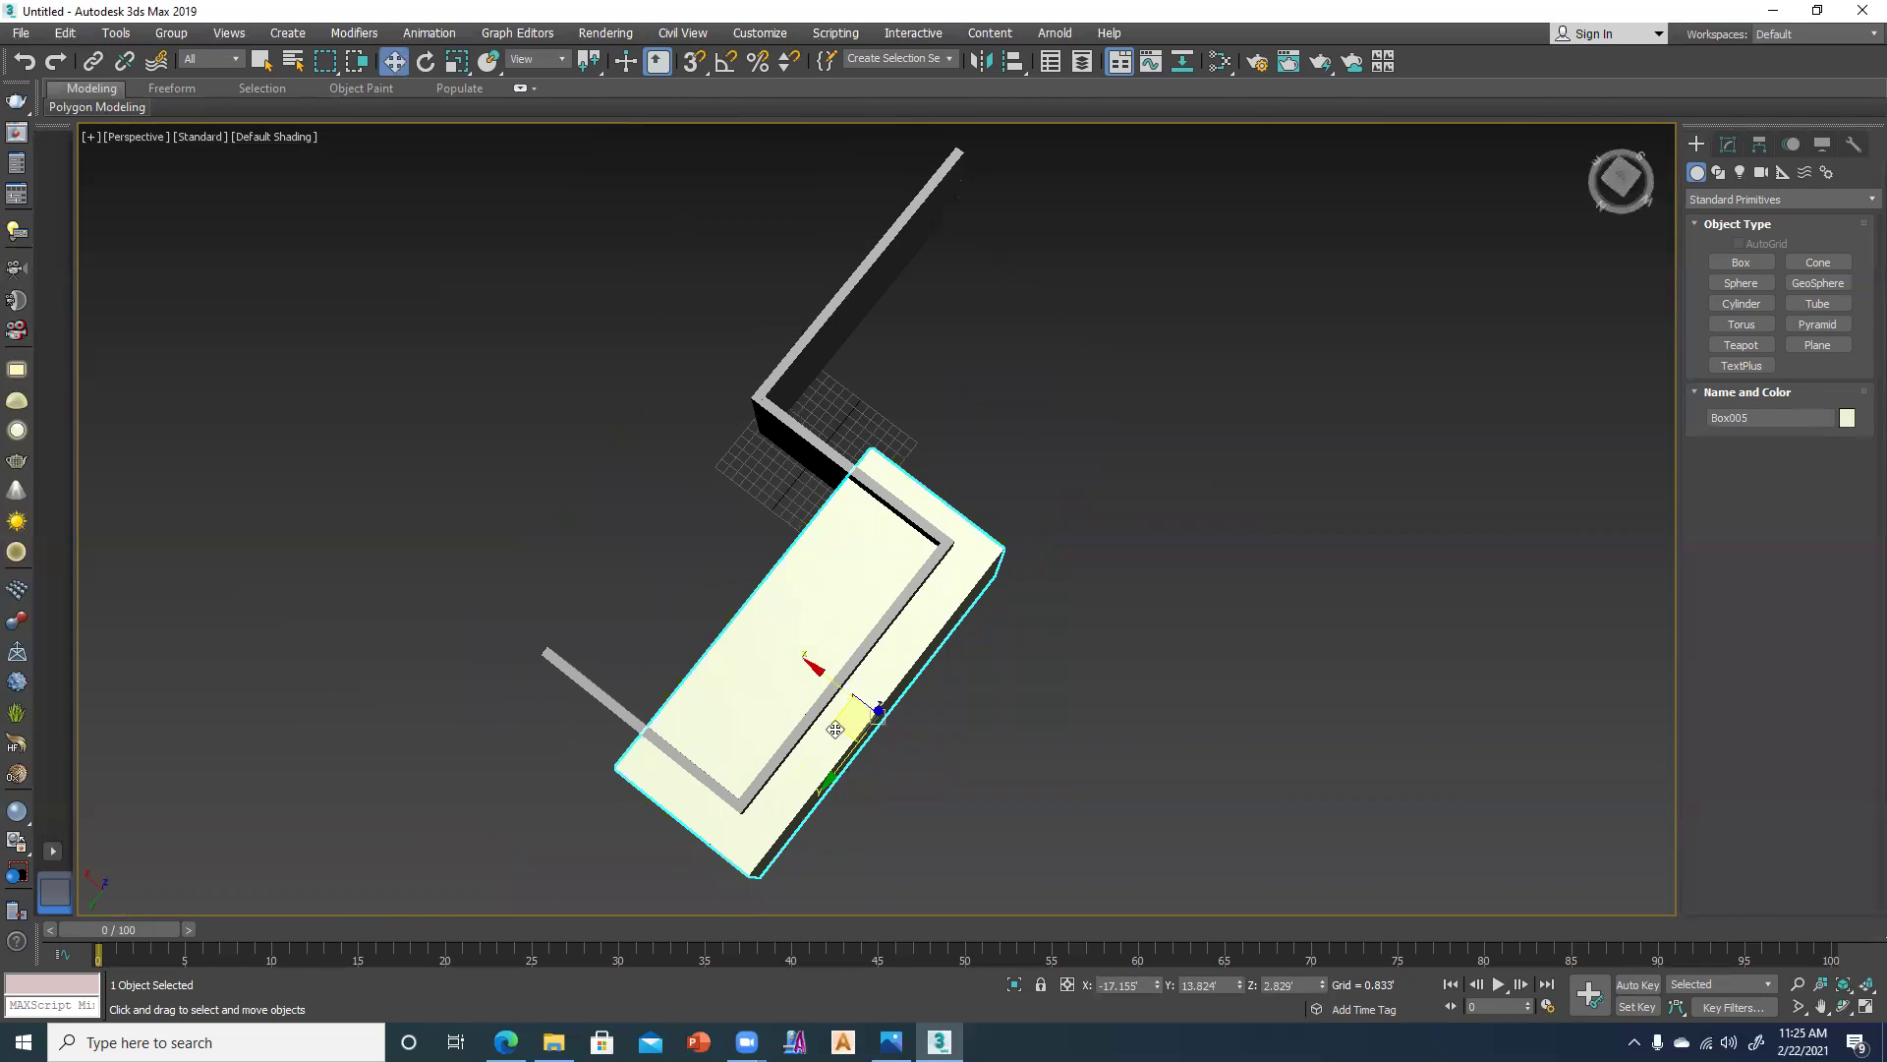
left_click_drag(797, 801, 801, 804)
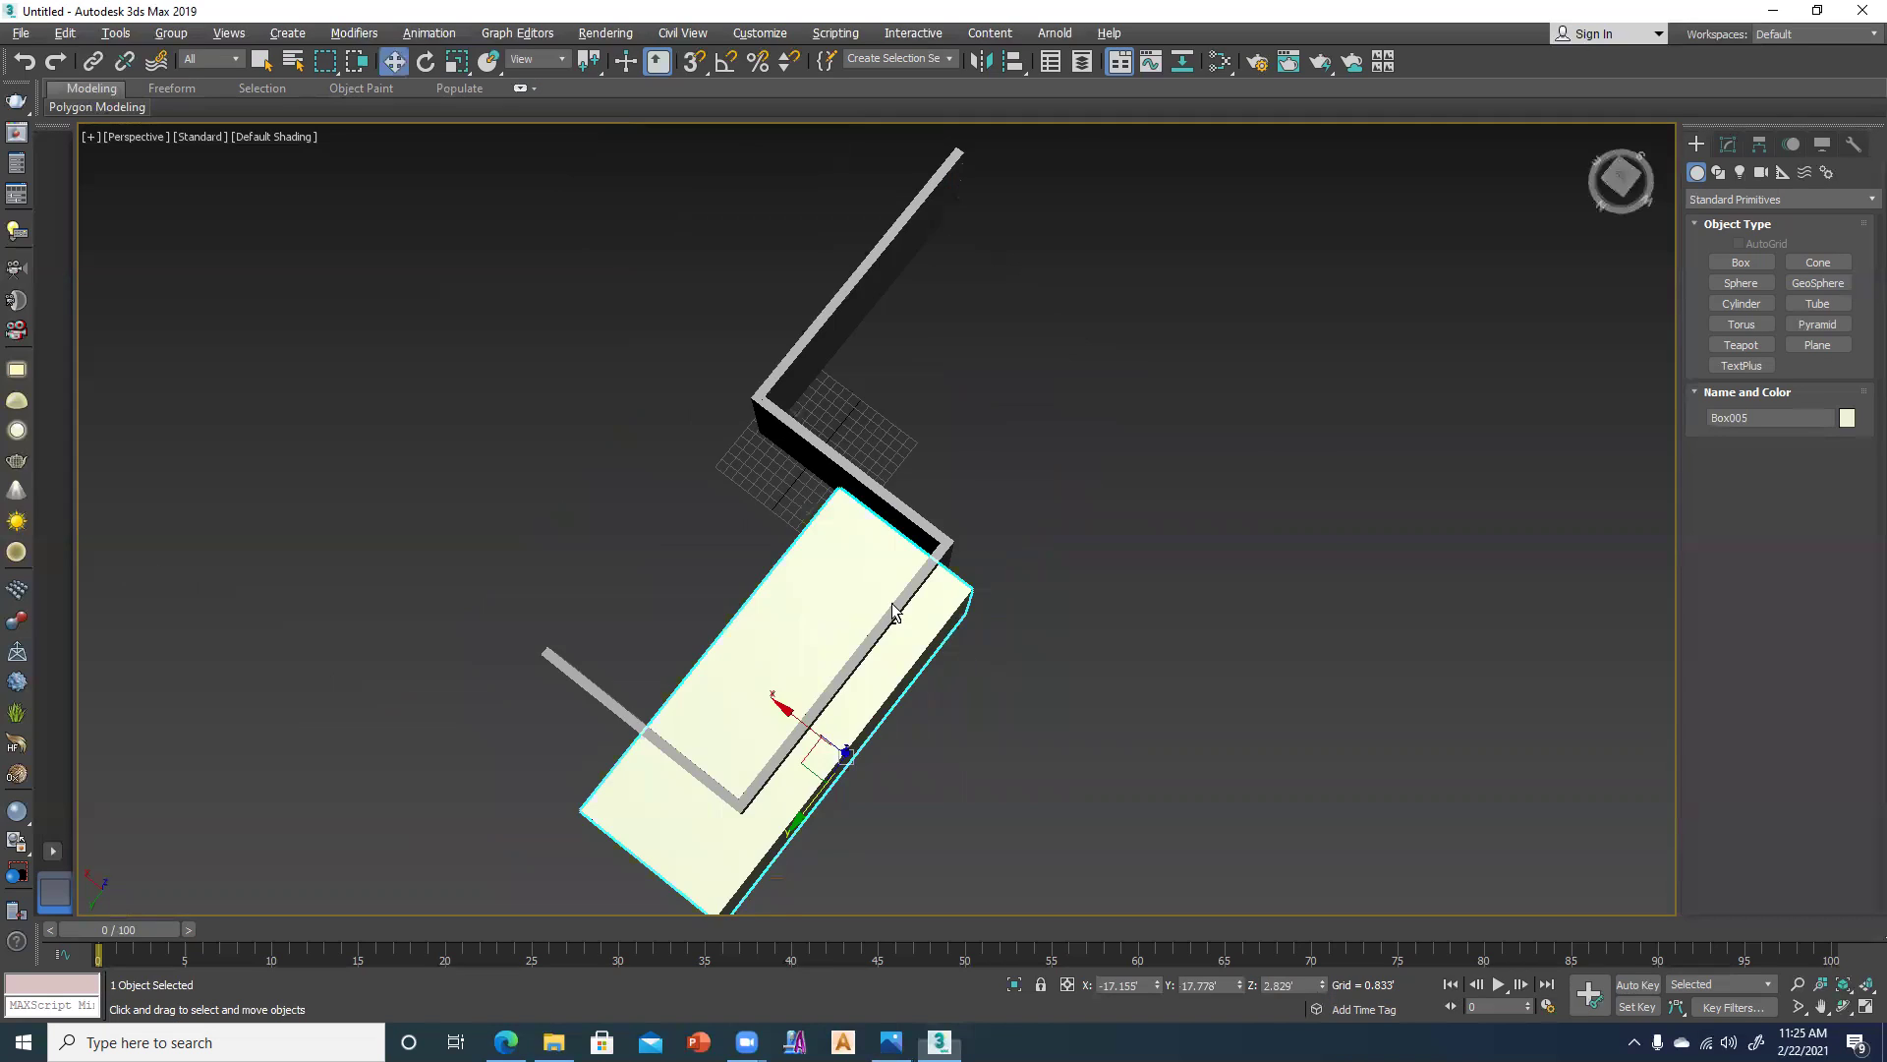
Slide the box away from the wall along Y and Shift-drag a copy far right.
middle_click_drag(892, 604, 859, 551, "alt")
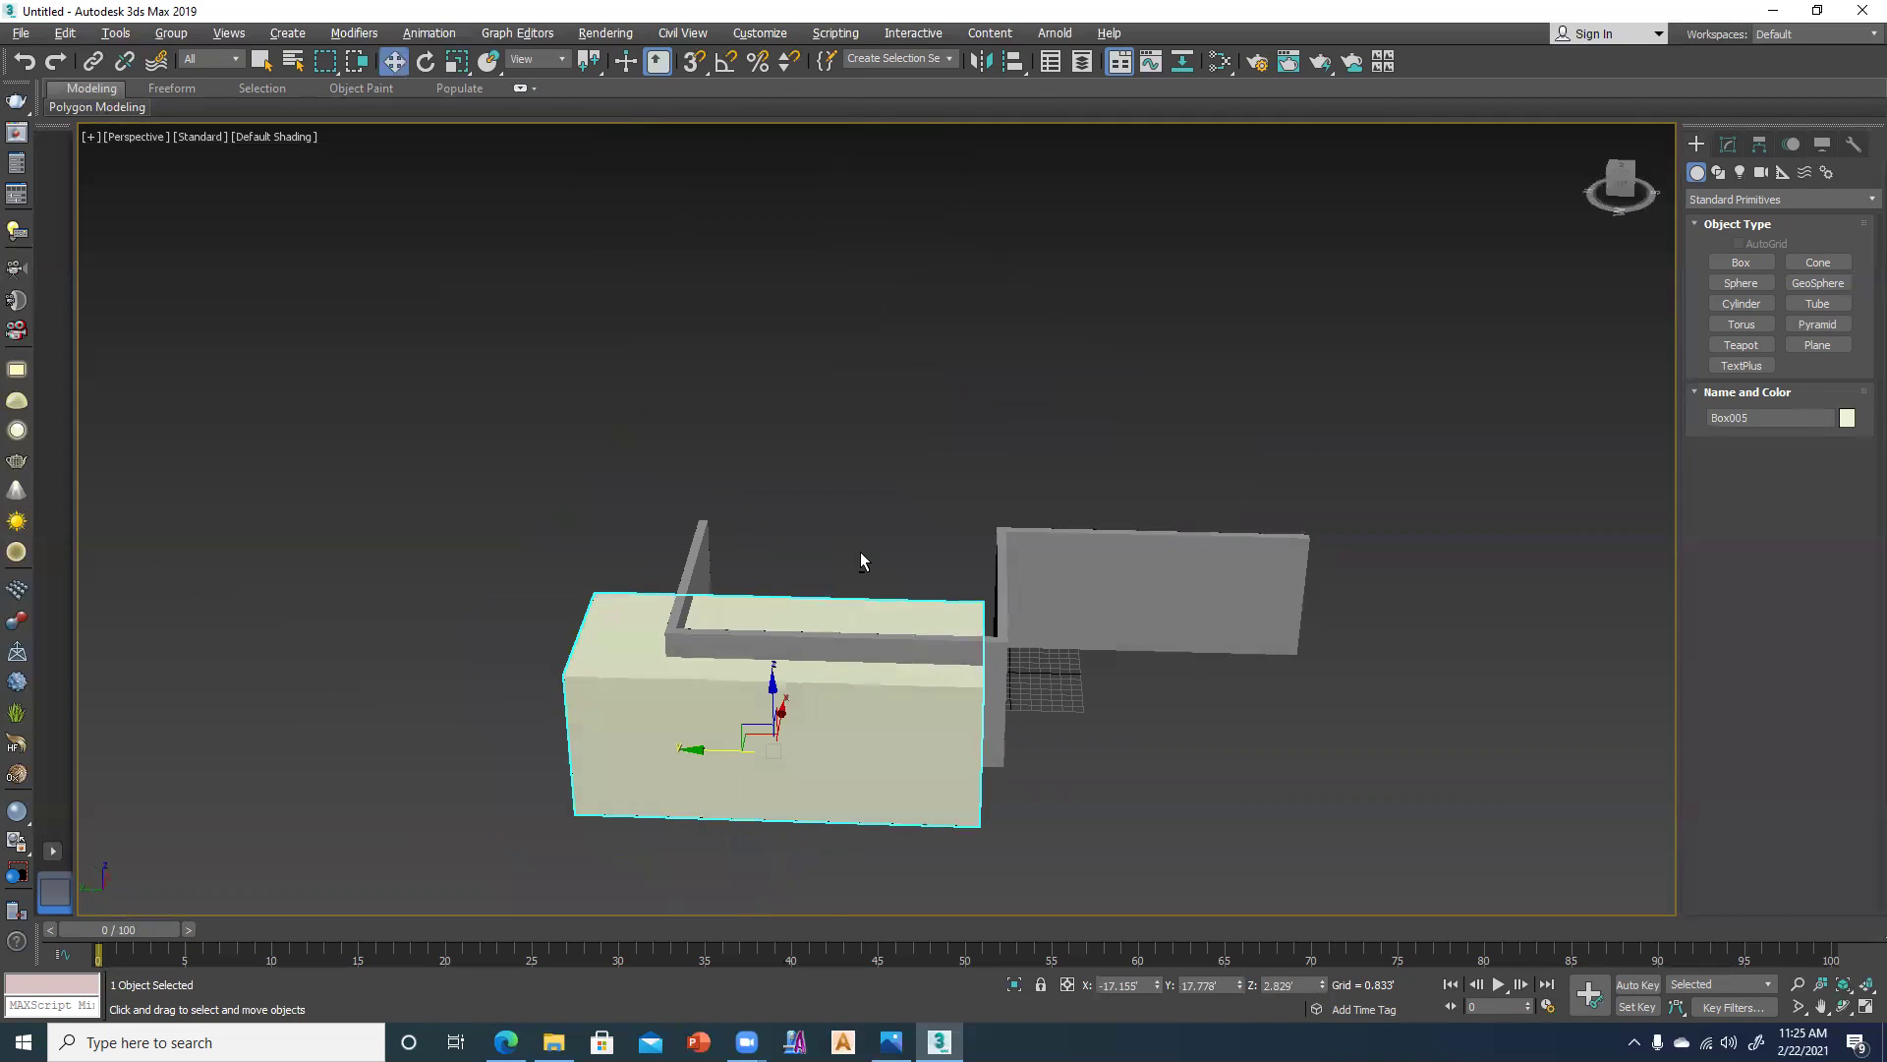
left_click_drag(708, 766, 674, 750)
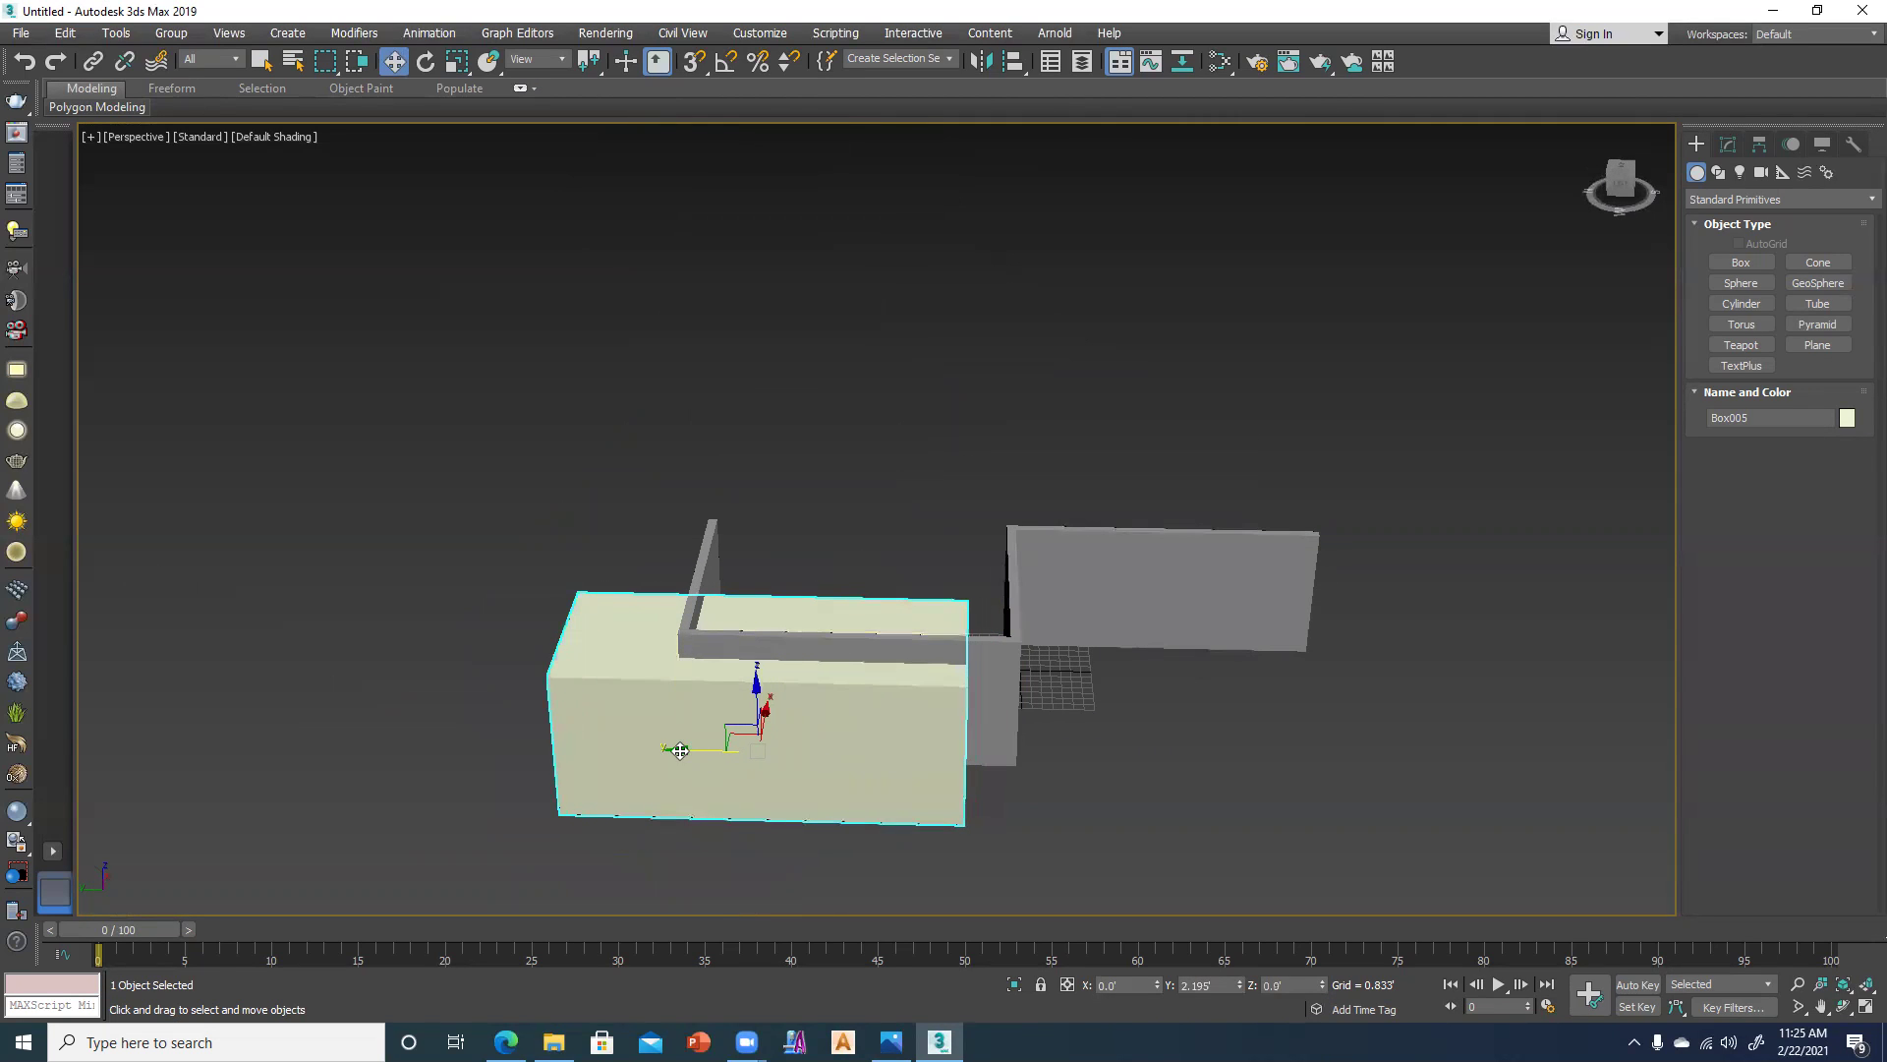
middle_click_drag(674, 750, 773, 751, "alt")
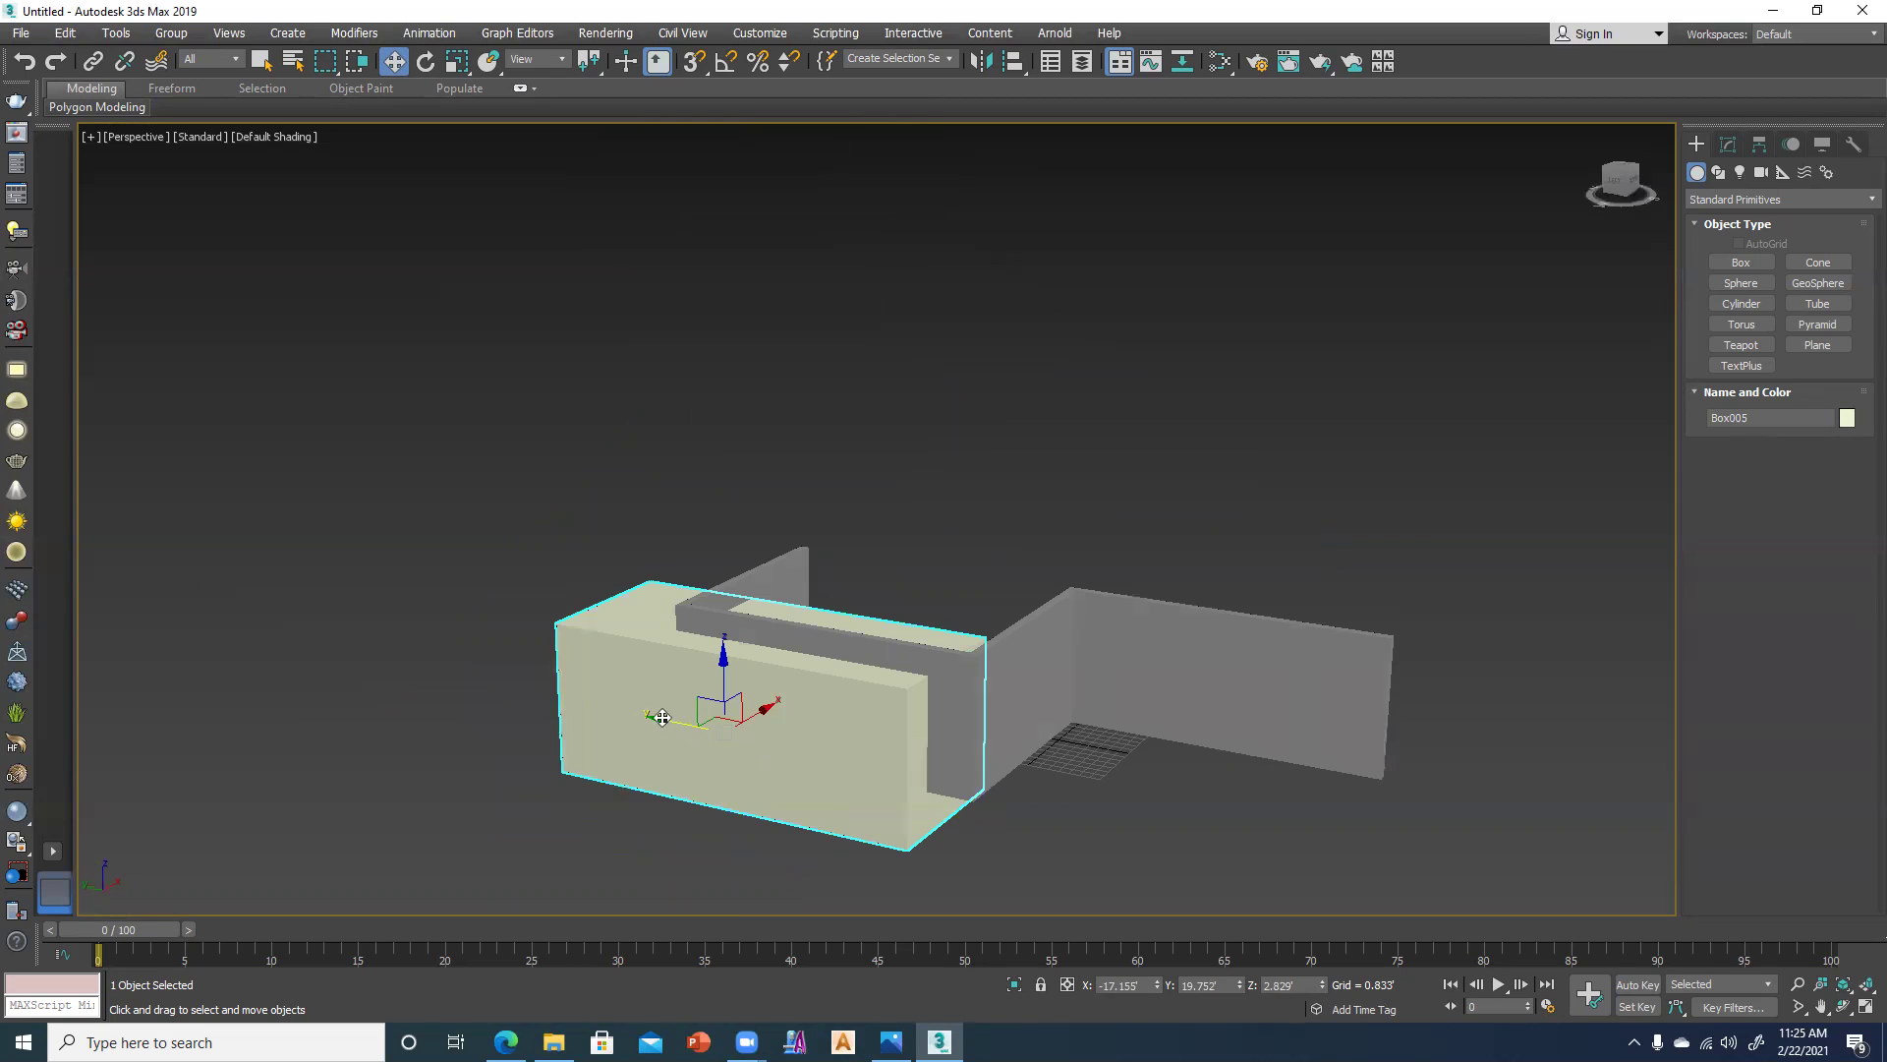
left_click_drag(657, 717, 1438, 971, "shift")
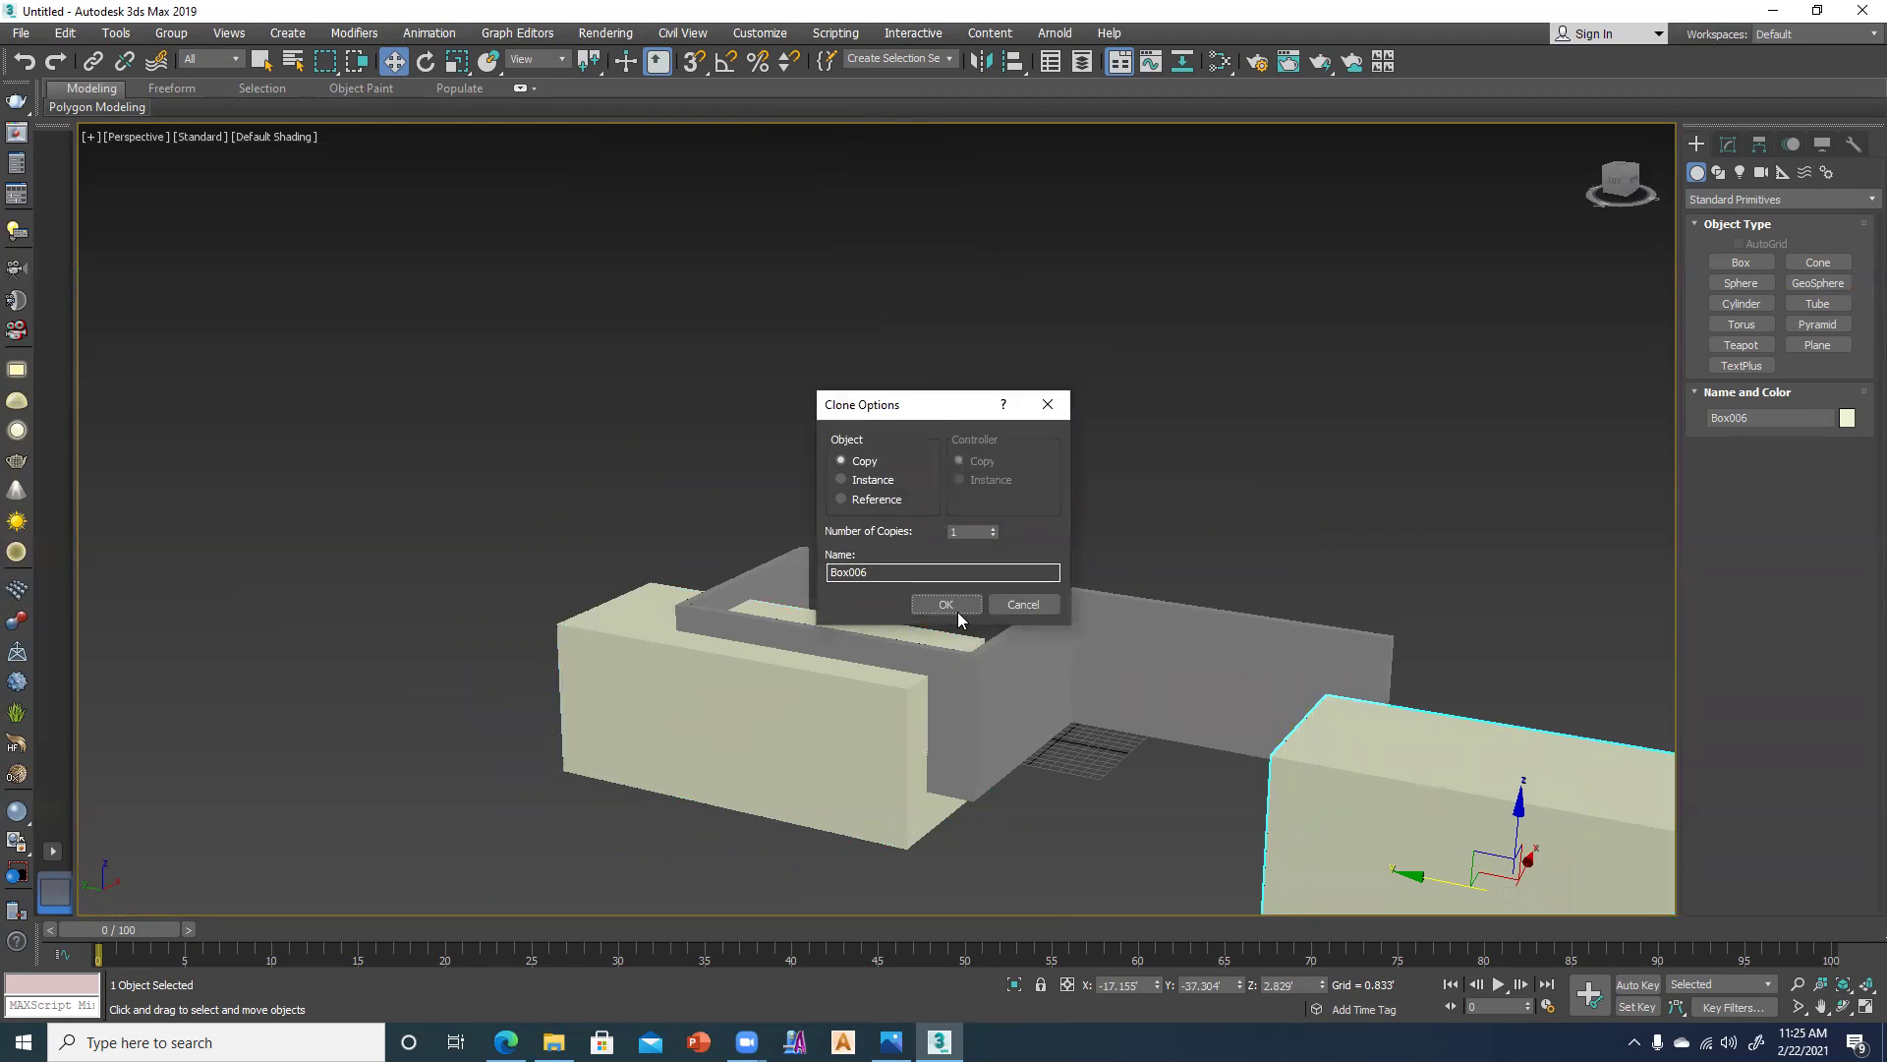
Keep the right-hand copy, then select the large middle block.
left_click(951, 609)
left_click(1090, 828)
middle_click_drag(1089, 829, 855, 615, "alt")
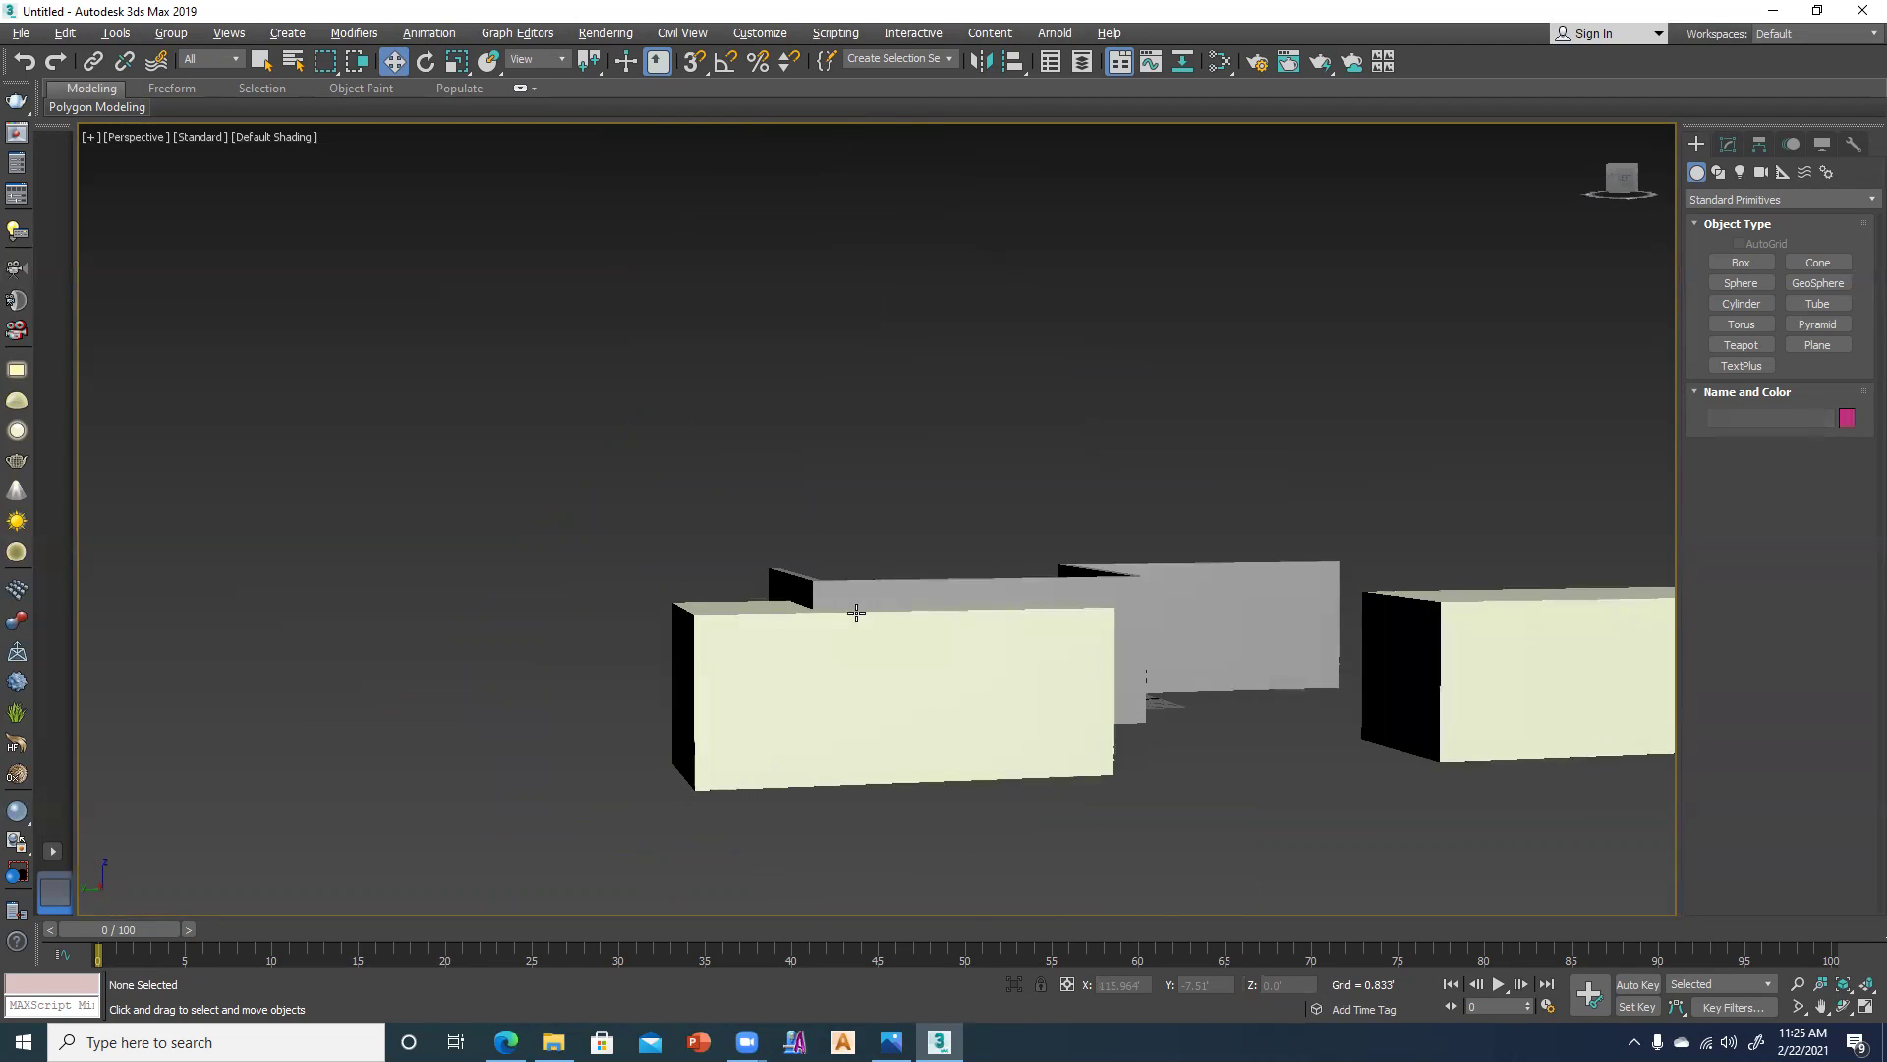
middle_click_drag(960, 644, 908, 653, "alt")
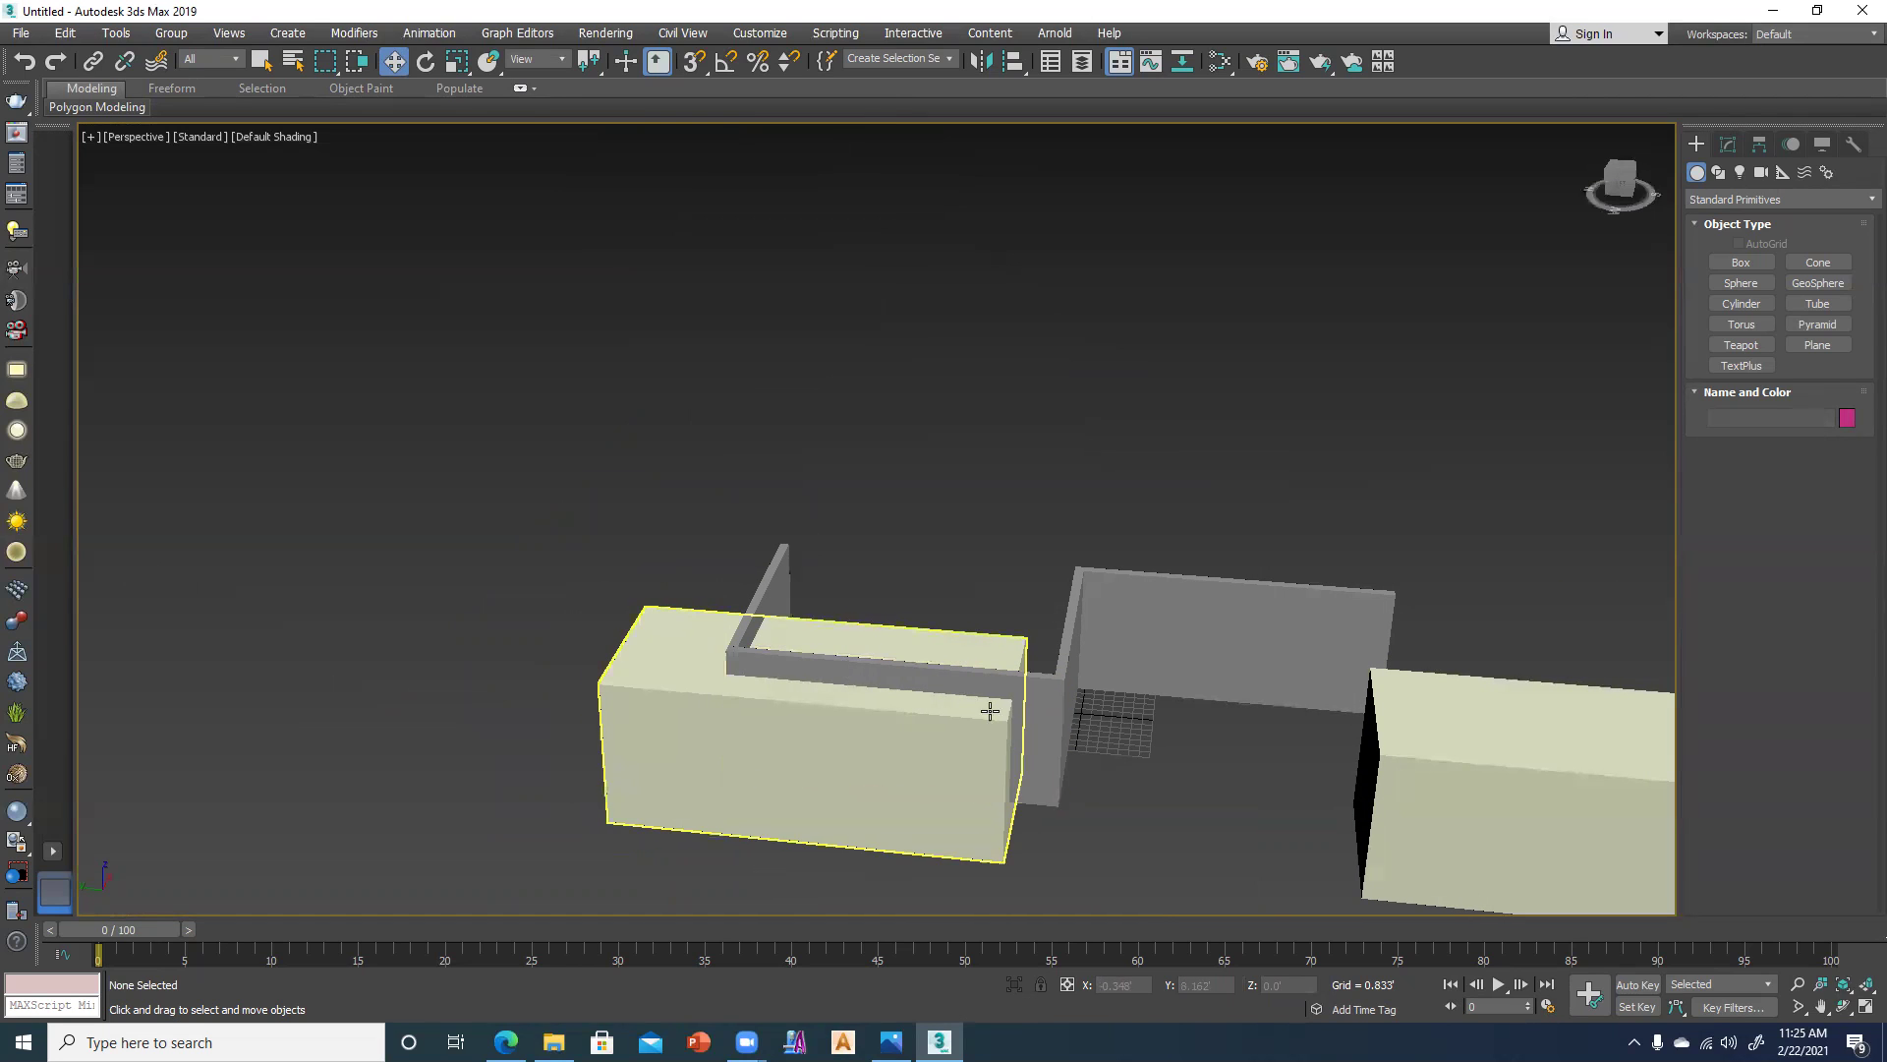
left_click(1038, 724)
left_click(695, 725)
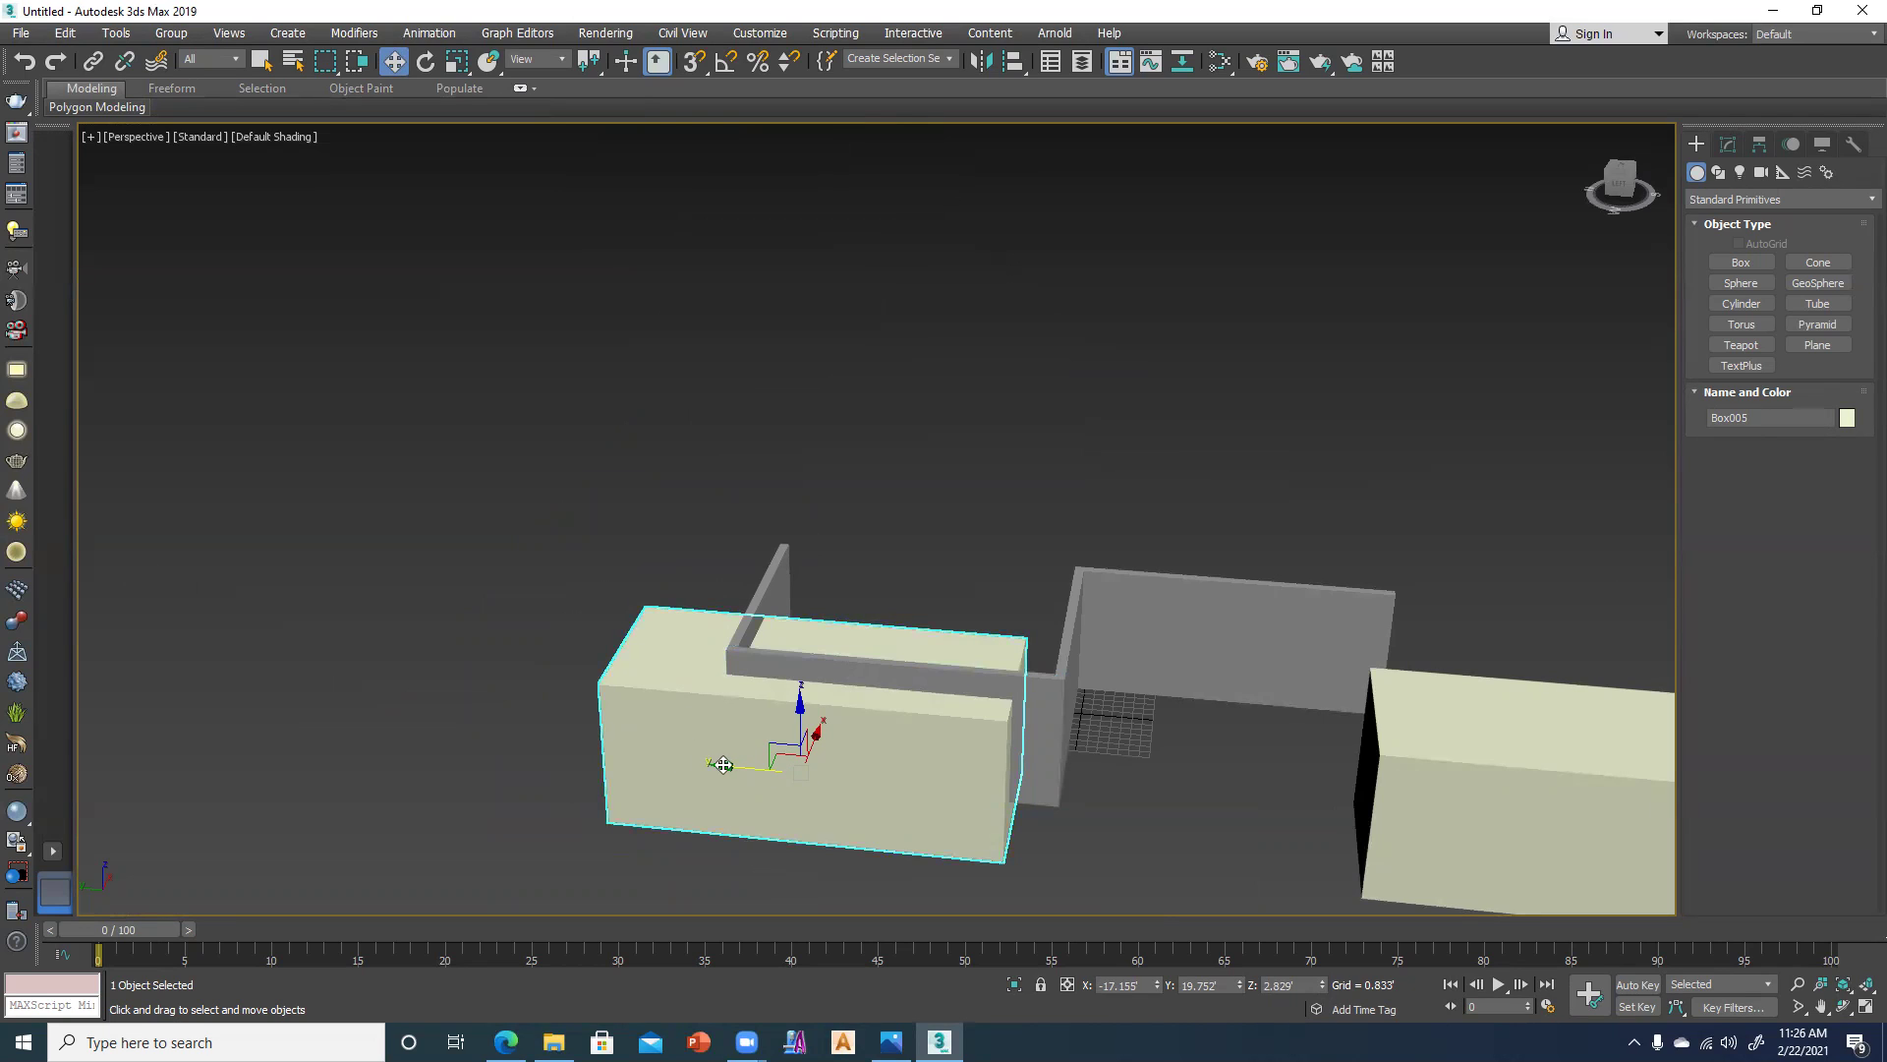
Clone Box007 to the left and vertex-snap its corner onto the middle block.
left_click_drag(724, 765, 202, 716, "shift")
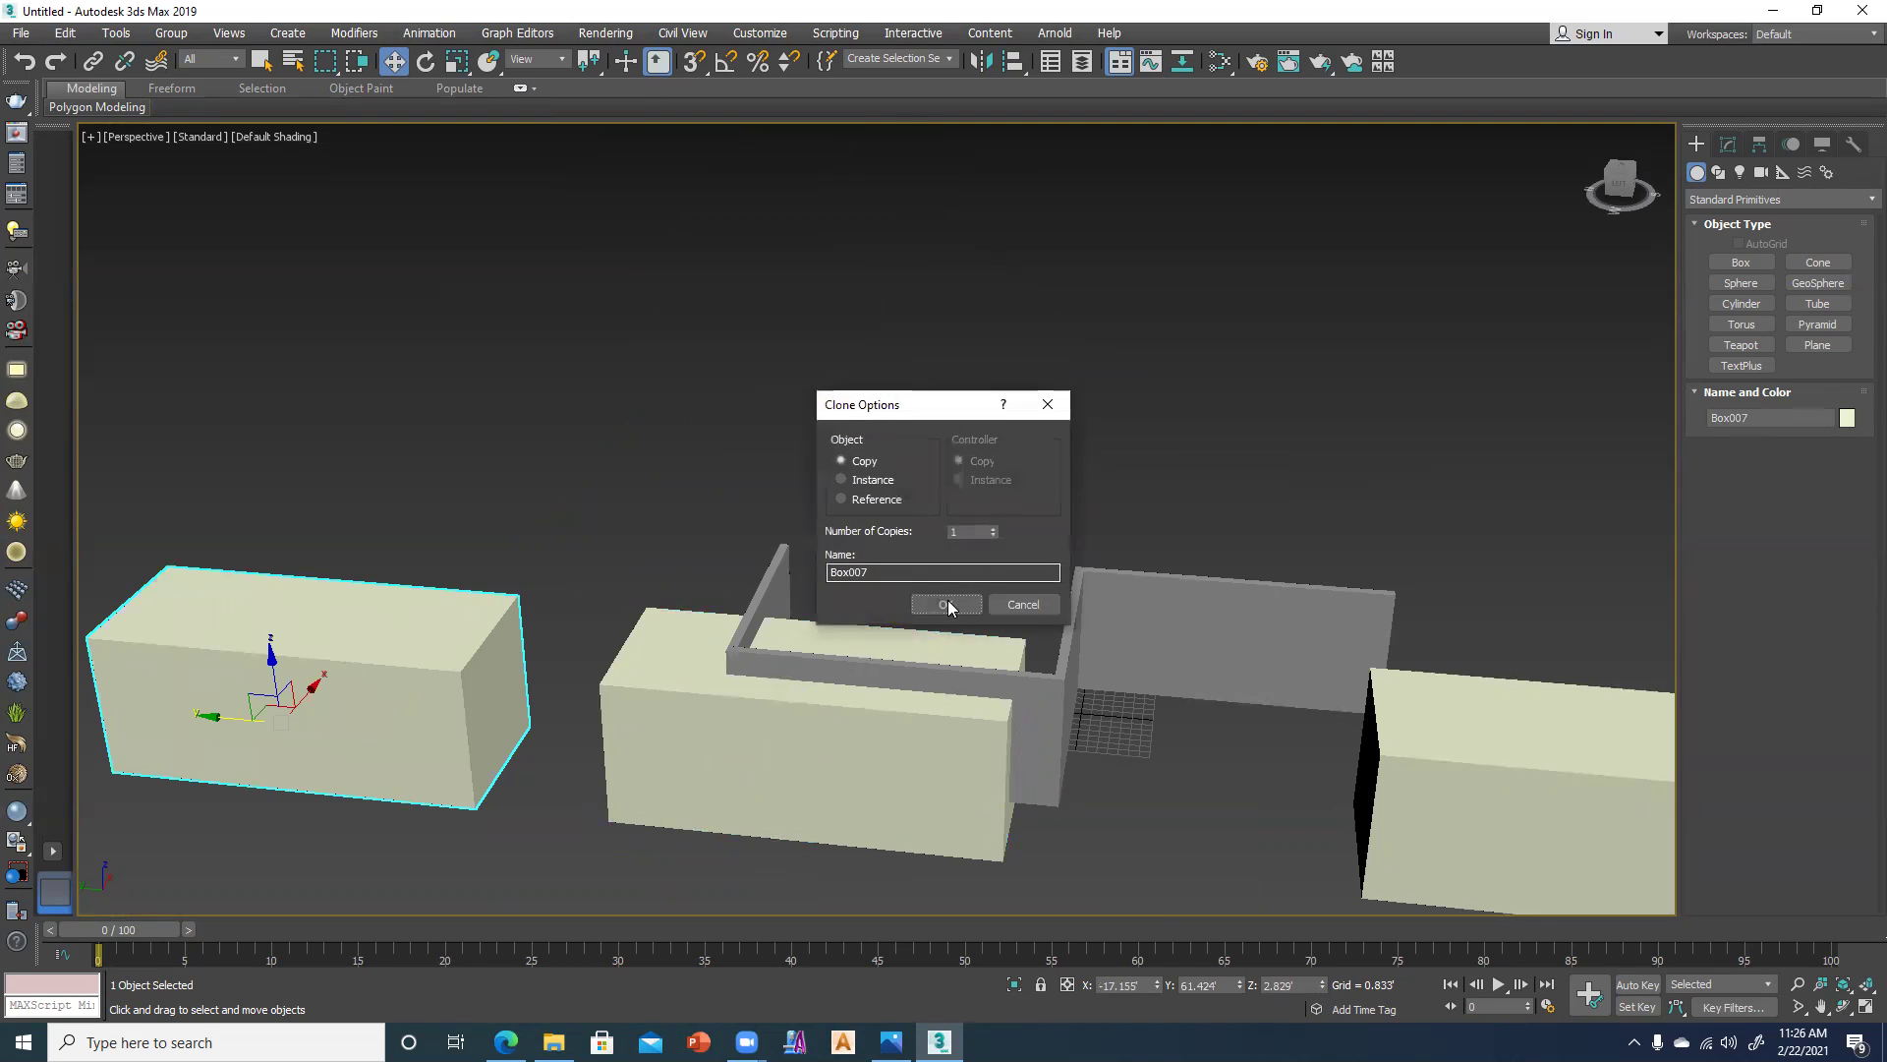
left_click(948, 605)
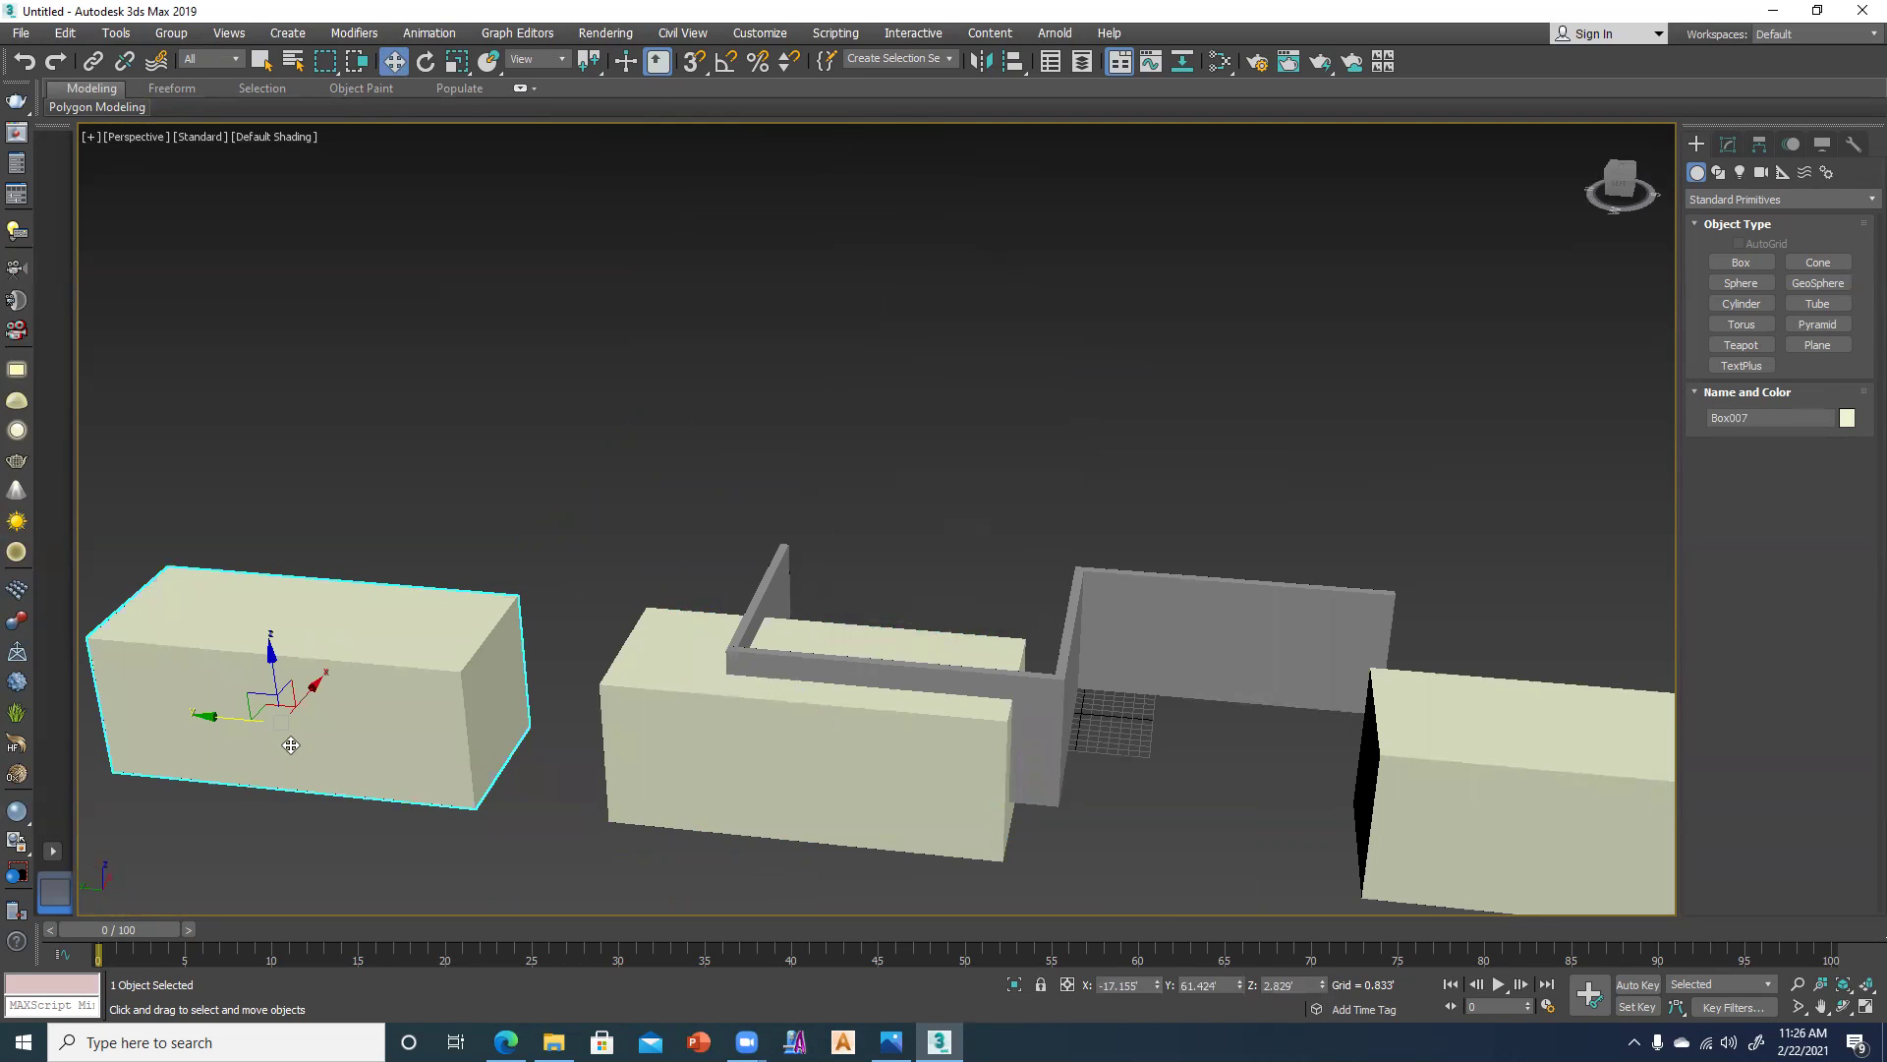
key("s")
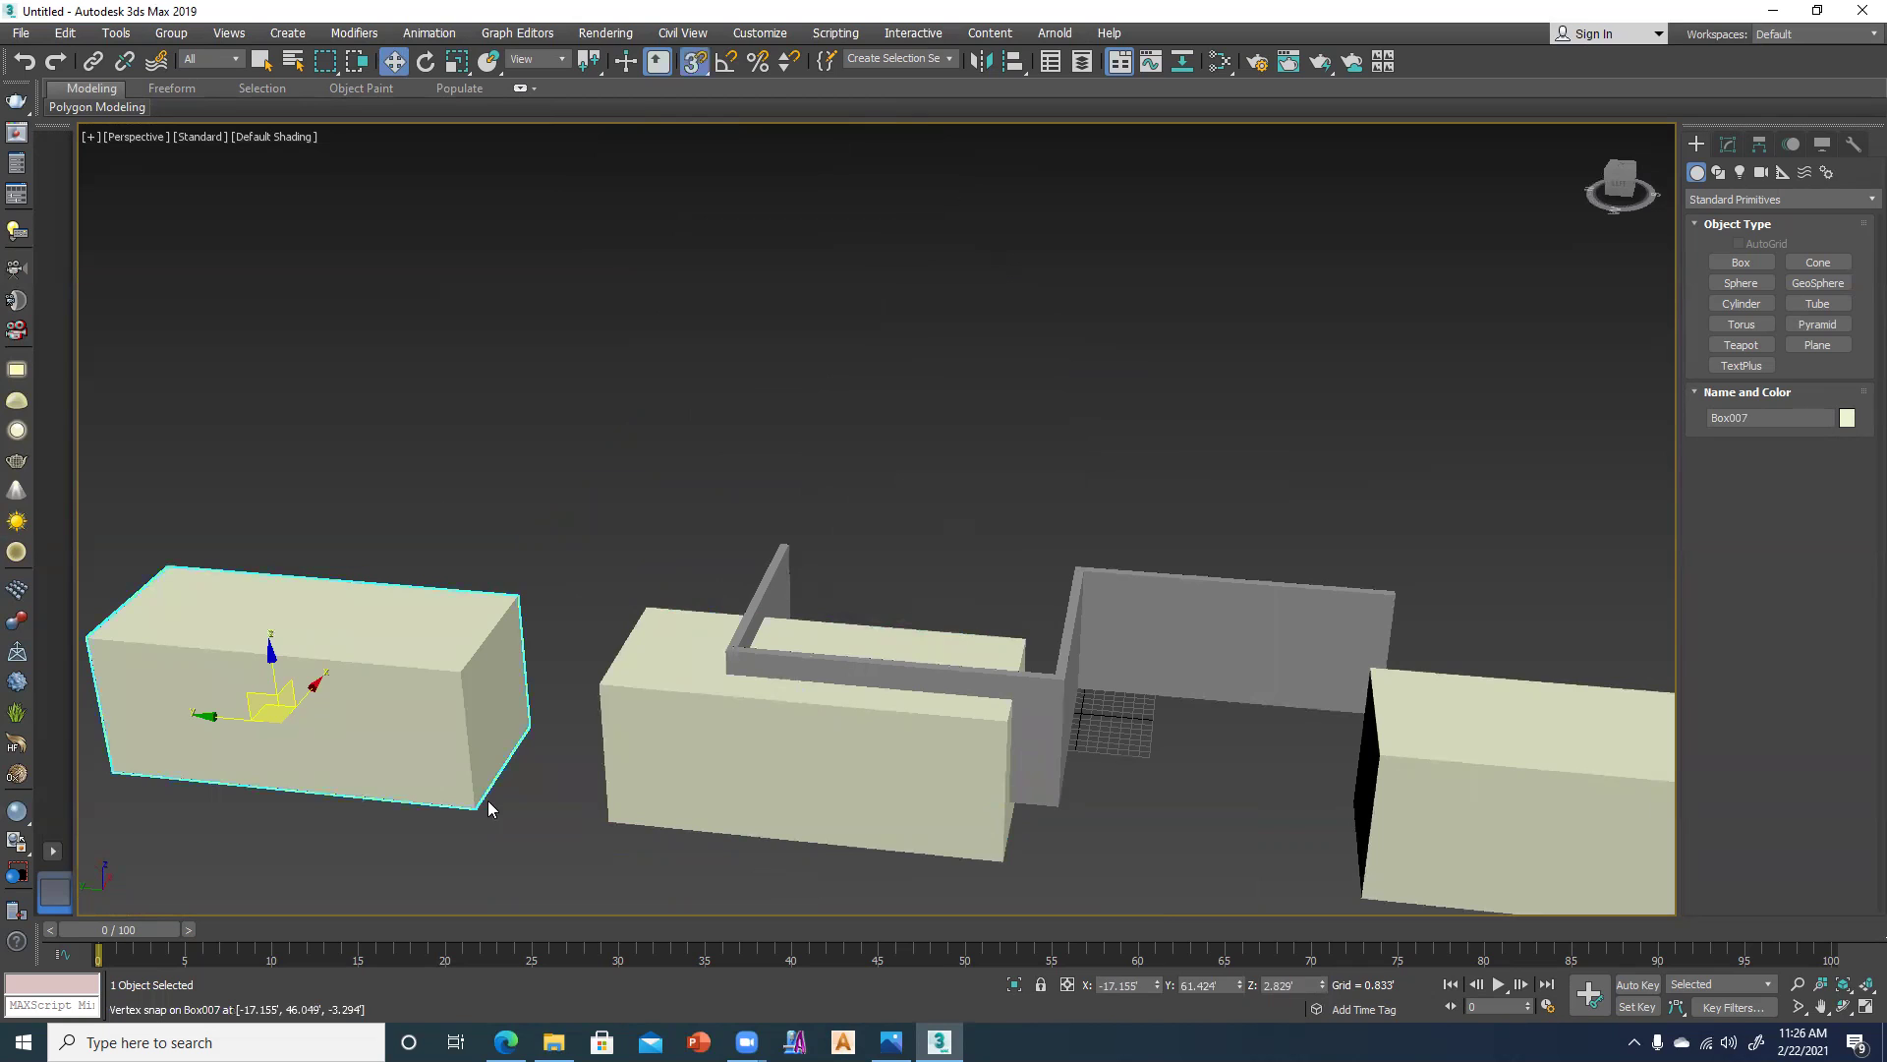
mouse_move(477, 806)
left_mouse_down()
mouse_move(707, 812)
mouse_move(997, 863)
left_mouse_up()
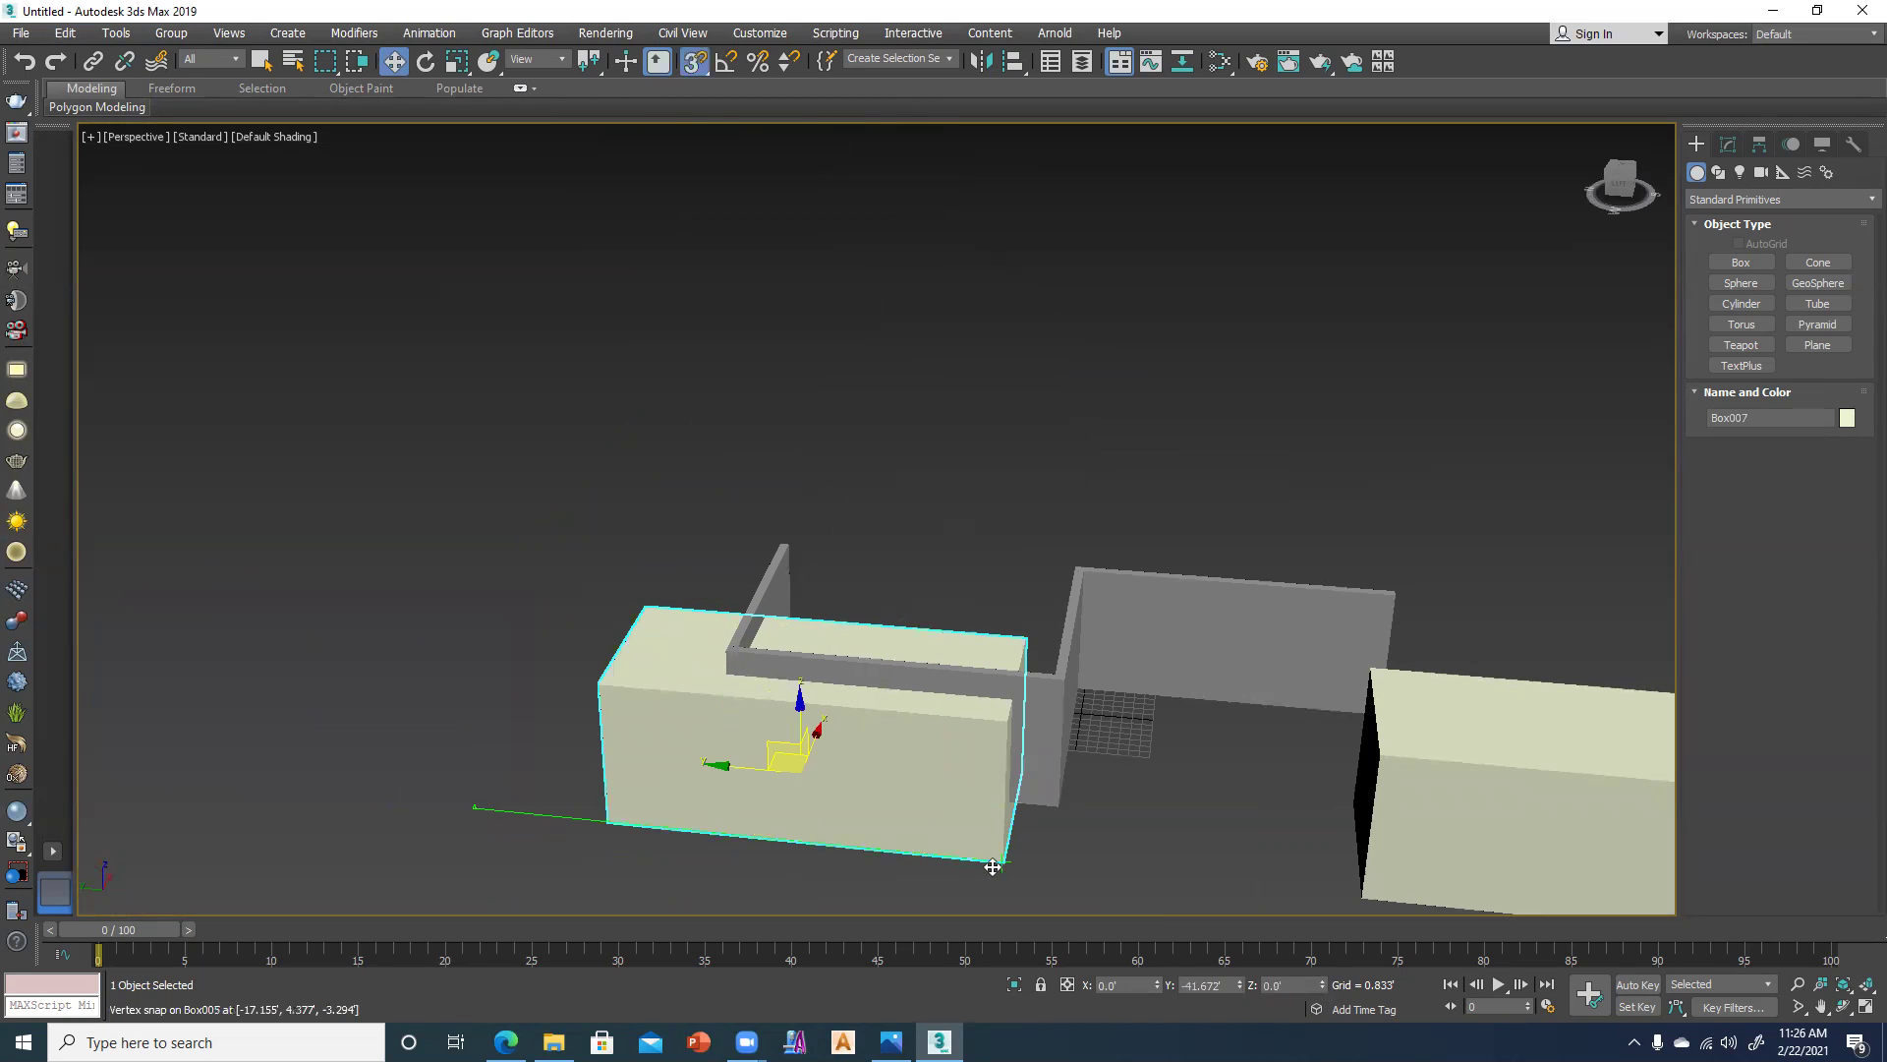
Snap side wall Box004 to a corner vertex, turn snapping off, and select wall Box003.
left_click(392, 494)
left_click_drag(1054, 742, 774, 570)
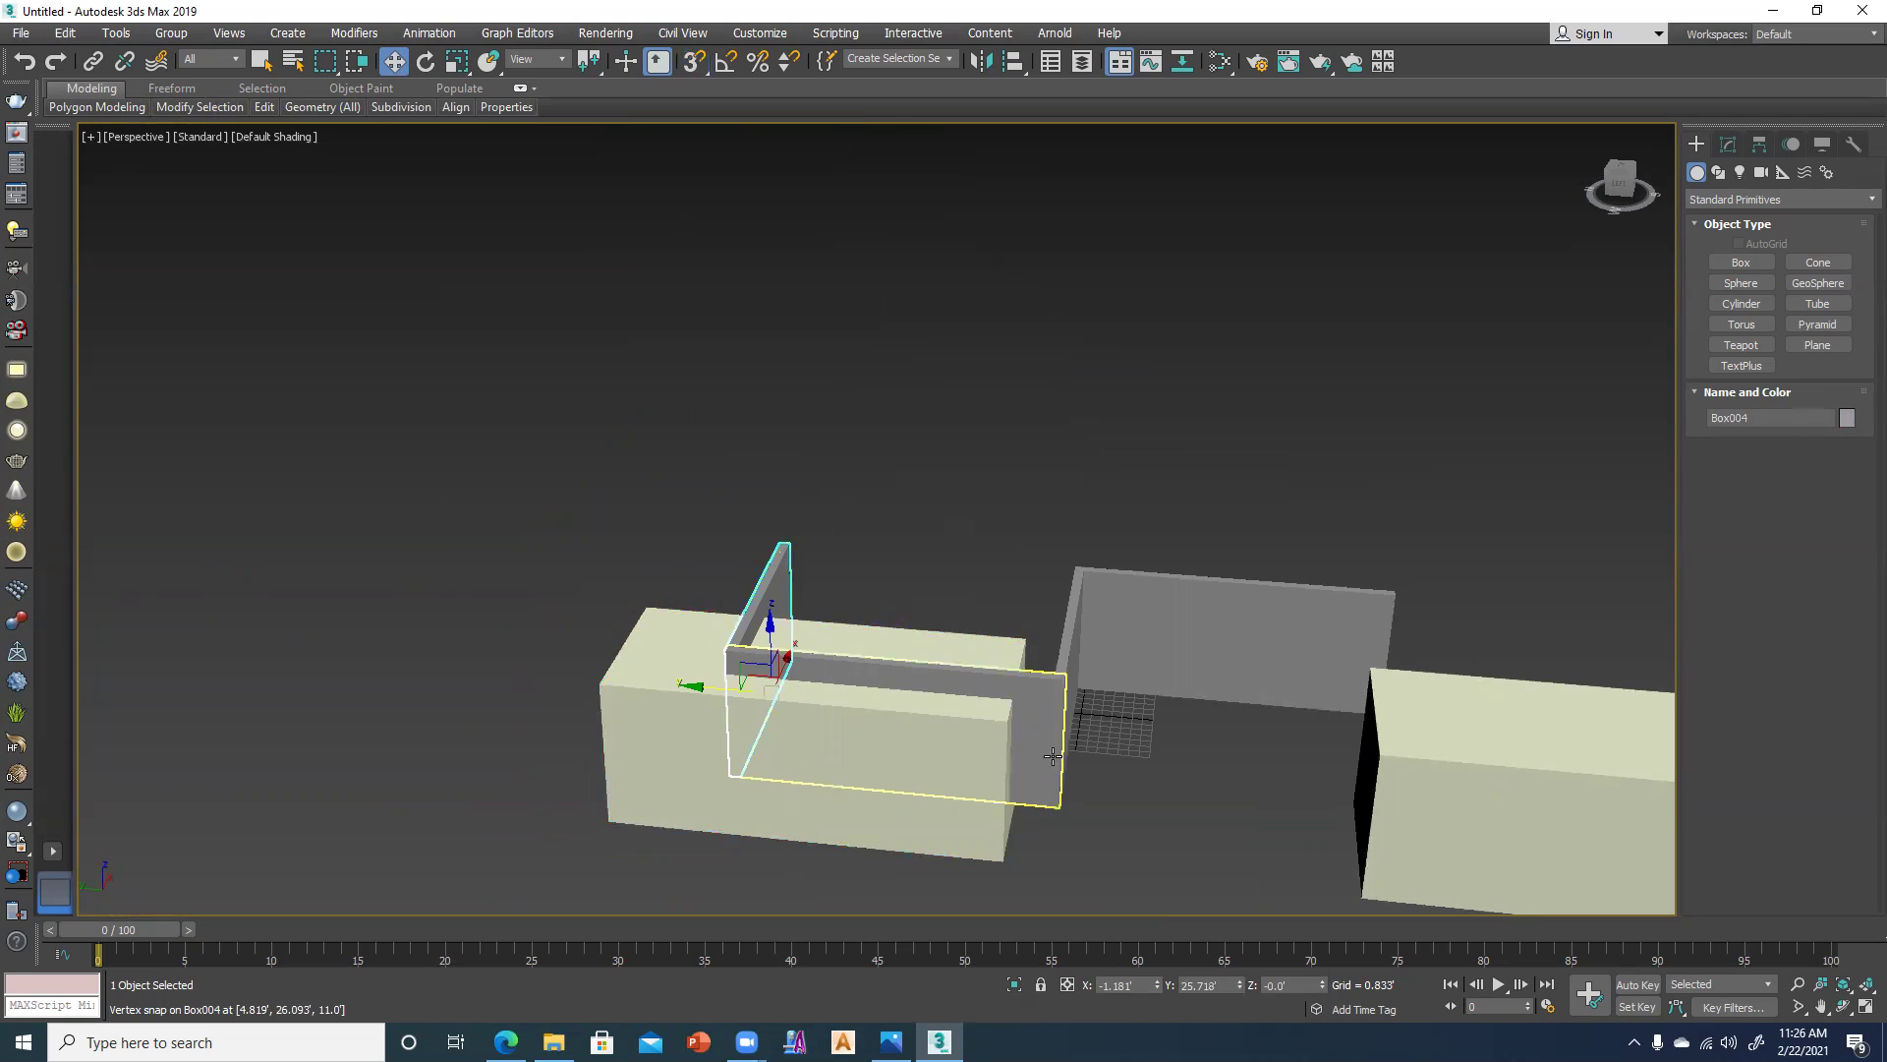
left_click(864, 590)
key("s")
left_click(771, 632)
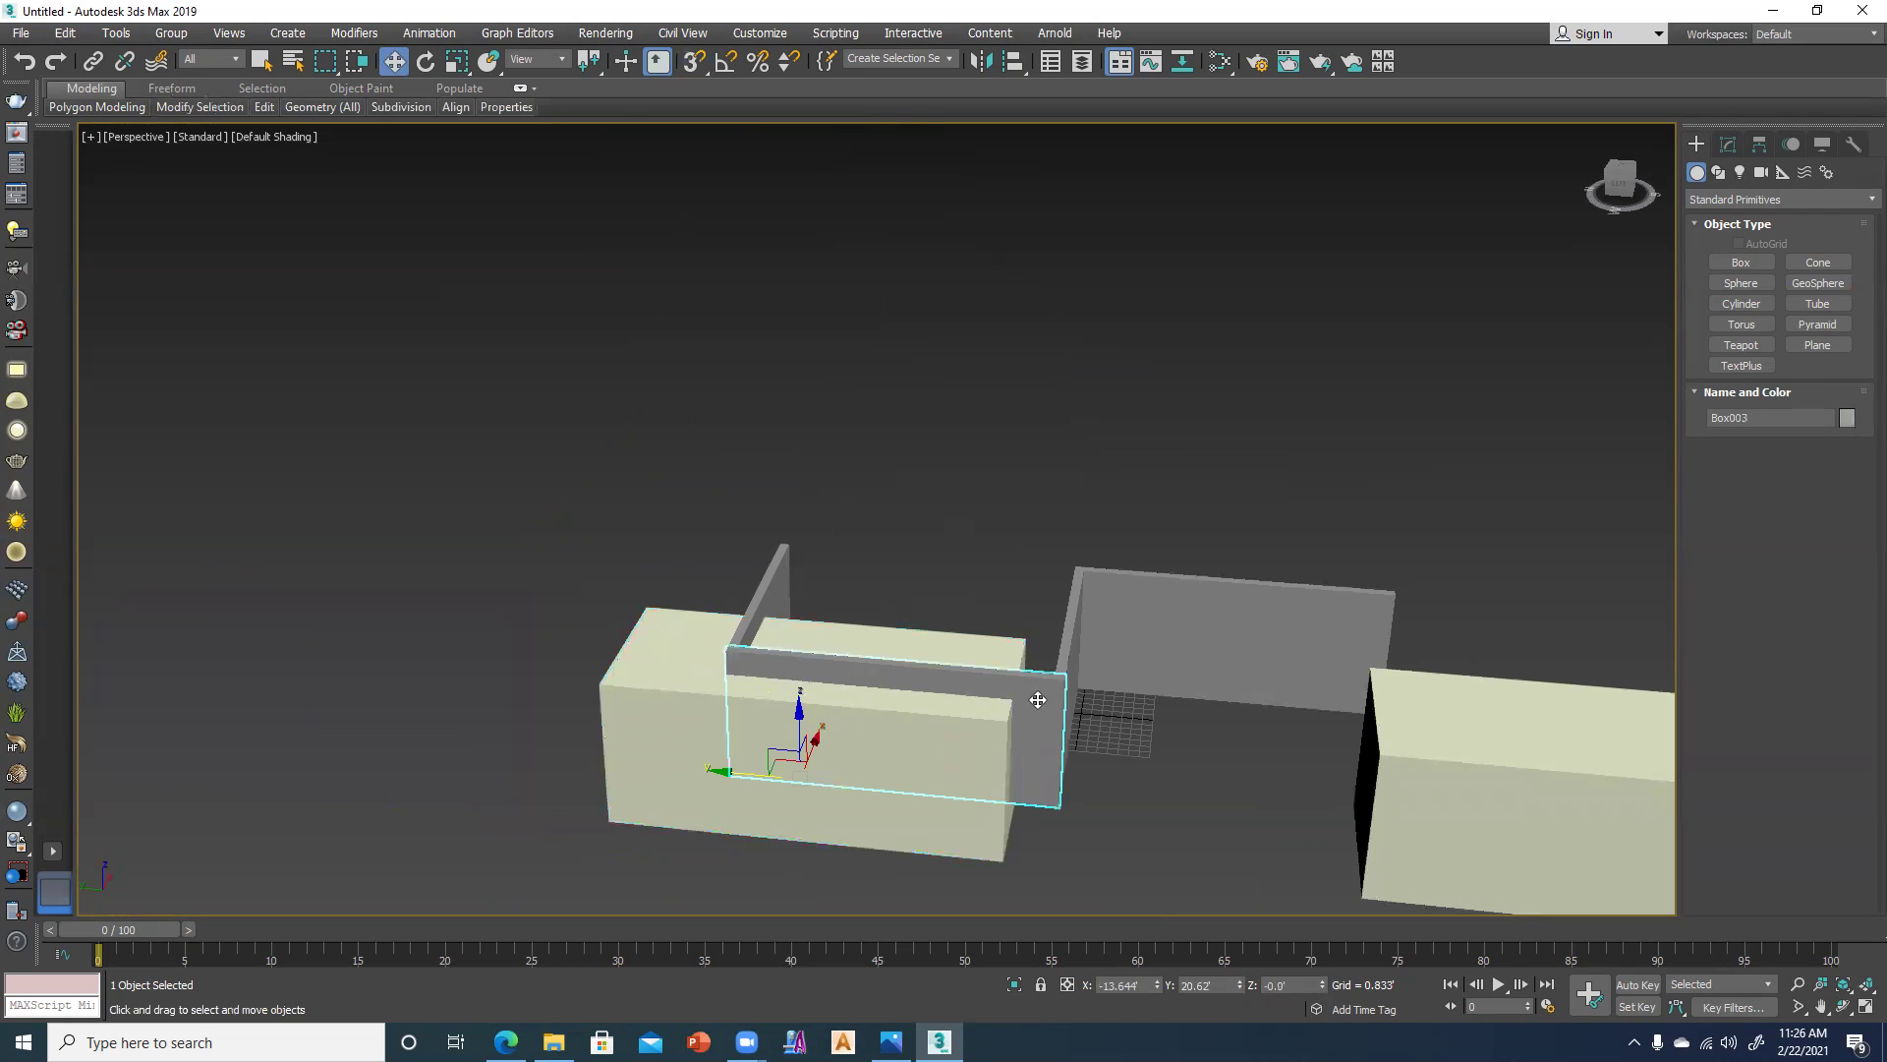
ProBoolean-subtract the overlapping yellow box from the first thin wall.
left_click(1013, 742)
left_click(1038, 700)
left_click(1720, 200)
left_click(1712, 253)
left_click(1734, 368)
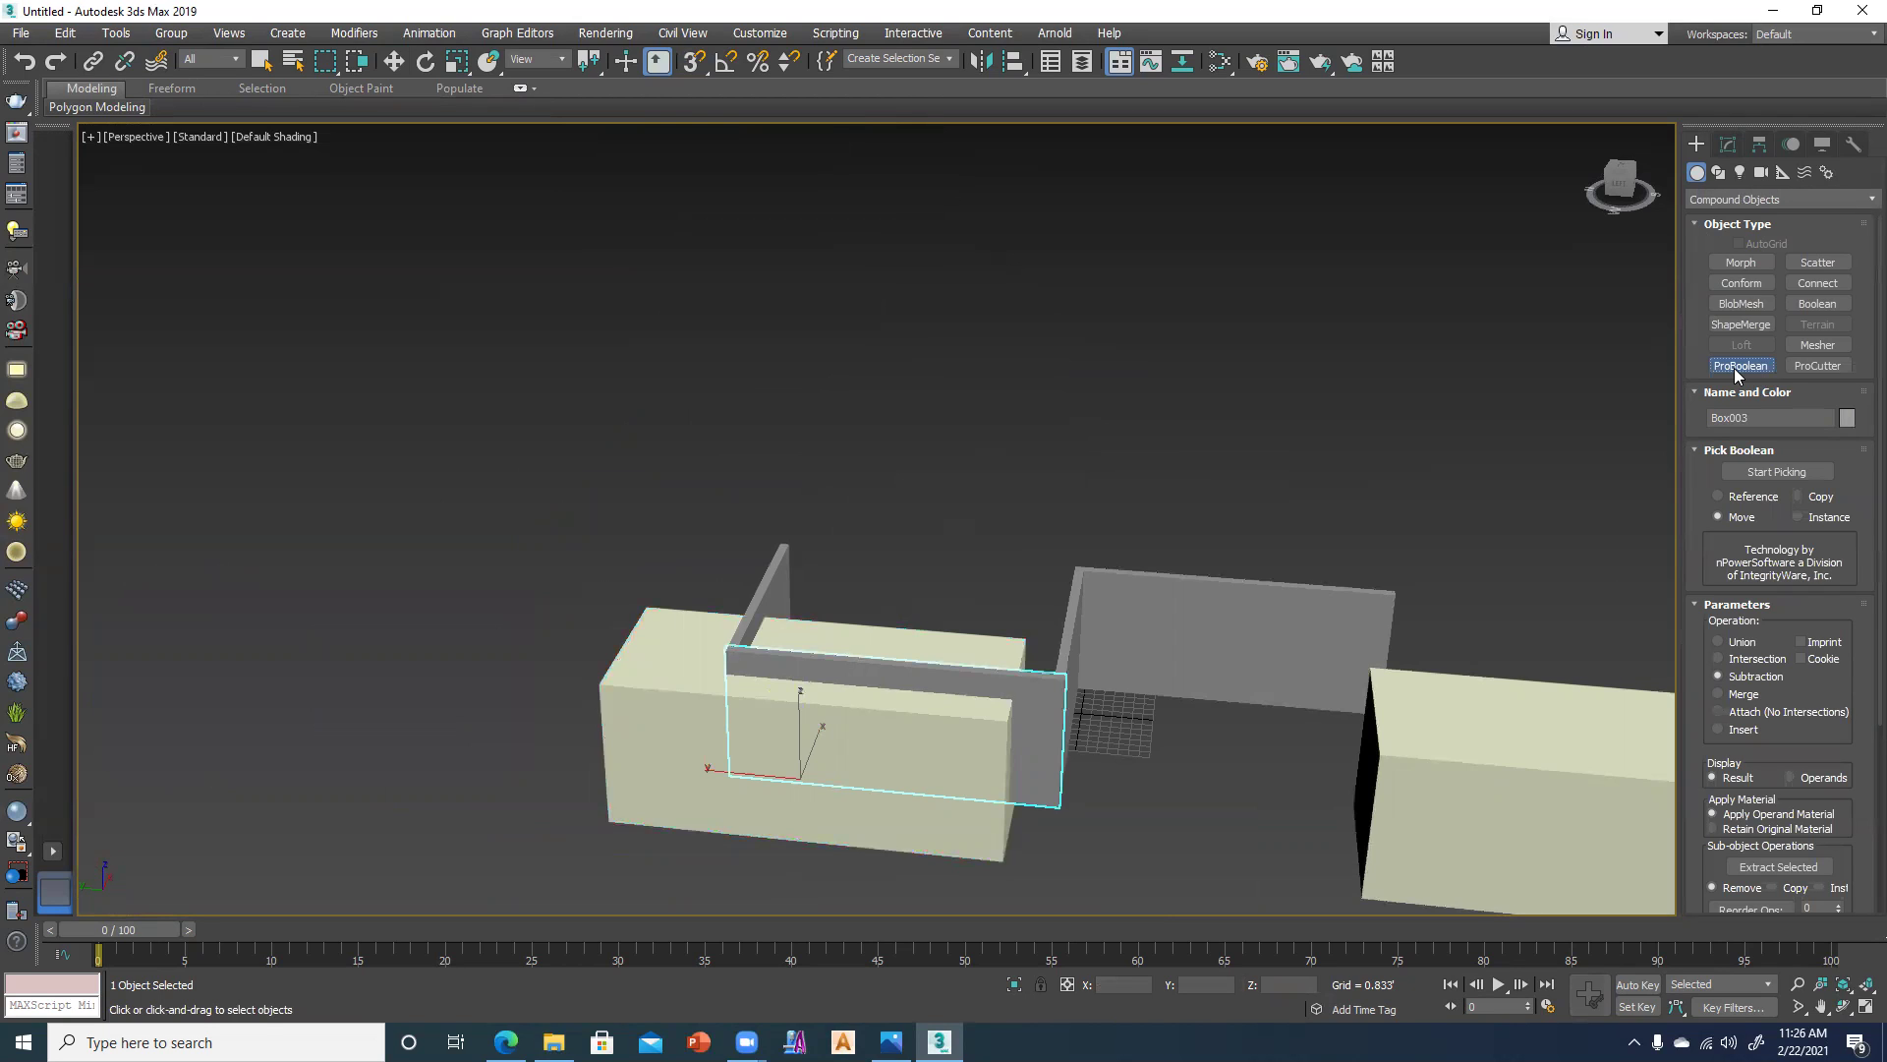
left_click(1777, 472)
left_click(923, 739)
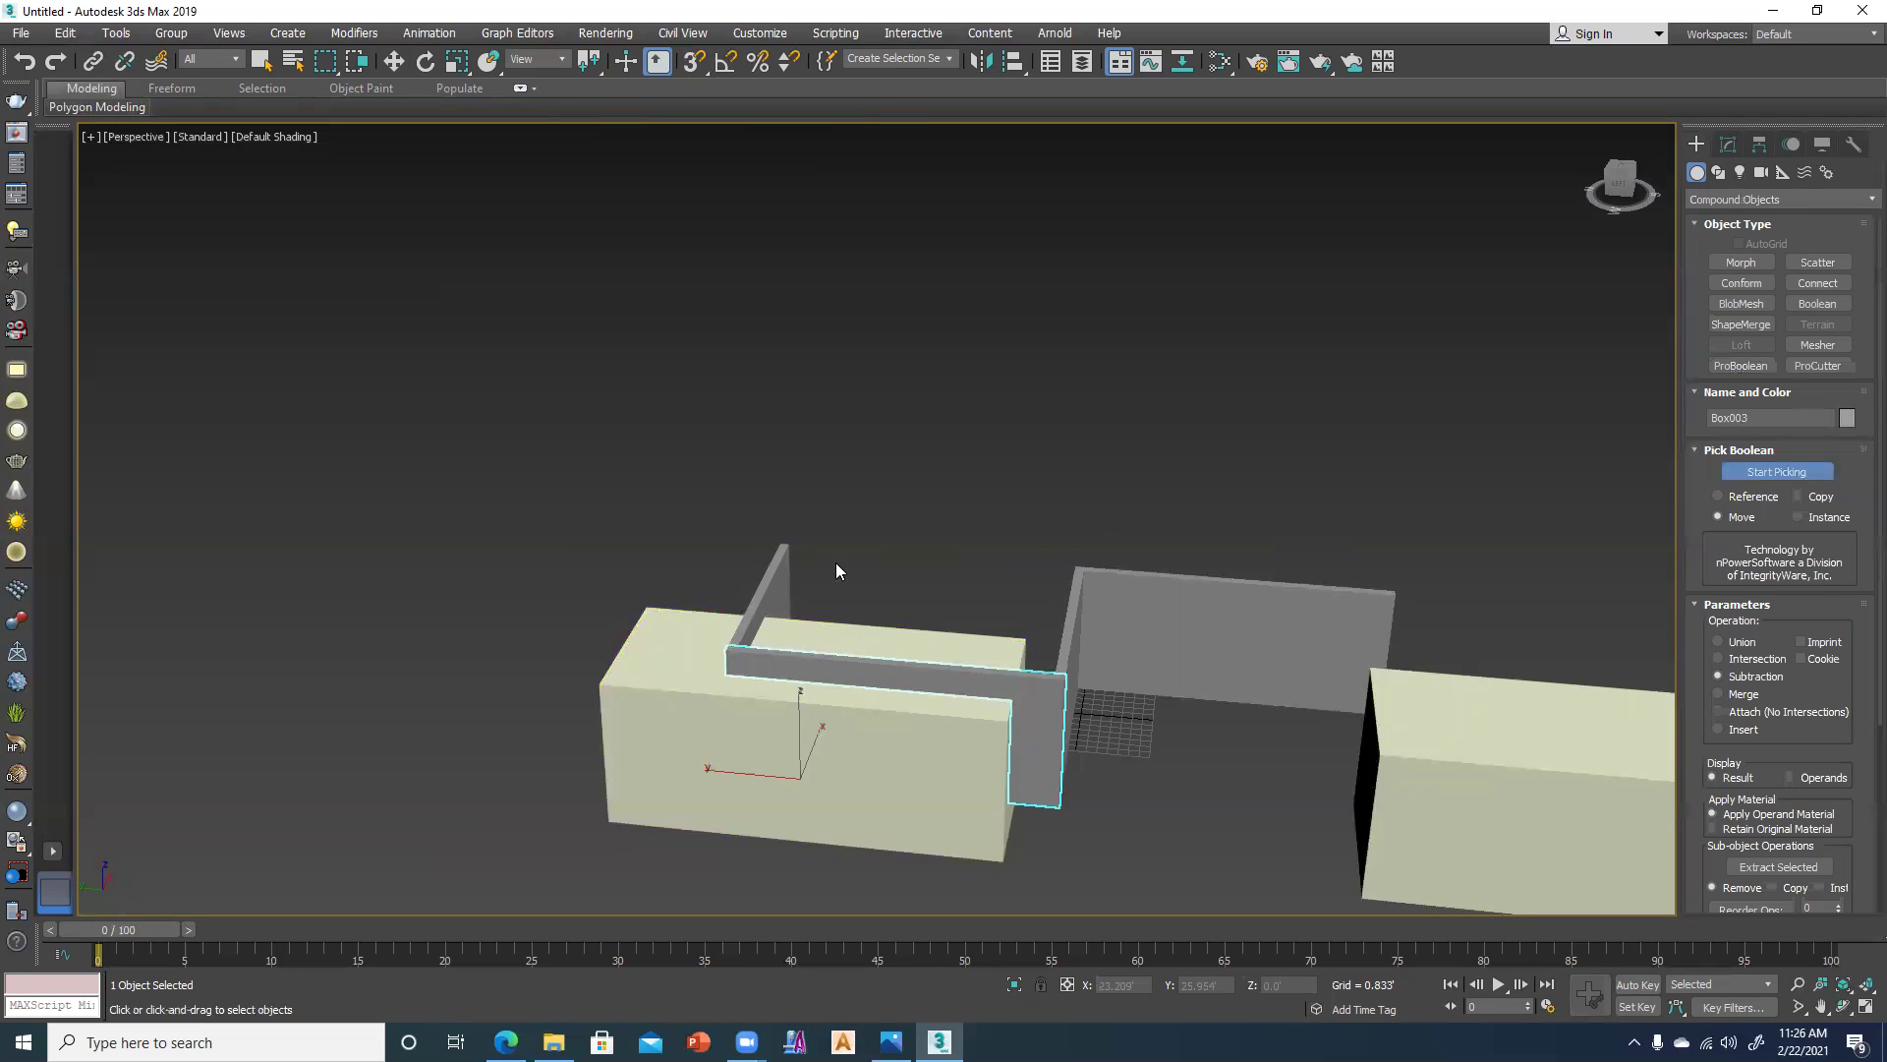
ProBoolean-subtract the left yellow box from the second thin wall, Box004.
key("w")
left_click(770, 576)
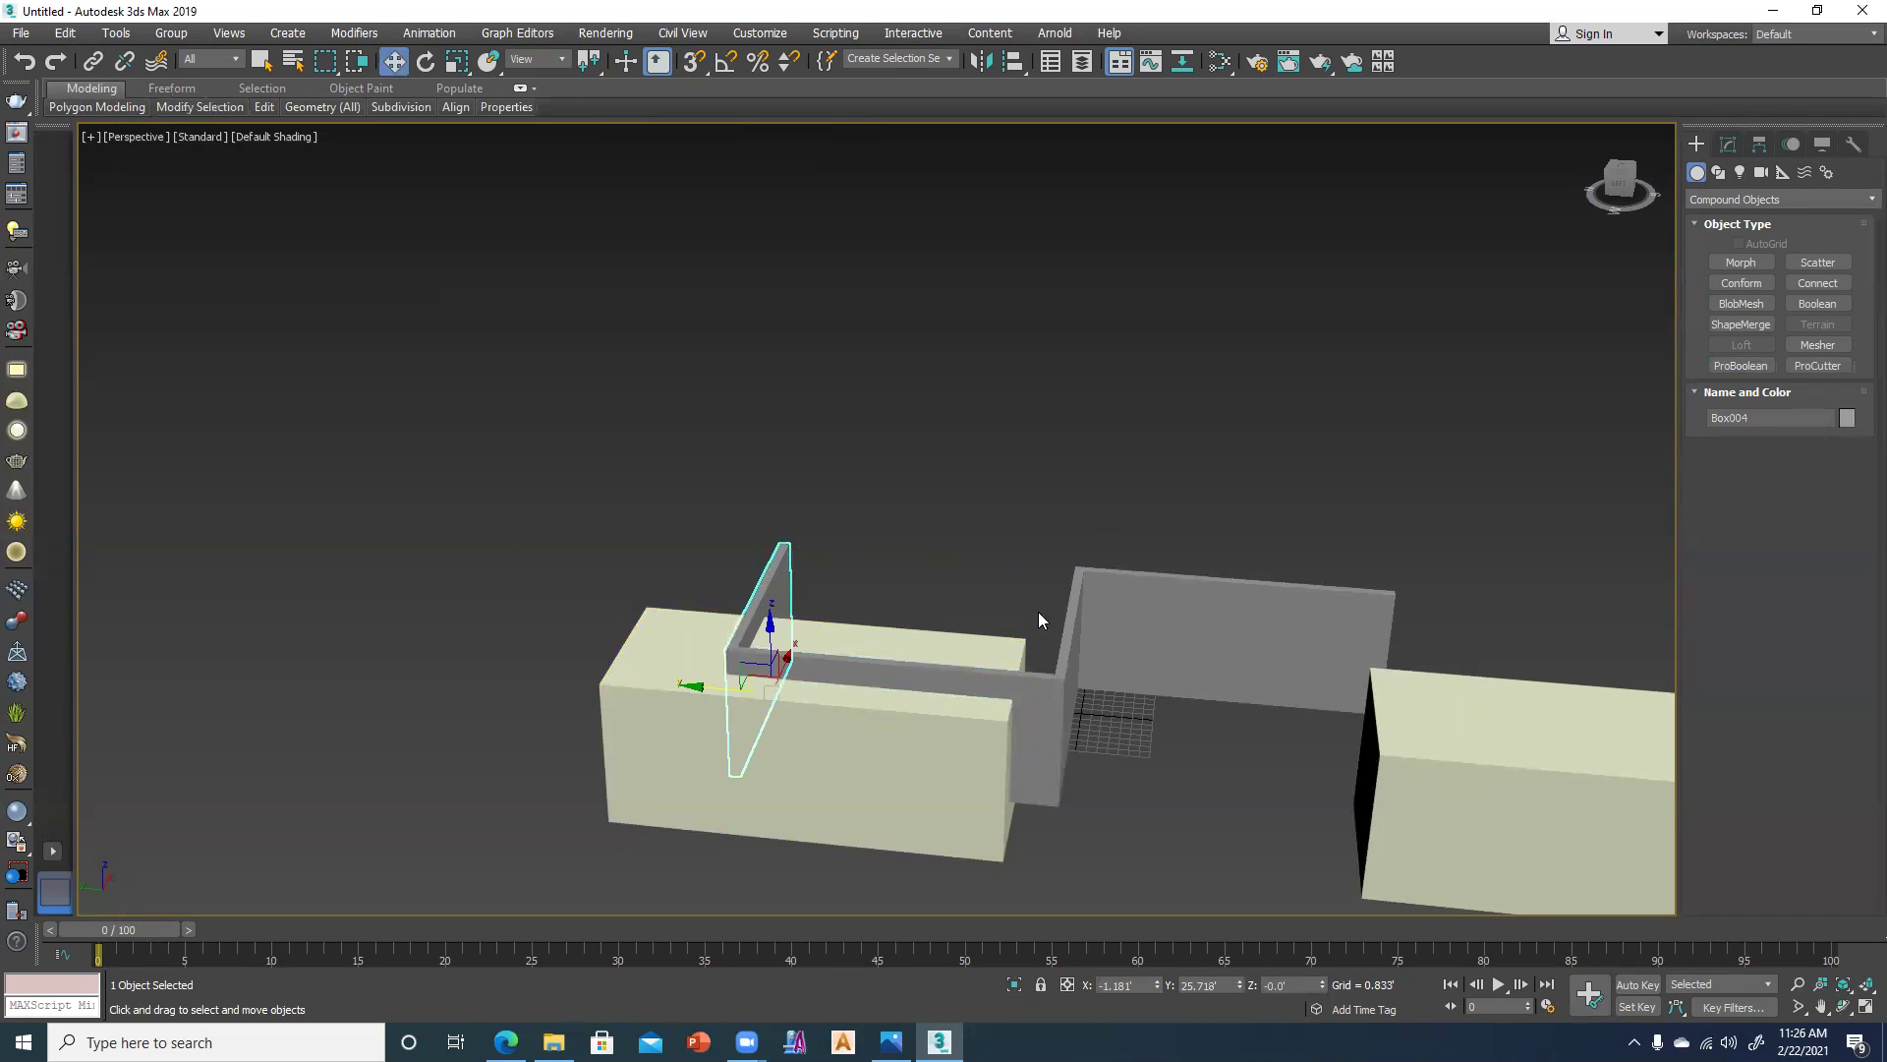
left_click(1735, 365)
left_click(1777, 471)
left_click(665, 720)
mouse_move(661, 711)
middle_mouse_down("alt")
mouse_move(774, 656)
mouse_move(676, 605)
mouse_move(833, 762)
mouse_move(800, 786)
middle_mouse_up("alt")
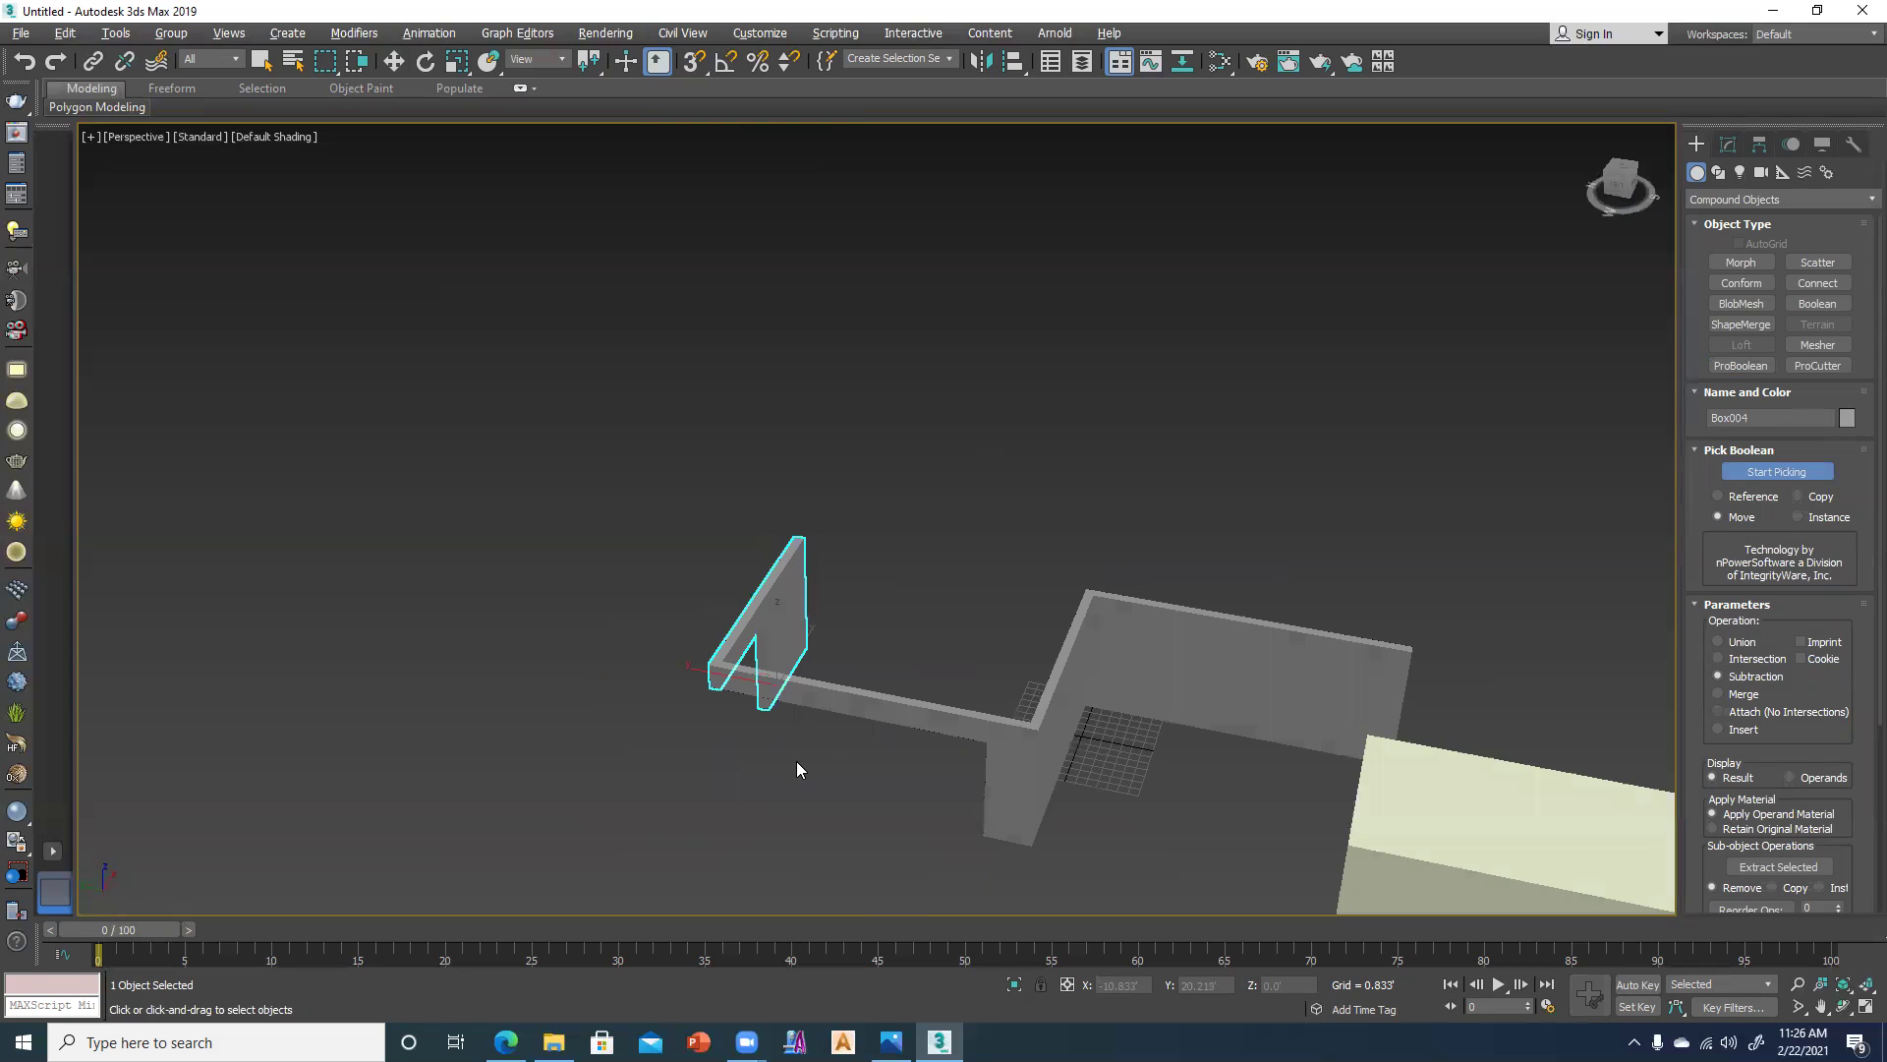
Inspect both cut walls, box-selecting them together and turning on edged faces (F4).
key("w")
left_click(628, 711)
mouse_move(629, 720)
middle_mouse_down("alt")
mouse_move(682, 623)
mouse_move(953, 551)
mouse_move(663, 577)
middle_mouse_up("alt")
left_click_drag(882, 858, 822, 720)
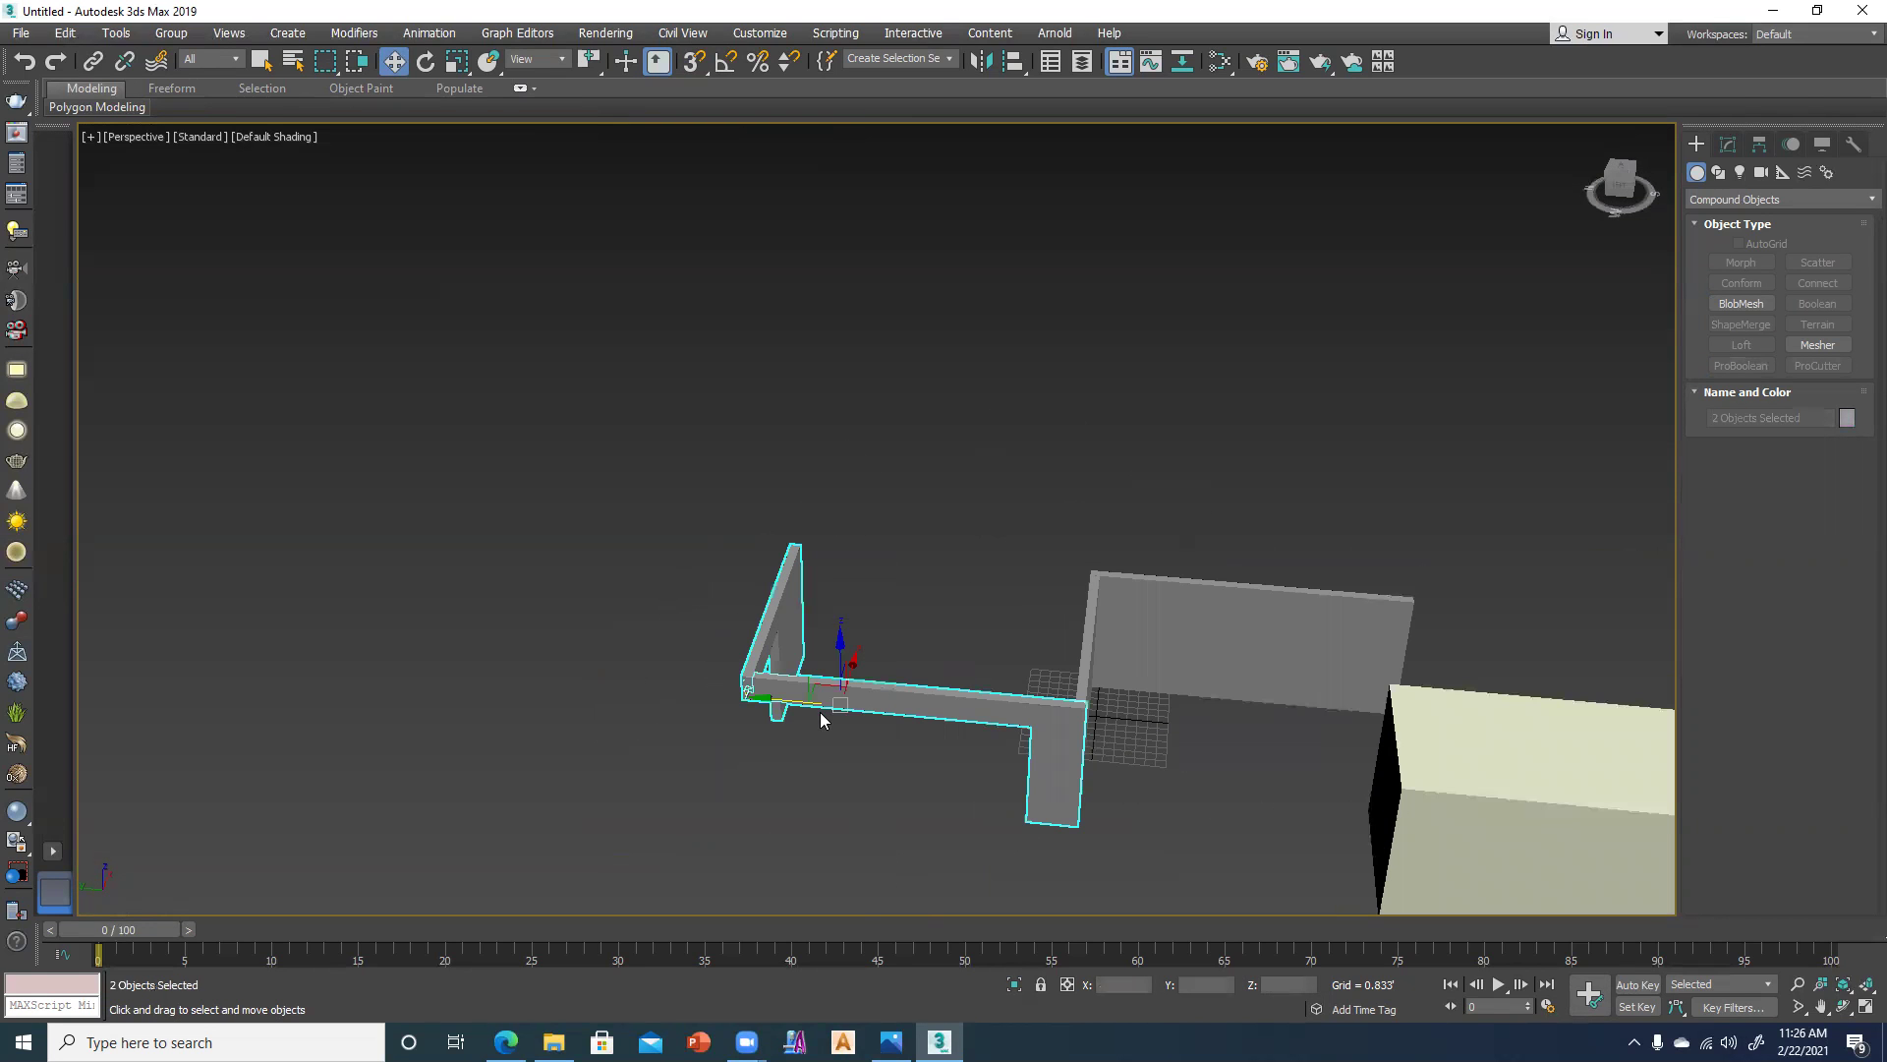
left_click(641, 622)
mouse_move(641, 621)
middle_mouse_down("alt")
mouse_move(857, 669)
mouse_move(816, 665)
middle_mouse_up("alt")
key("F4")
Orbit and zoom around the cut walls from low and high angles.
mouse_move(848, 522)
middle_mouse_down("alt")
mouse_move(930, 516)
mouse_move(940, 590)
mouse_move(1007, 557)
mouse_move(931, 573)
middle_mouse_up("alt")
scroll(935, 580, "down", 3)
scroll(942, 580, "up", 5)
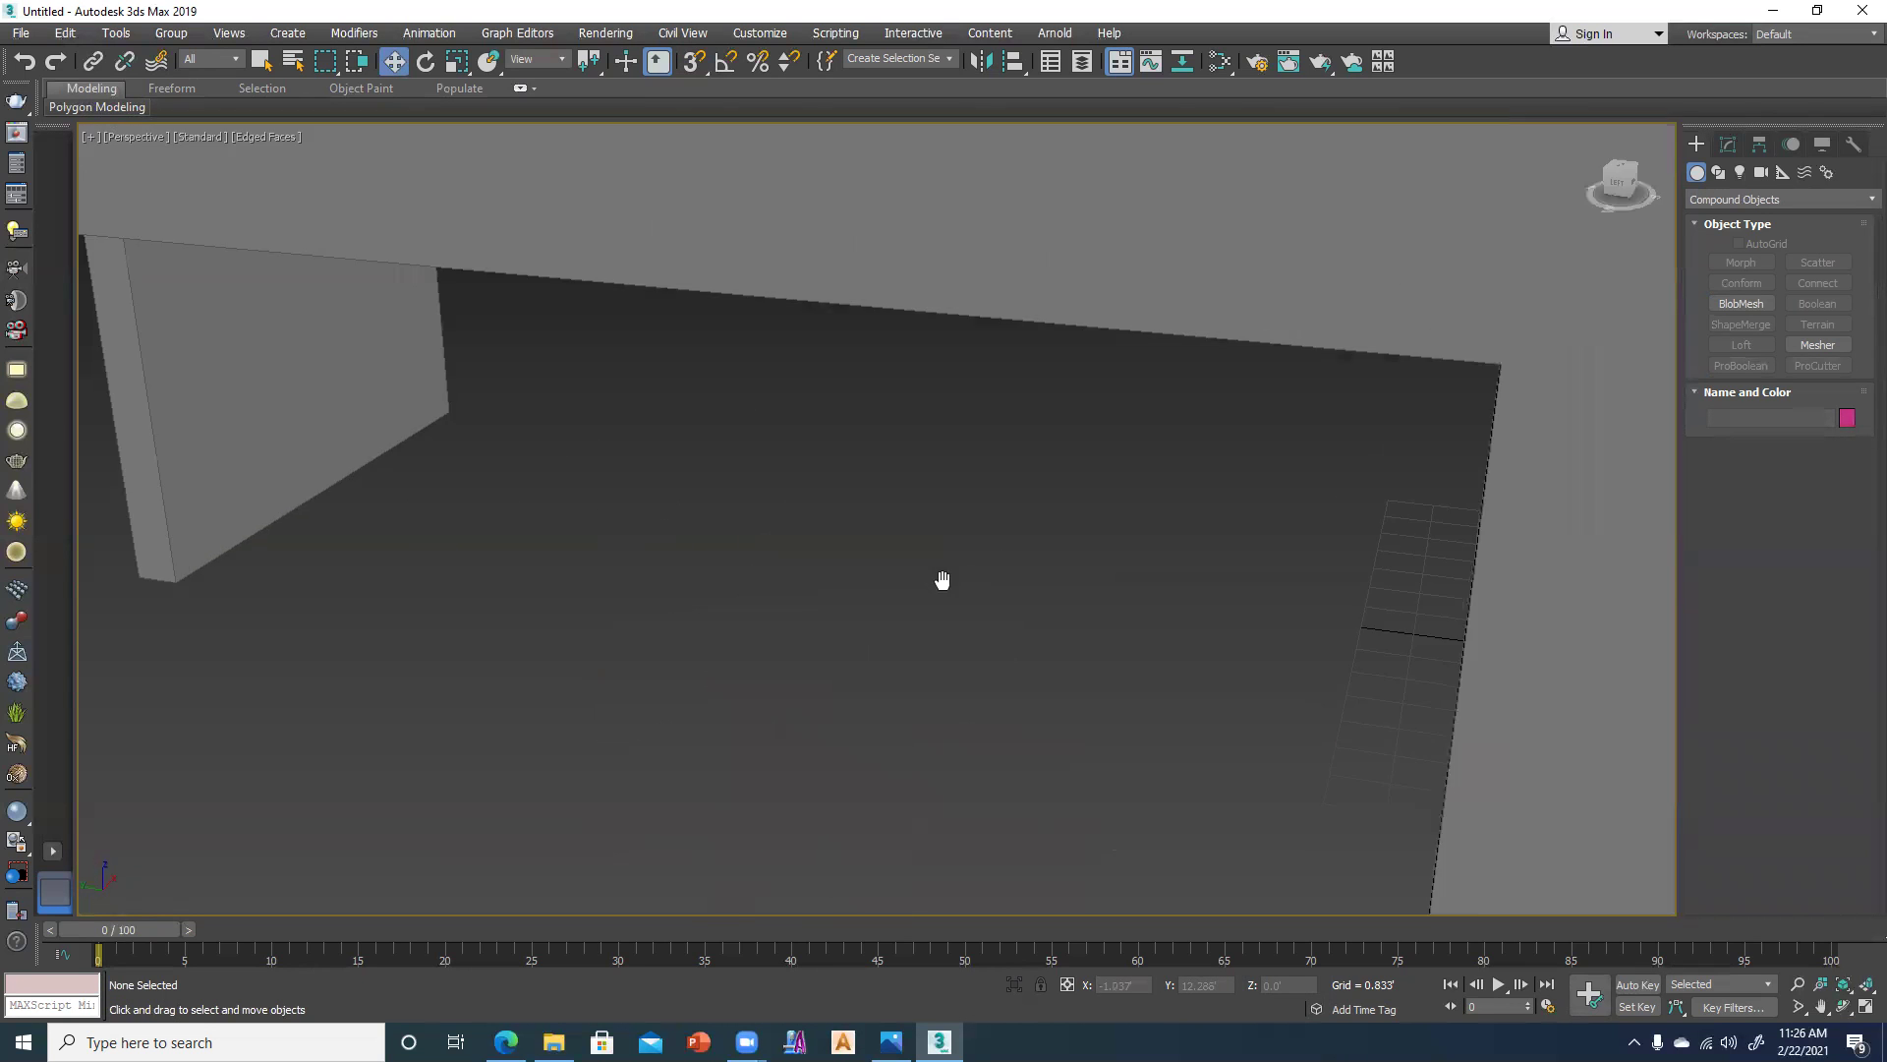
scroll(942, 580, "down", 5)
middle_click_drag(746, 611, 839, 615, "alt")
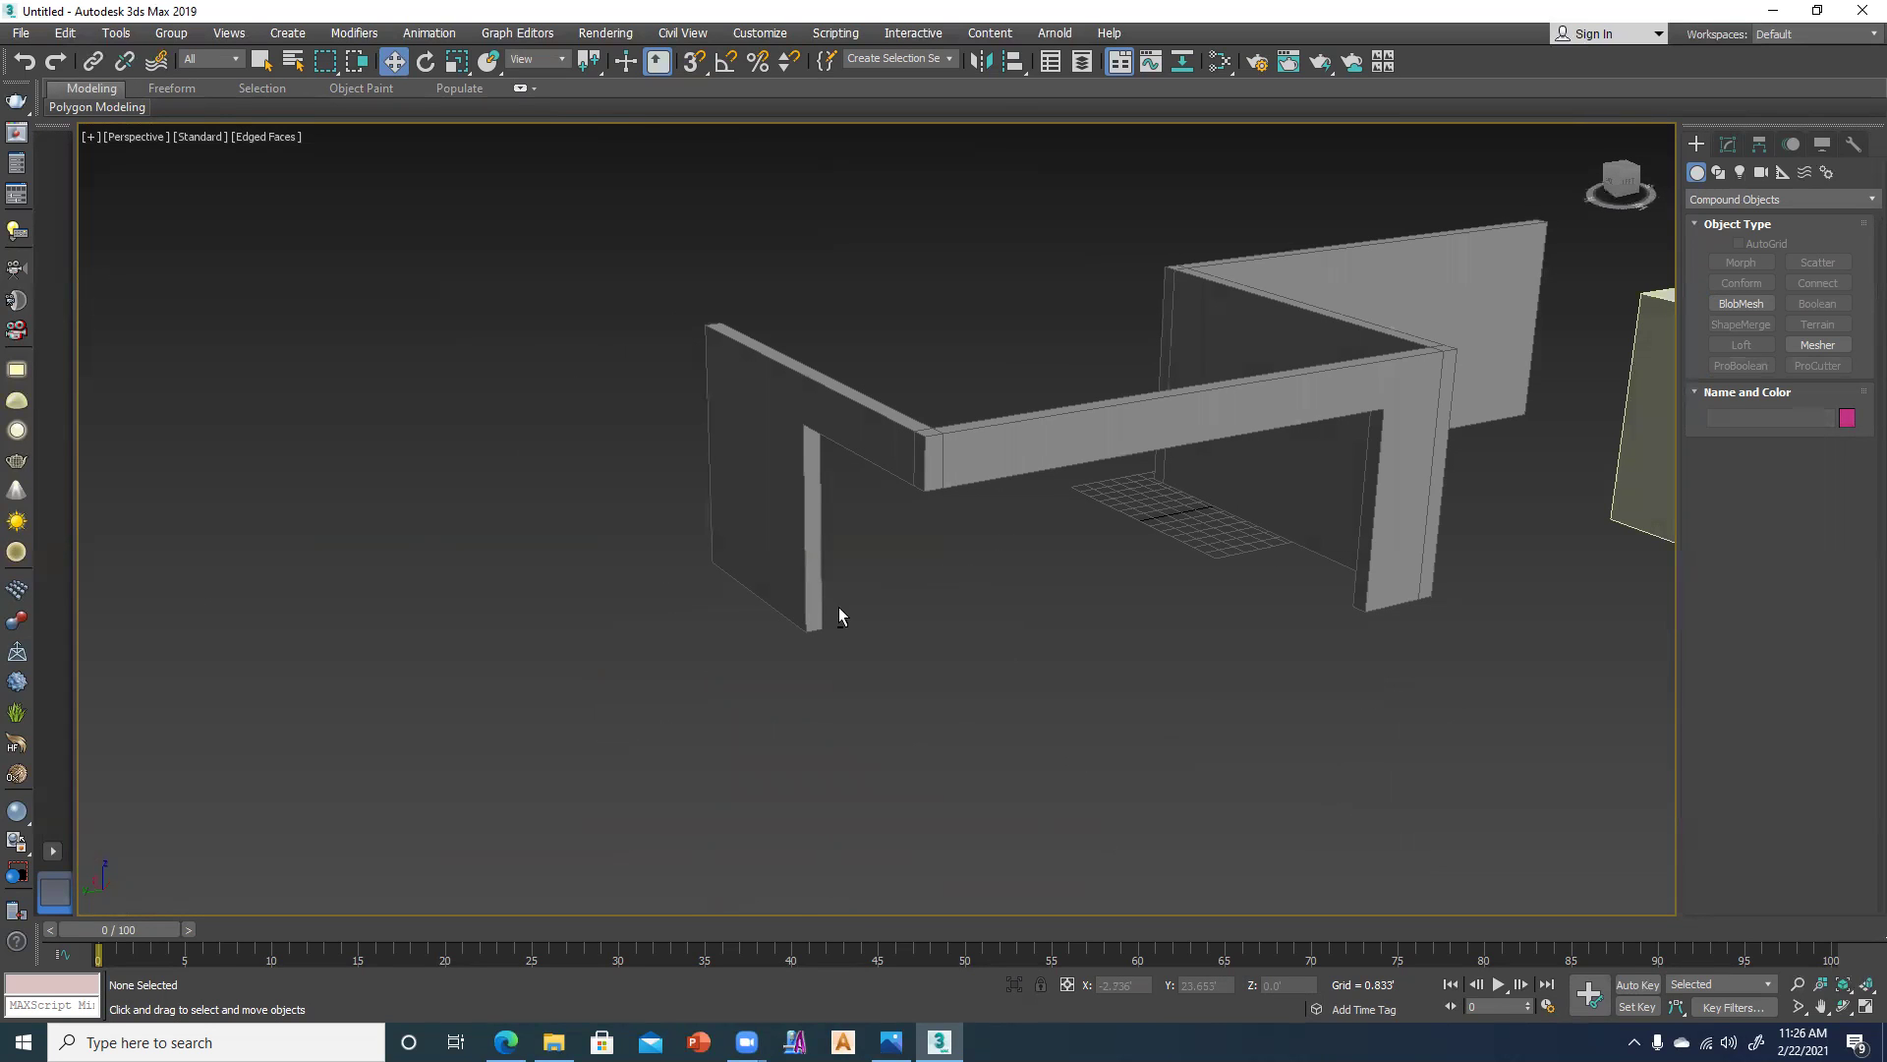
mouse_move(969, 577)
middle_mouse_down("alt")
mouse_move(910, 624)
mouse_move(819, 604)
mouse_move(814, 638)
middle_mouse_up("alt")
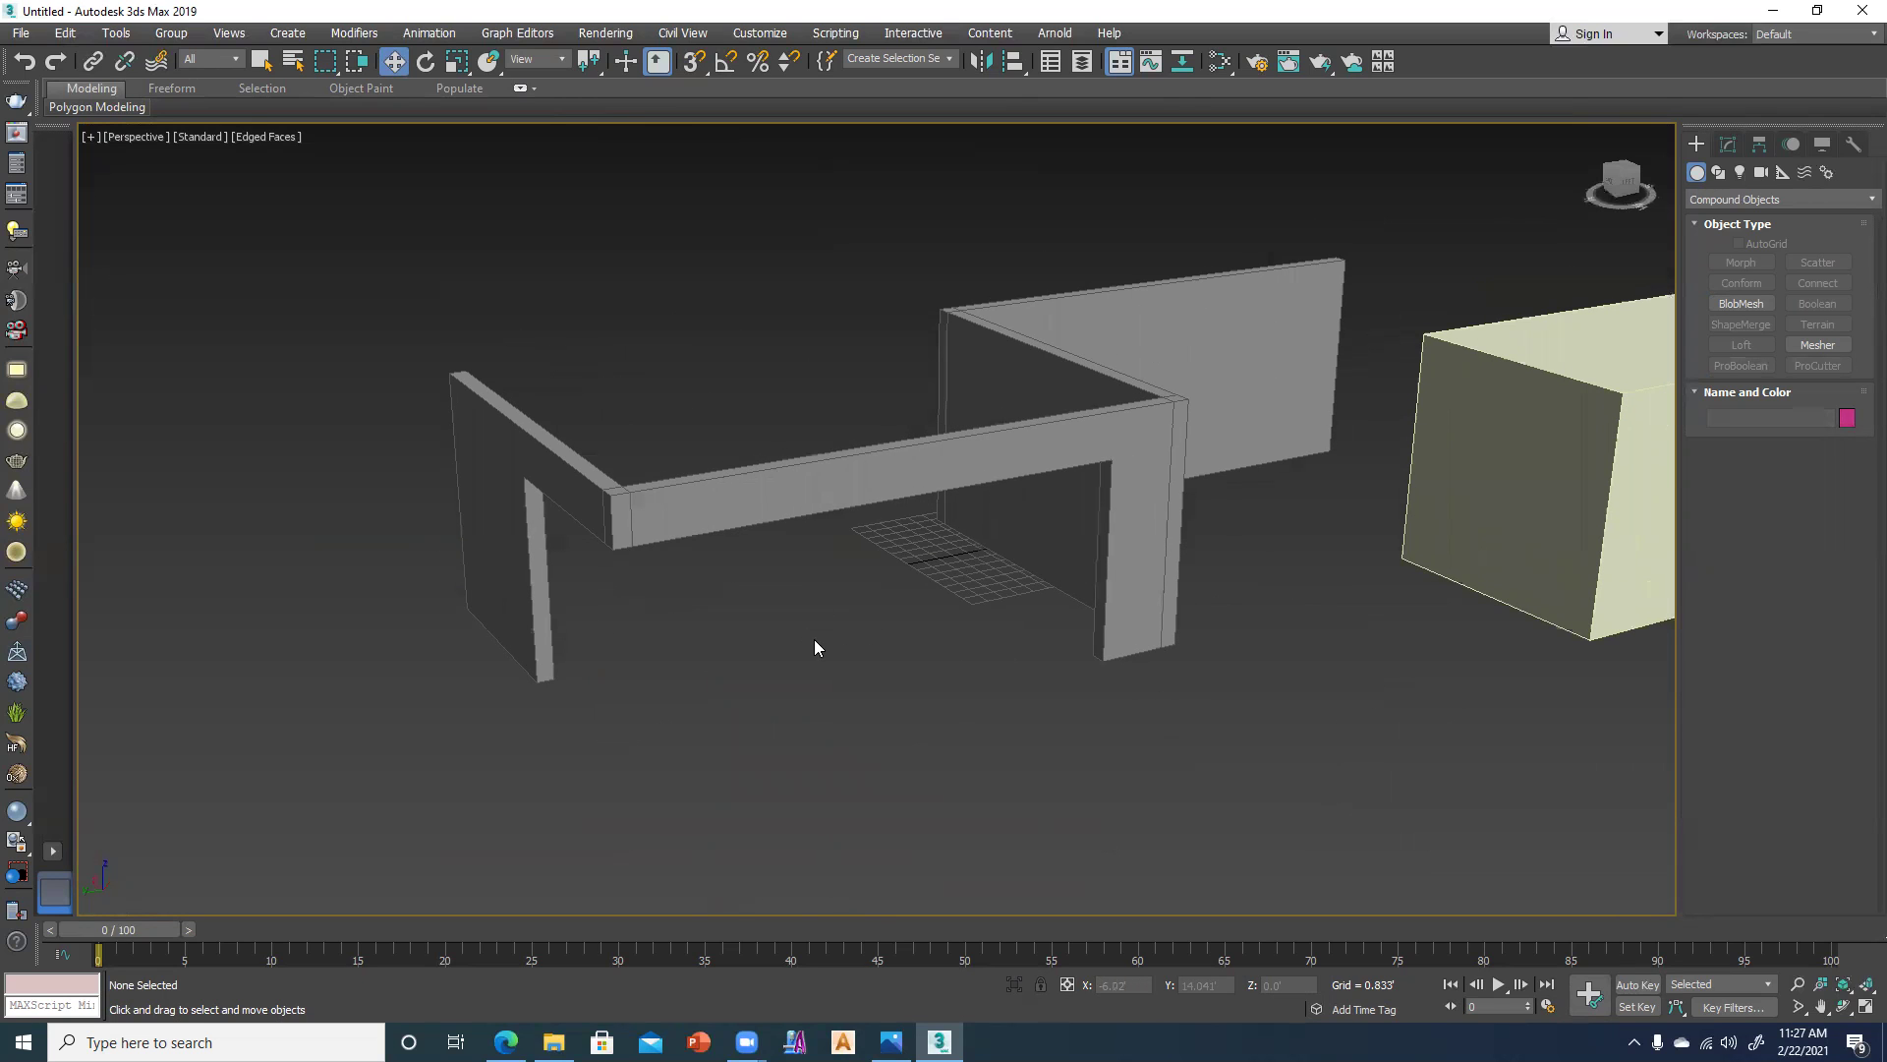
Select the yellow box Box006 and shade the Top viewport with F3.
key("alt+w")
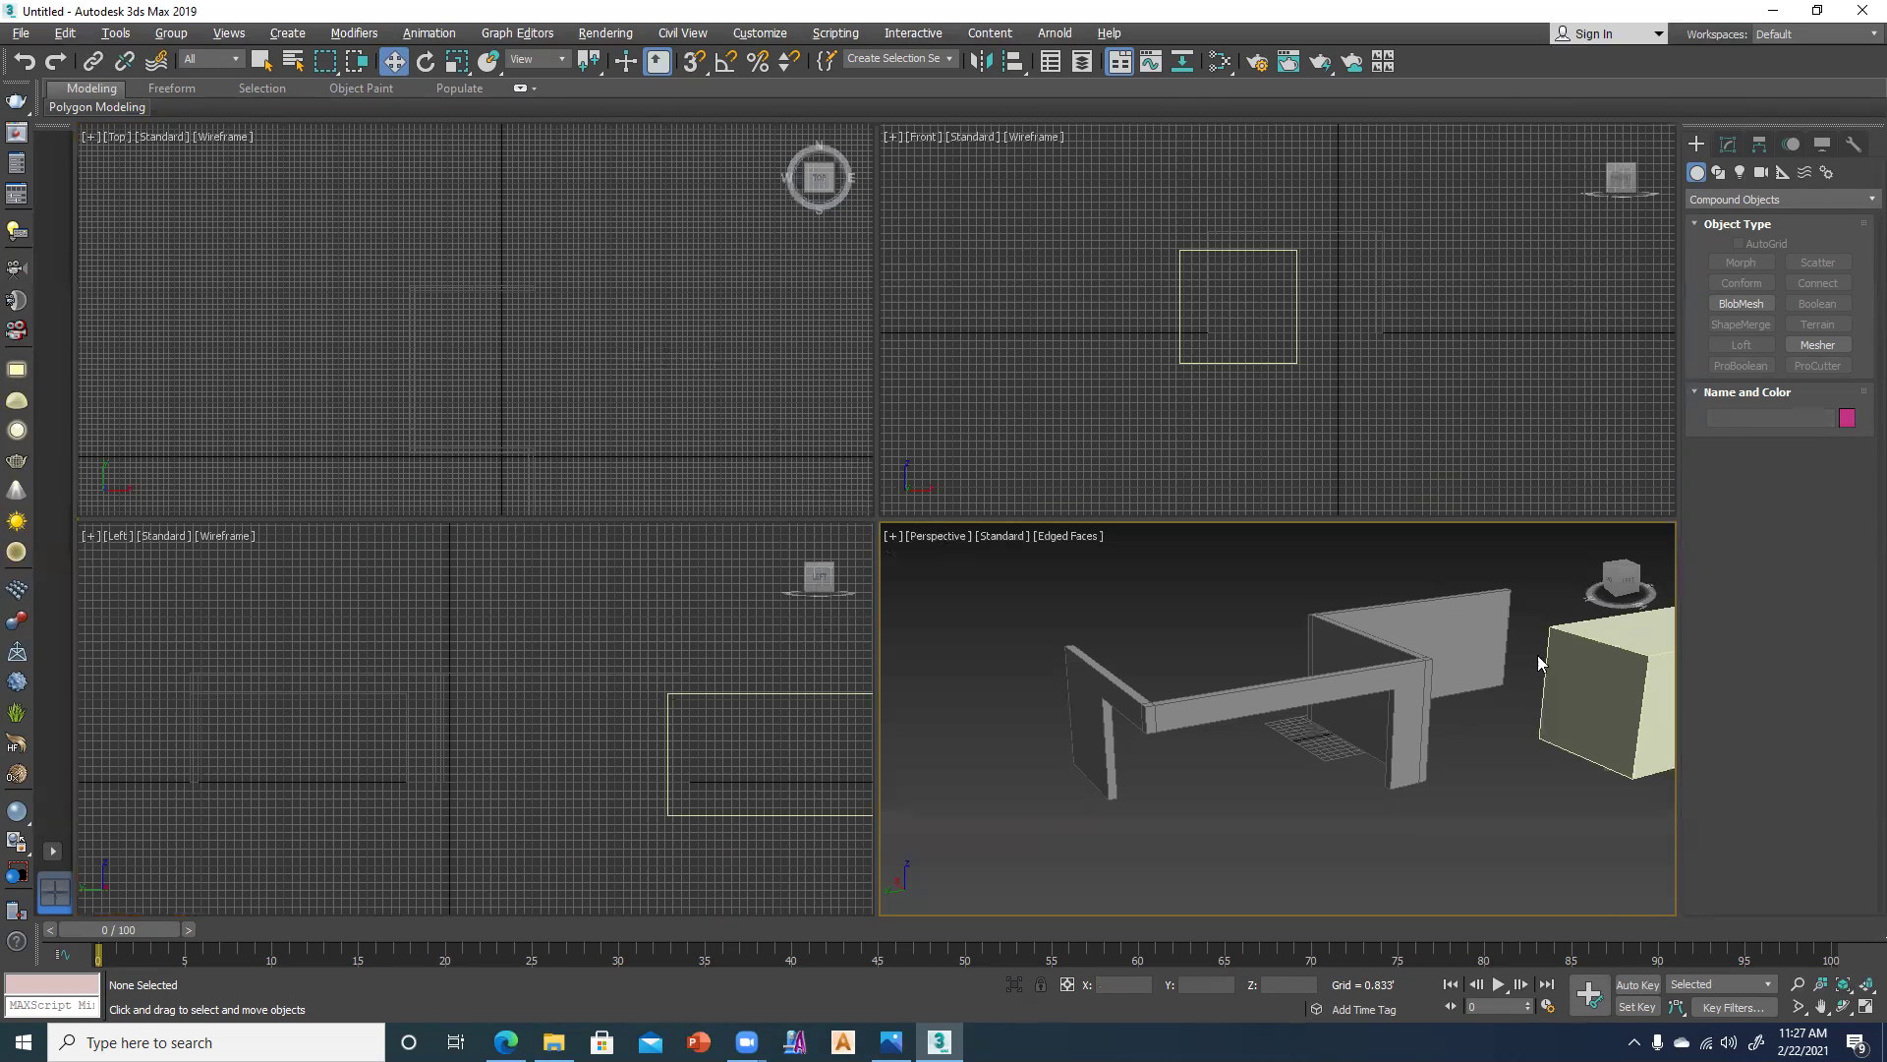
left_click(1602, 665)
key("alt+w")
key("alt+w")
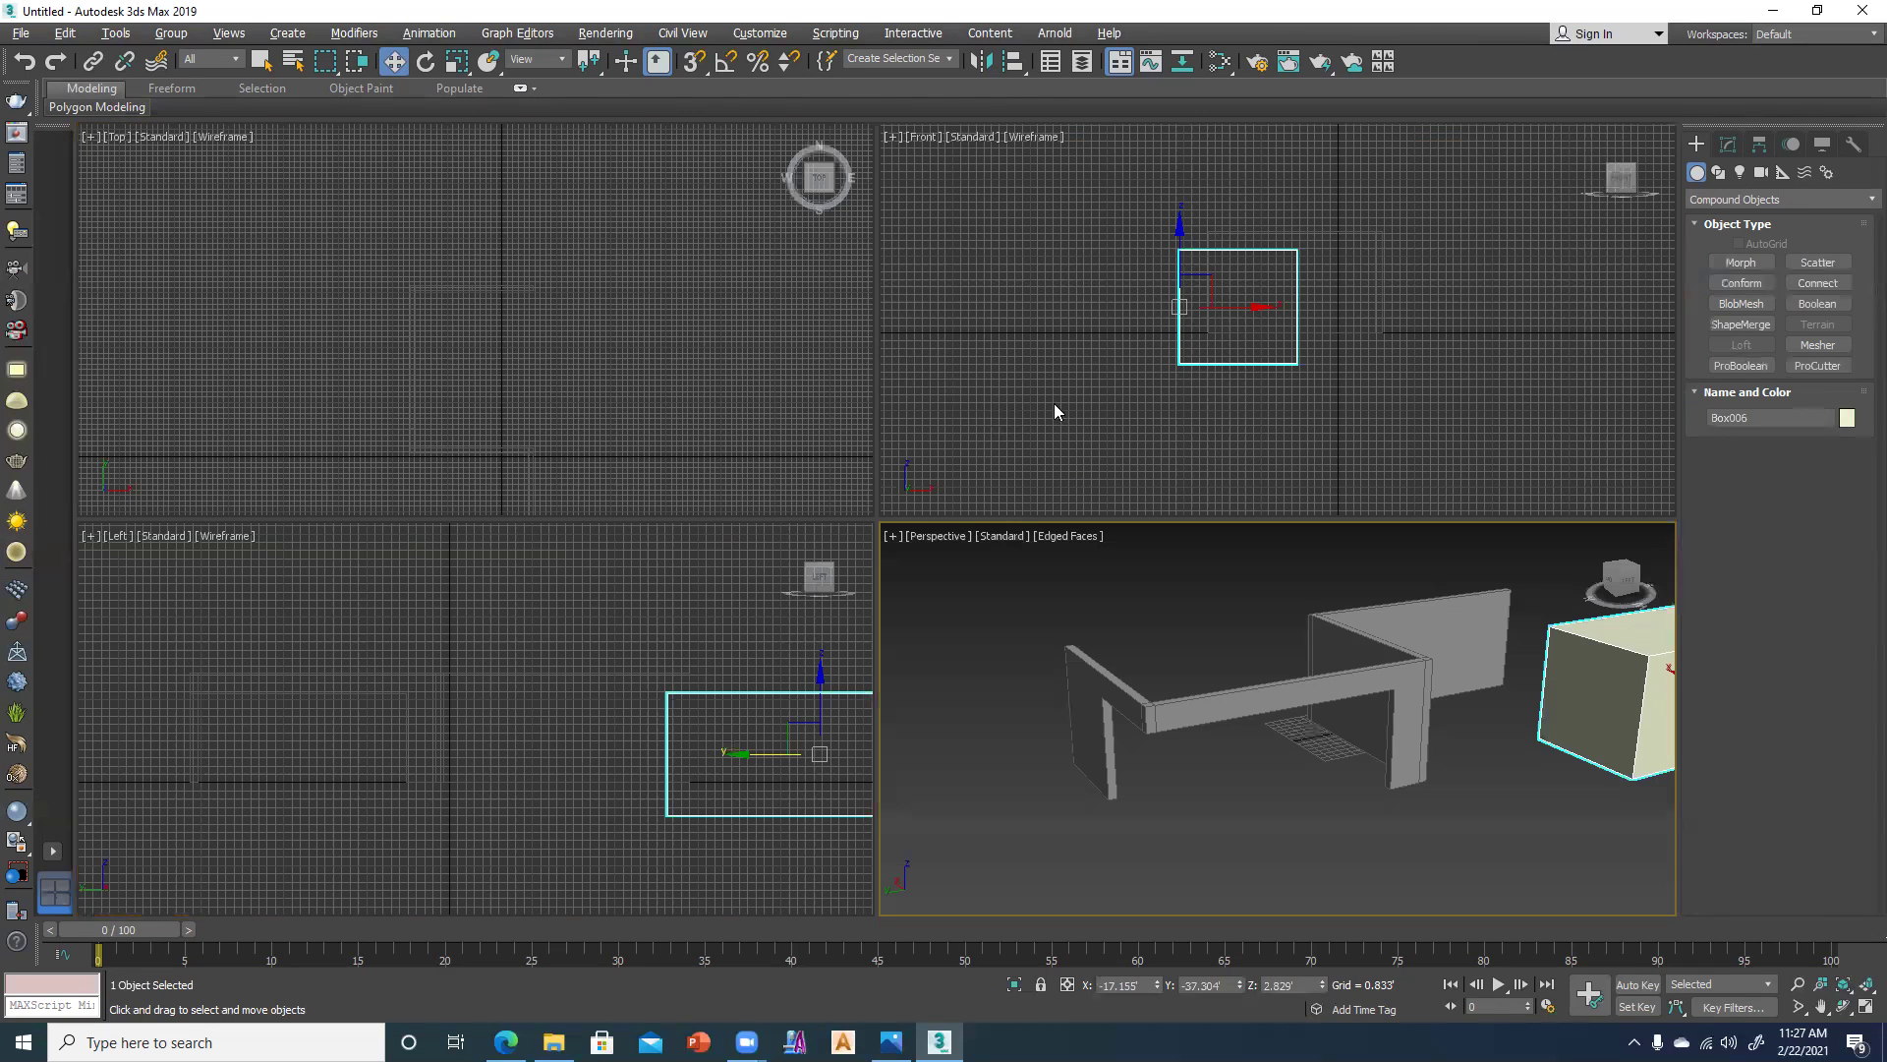
key("alt+w")
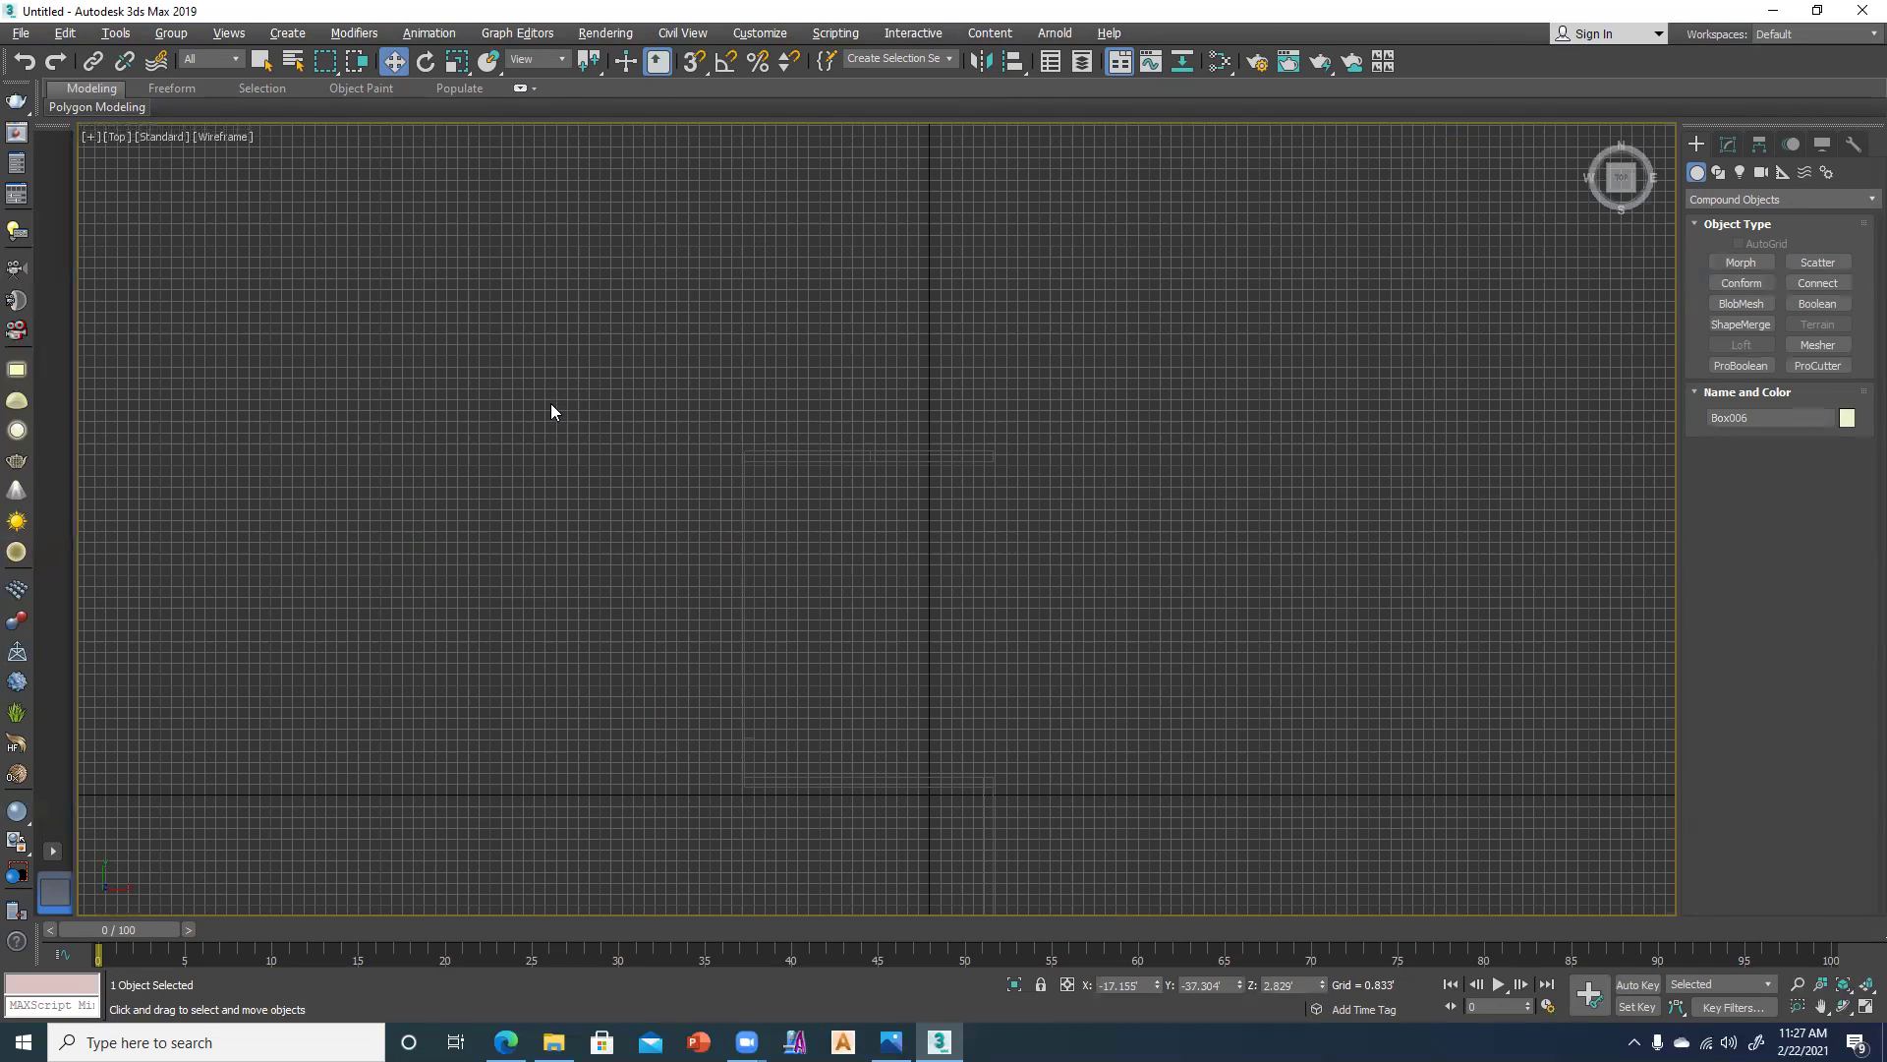
key("F3")
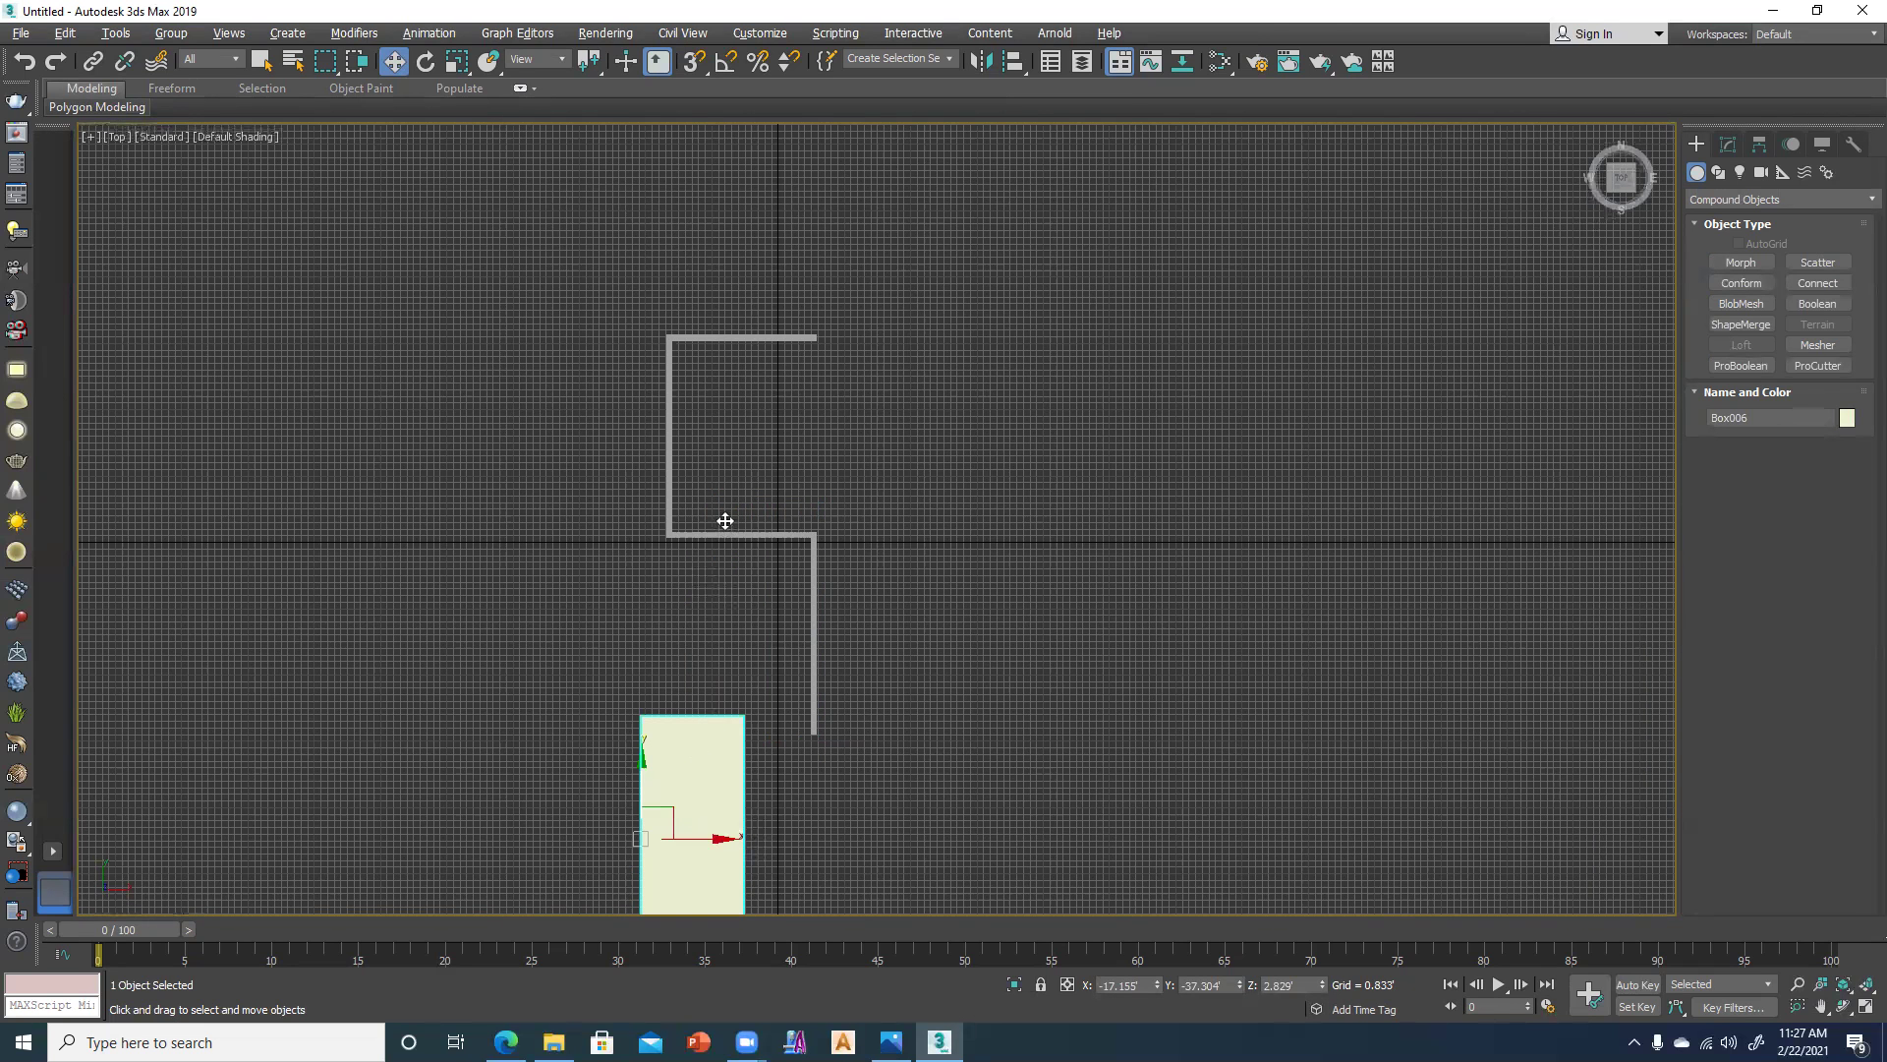
Zoom to the yellow box and Shift-drag a copy aside to the left.
key("z")
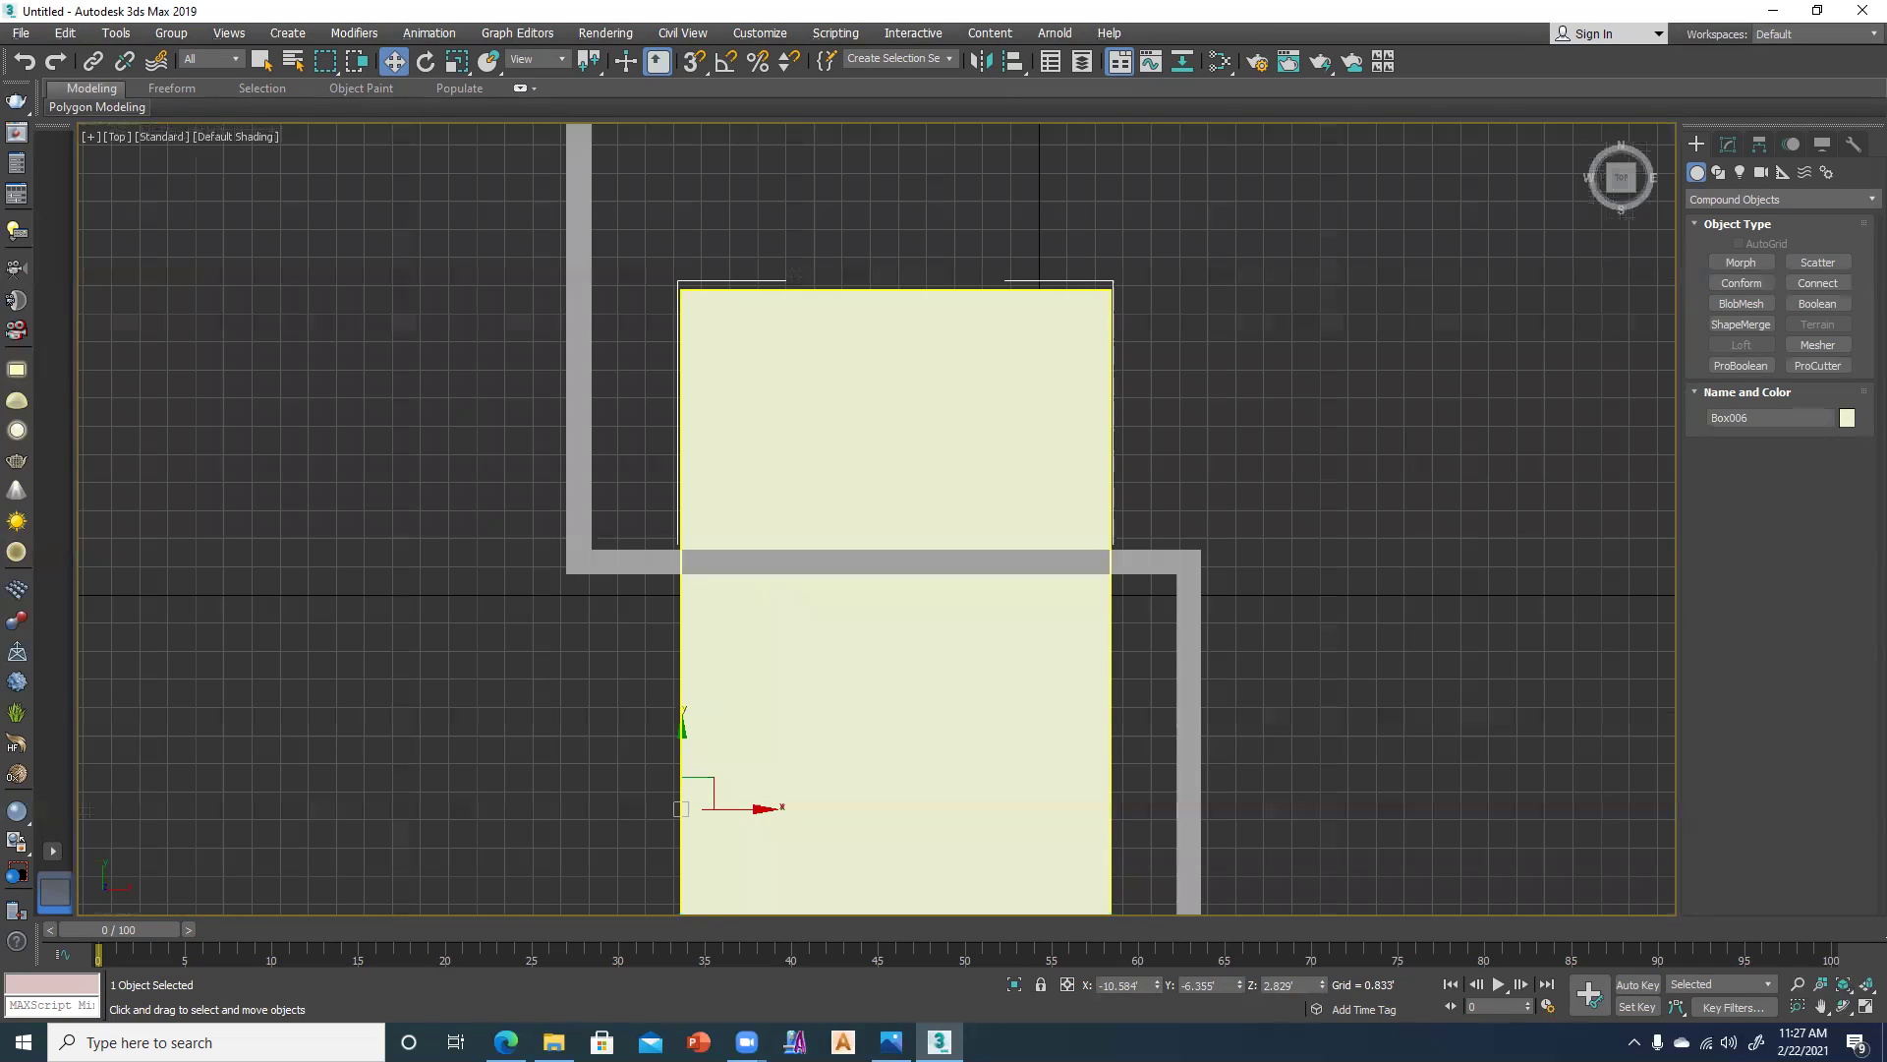
scroll(345, 674, "down", 2)
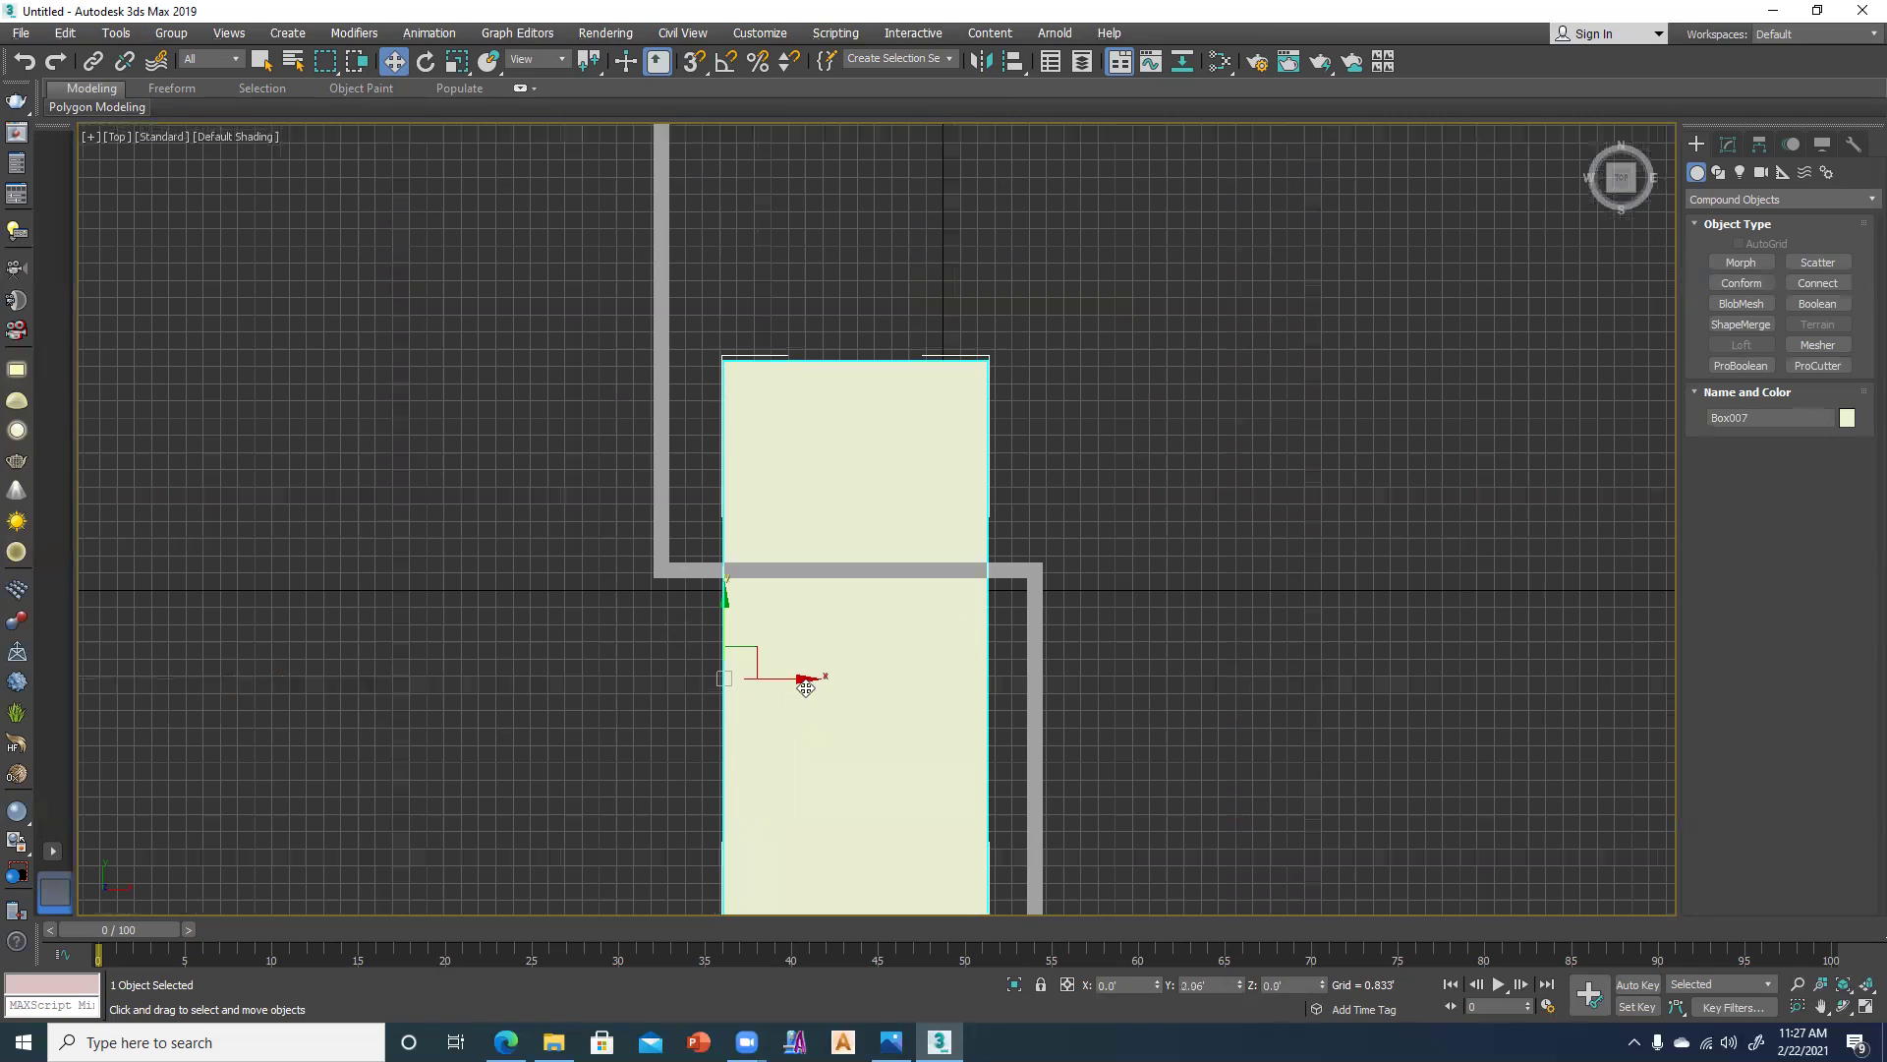
left_click_drag(806, 678, 315, 688)
left_click(823, 744)
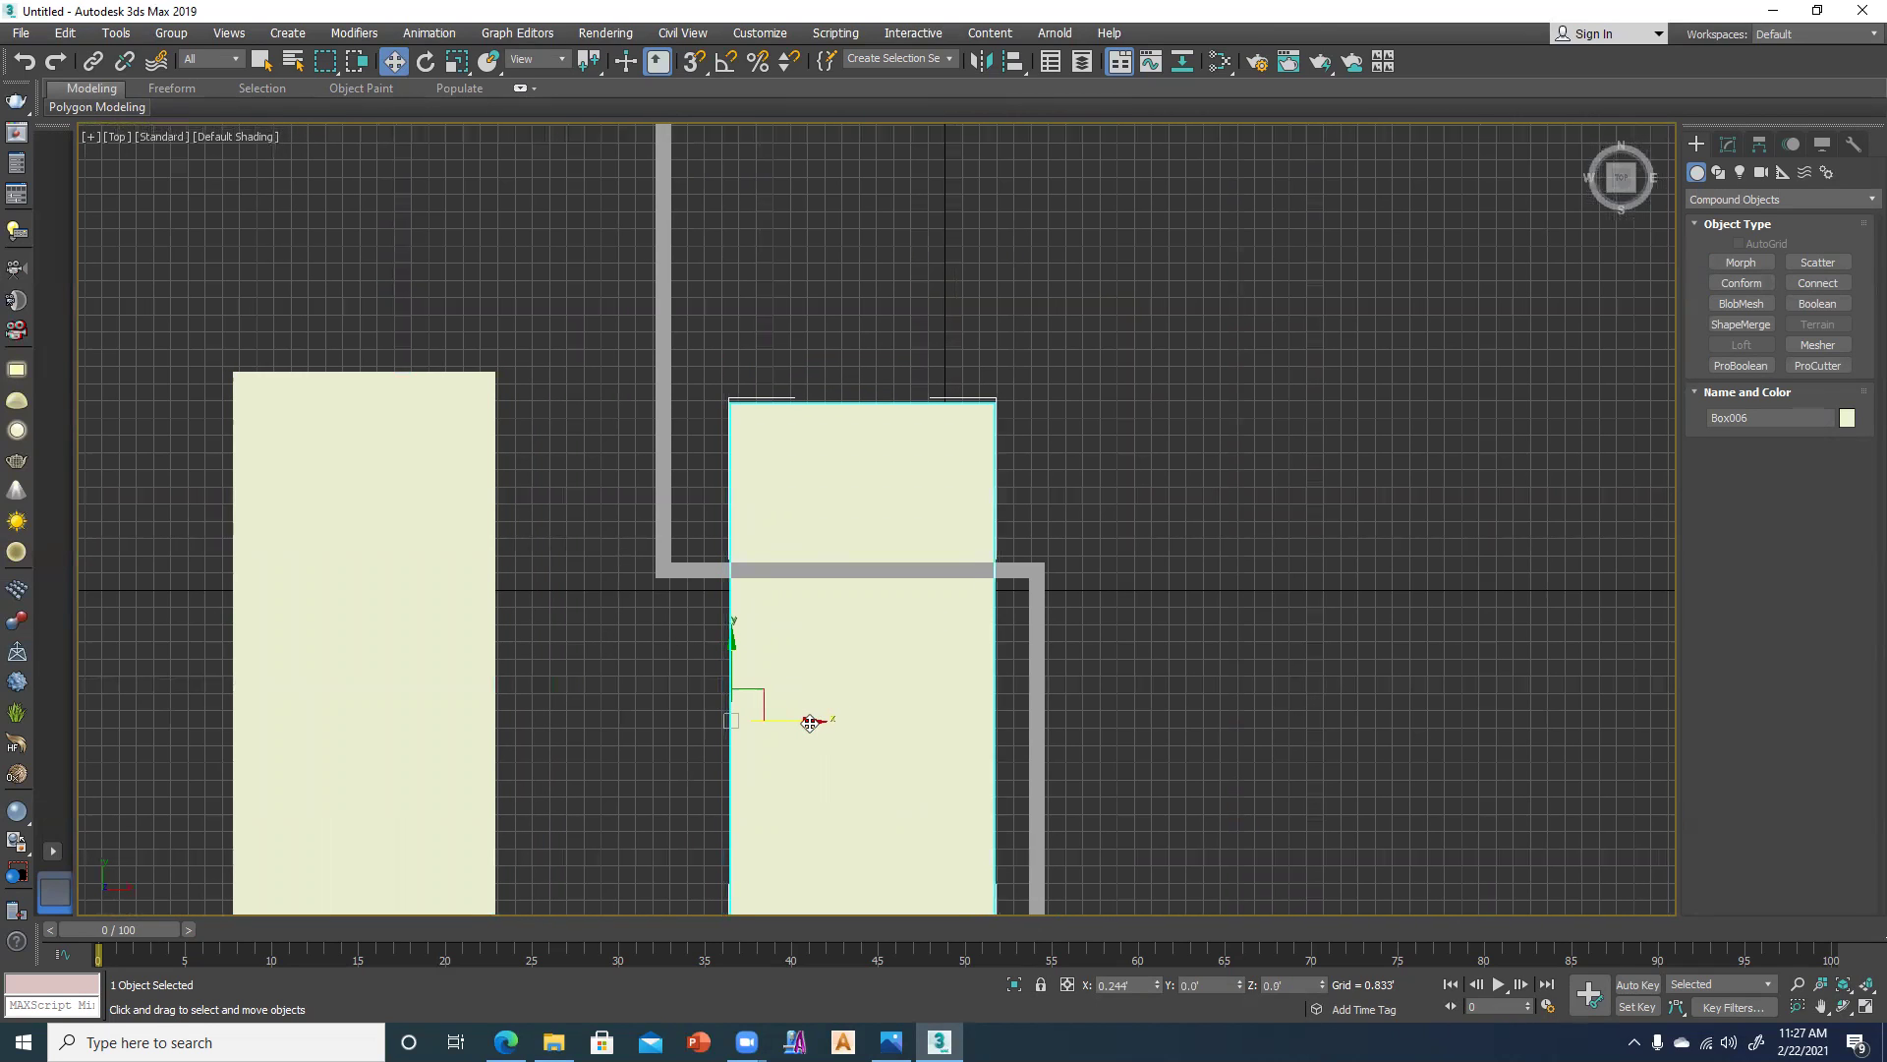
middle_click_drag(811, 723, 834, 683, "alt")
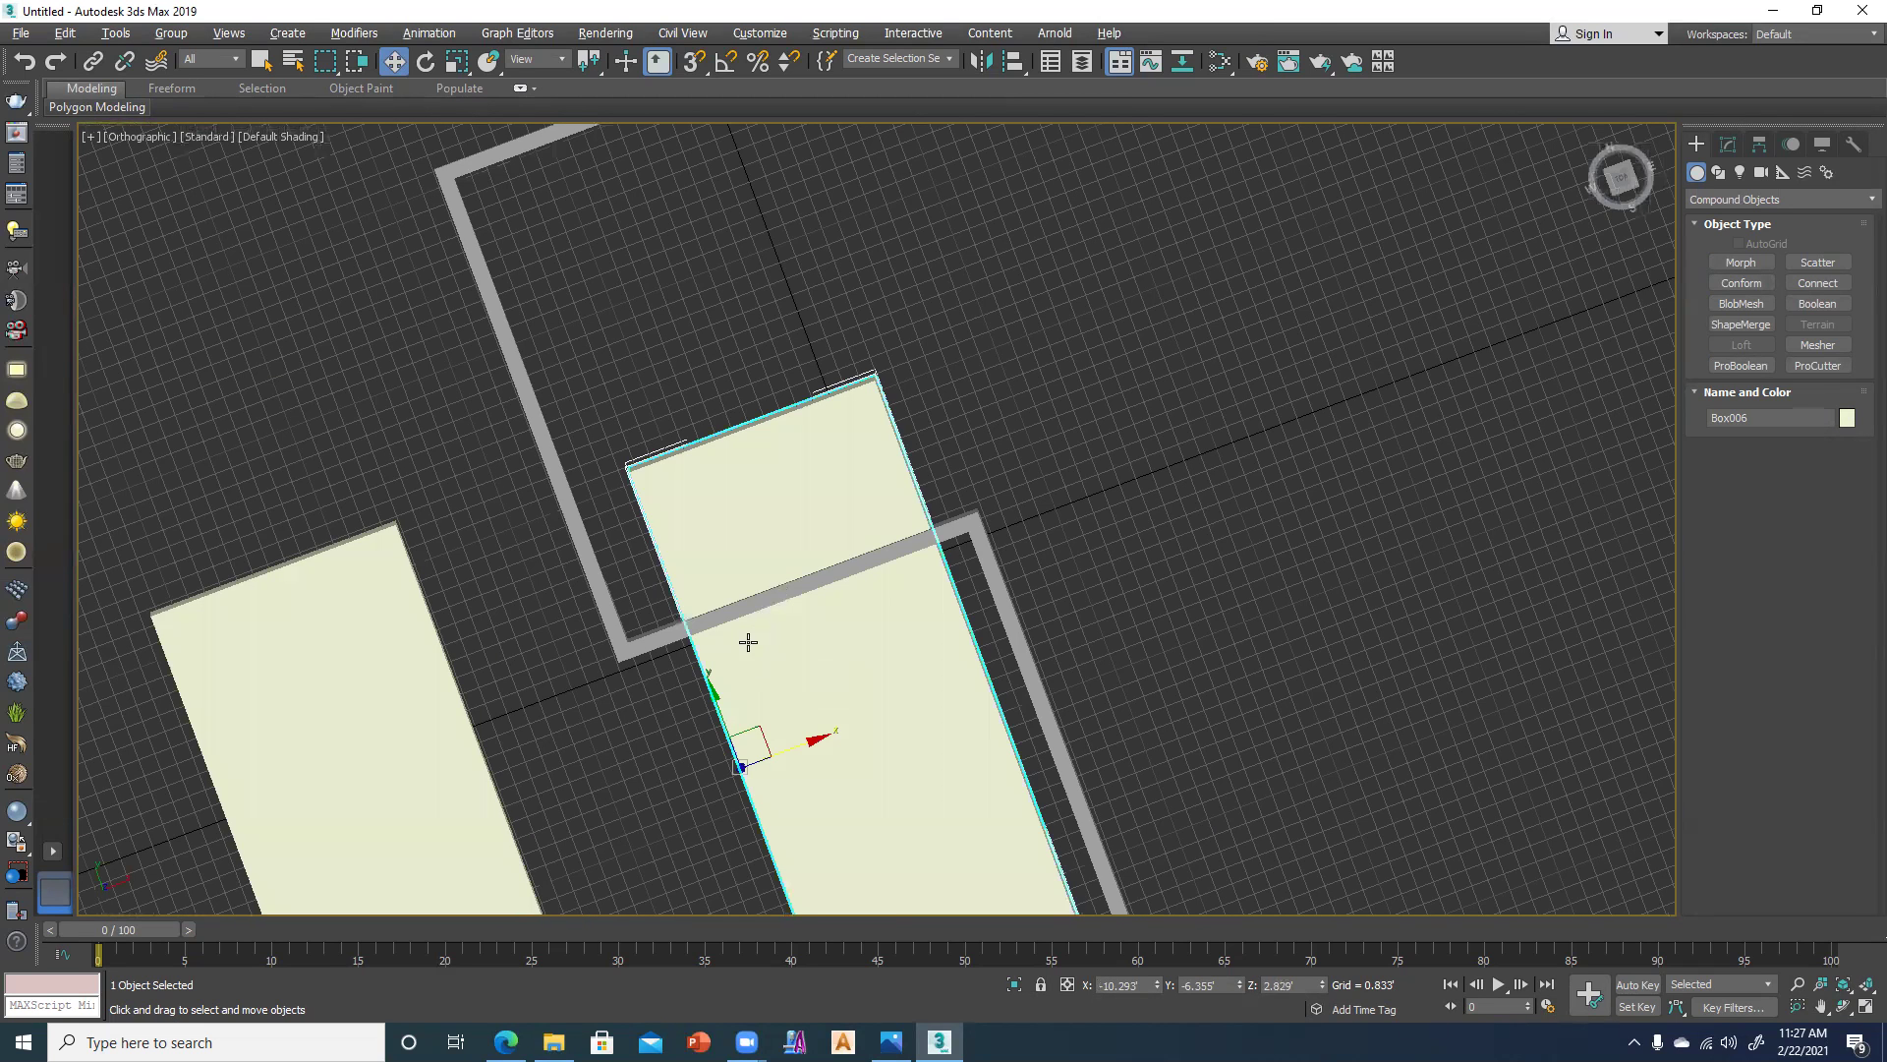
key("t")
ProBoolean-subtract Box006 from wall Box001, leaving another opening.
left_click(852, 777)
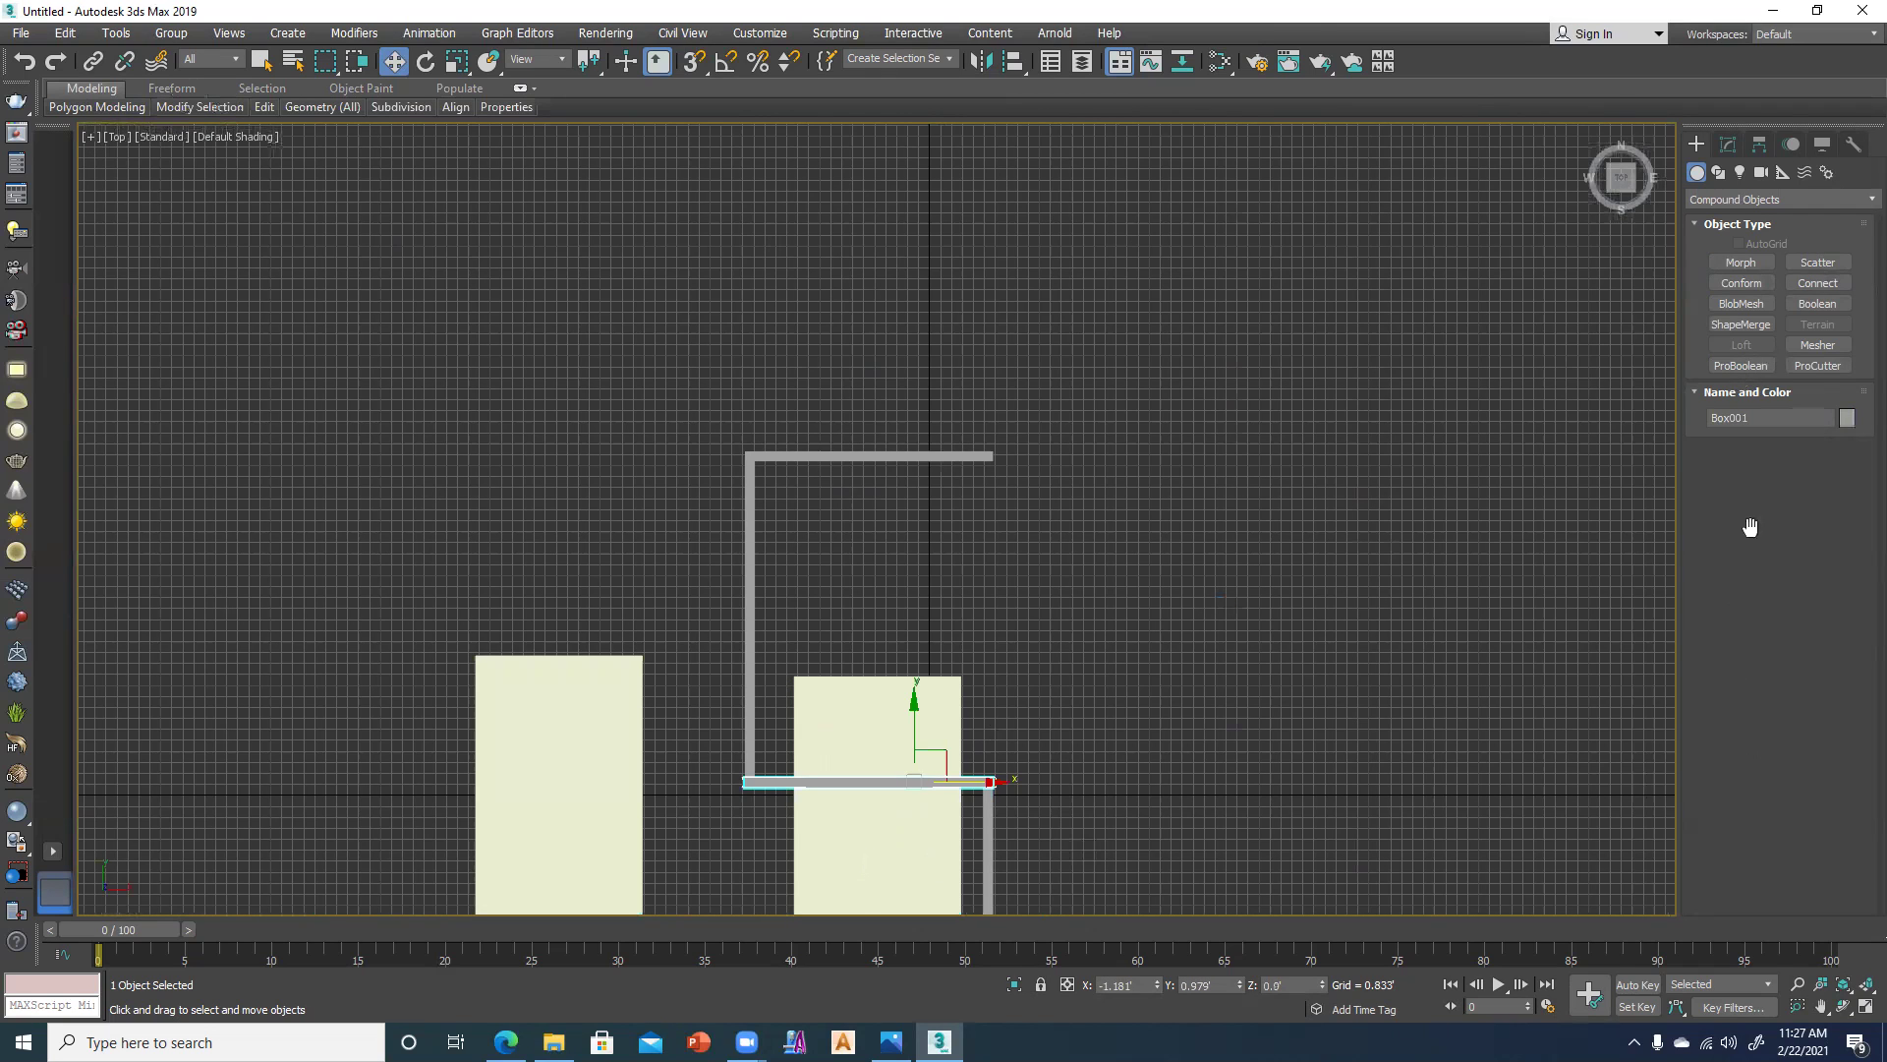
left_click(834, 847)
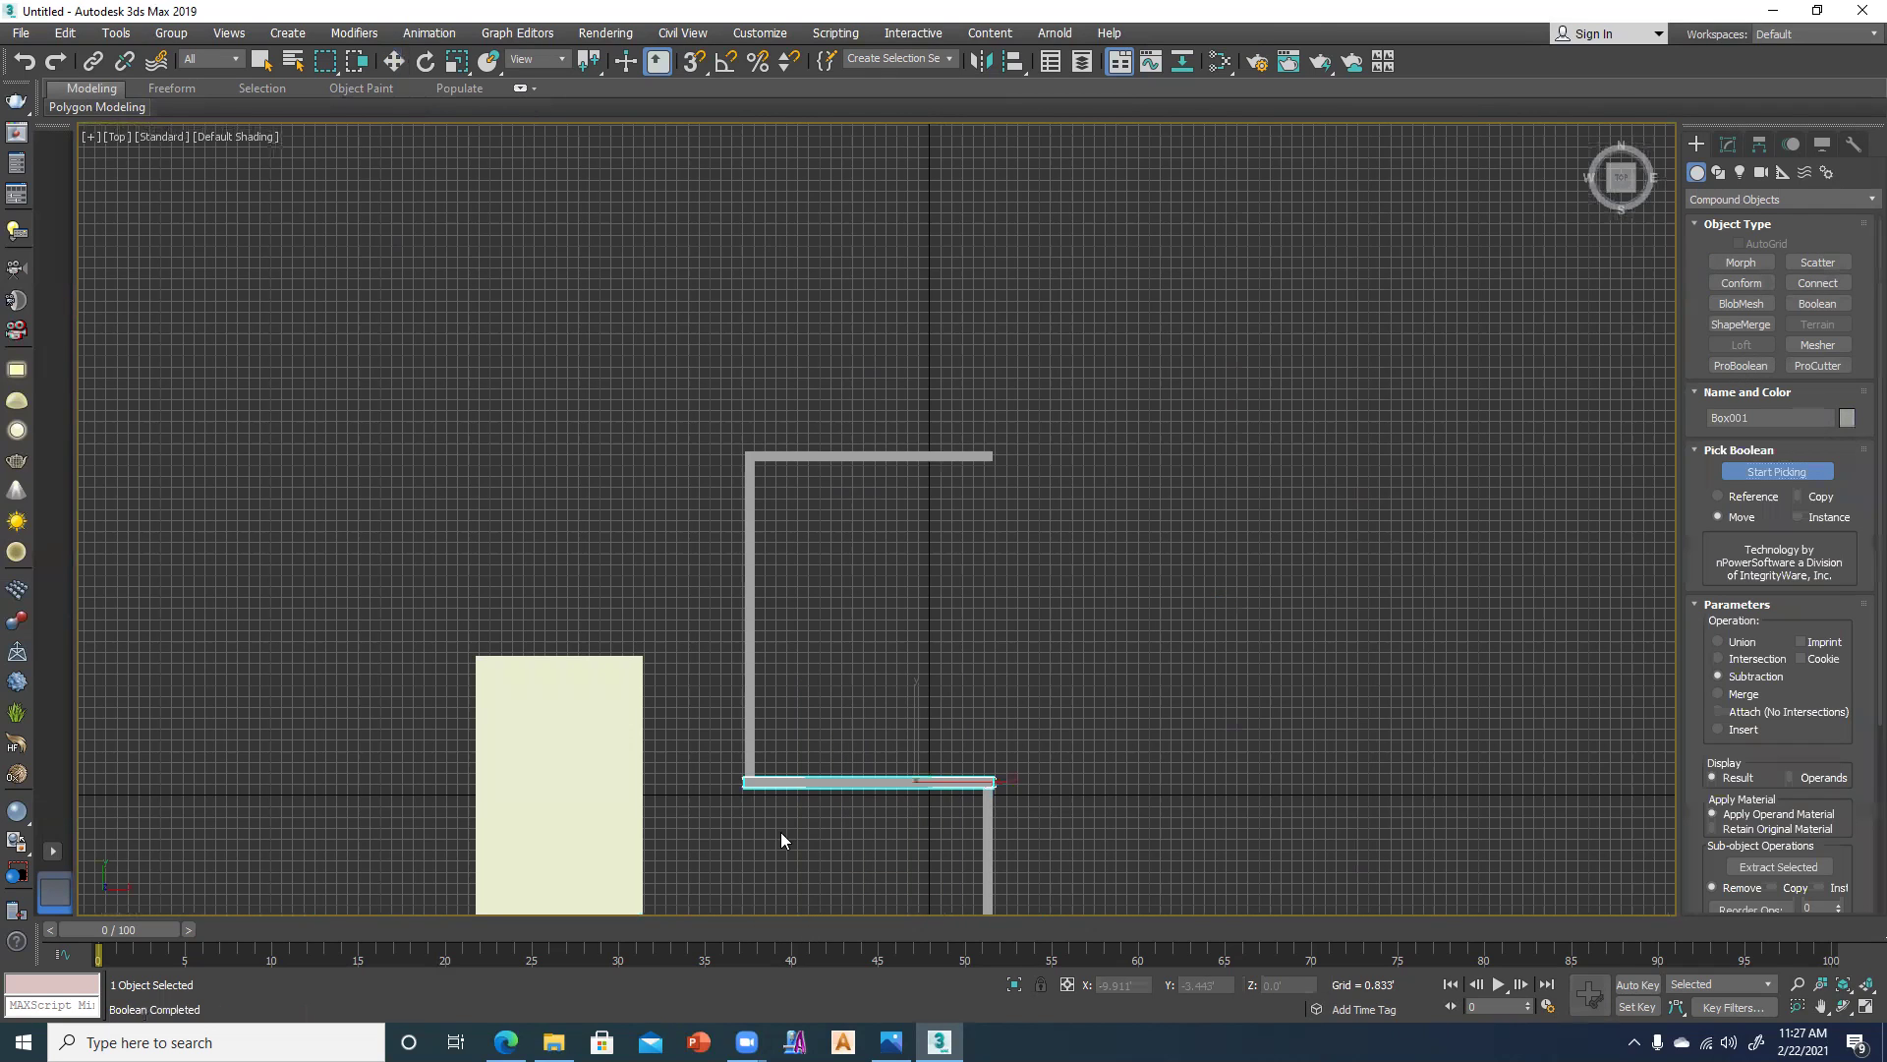
left_click(780, 831)
key("alt+w")
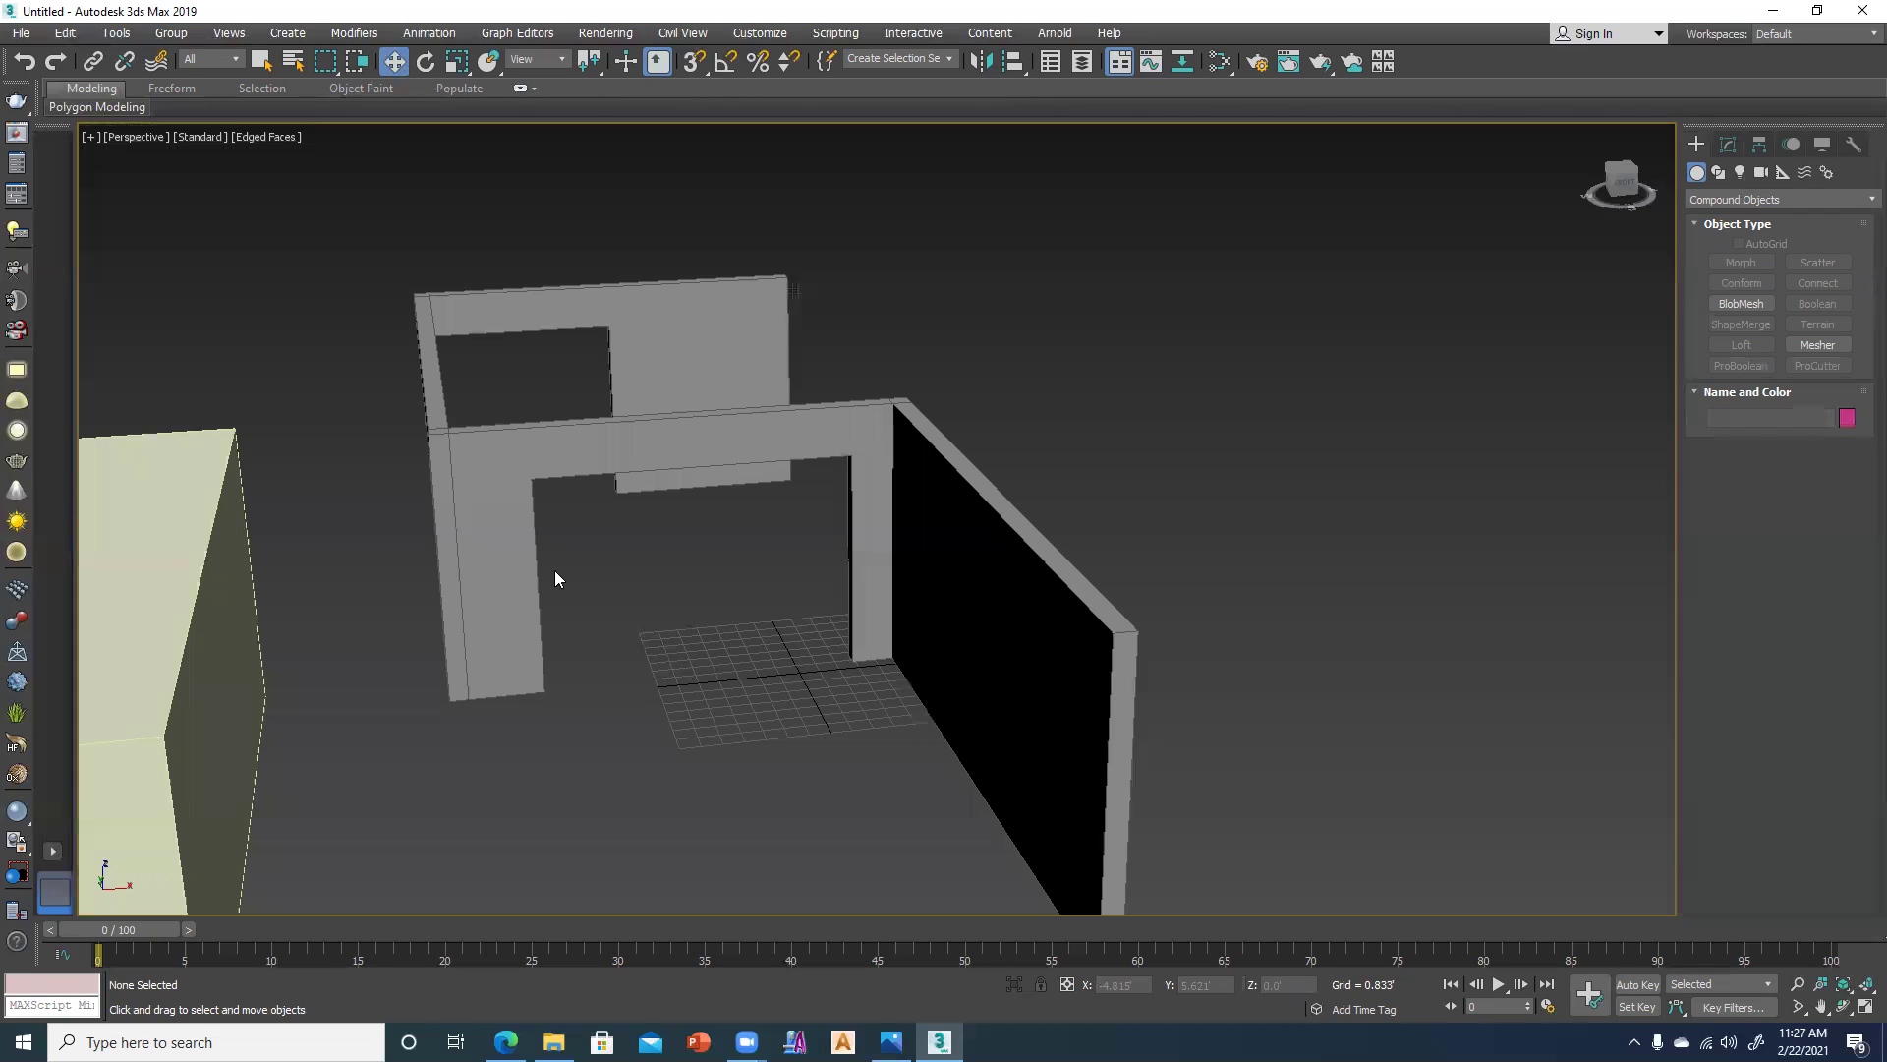
Convert wall Box001 to Editable Poly, then select and clear its left leg's vertices at Vertex level.
left_click(494, 566)
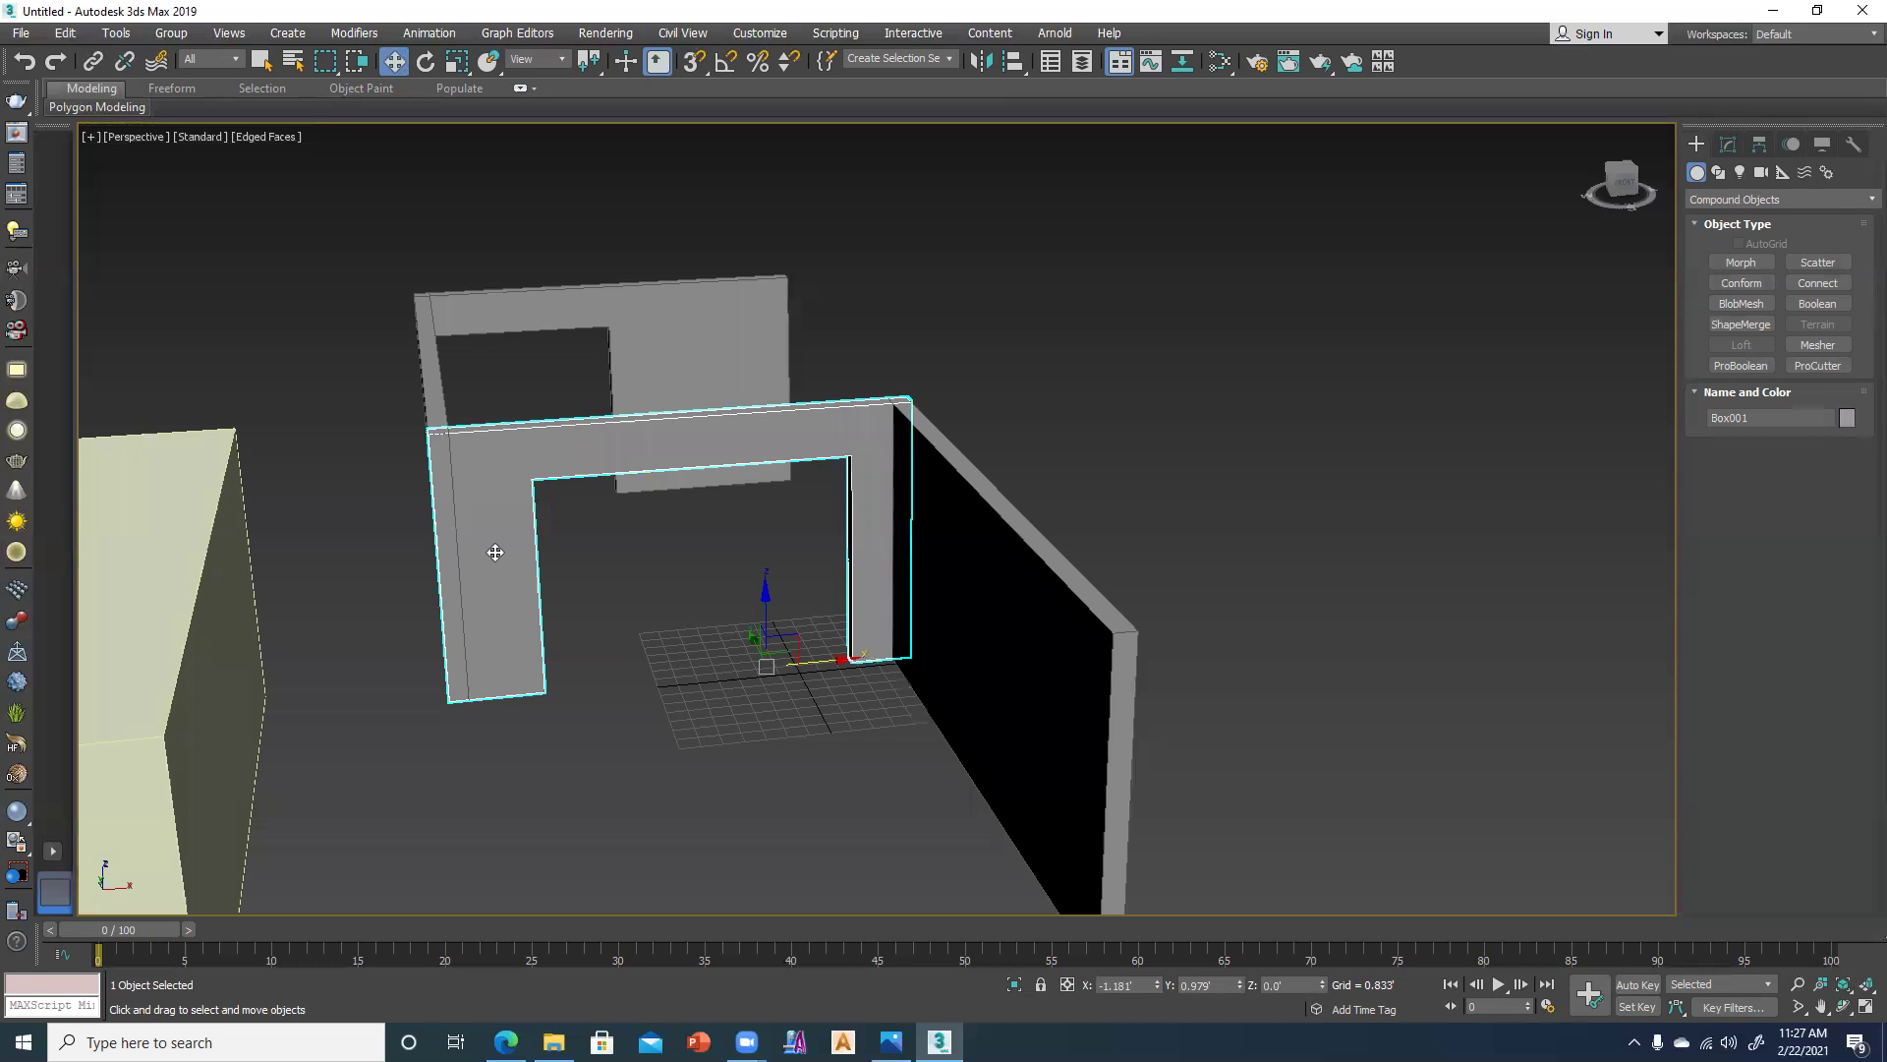
right_click(496, 549)
left_click(768, 763)
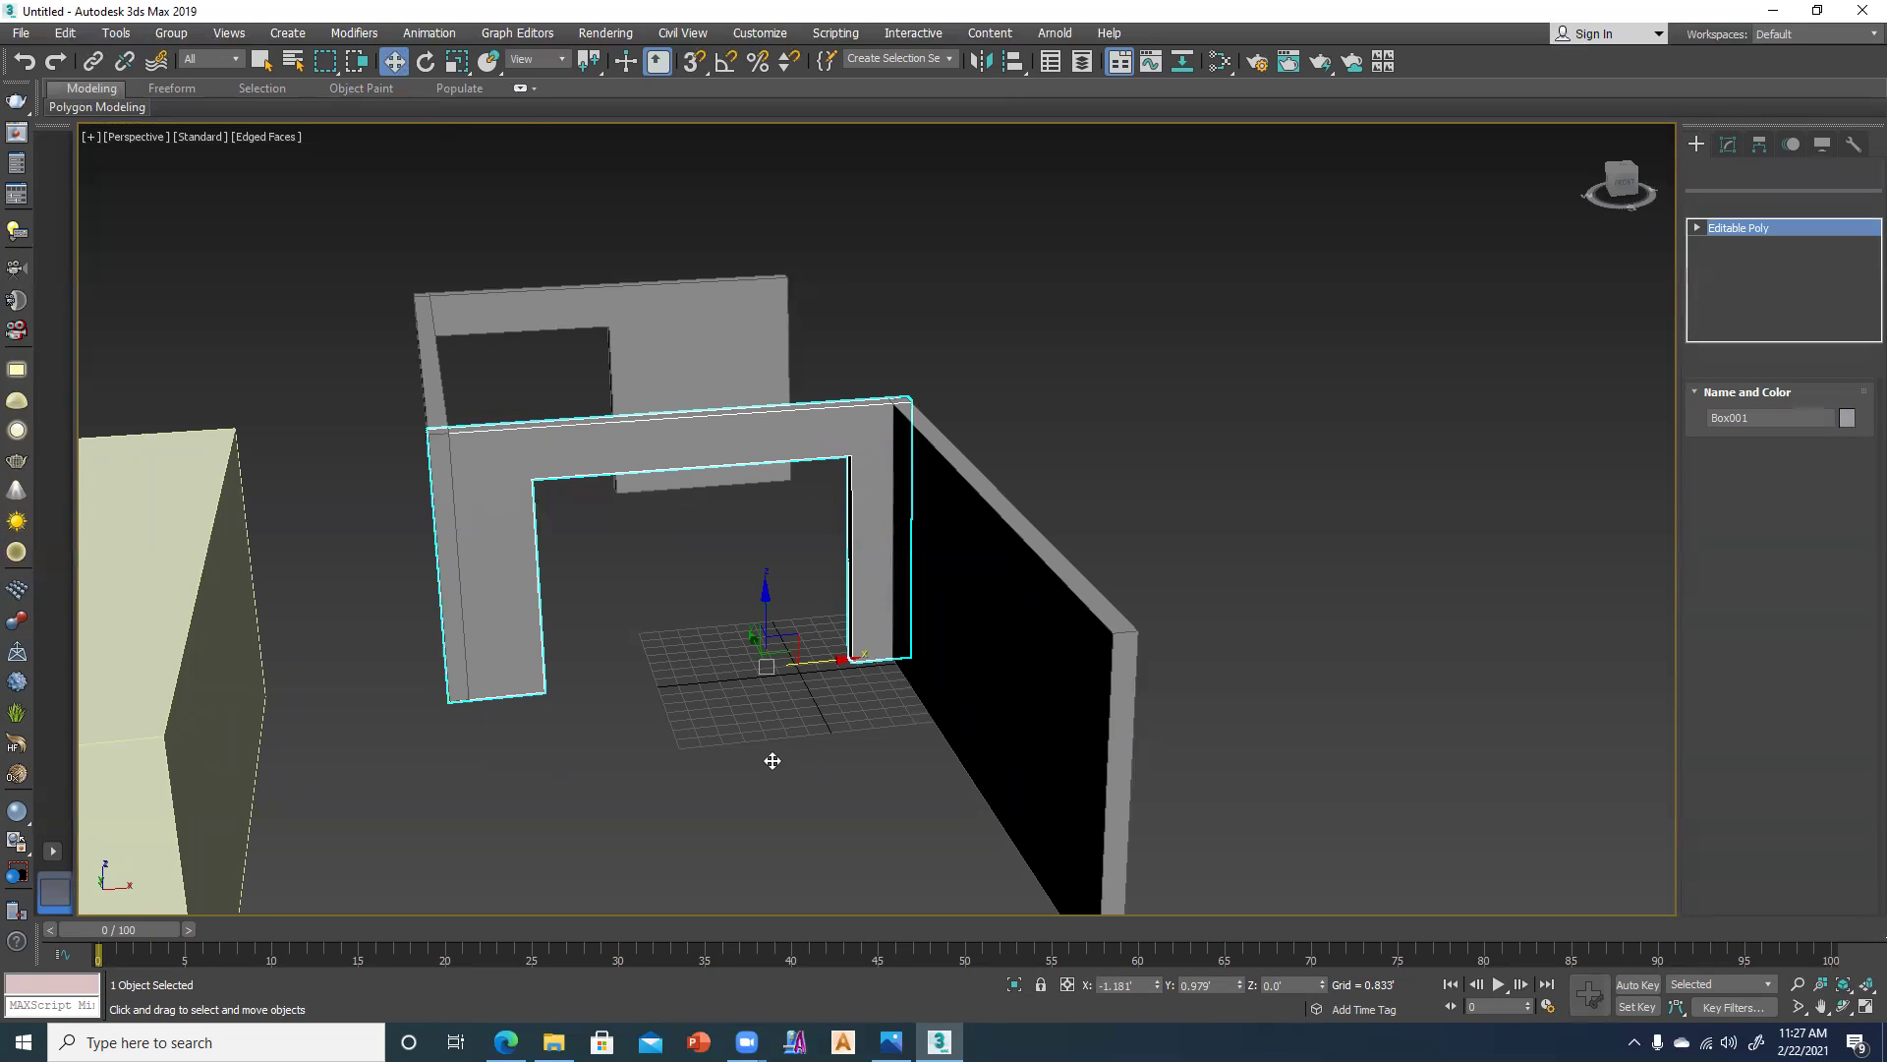
key("1")
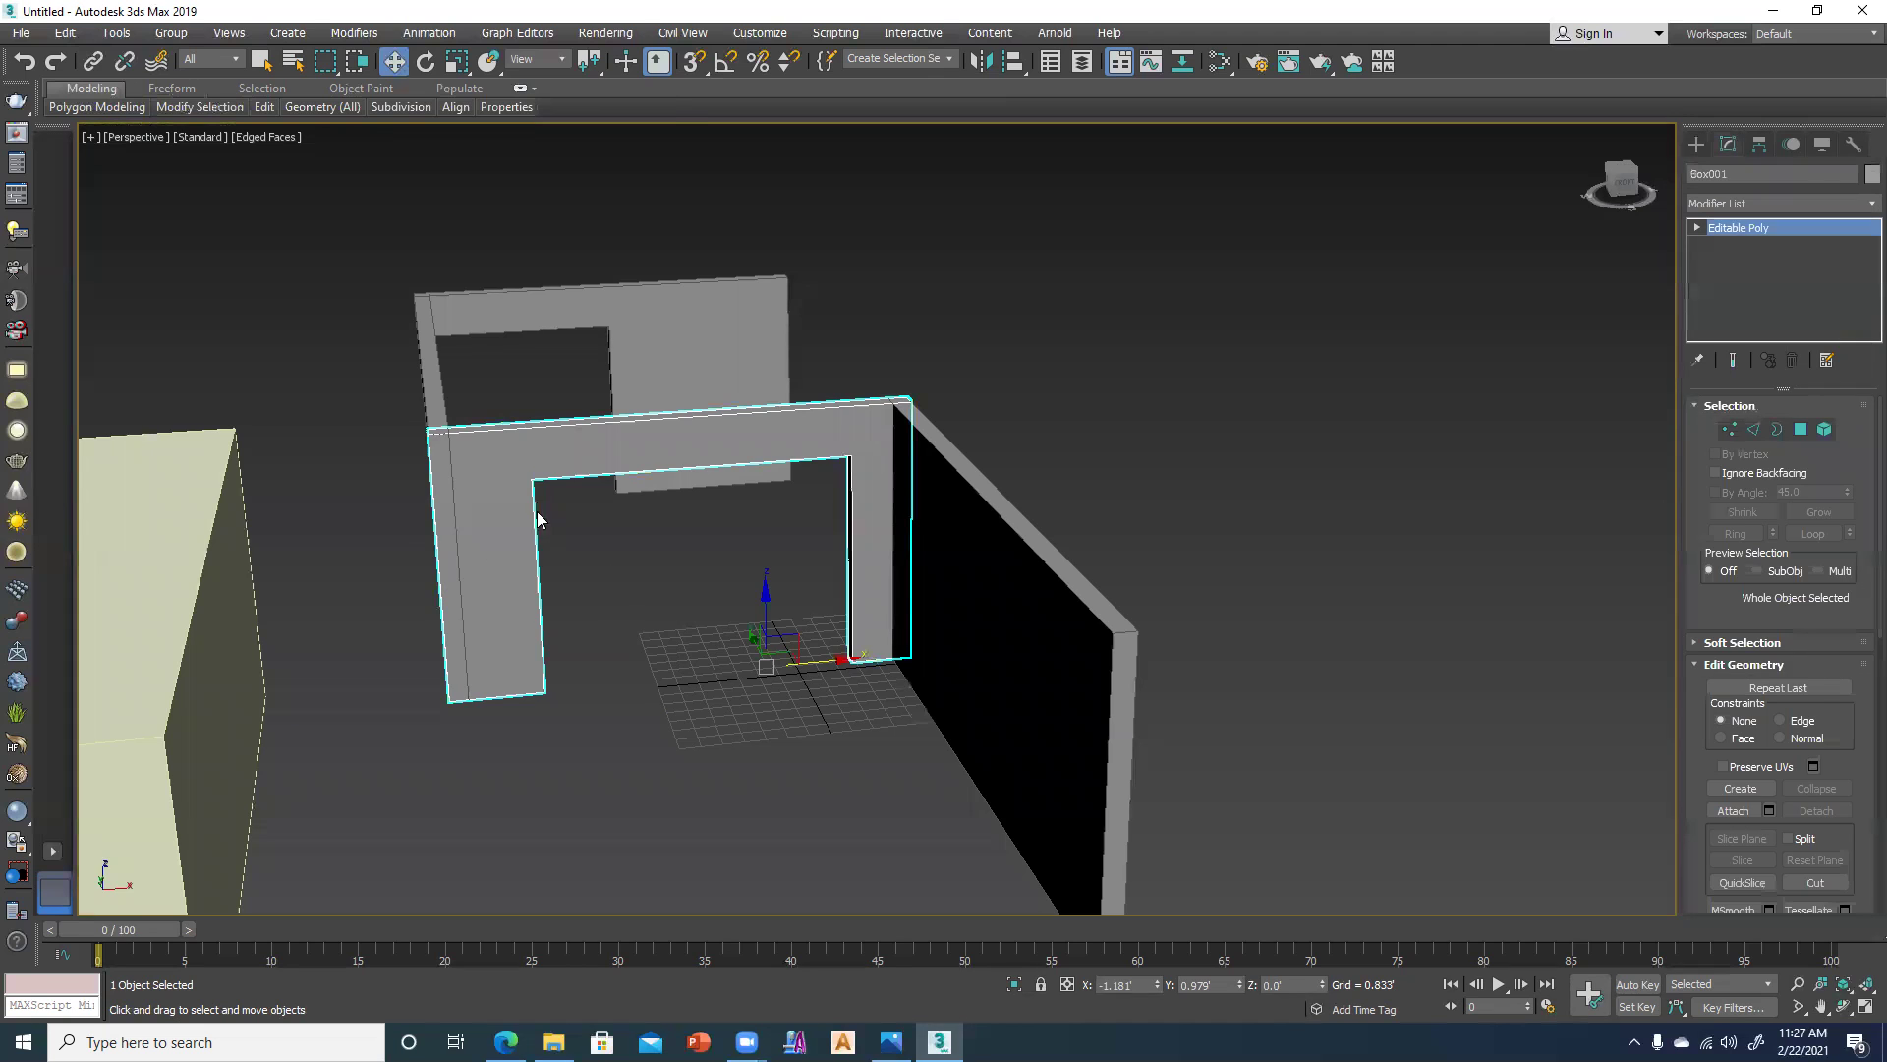
left_click_drag(507, 457, 586, 763)
key("alt+w")
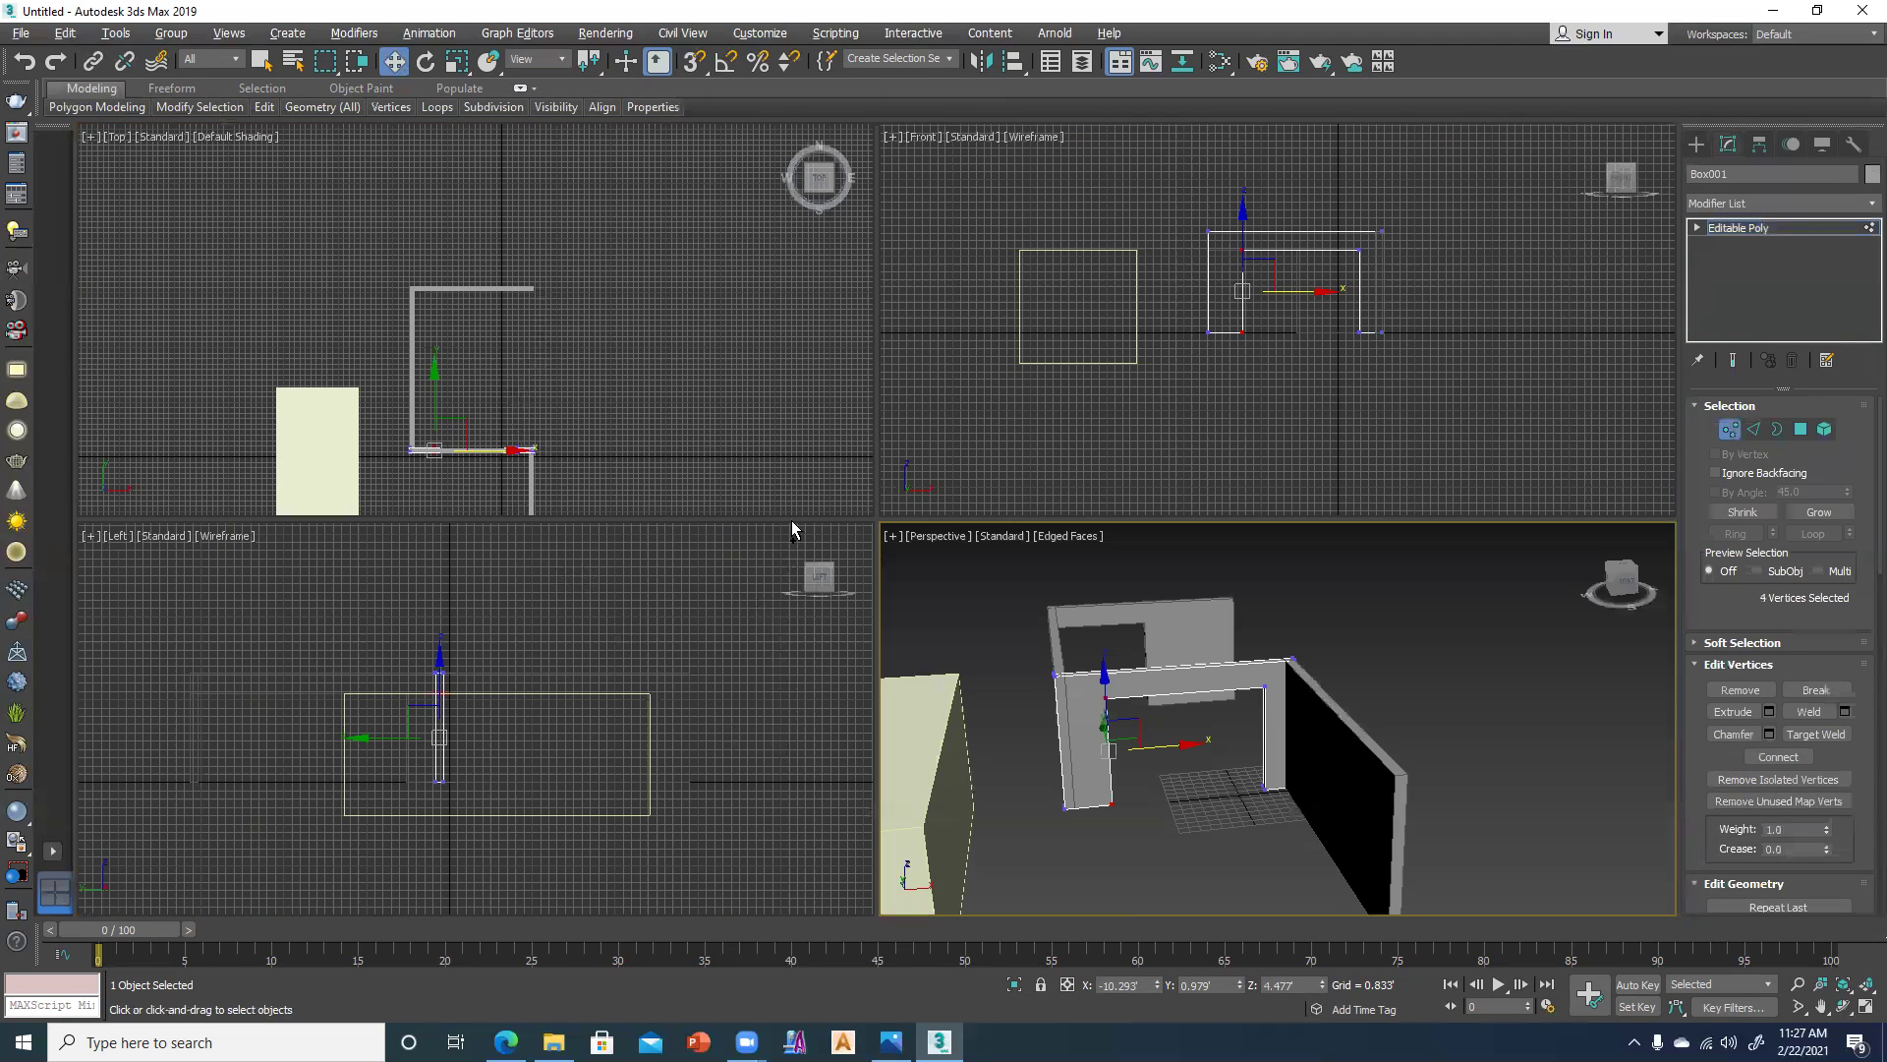
key("alt+w")
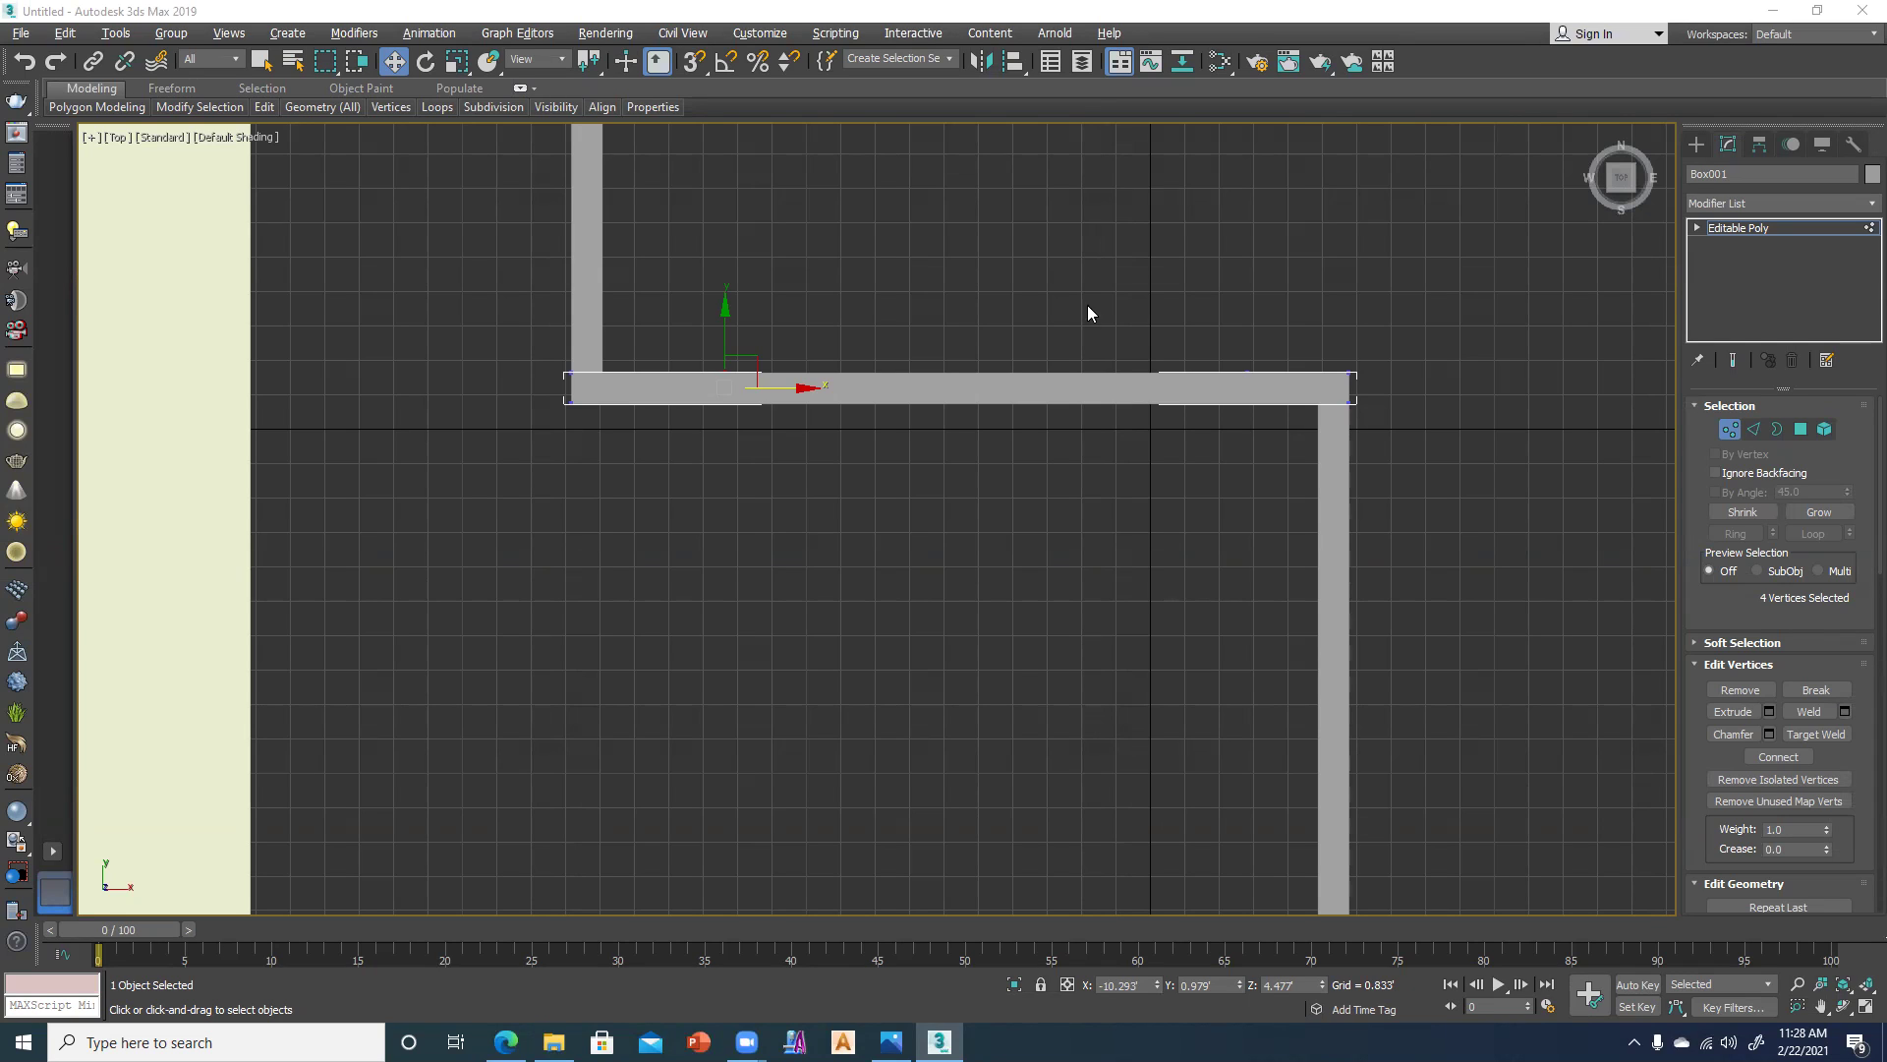
left_click(868, 567)
key("alt+w")
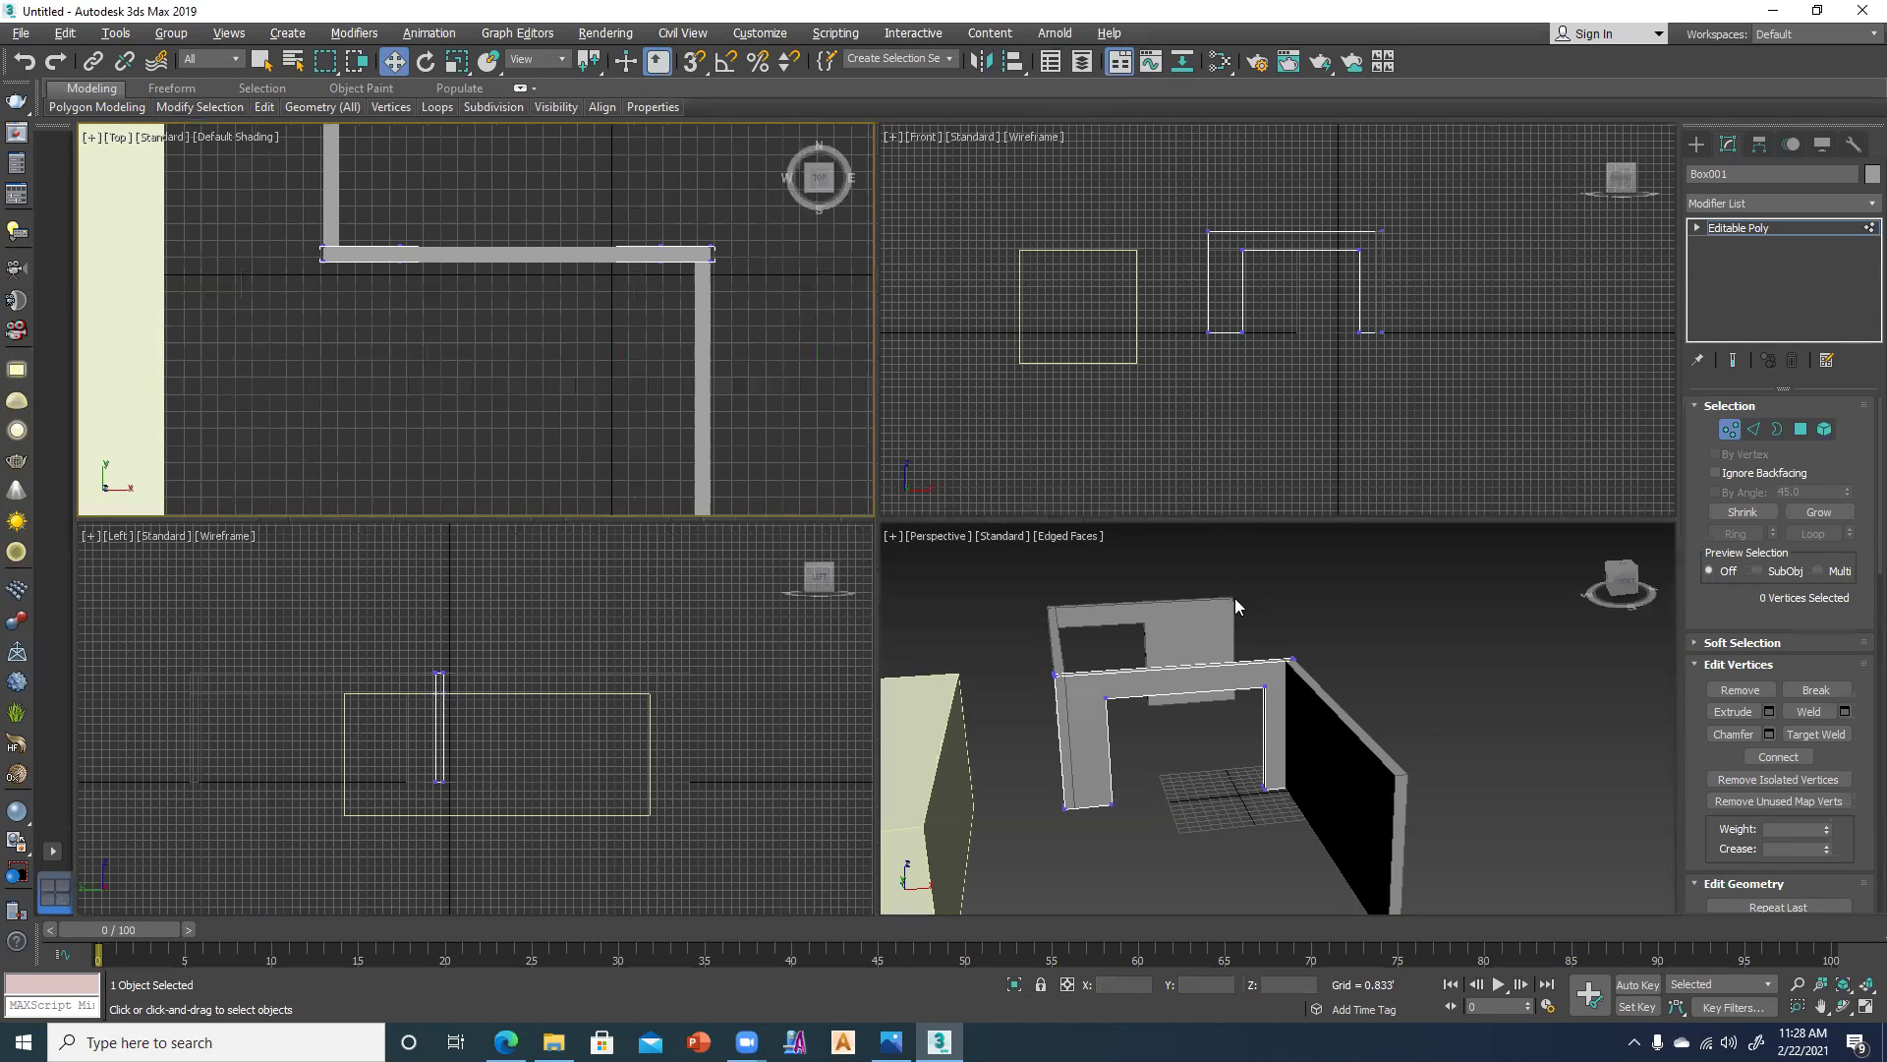
Draw a large new box, Box008, to the right of the walls.
key("alt+w")
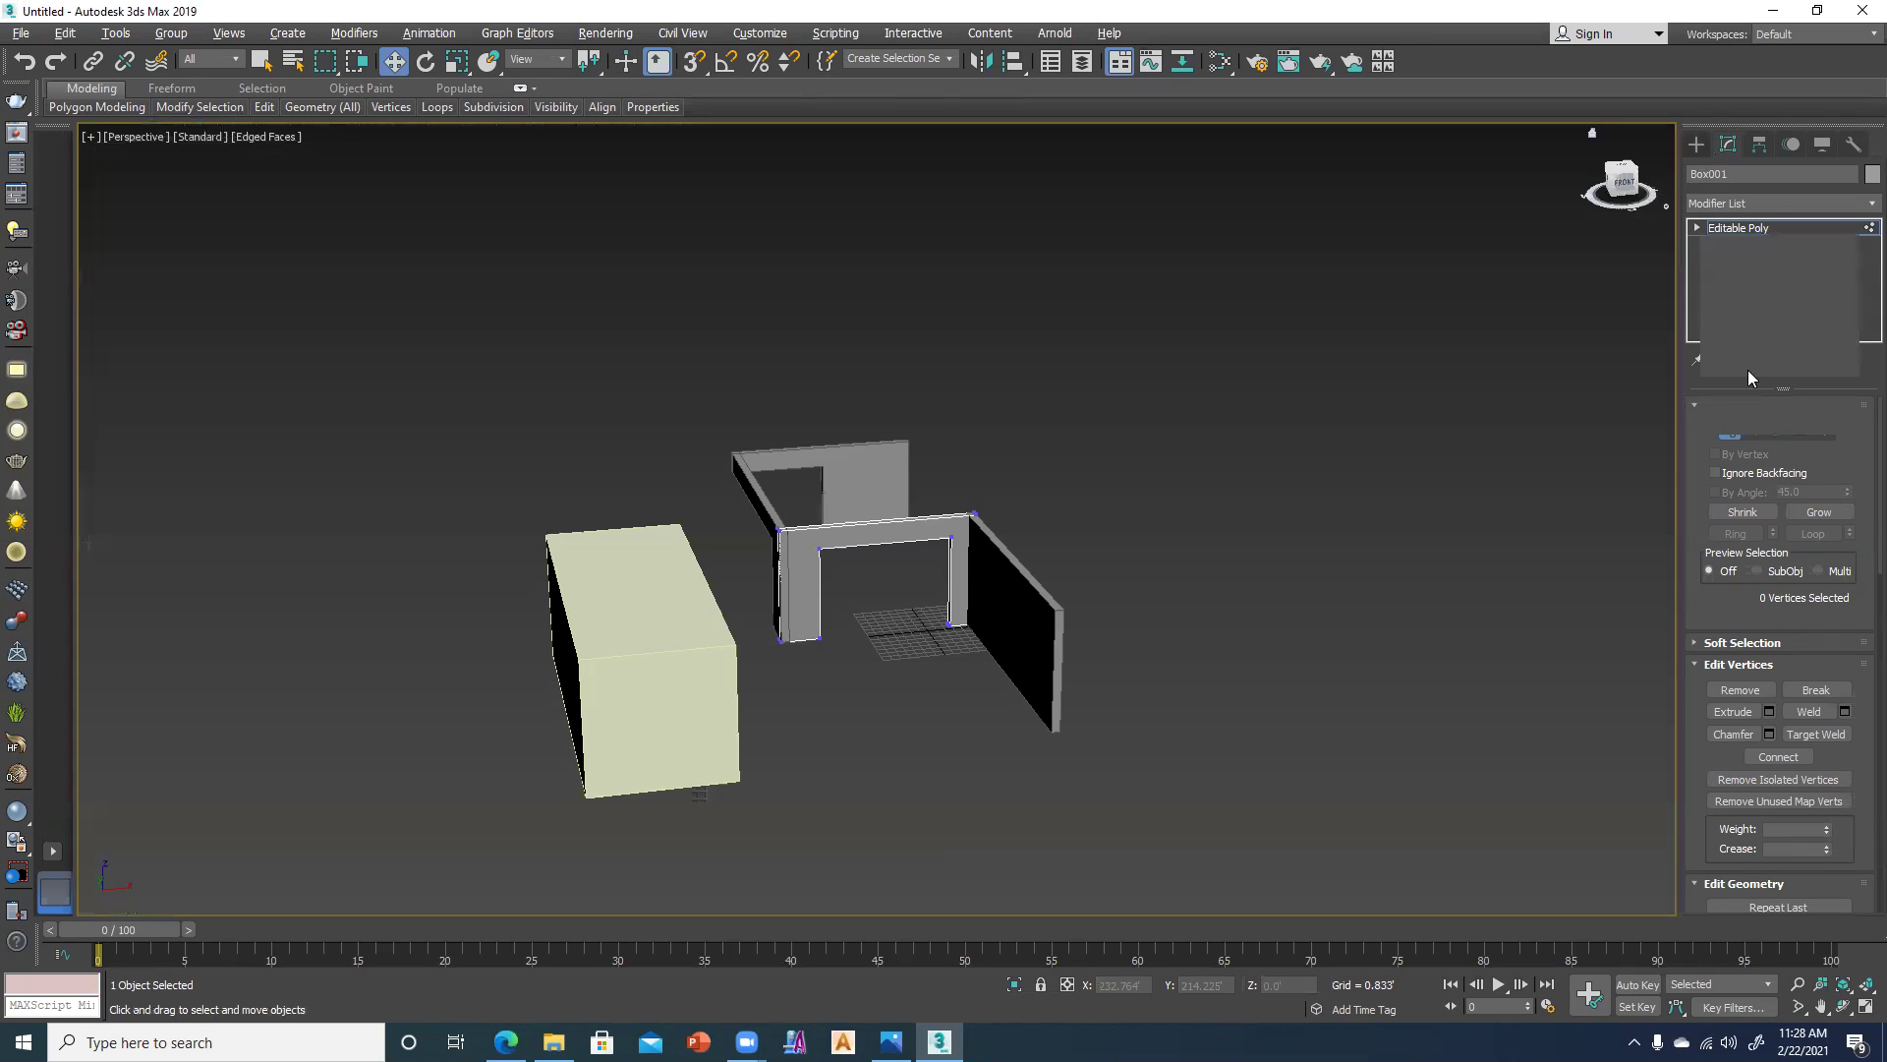
left_click(1696, 144)
left_click(1730, 199)
left_click(1741, 263)
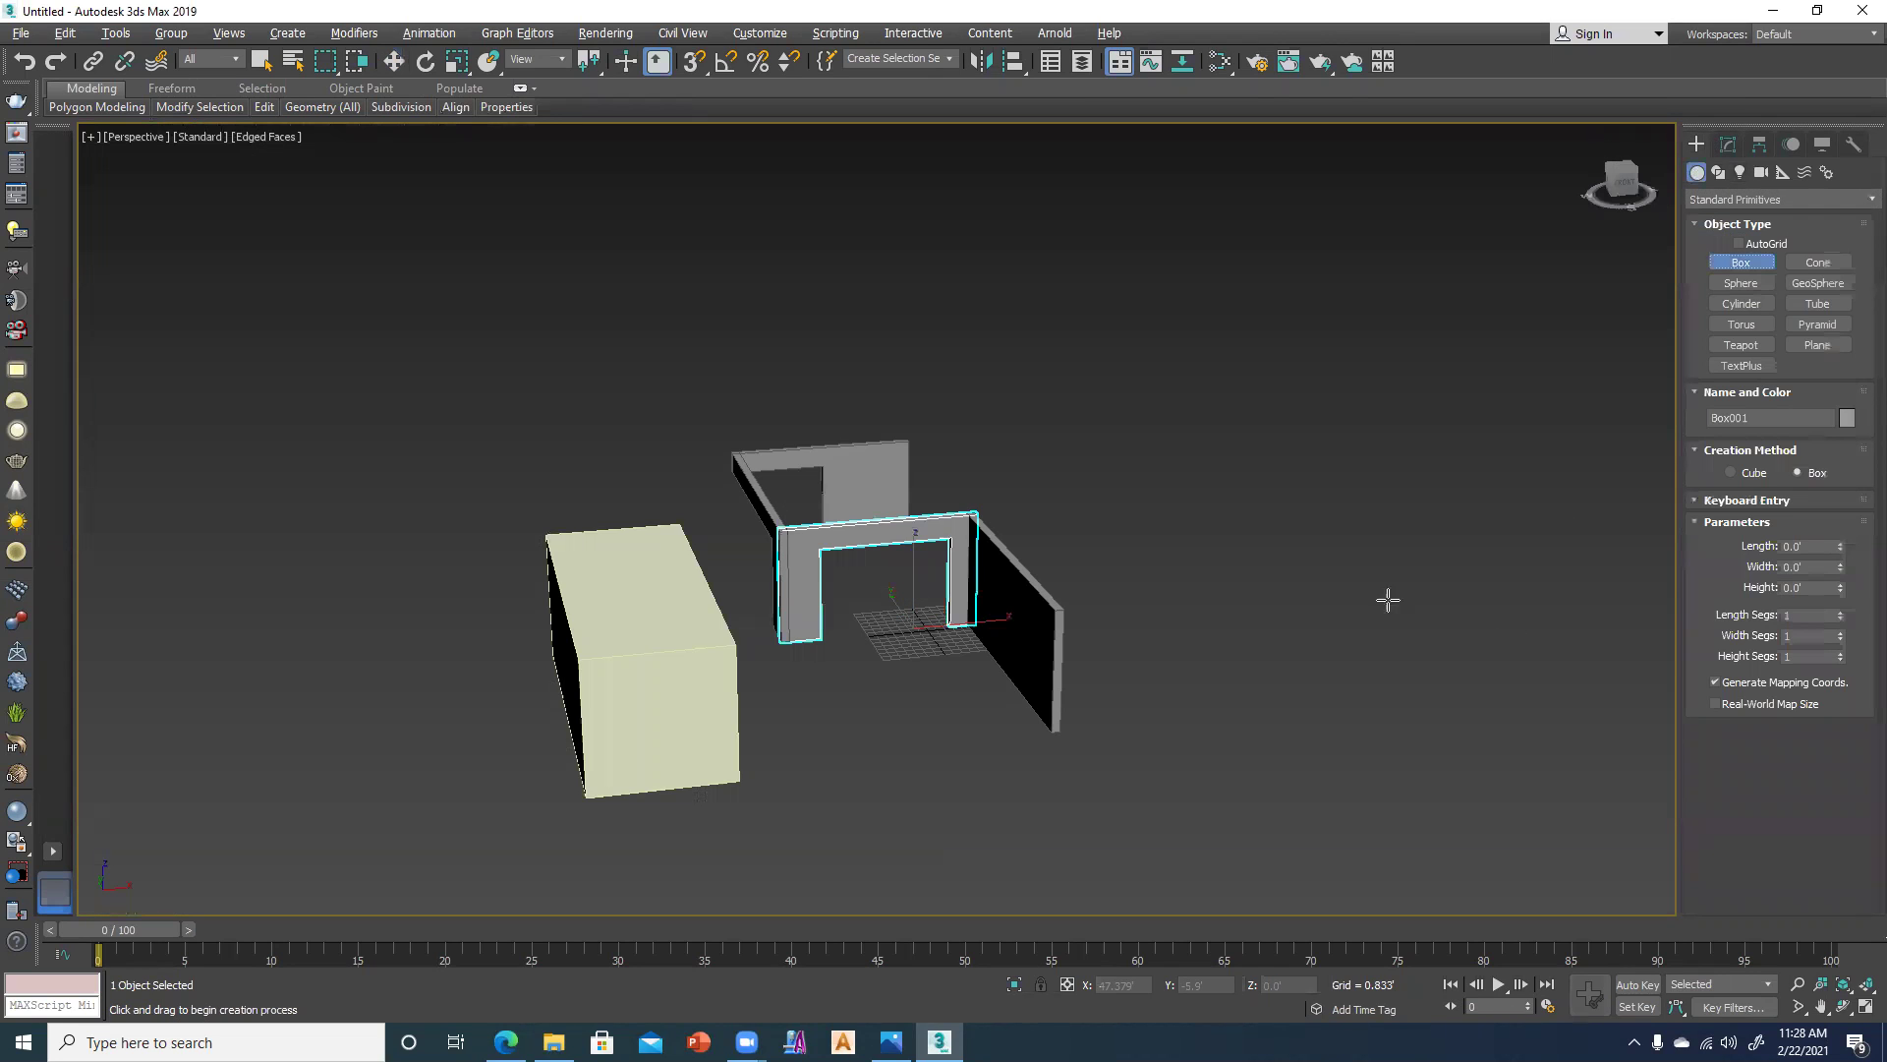
left_click_drag(1392, 704, 1396, 594)
left_click(1412, 578)
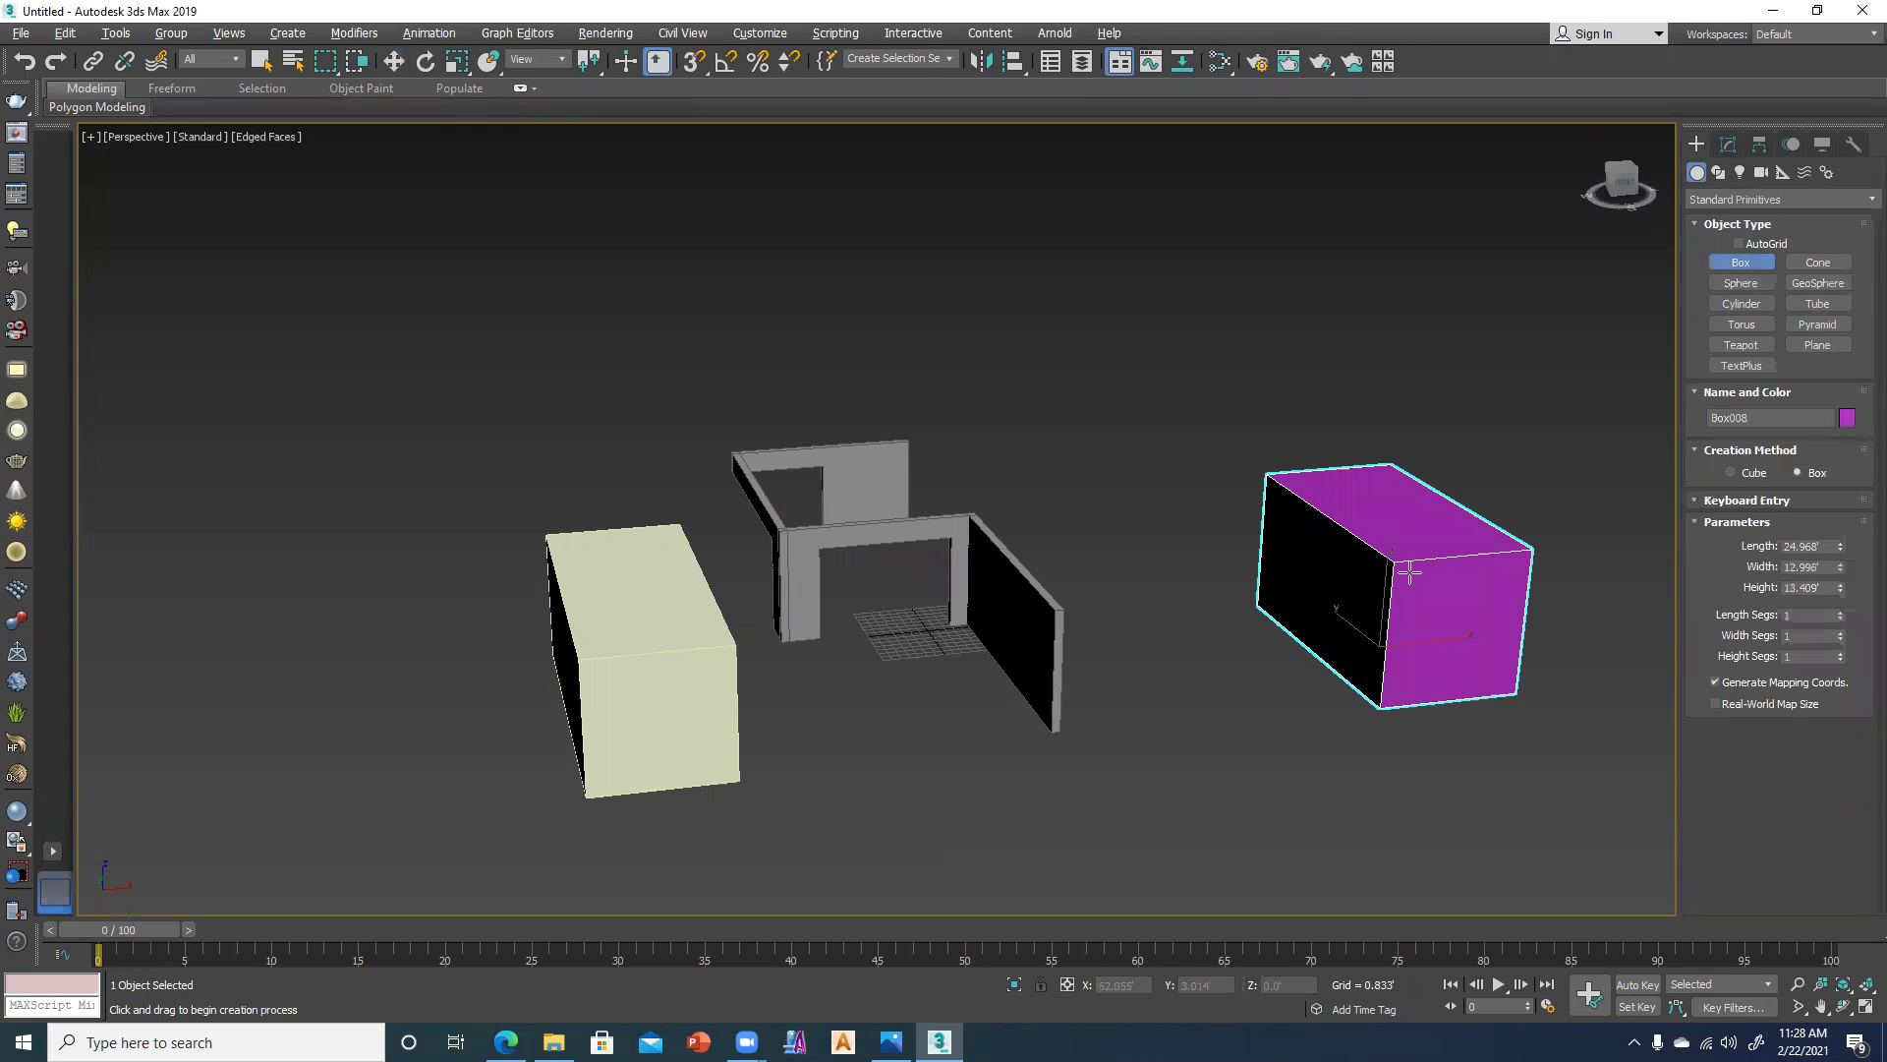
key("w")
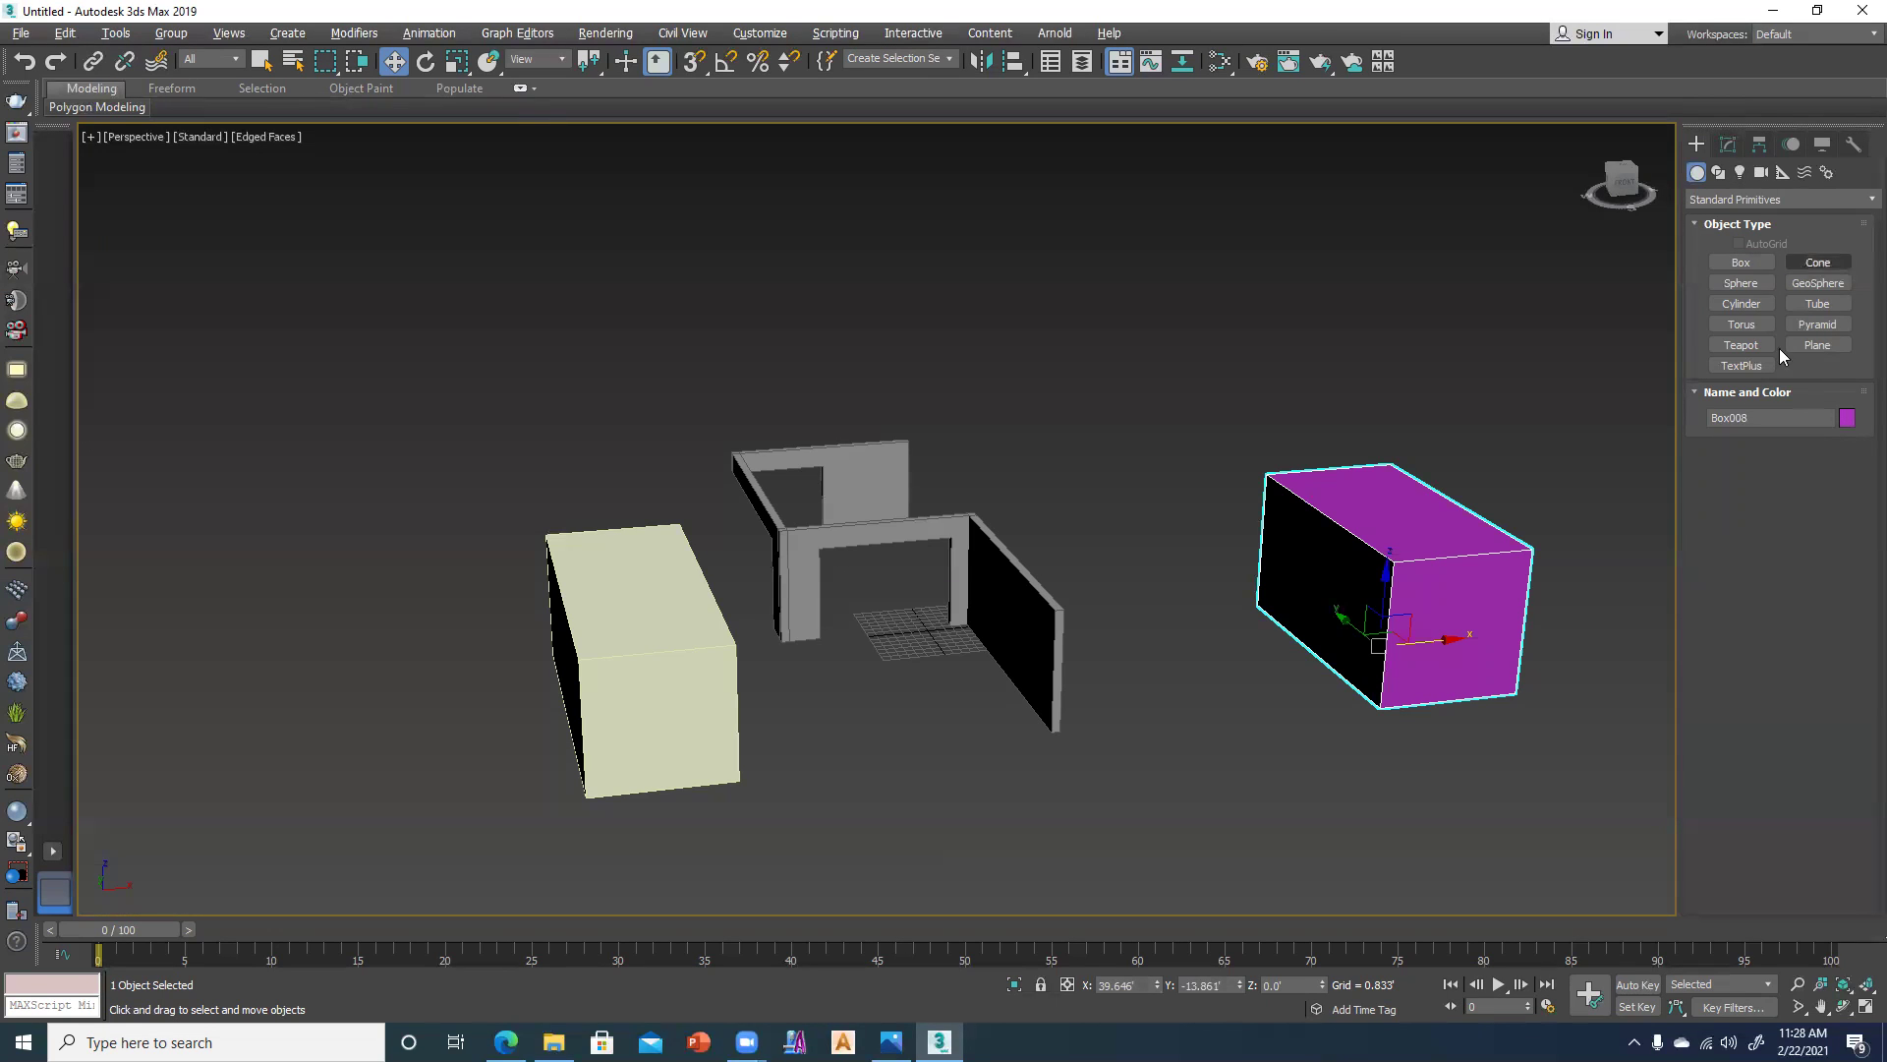
Draw a smaller box Box009, about 9.2' high, and push it into Box008's lower front corner.
left_click(1738, 263)
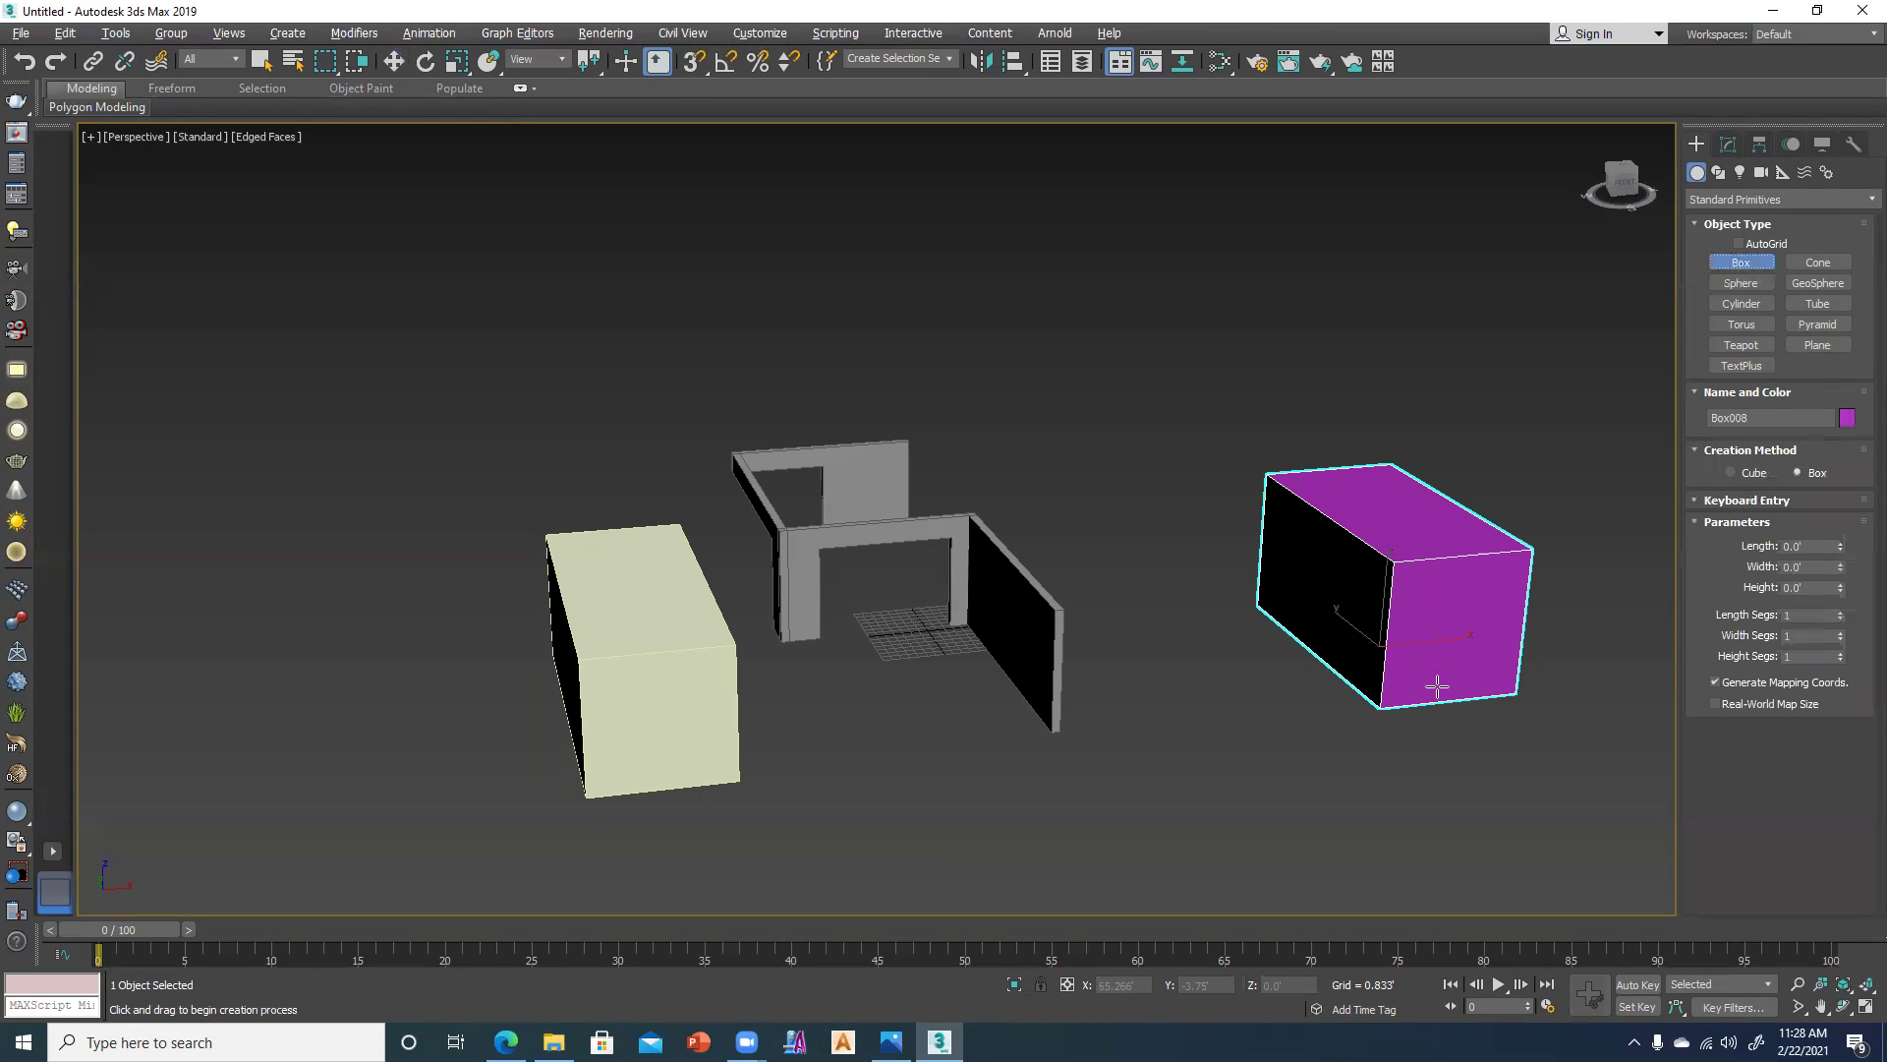
left_click_drag(1344, 737, 1331, 747)
left_click_drag(1400, 820, 1482, 765)
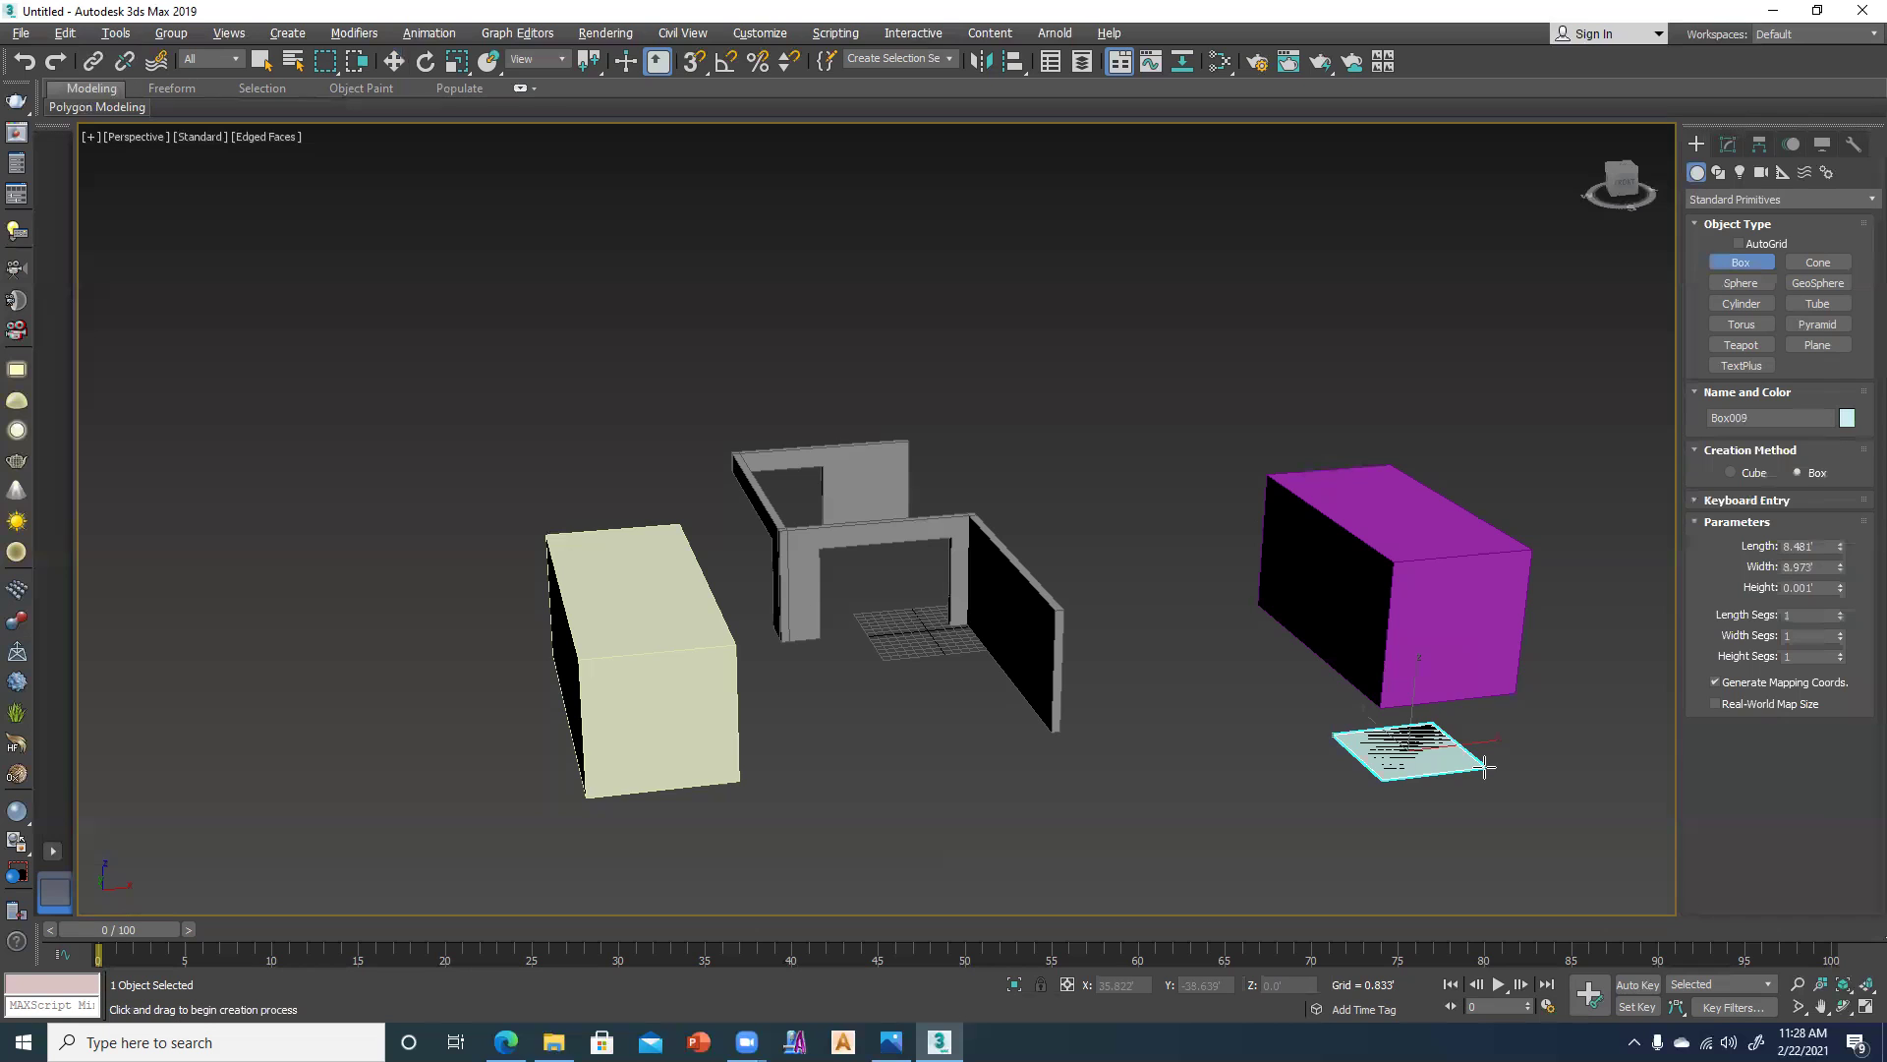
left_click(1484, 656)
key("w")
mouse_move(1193, 640)
middle_mouse_down("alt")
mouse_move(1272, 739)
mouse_move(1331, 672)
middle_mouse_up("alt")
left_click_drag(1331, 672, 1219, 619)
mouse_move(1224, 622)
middle_mouse_down("alt")
mouse_move(1284, 652)
mouse_move(1415, 609)
middle_mouse_up("alt")
left_click(1415, 609)
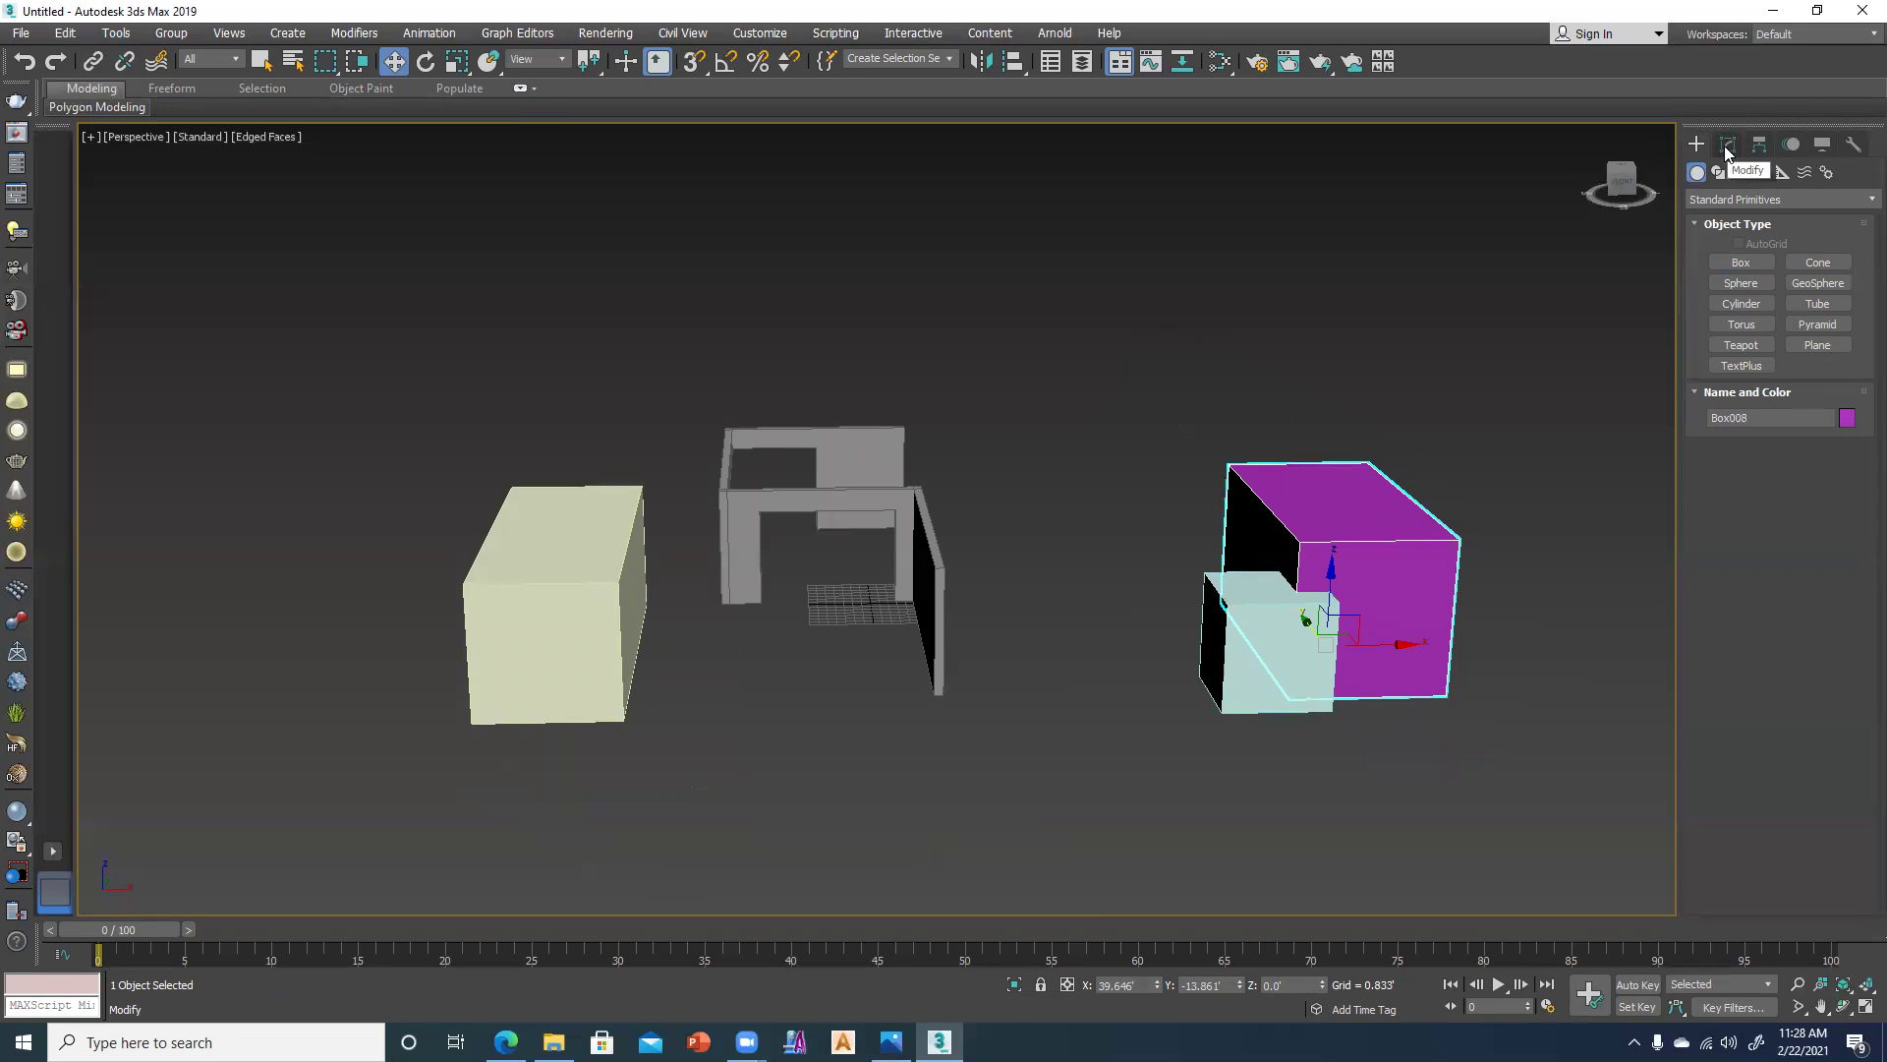
Make the magenta box a Compound Objects Boolean with small Box009 as an operand.
left_click(1722, 198)
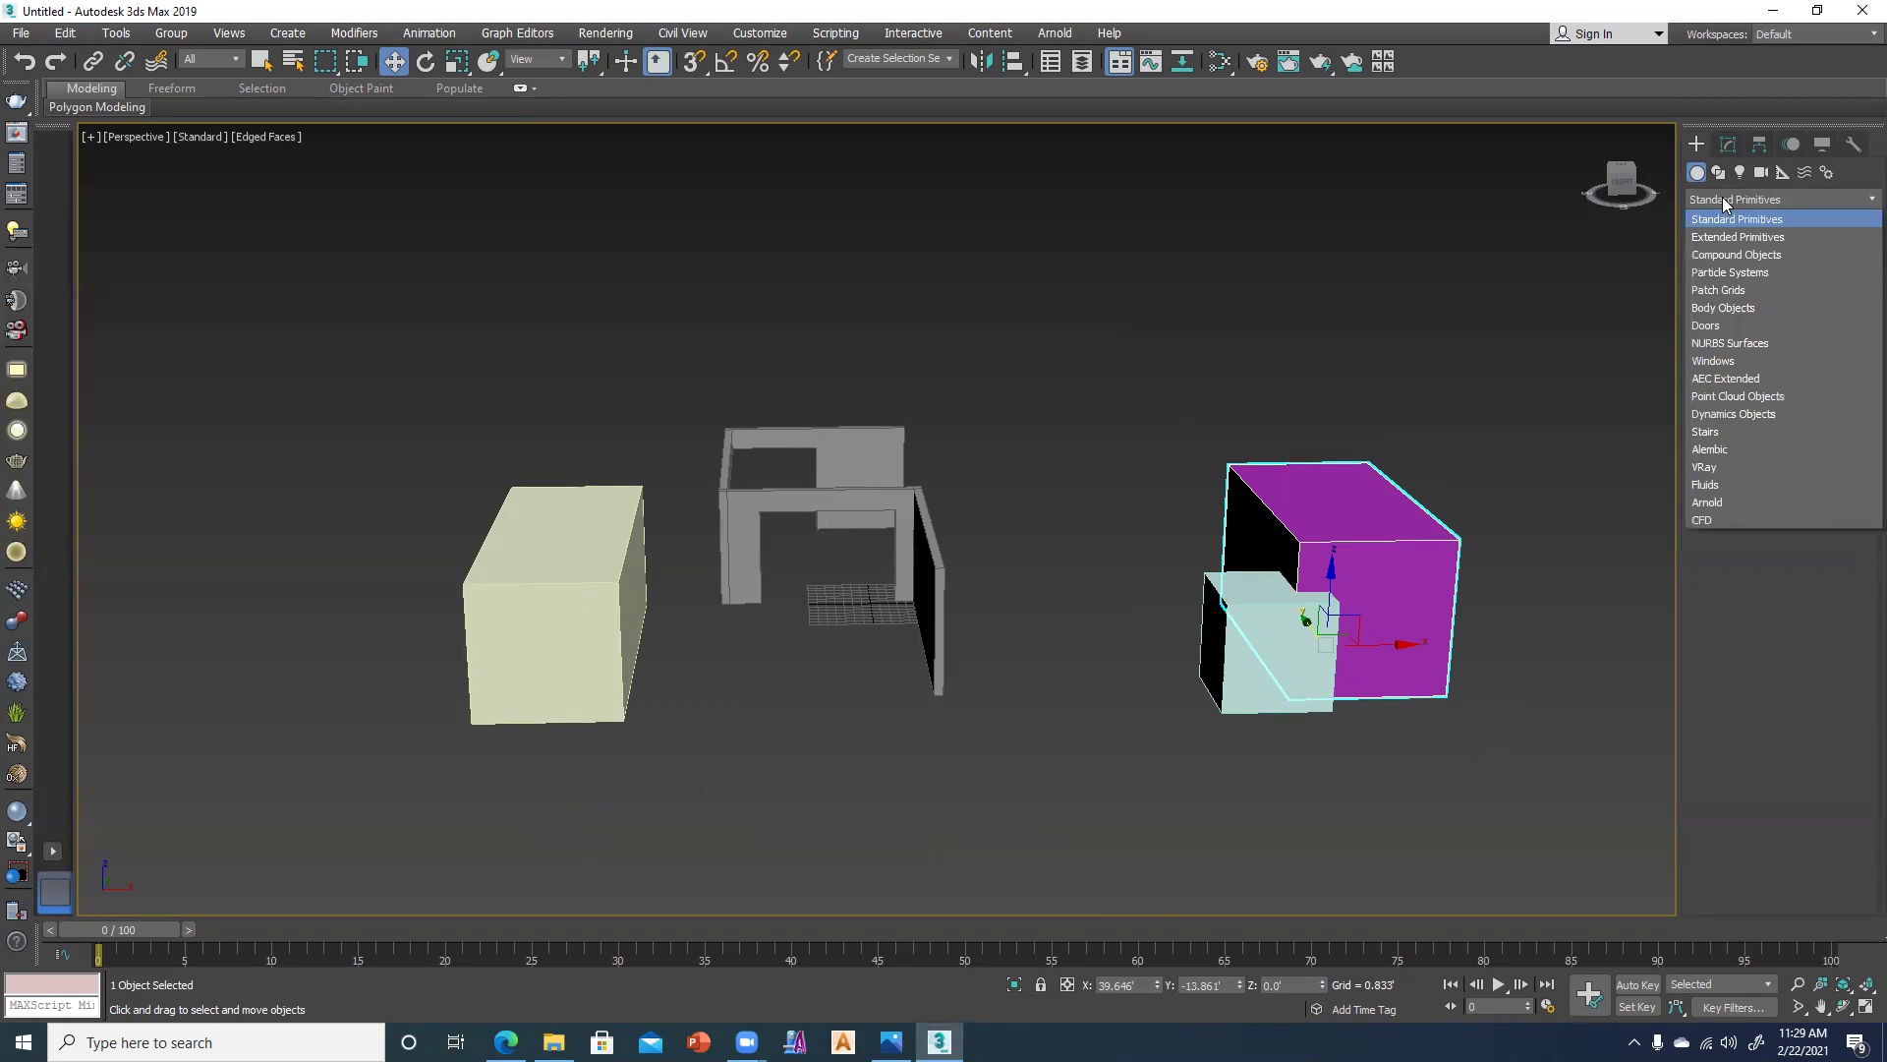
left_click(1712, 257)
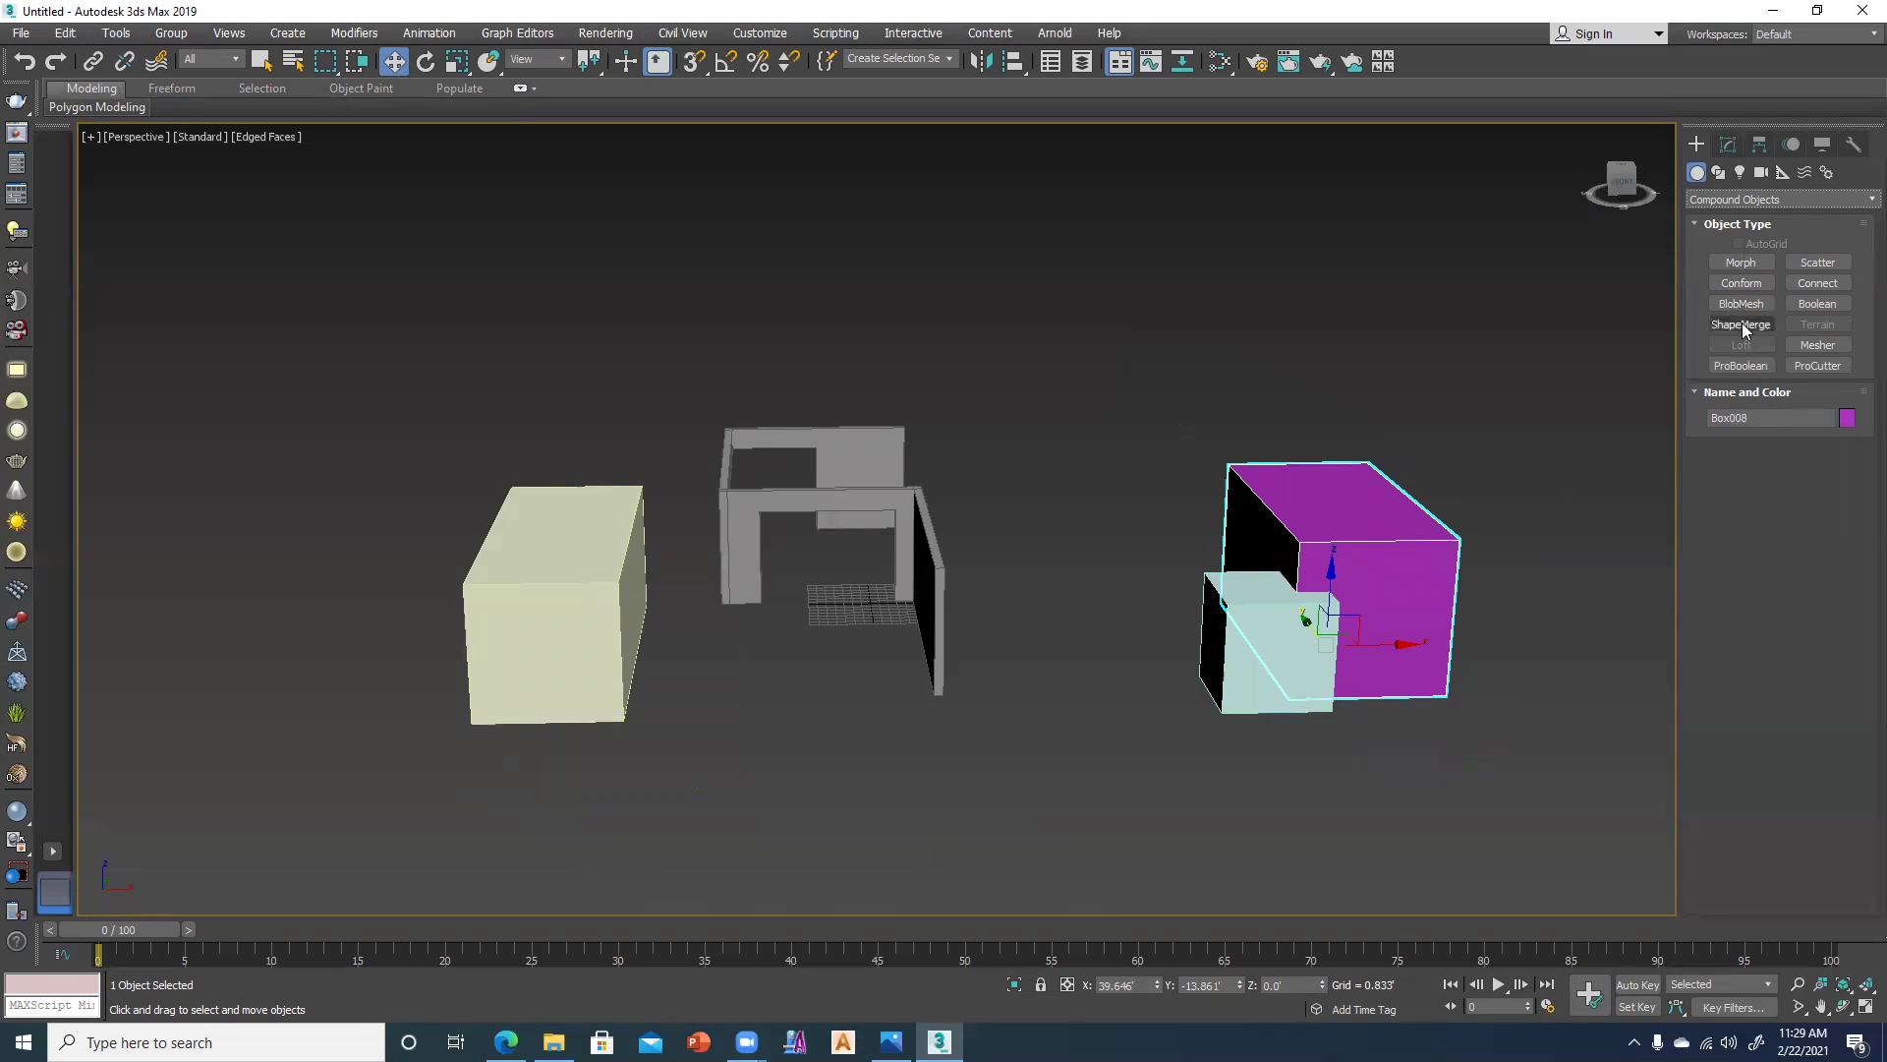
left_click(1815, 303)
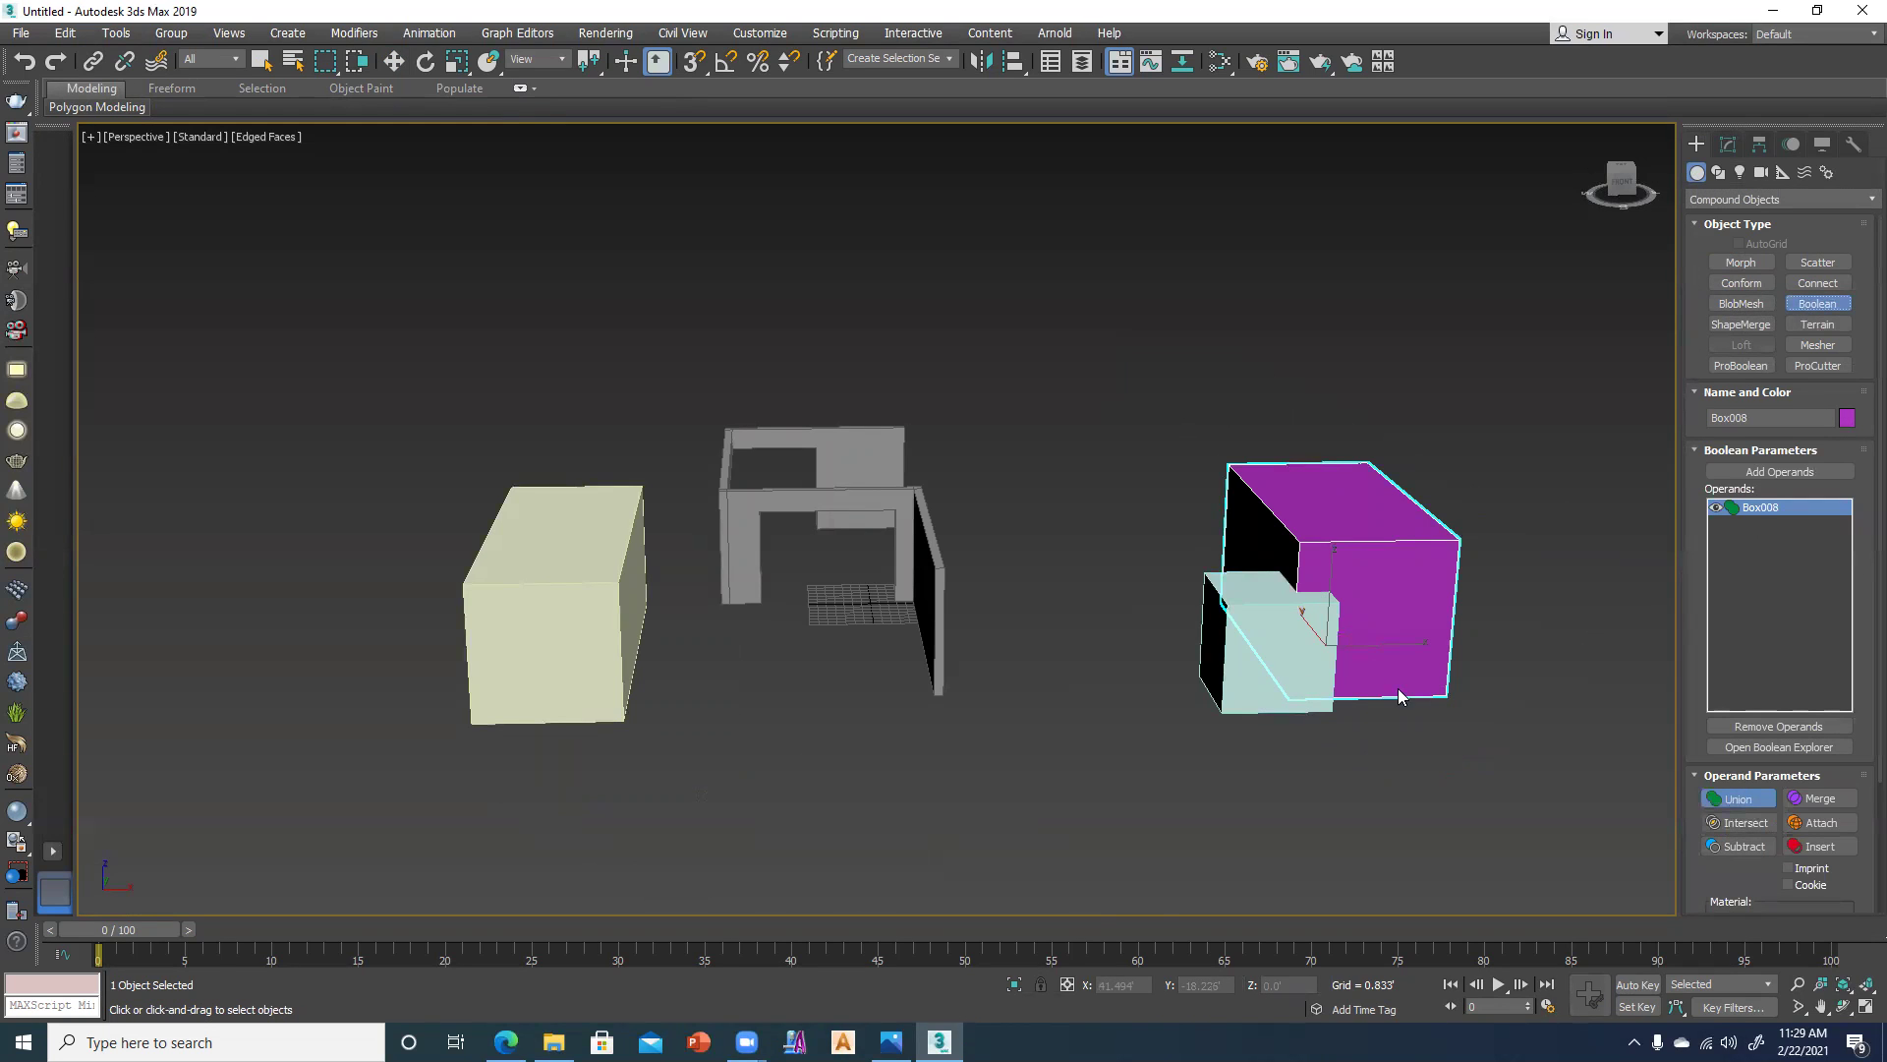
left_click(1779, 472)
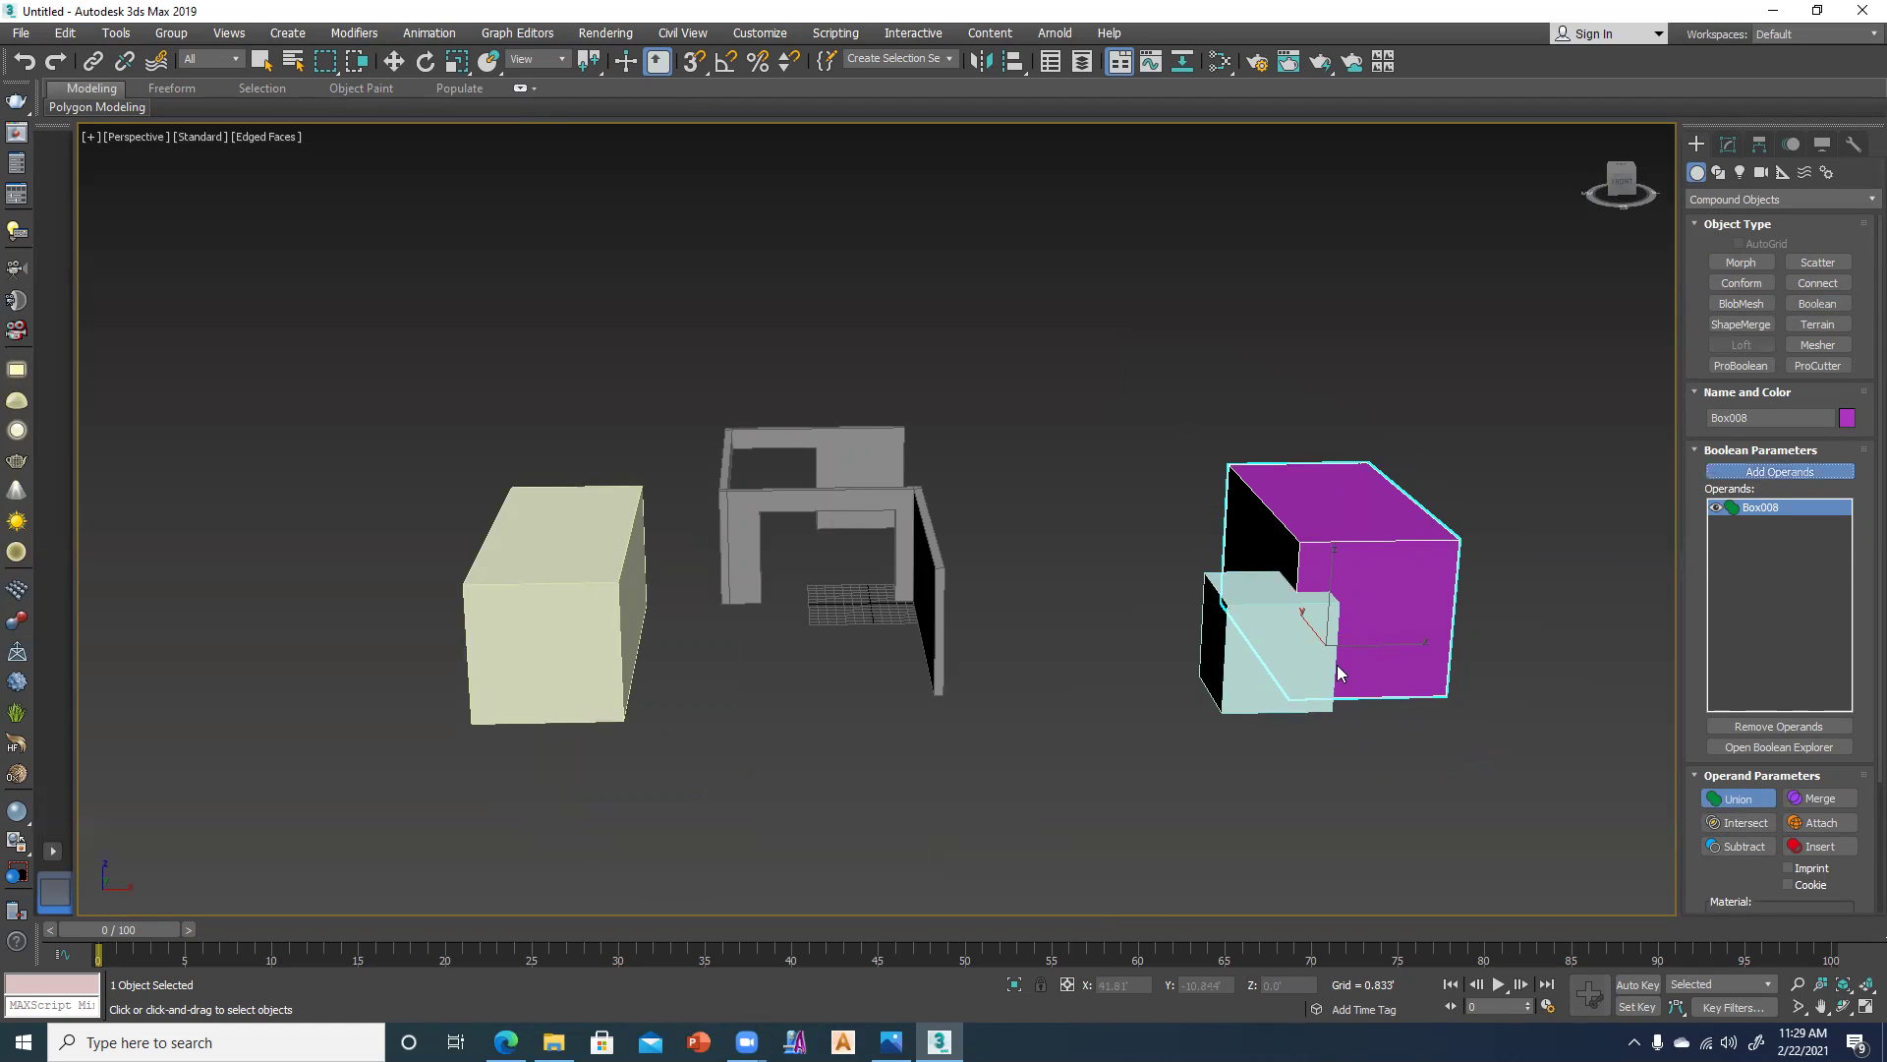
left_click(1236, 694)
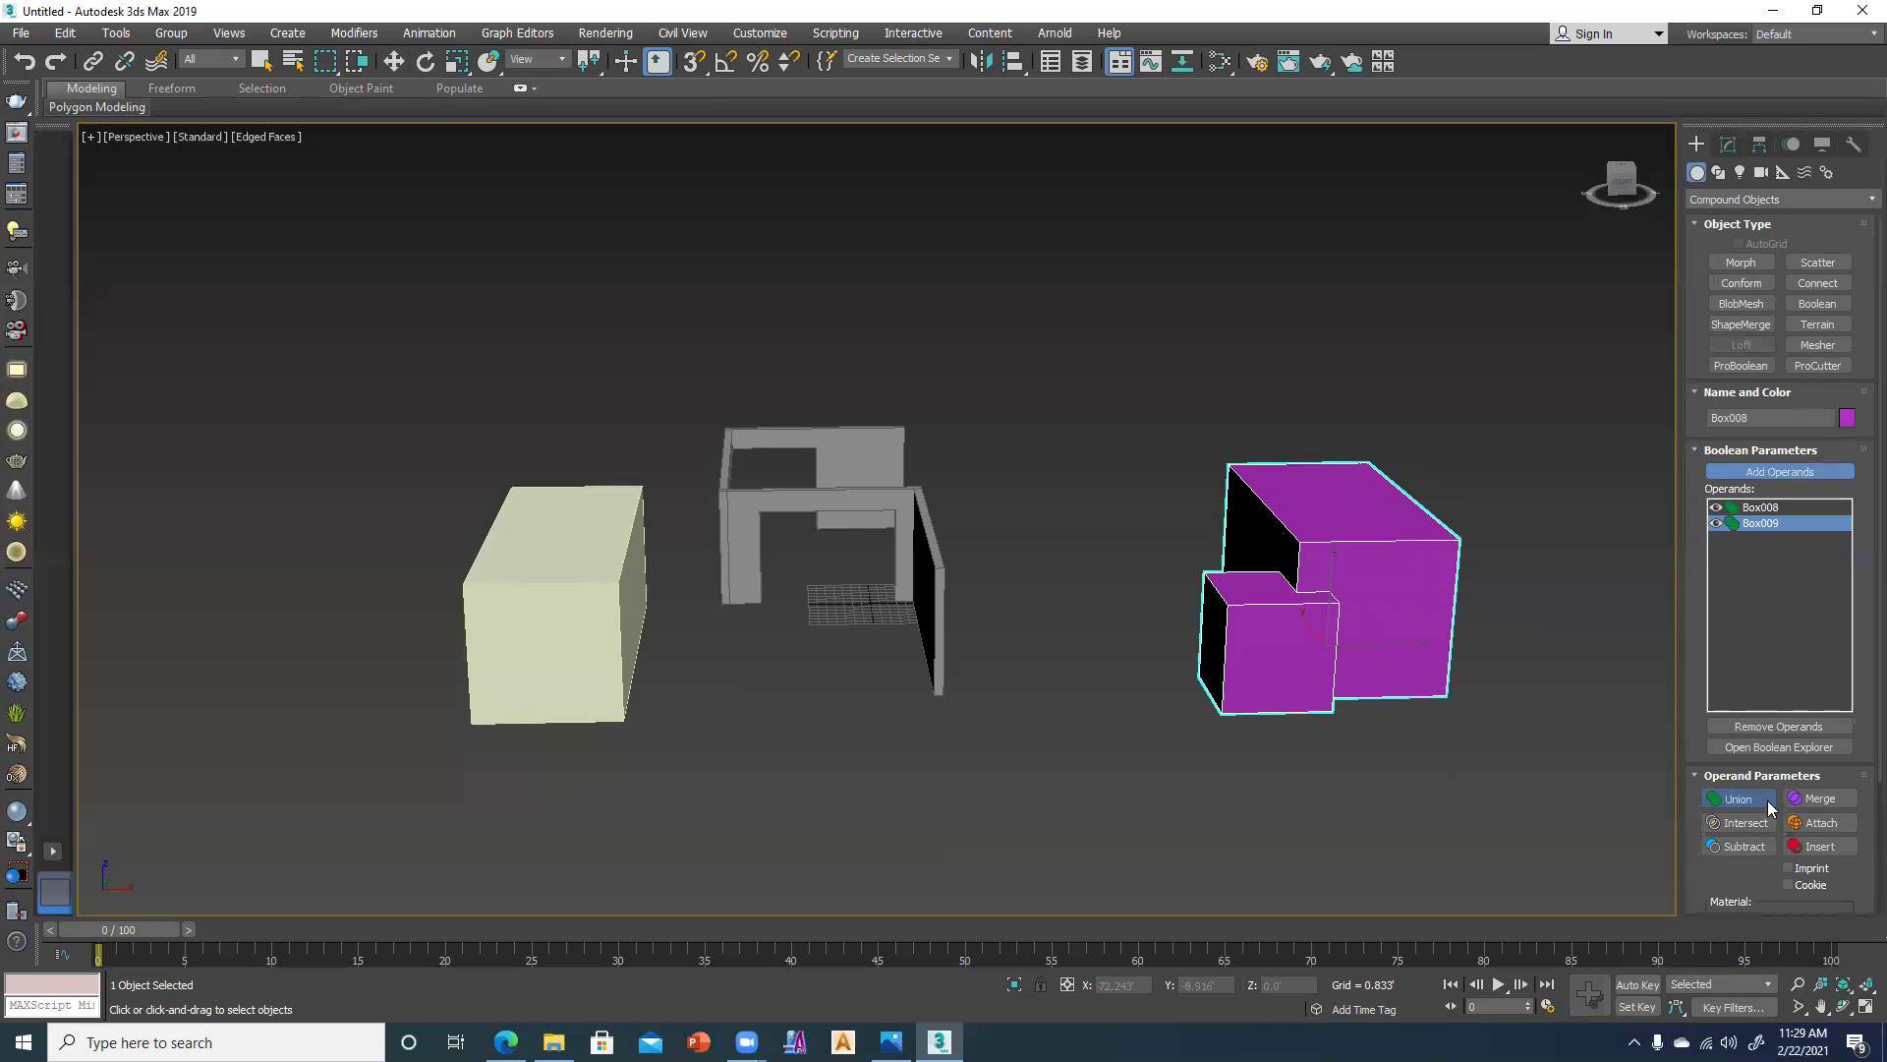
Try the Intersect and Subtract Boolean modes and inspect each result.
left_click(1742, 824)
mouse_move(1382, 672)
middle_mouse_down("alt")
mouse_move(1186, 610)
mouse_move(1315, 727)
mouse_move(1680, 839)
middle_mouse_up("alt")
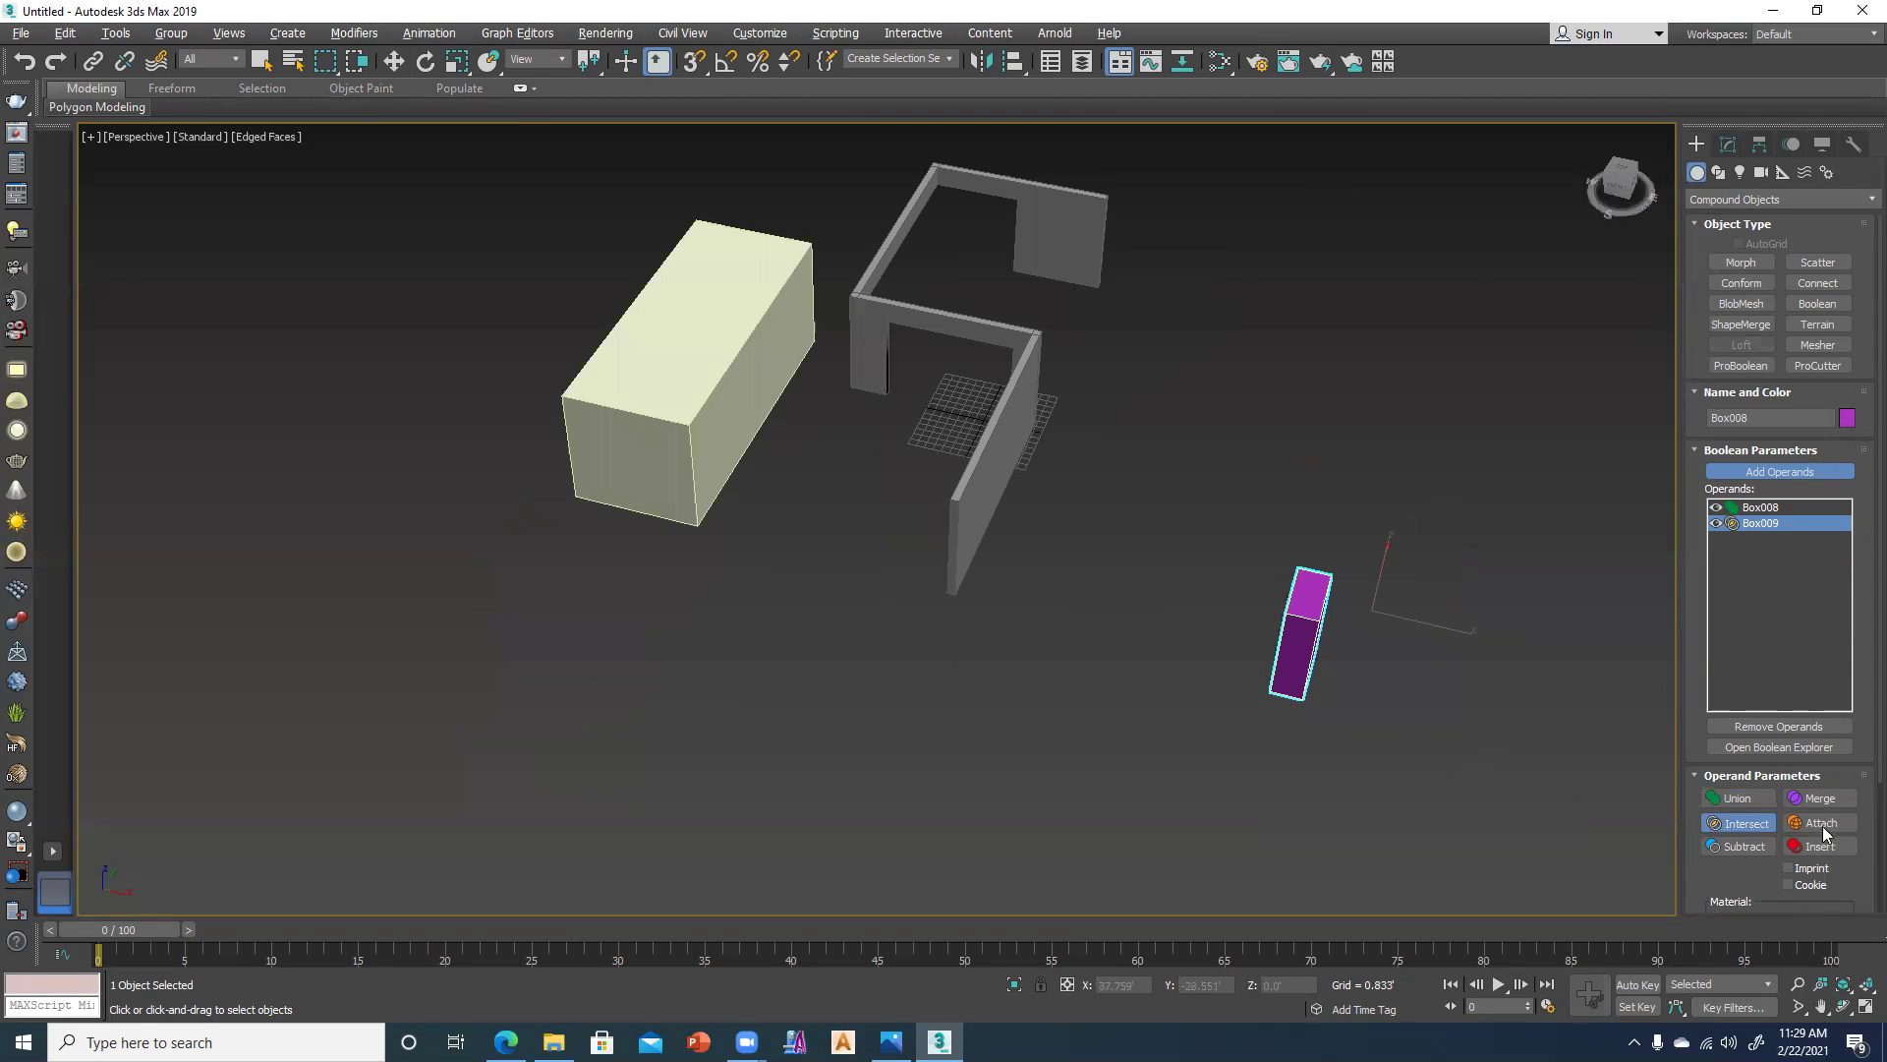
left_click(1732, 851)
mouse_move(1319, 700)
middle_mouse_down("alt")
mouse_move(1347, 631)
mouse_move(1484, 704)
mouse_move(1466, 653)
mouse_move(1444, 654)
mouse_move(1449, 745)
mouse_move(1415, 632)
mouse_move(1407, 690)
middle_mouse_up("alt")
scroll(1405, 538, "up", 5)
scroll(1449, 674, "down", 3)
key("shift+z")
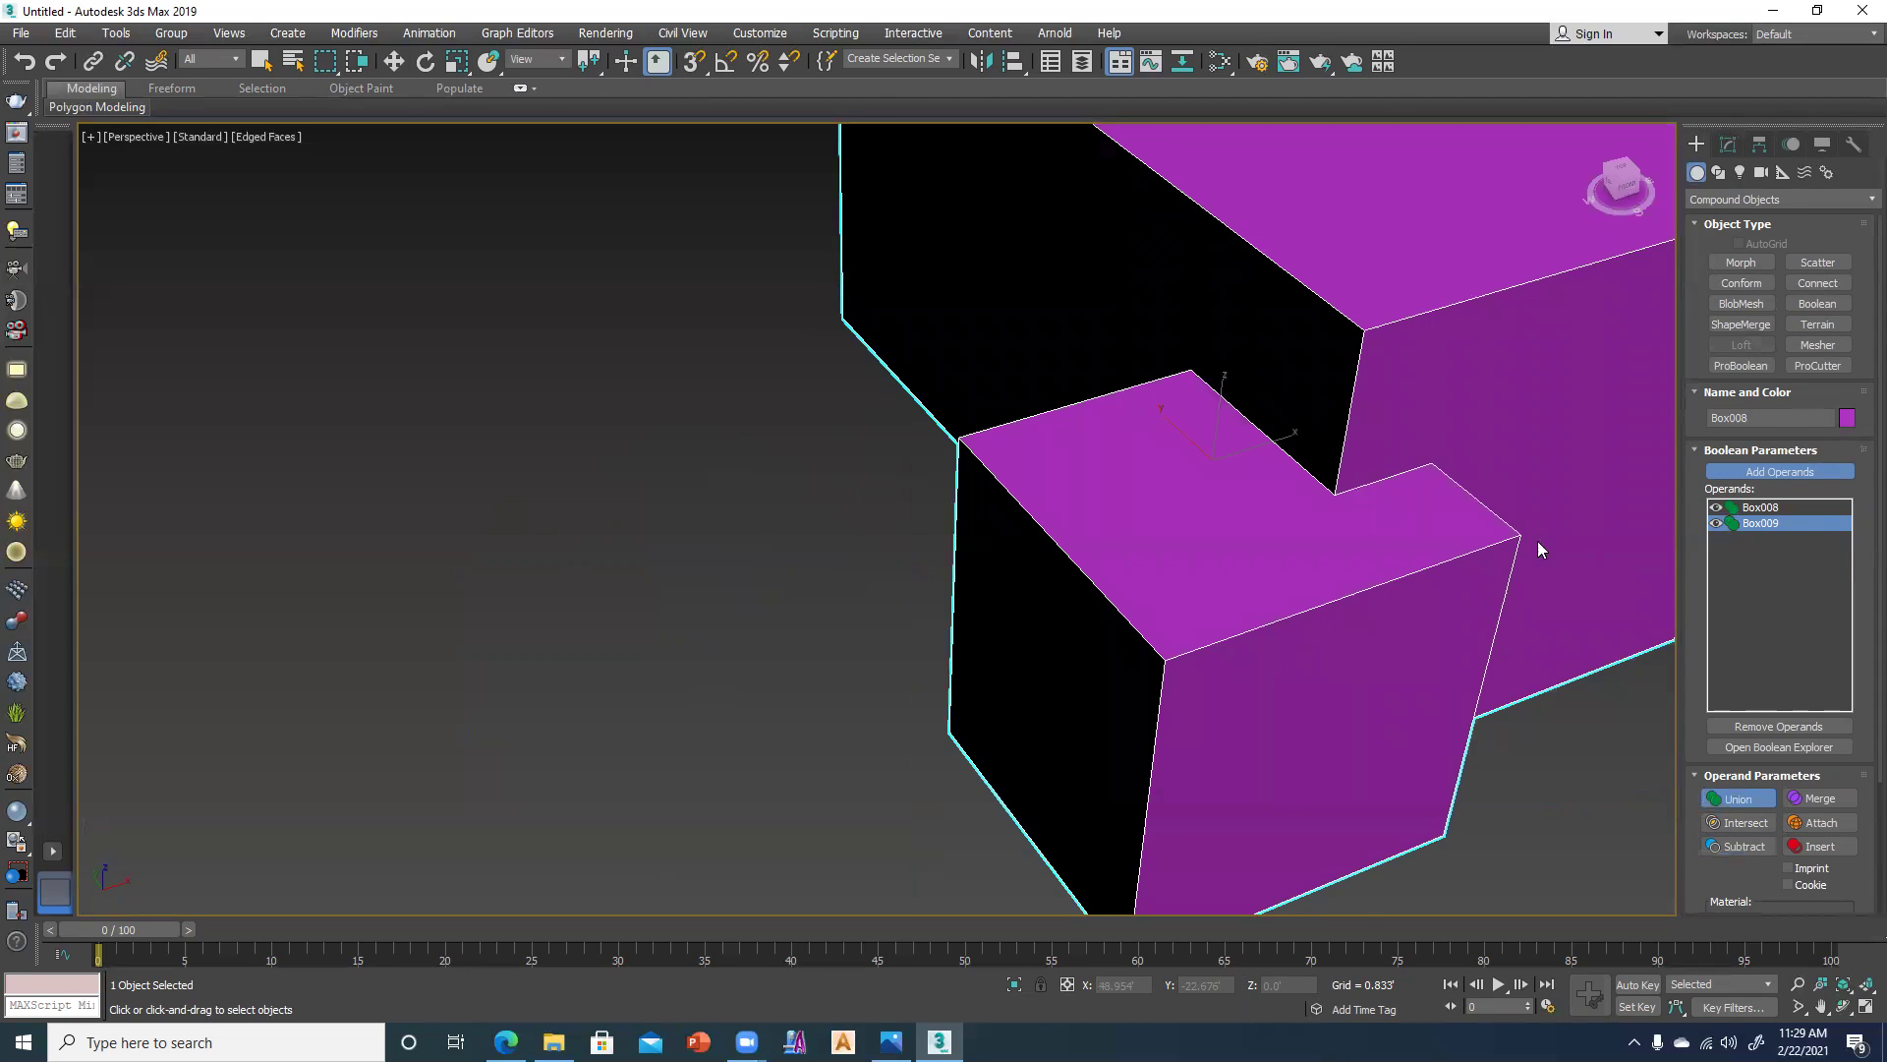
Undo the Boolean operand and Shift-drag a first copy of the small box, Box010.
key("ctrl+z")
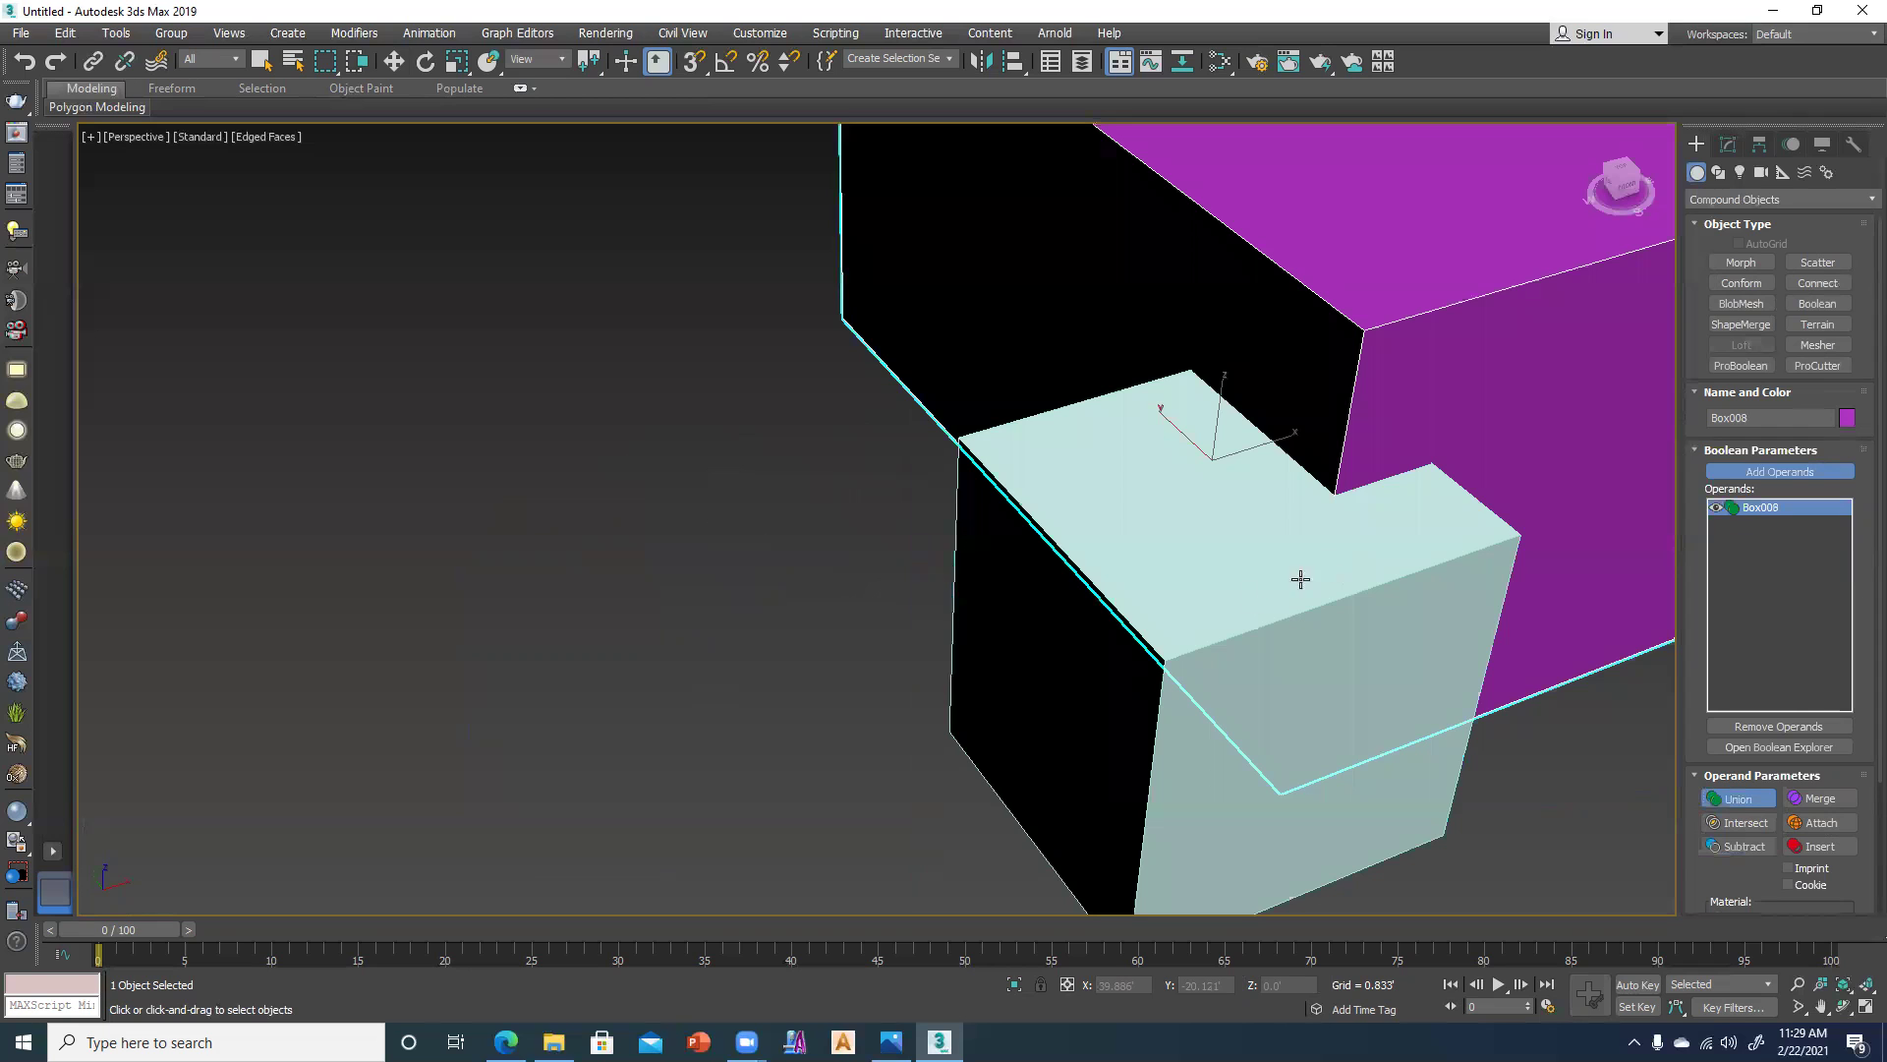
key("w")
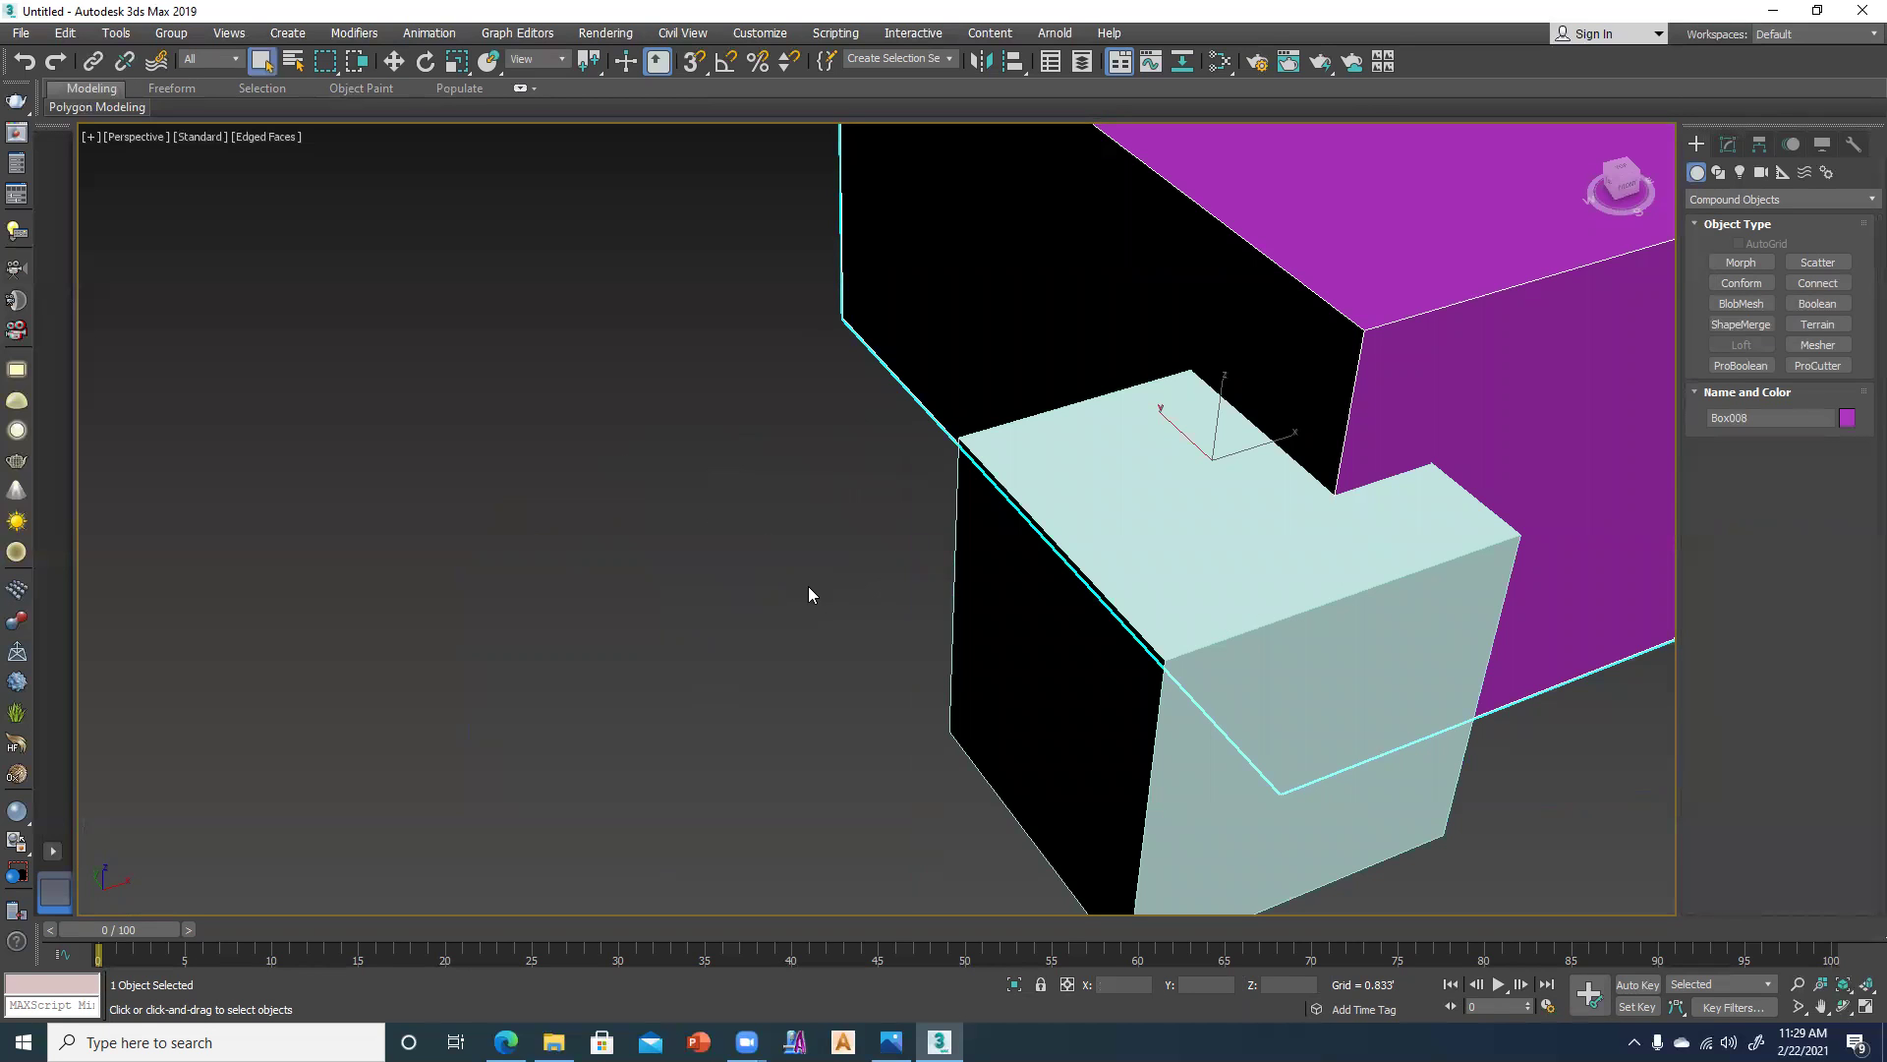
left_click(838, 552)
left_click_drag(1146, 737, 853, 405, "shift")
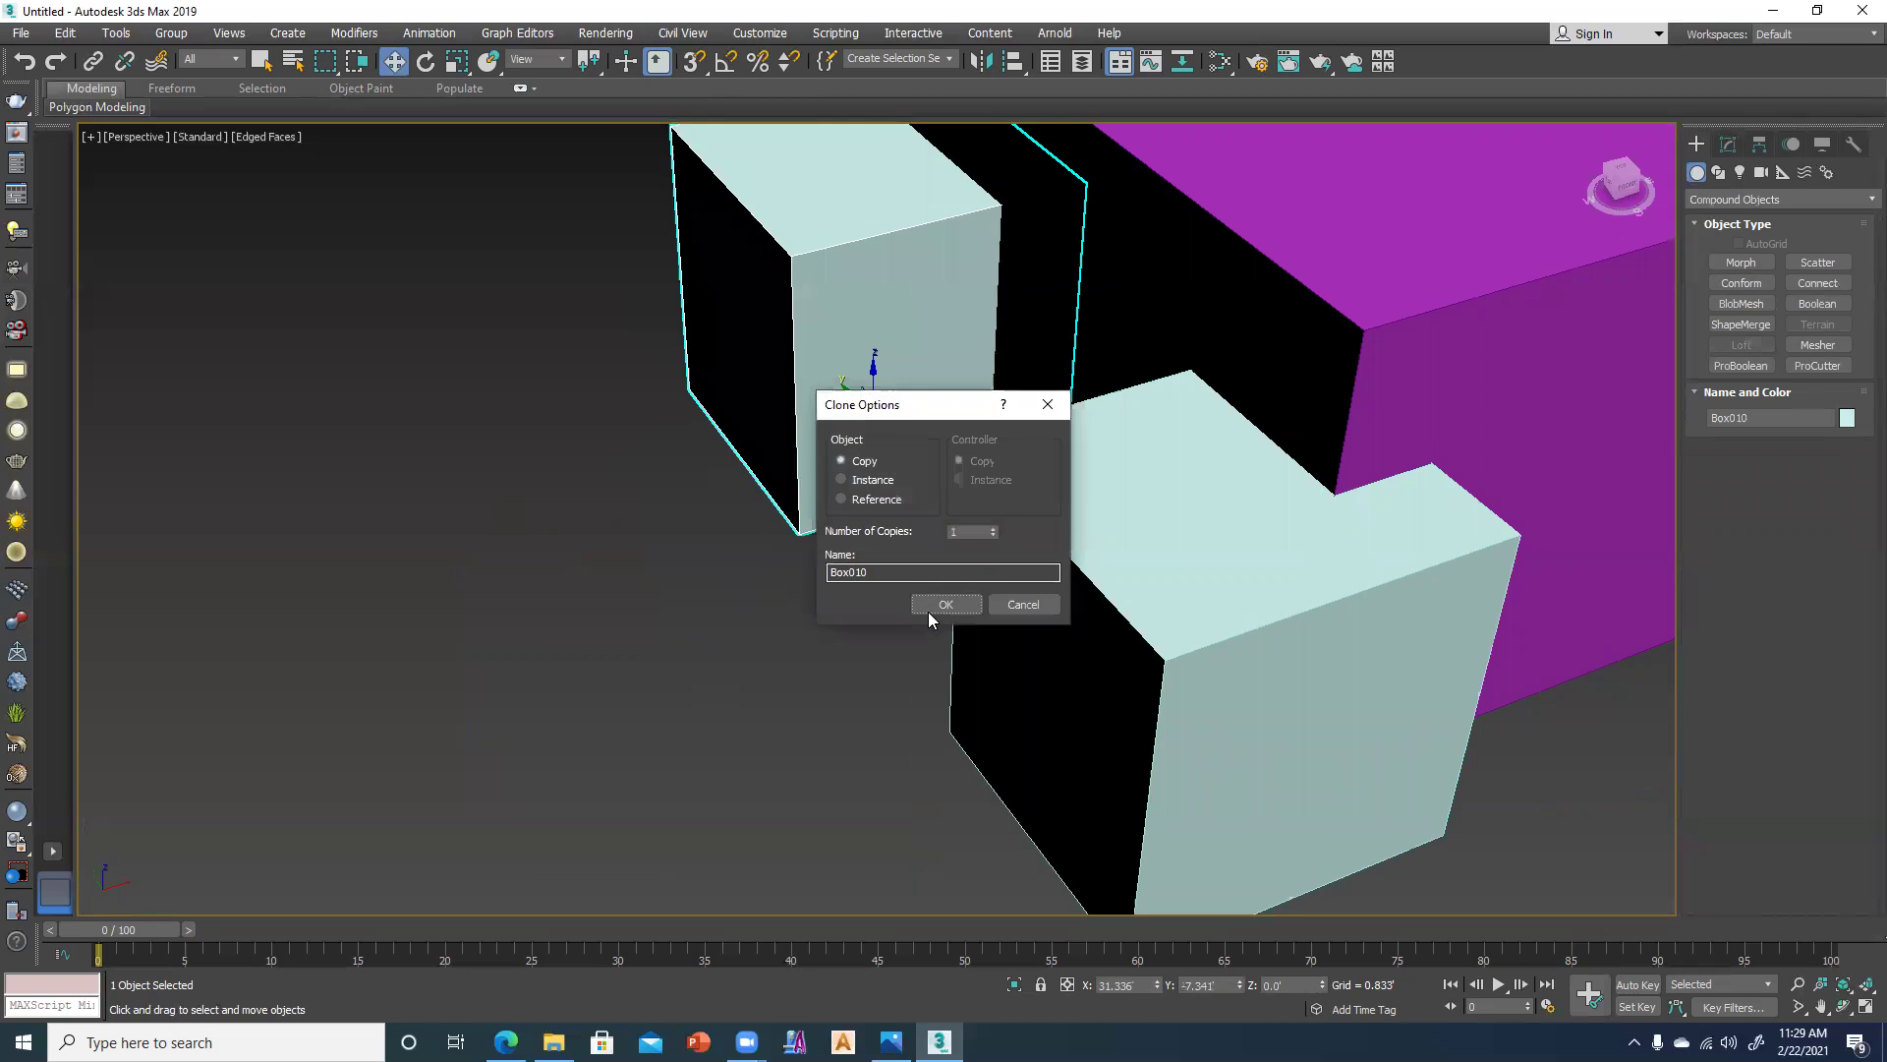
left_click(938, 603)
Place a second copy, Box011, against the magenta box, then reselect the magenta box.
scroll(928, 580, "down", 8)
left_click_drag(977, 507, 1150, 468, "shift")
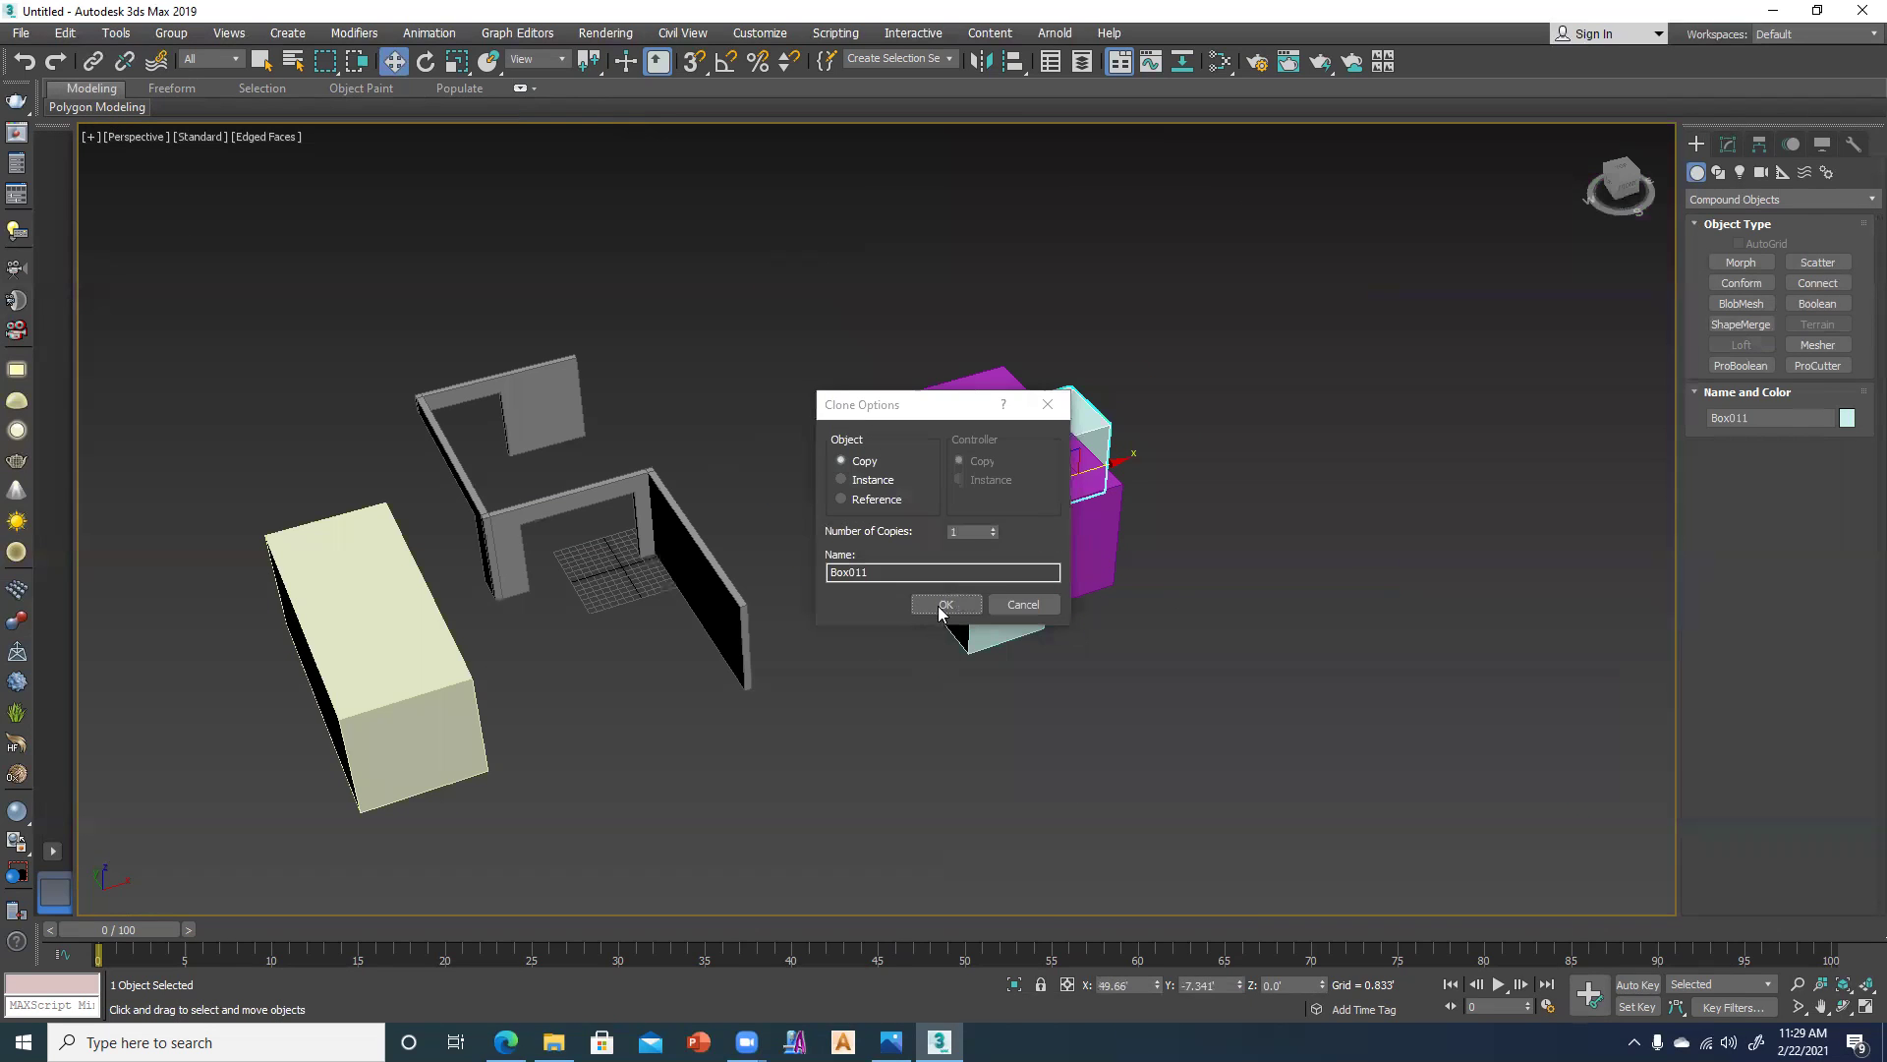
key("super")
left_click(941, 611)
scroll(1041, 474, "up", 5)
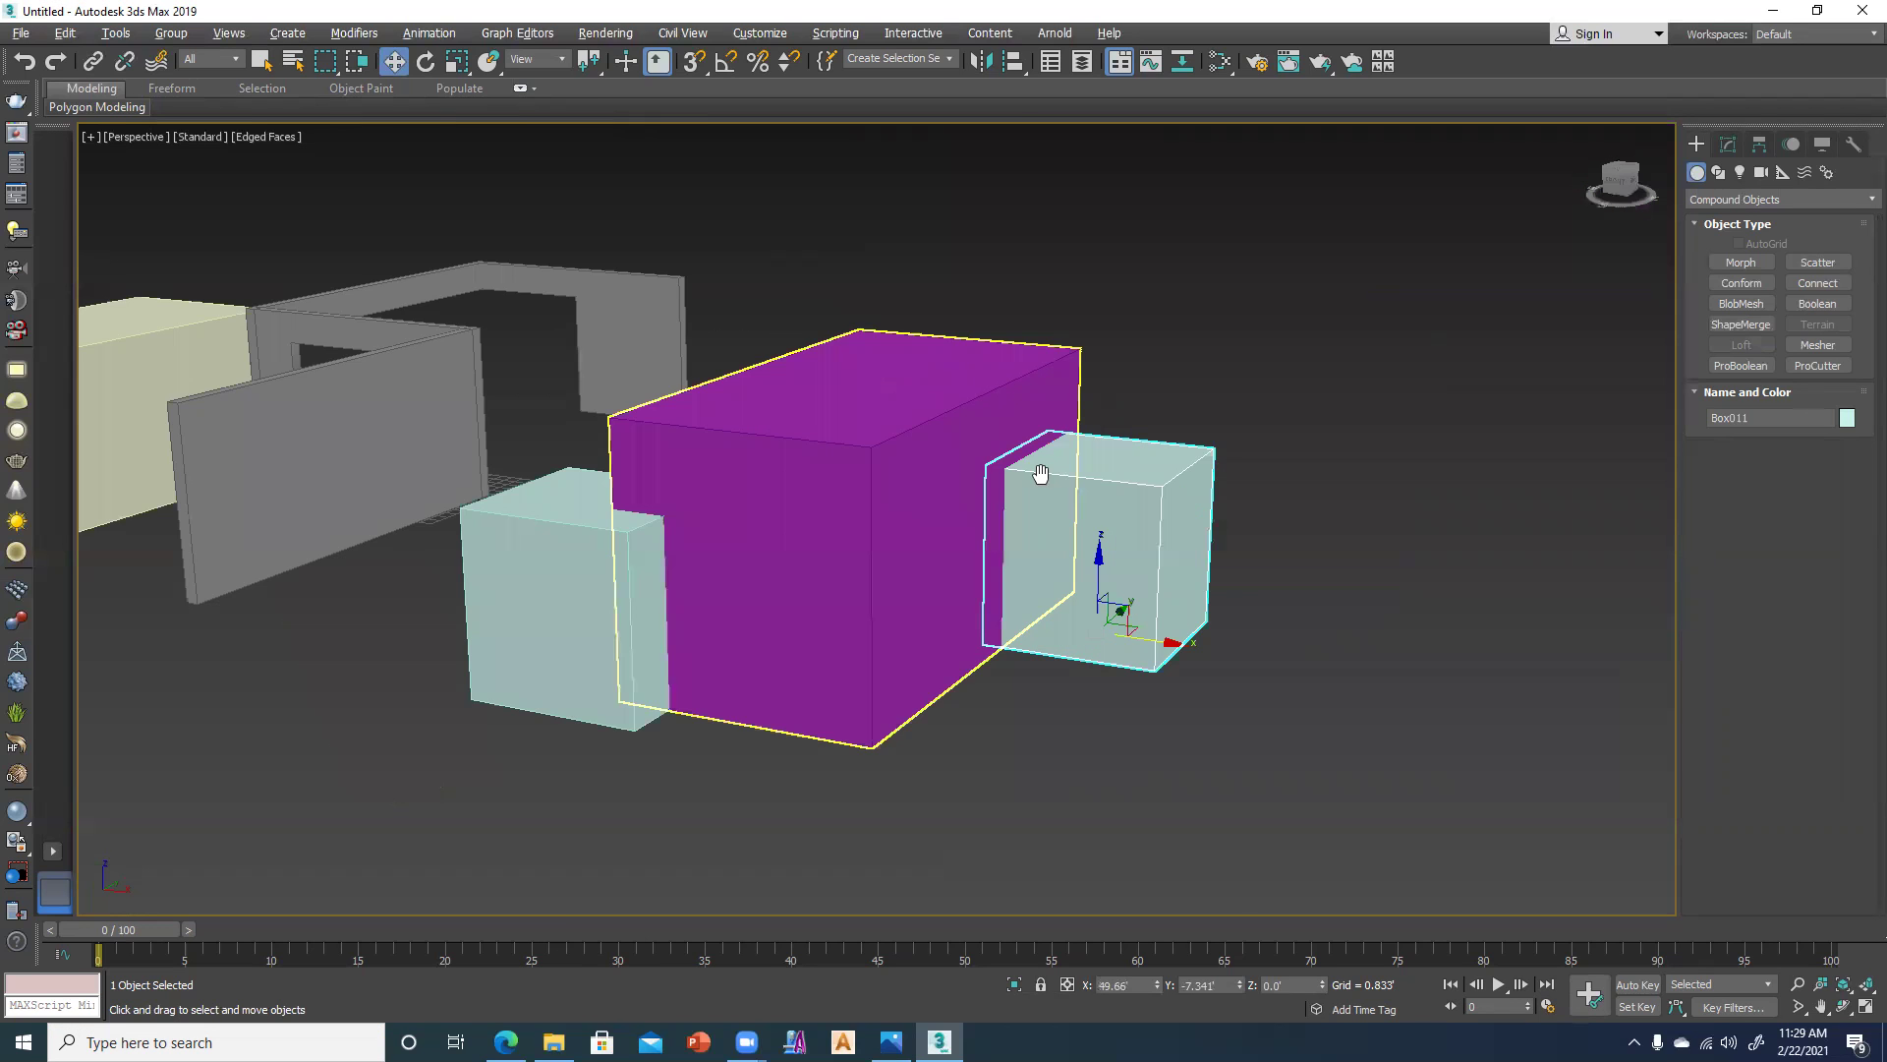
mouse_move(817, 540)
middle_mouse_down("alt")
mouse_move(953, 669)
mouse_move(917, 666)
mouse_move(1860, 390)
middle_mouse_up("alt")
left_click(960, 632)
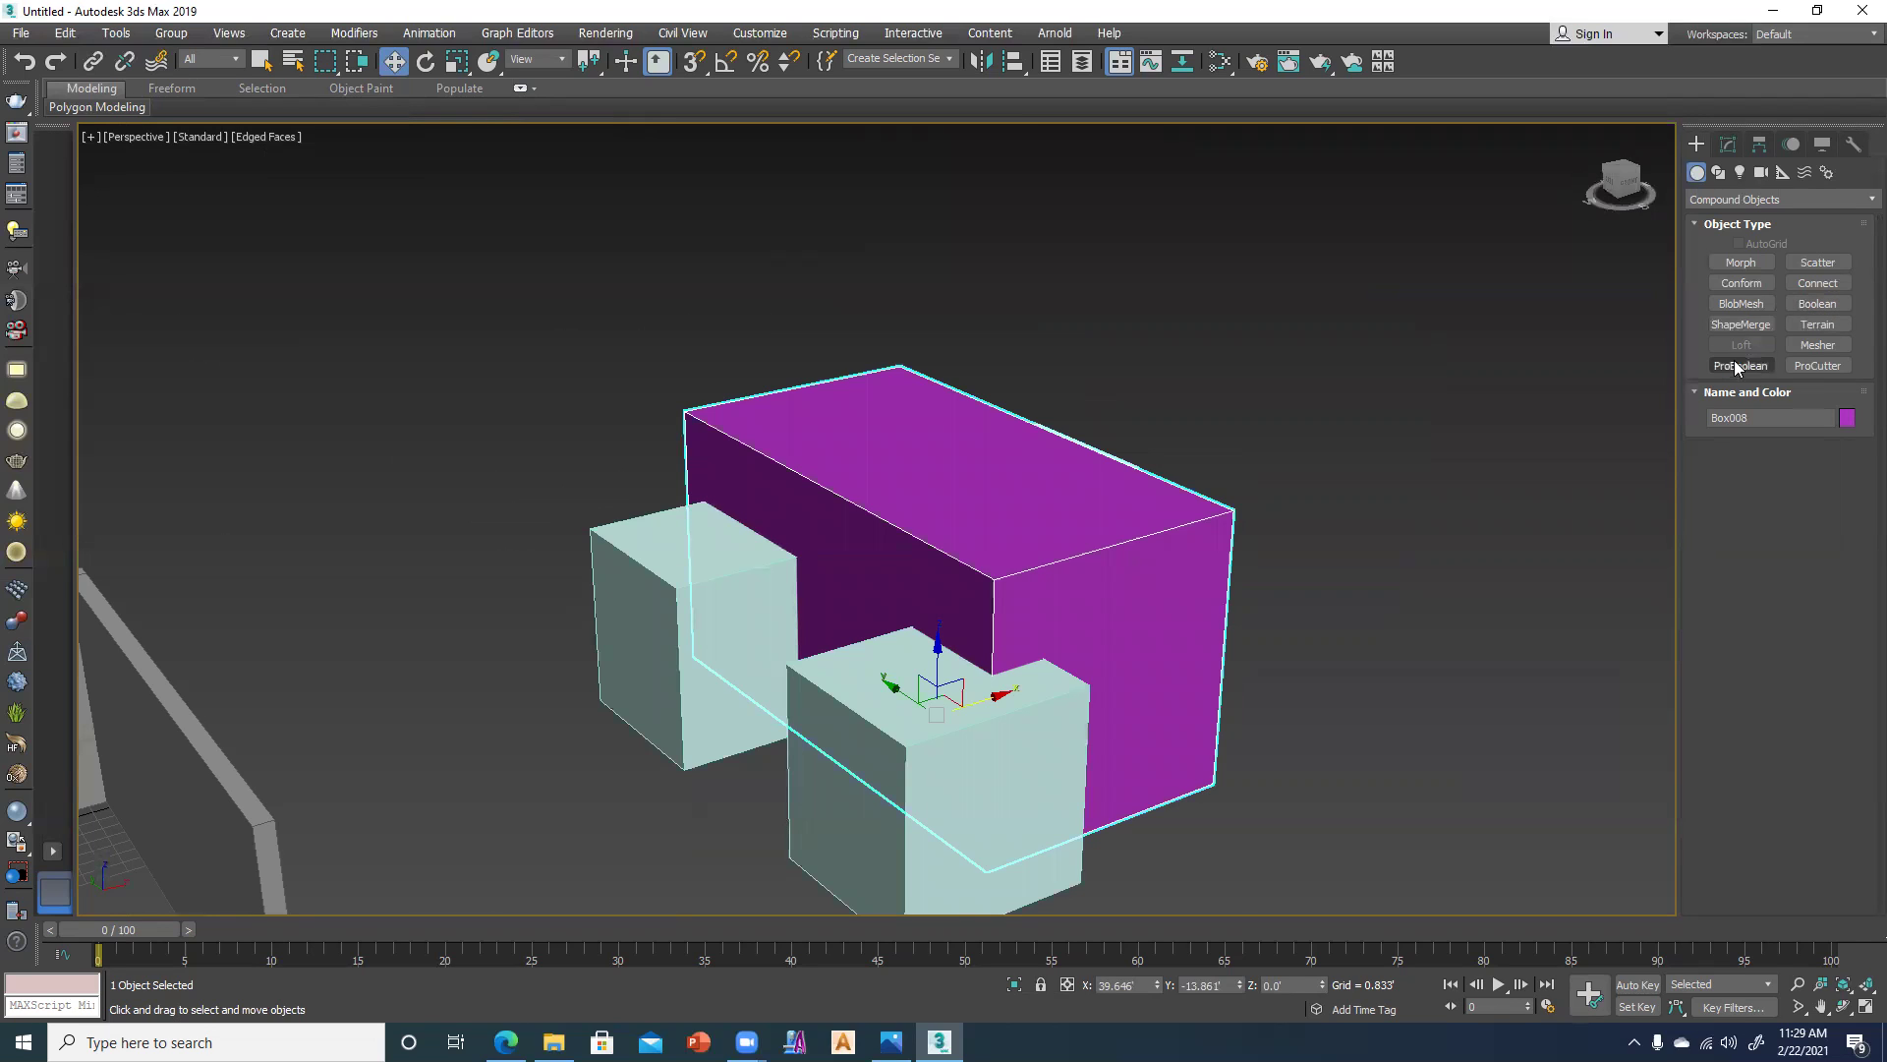
Add the three cyan boxes, Box009 to Box011, as Boolean operands of the magenta box.
left_click(1798, 306)
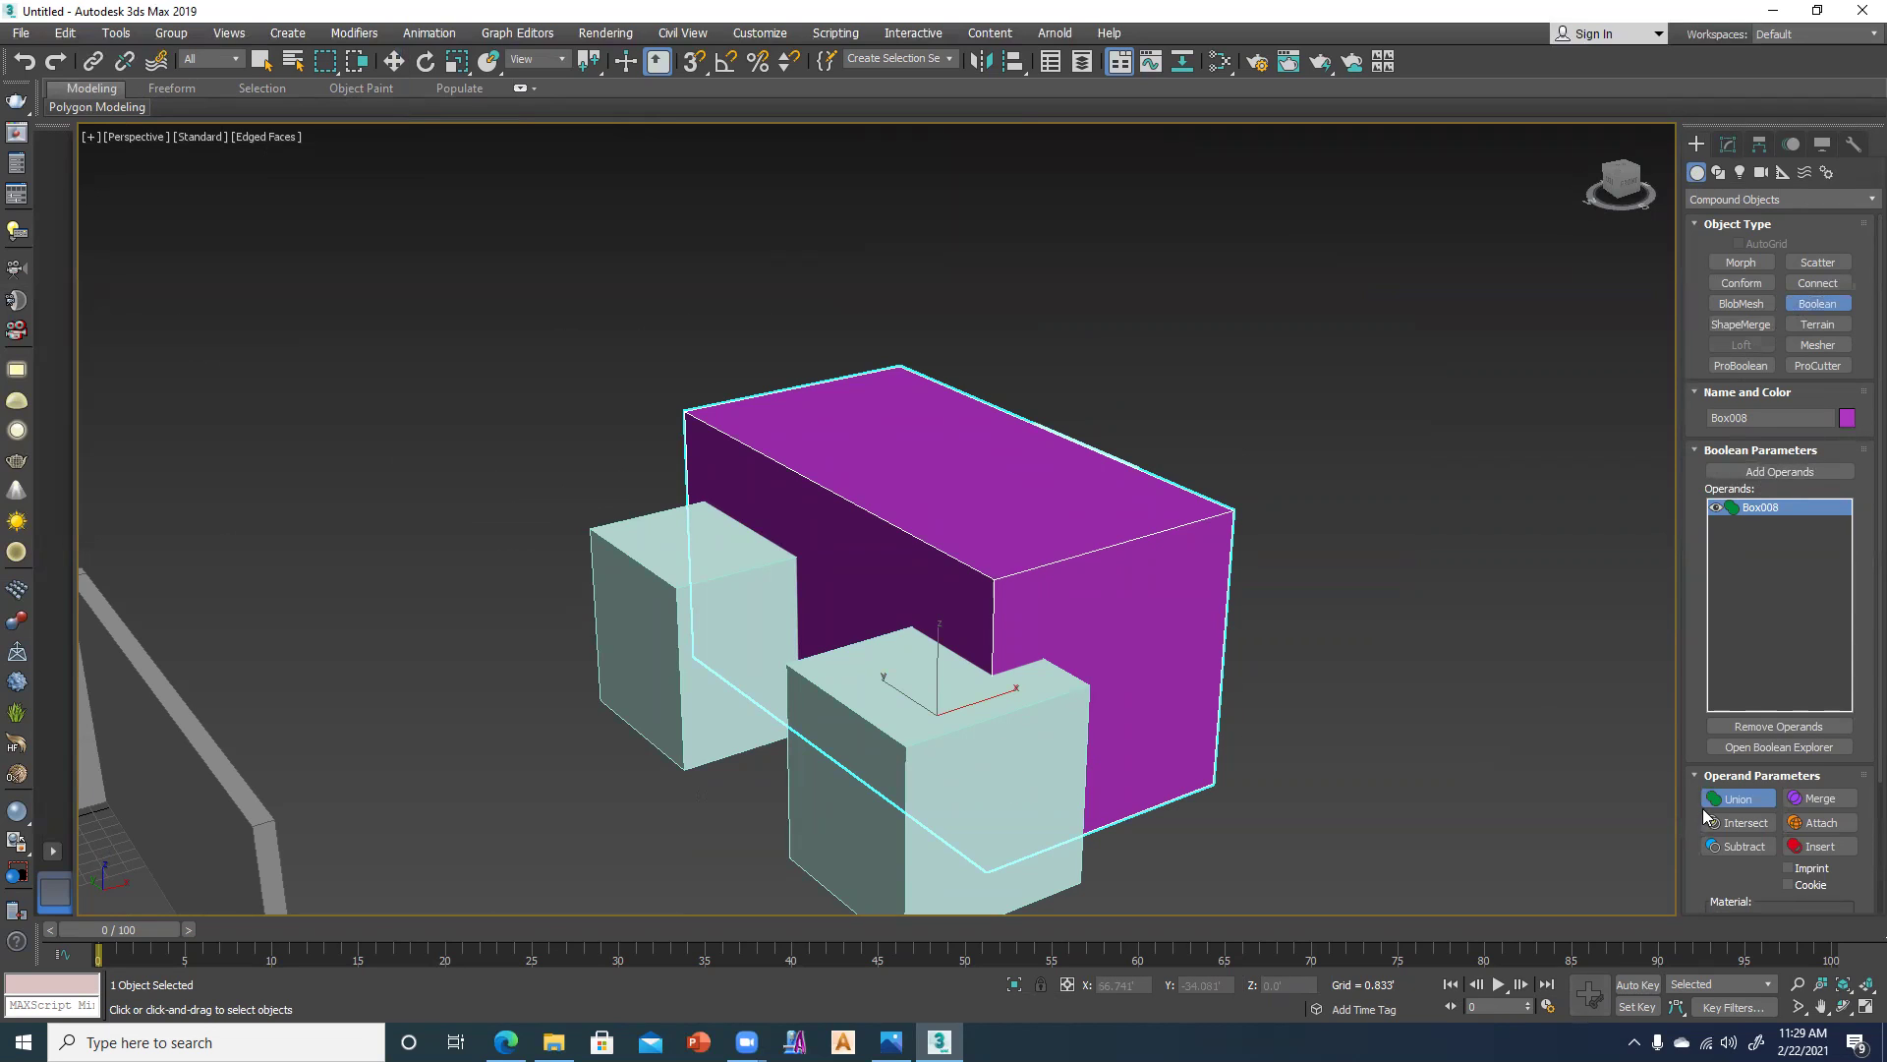
left_click(1779, 472)
left_click(912, 777)
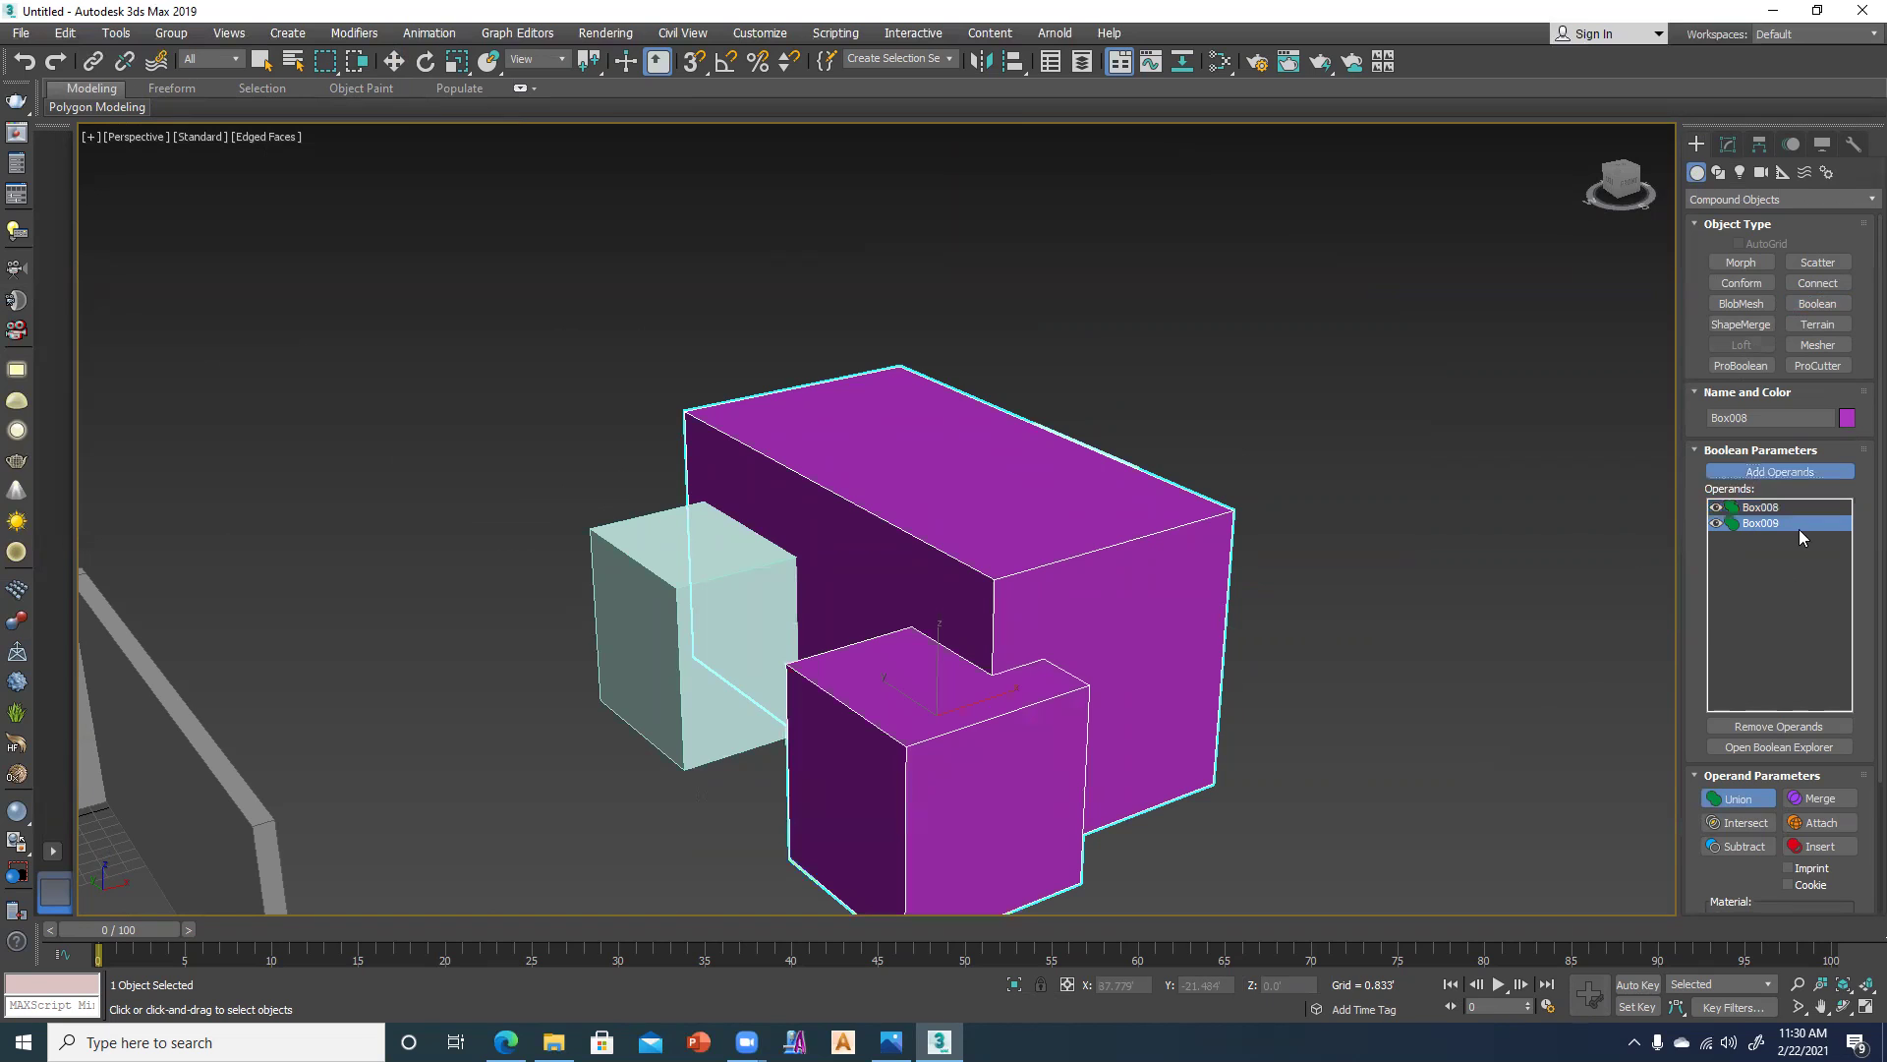
left_click(704, 641)
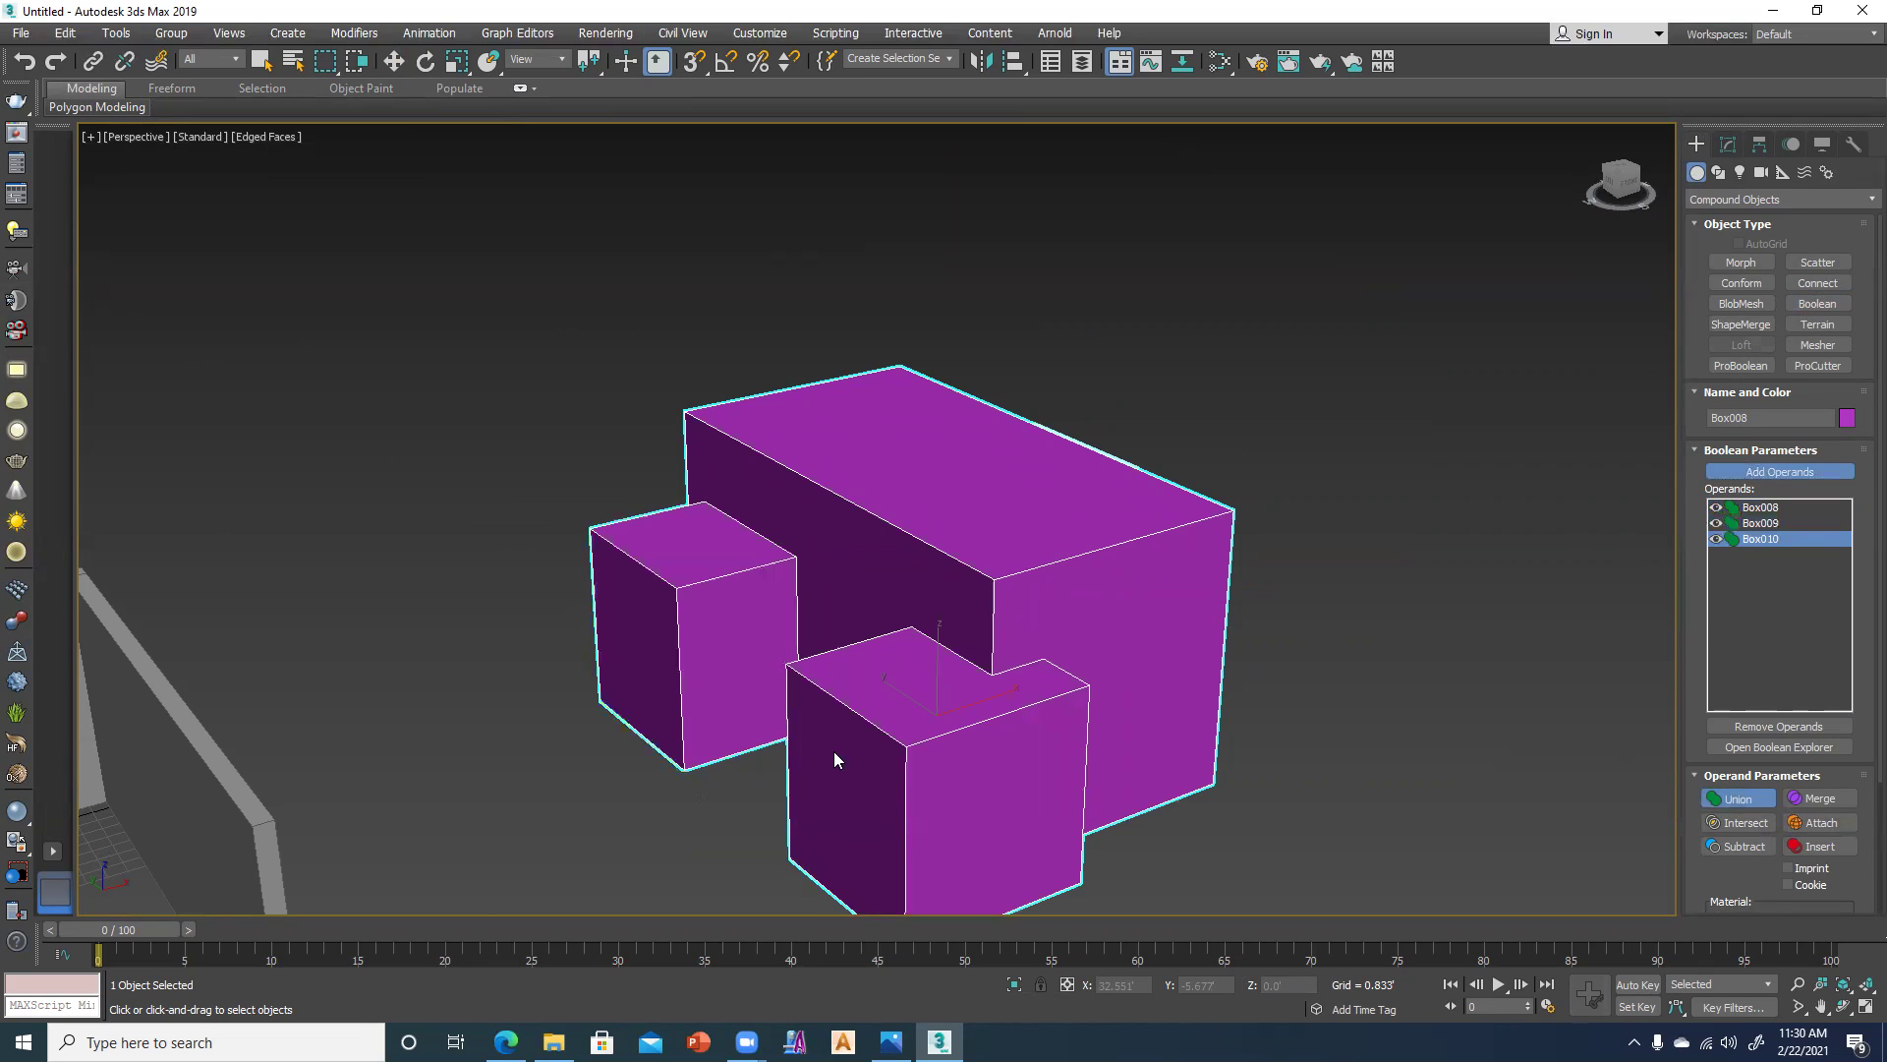
mouse_move(1158, 489)
middle_mouse_down("alt")
mouse_move(1115, 593)
mouse_move(1228, 648)
middle_mouse_up("alt")
left_click(1228, 648)
middle_click_drag(1140, 733, 926, 730, "alt")
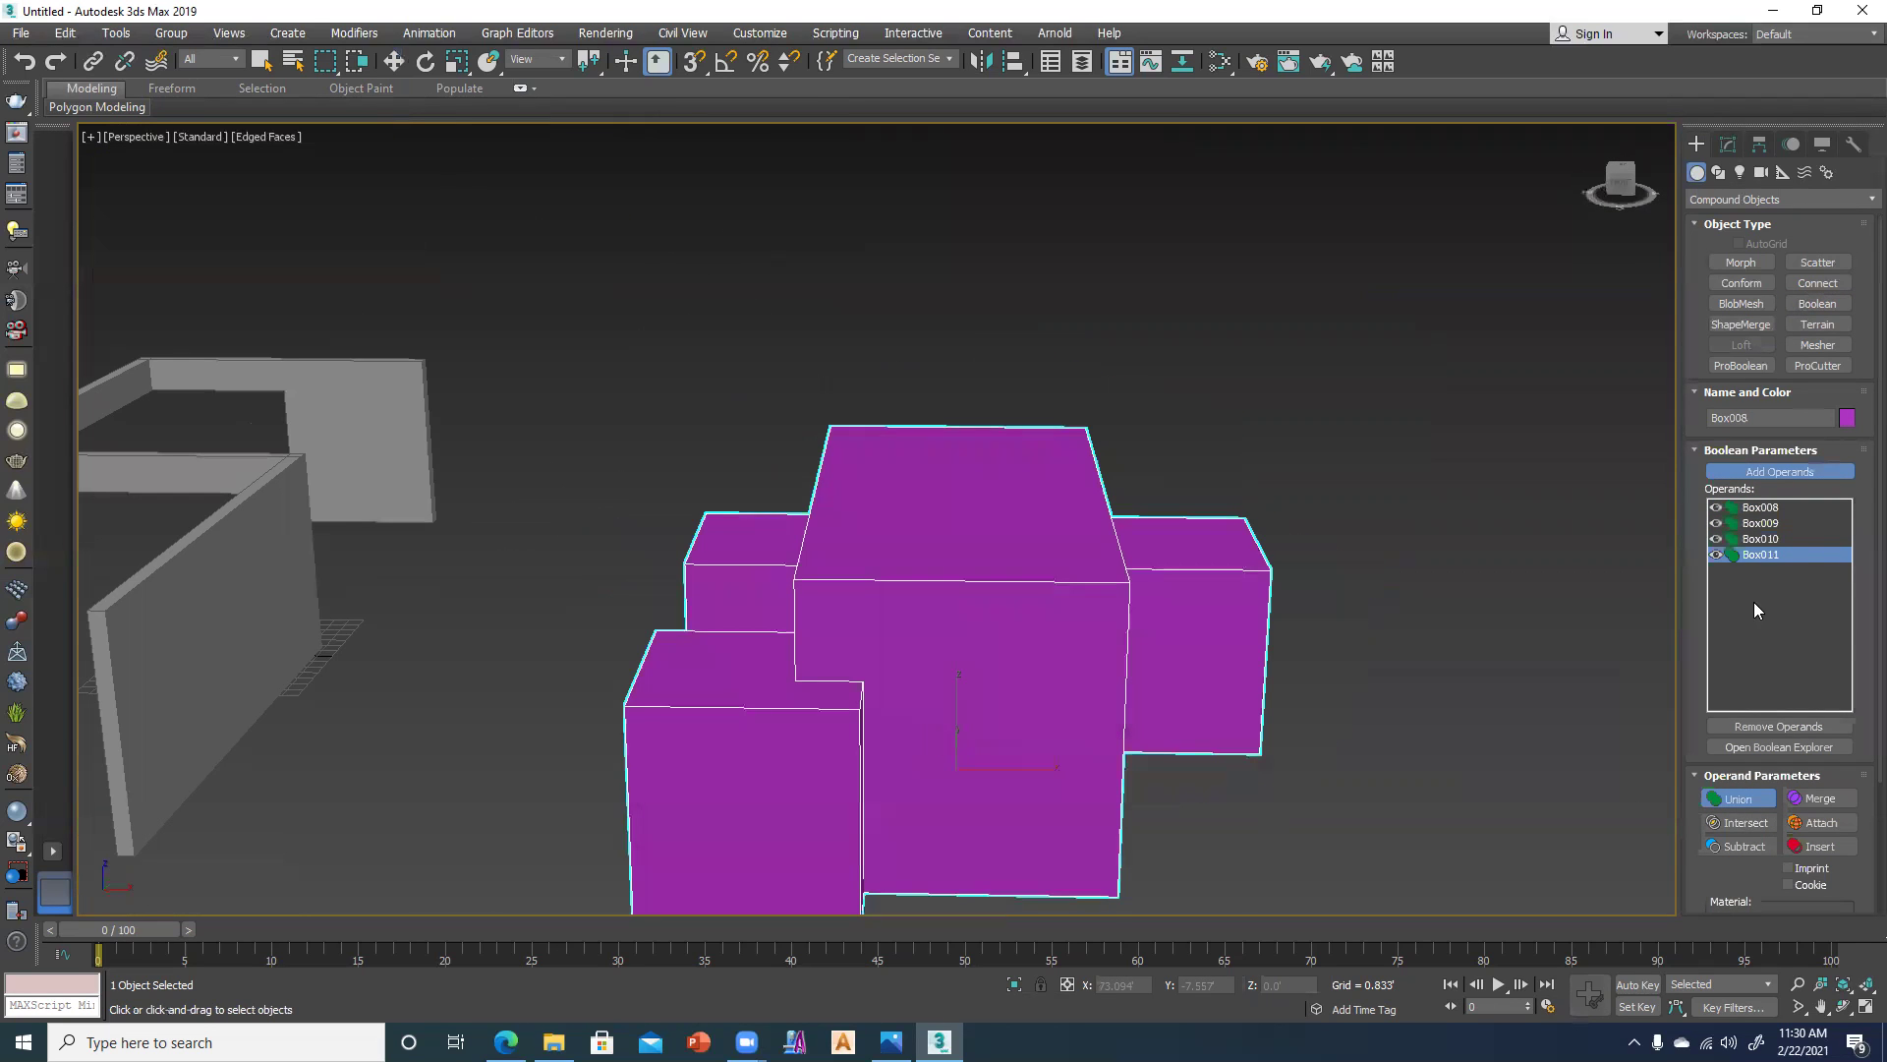
Switch the last operand between Intersect, Merge and Subtract, inspecting each shape.
left_click(1744, 821)
mouse_move(1278, 722)
middle_mouse_down("alt")
mouse_move(1007, 633)
mouse_move(1323, 763)
middle_mouse_up("alt")
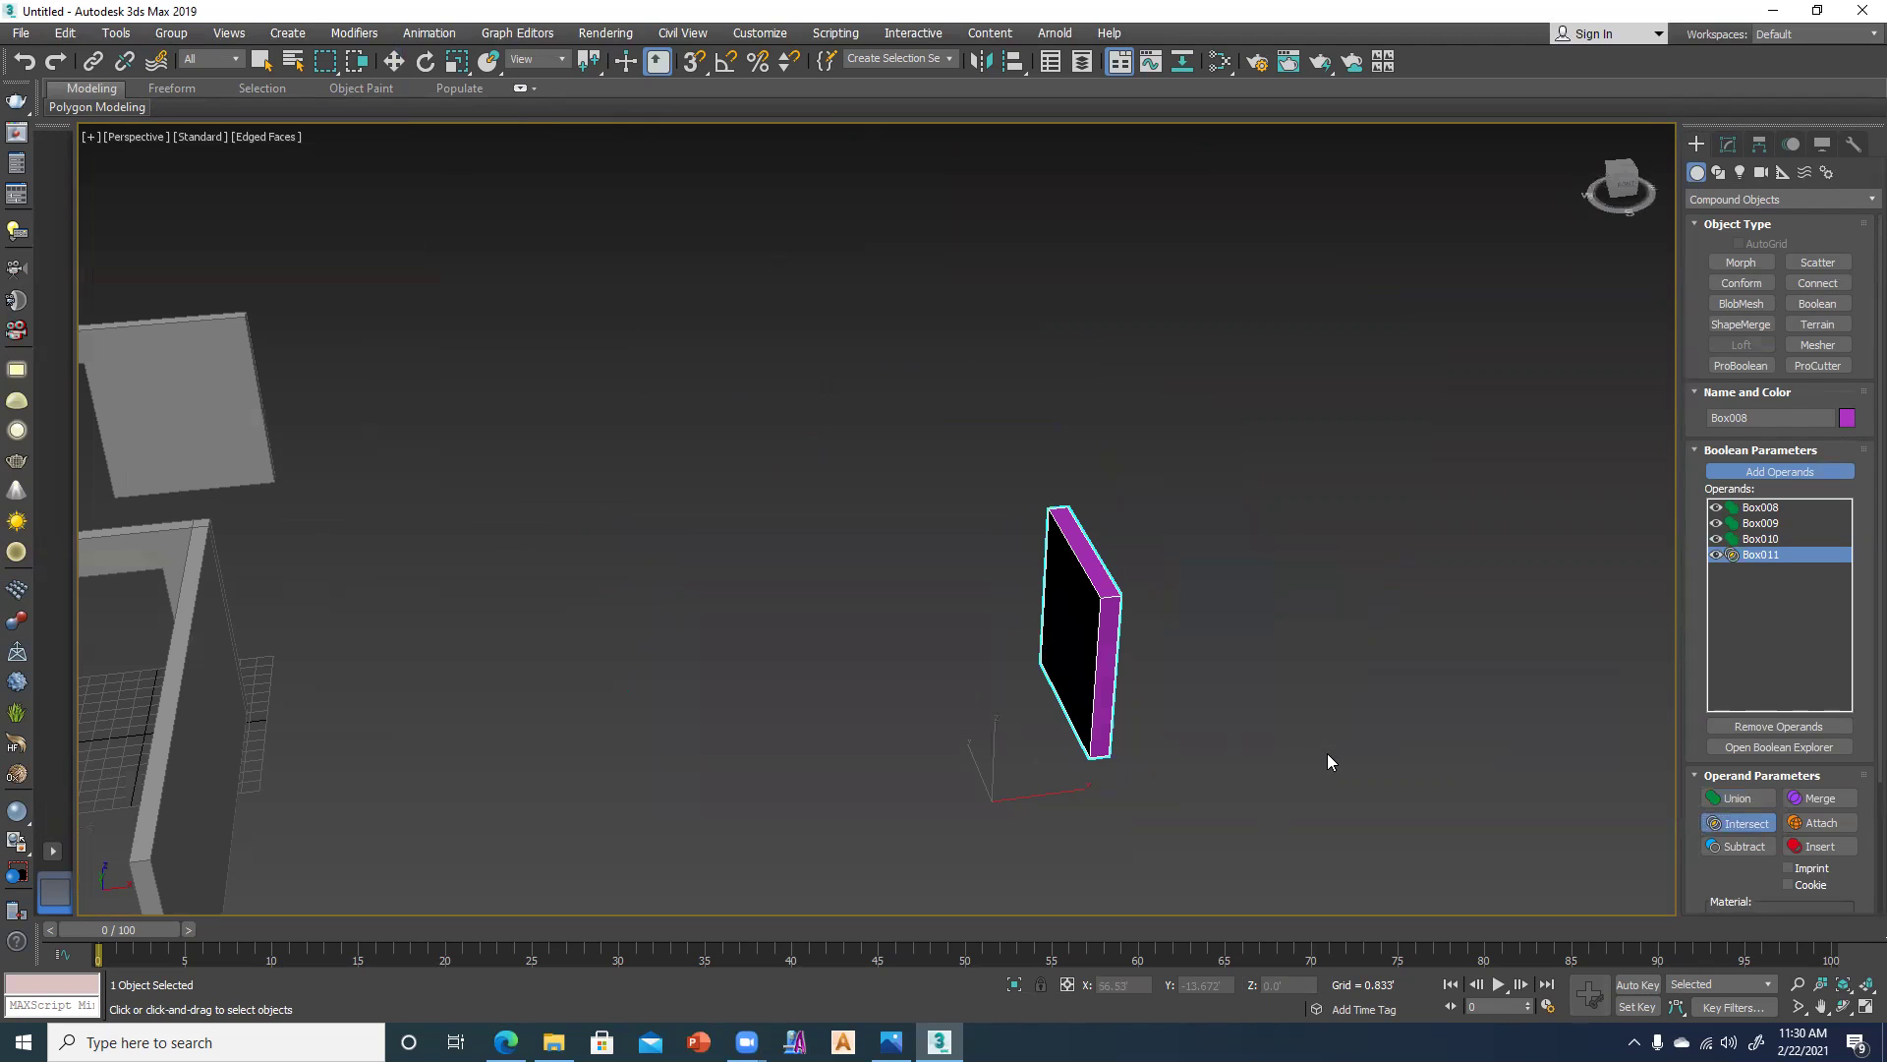
left_click(1821, 800)
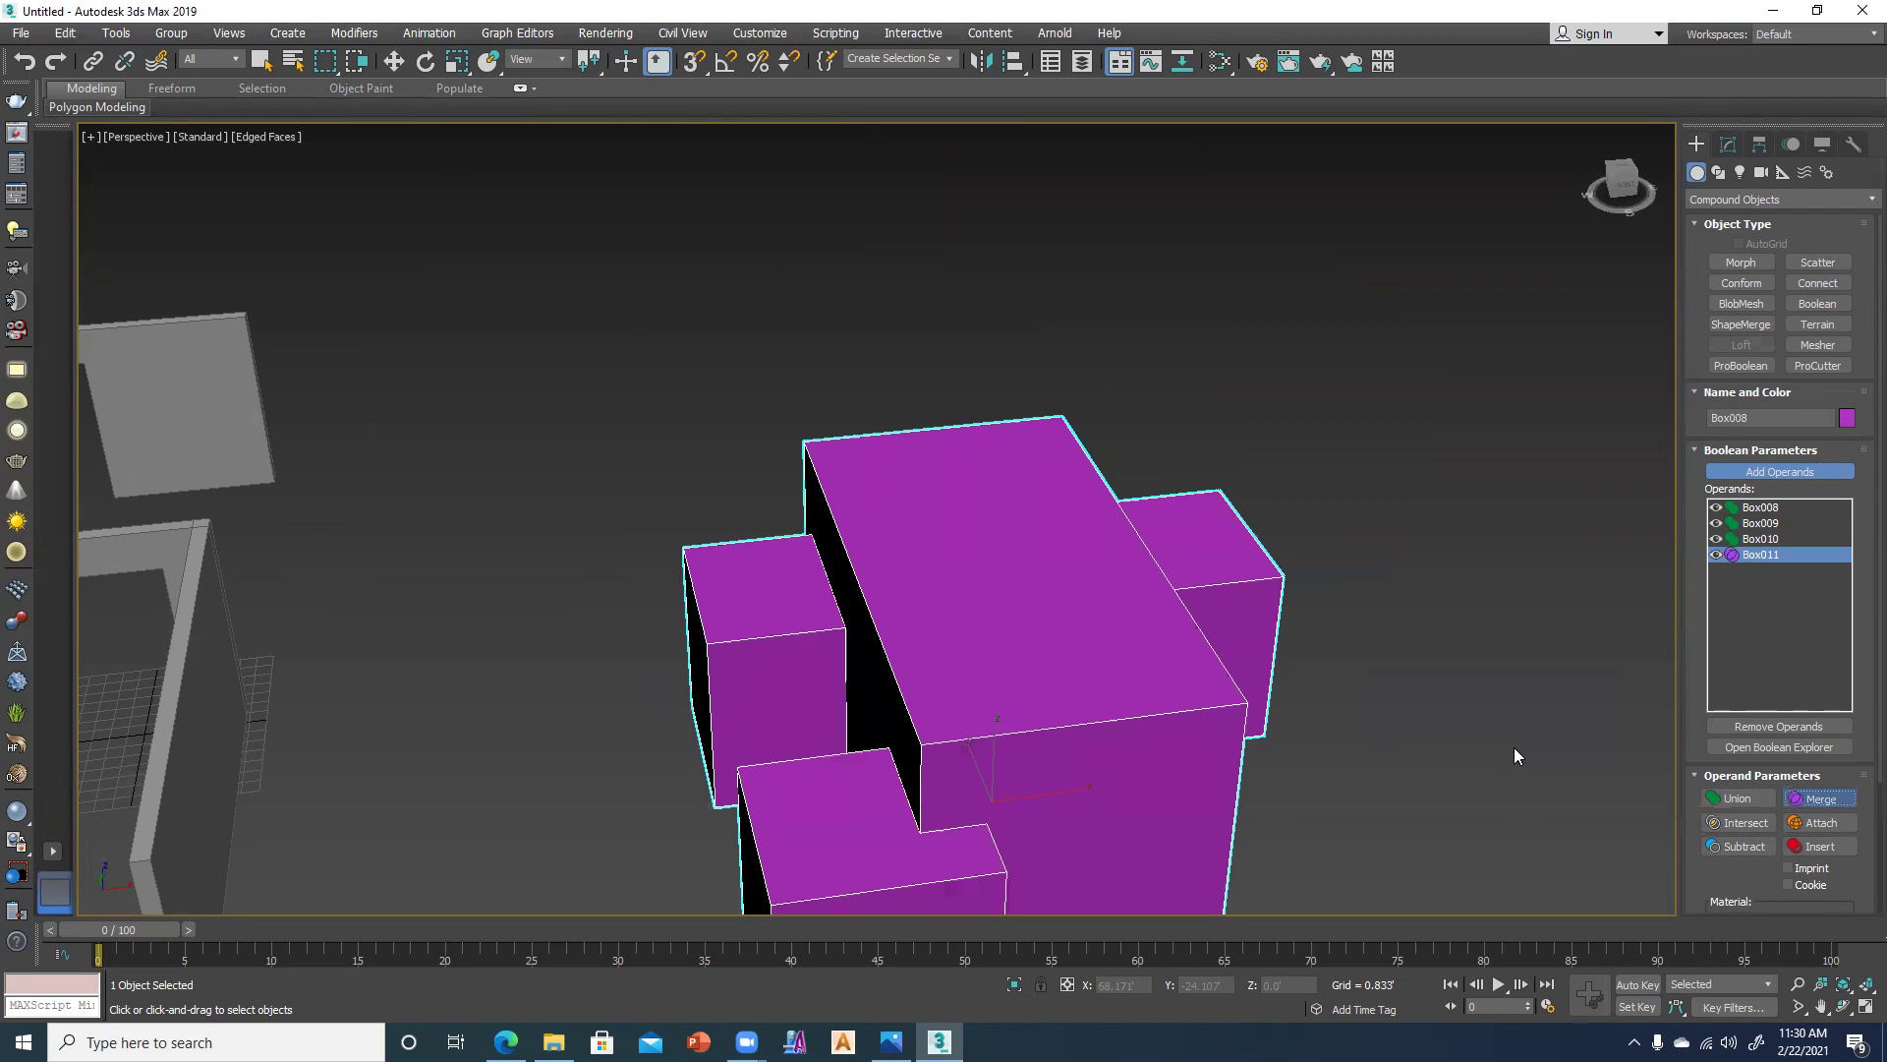
left_click(1736, 848)
mouse_move(1168, 704)
middle_mouse_down("alt")
mouse_move(973, 631)
mouse_move(1115, 678)
mouse_move(1016, 877)
mouse_move(1034, 855)
middle_mouse_up("alt")
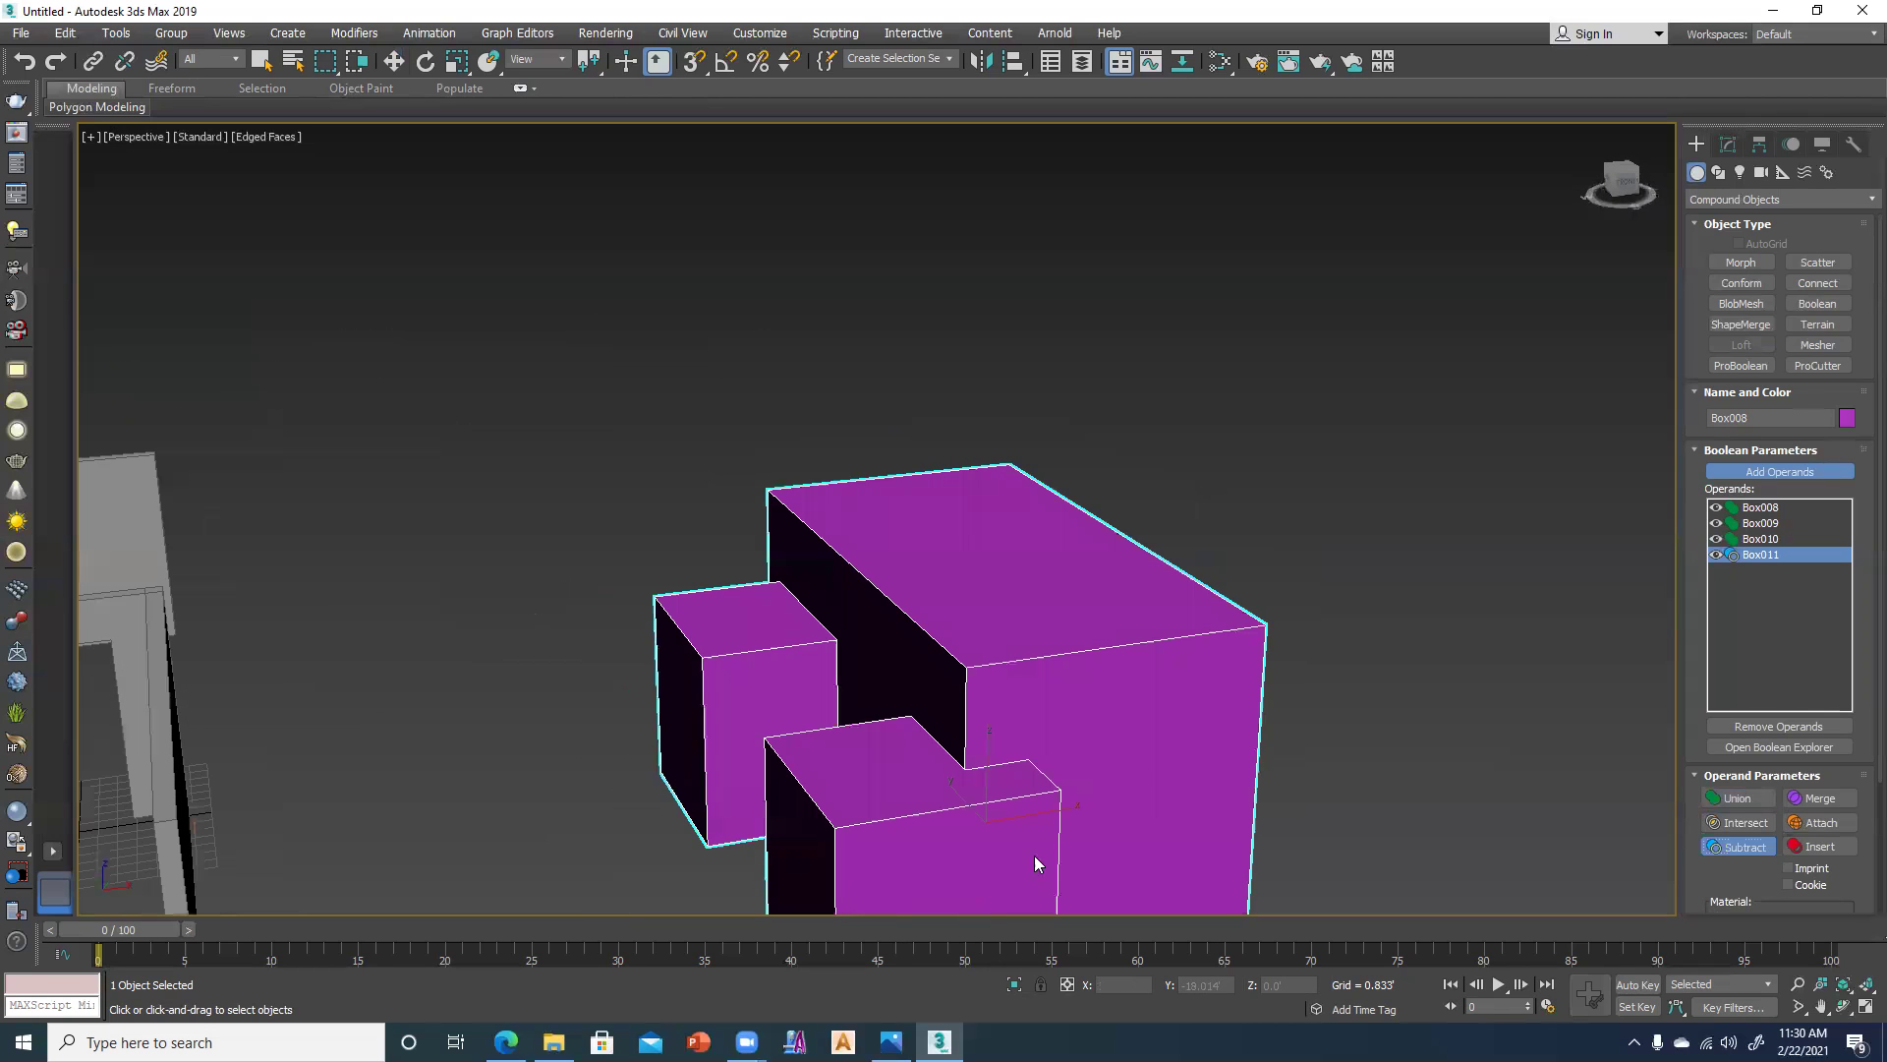
Undo the Boolean to restore separate boxes and reselect the magenta box.
key("ctrl+z")
key("ctrl+z")
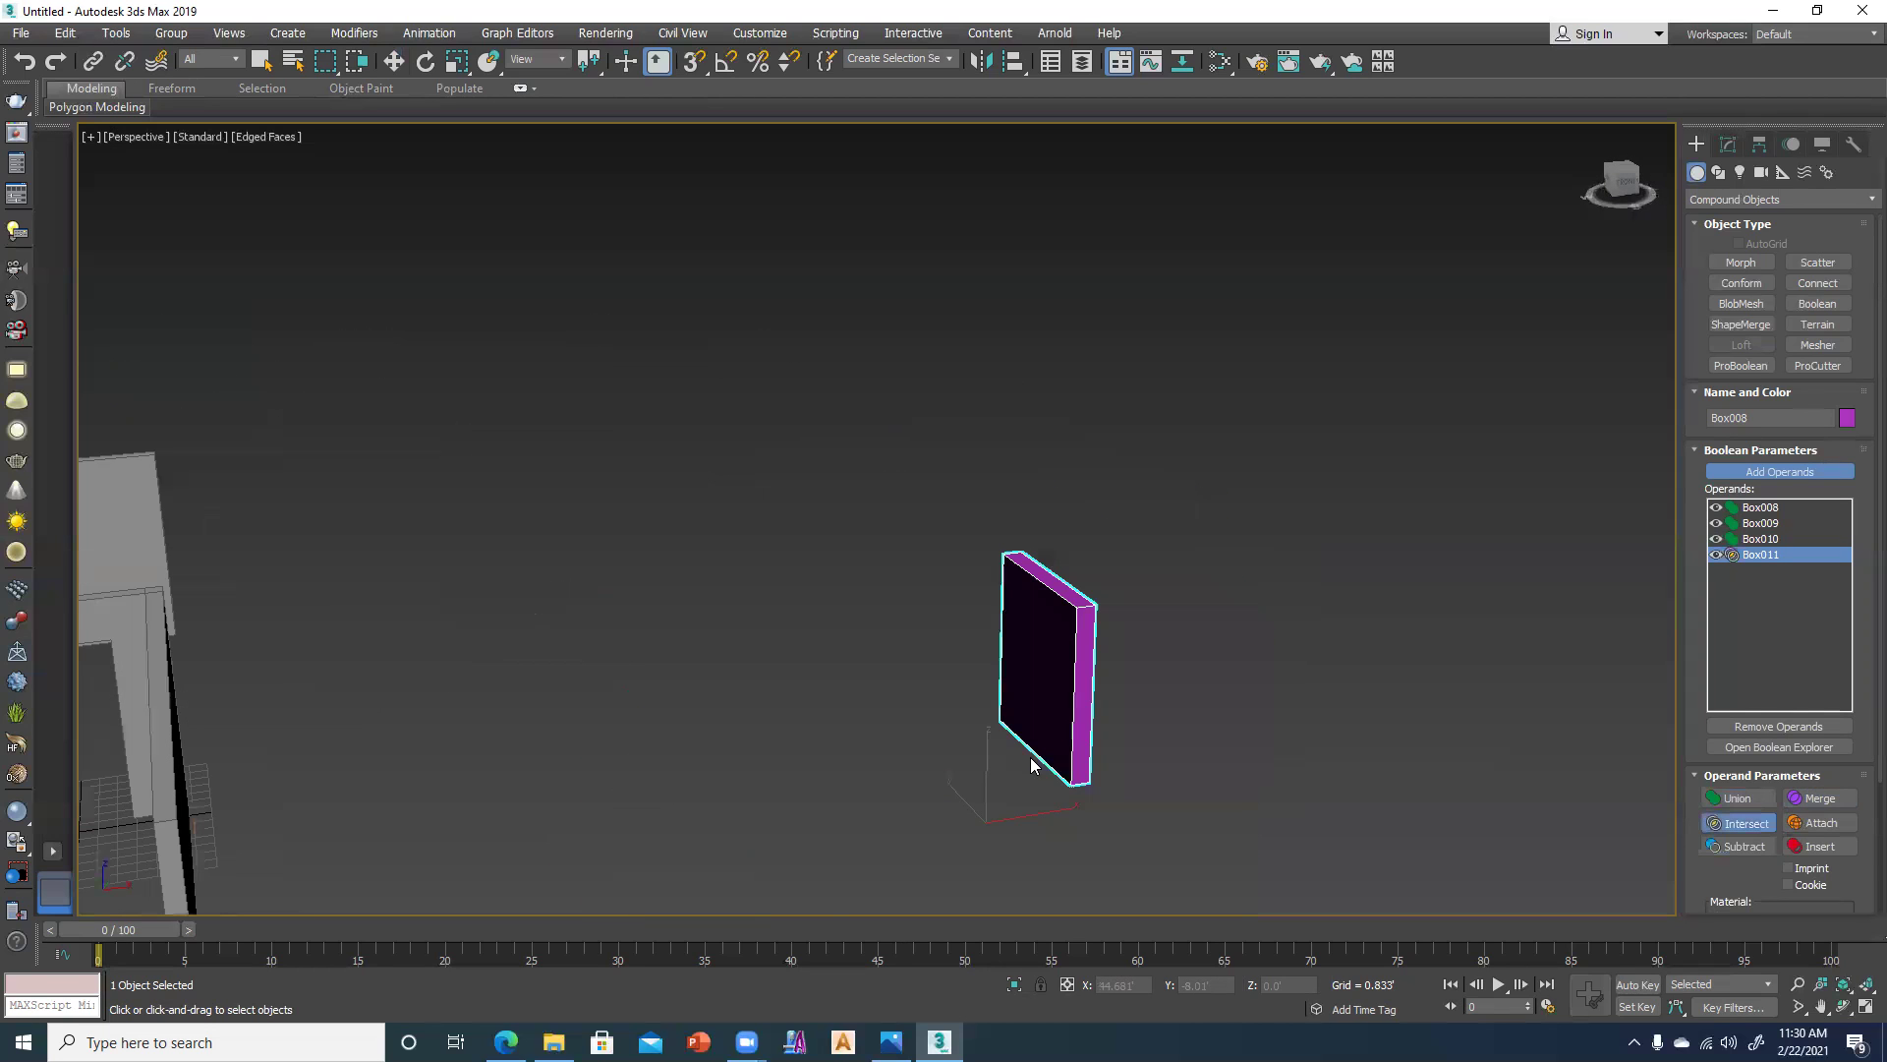
key("ctrl+z")
key("ctrl+z")
key("ctrl+z")
key("ctrl+z")
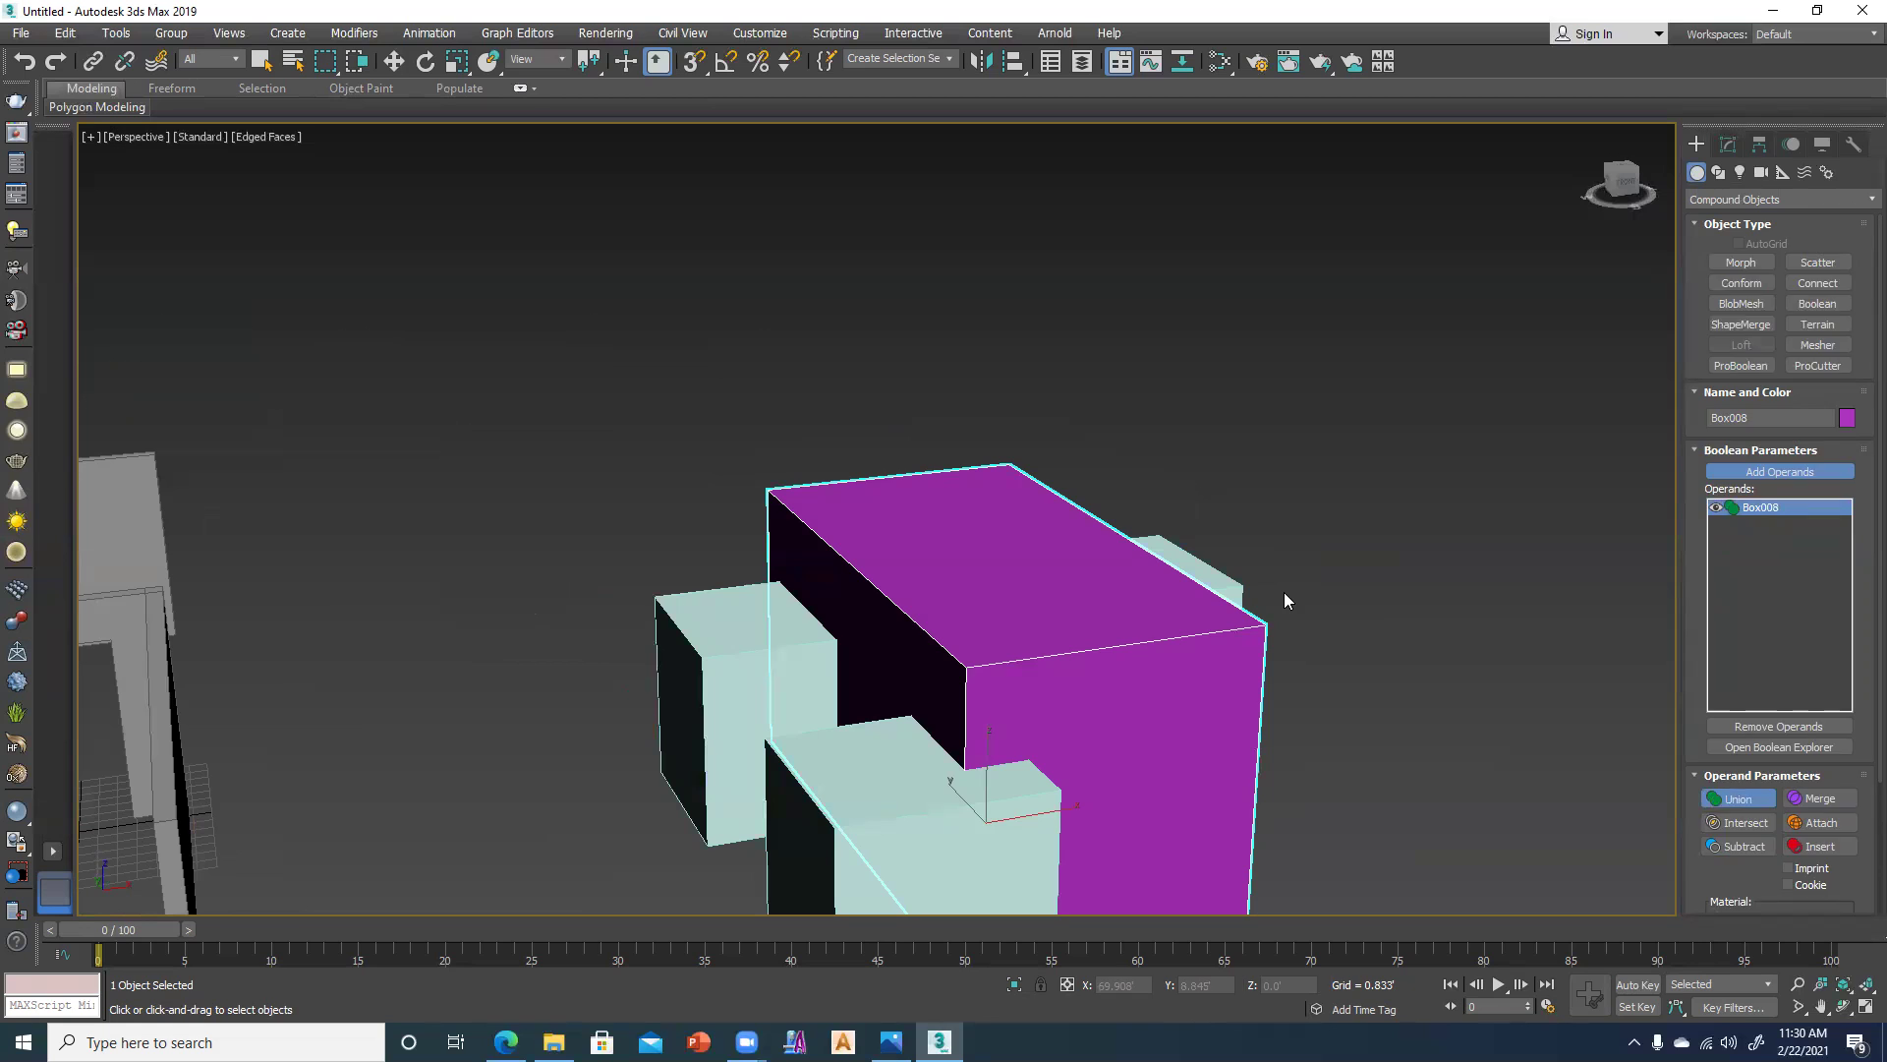
key("w")
left_click(1396, 590)
left_click(1121, 704)
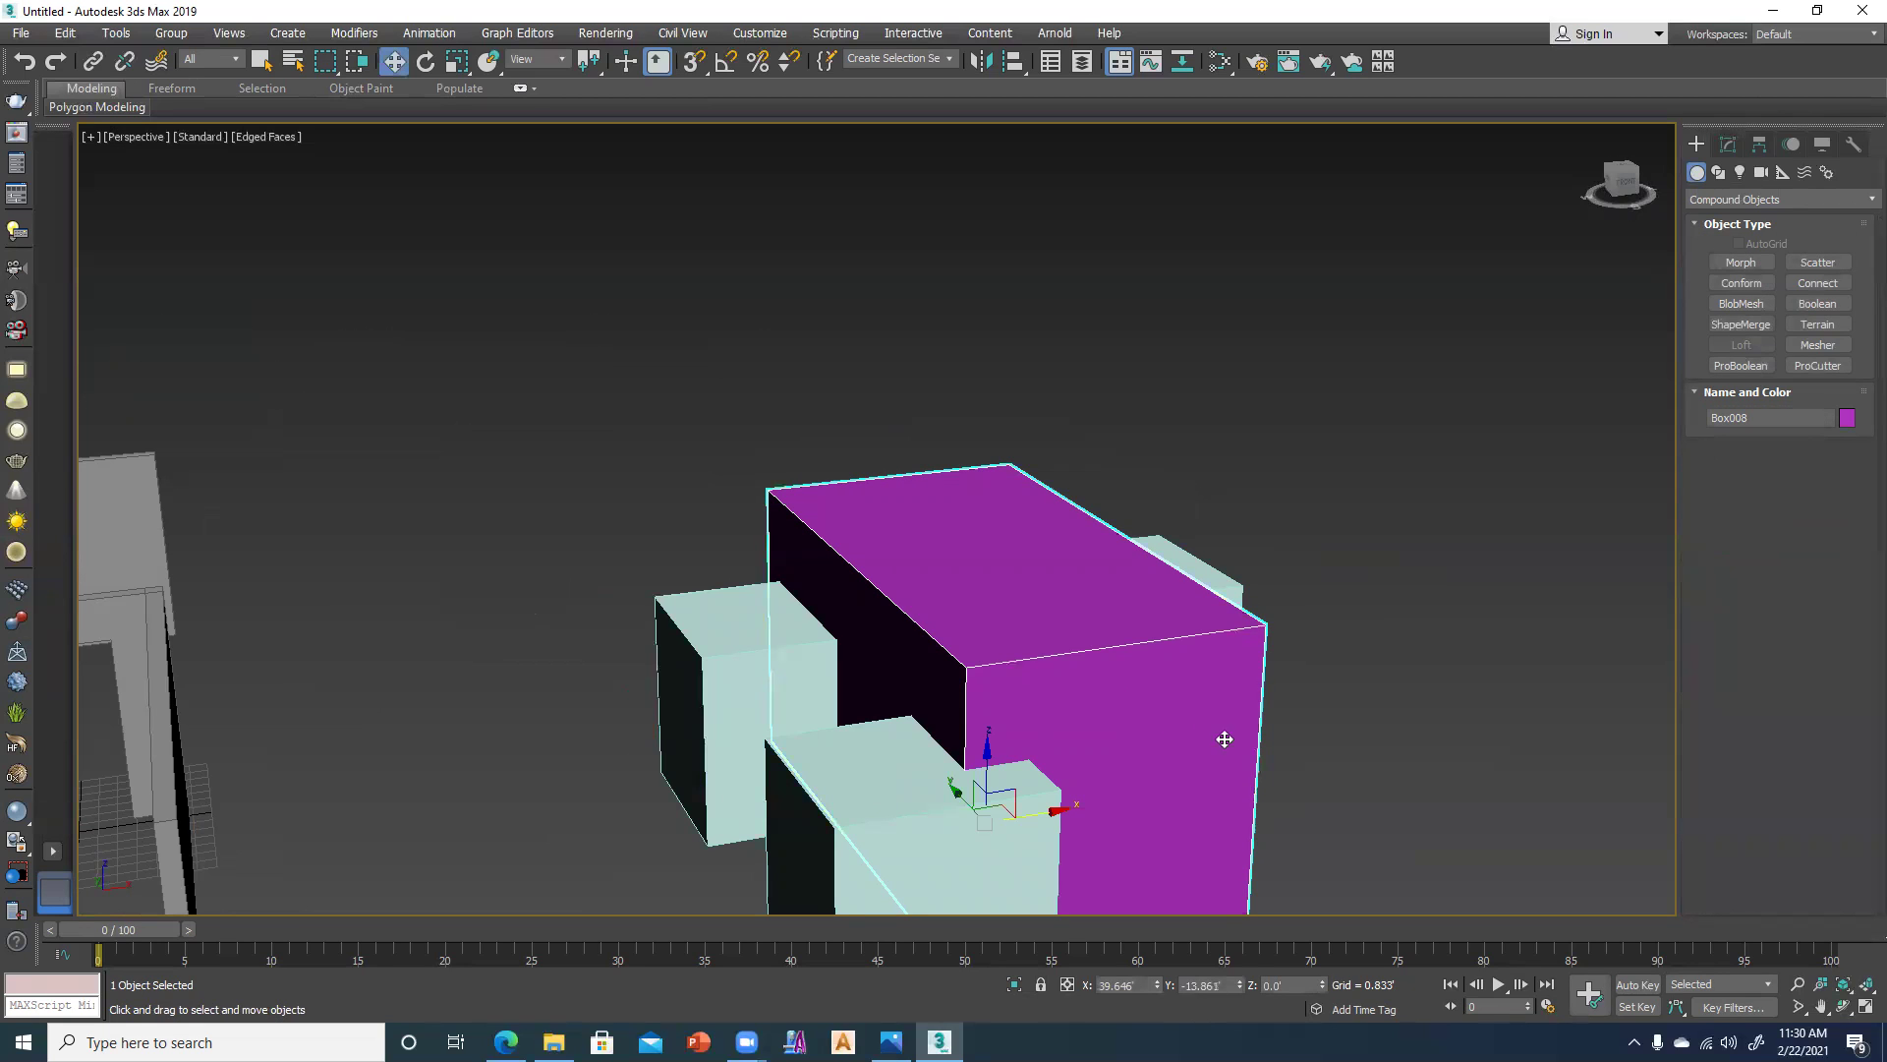
Subtract the lower, left and remaining cyan boxes from the magenta box using ProBoolean Subtraction.
left_click(1726, 362)
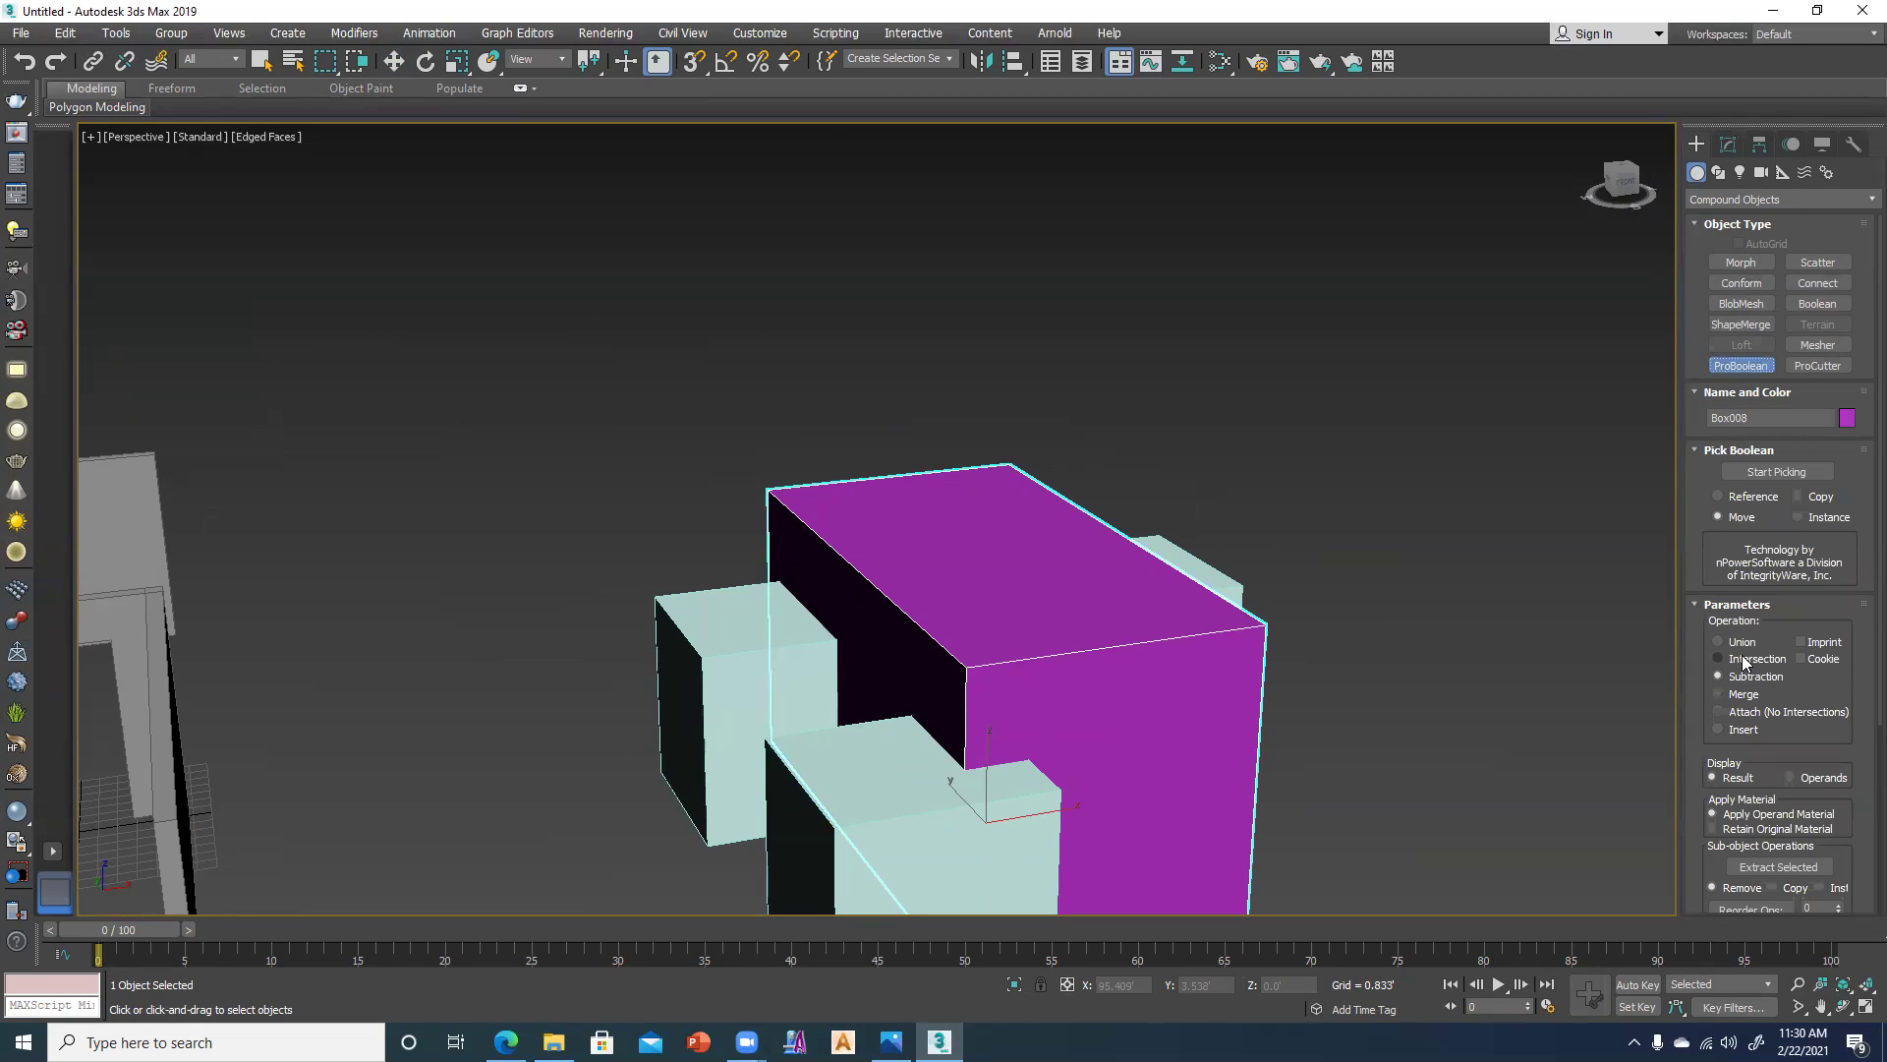
left_click(1769, 474)
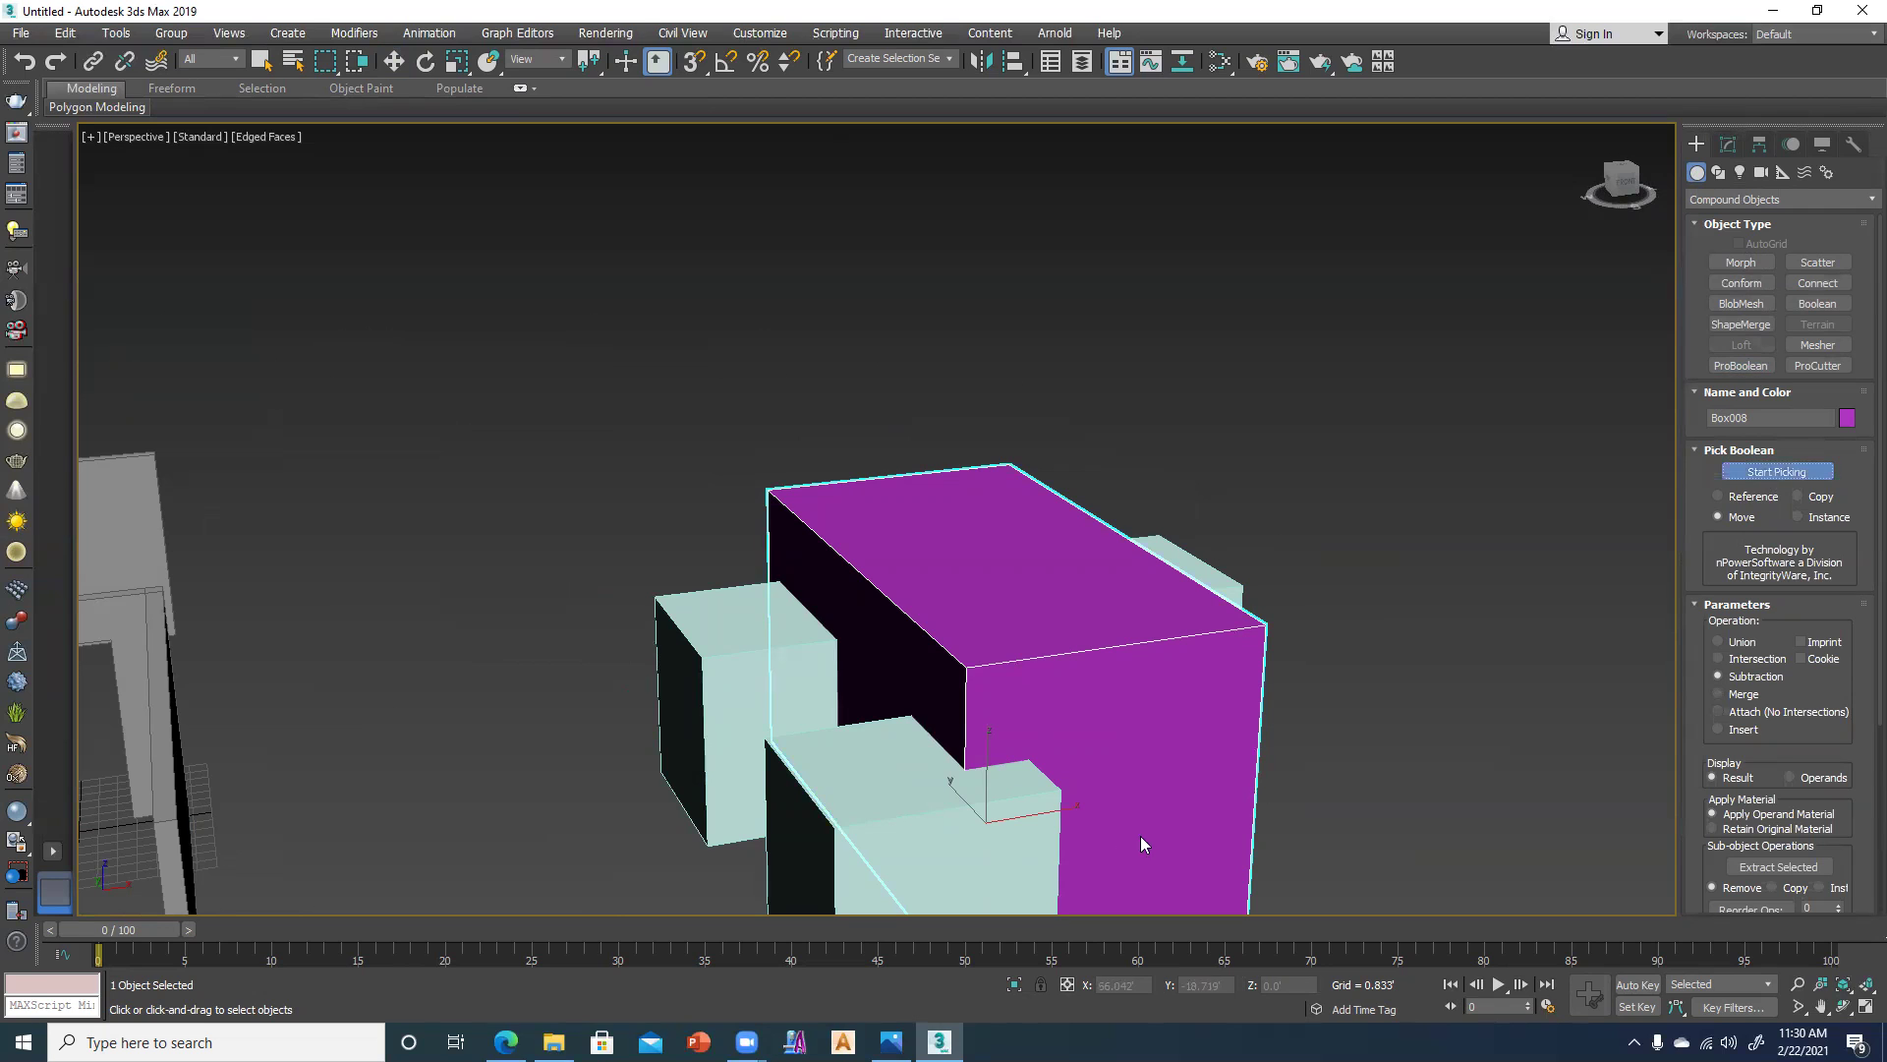
left_click(961, 792)
left_click(758, 674)
left_click(1201, 568)
mouse_move(1276, 666)
middle_mouse_down("alt")
mouse_move(987, 530)
mouse_move(795, 538)
mouse_move(932, 694)
mouse_move(1097, 619)
mouse_move(1093, 670)
middle_mouse_up("alt")
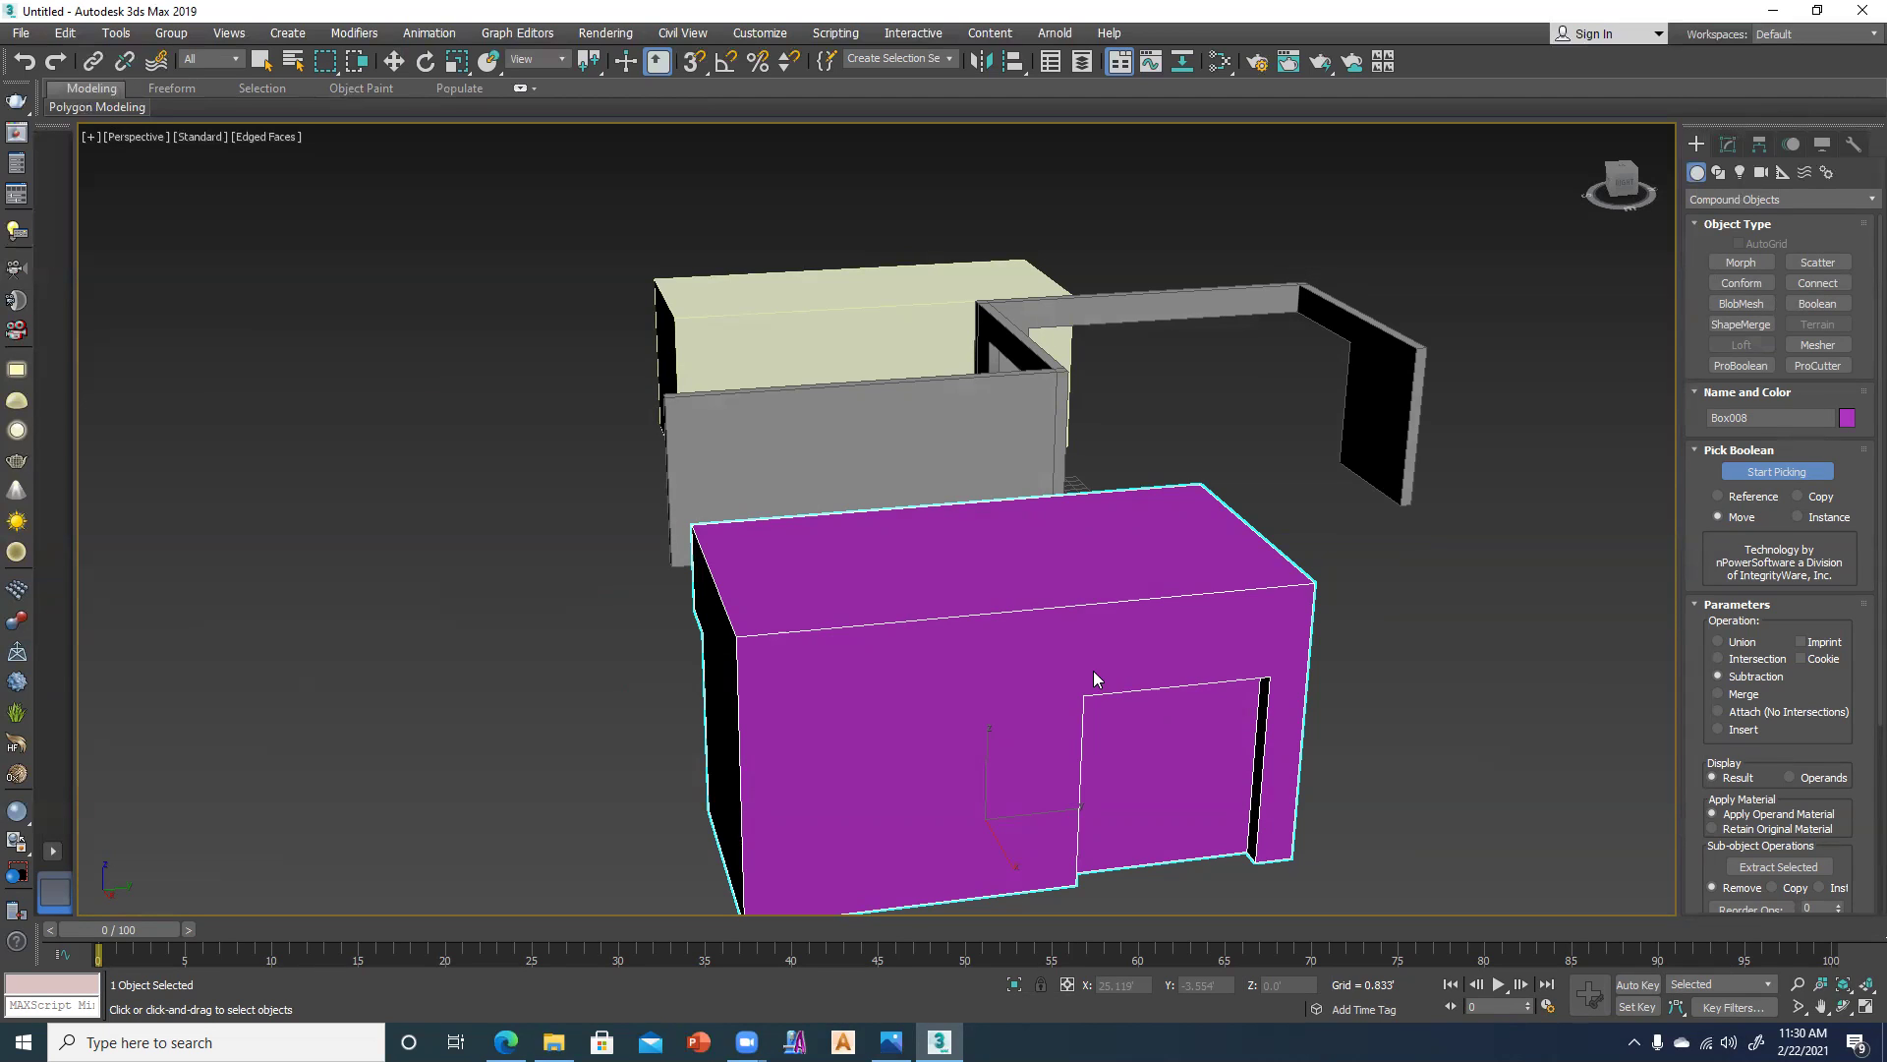
Delete the purple ProBoolean box and orbit around the walls.
key("Delete")
key("w")
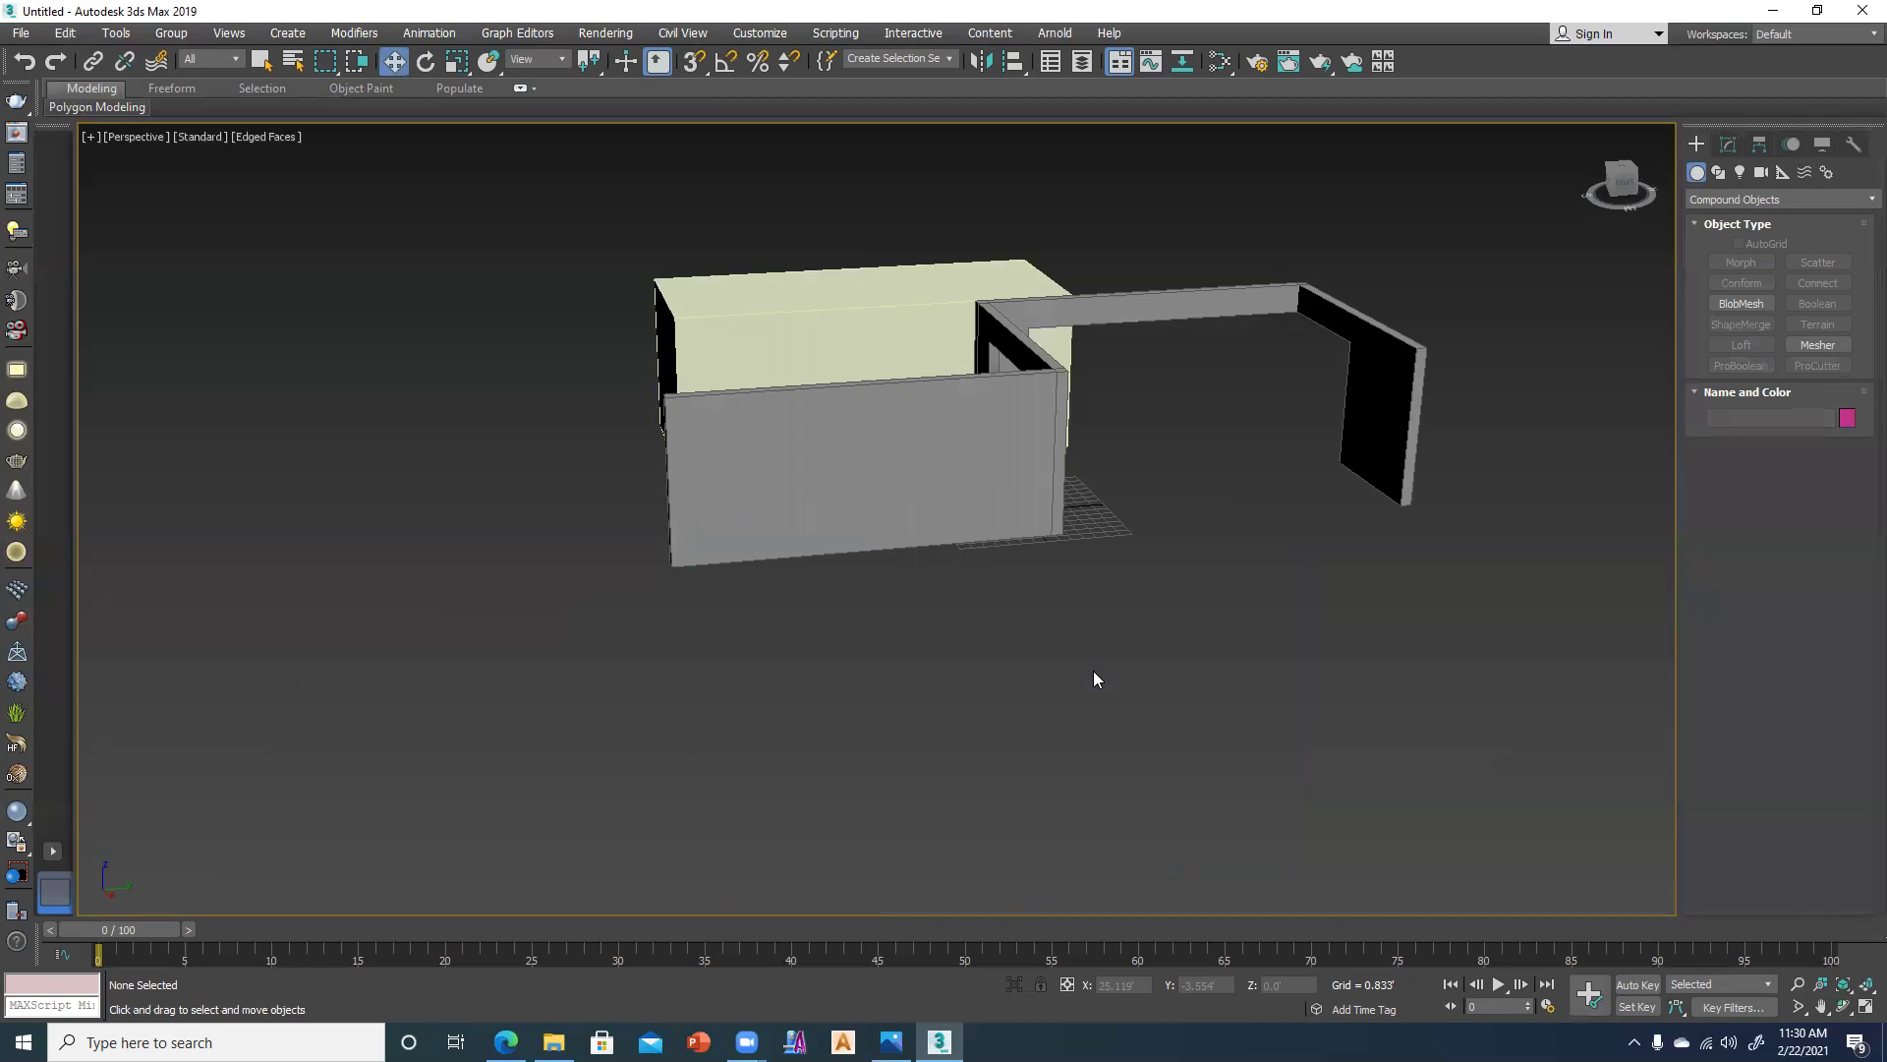
scroll(776, 546, "down", 3)
scroll(804, 576, "down", 2)
mouse_move(804, 575)
middle_mouse_down("alt")
mouse_move(945, 522)
mouse_move(735, 623)
mouse_move(652, 515)
middle_mouse_up("alt")
scroll(652, 515, "up", 5)
In Box001's Vertex mode, move one side of the opening along X in Top view to widen the doorway.
left_click(634, 510)
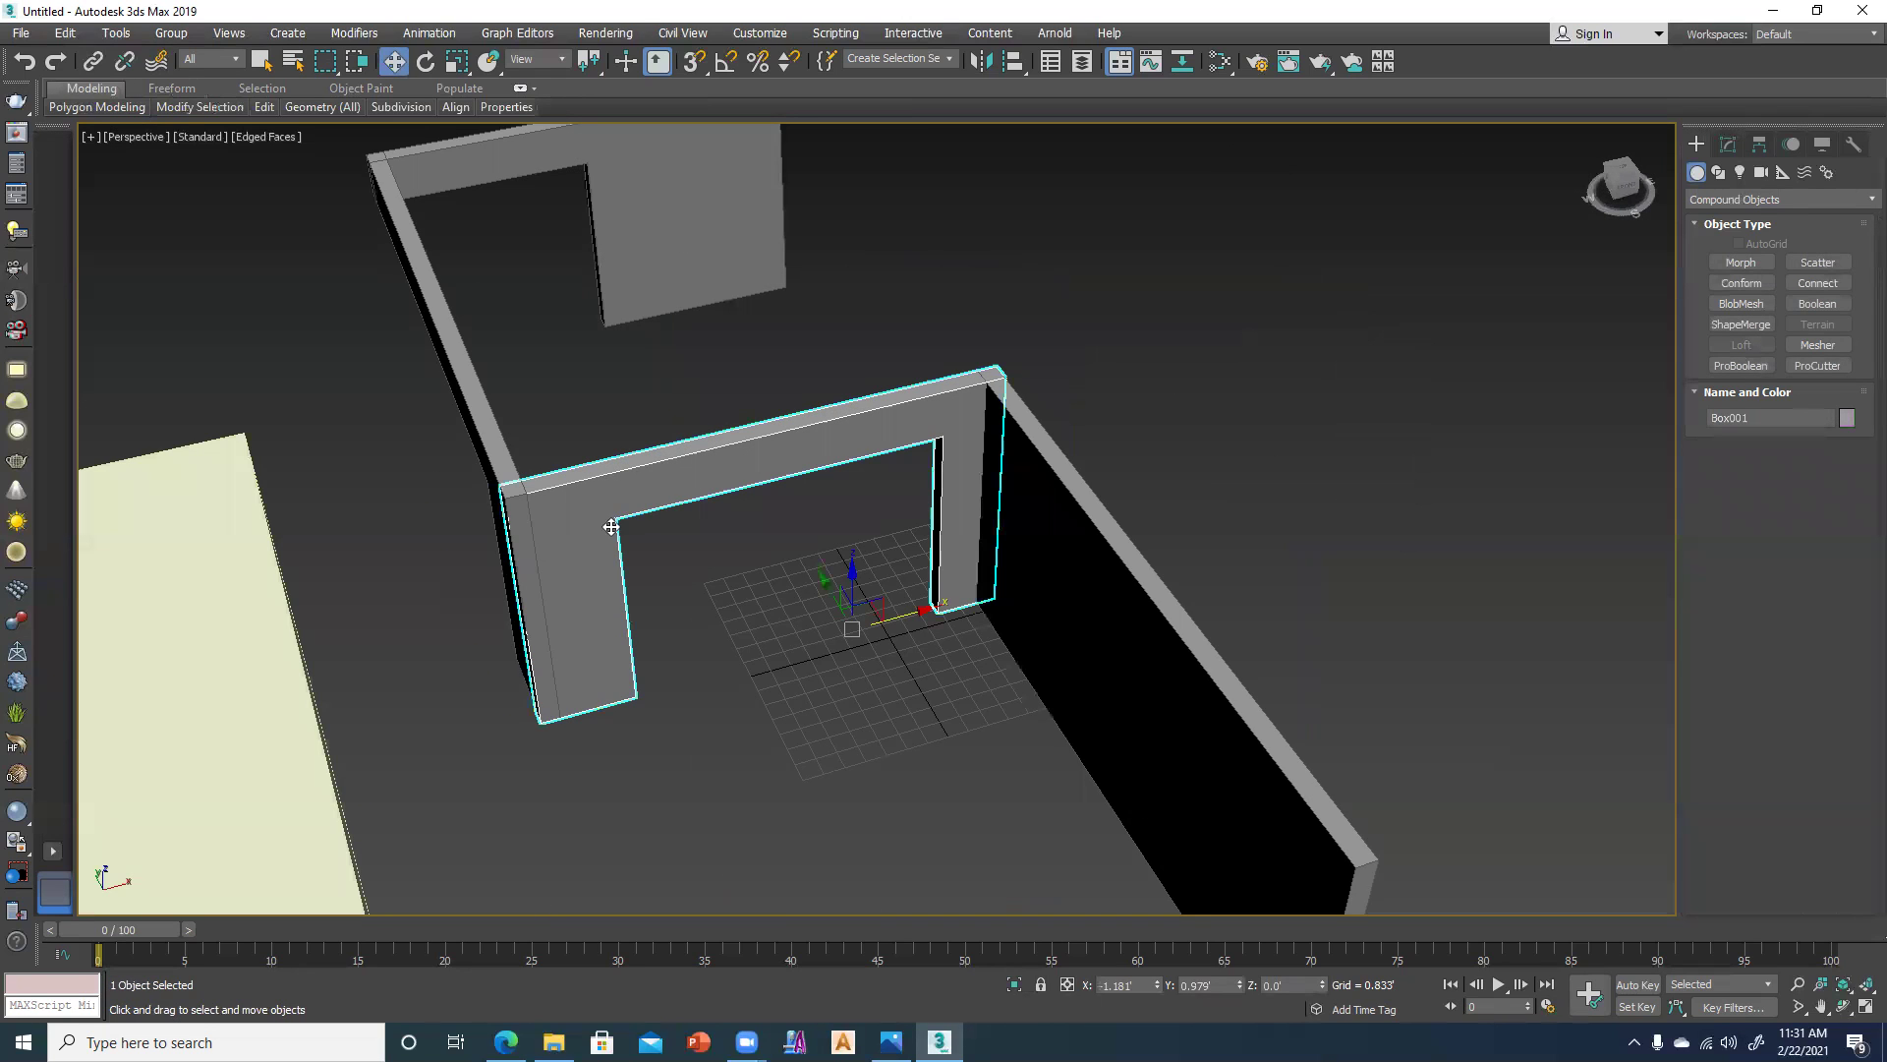
key("1")
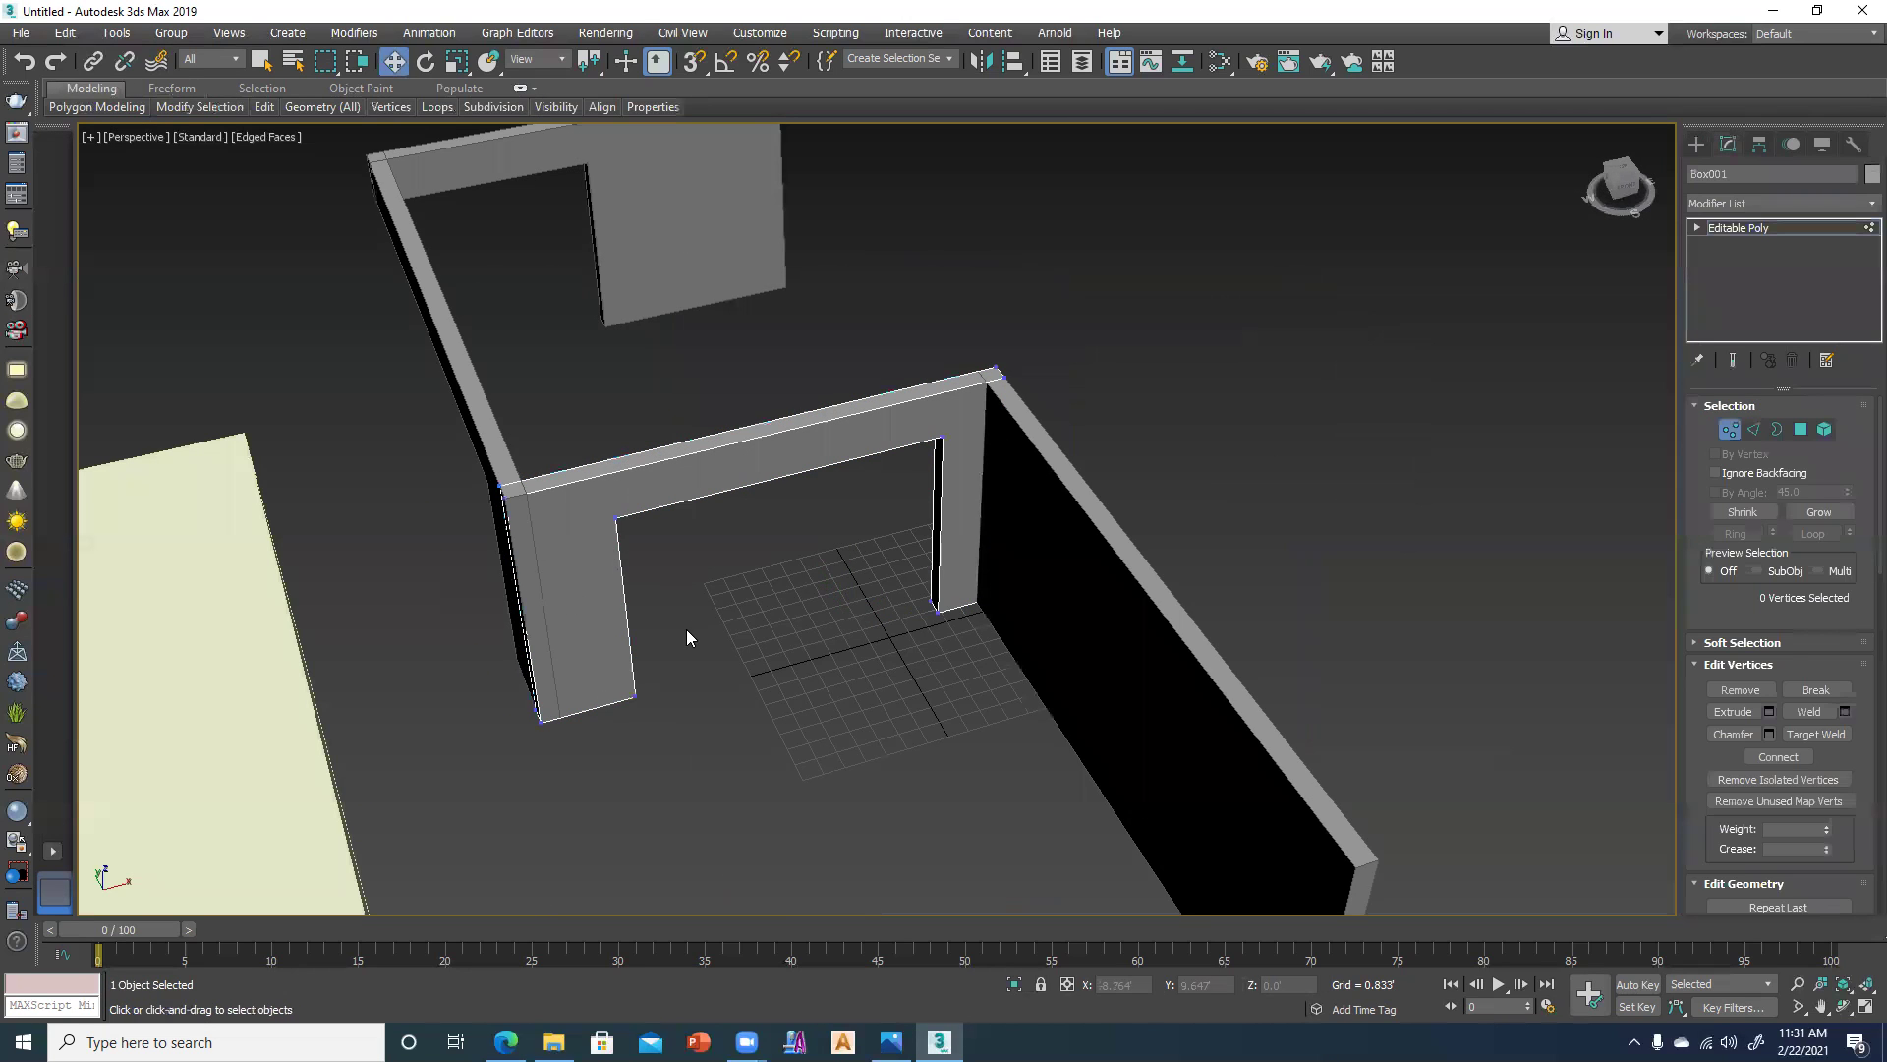
key("alt+w")
left_click_drag(378, 203, 472, 304)
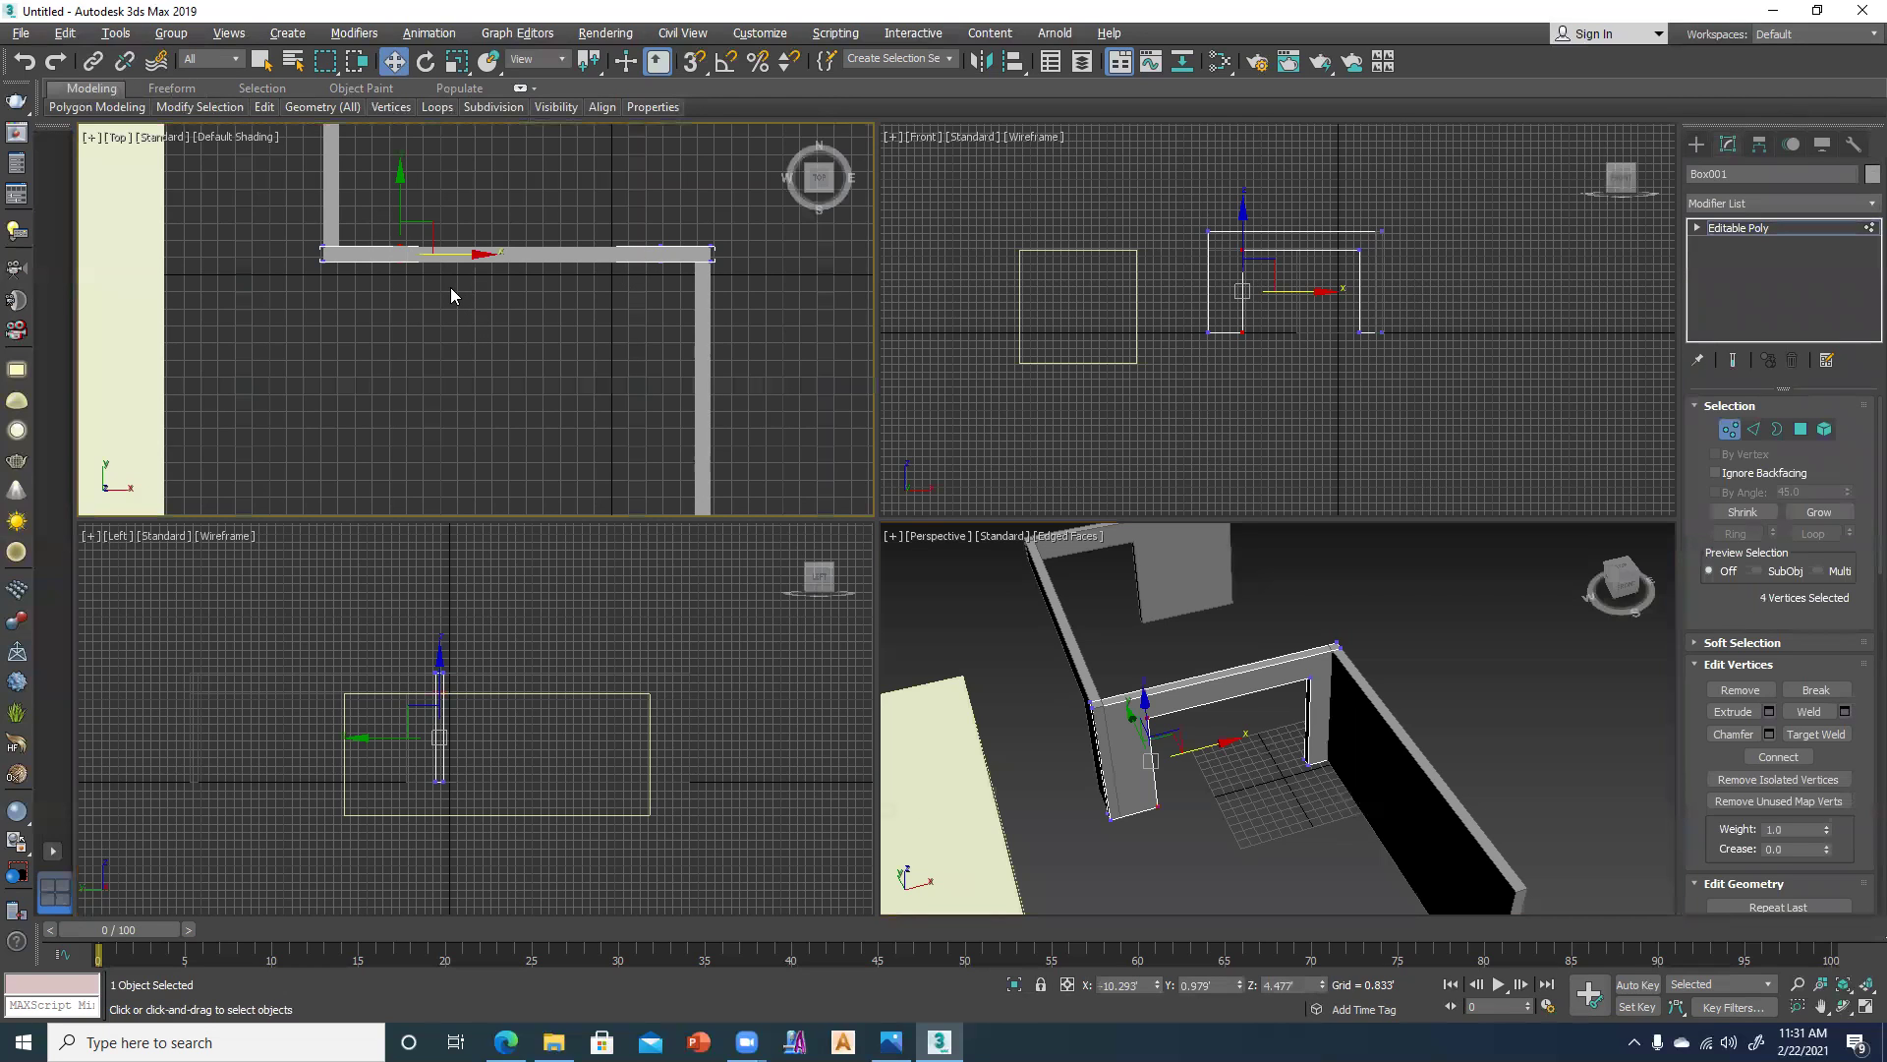
key("F3")
scroll(450, 287, "up", 2)
middle_click_drag(450, 287, 474, 322)
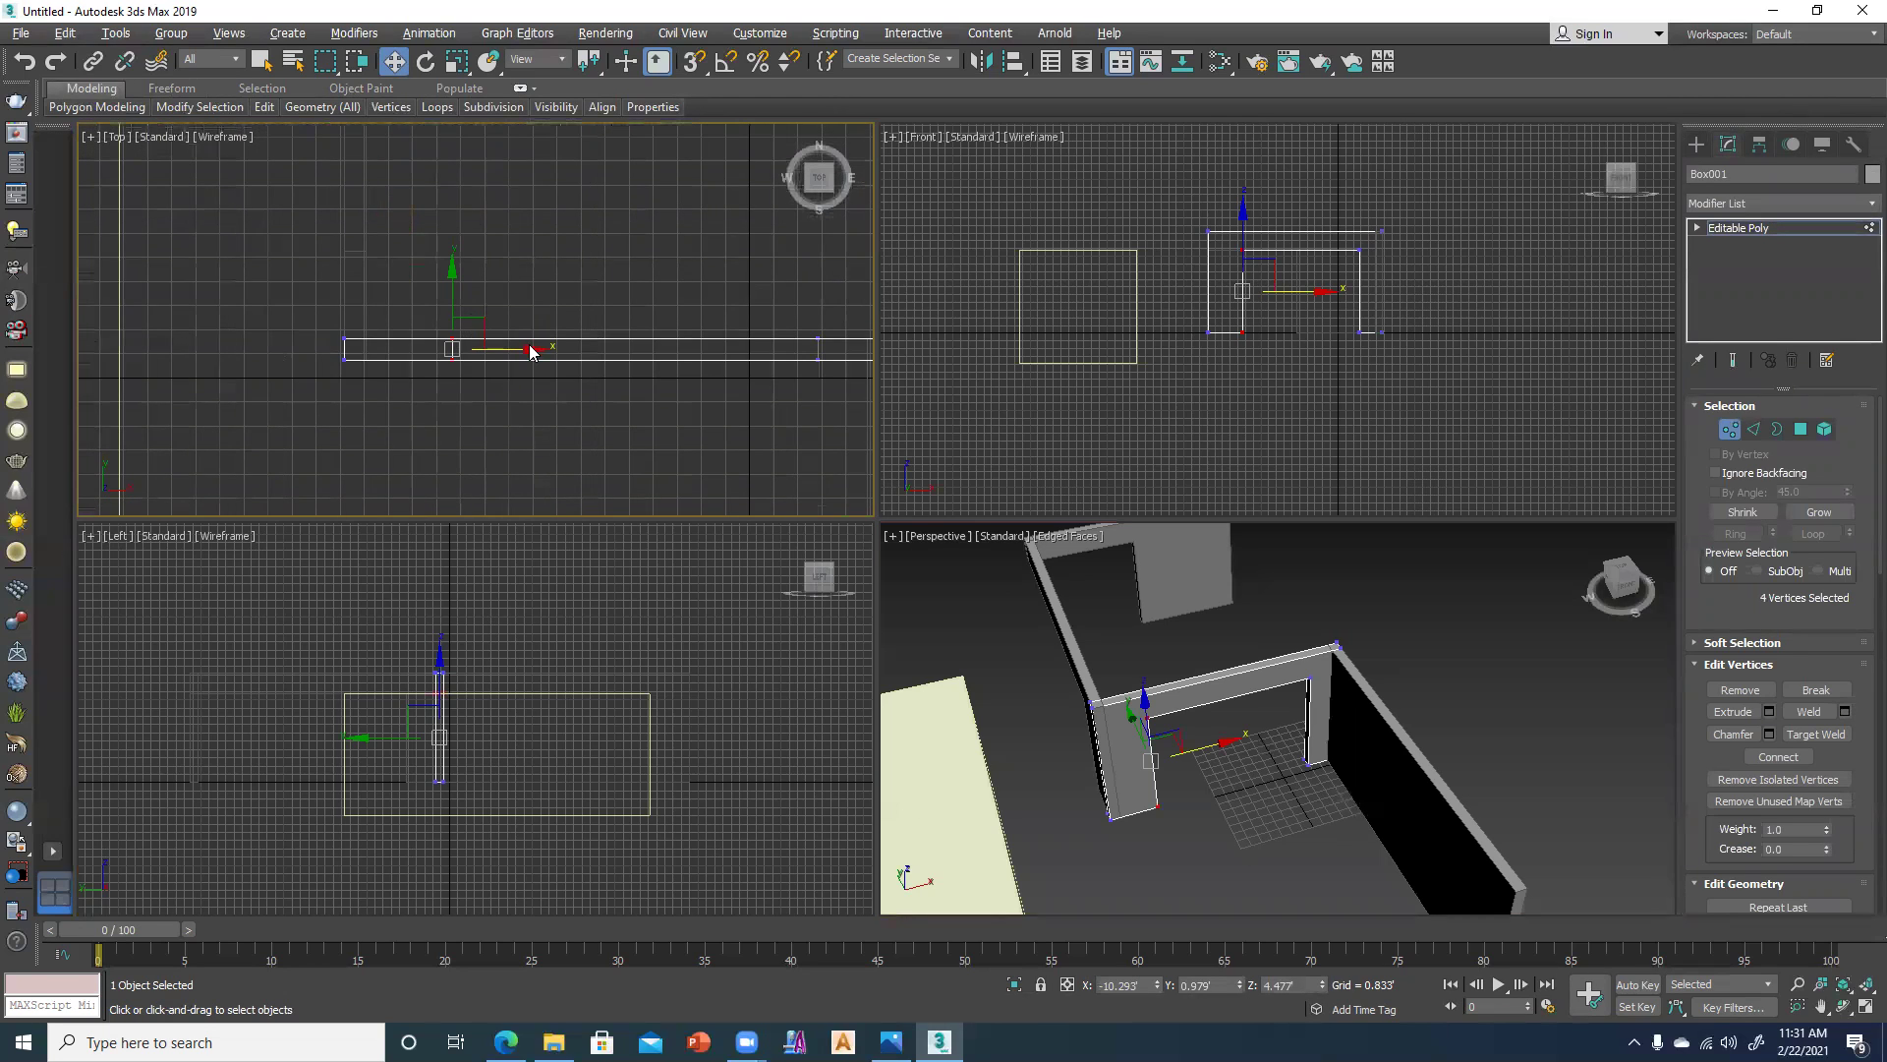
mouse_move(547, 348)
left_mouse_down()
mouse_move(611, 346)
mouse_move(595, 350)
mouse_move(658, 370)
mouse_move(642, 369)
left_mouse_up()
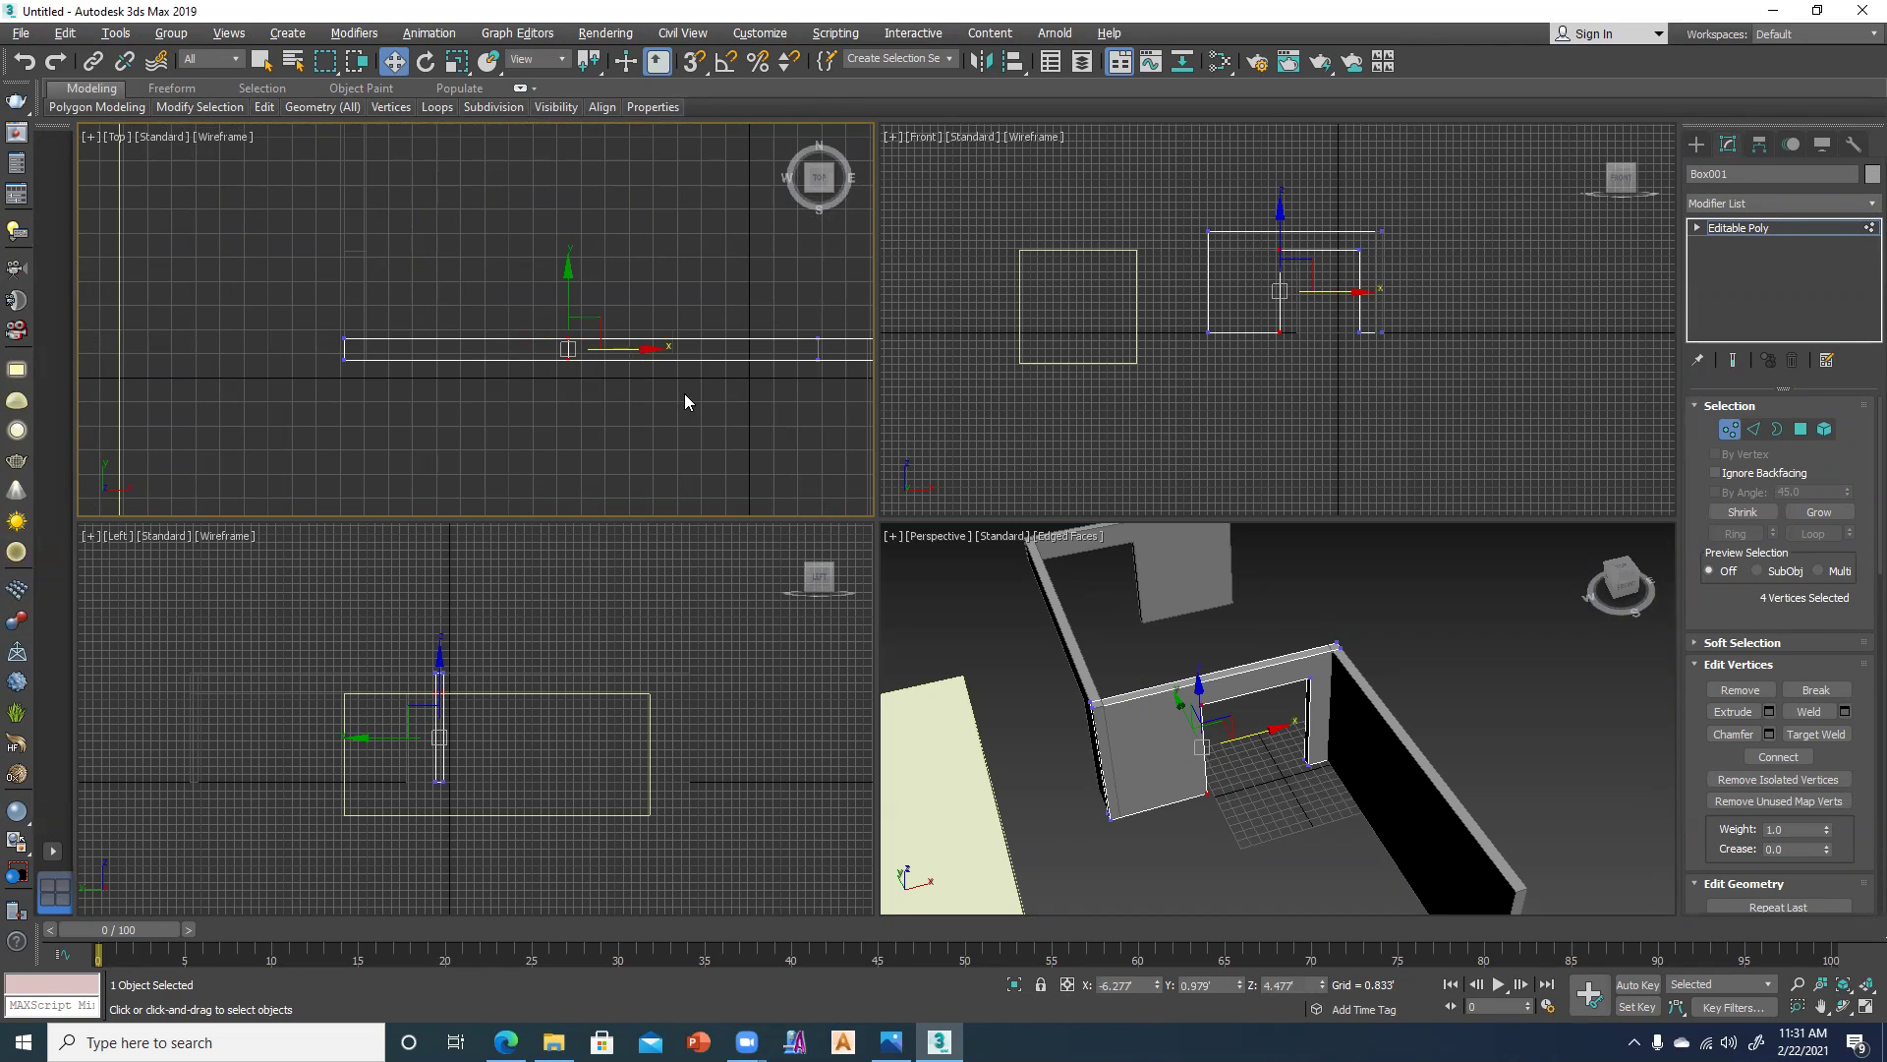
Select the other opening vertices and slide the doorway left along the wall.
scroll(658, 382, "down", 1)
left_click_drag(797, 455, 796, 454)
left_click_drag(758, 354, 713, 354)
left_click(1244, 765)
mouse_move(1244, 764)
middle_mouse_down("alt")
mouse_move(1388, 746)
mouse_move(1245, 765)
middle_mouse_up("alt")
middle_click_drag(1091, 714, 1044, 761, "alt")
Exit vertex editing, deselect the wall, and restore the four-viewport layout.
left_click(655, 415)
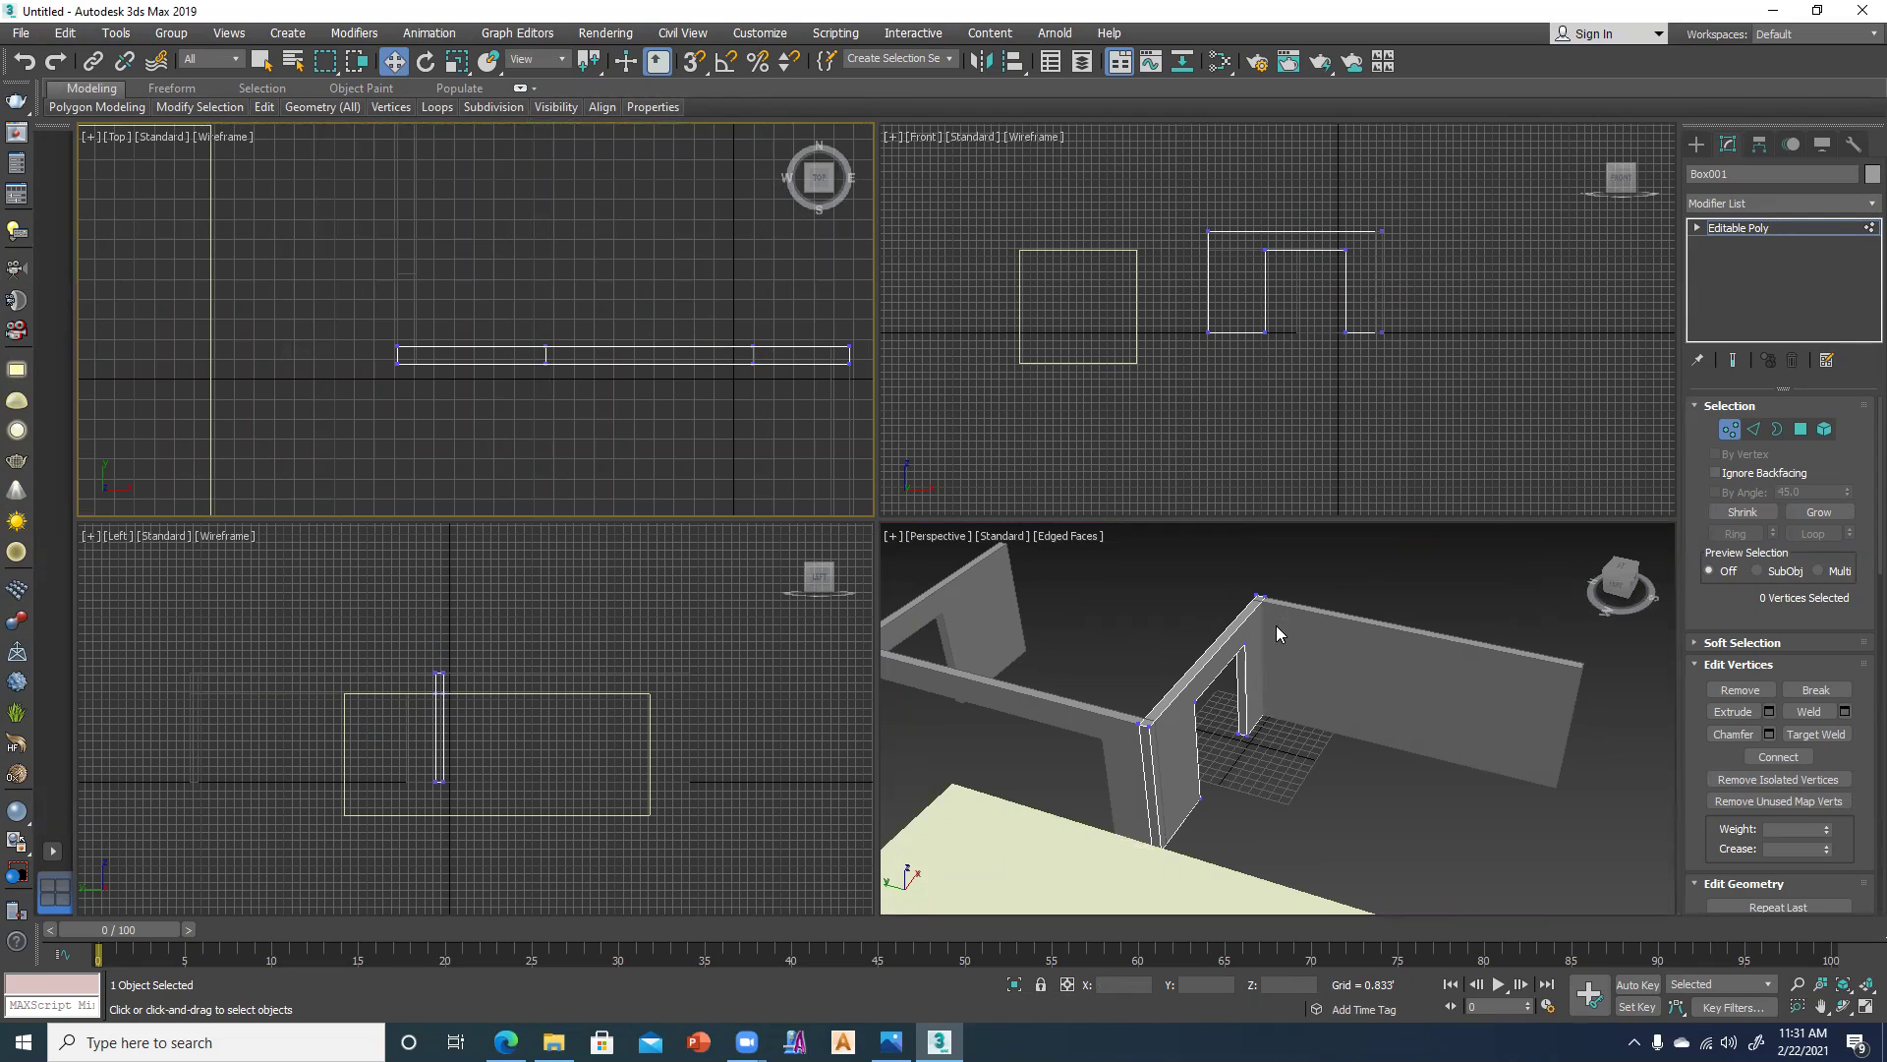
left_click(1034, 609)
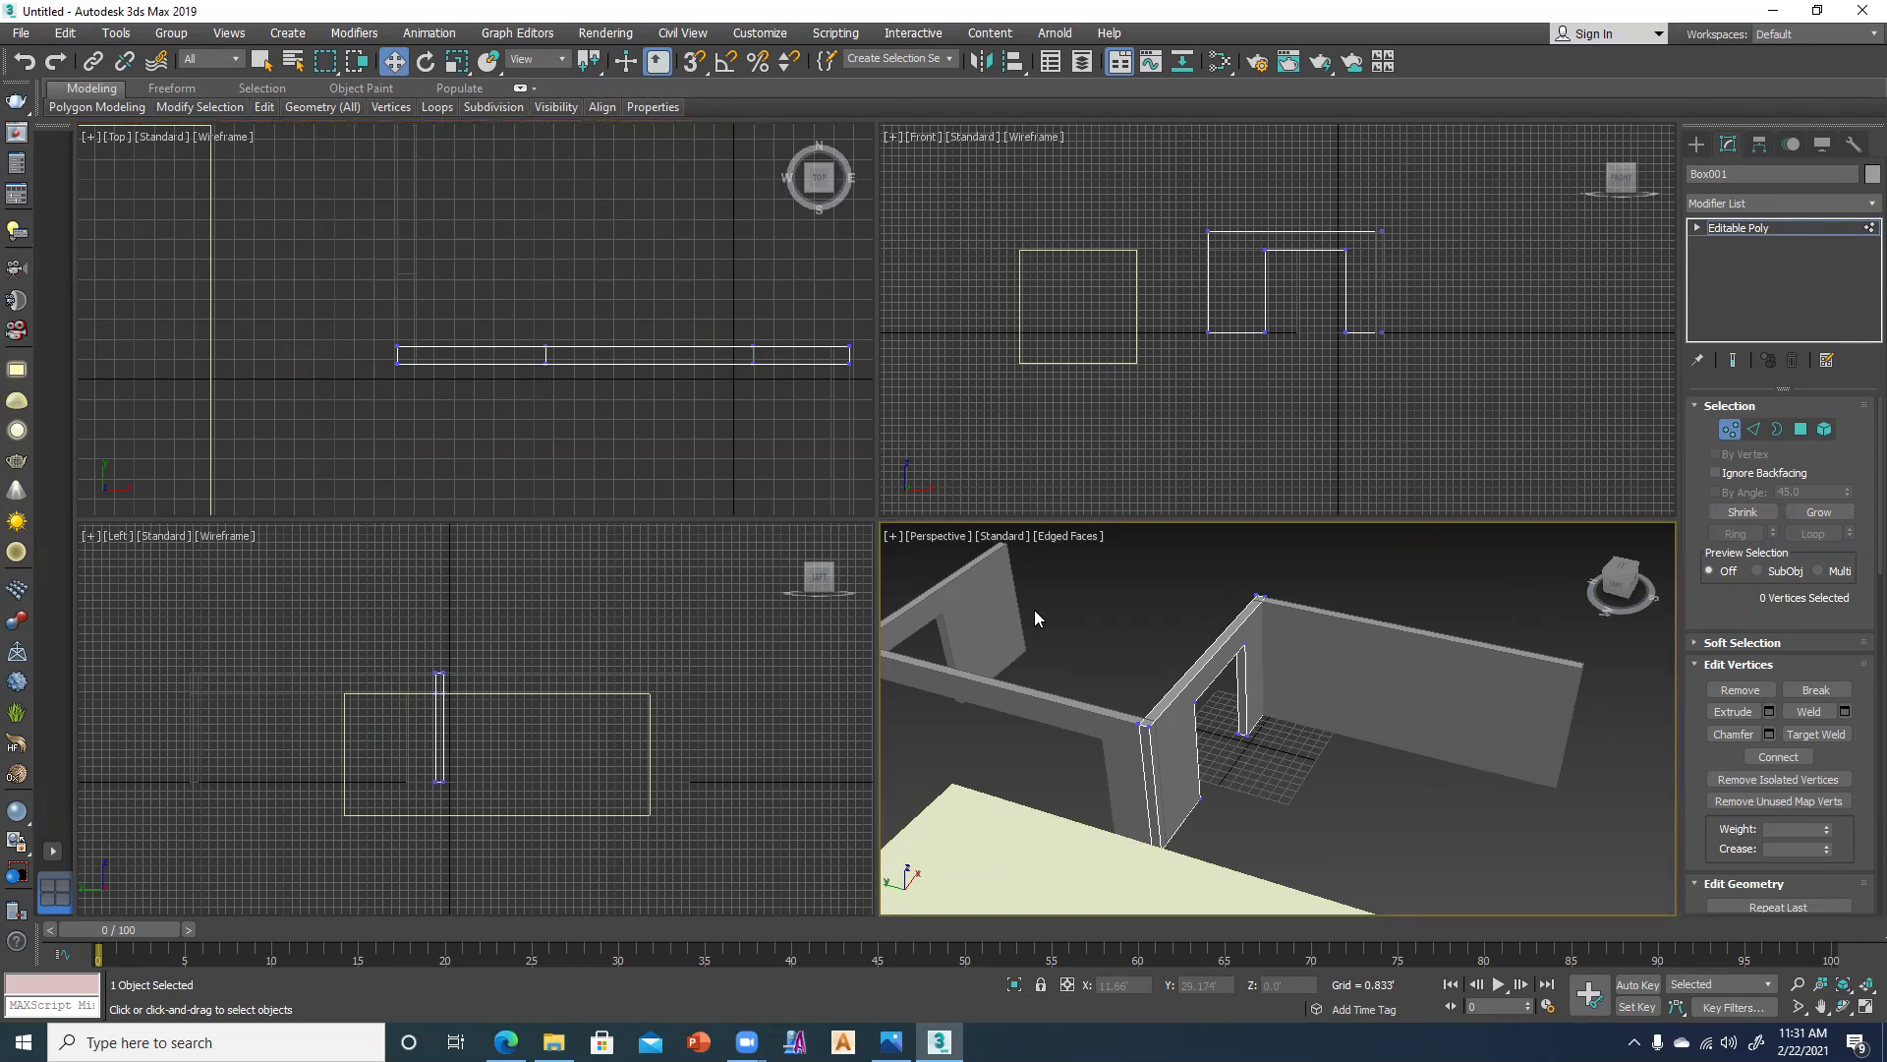
left_click(1738, 228)
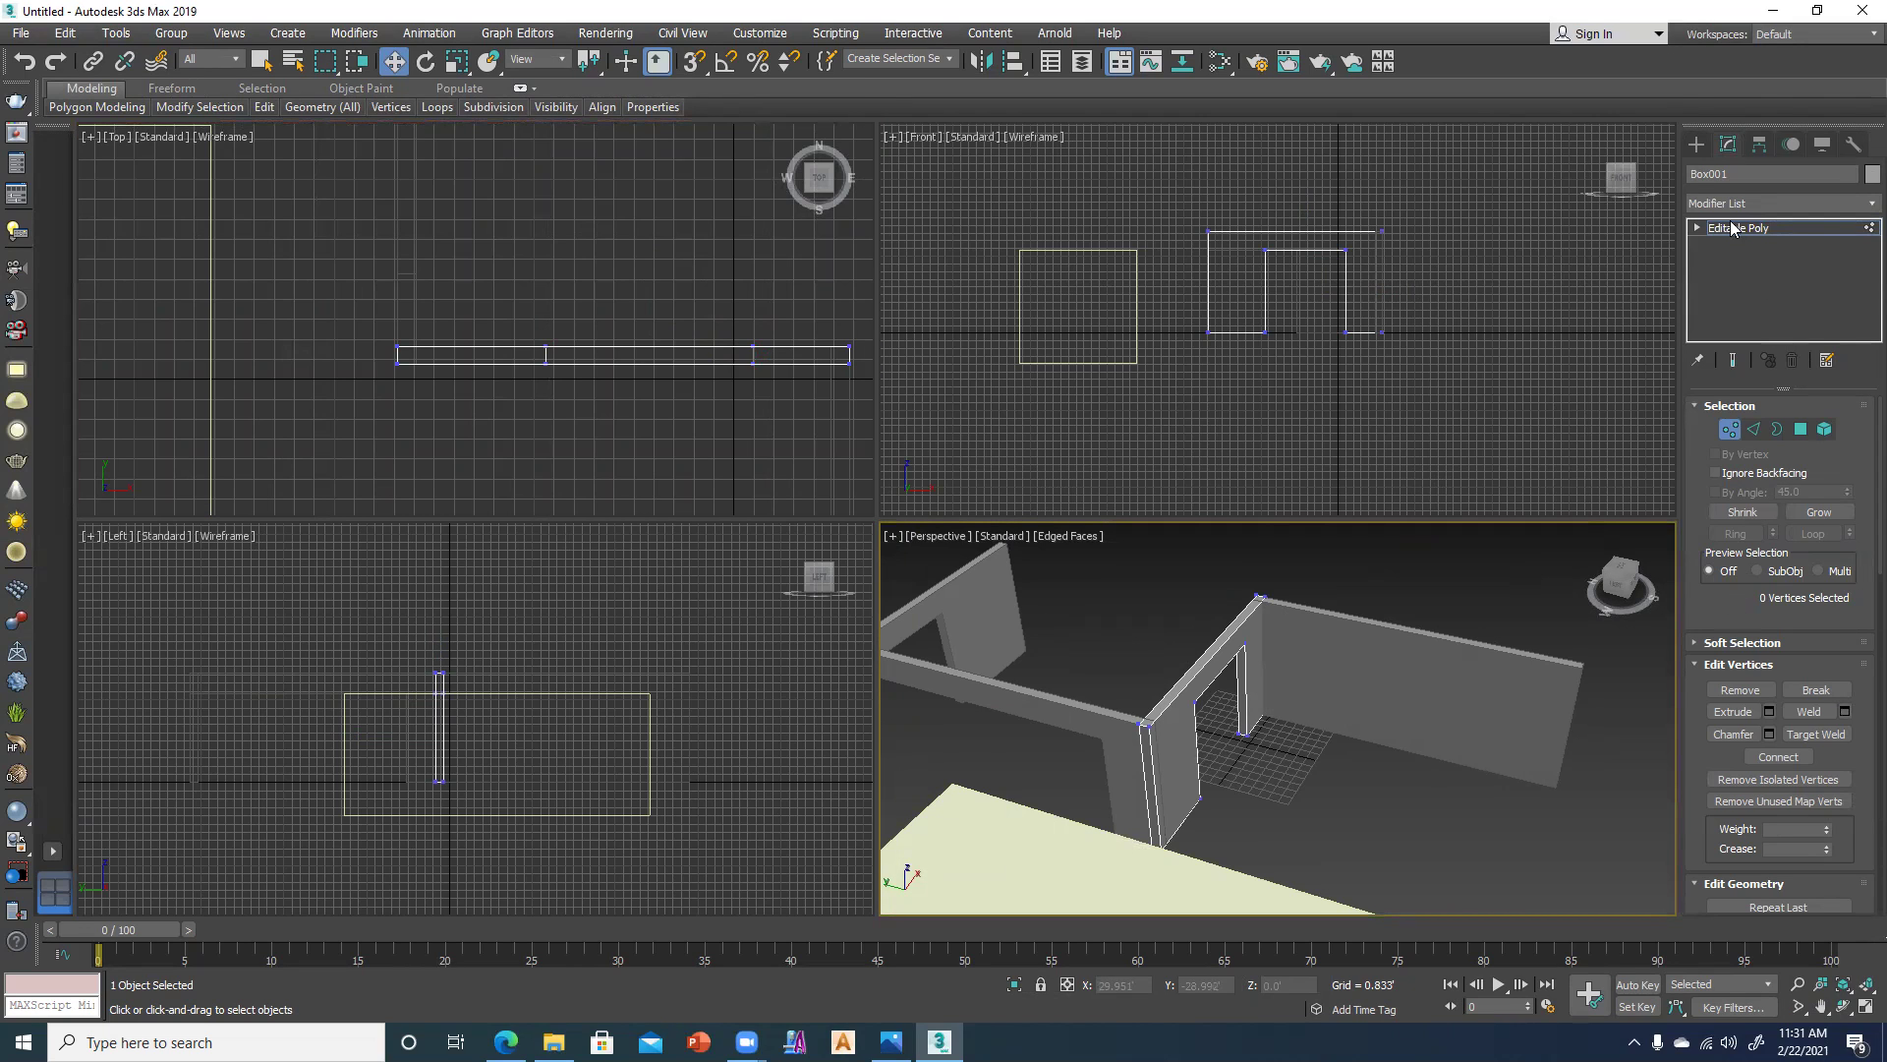
left_click(1311, 826)
key("alt+w")
key("alt+w")
left_click(480, 322)
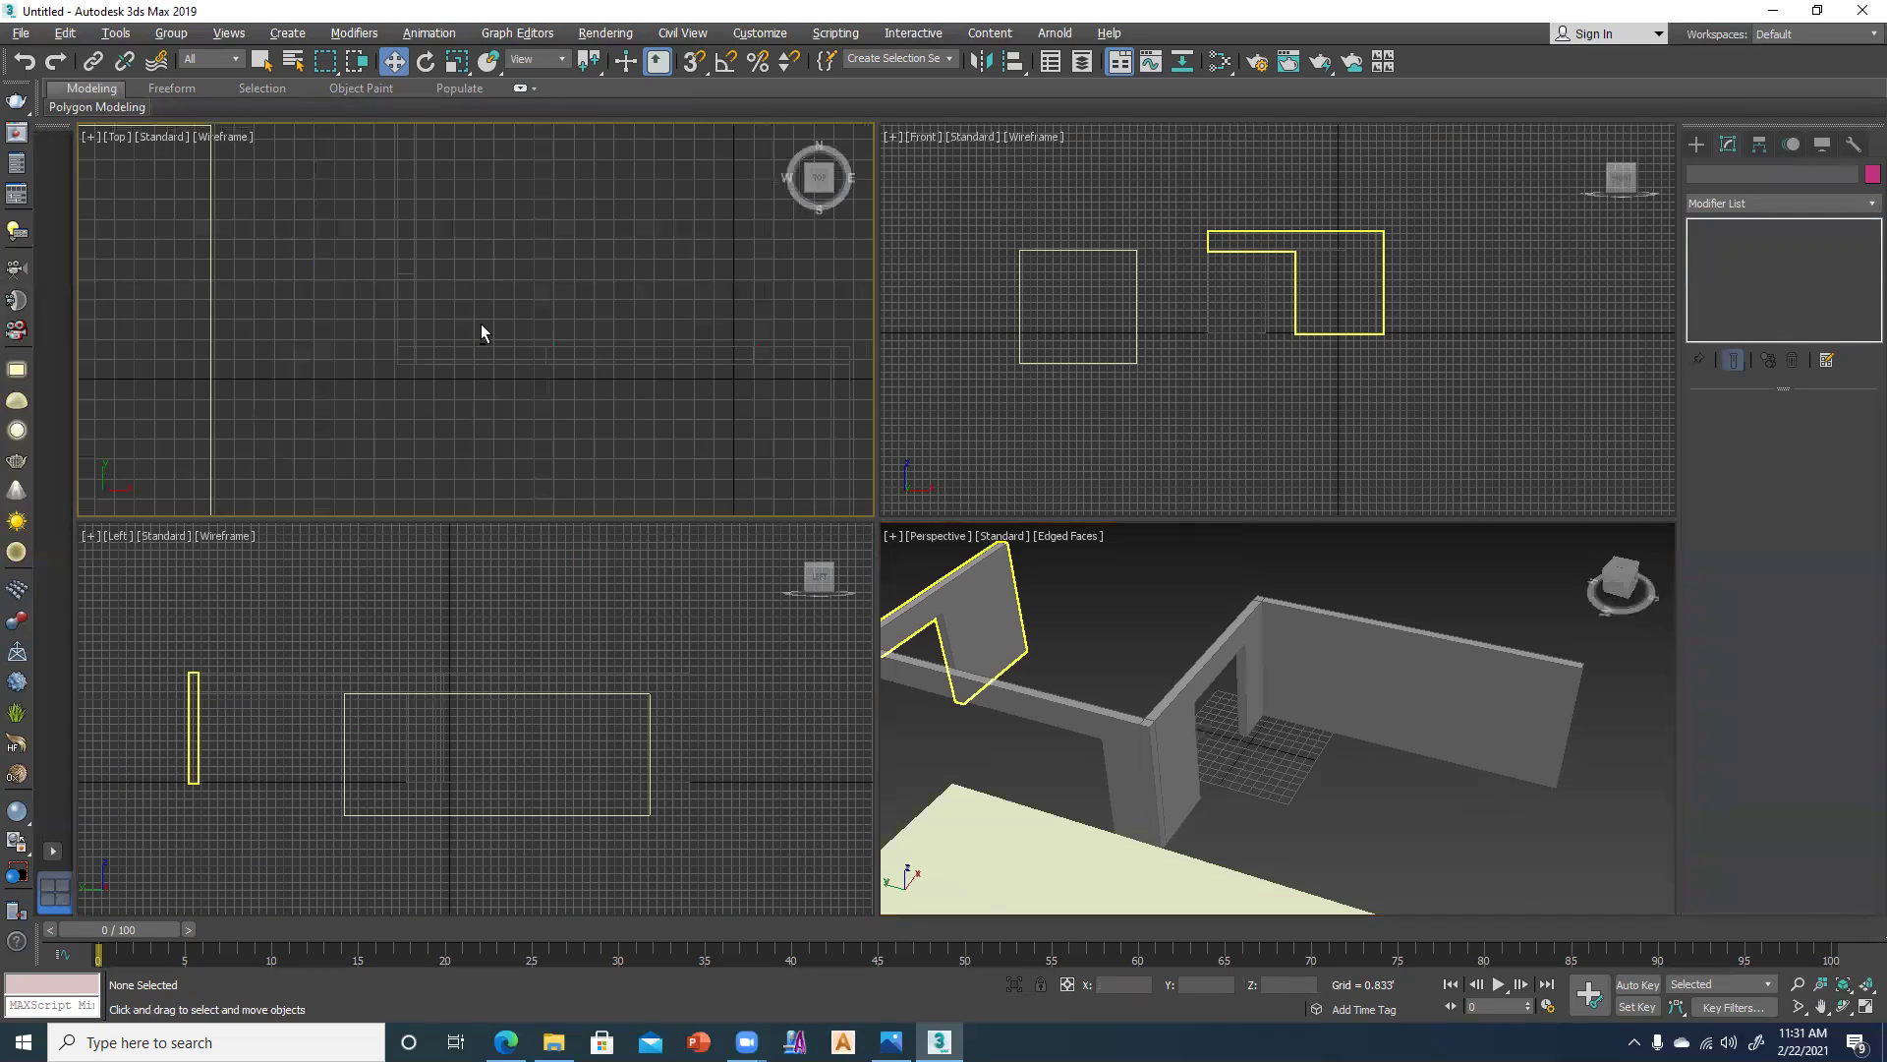
key("alt+w")
scroll(599, 387, "down", 3)
scroll(629, 616, "down", 3)
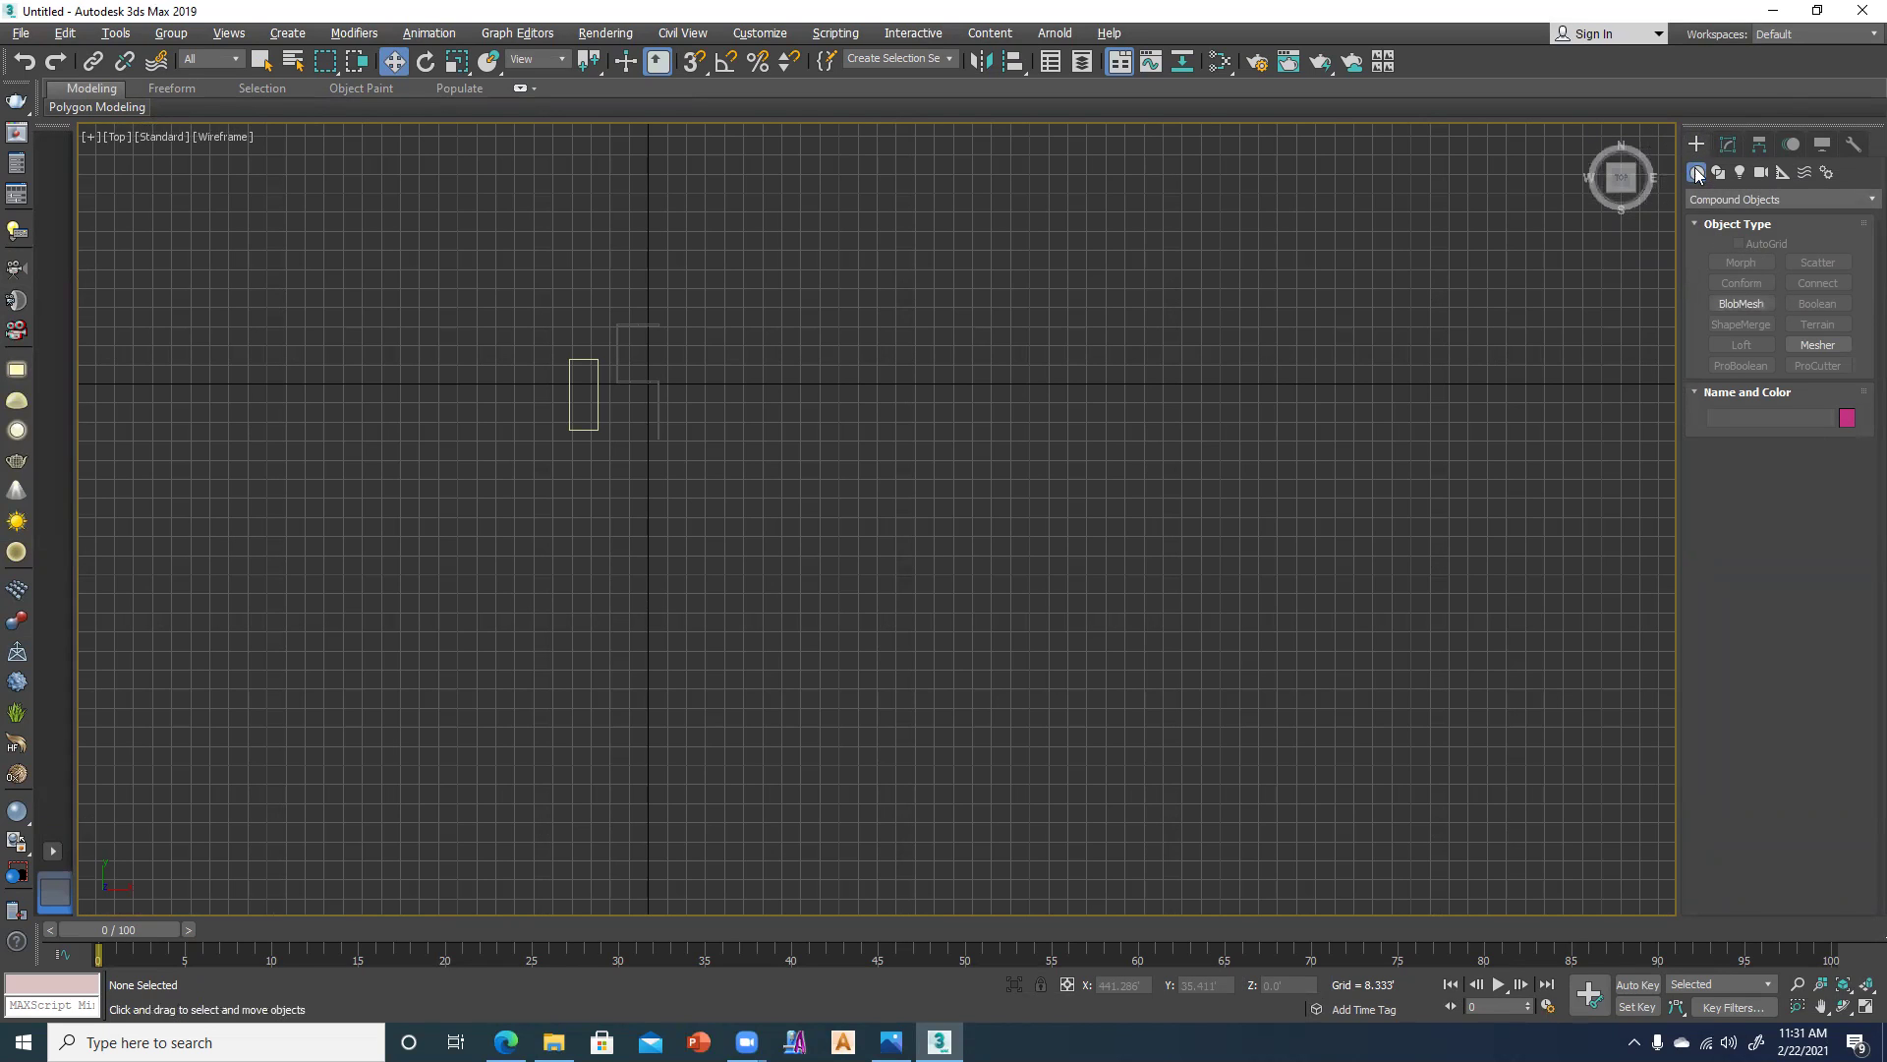
Draw a large Standard Primitives Plane in the Top view around the walls.
left_click(1759, 200)
left_click(1730, 215)
left_click(1818, 344)
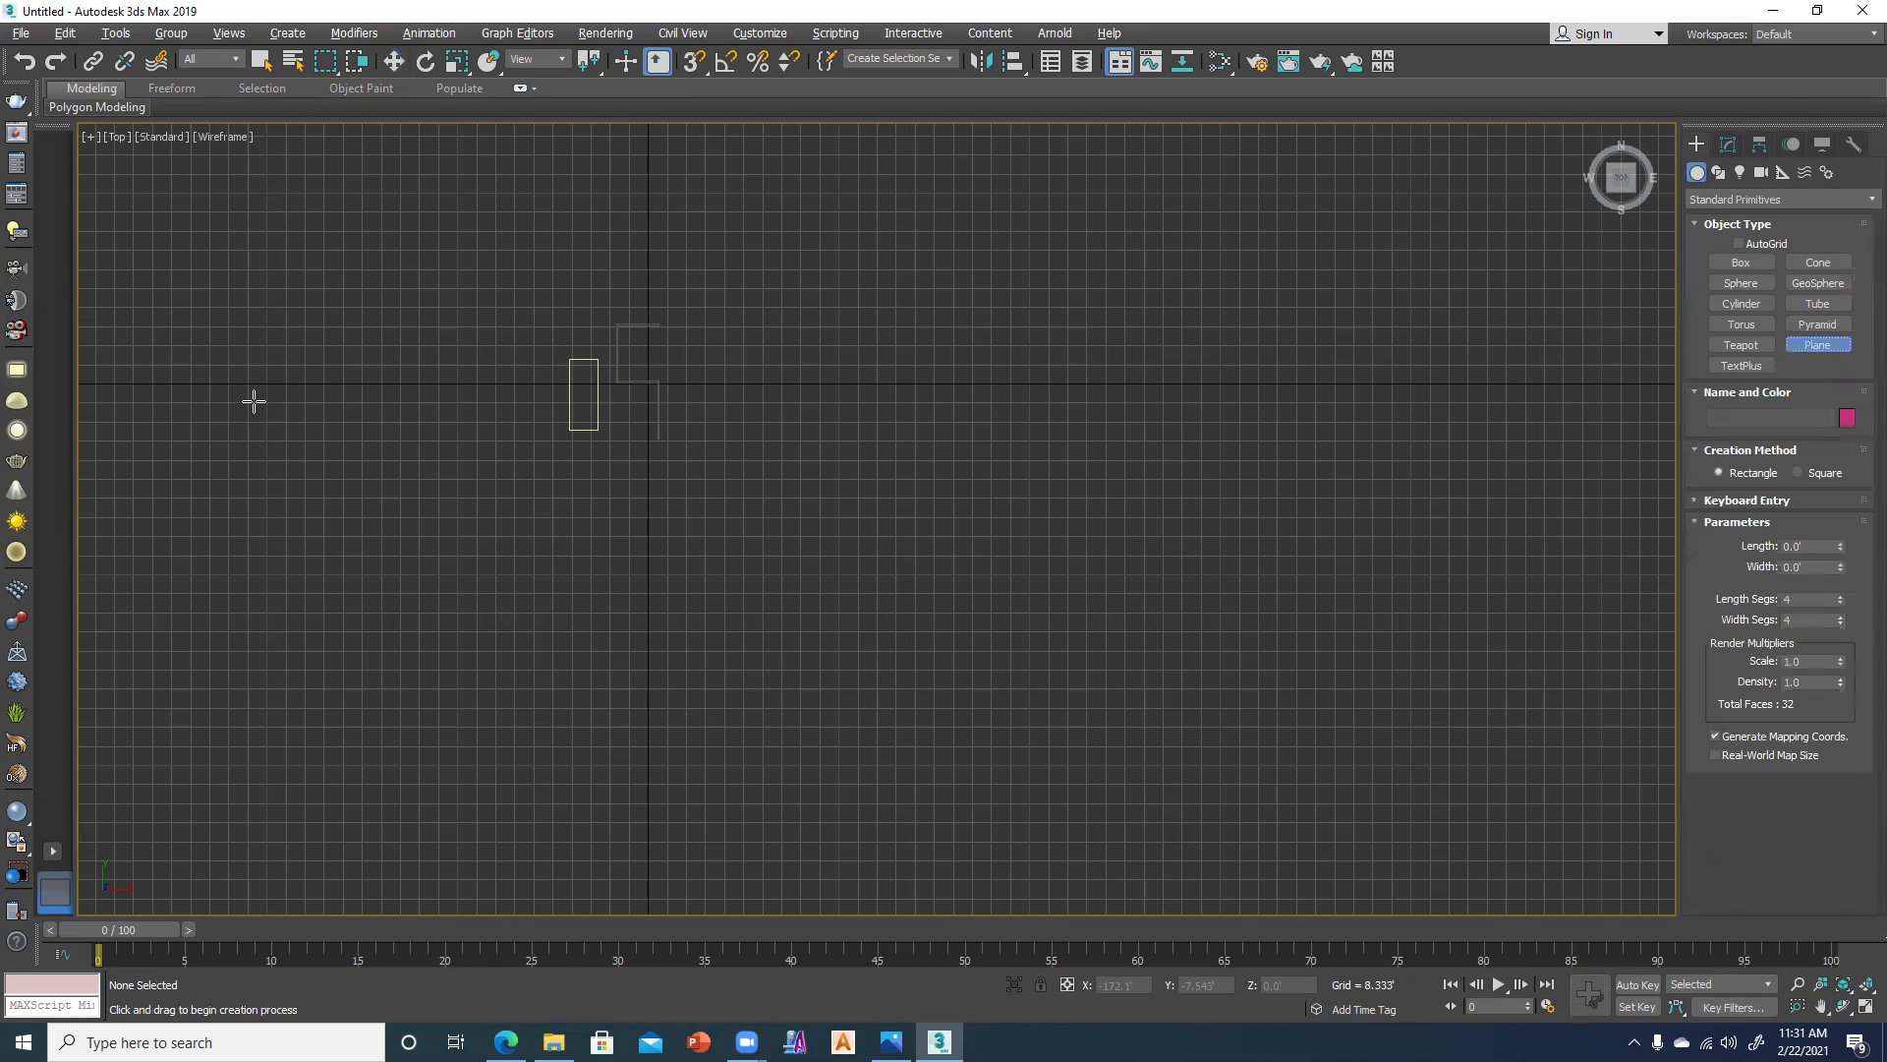
left_click_drag(271, 239, 1065, 678)
key("e")
key("w")
left_click(1140, 836)
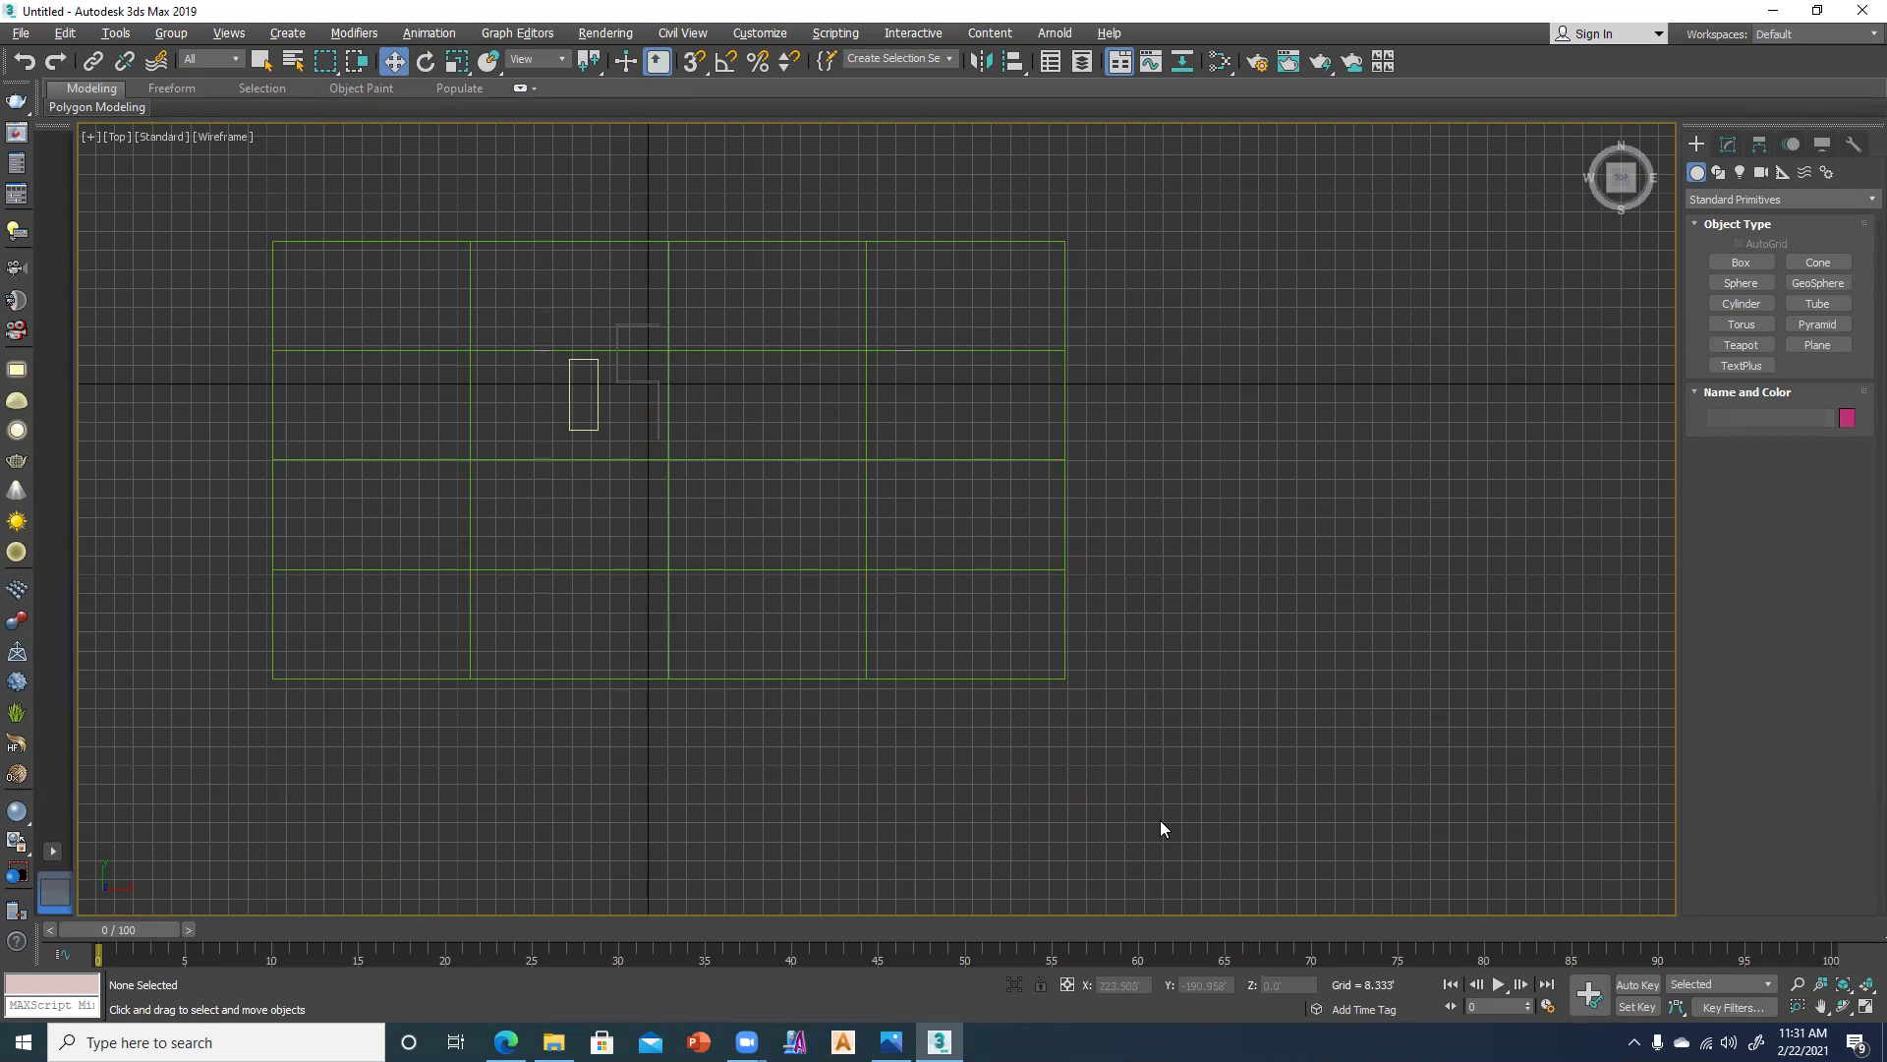
key("alt+w")
left_click(1334, 811)
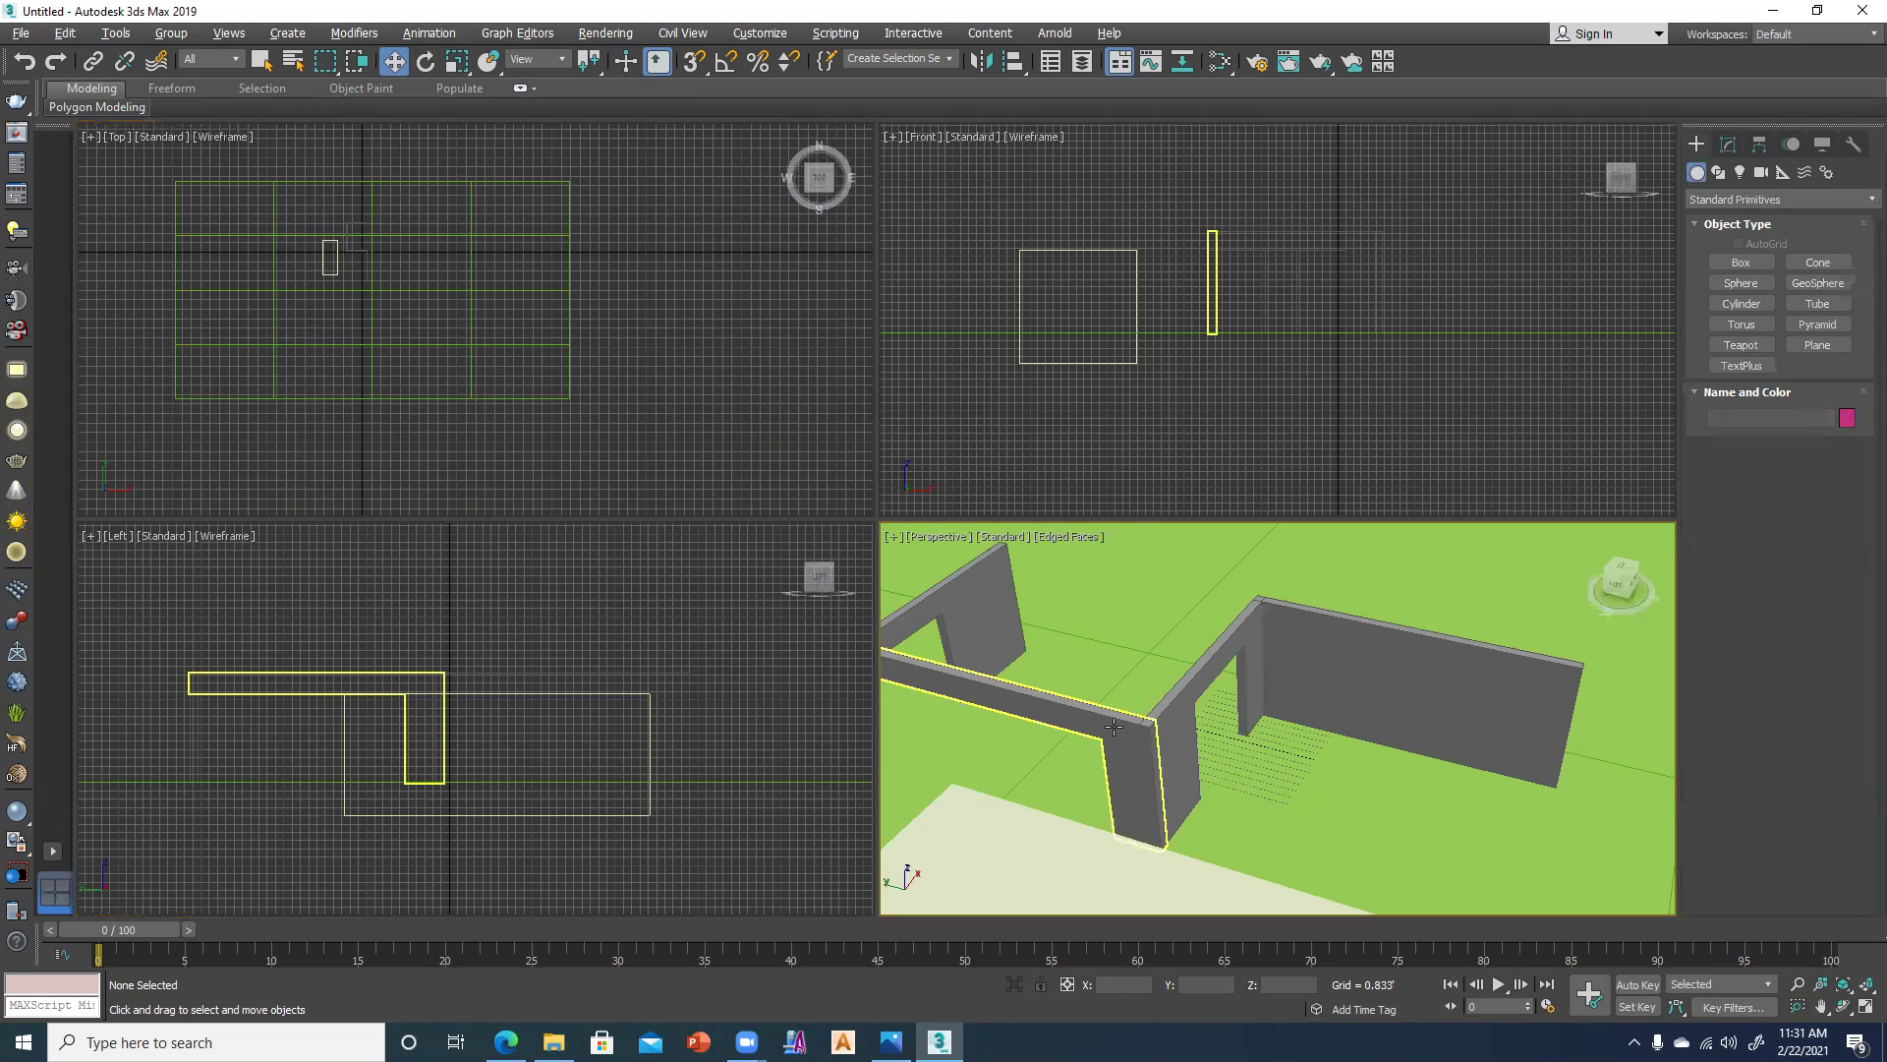
key("alt+w")
Recolour the ground plane dark grey in the Modify panel.
left_click(1273, 814)
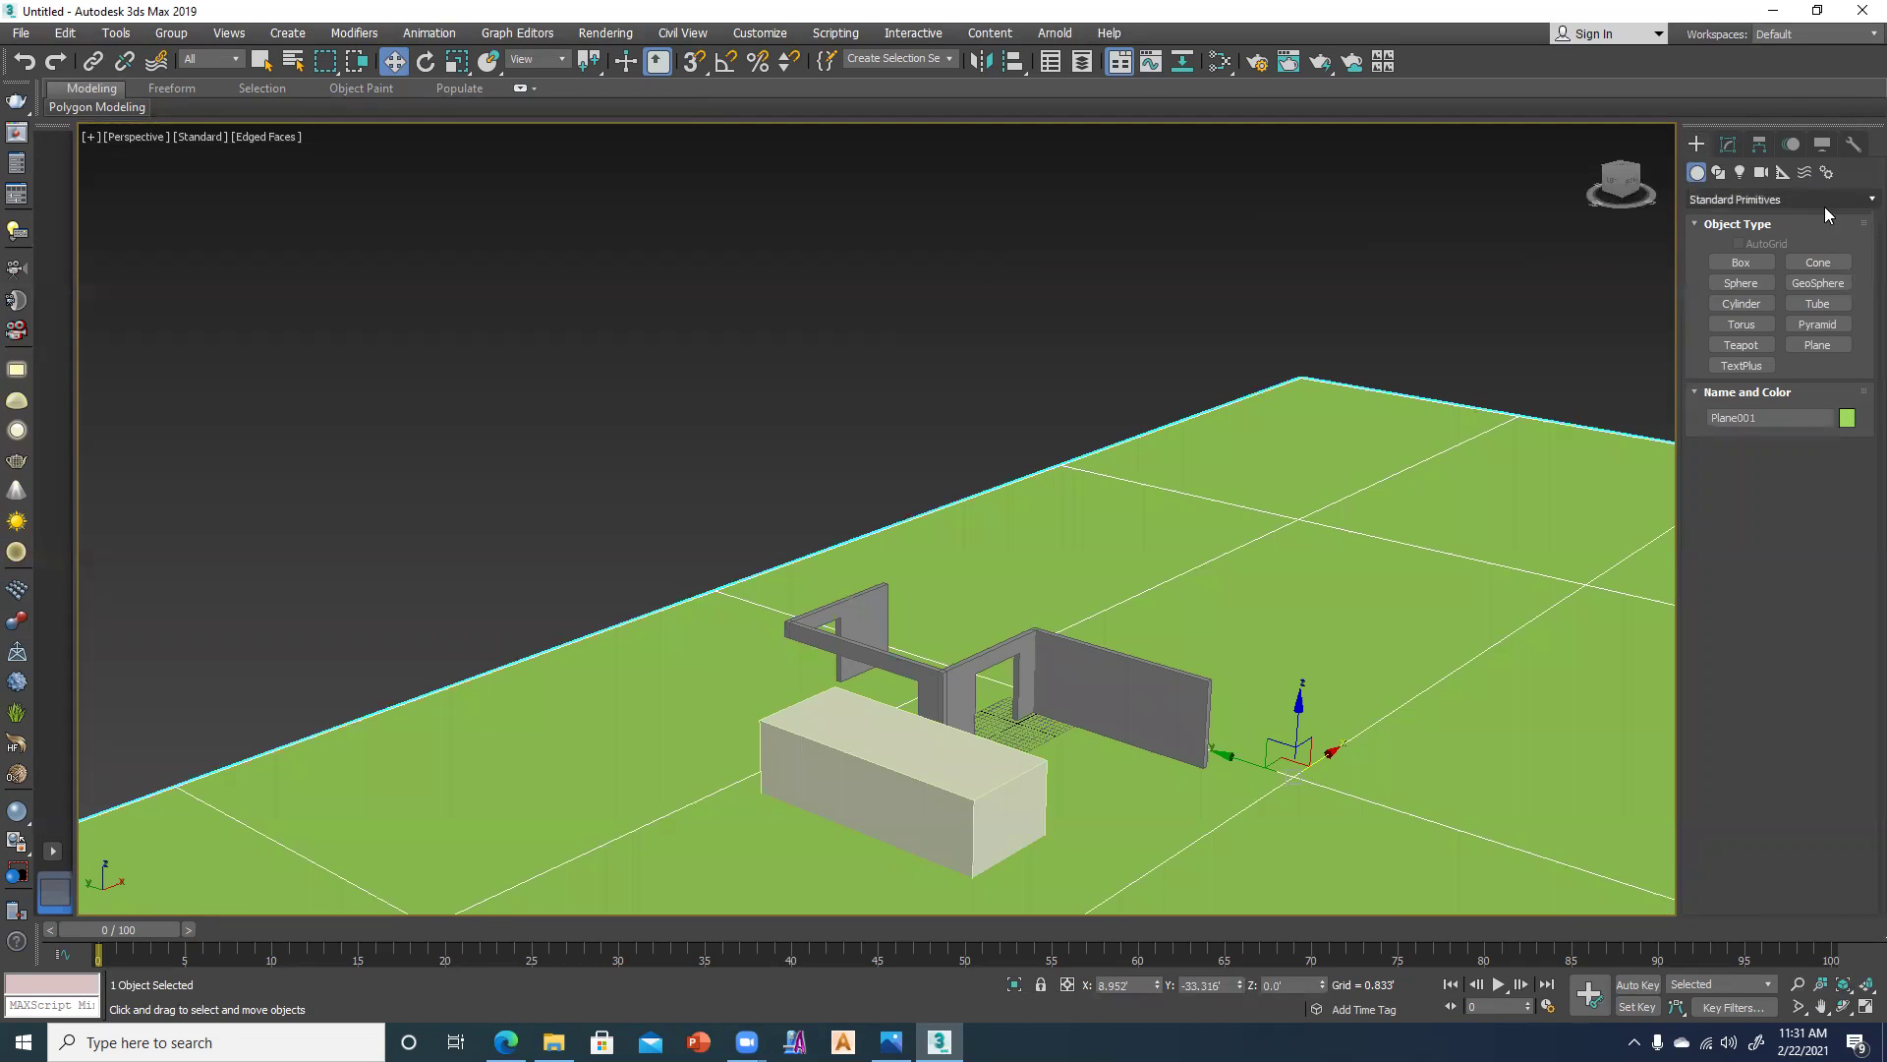
left_click(1728, 144)
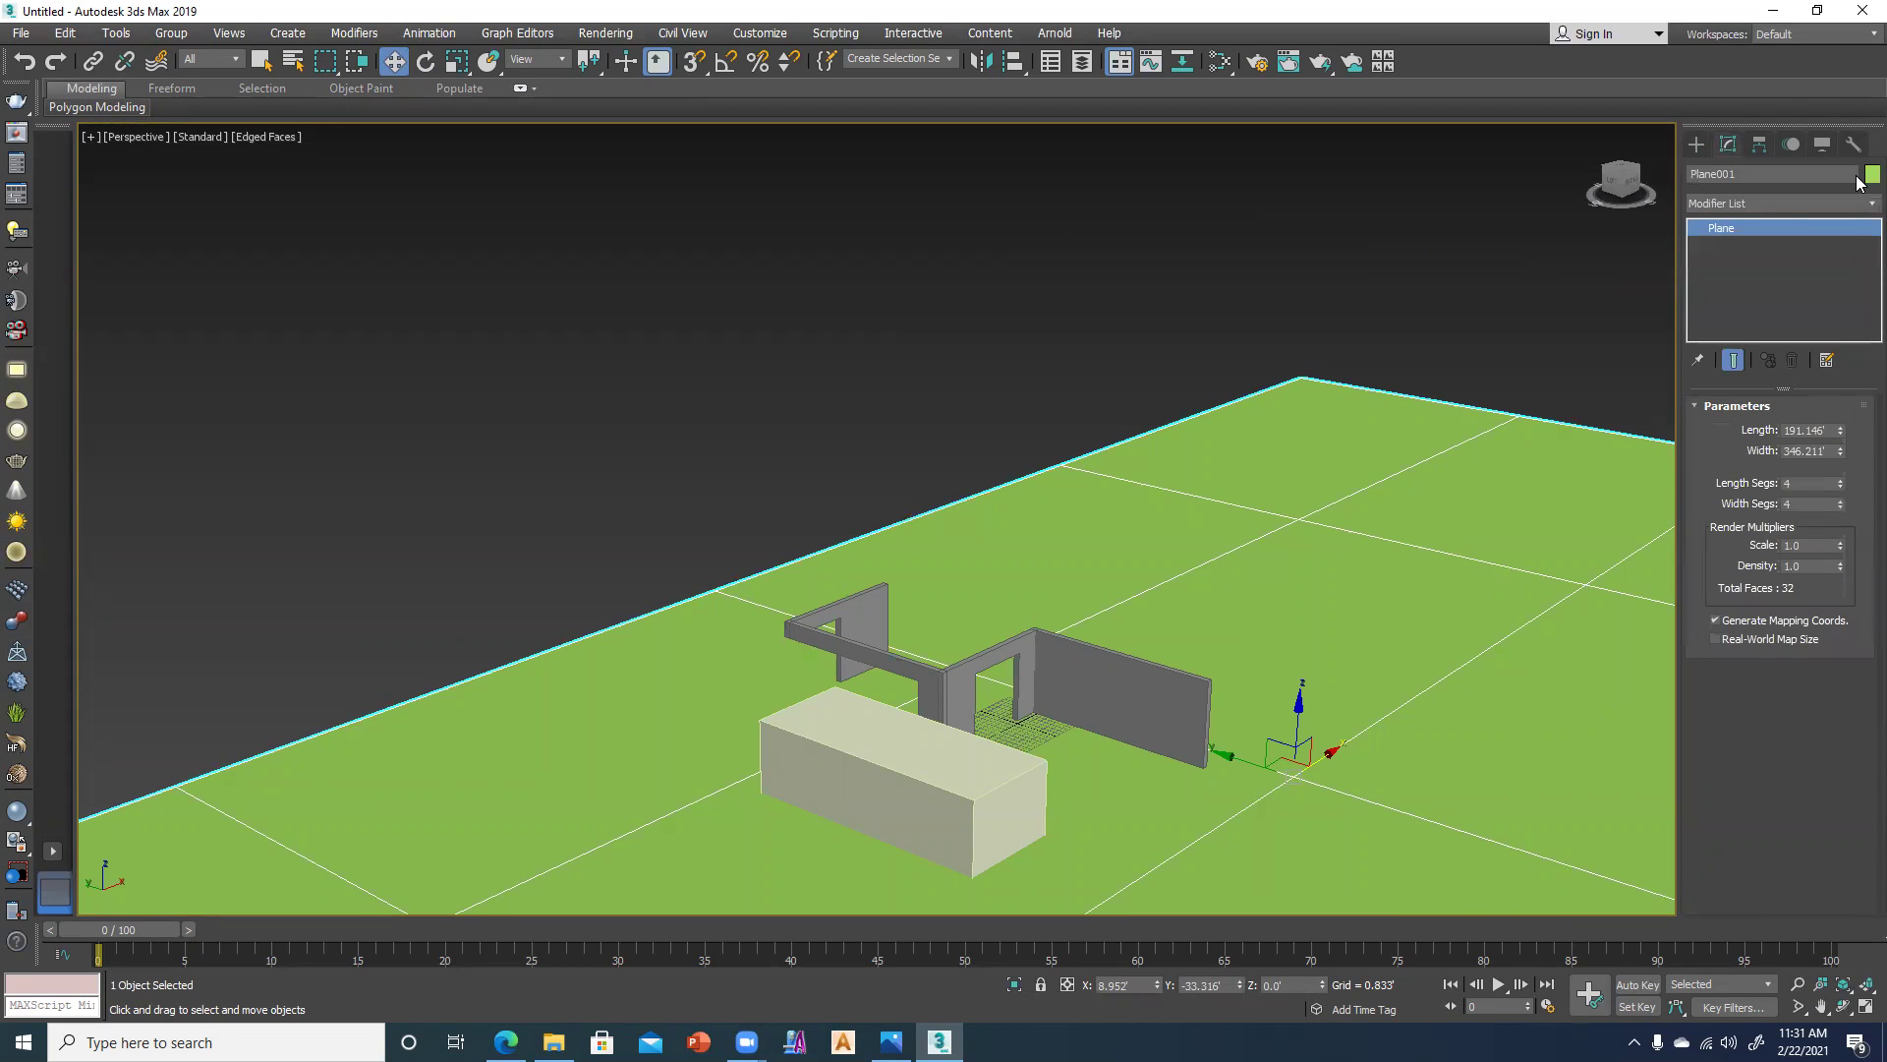
left_click(1871, 175)
left_click(767, 436)
left_click(1044, 628)
left_click(684, 387)
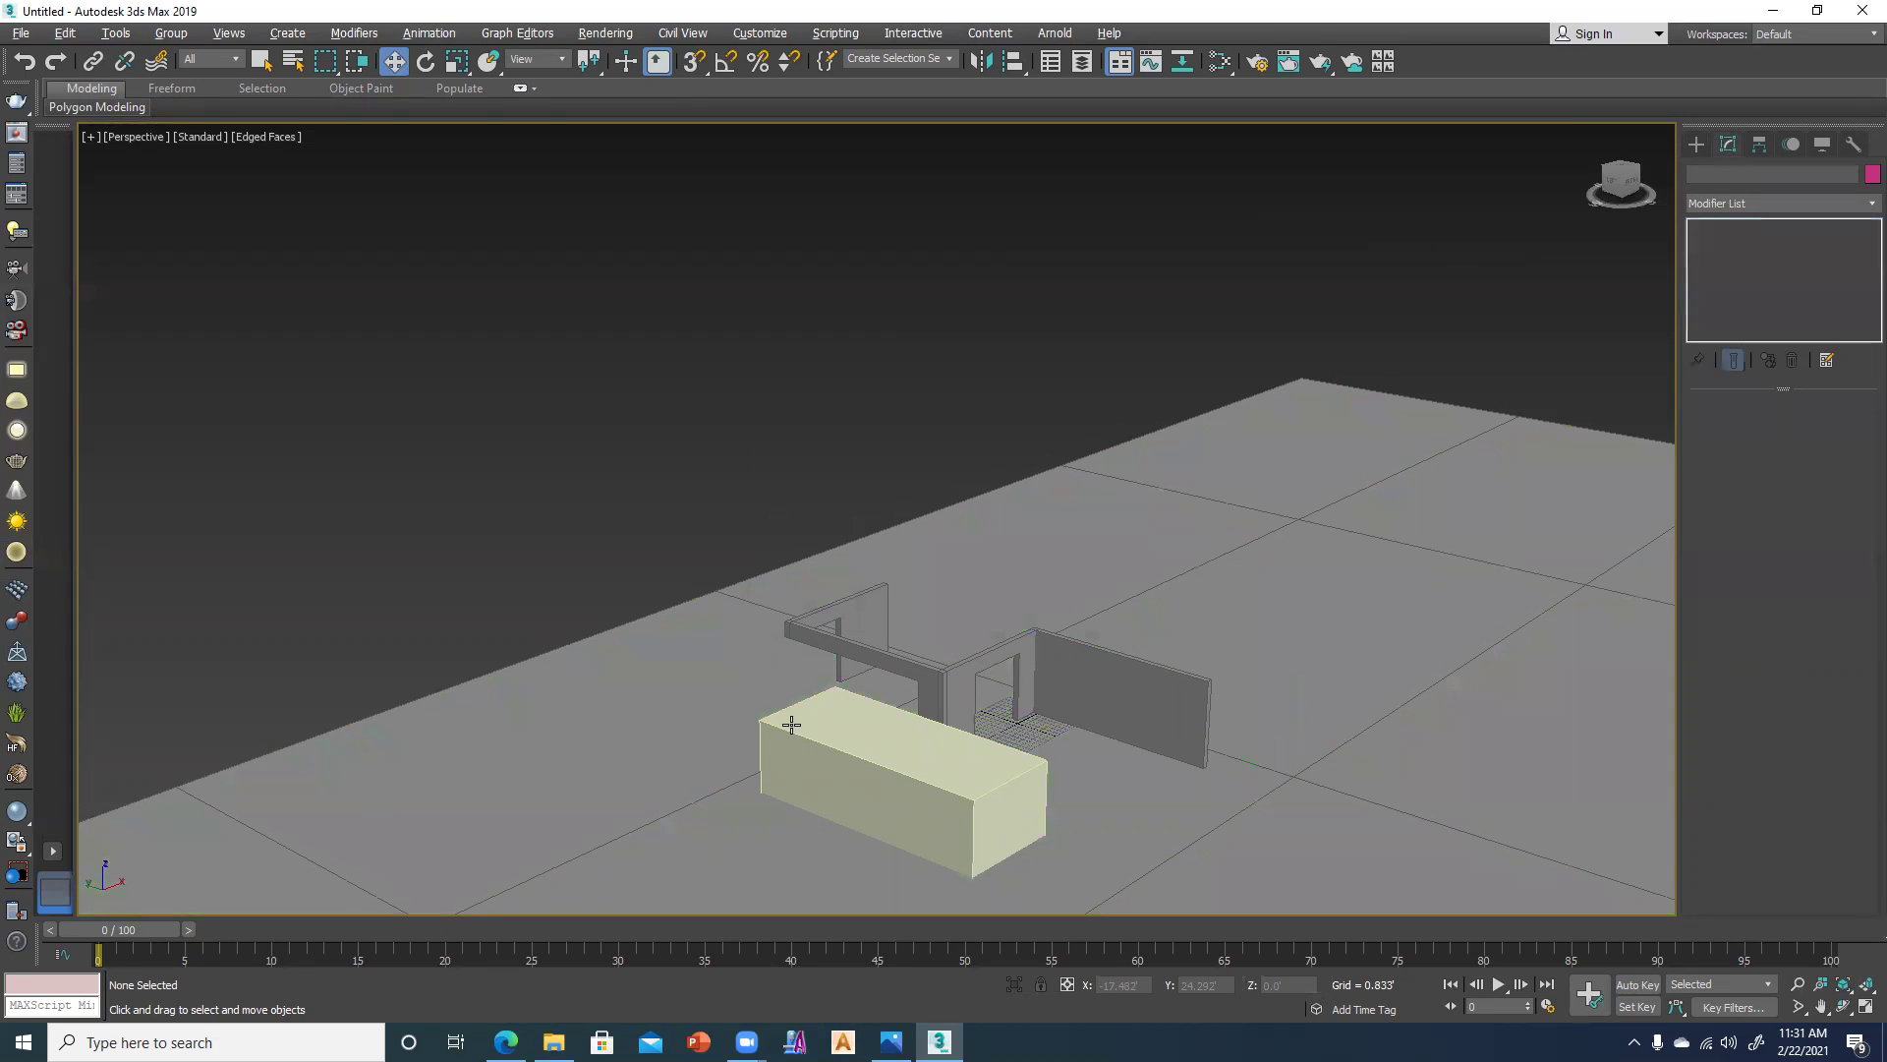
scroll(889, 724, "up", 4)
scroll(993, 702, "up", 3)
mouse_move(994, 703)
middle_mouse_down("alt")
mouse_move(893, 713)
mouse_move(935, 708)
mouse_move(801, 645)
mouse_move(884, 718)
mouse_move(835, 716)
mouse_move(877, 737)
middle_mouse_up("alt")
In the maximized Left view, scale the larger box narrower along its width.
left_click(1095, 563)
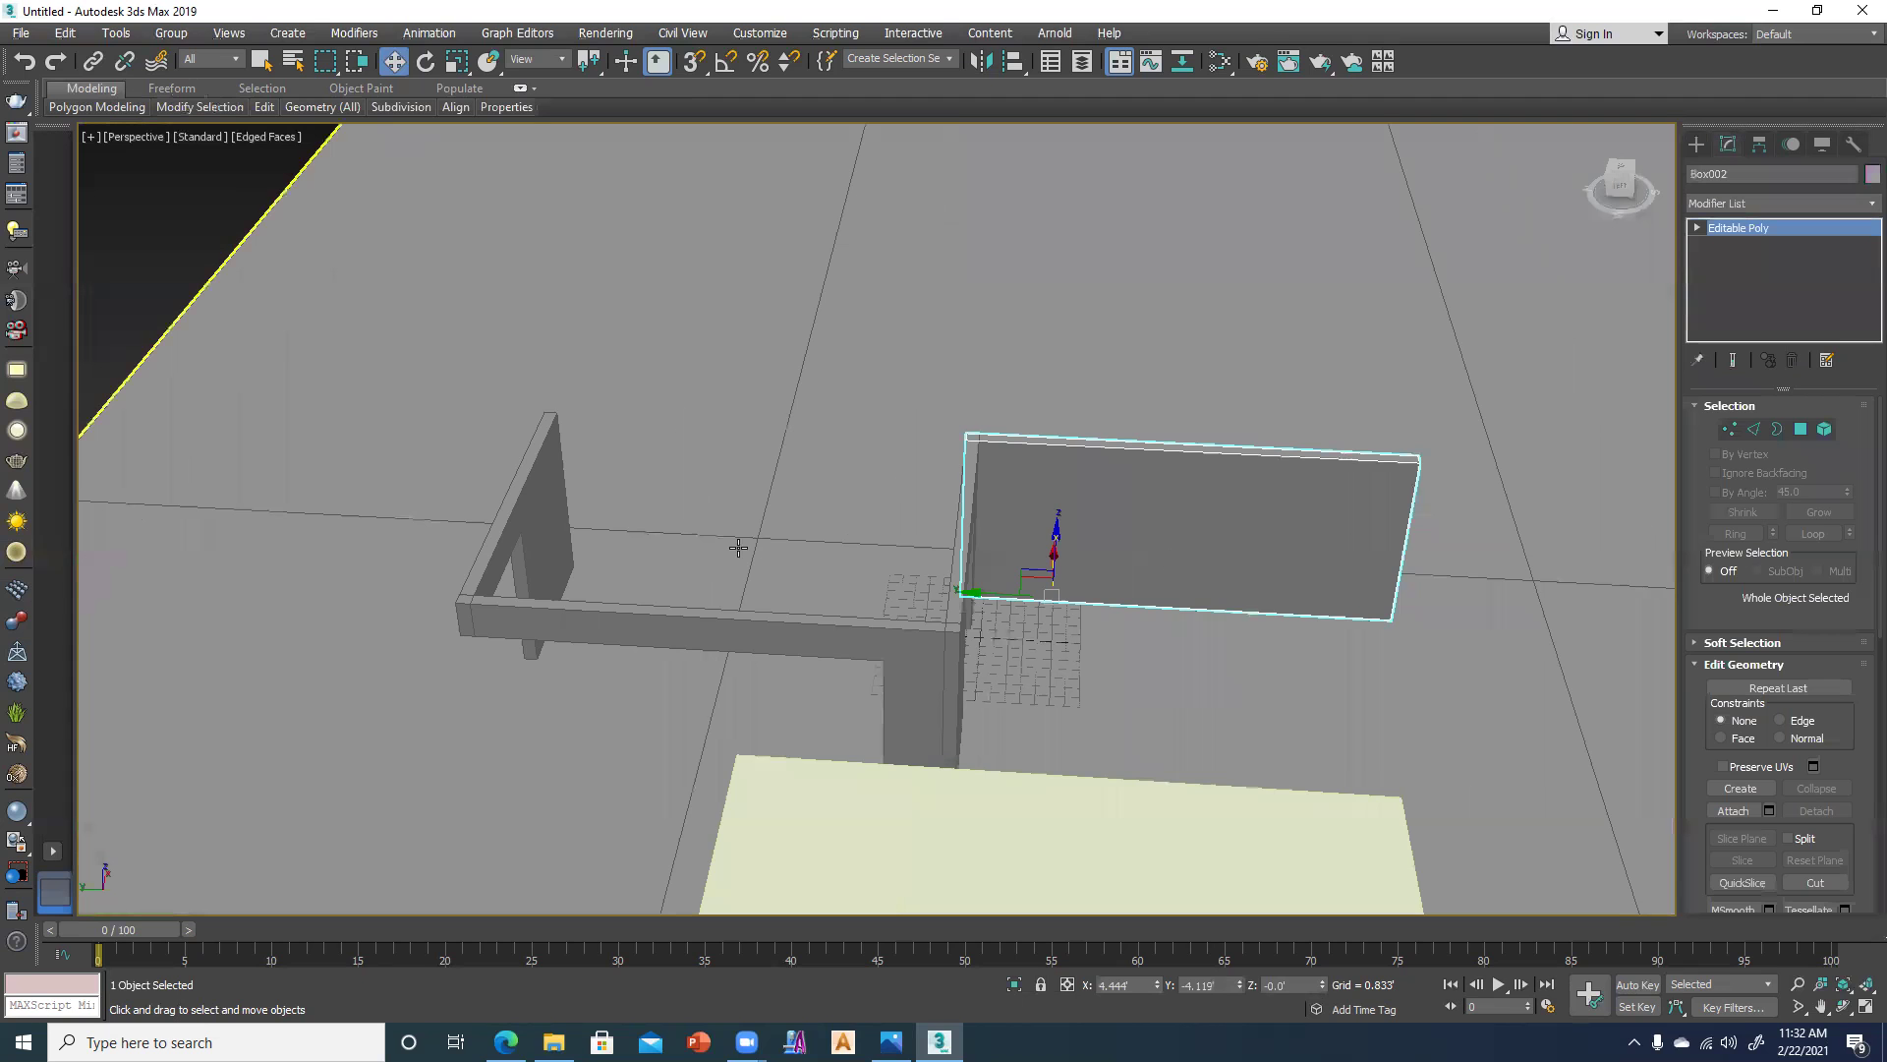
key("alt+w")
right_click(629, 590)
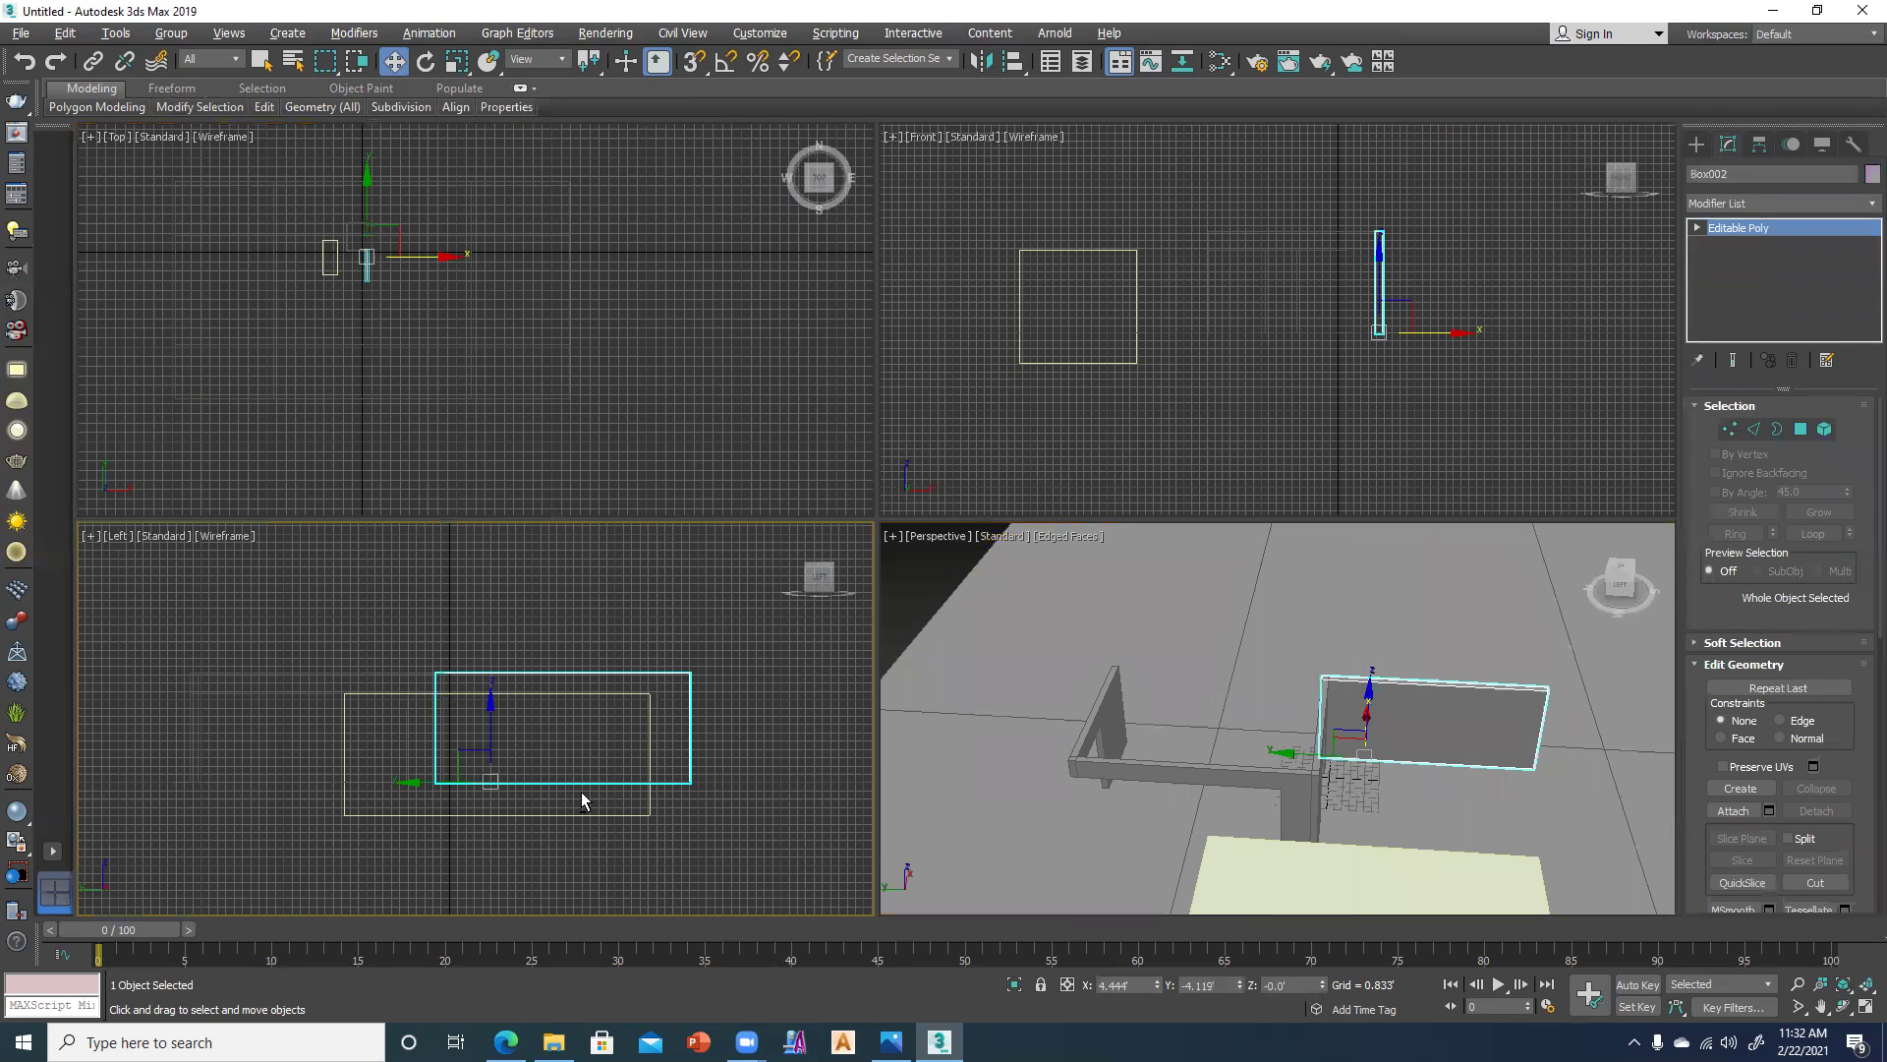
key("alt+w")
scroll(959, 736, "down", 4)
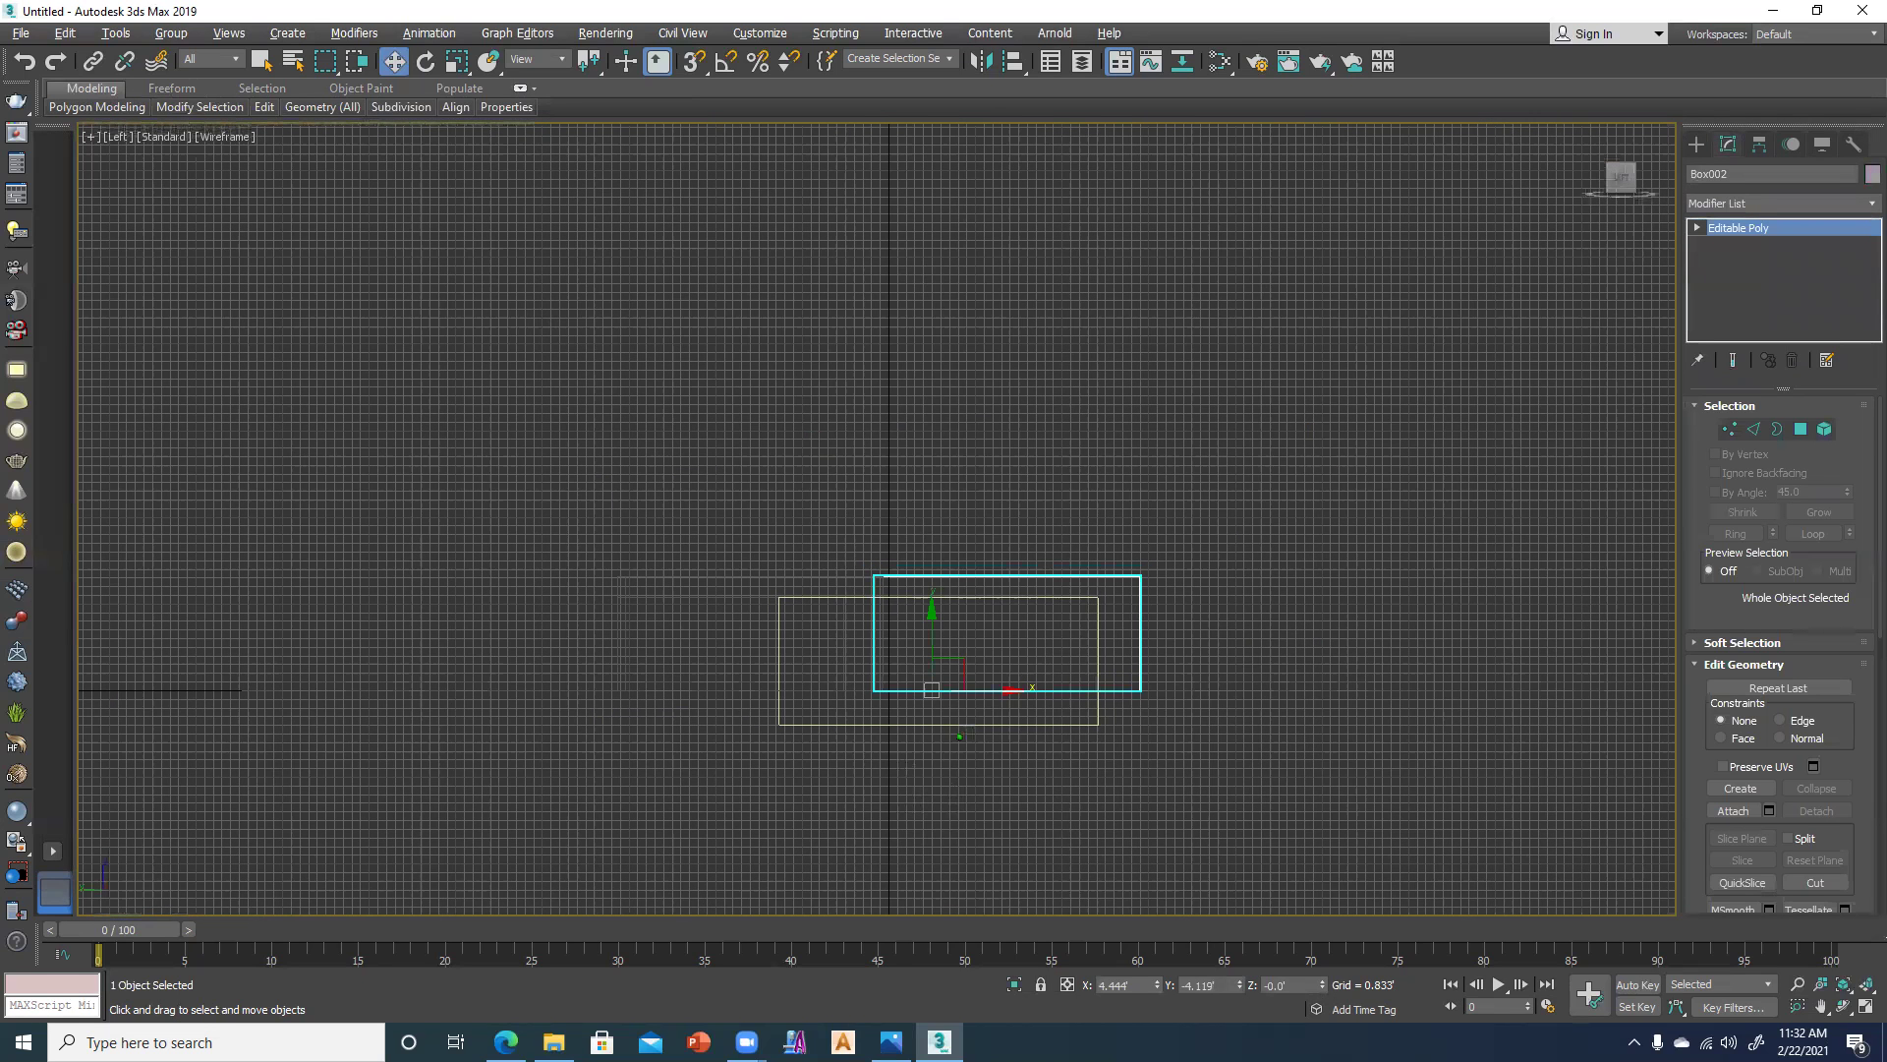
scroll(1034, 634, "up", 4)
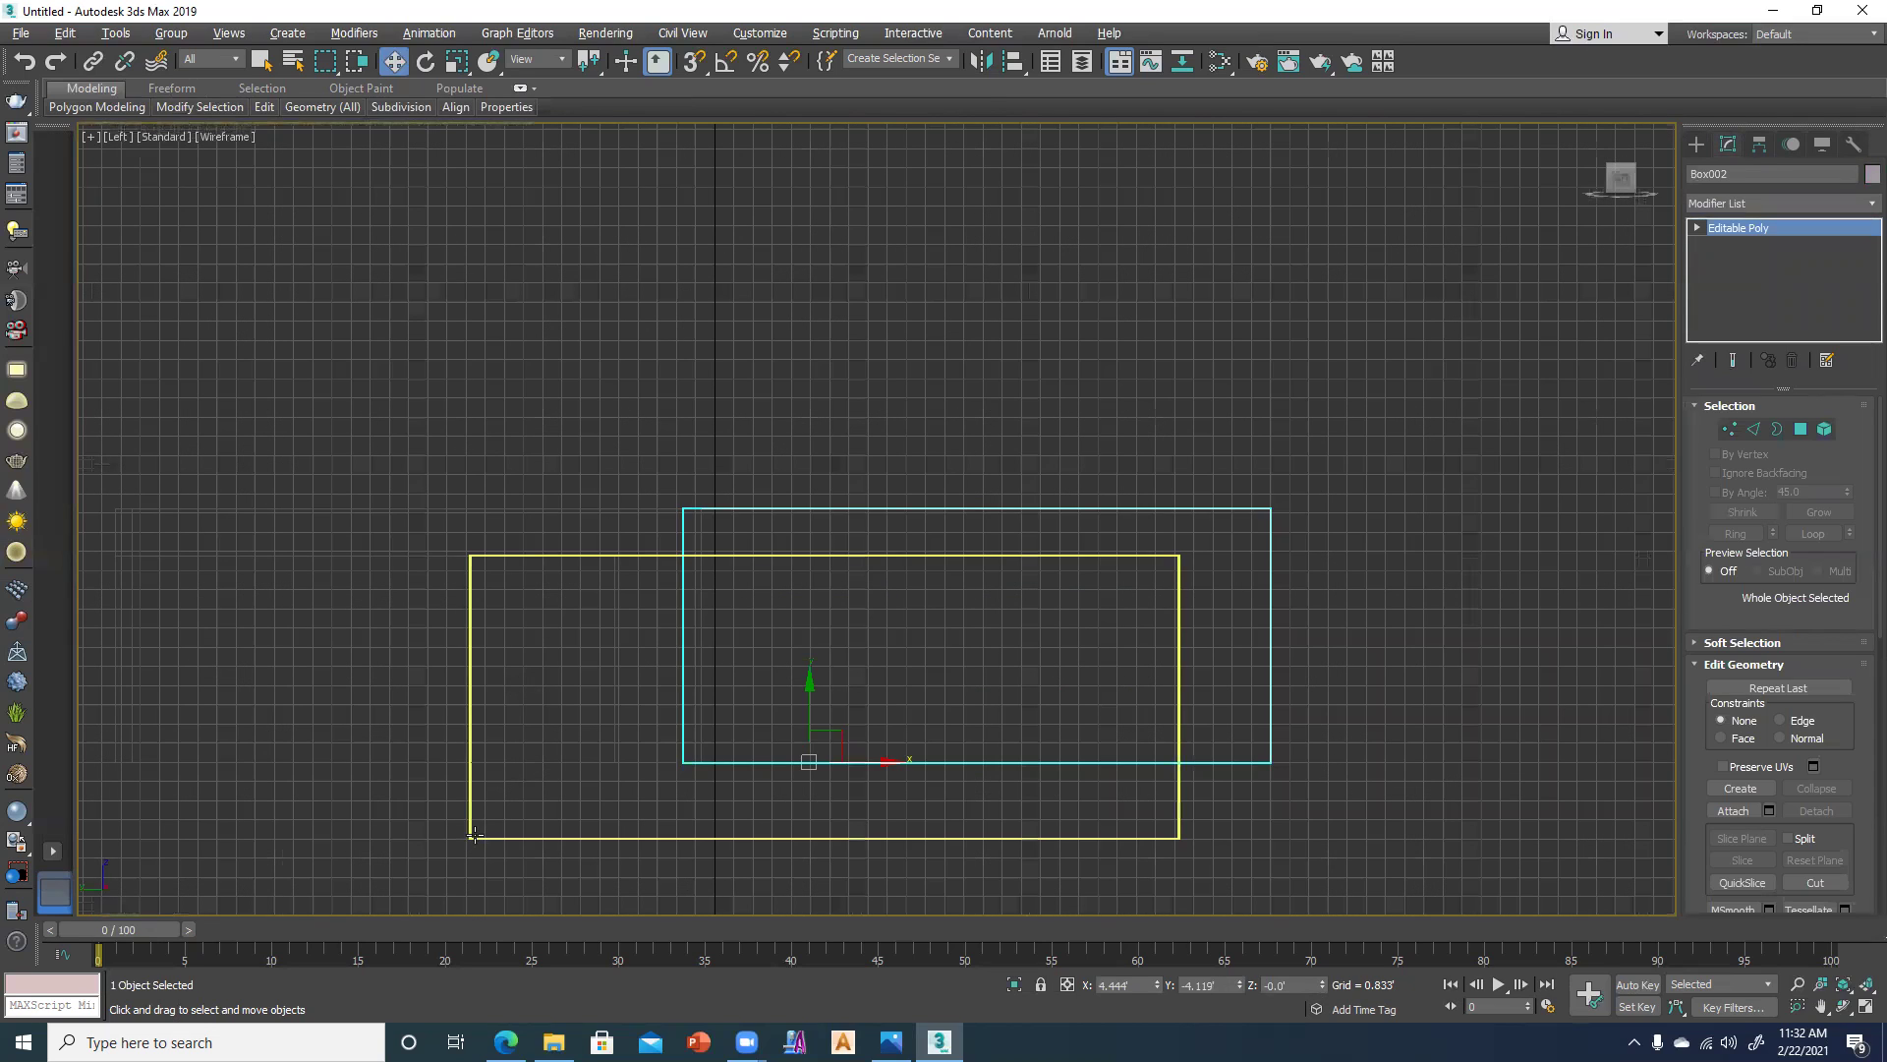
left_click(478, 836)
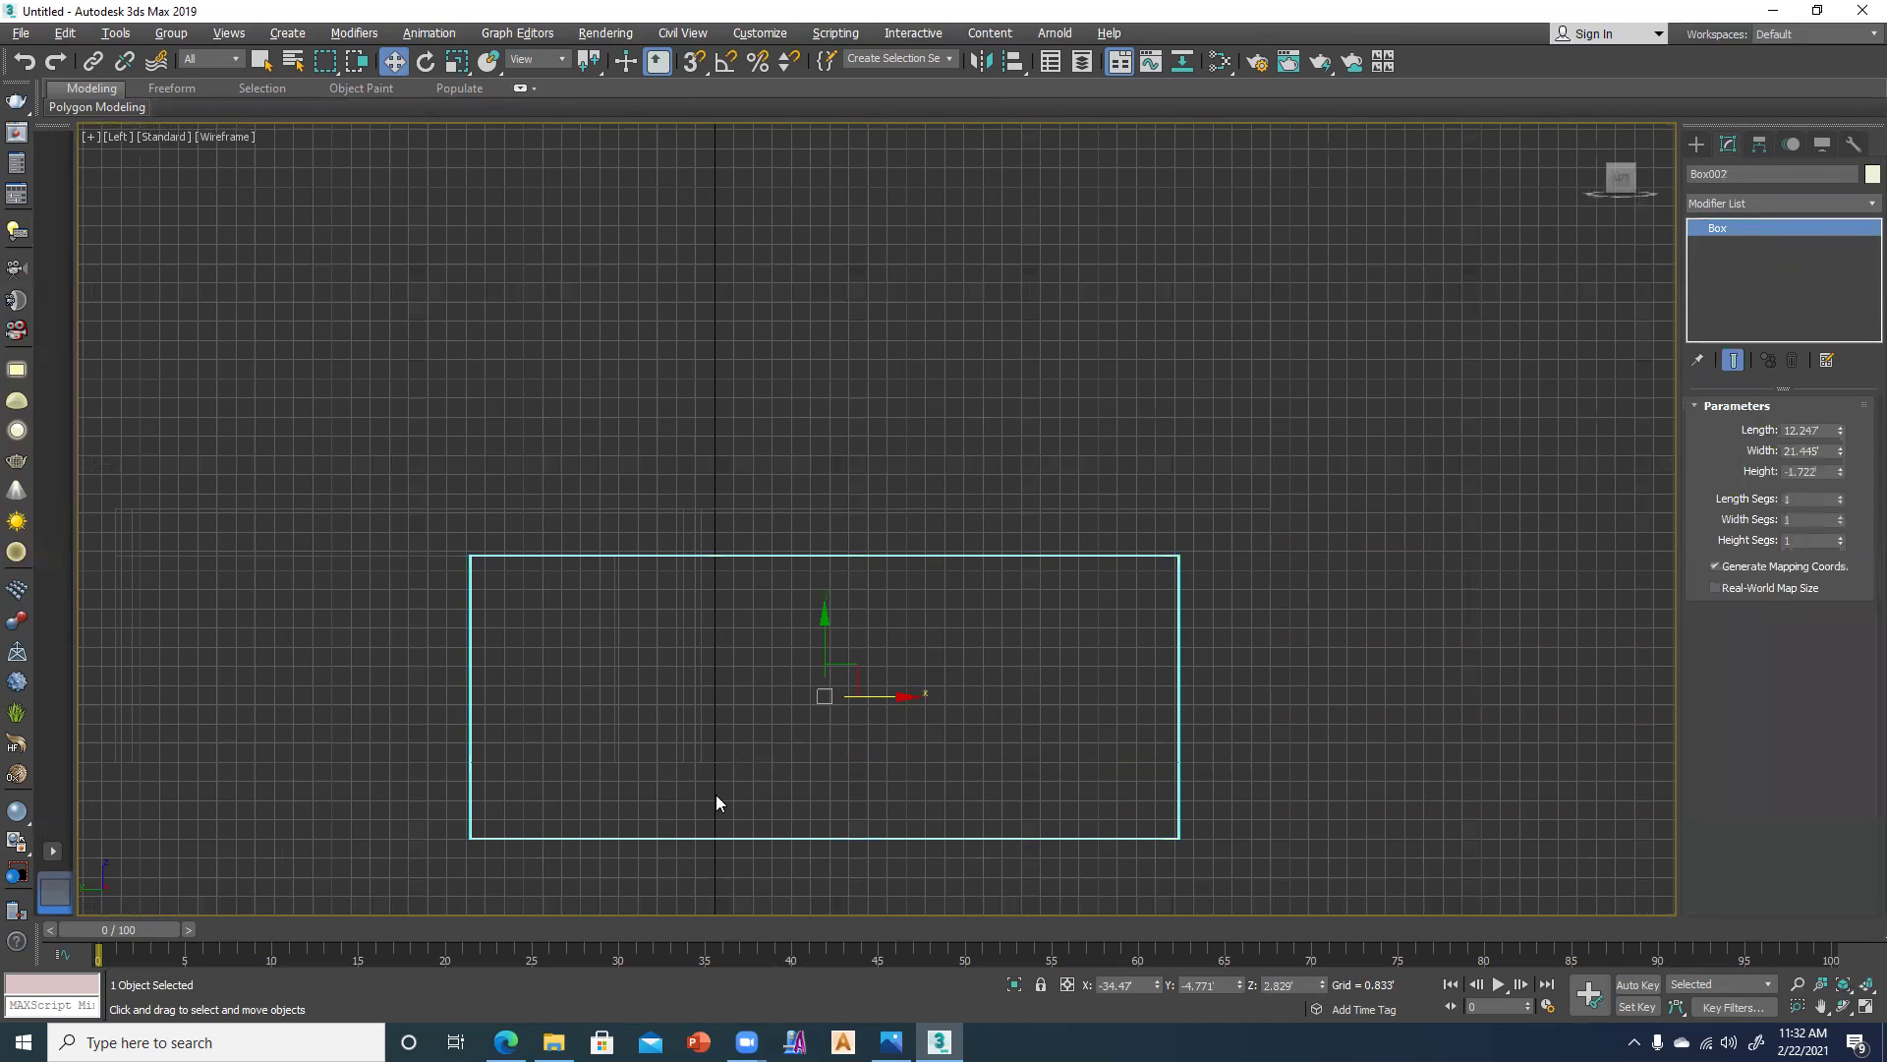
key("r")
left_click_drag(914, 688, 763, 674)
key("w")
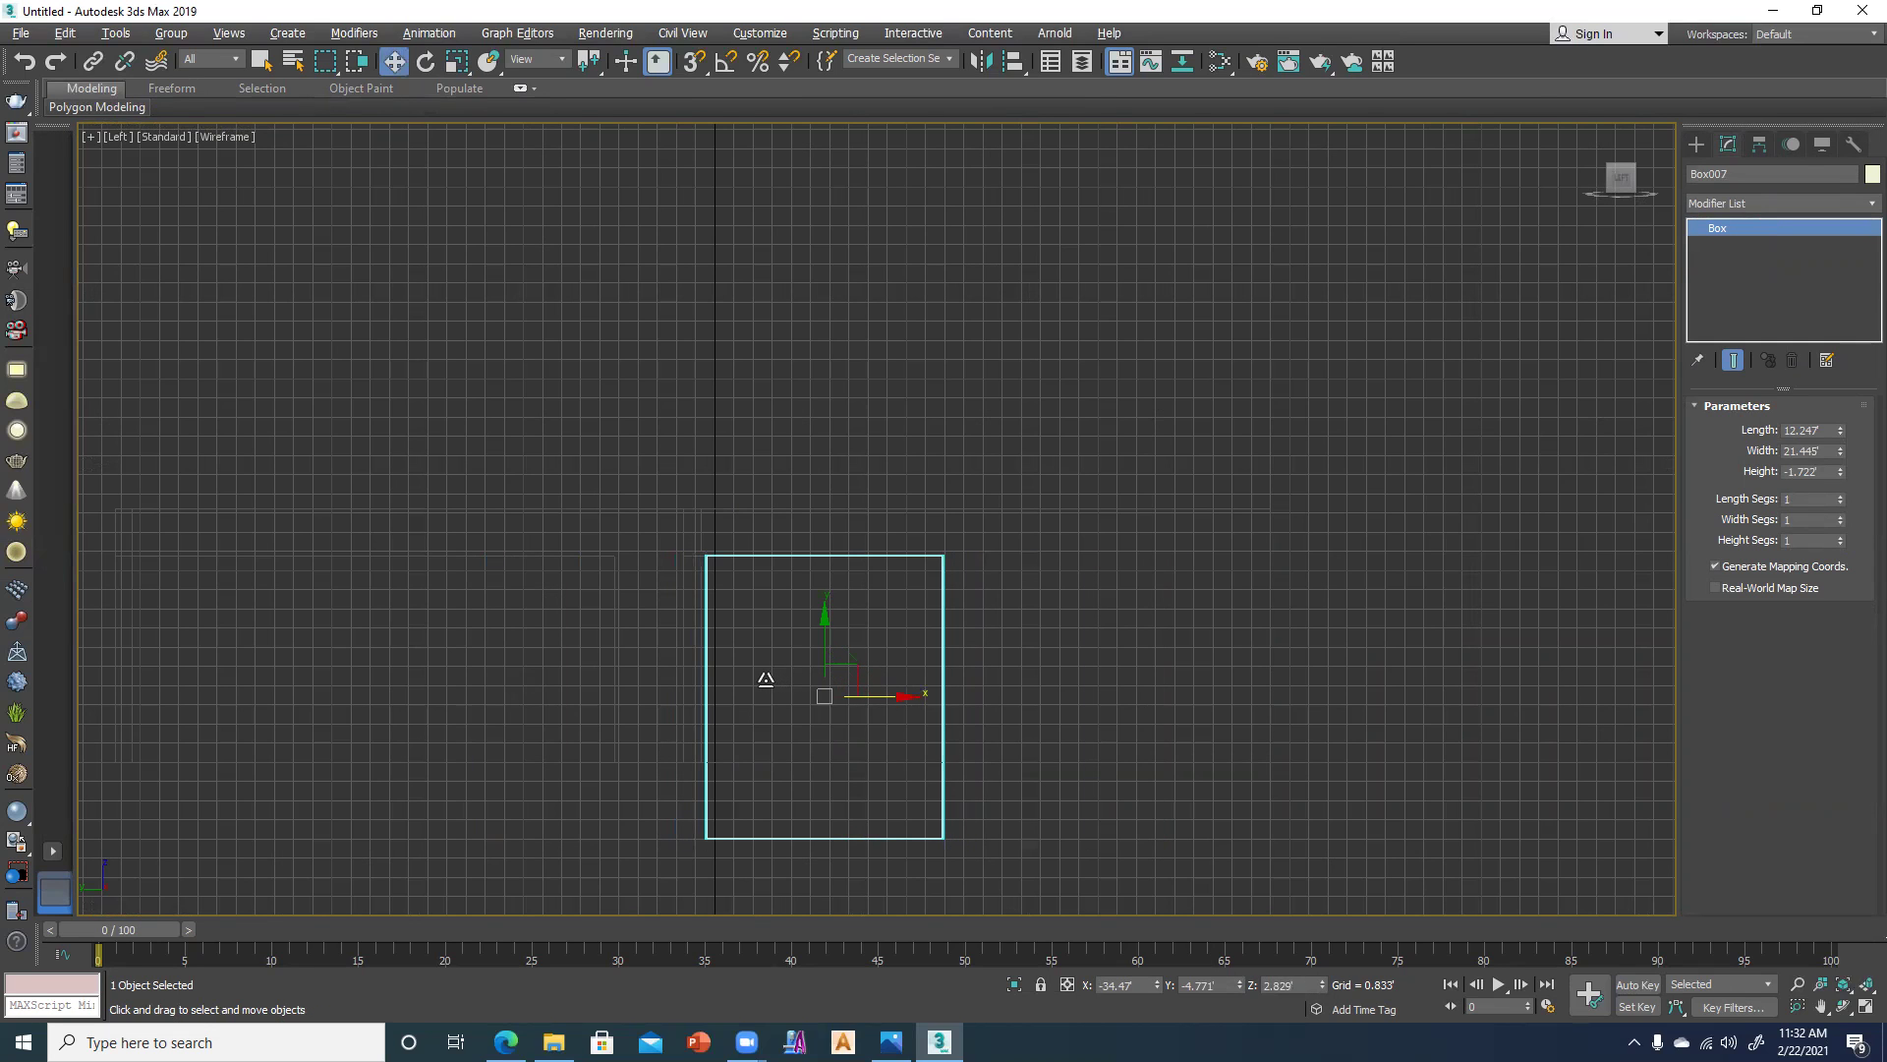
key("alt+w")
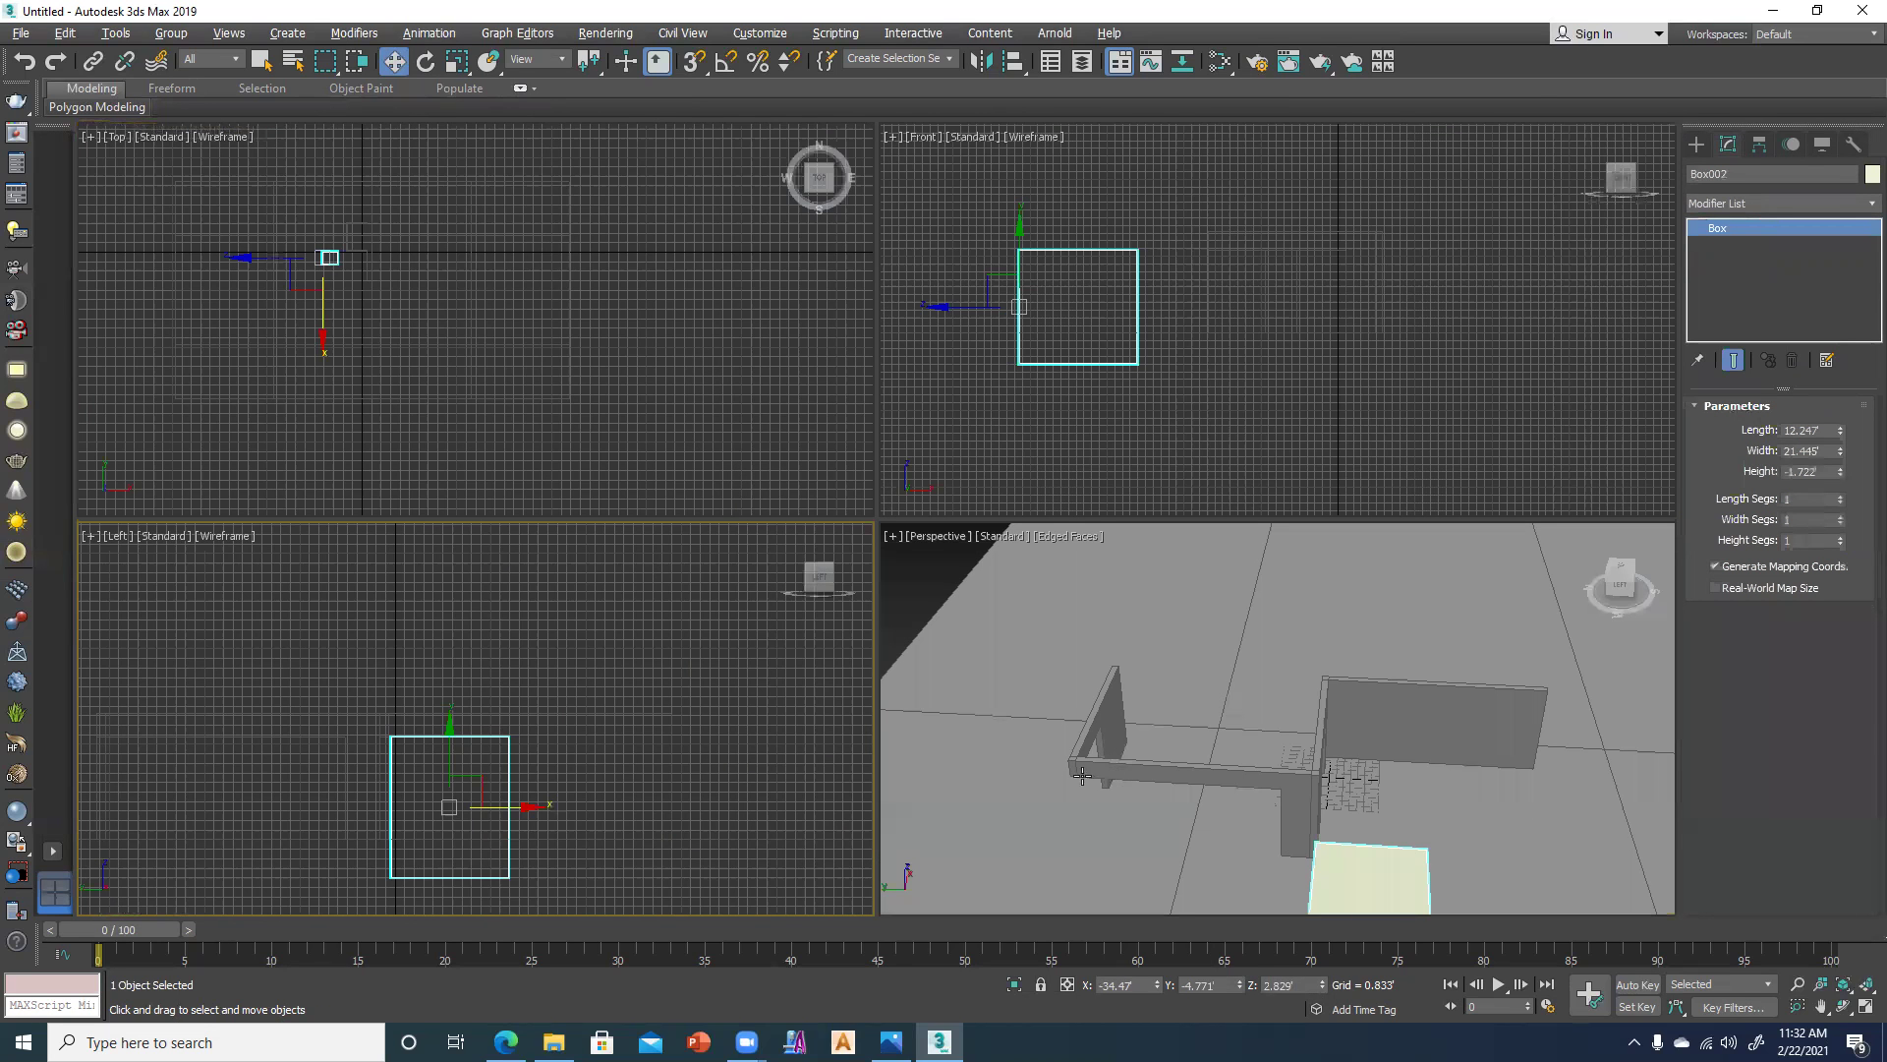
Check the box in Perspective, then slide it right toward the walls in Top view.
middle_click(1067, 806)
key("alt+w")
middle_click_drag(1067, 806, 1012, 845, "alt")
scroll(1001, 891, "down", 2)
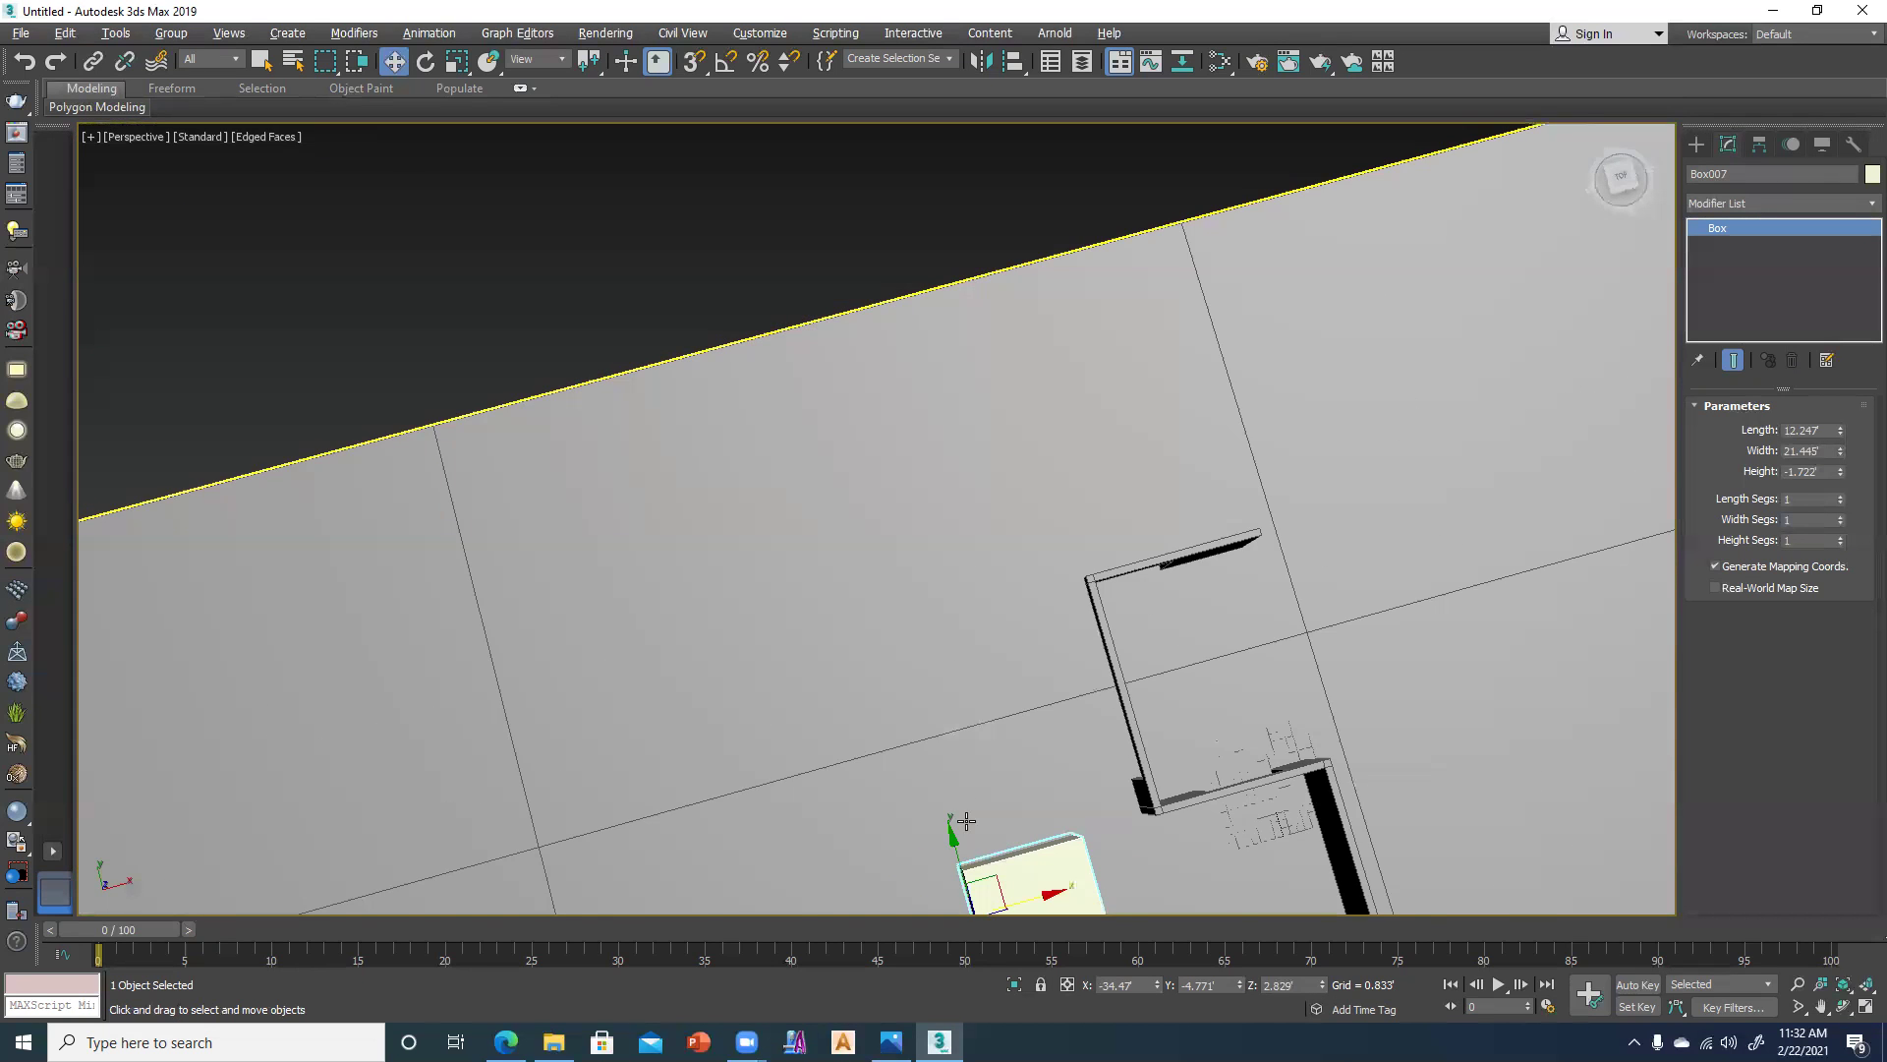
key("alt+w")
middle_click(387, 327)
key("alt+w")
left_click_drag(629, 393, 714, 403)
key("z")
Reposition Box007 along the wall in plan and orbit Perspective to check it.
scroll(698, 463, "down", 1)
scroll(729, 408, "down", 5)
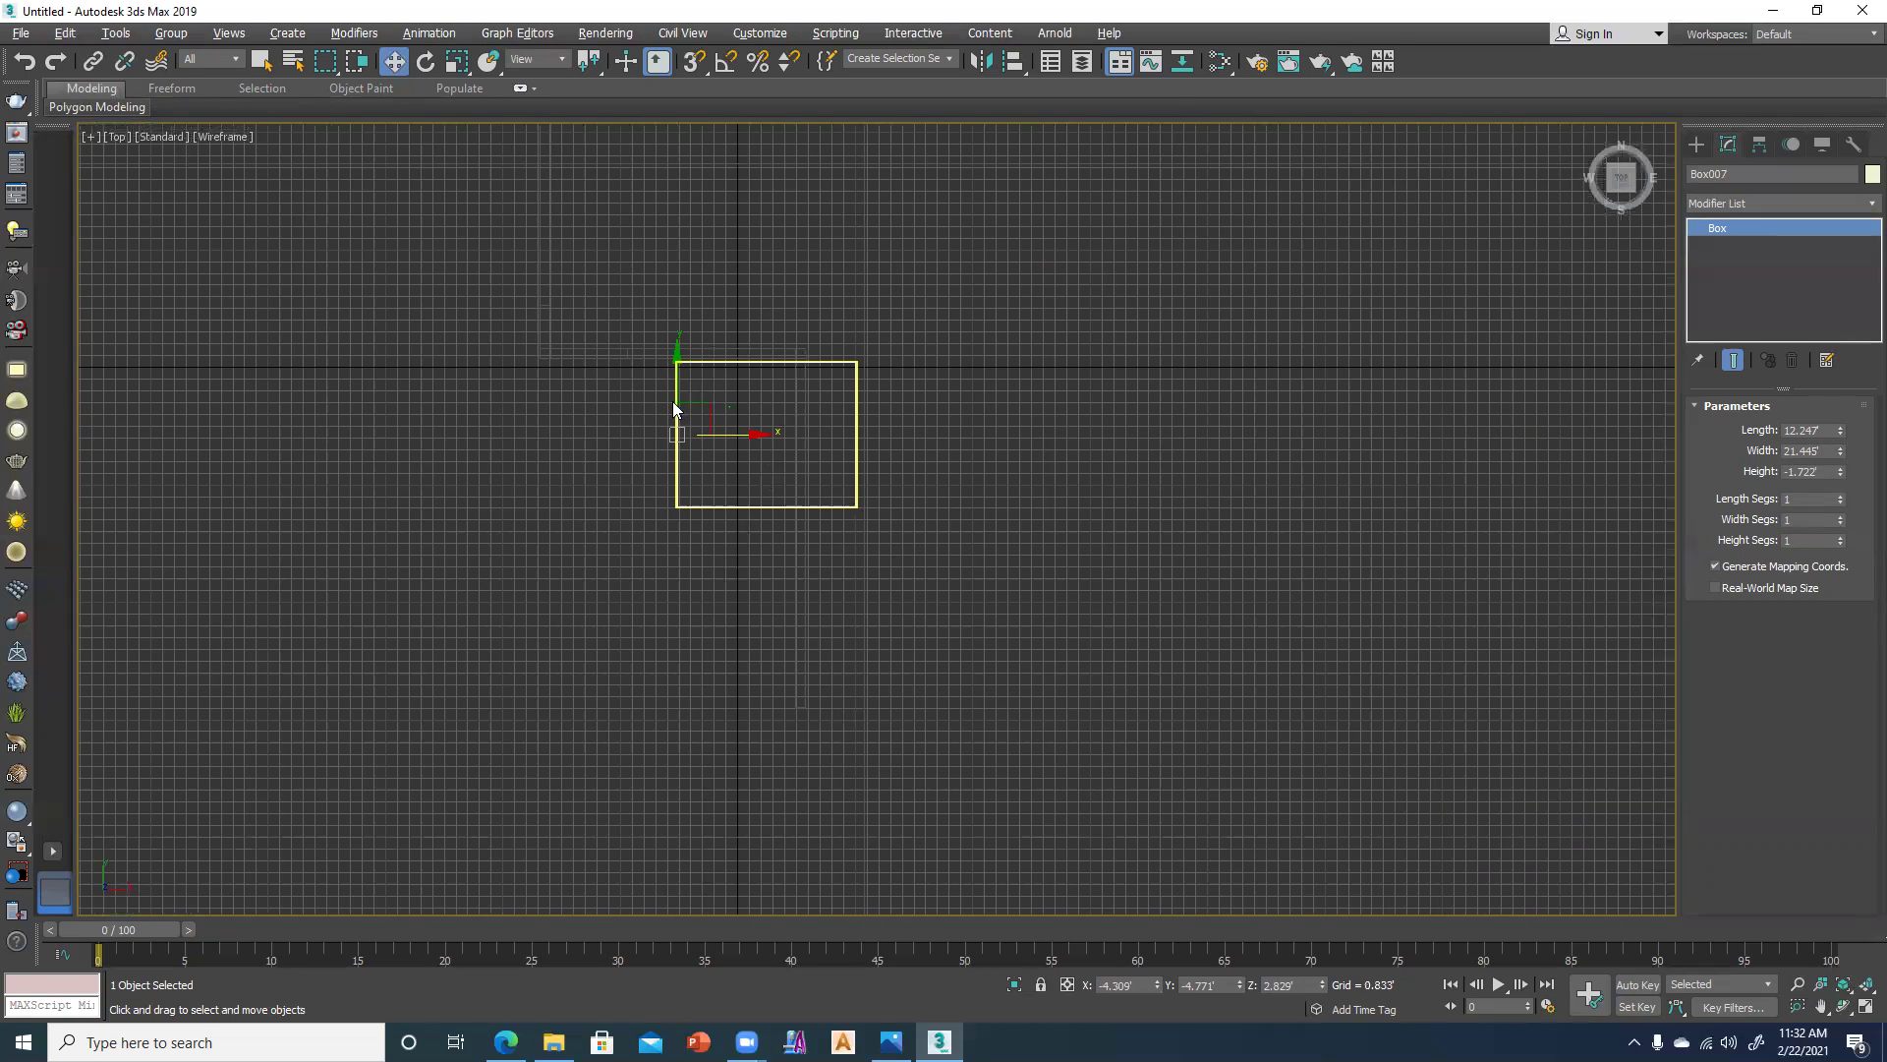
scroll(673, 401, "up", 3)
left_click_drag(600, 346, 617, 384)
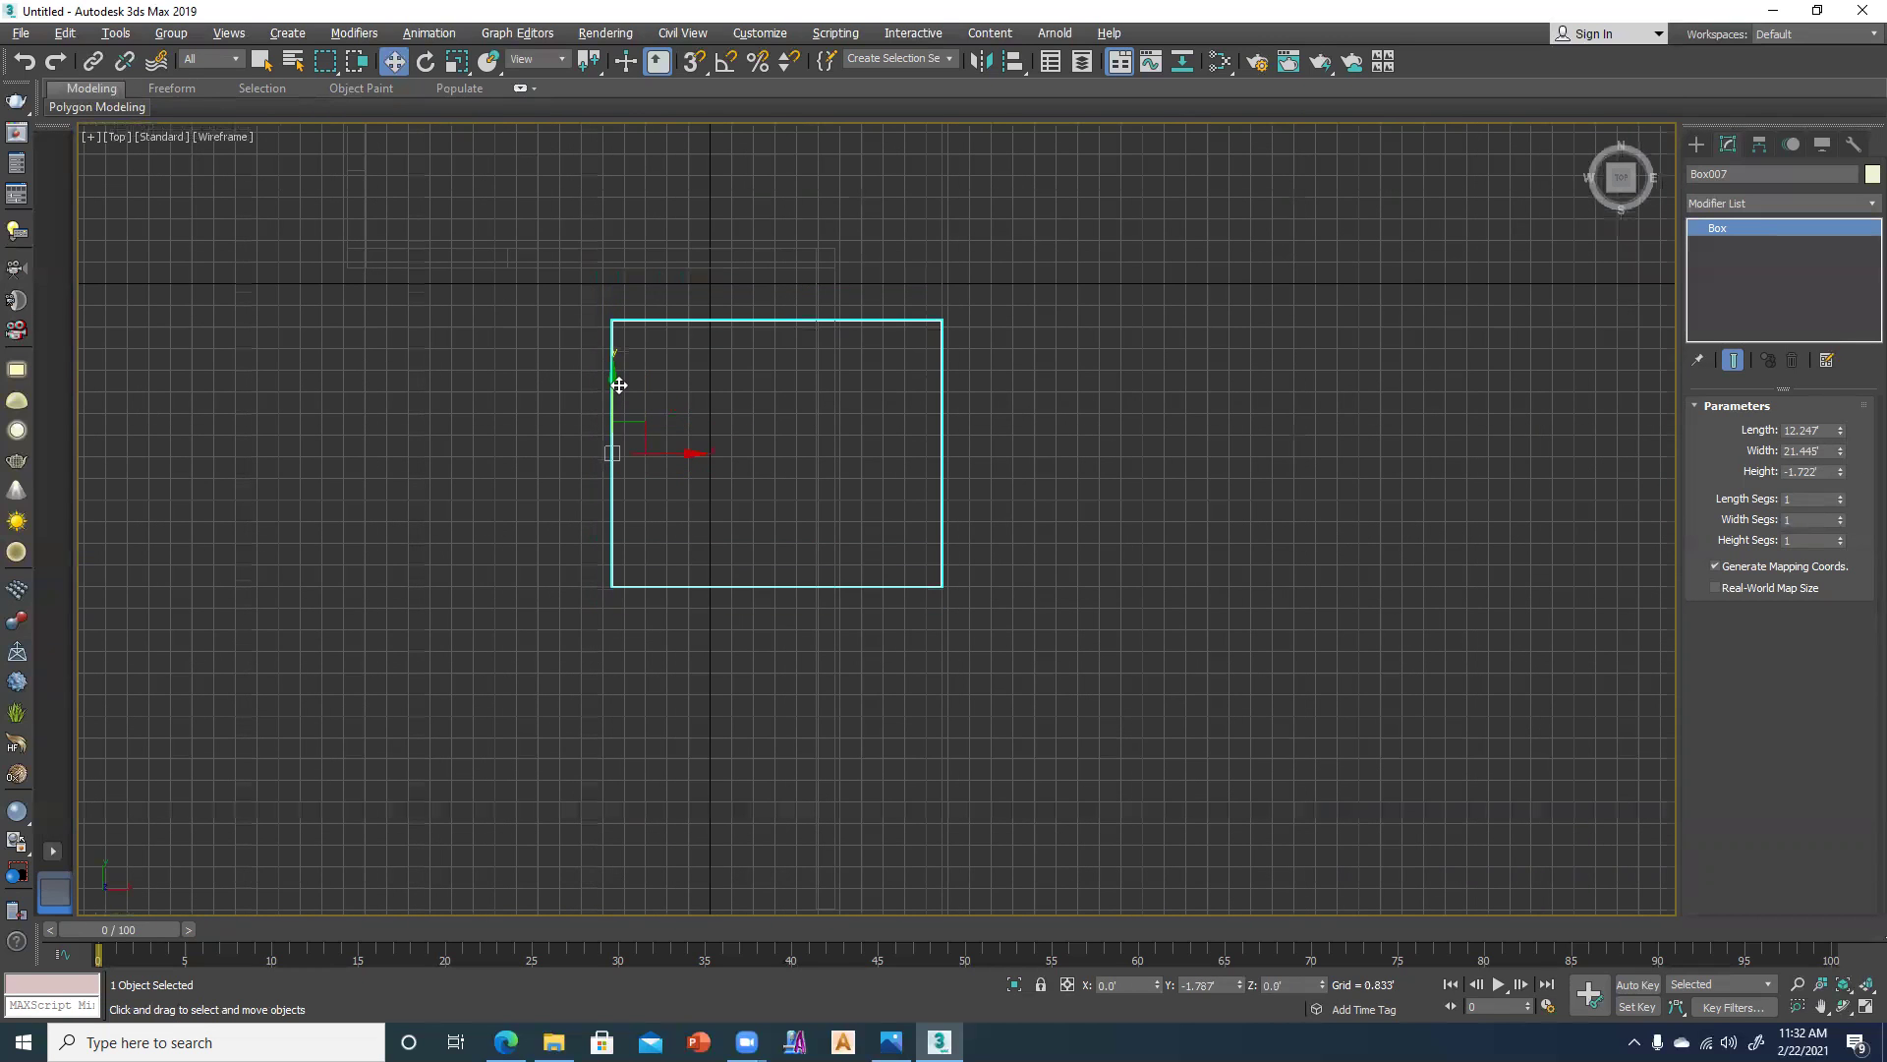
key("alt+w")
middle_click(1175, 590)
key("alt+w")
mouse_move(1049, 683)
middle_mouse_down("alt")
mouse_move(1183, 583)
mouse_move(1186, 659)
mouse_move(1104, 632)
middle_mouse_up("alt")
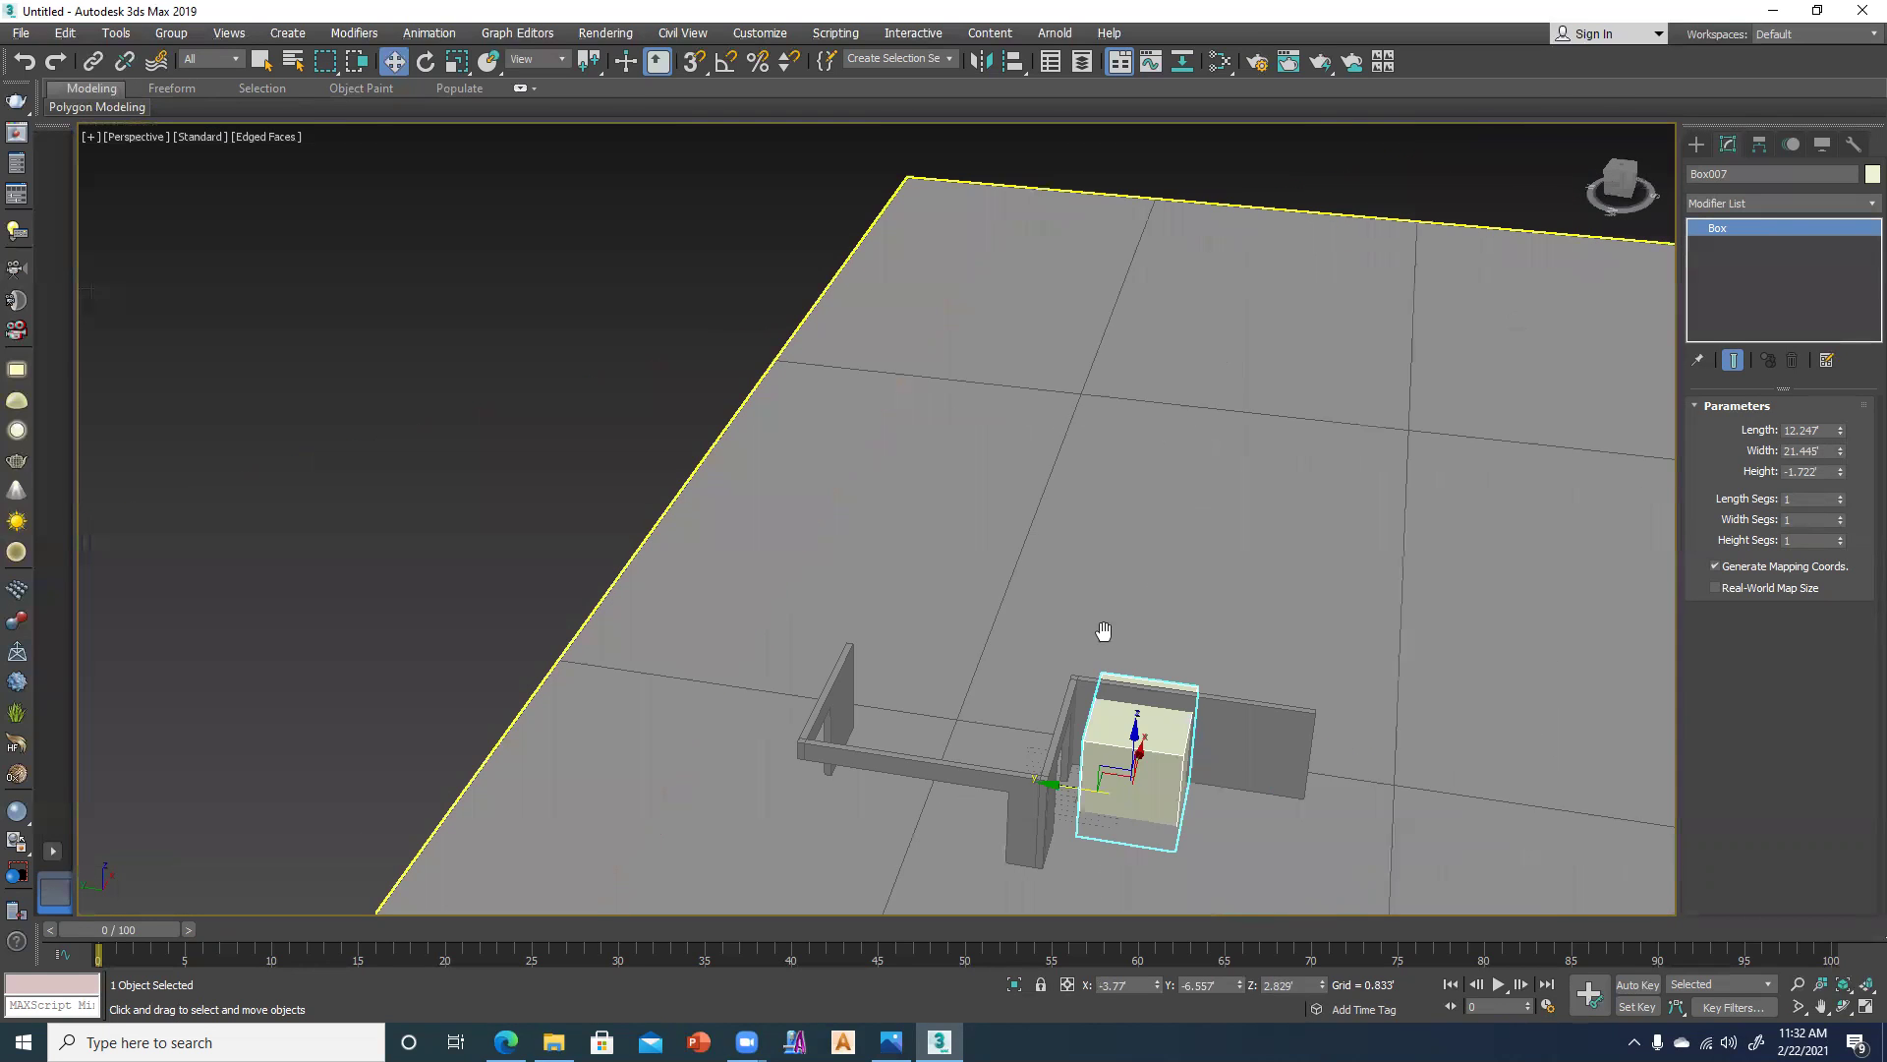
Bring up the exterior.jpg reference photo in Photos.
key("alt+Tab")
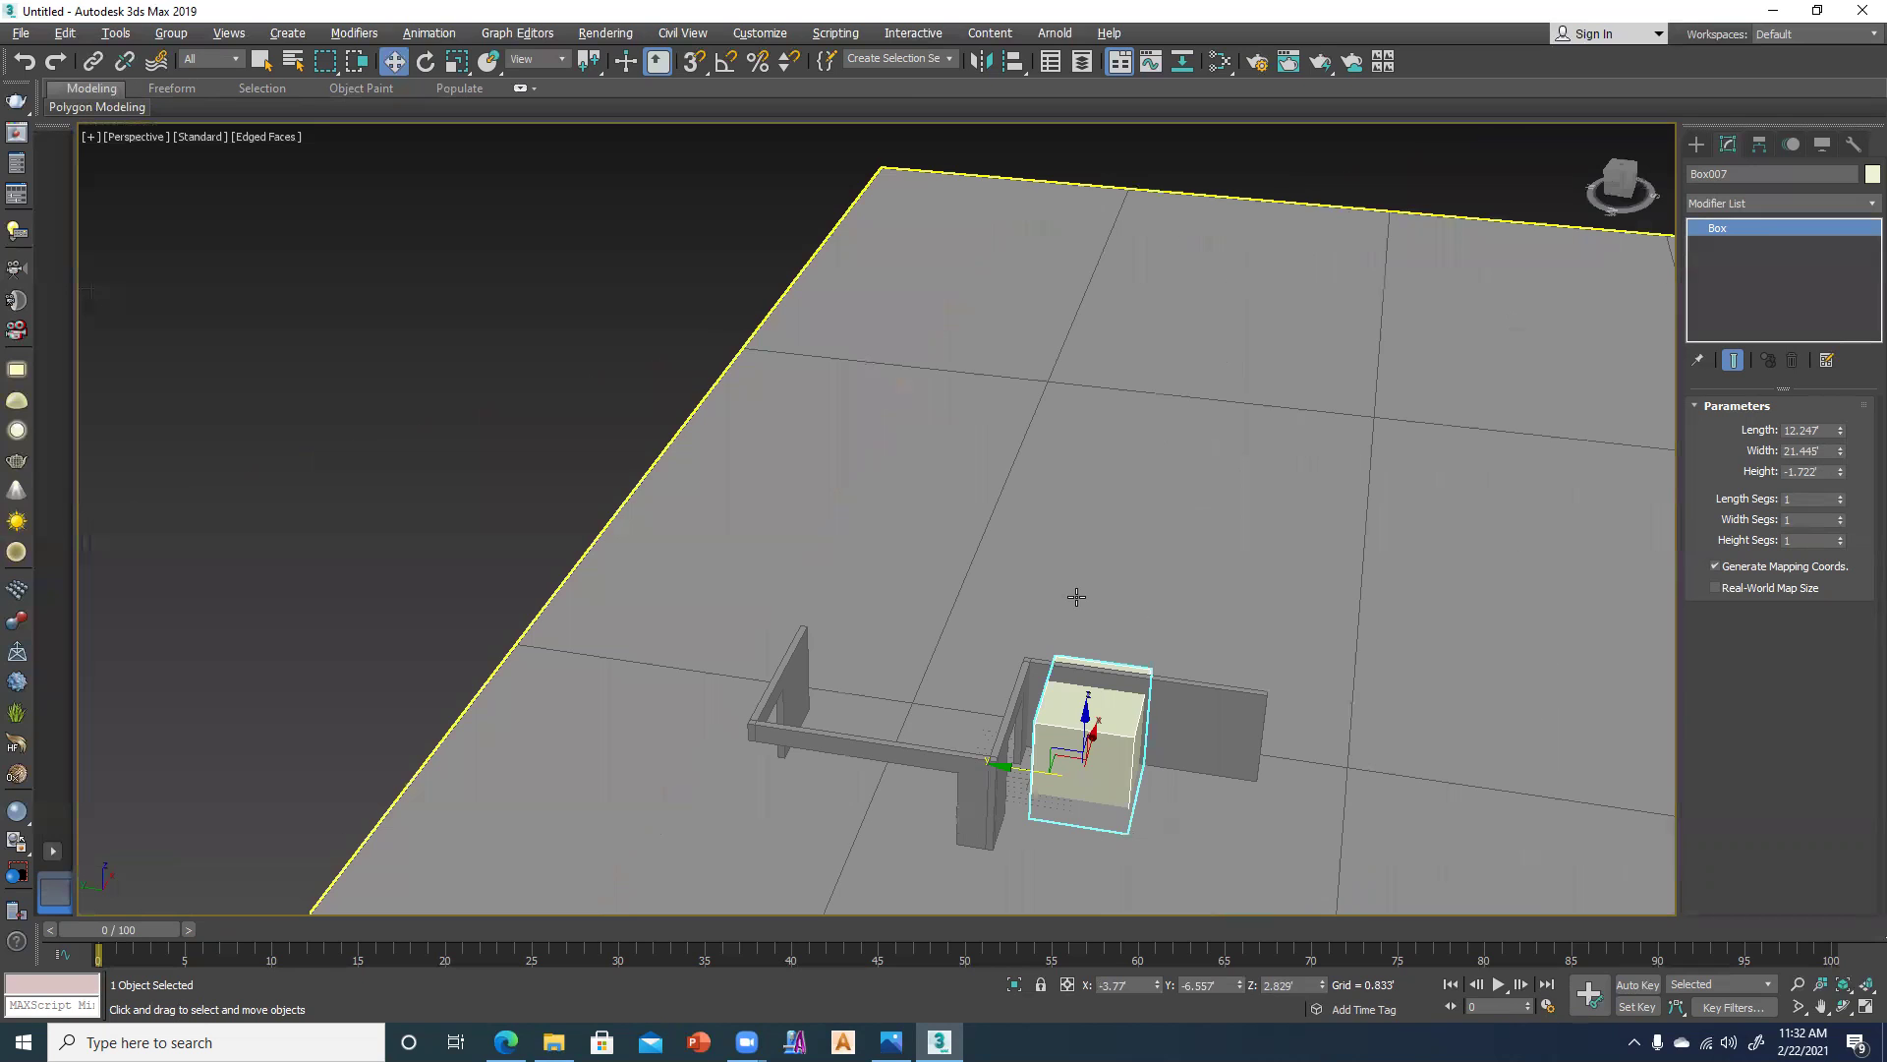
key("alt+Tab")
key("Tab")
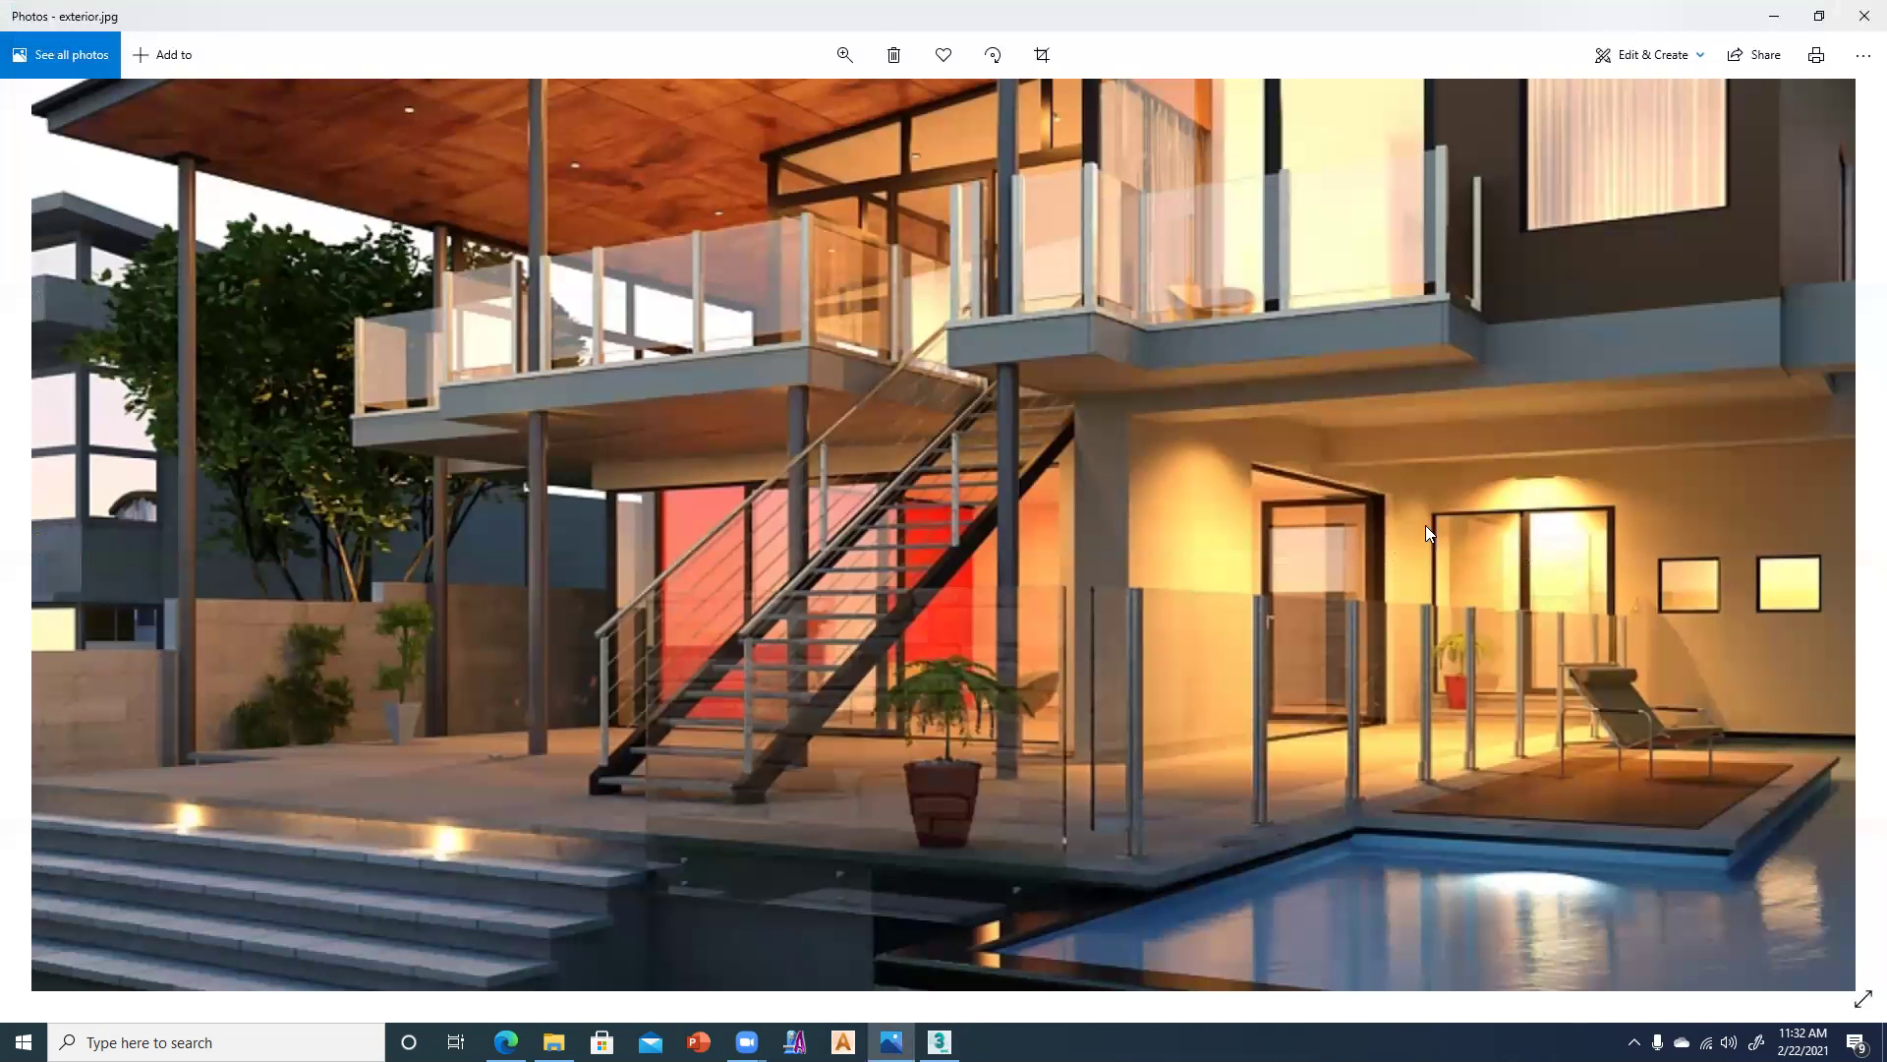
Return to 3ds Max and frame the whole house in the Perspective view.
key("alt+Tab")
middle_click_drag(1213, 590, 1180, 577, "alt")
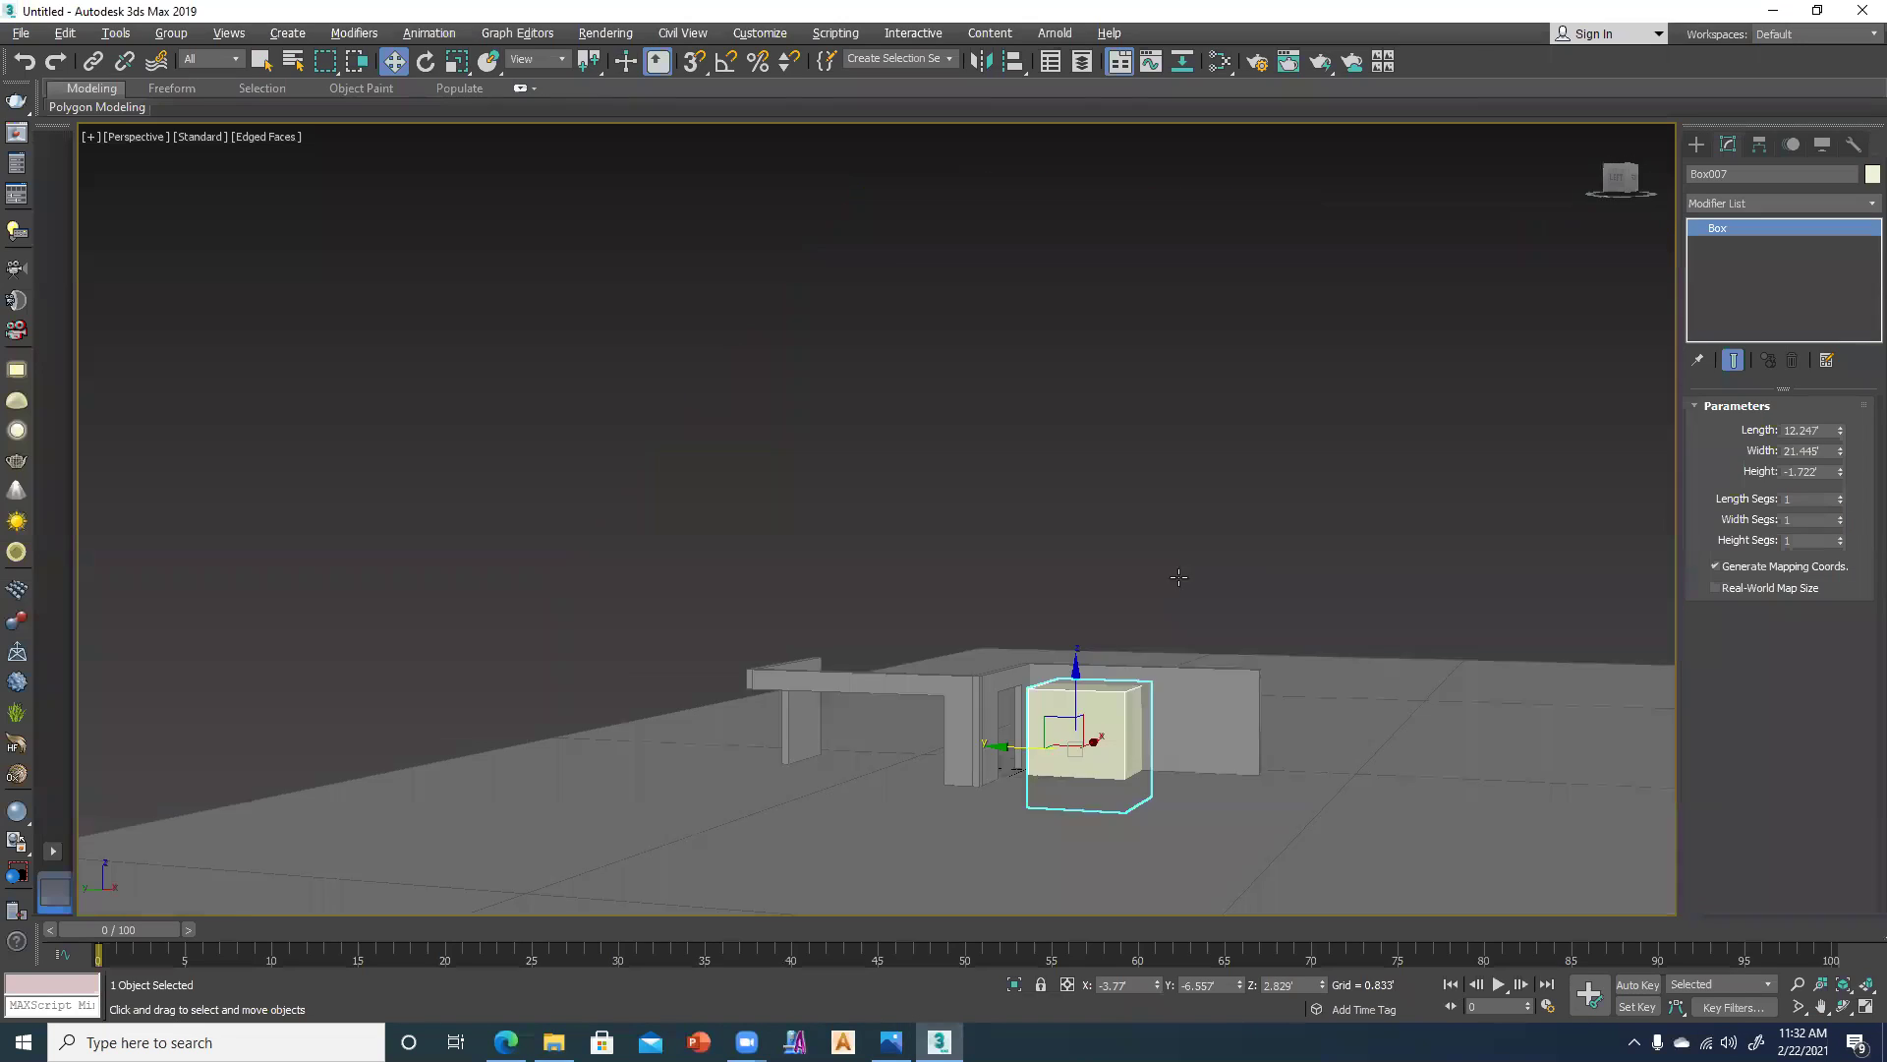
scroll(1180, 577, "up", 3)
key("alt+w")
scroll(1103, 687, "up", 5)
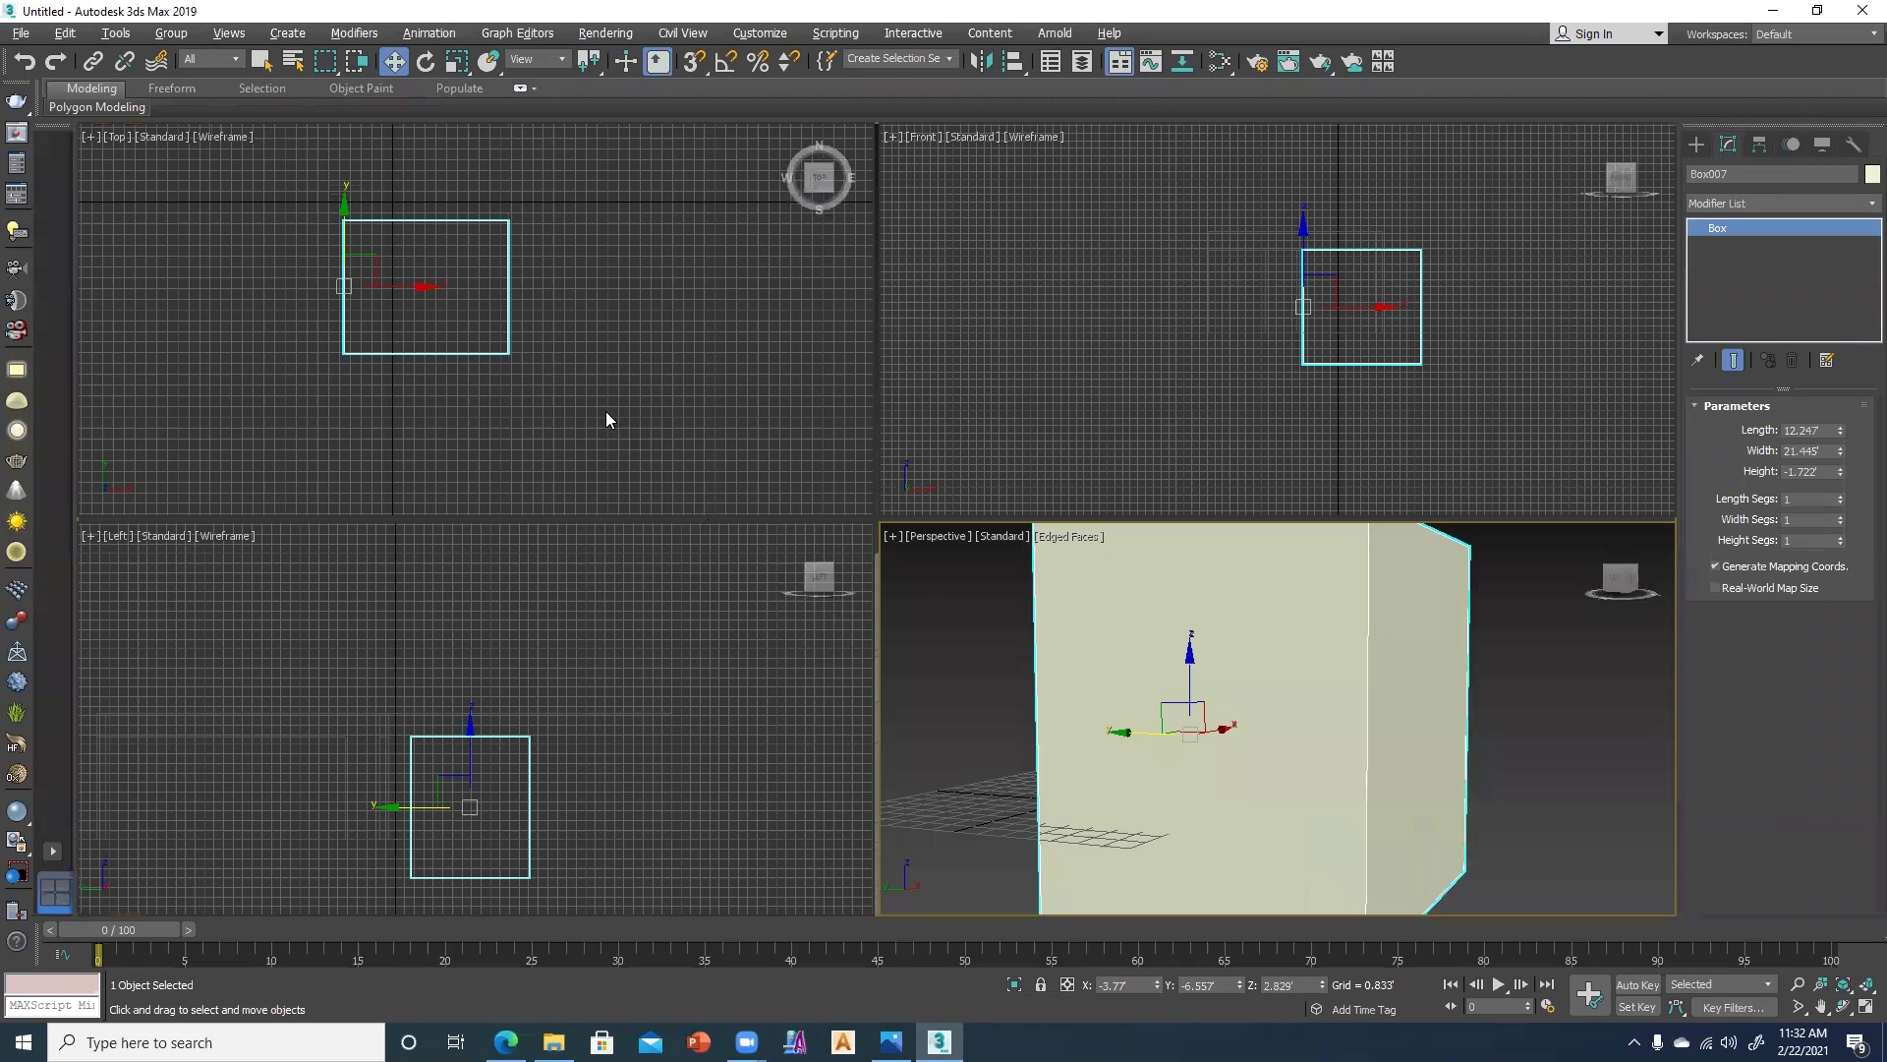
key("alt+w")
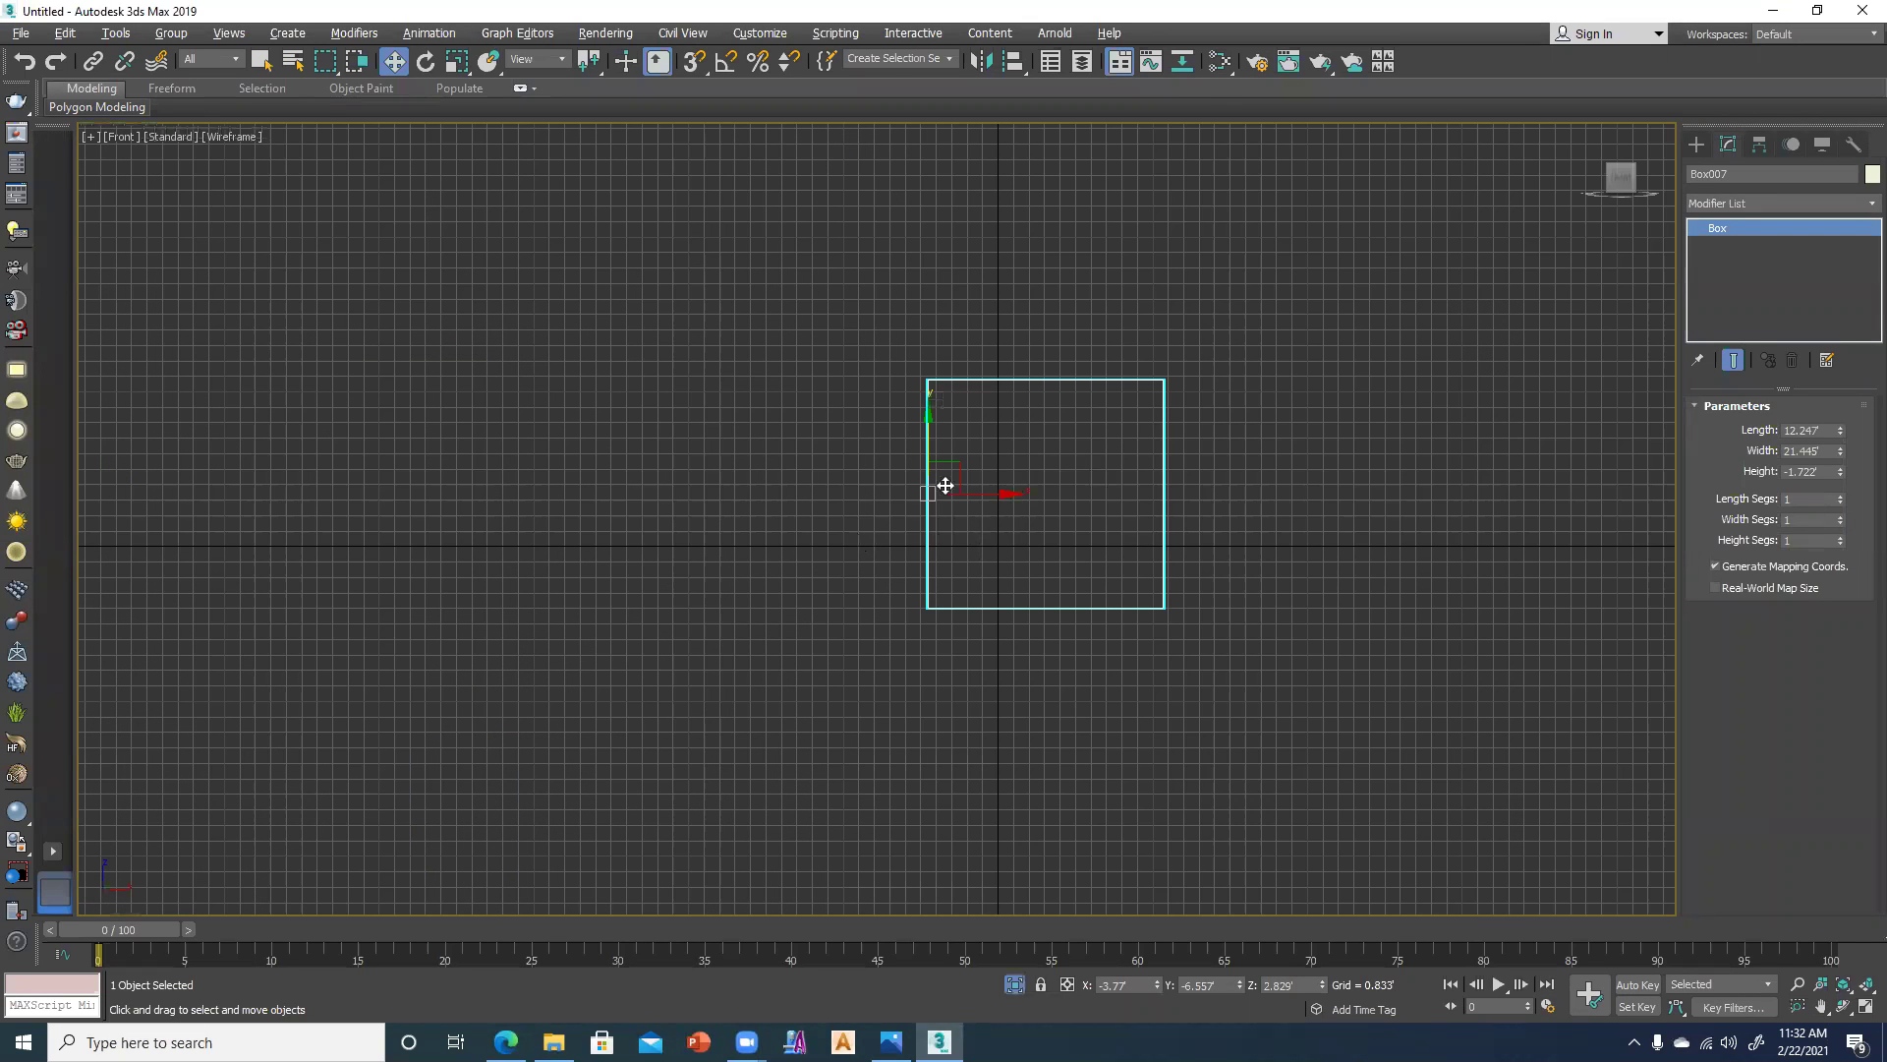
scroll(917, 421, "up", 3)
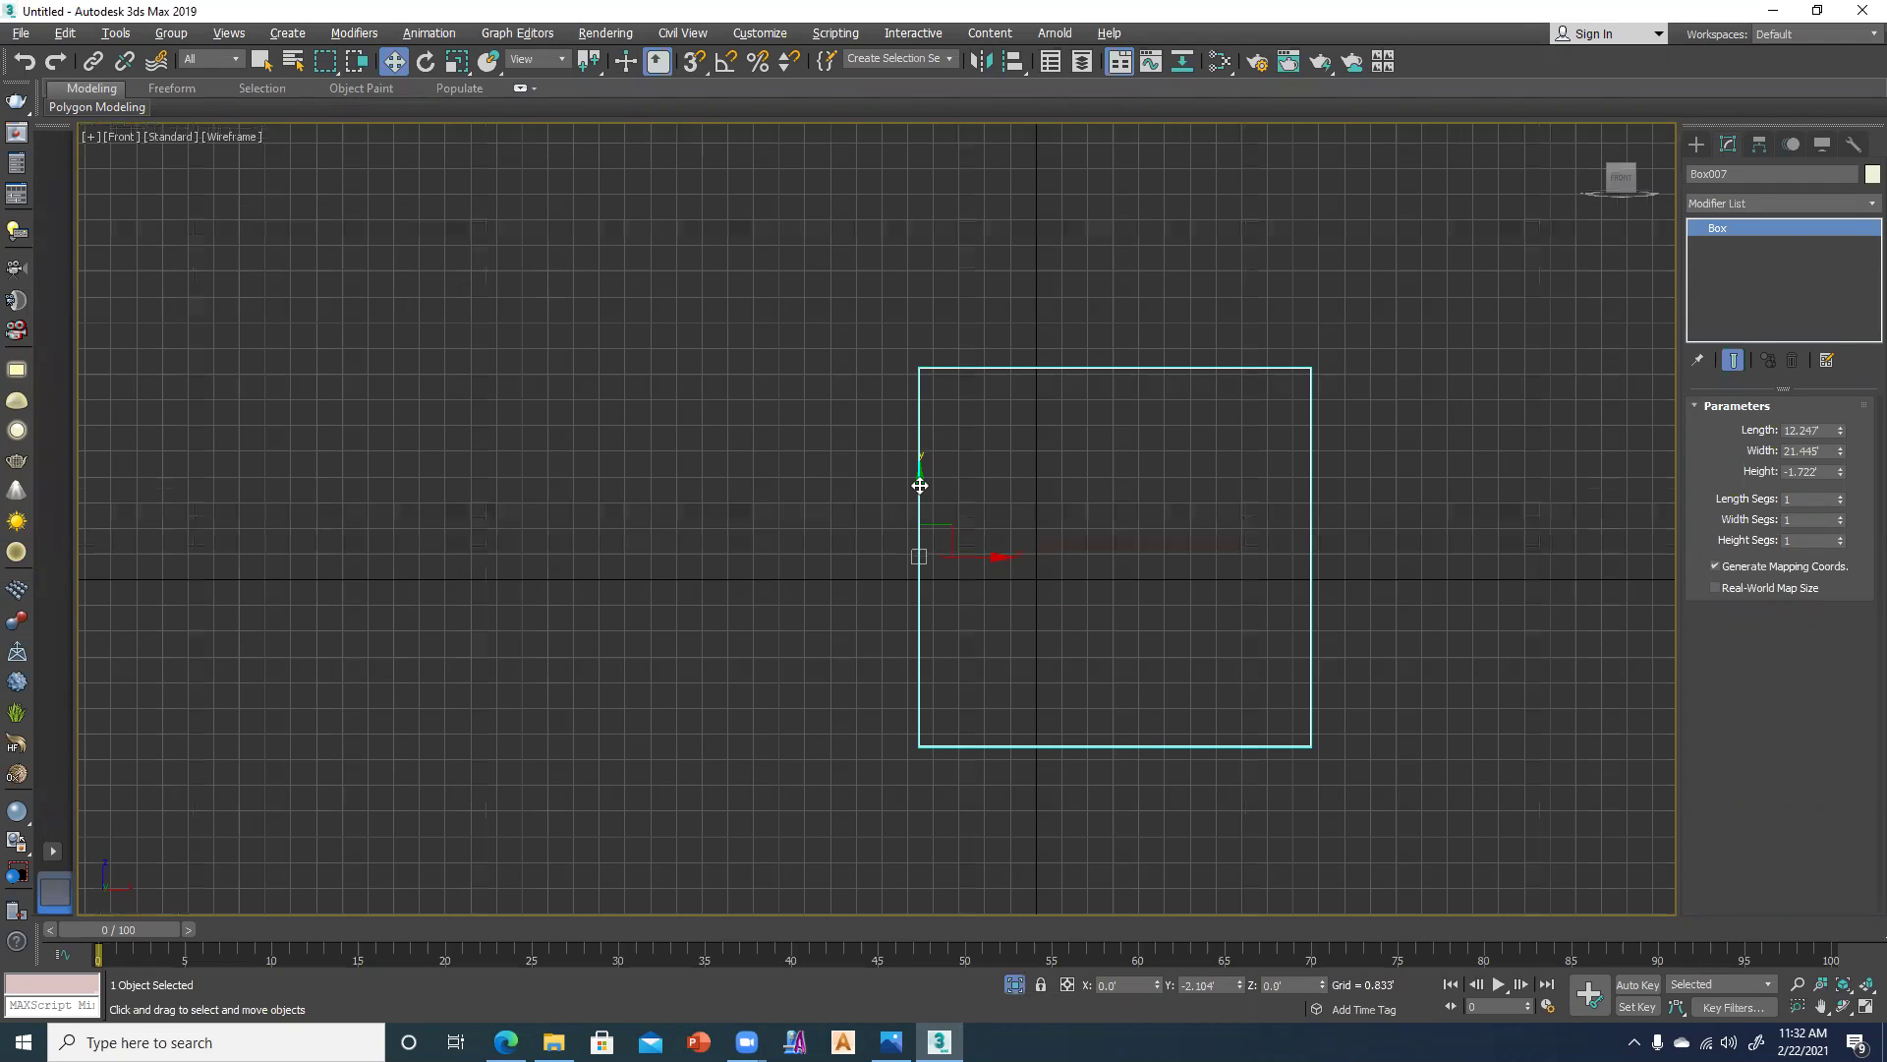
key("alt+w")
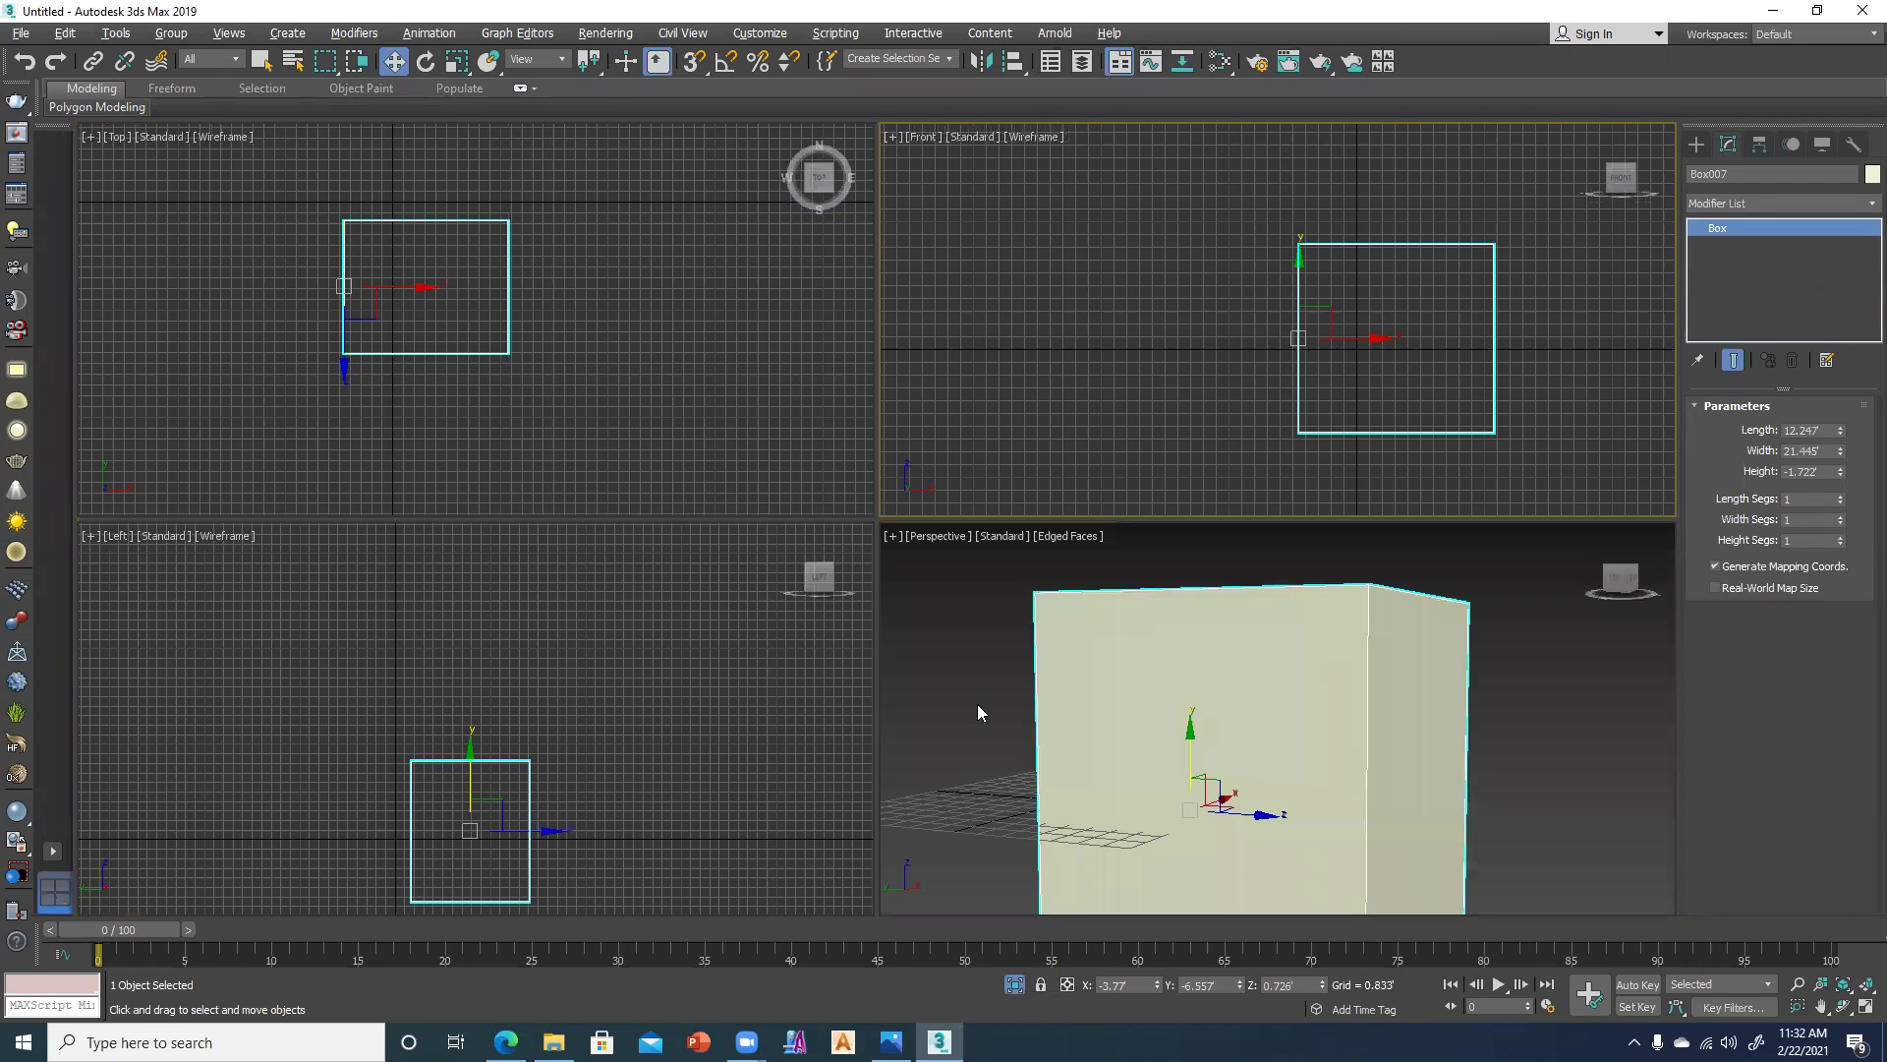
right_click(979, 637)
left_click(1000, 488)
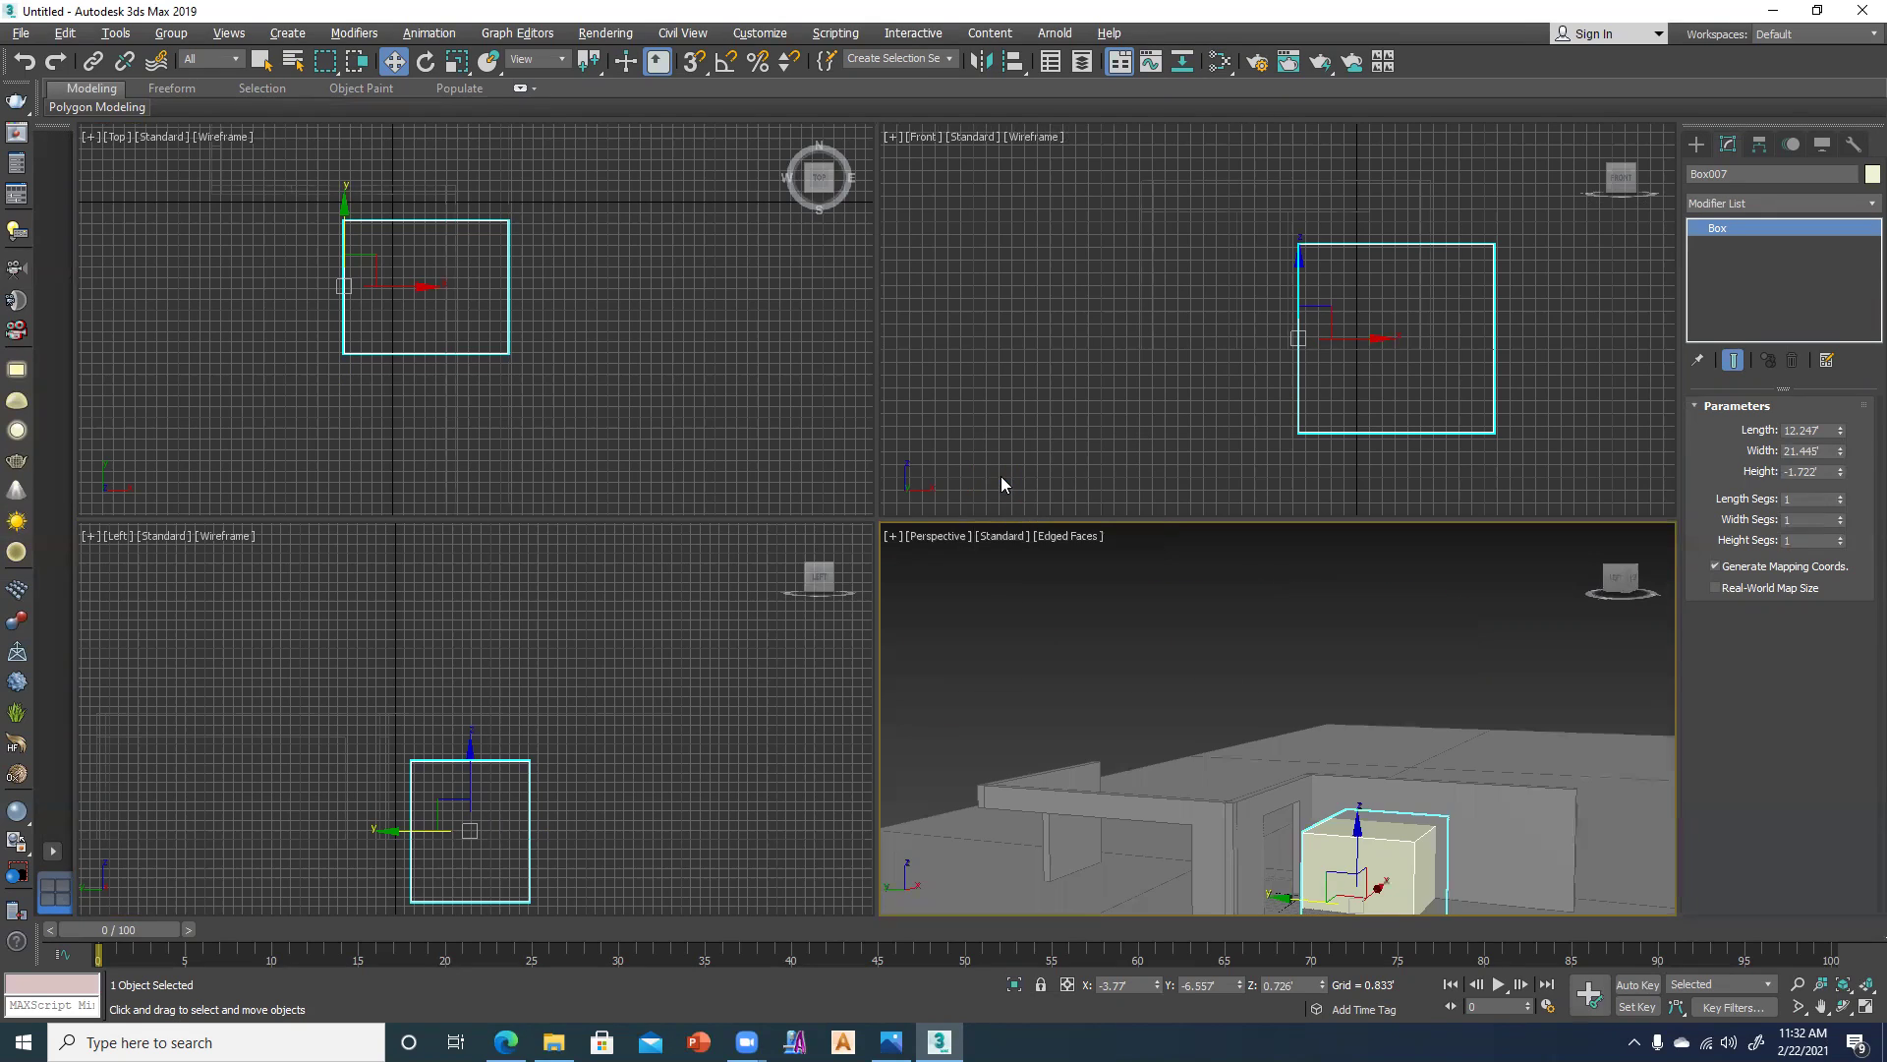
key("alt+w")
Raise Box007 slightly, scale it narrower on X, and nudge it left against the wall.
mouse_move(1264, 725)
middle_mouse_down("alt")
mouse_move(990, 679)
mouse_move(1014, 766)
middle_mouse_up("alt")
left_click_drag(1068, 814, 1067, 791)
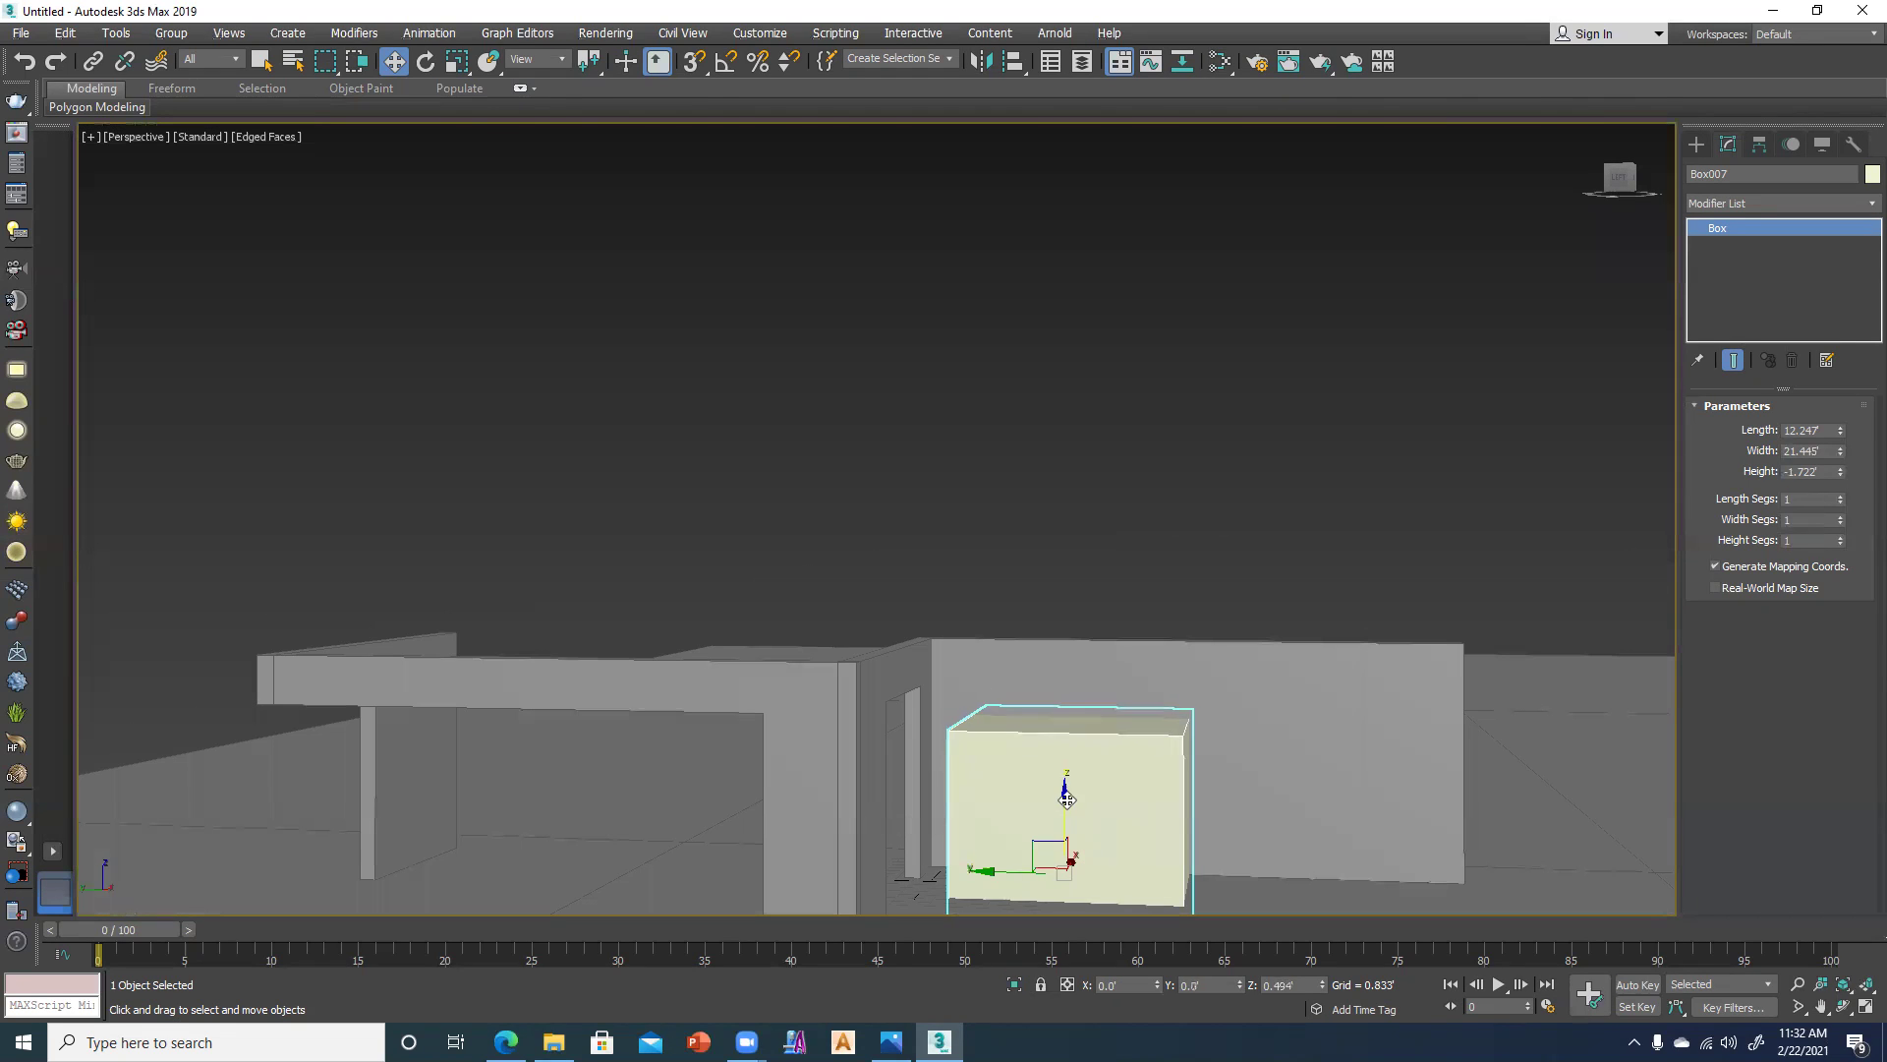
middle_click_drag(1067, 791, 1091, 816, "alt")
key("r")
left_click_drag(1163, 870, 1138, 870)
key("w")
left_click_drag(1002, 861, 977, 857)
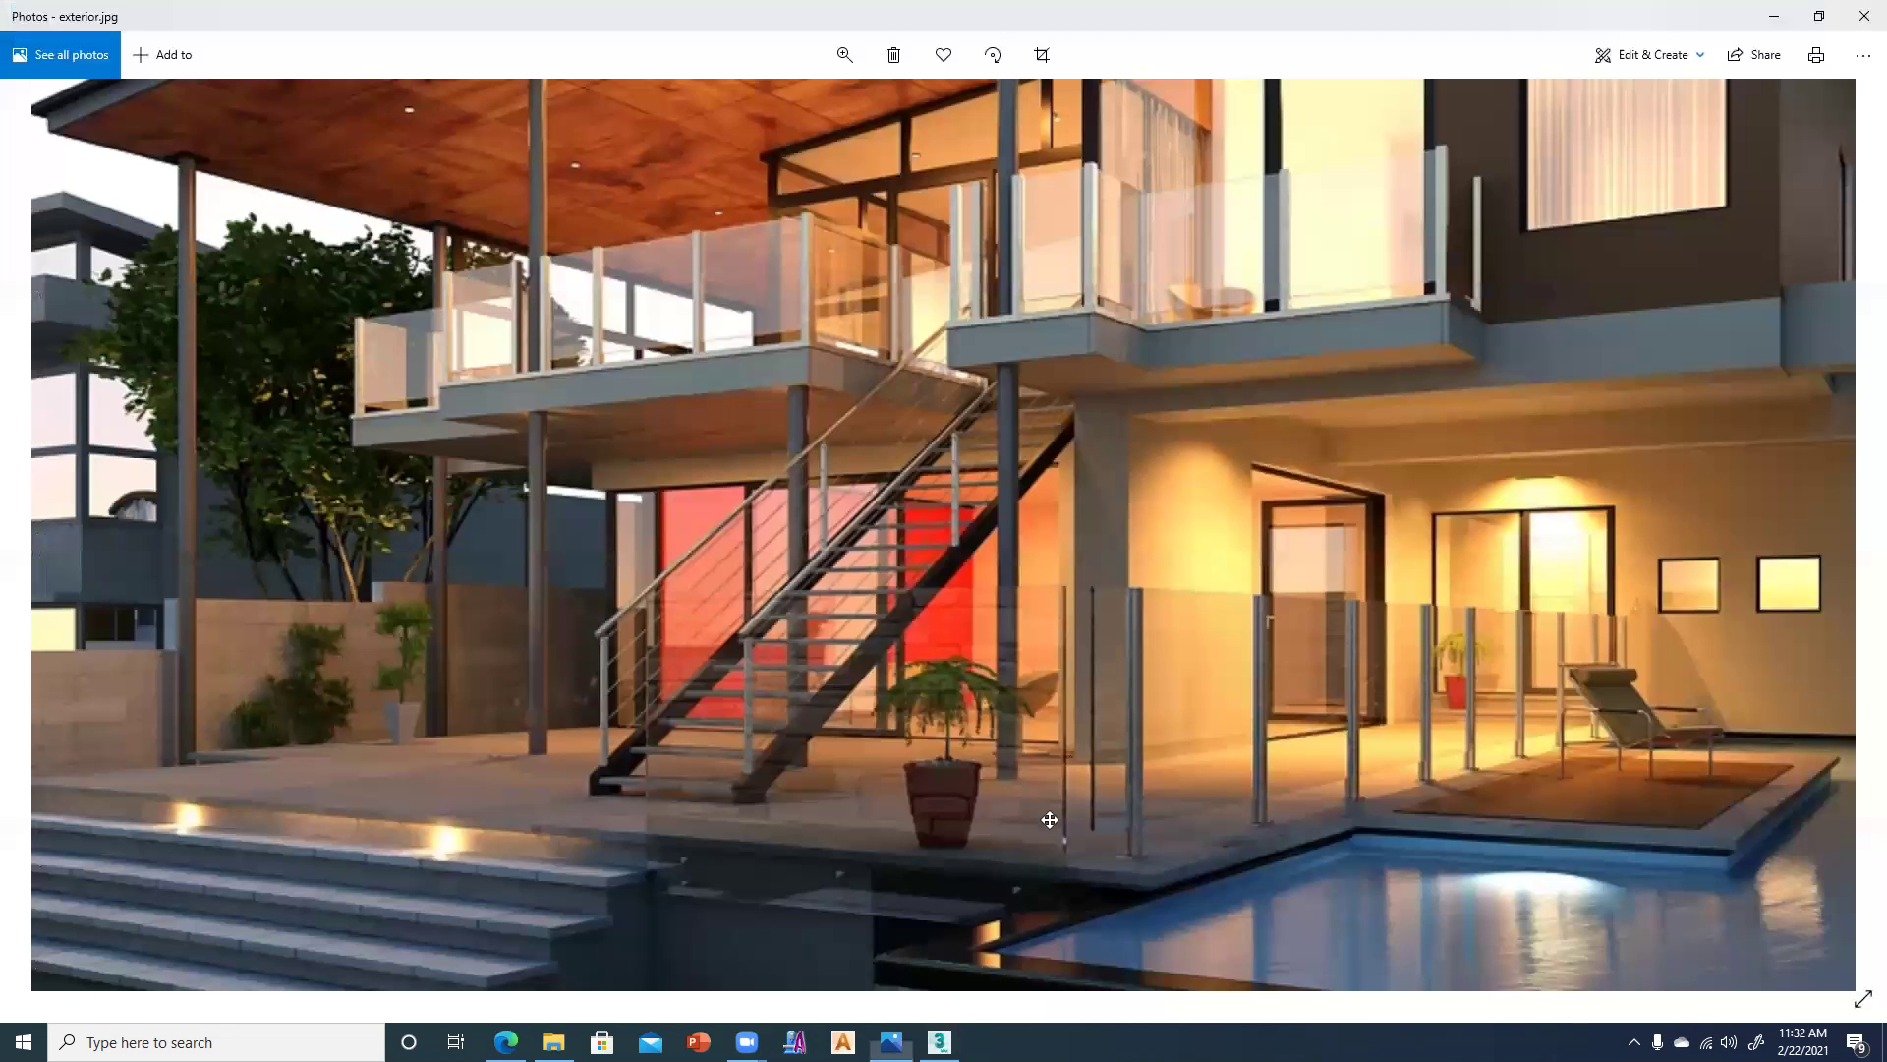
Compare with the exterior photo, then deselect Box007 and restore the four-view layout.
key("alt+Tab")
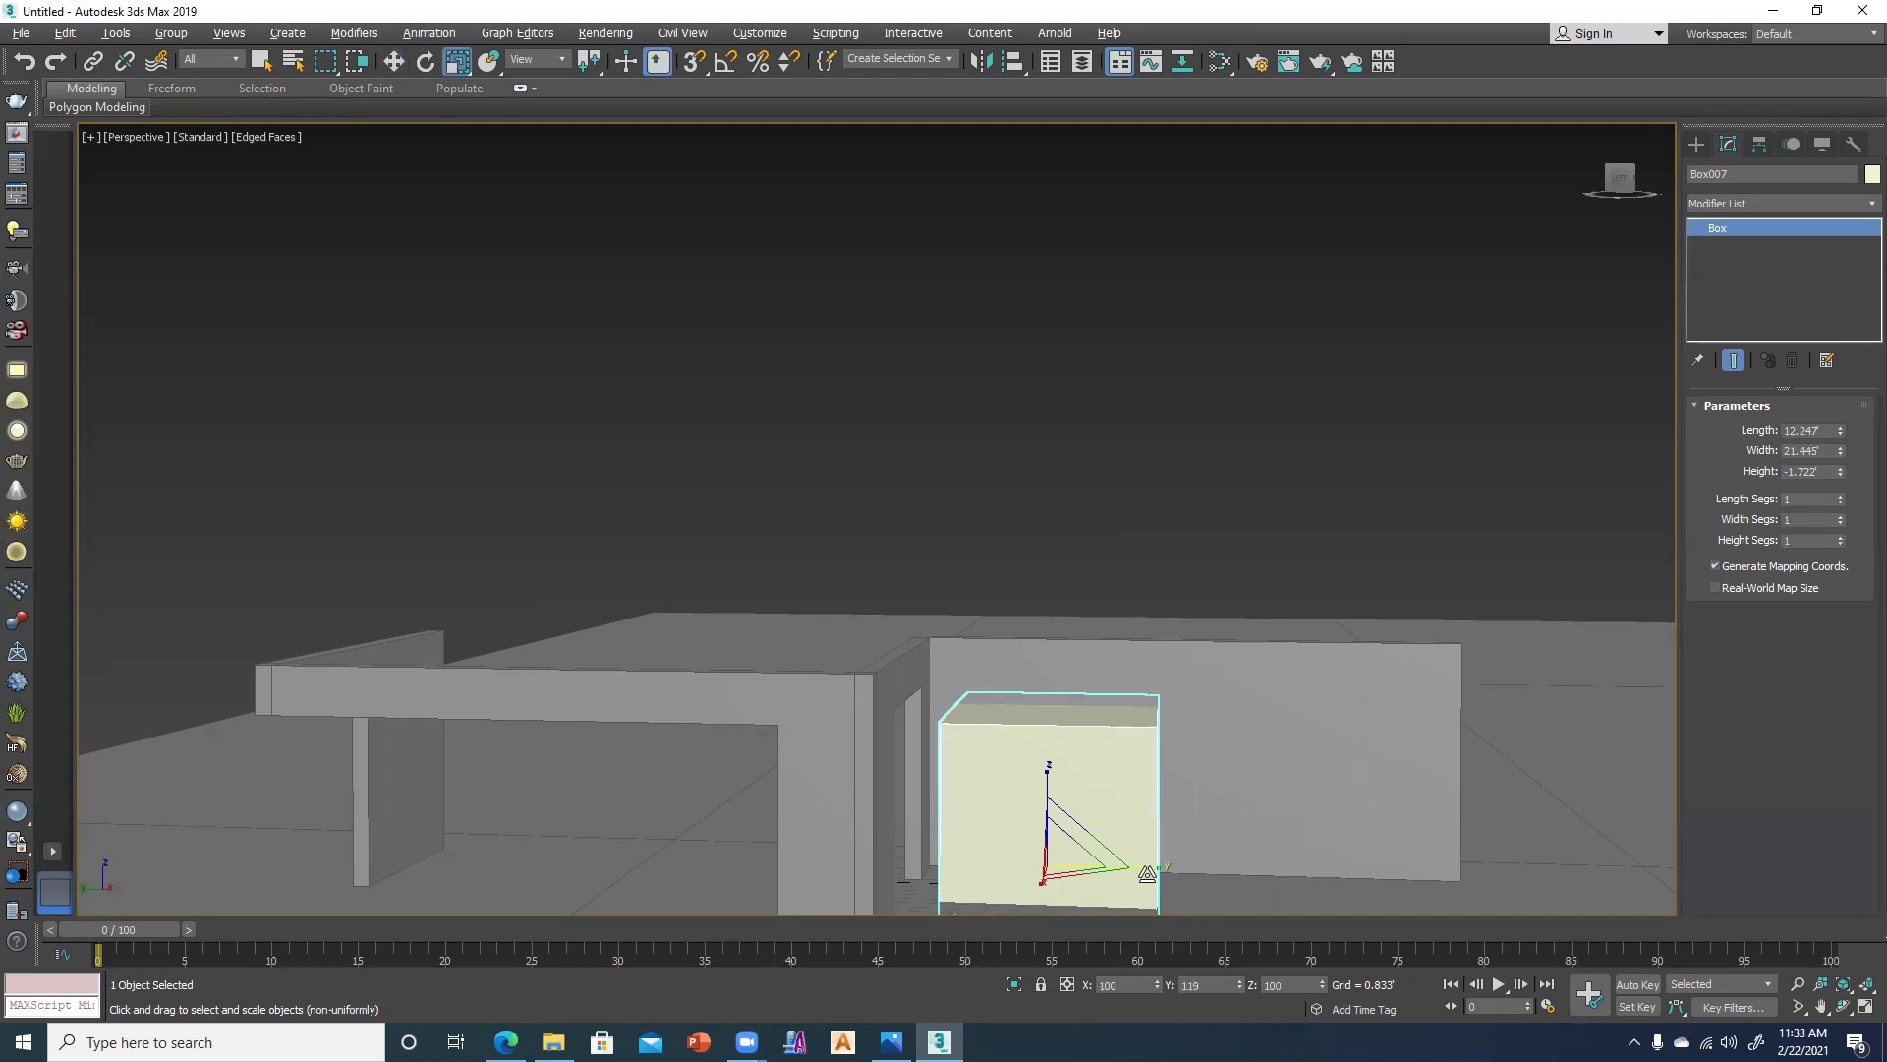
key("alt+Tab")
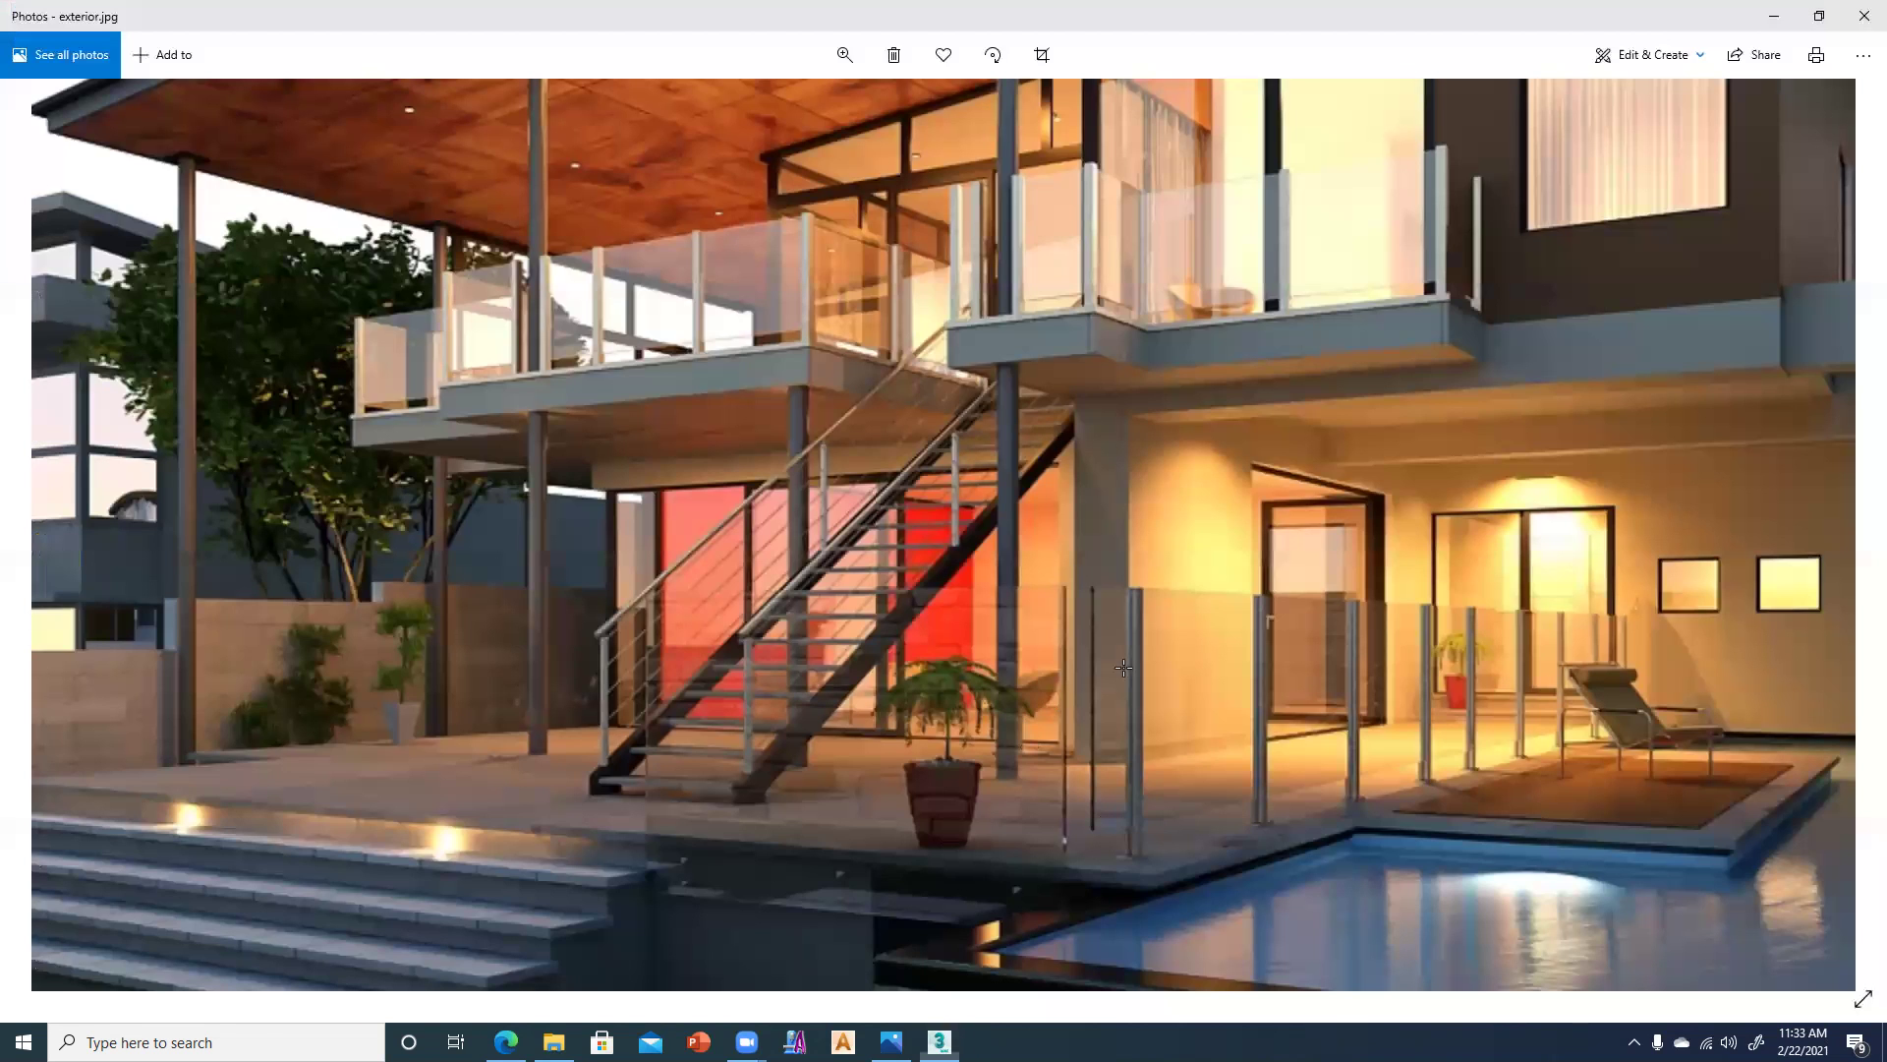
key("alt+Tab")
left_click(843, 390)
key("alt+w")
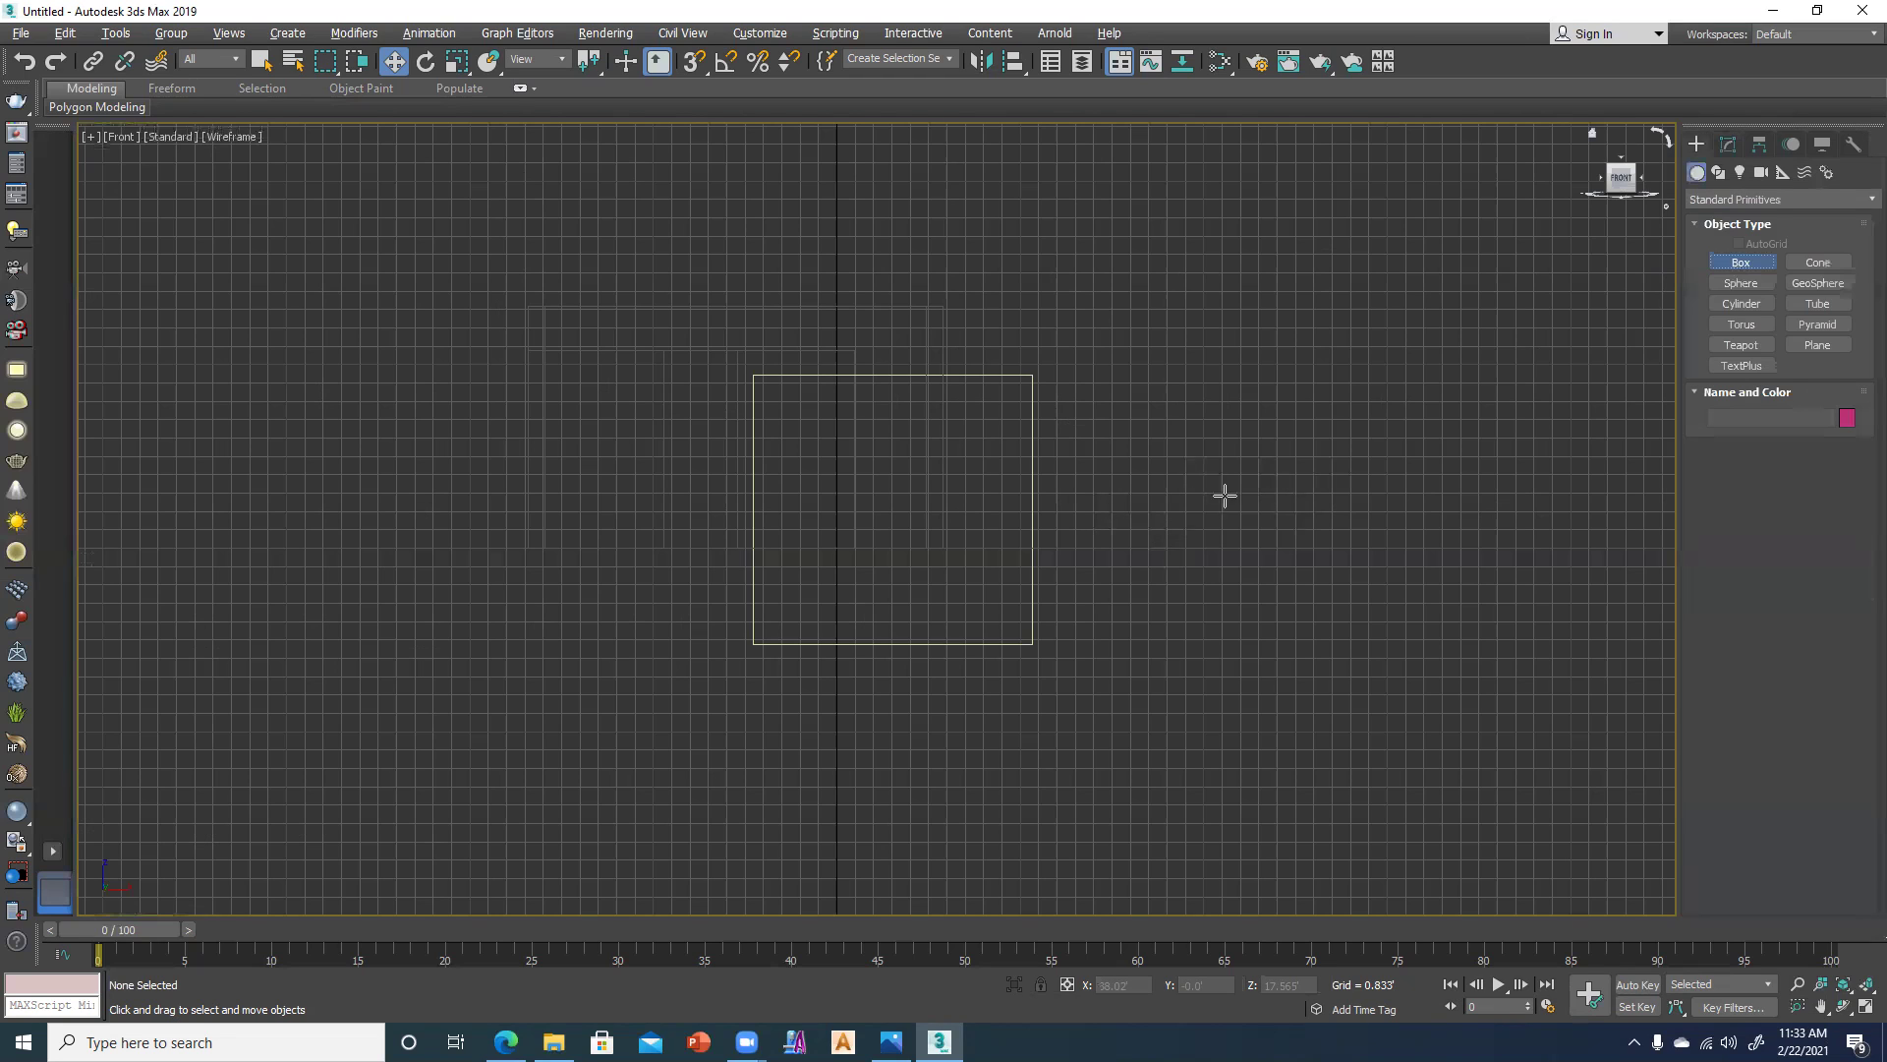
Draw a new box in the Front view to the right of the wall.
left_click_drag(1198, 446, 1302, 561)
left_click(1274, 532)
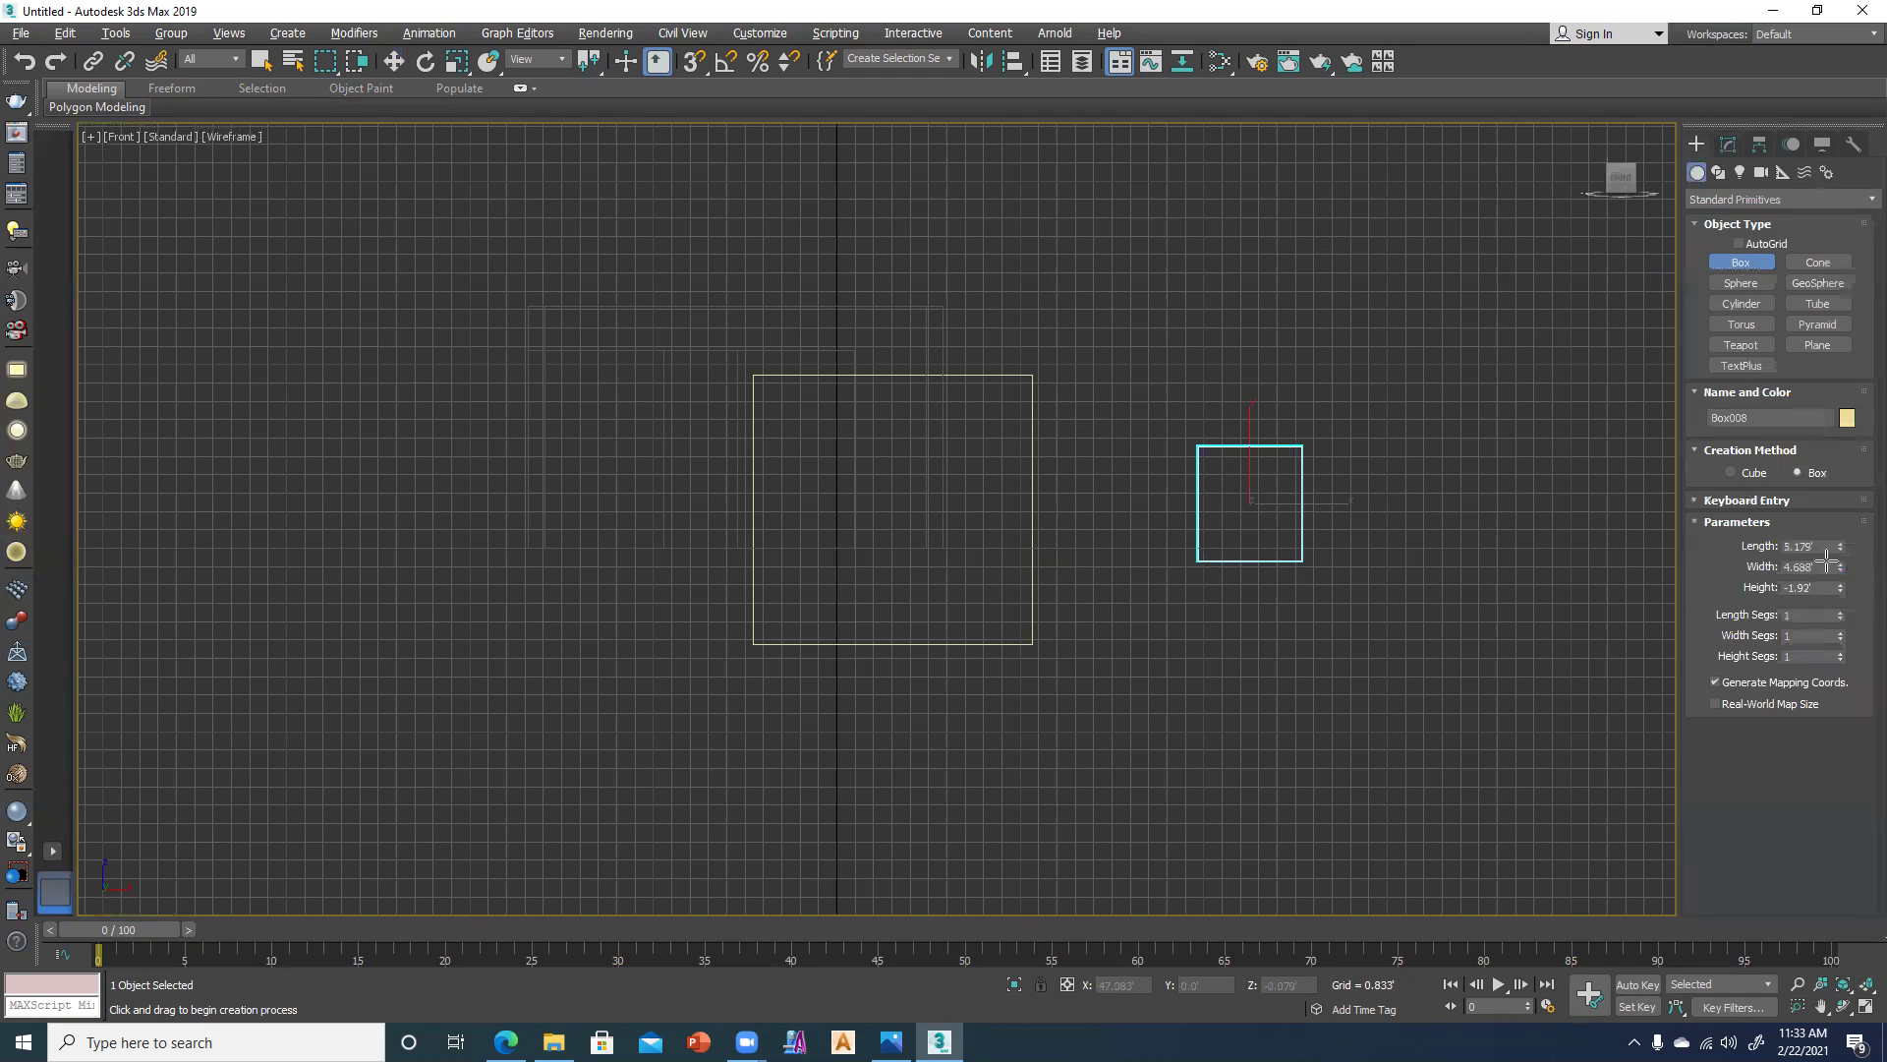
right_click(1816, 546)
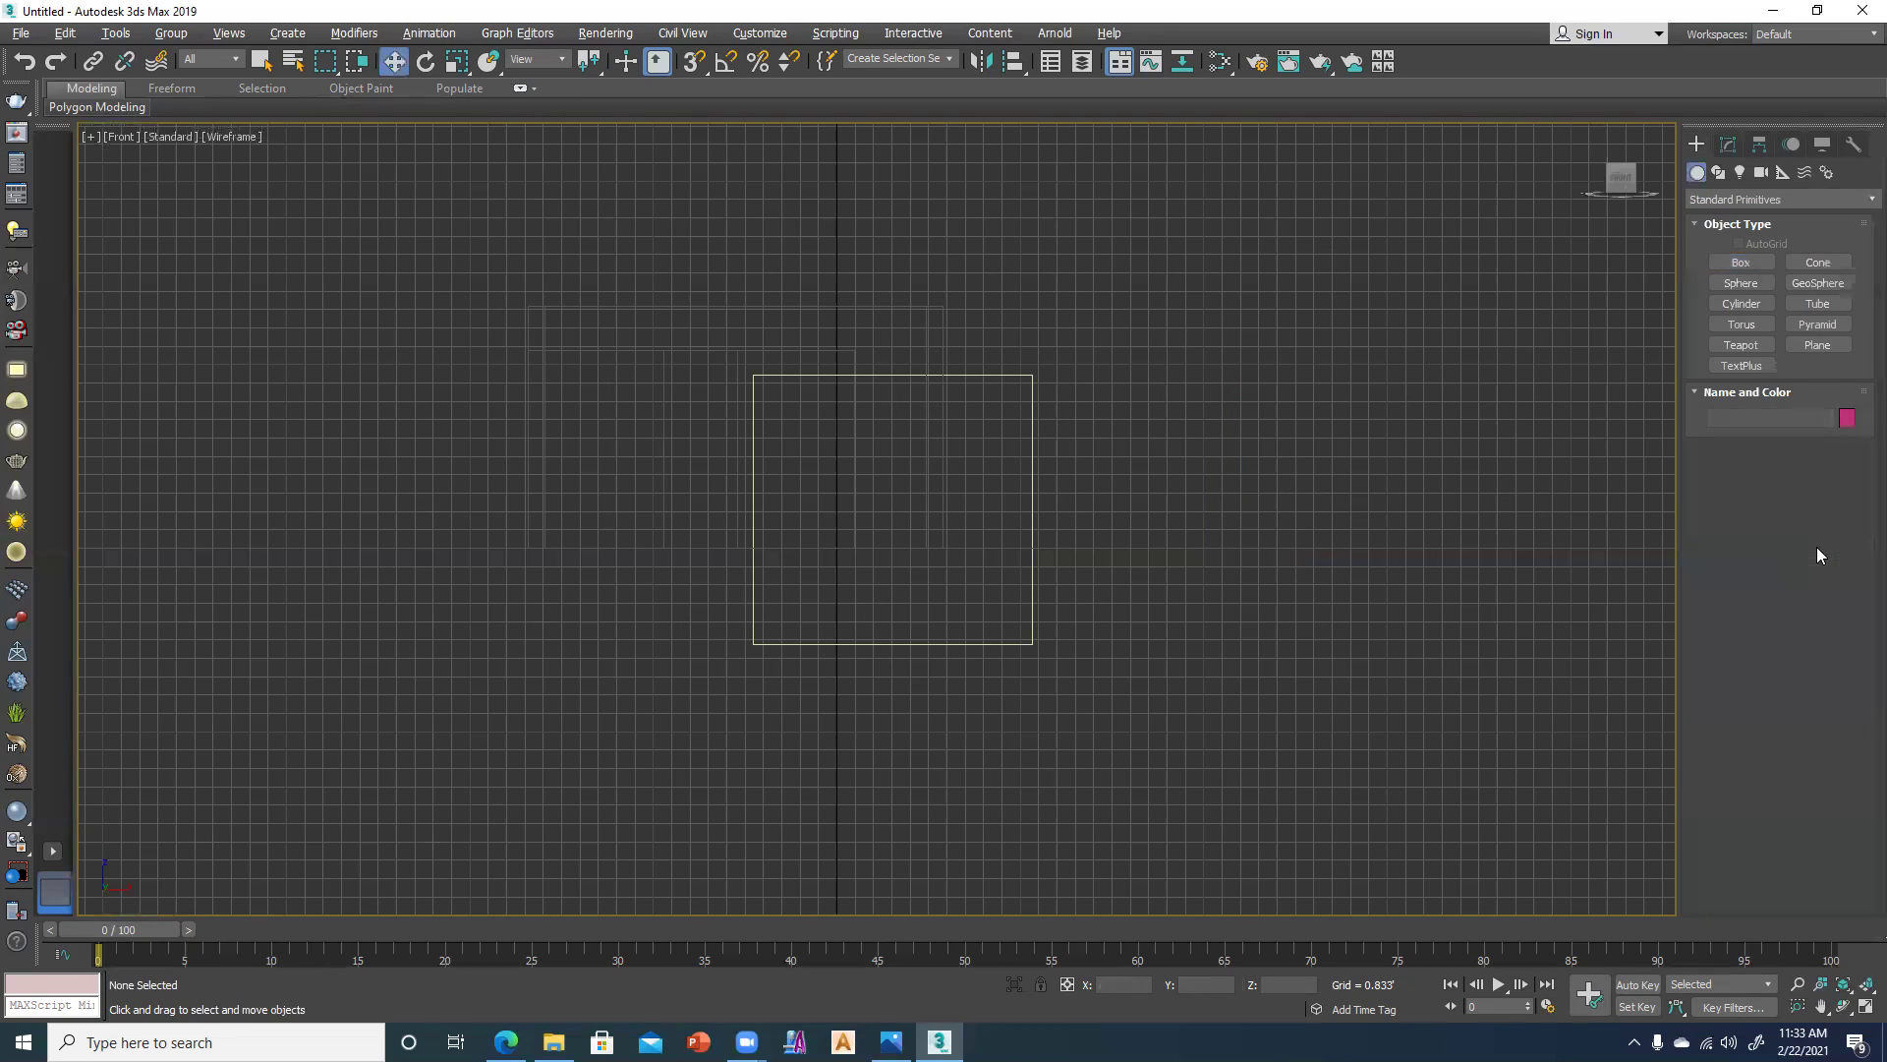
left_click(1740, 263)
left_click_drag(1206, 452, 1296, 568)
left_click(1265, 536)
right_click(1266, 538)
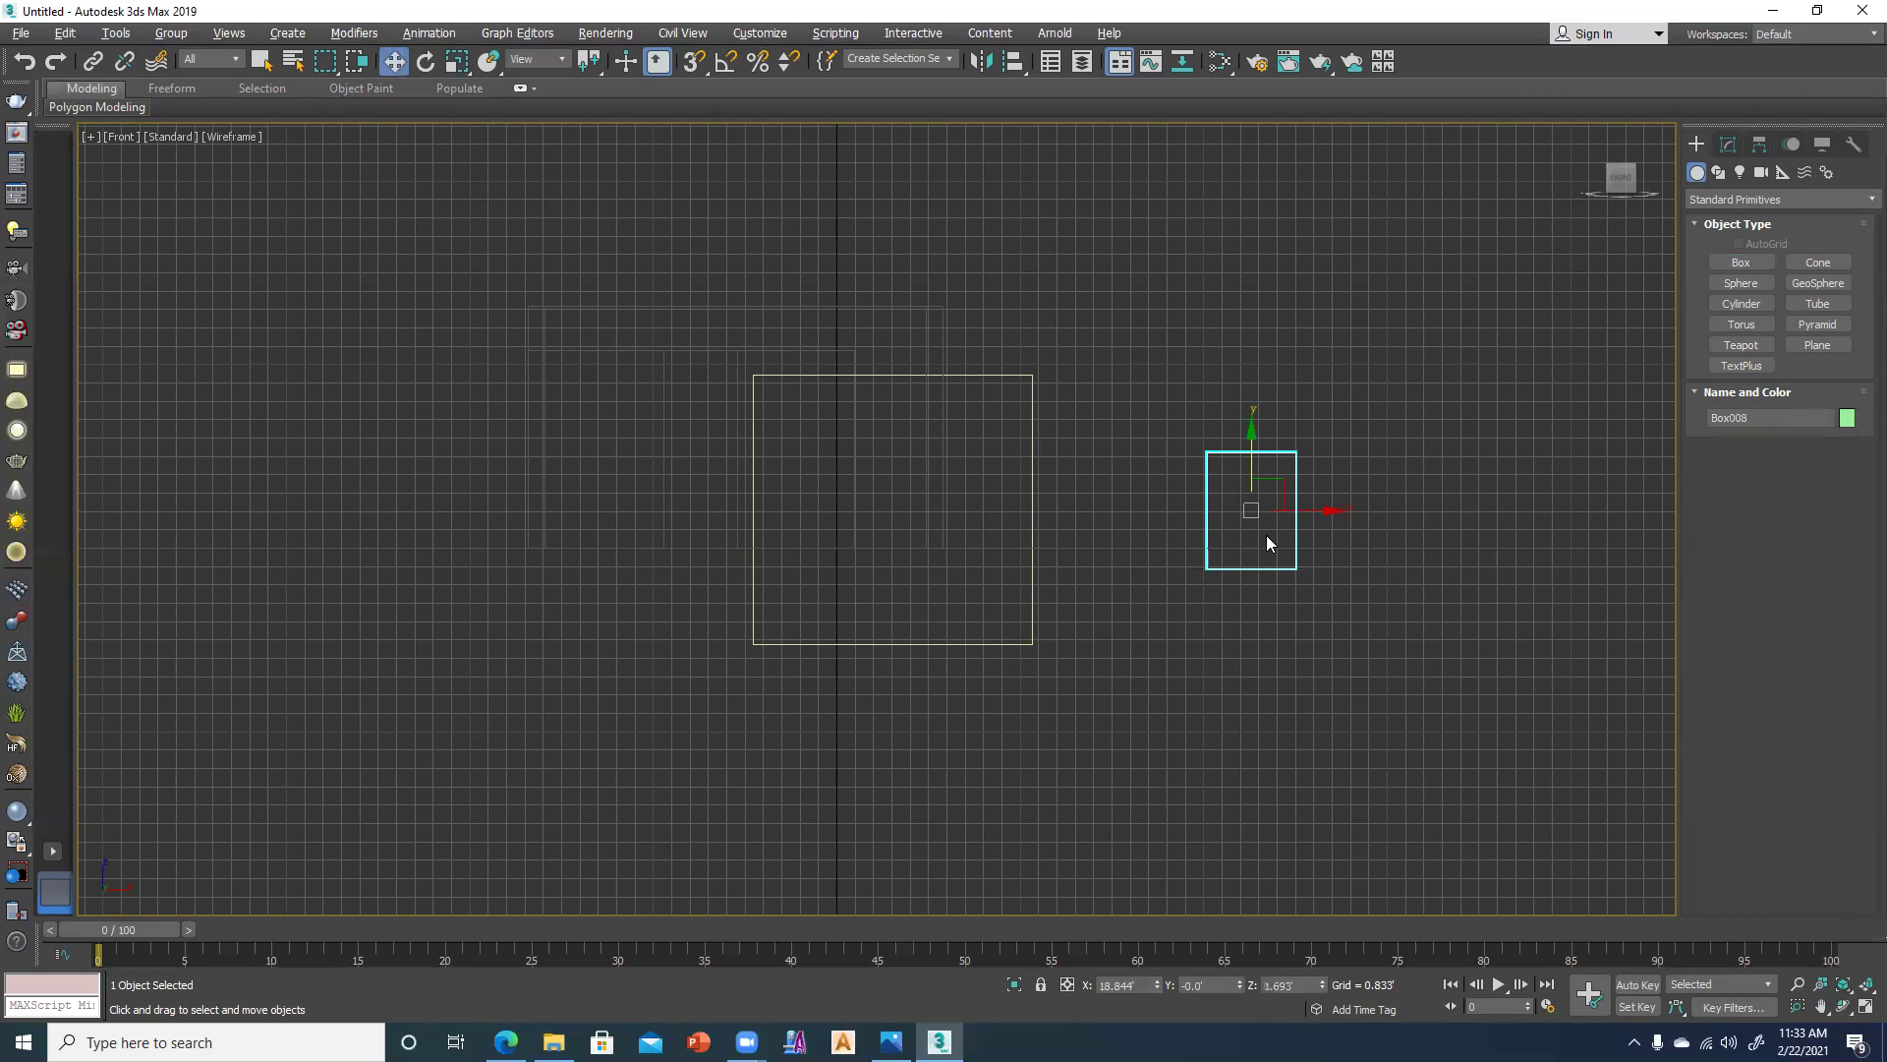
Set the new box's length and width to 2'.
left_click(1728, 145)
double_click(1826, 430)
type("2")
key("Tab")
type("2")
key("Return")
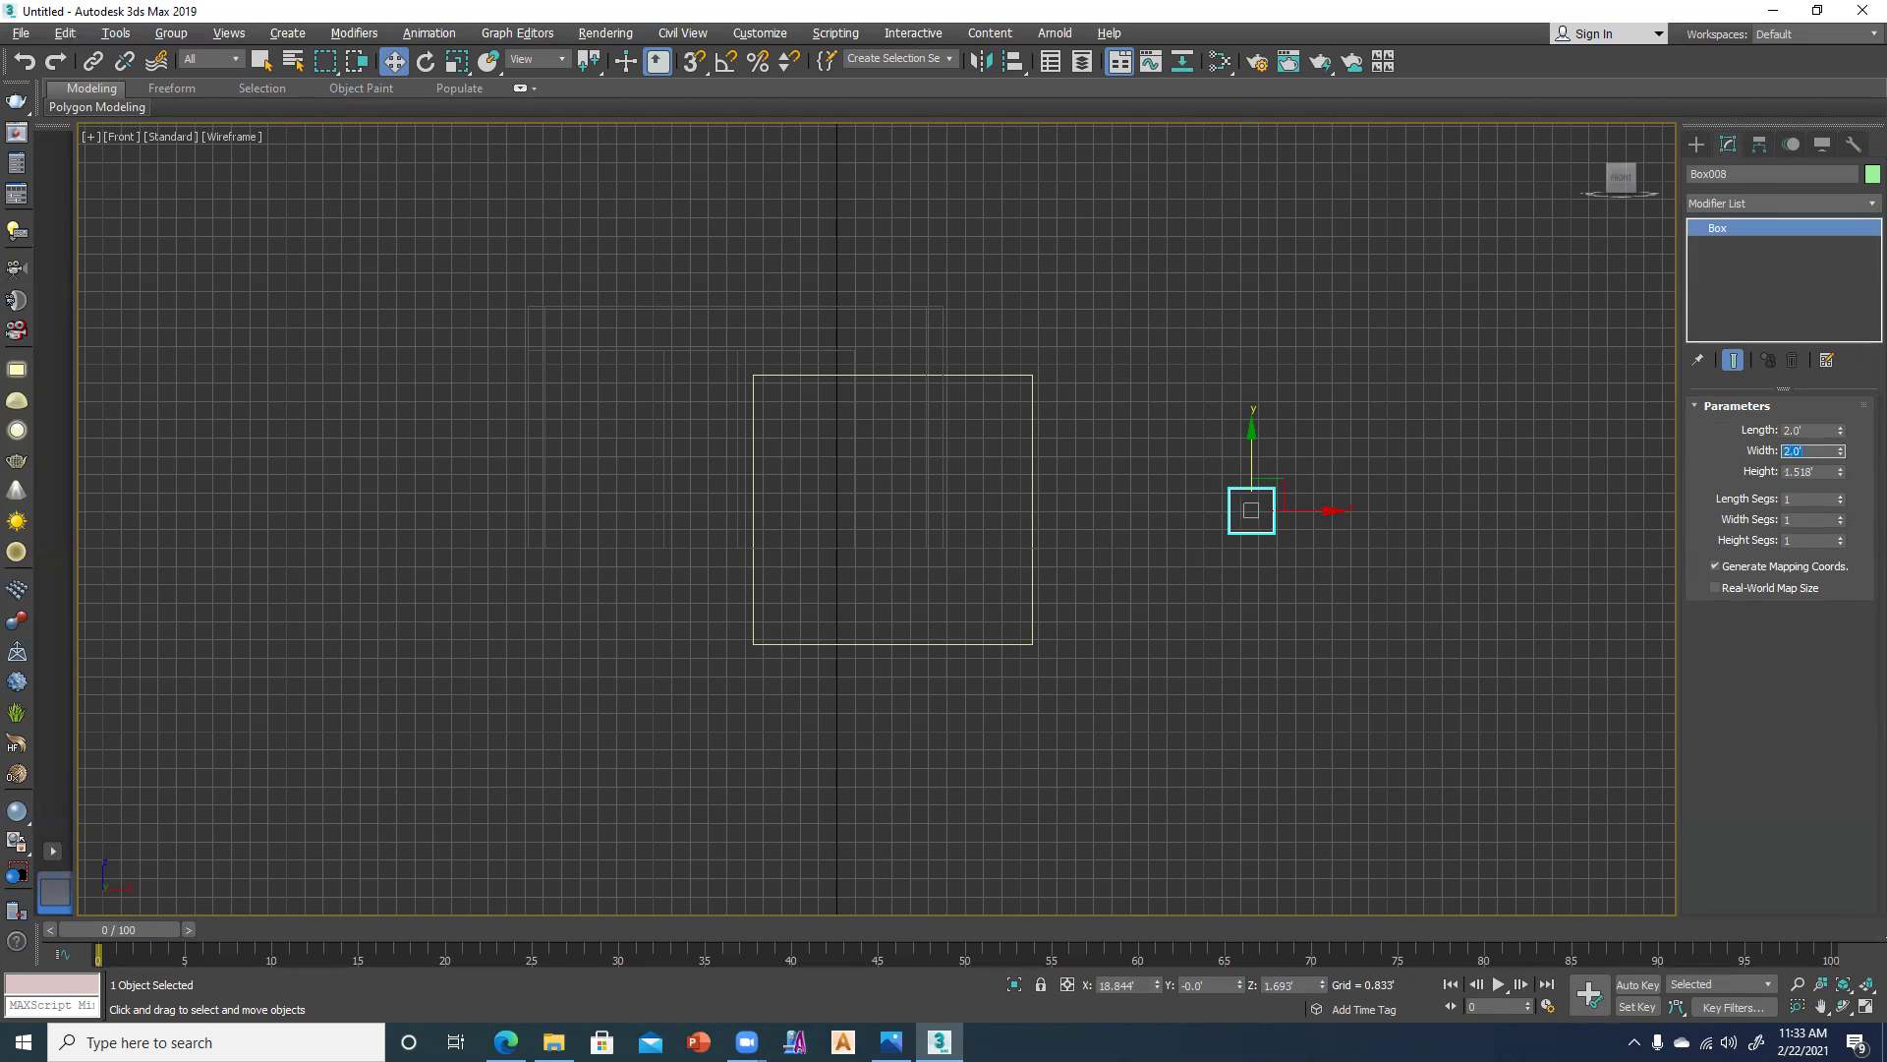
Reselect Box008 and move it down and right in the plan view.
left_click(1205, 649)
key("alt+w")
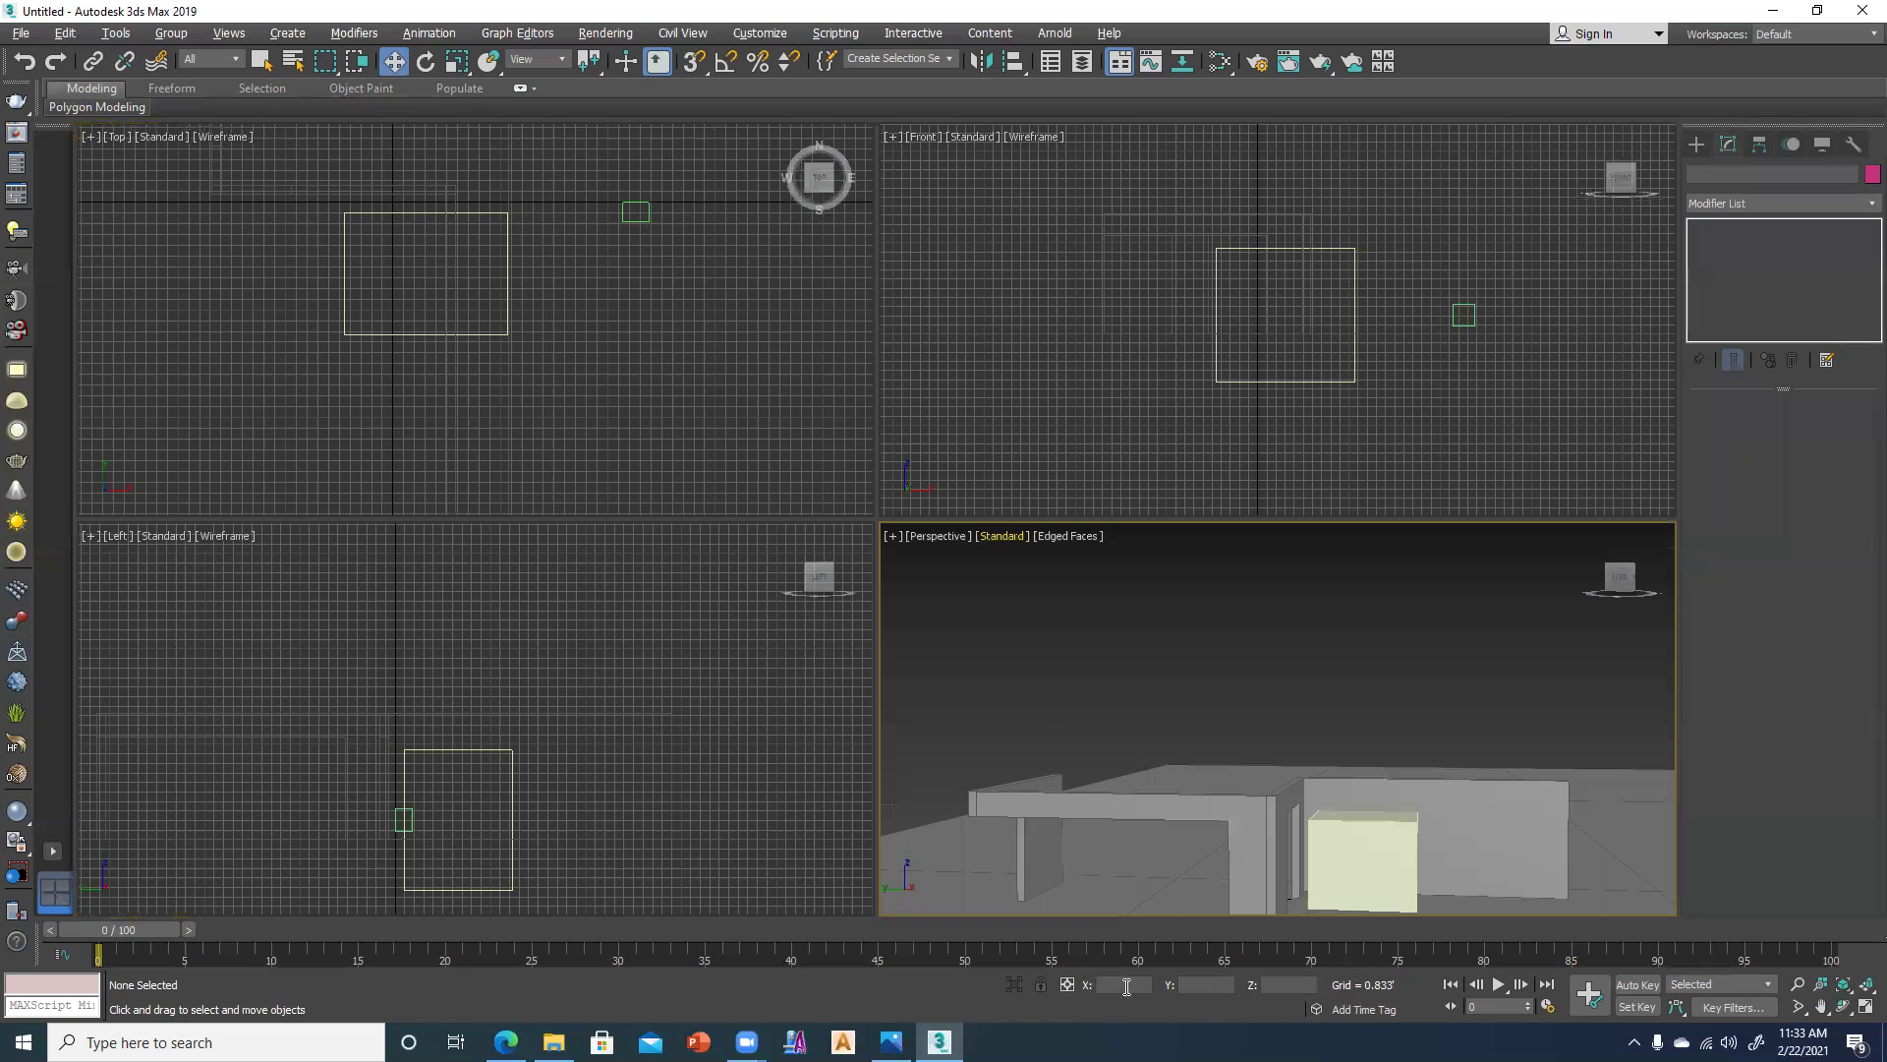
key("ctrl+z")
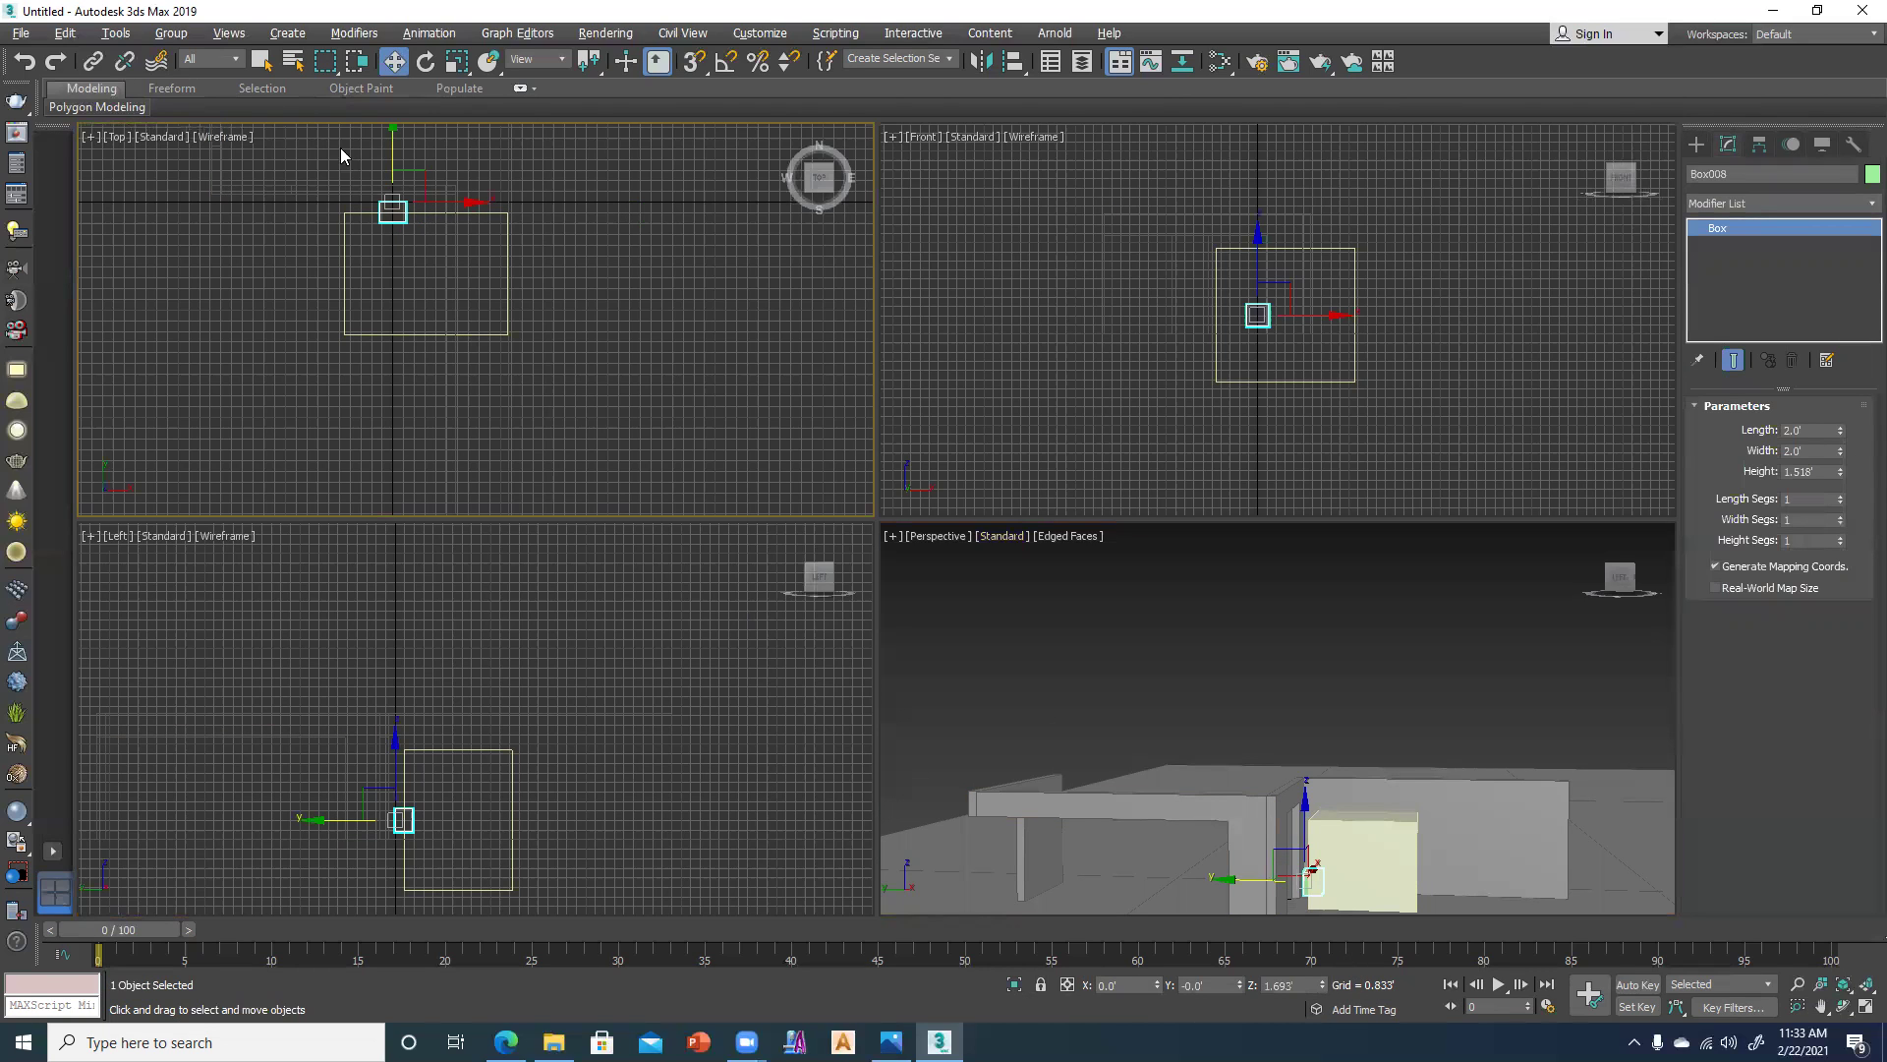
left_click_drag(393, 135, 393, 332)
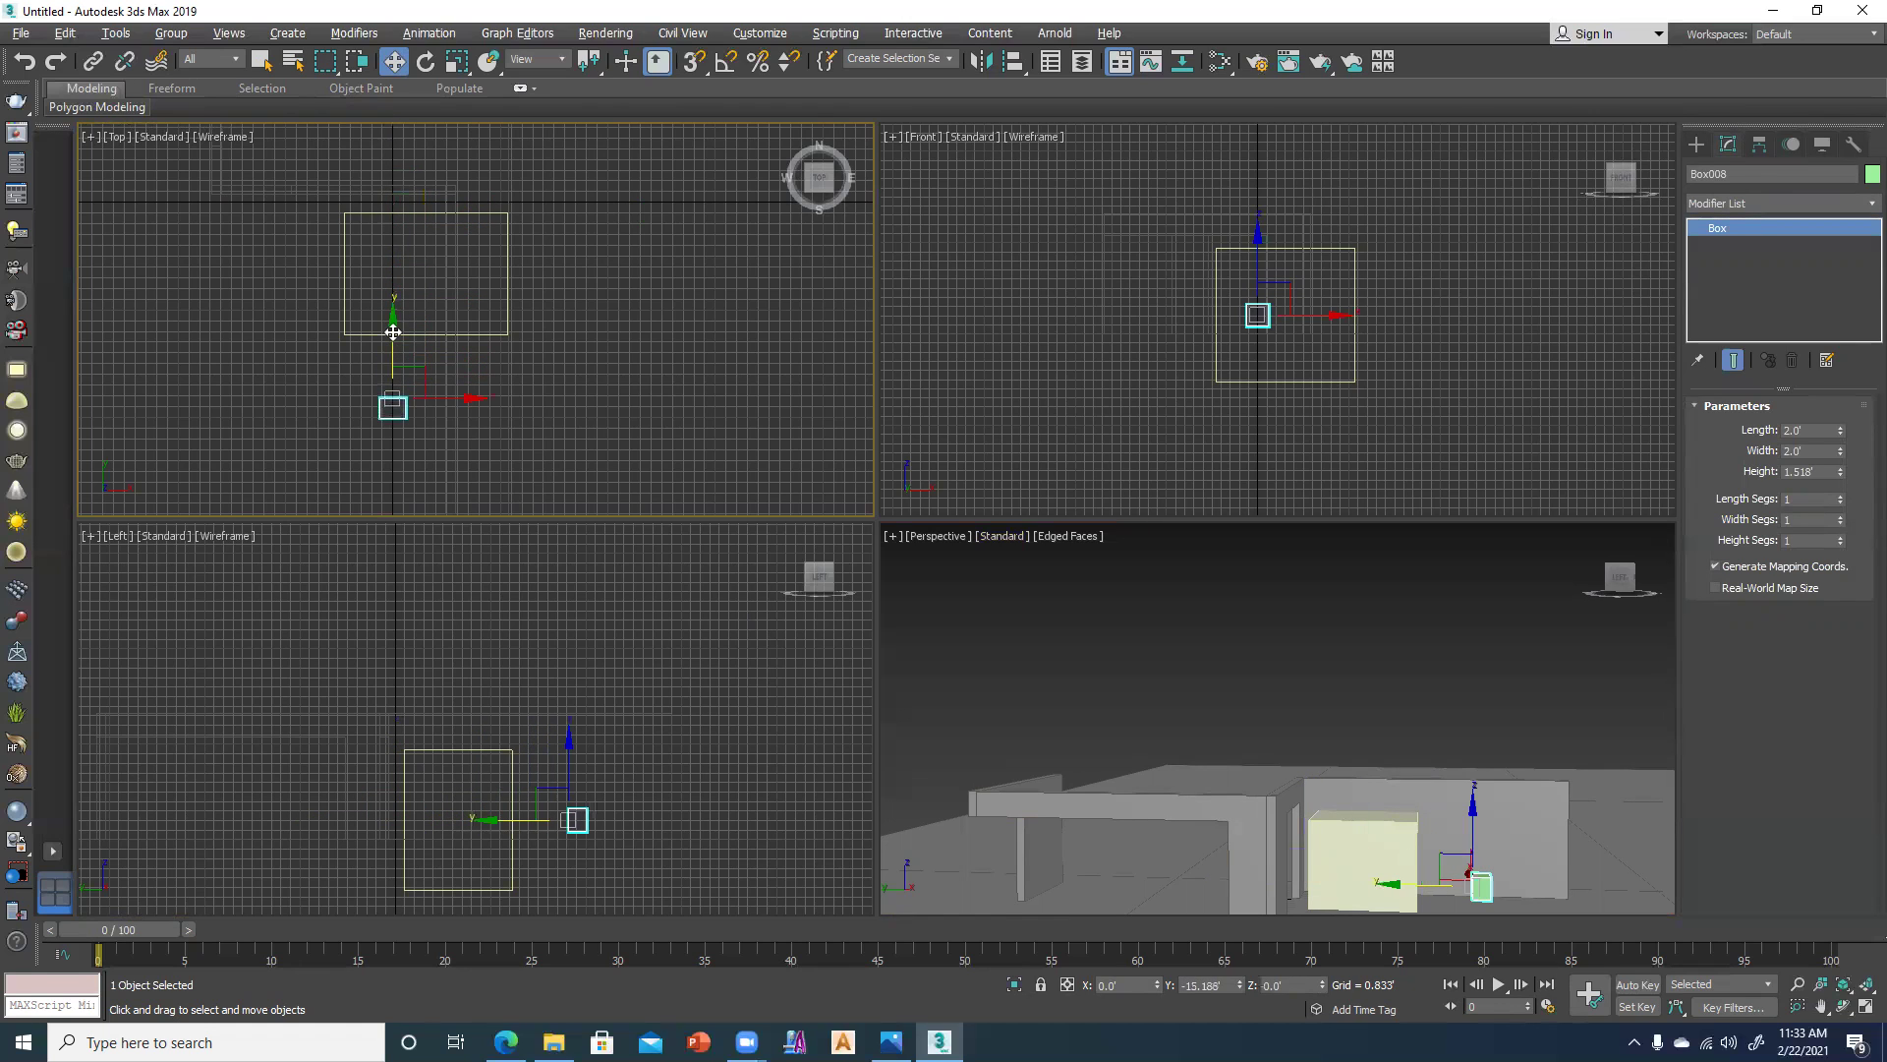
left_click_drag(467, 398, 519, 411)
Edit Box008's height value, then select it and maximize the Left view.
double_click(1823, 475)
type("1")
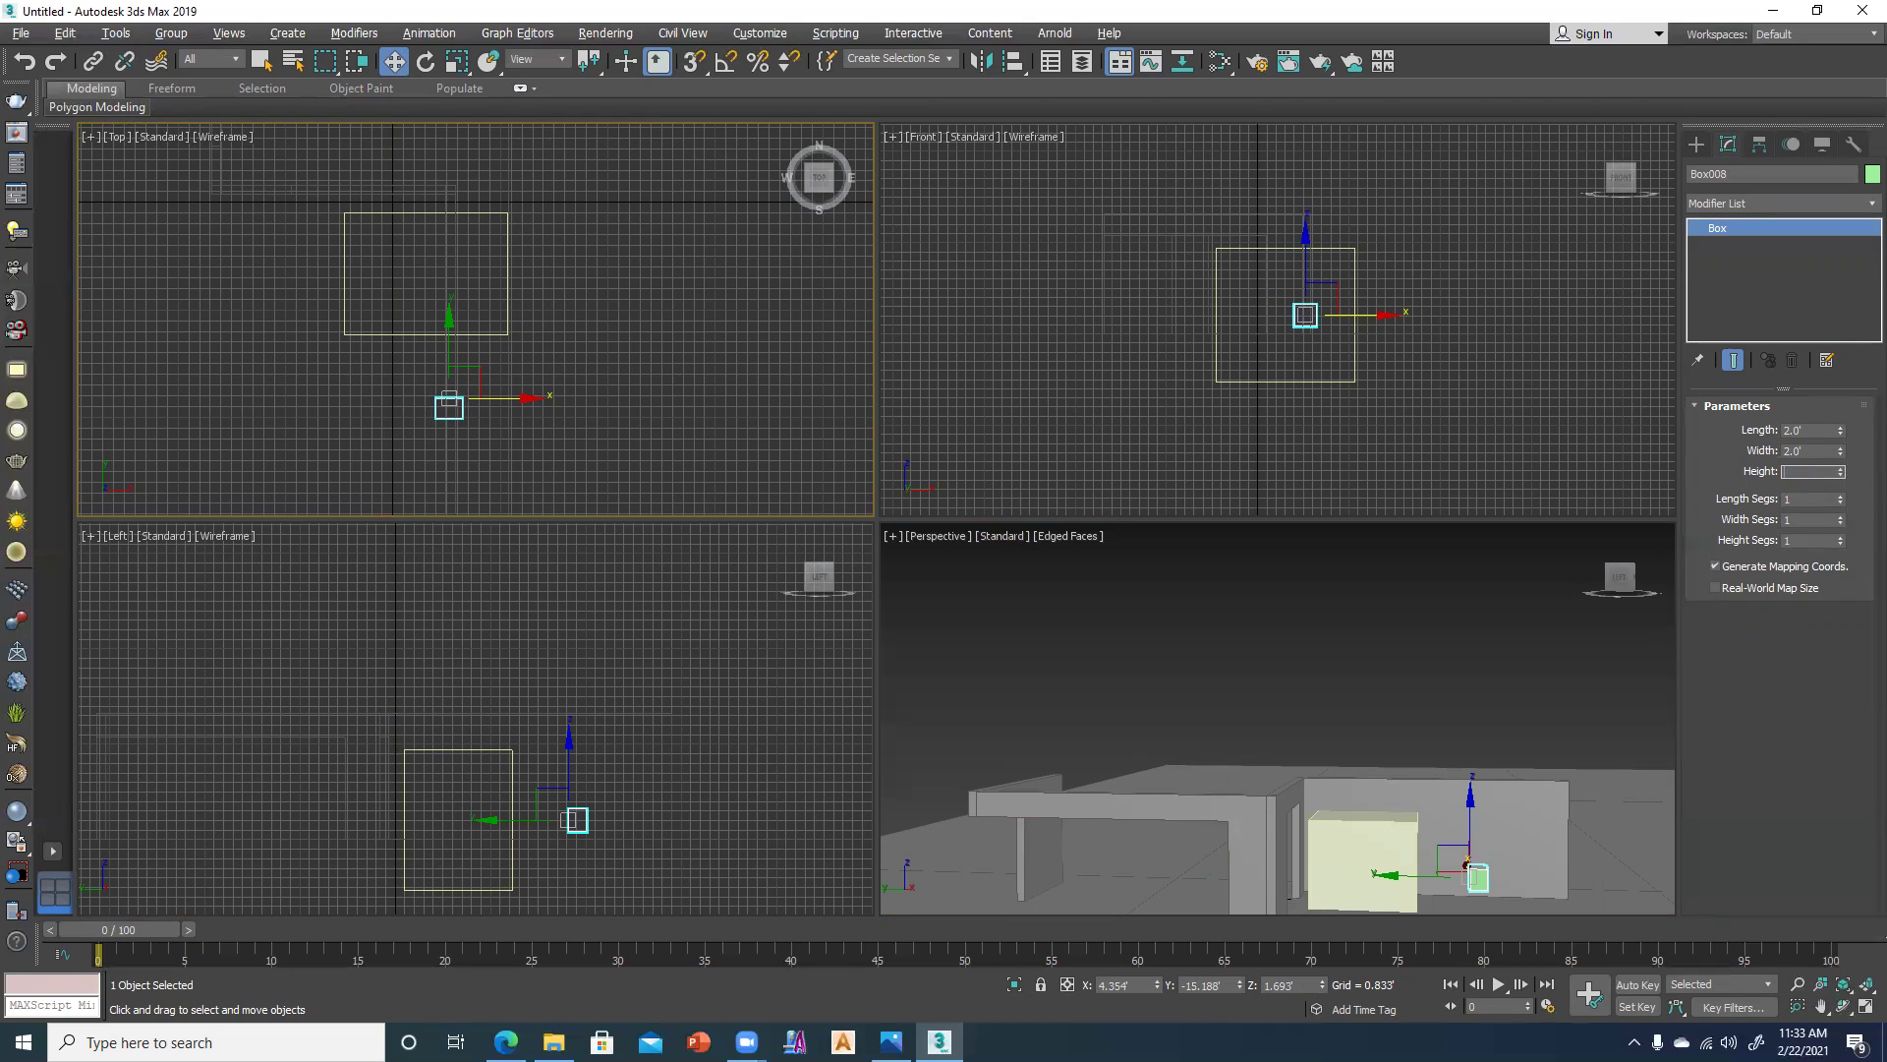
key("Return")
left_click(1272, 605)
left_click(570, 831)
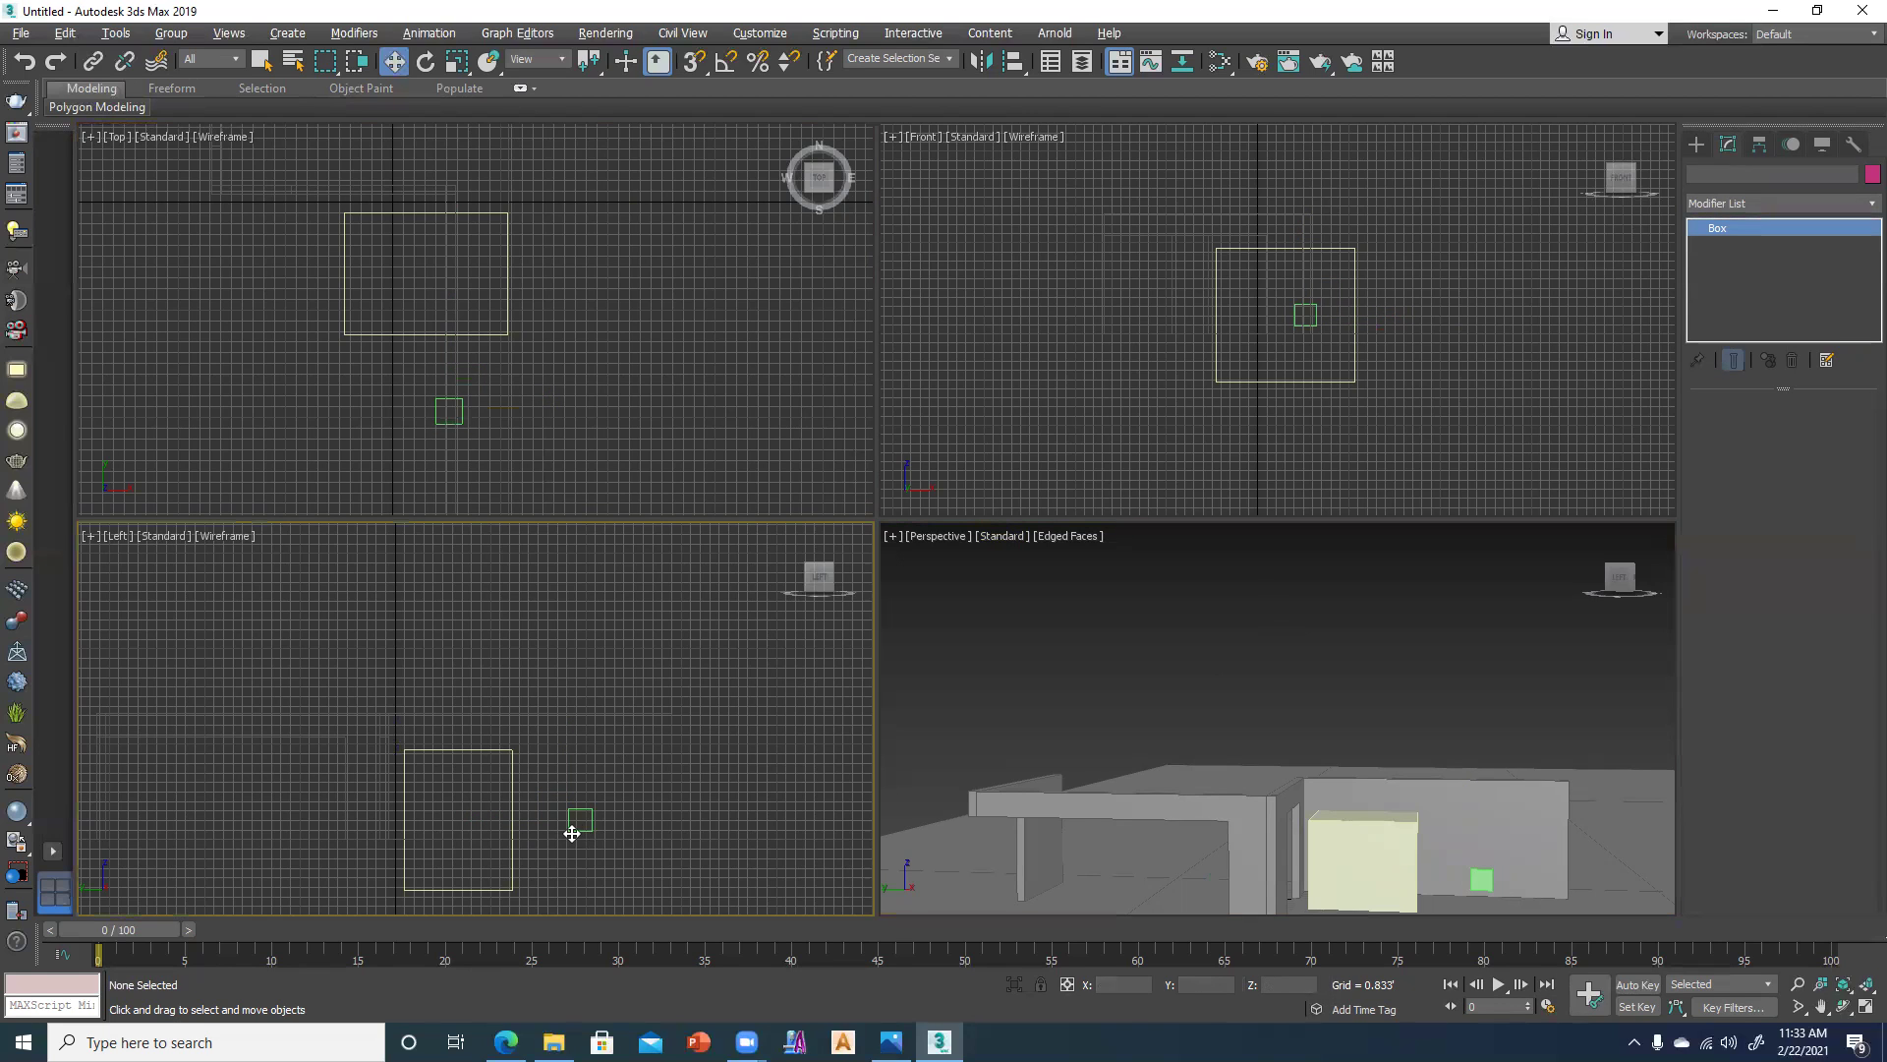
key("alt+w")
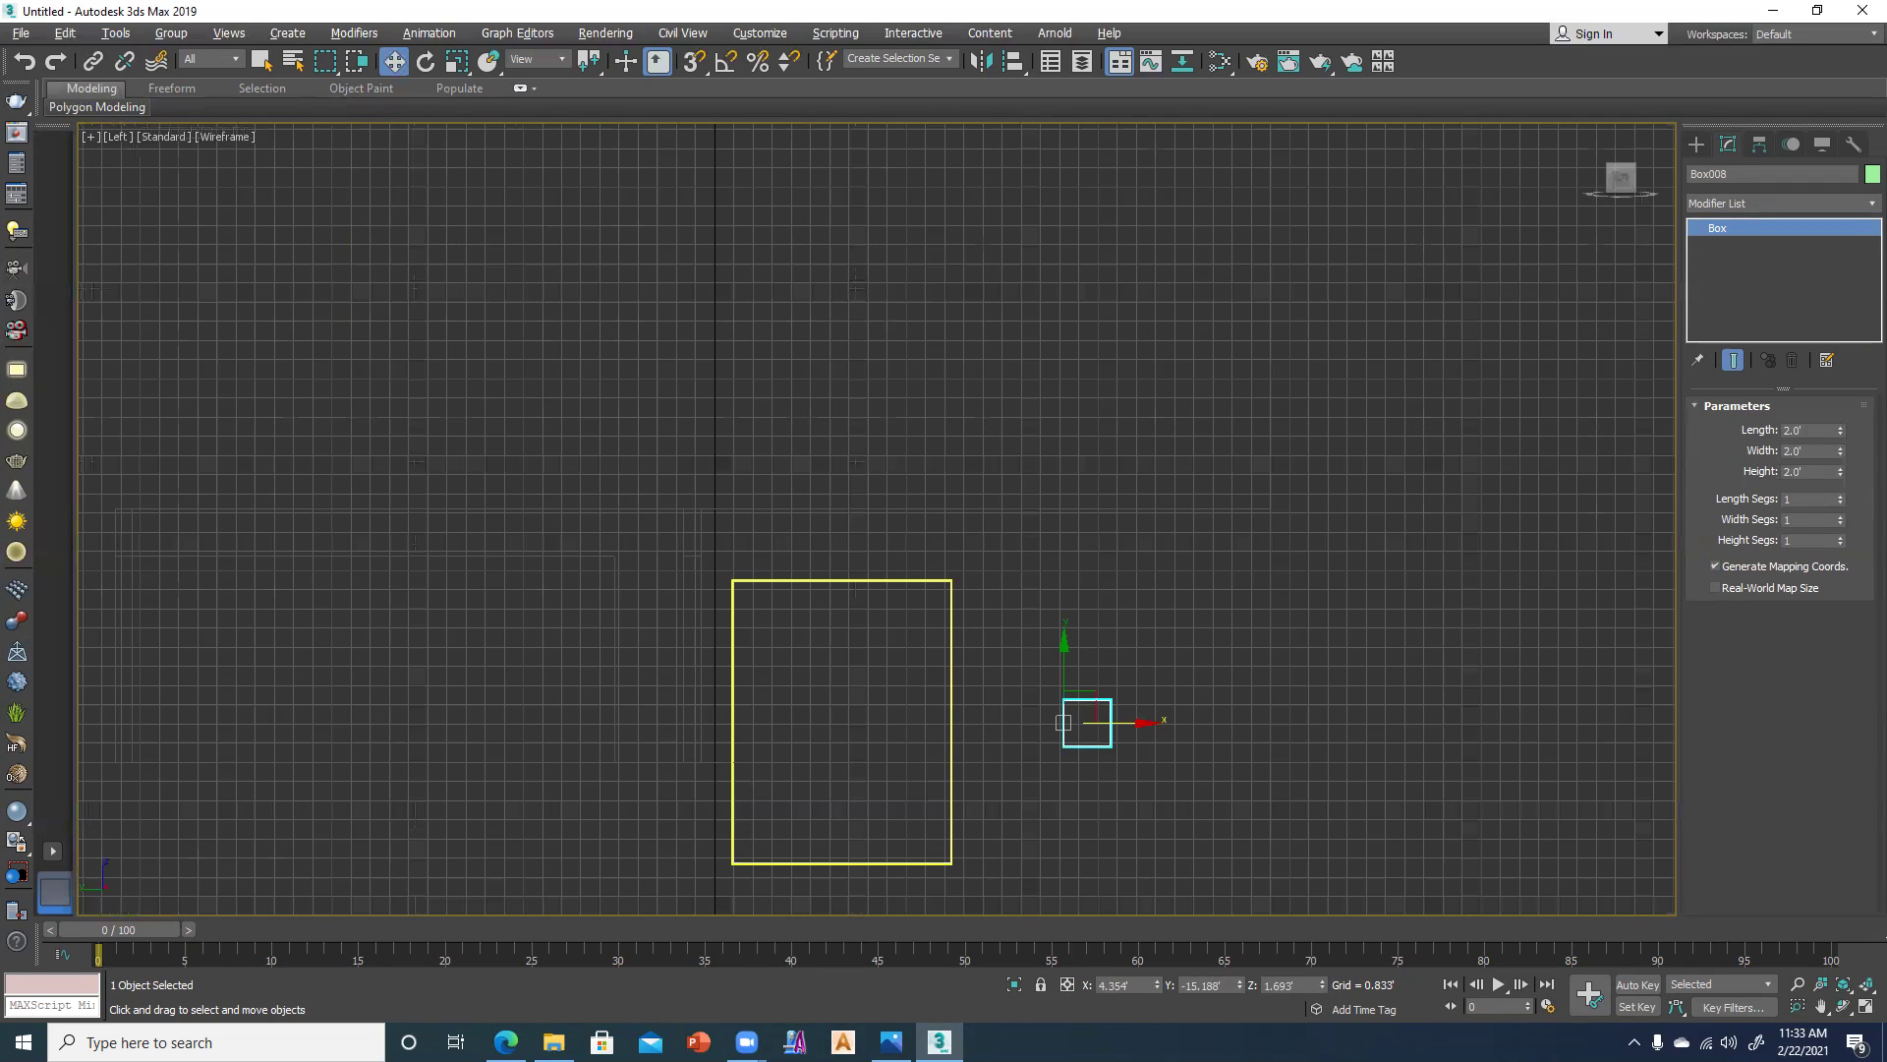
Select window box Box008 in the shaded Left view and set its Z height to 5.5 ft.
scroll(135, 338, "down", 1)
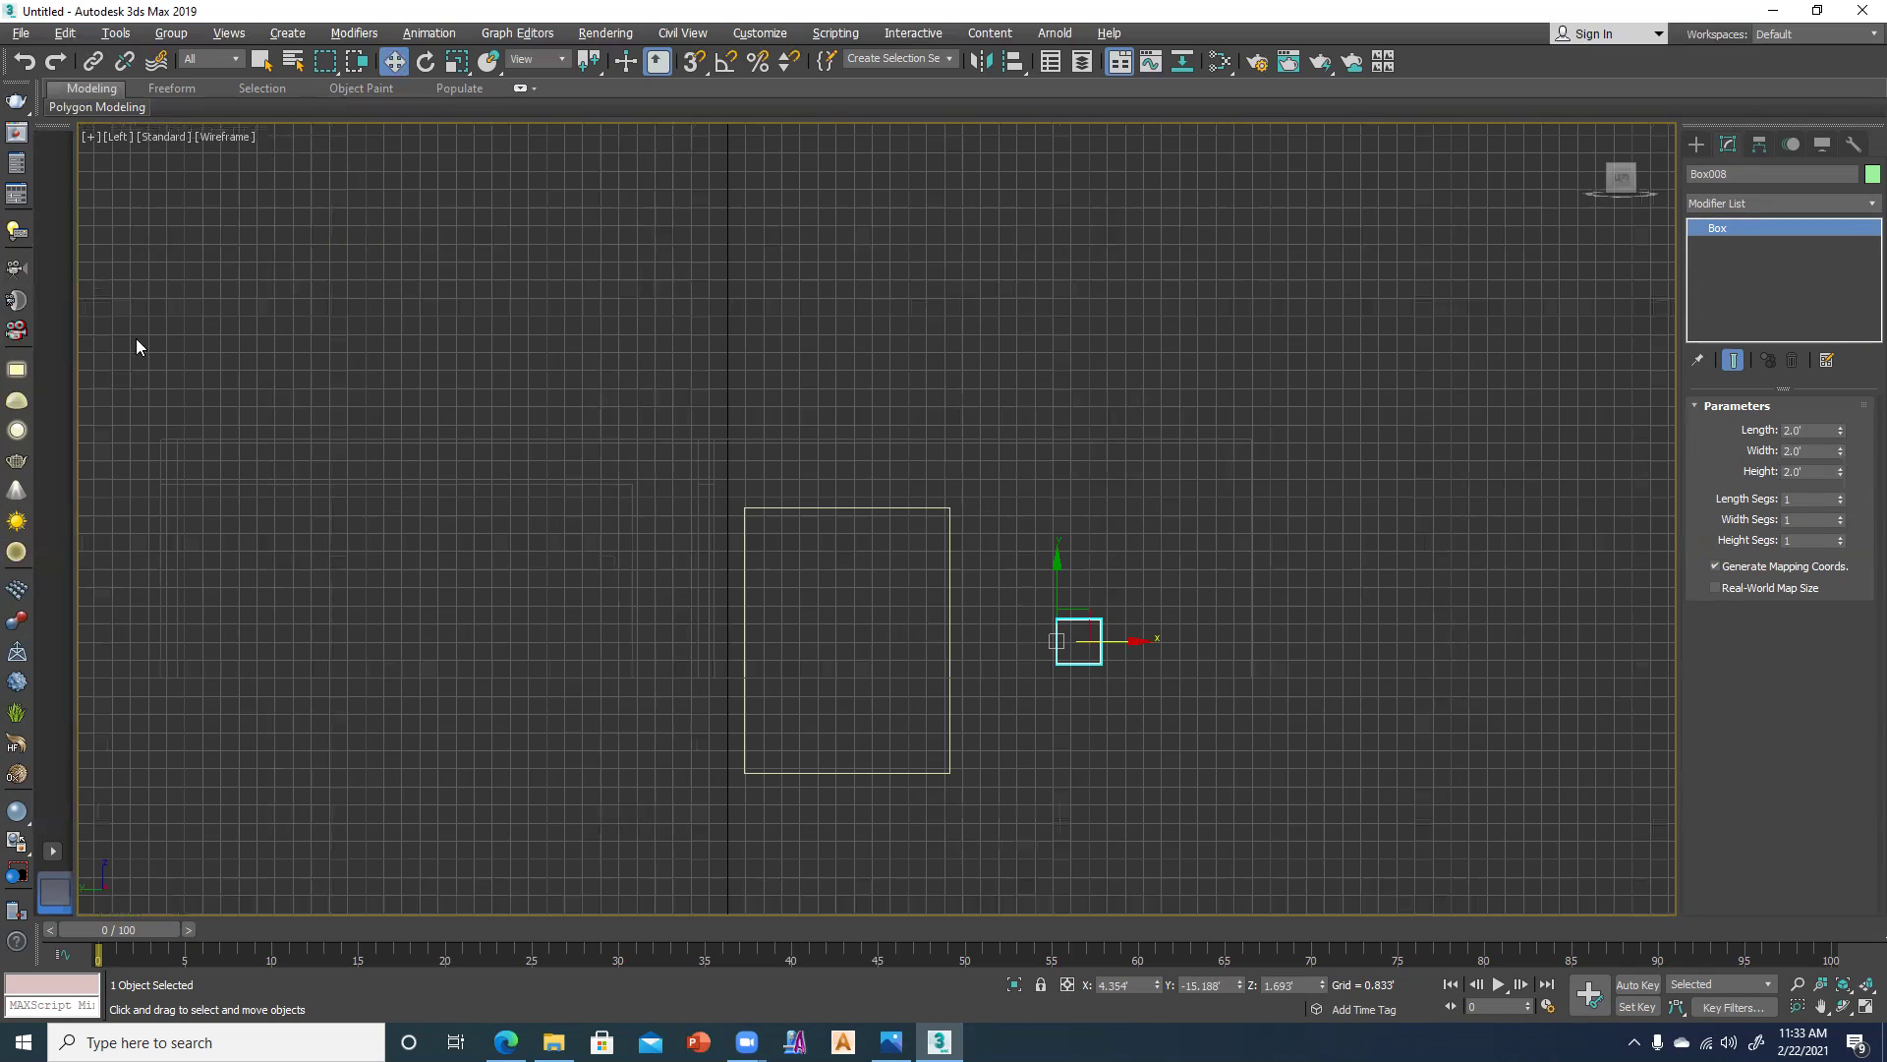
key("F3")
left_click(1402, 745)
left_click(1077, 647)
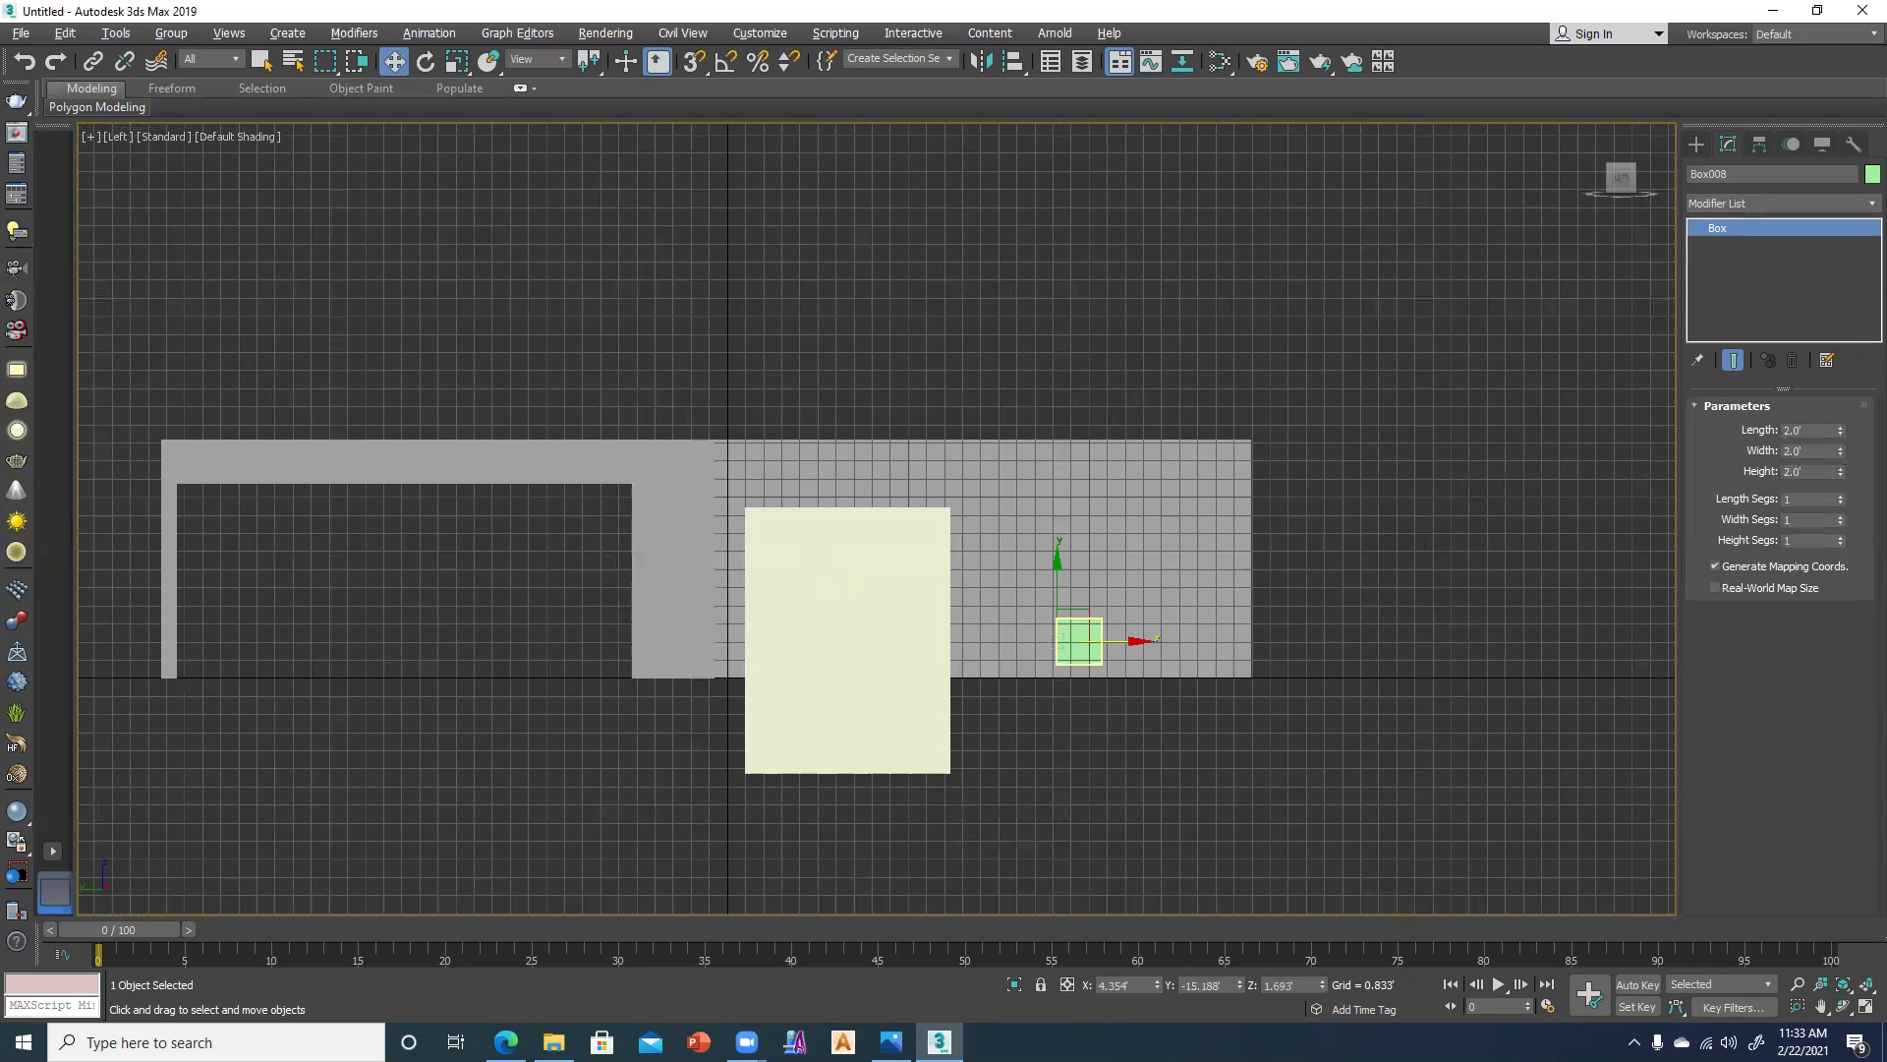
scroll(1078, 641, "up", 1)
scroll(1071, 728, "up", 6)
middle_click_drag(1034, 261, 1032, 178)
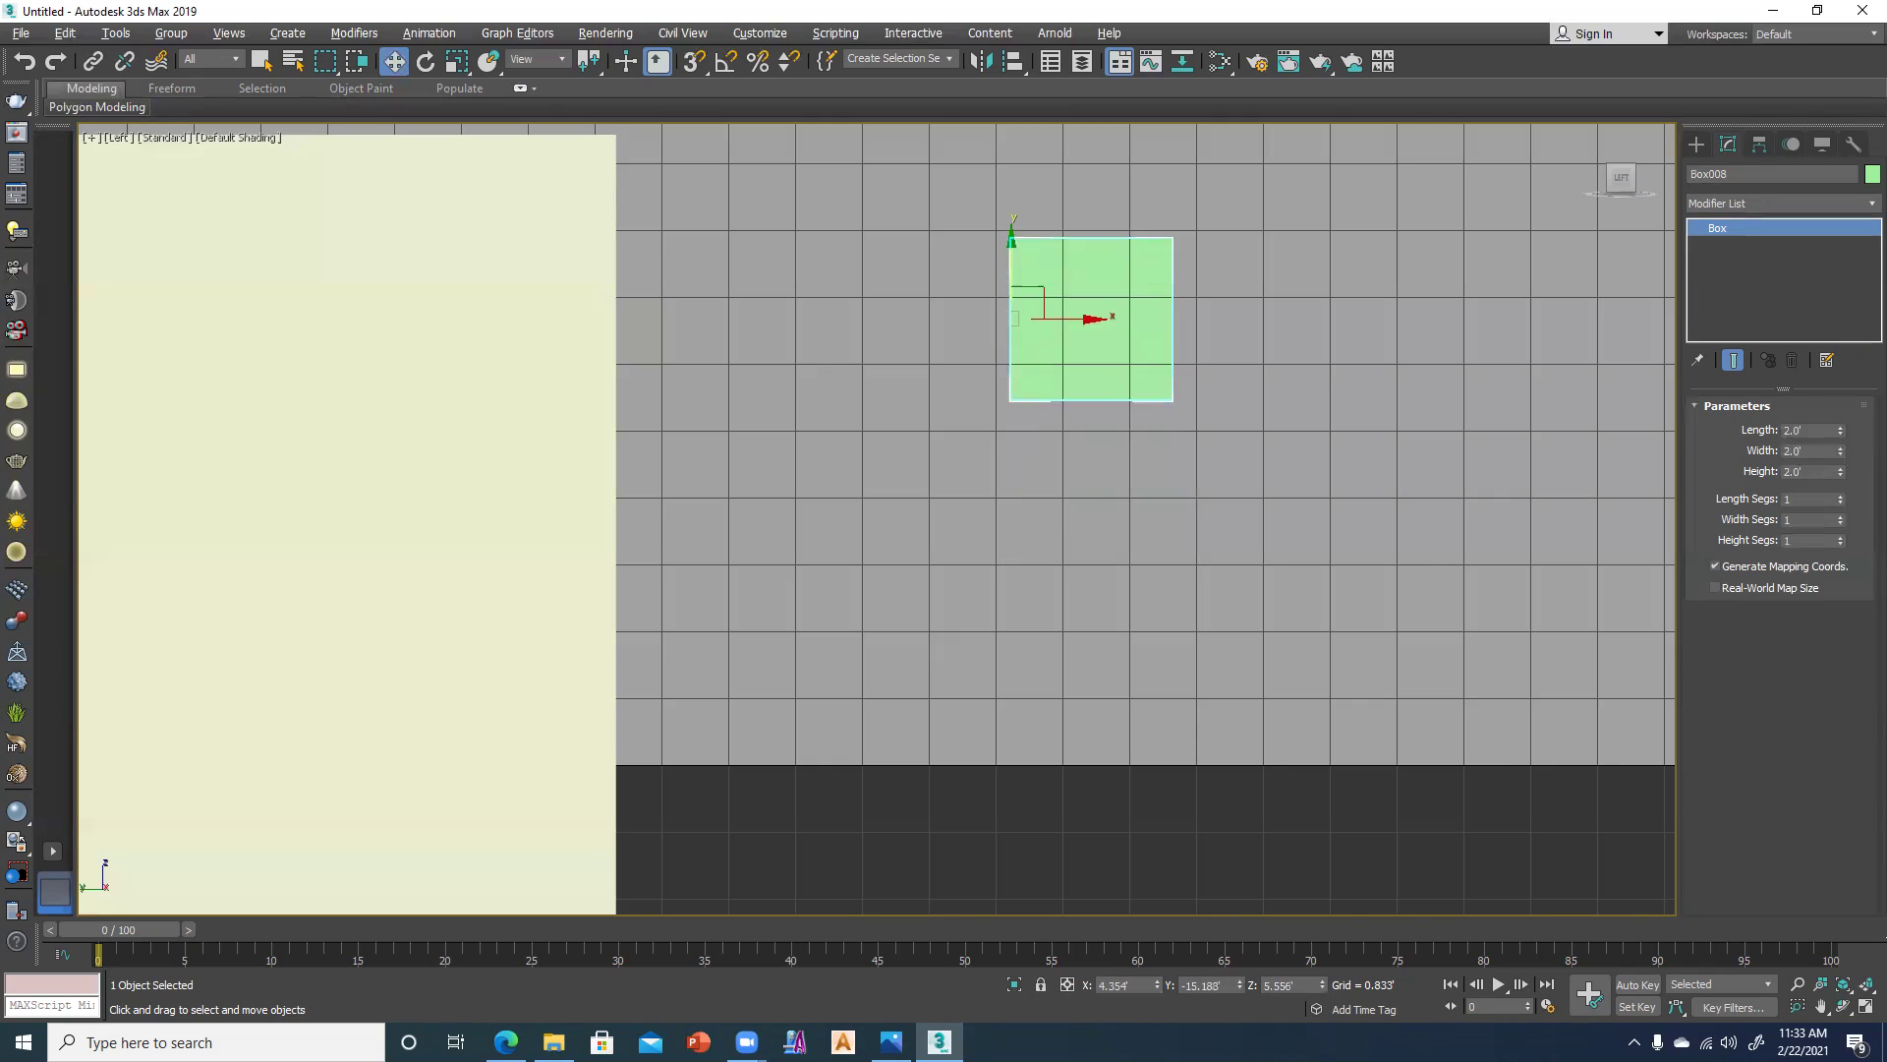
scroll(985, 547, "down", 5)
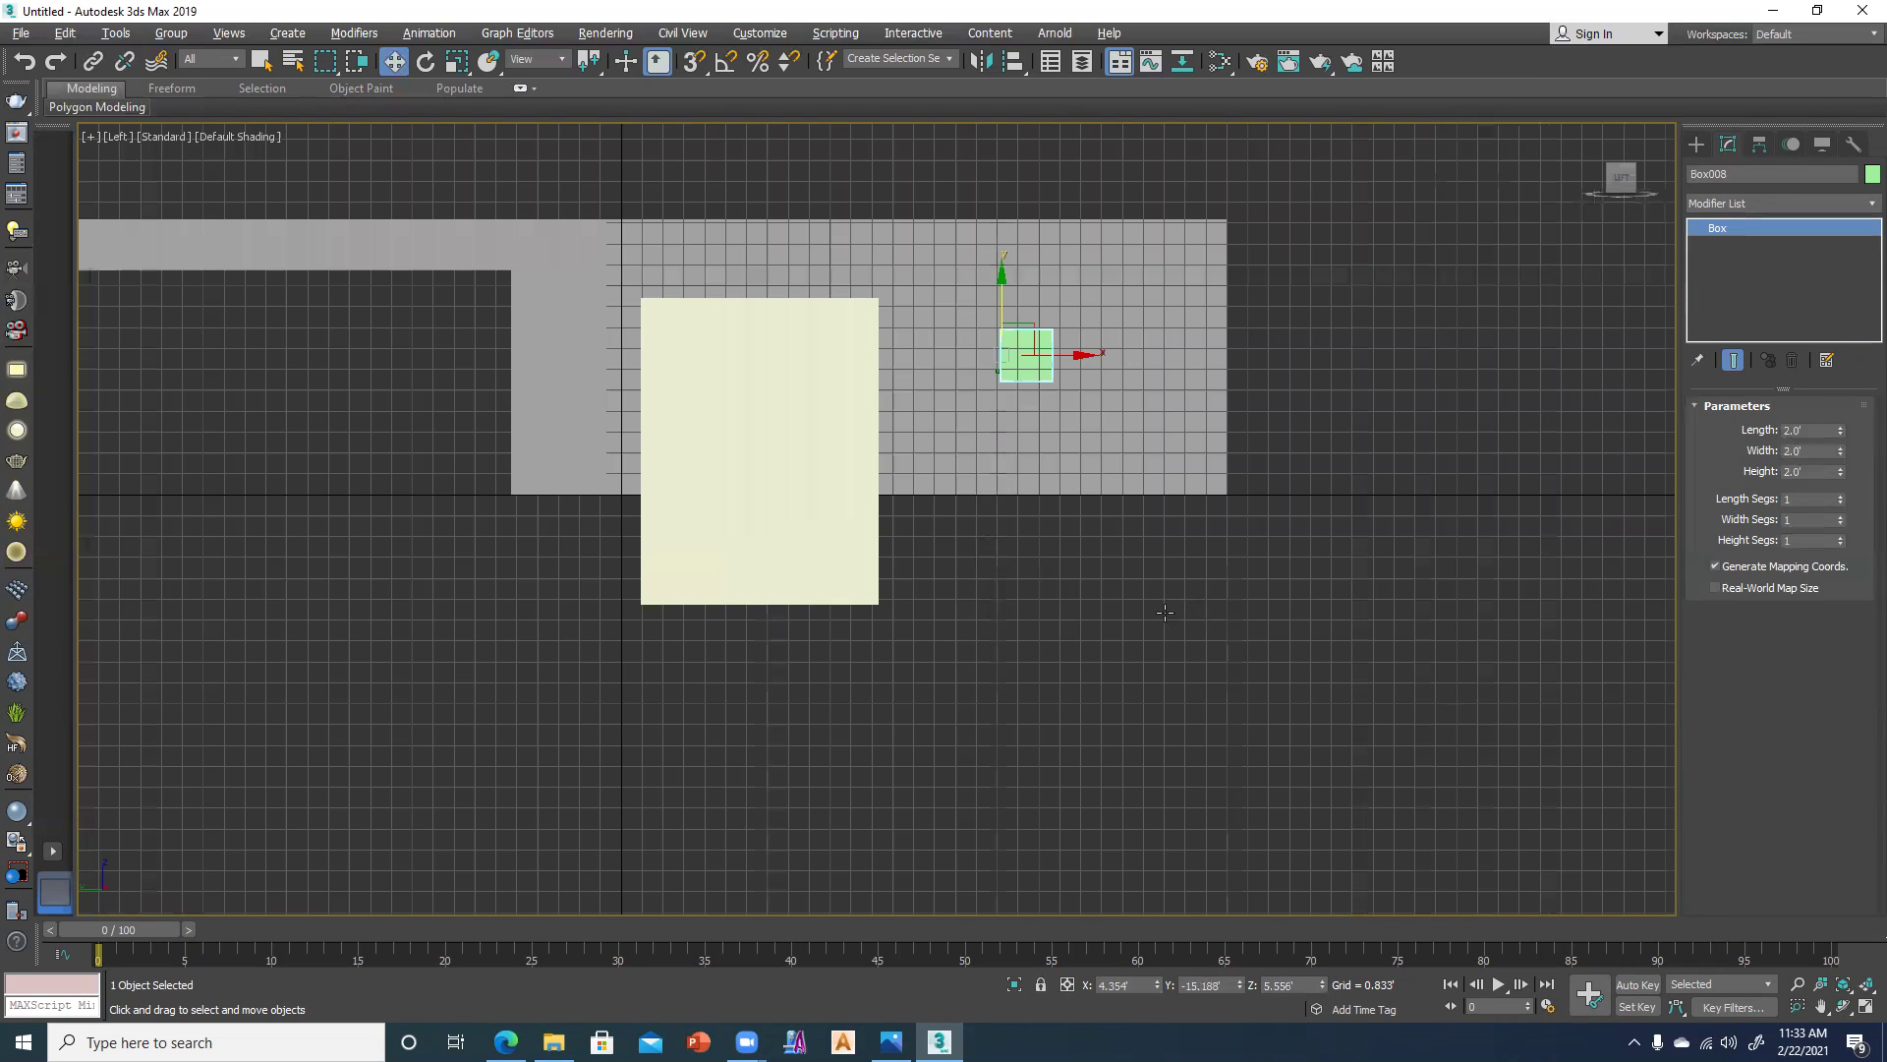
scroll(1051, 476, "up", 1)
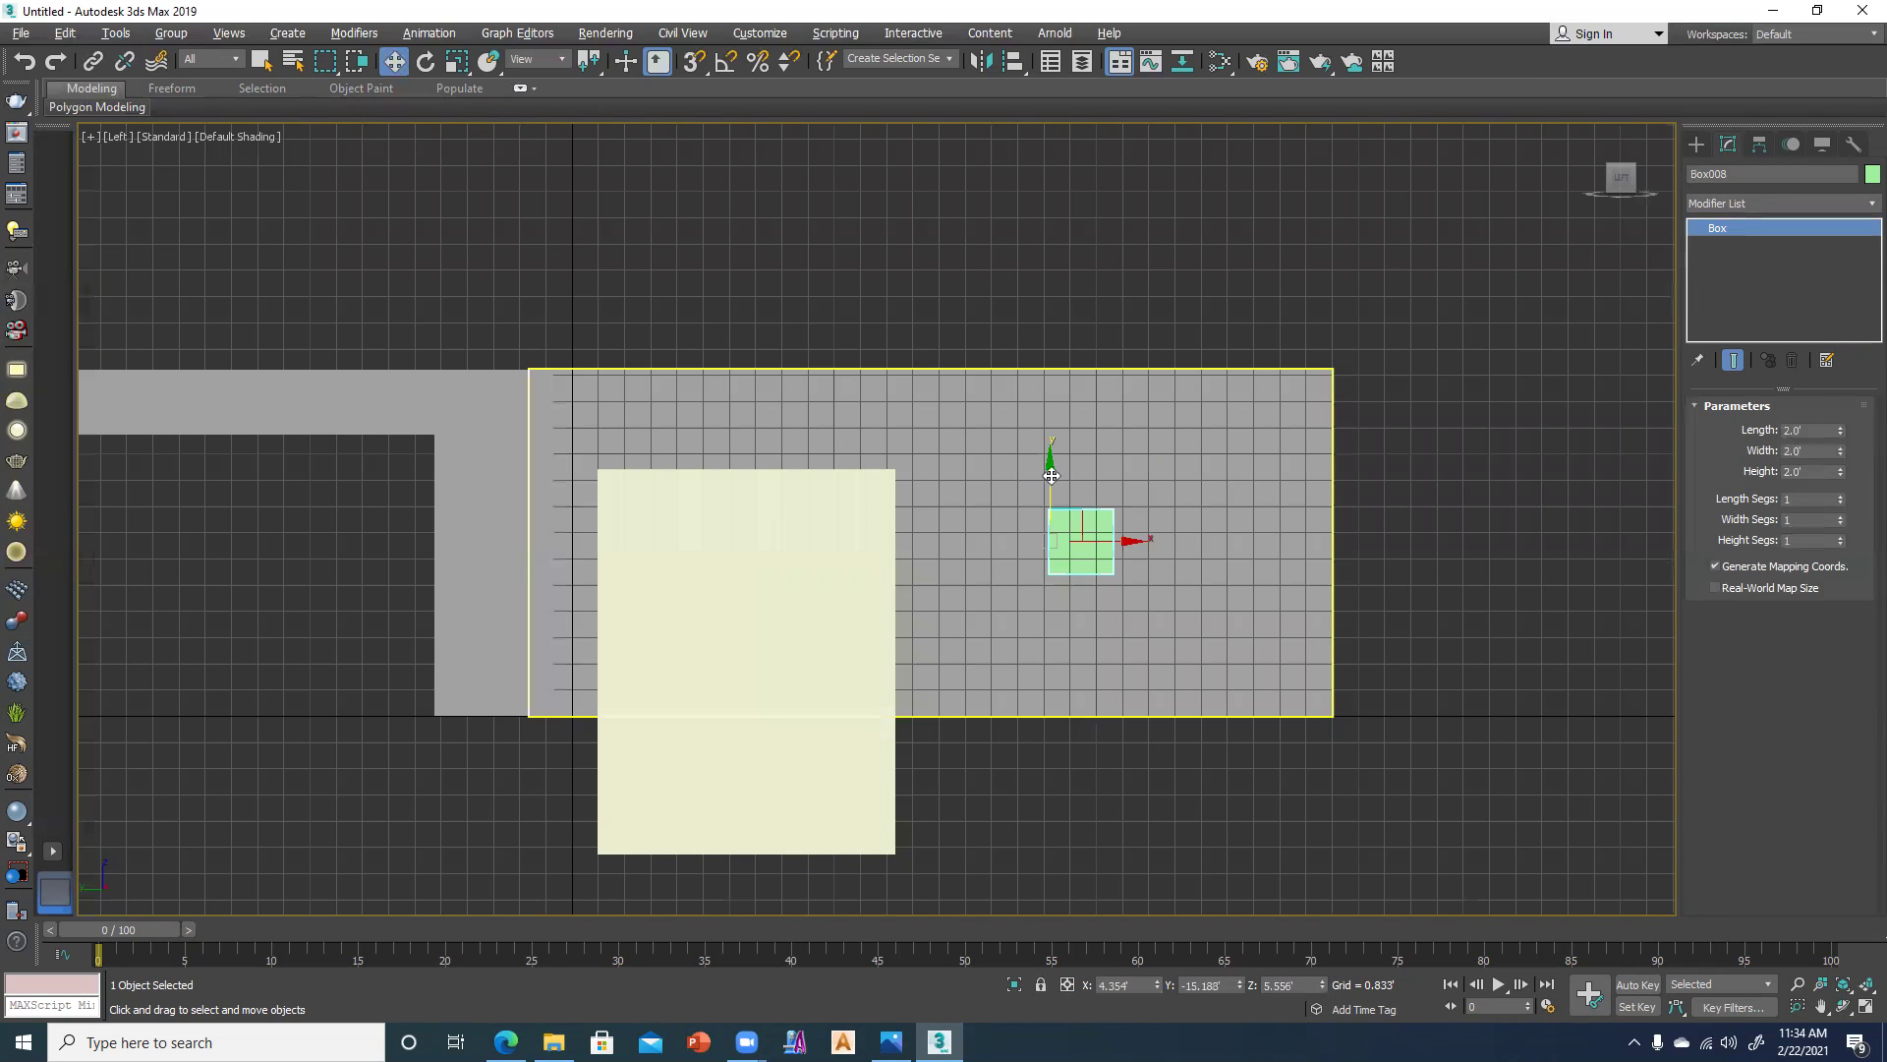
left_click(1311, 983)
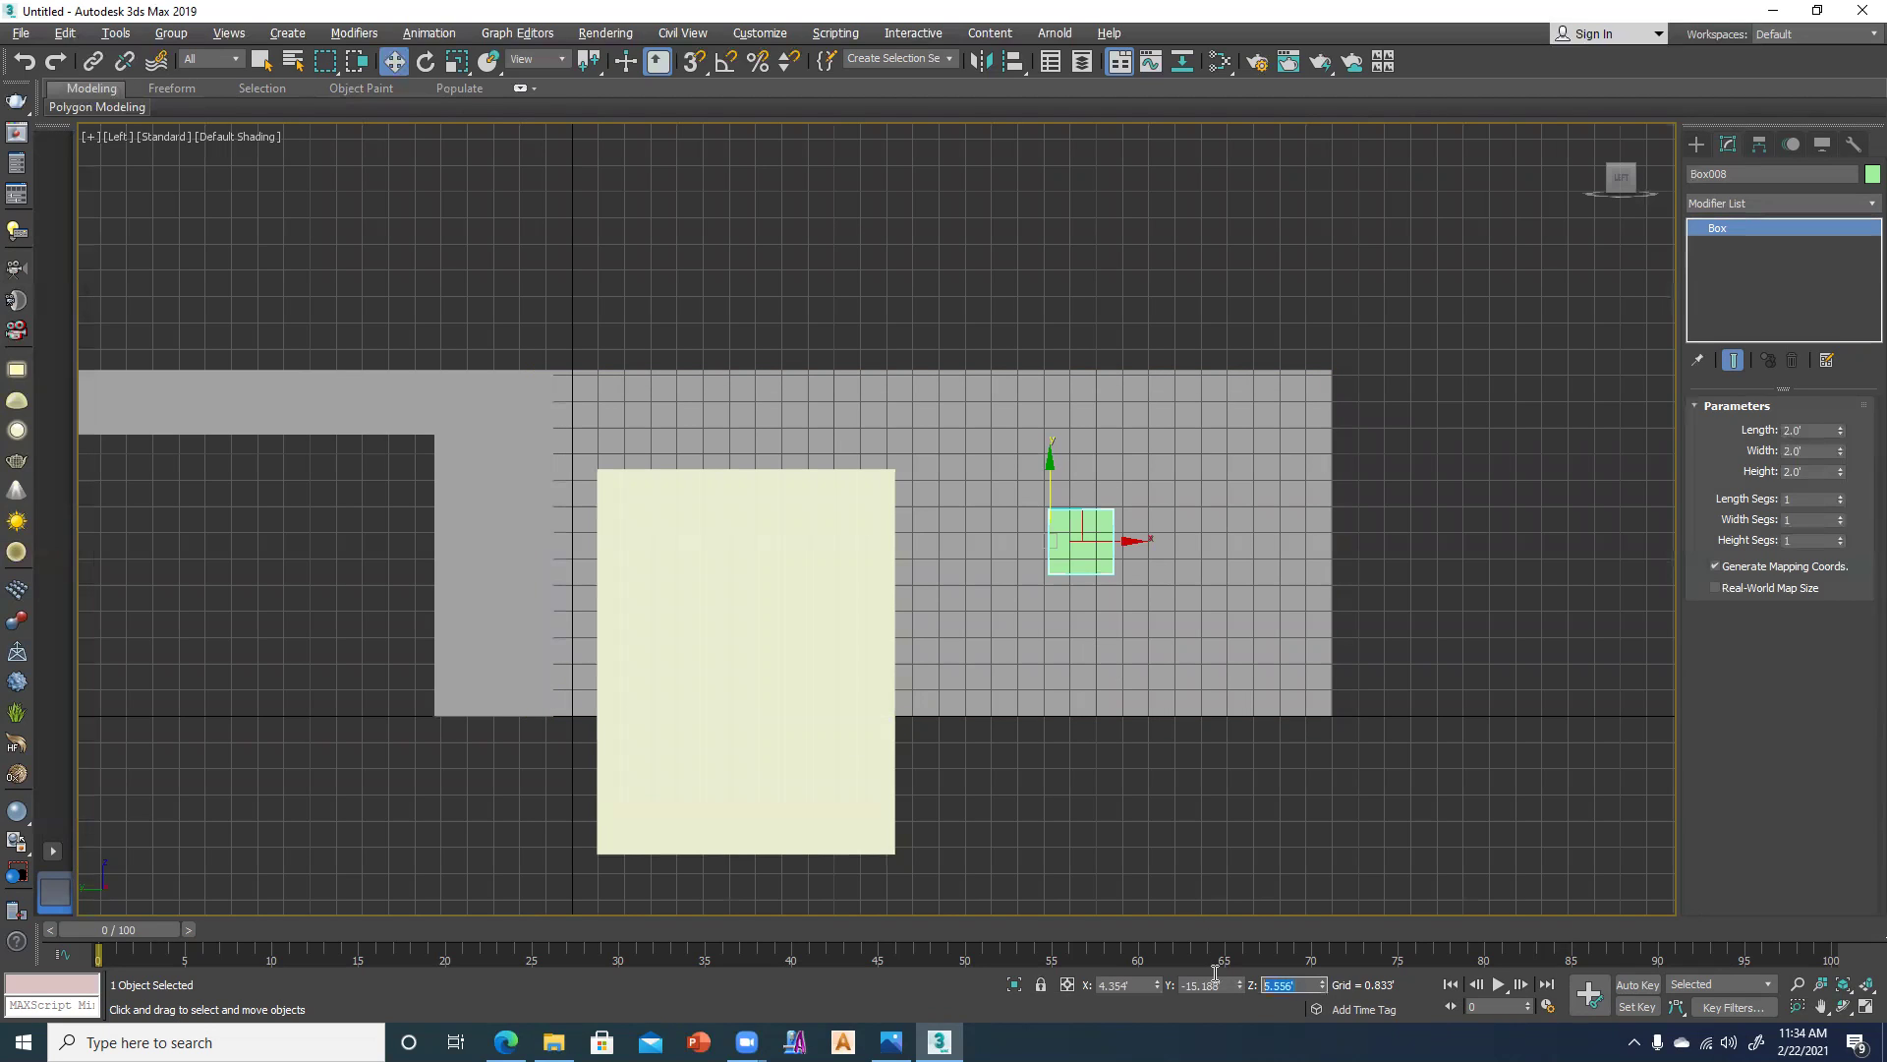
type("5")
key("Return")
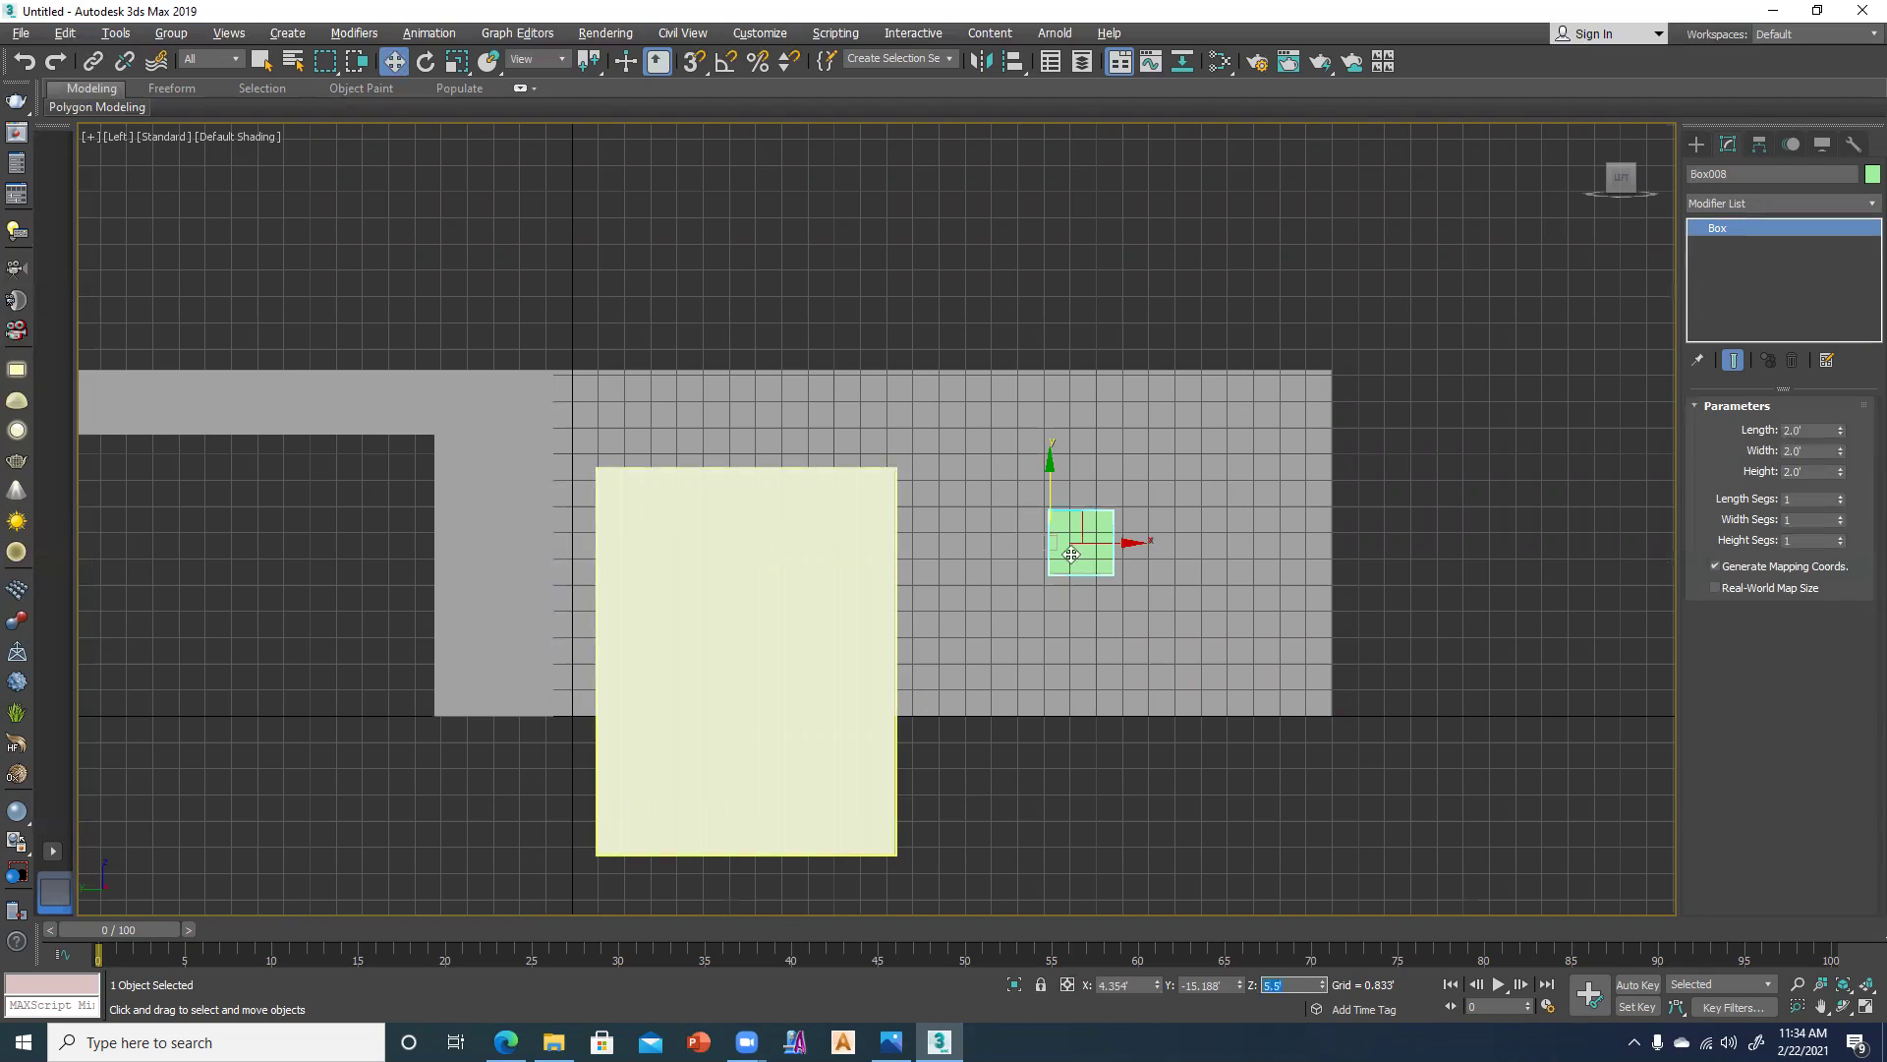
Slide Box008 along X and clone it as Box009 beside it.
mouse_move(1130, 542)
left_mouse_down()
mouse_move(1066, 541)
mouse_move(1198, 547)
left_mouse_up()
left_click(942, 602)
key("alt+w")
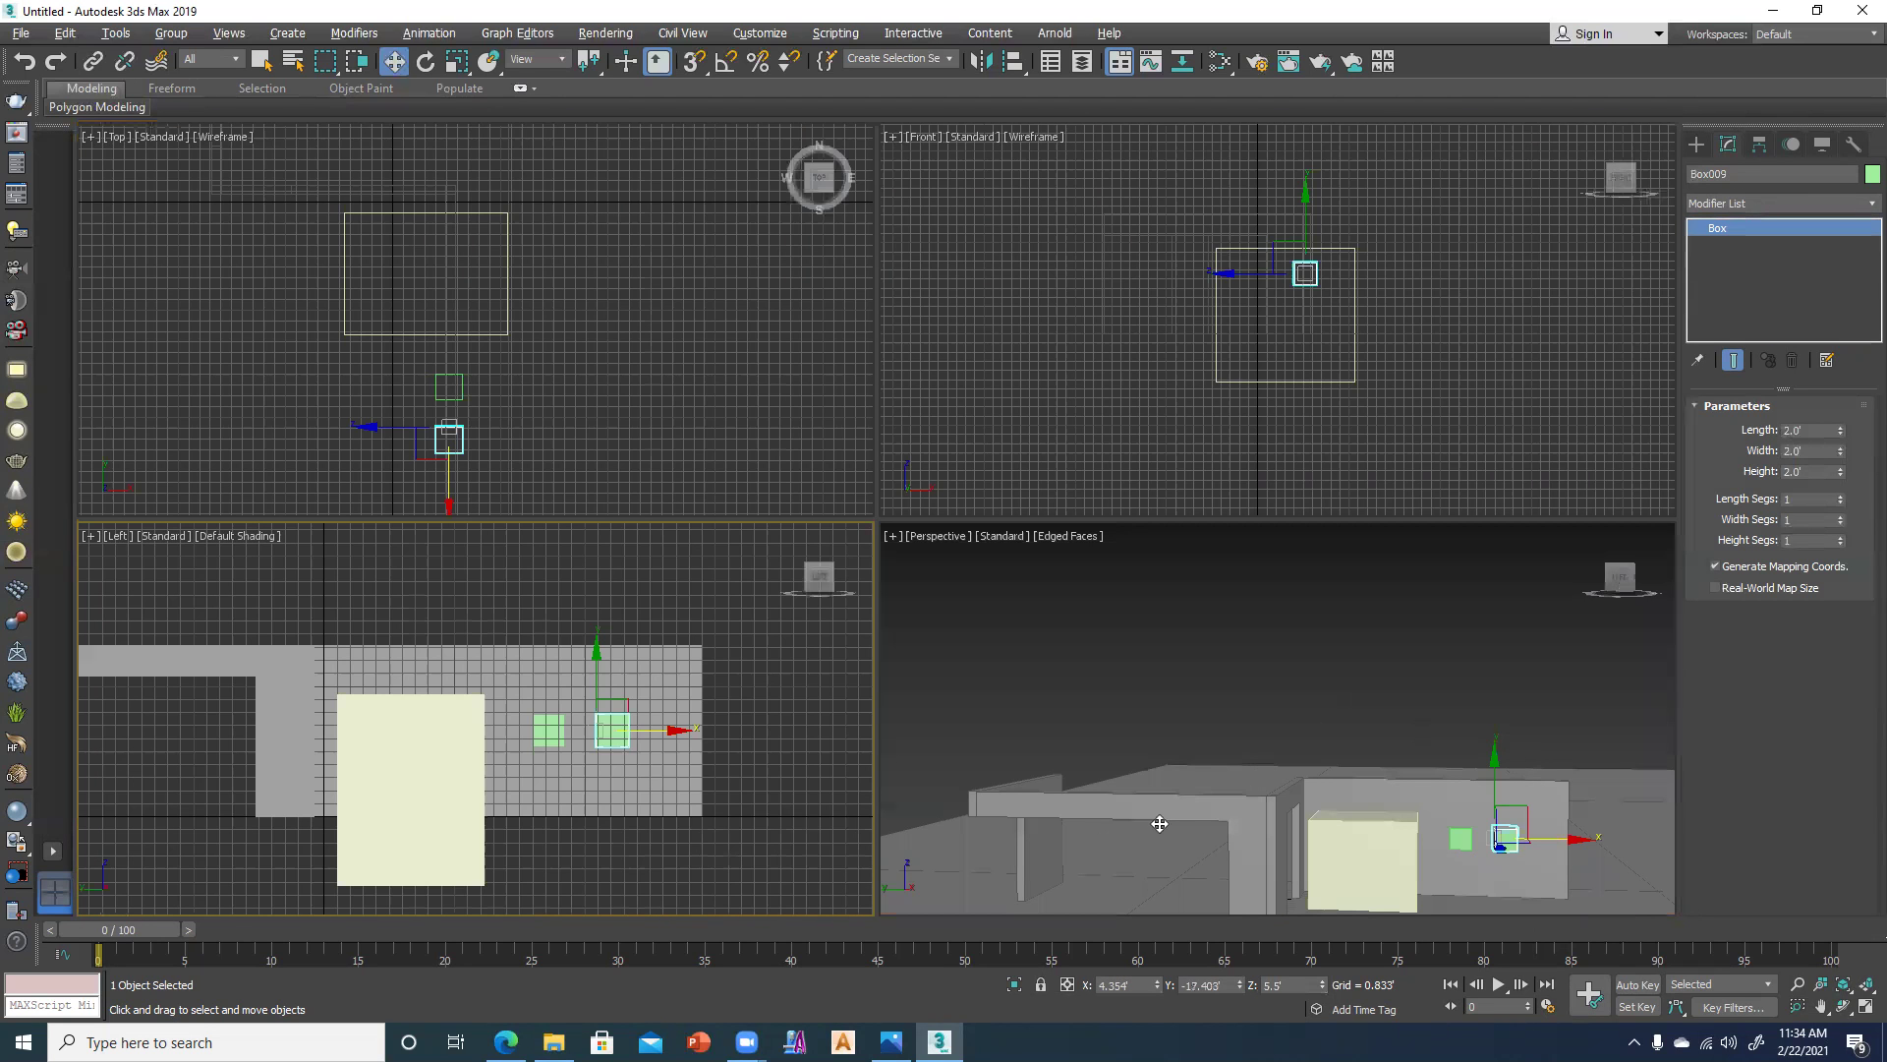
Select the wall and start a ProBoolean compound object, ready to pick cutters.
key("alt+w")
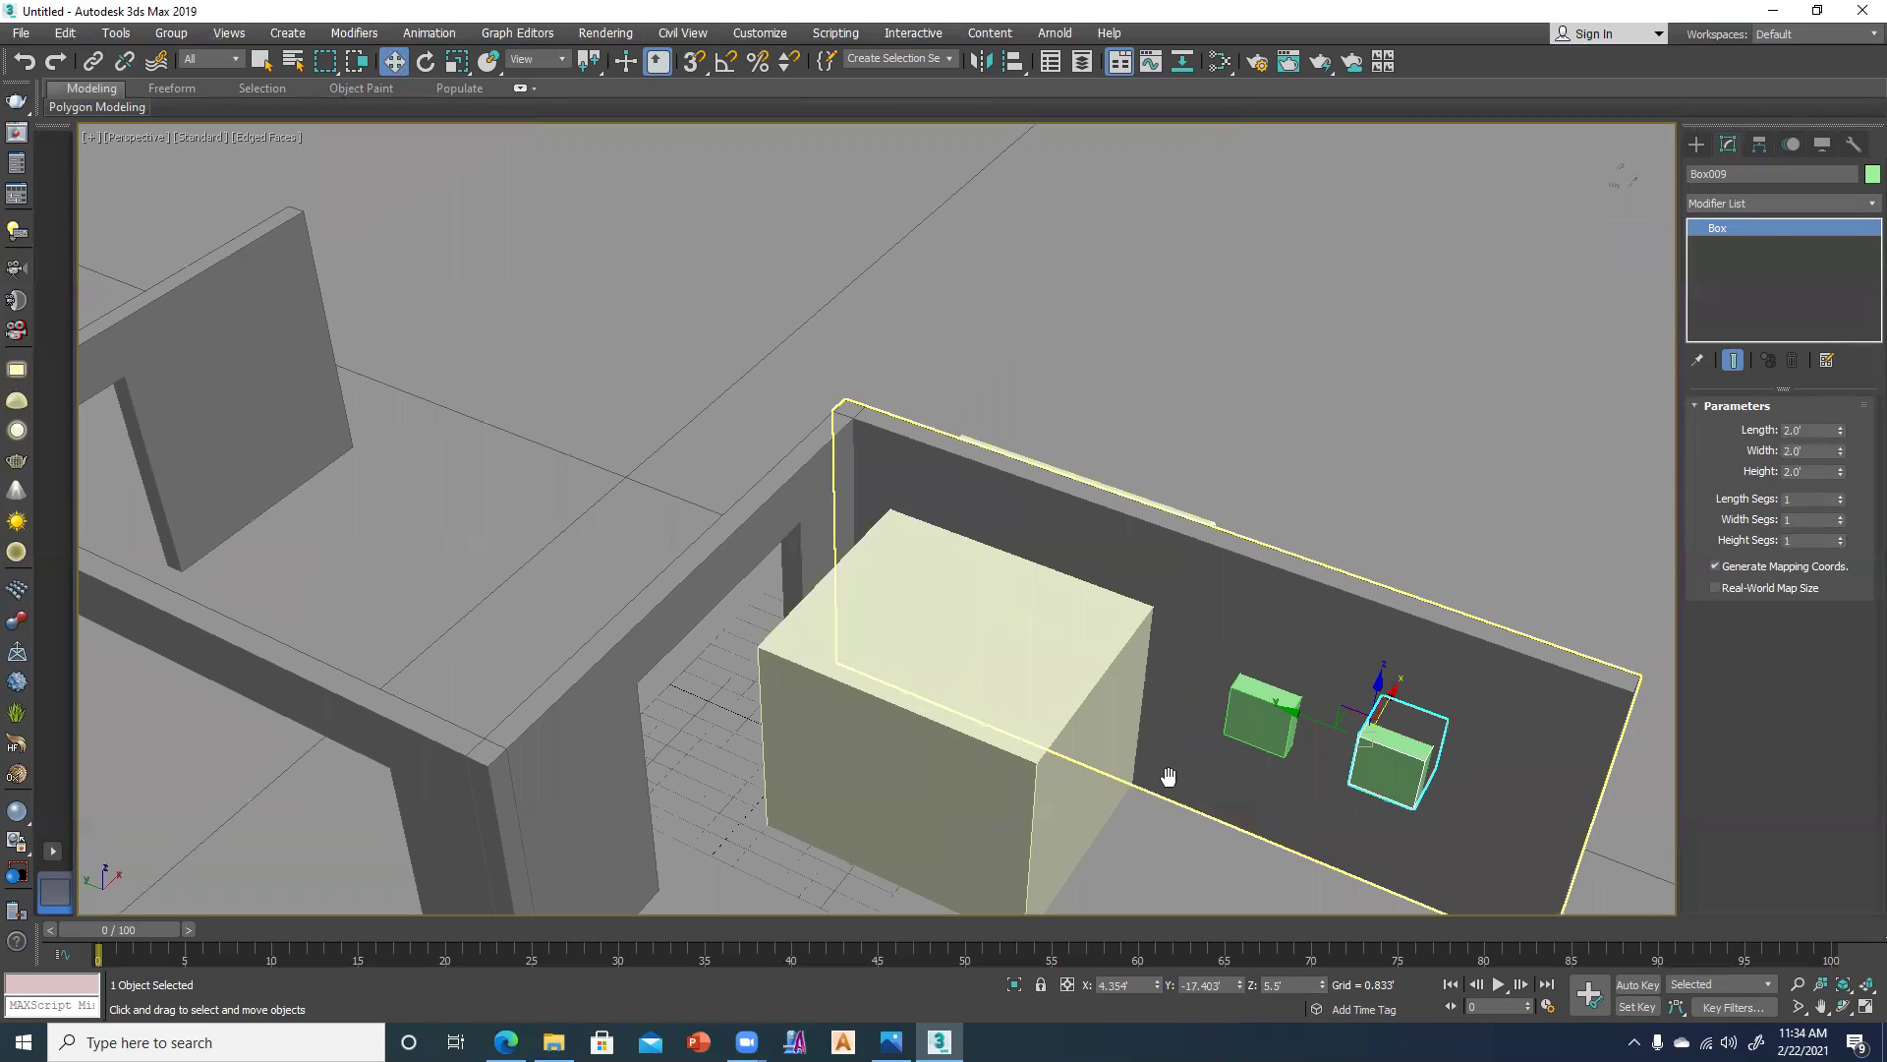
scroll(1154, 709, "up", 4)
left_click(1376, 442)
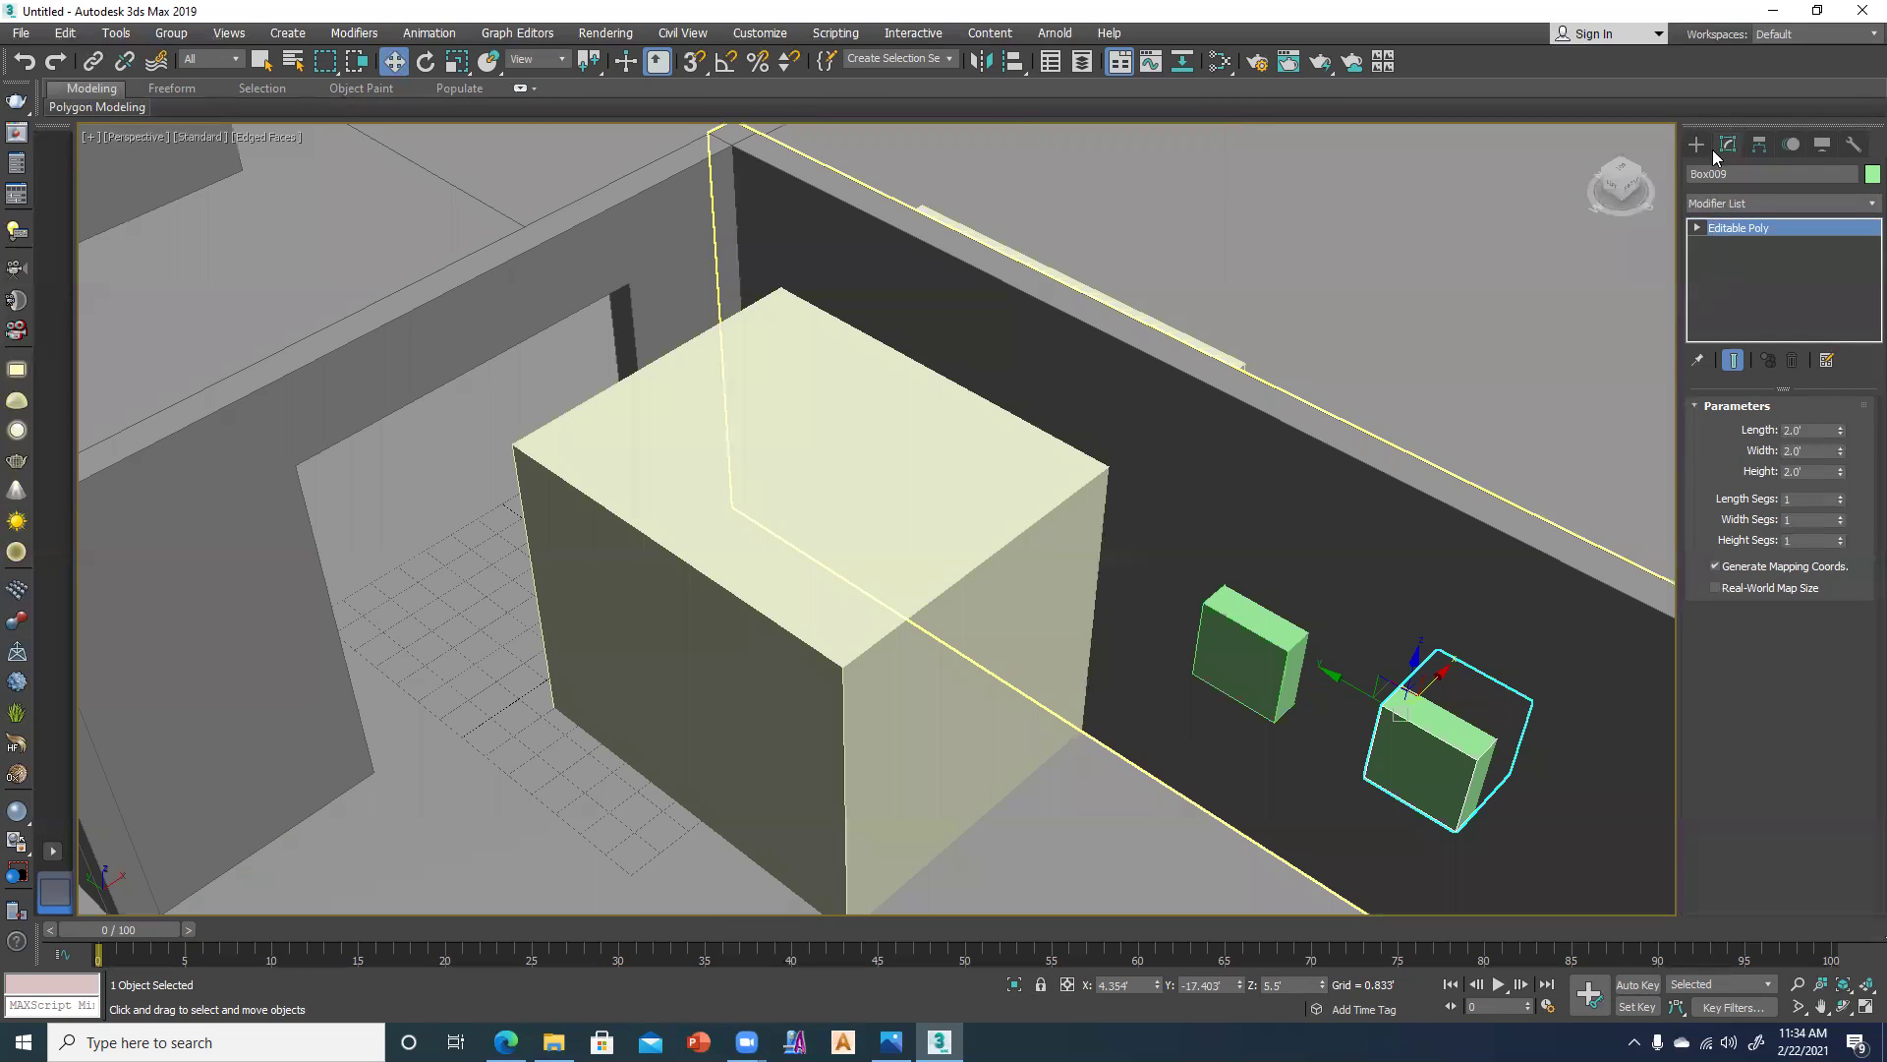
left_click(1698, 144)
left_click(1748, 200)
left_click(1748, 246)
left_click(1738, 364)
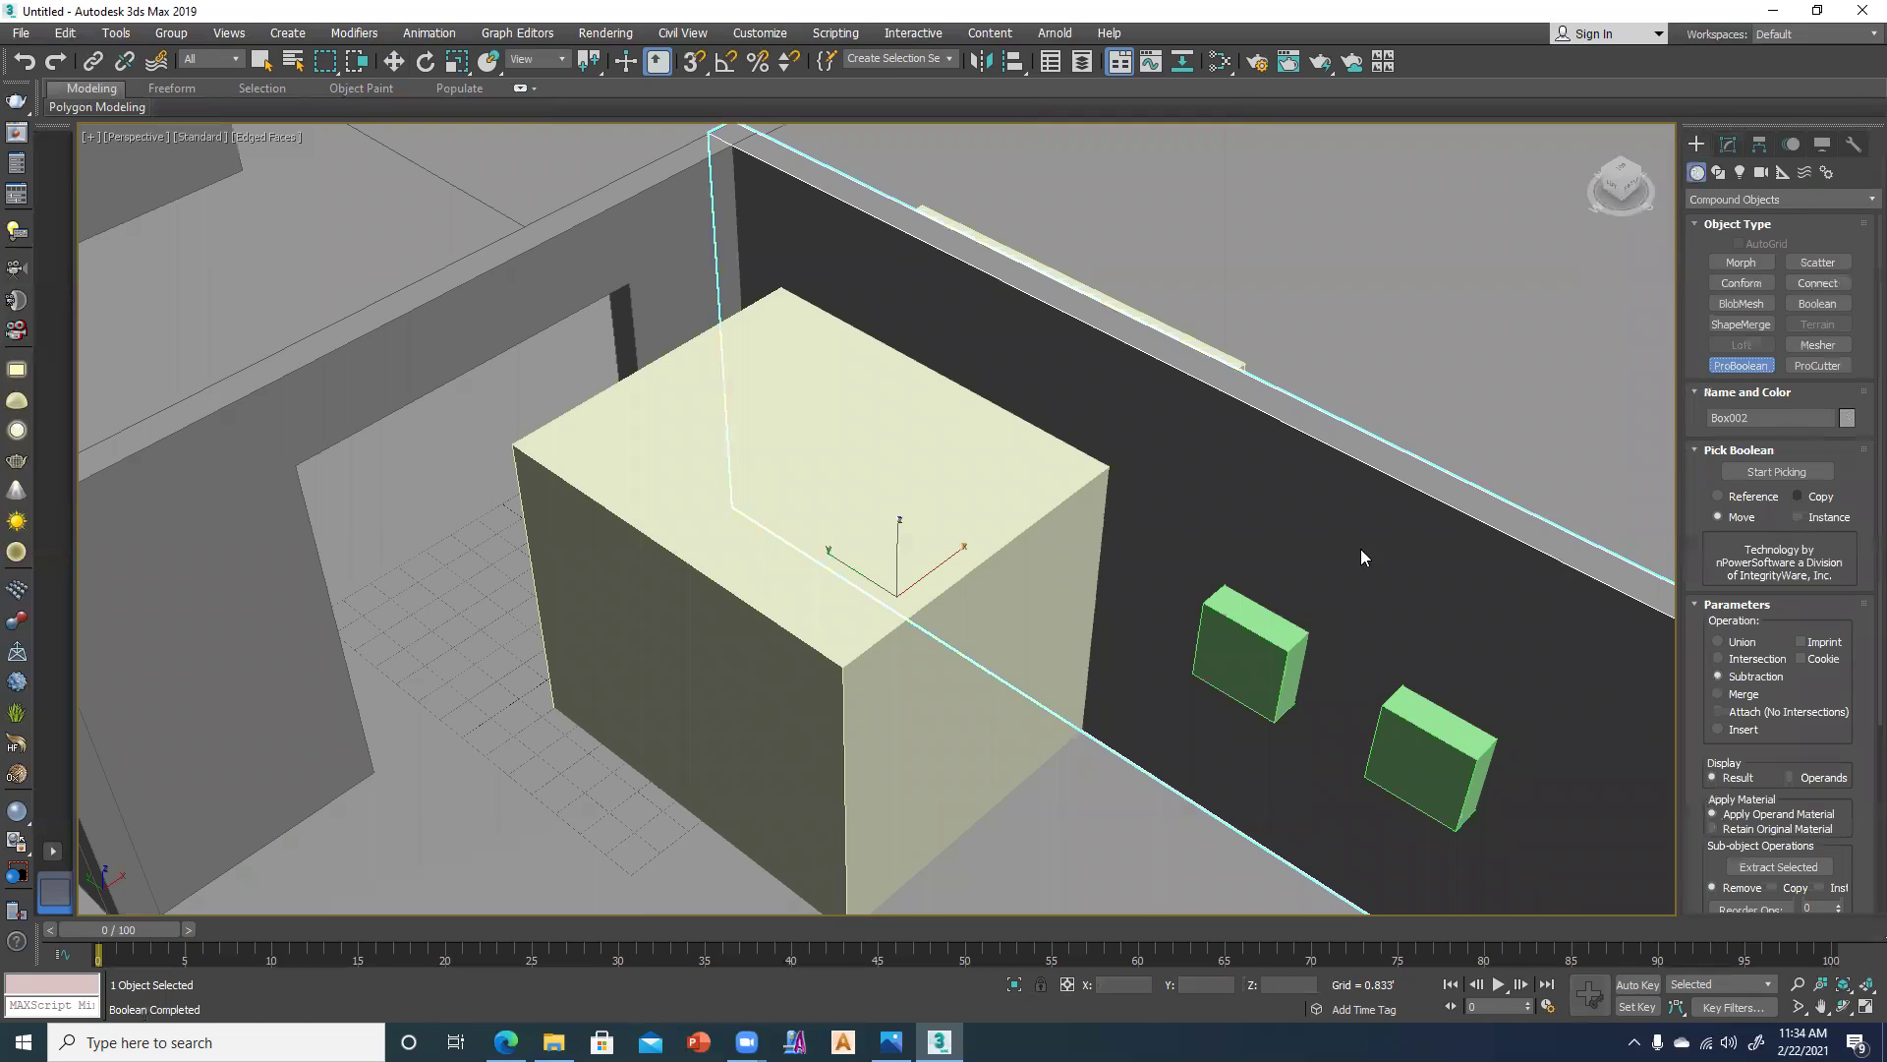
left_click(1777, 472)
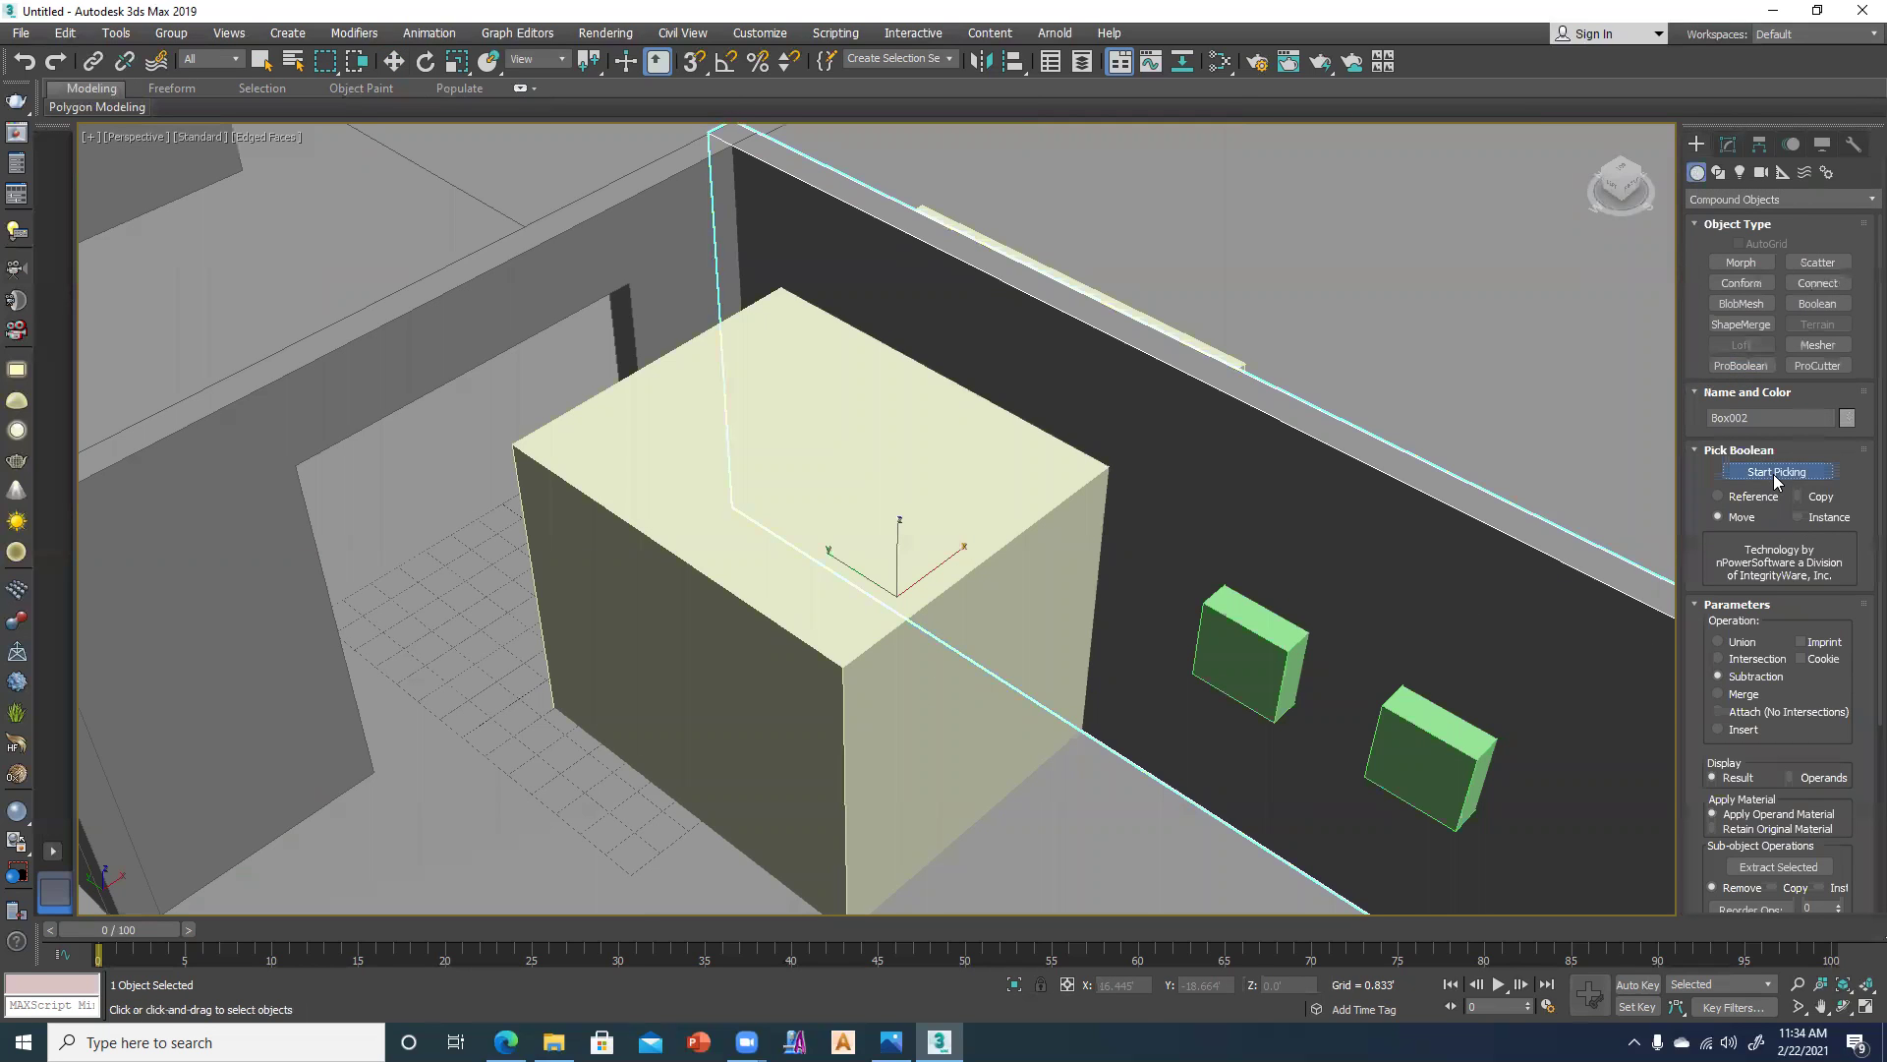
Subtract the door box and both window boxes, then orbit to inspect the openings from the front.
left_click(854, 681)
left_click(1248, 665)
left_click(1463, 771)
middle_click_drag(1221, 708, 1145, 710, "alt")
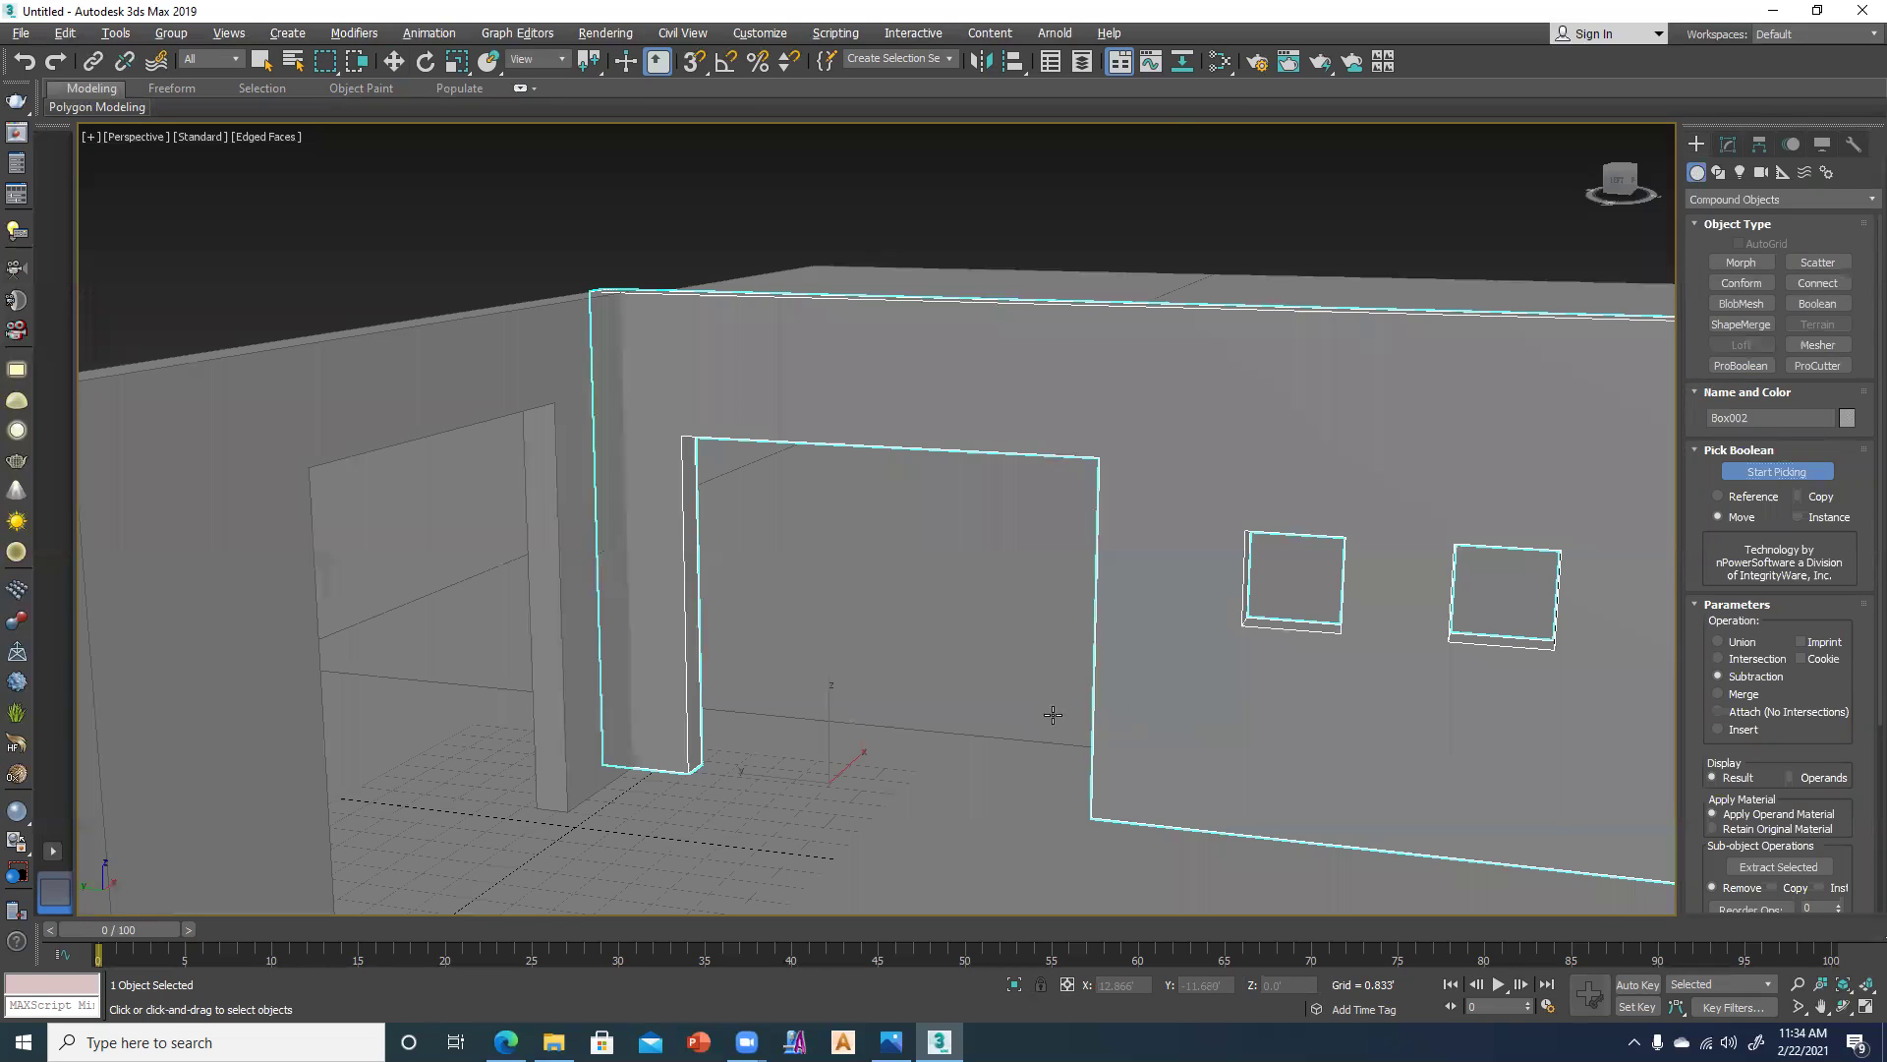
scroll(1116, 717, "down", 5)
scroll(1103, 729, "up", 3)
middle_click_drag(1103, 776, 1103, 746, "alt")
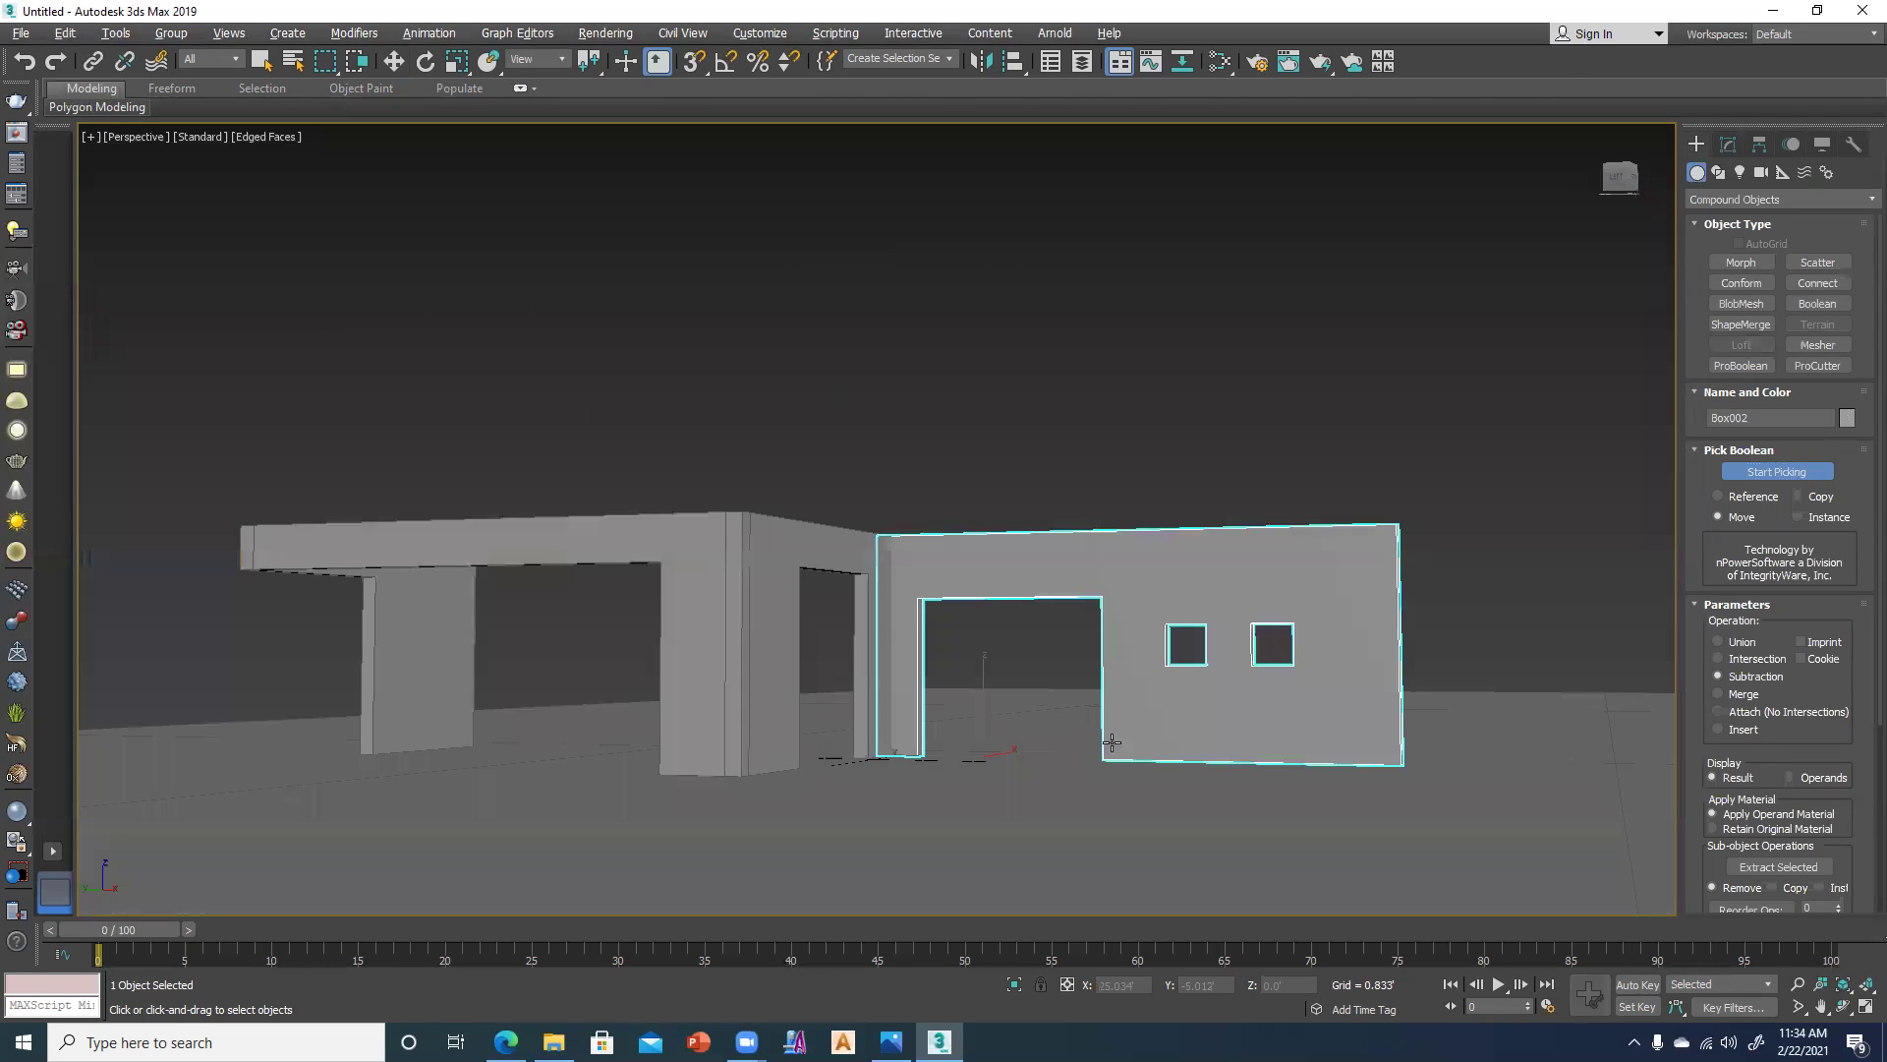
key("w")
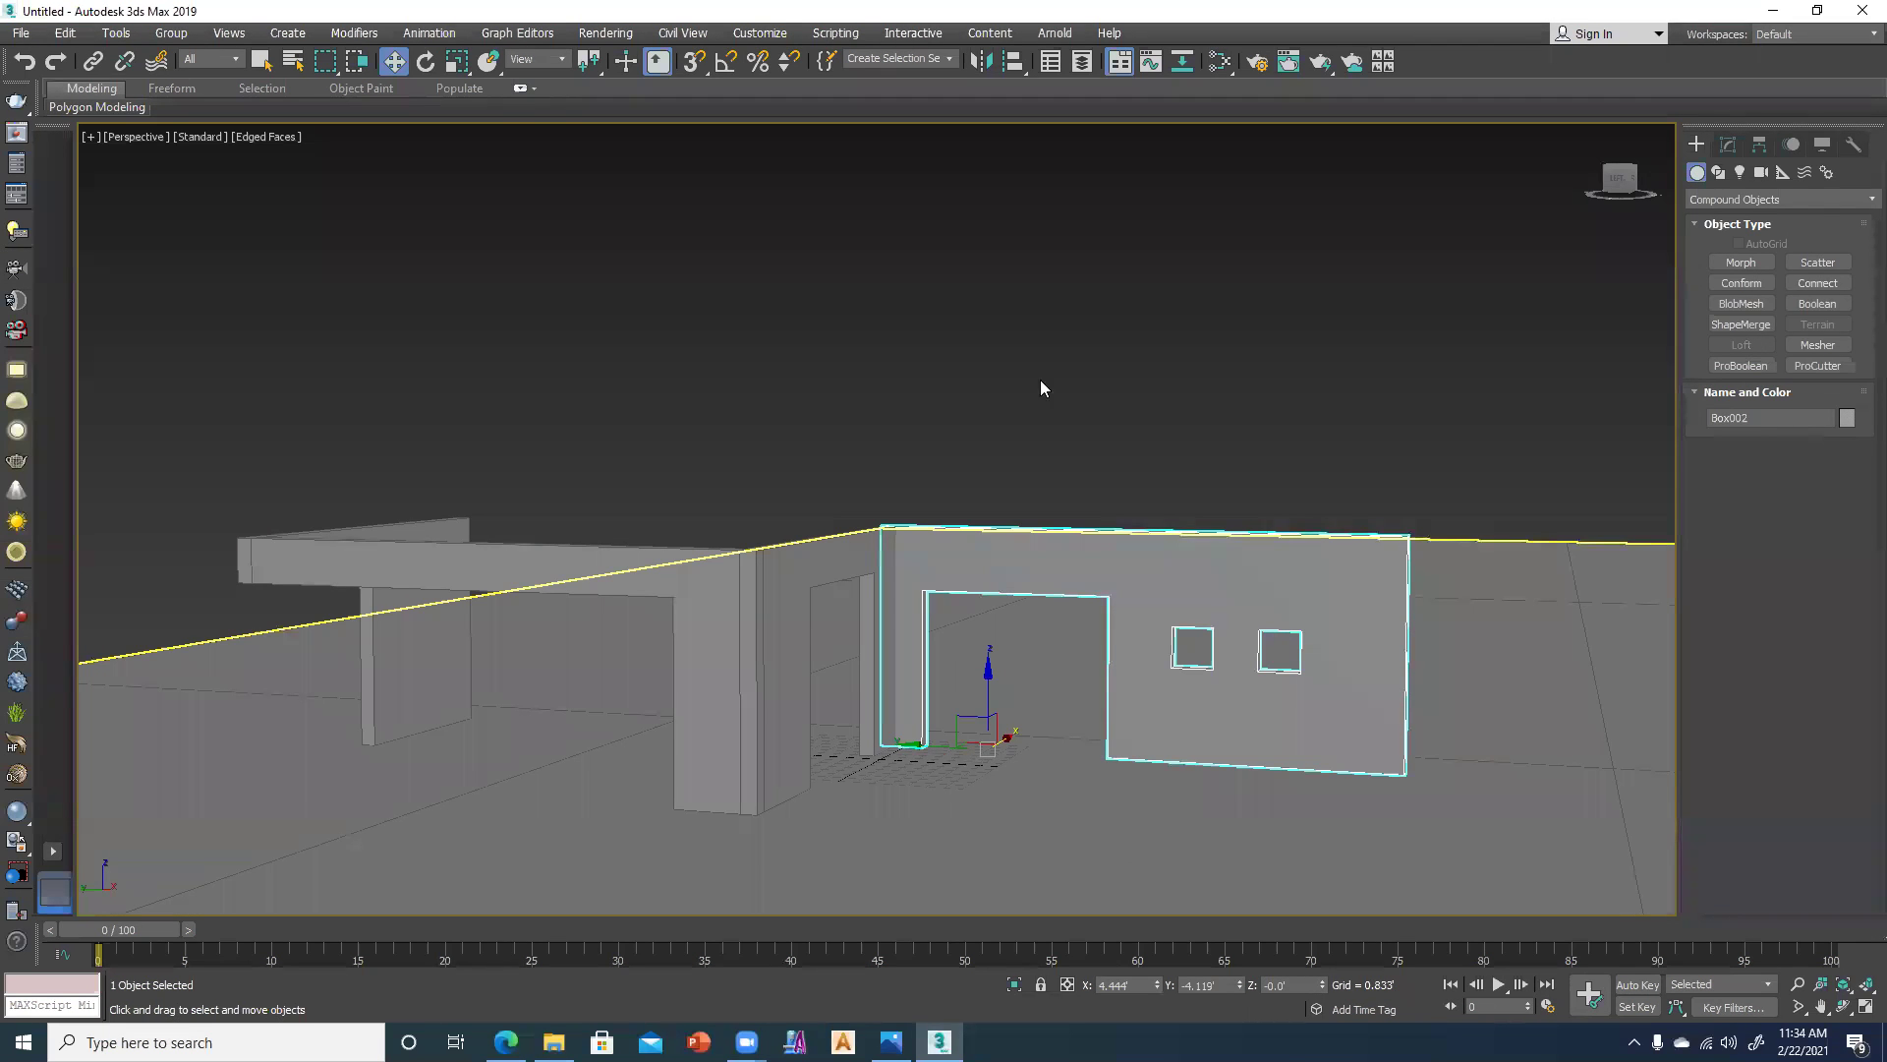
Frame everything in the Top view and hide the ground plane.
left_click(564, 399)
key("t")
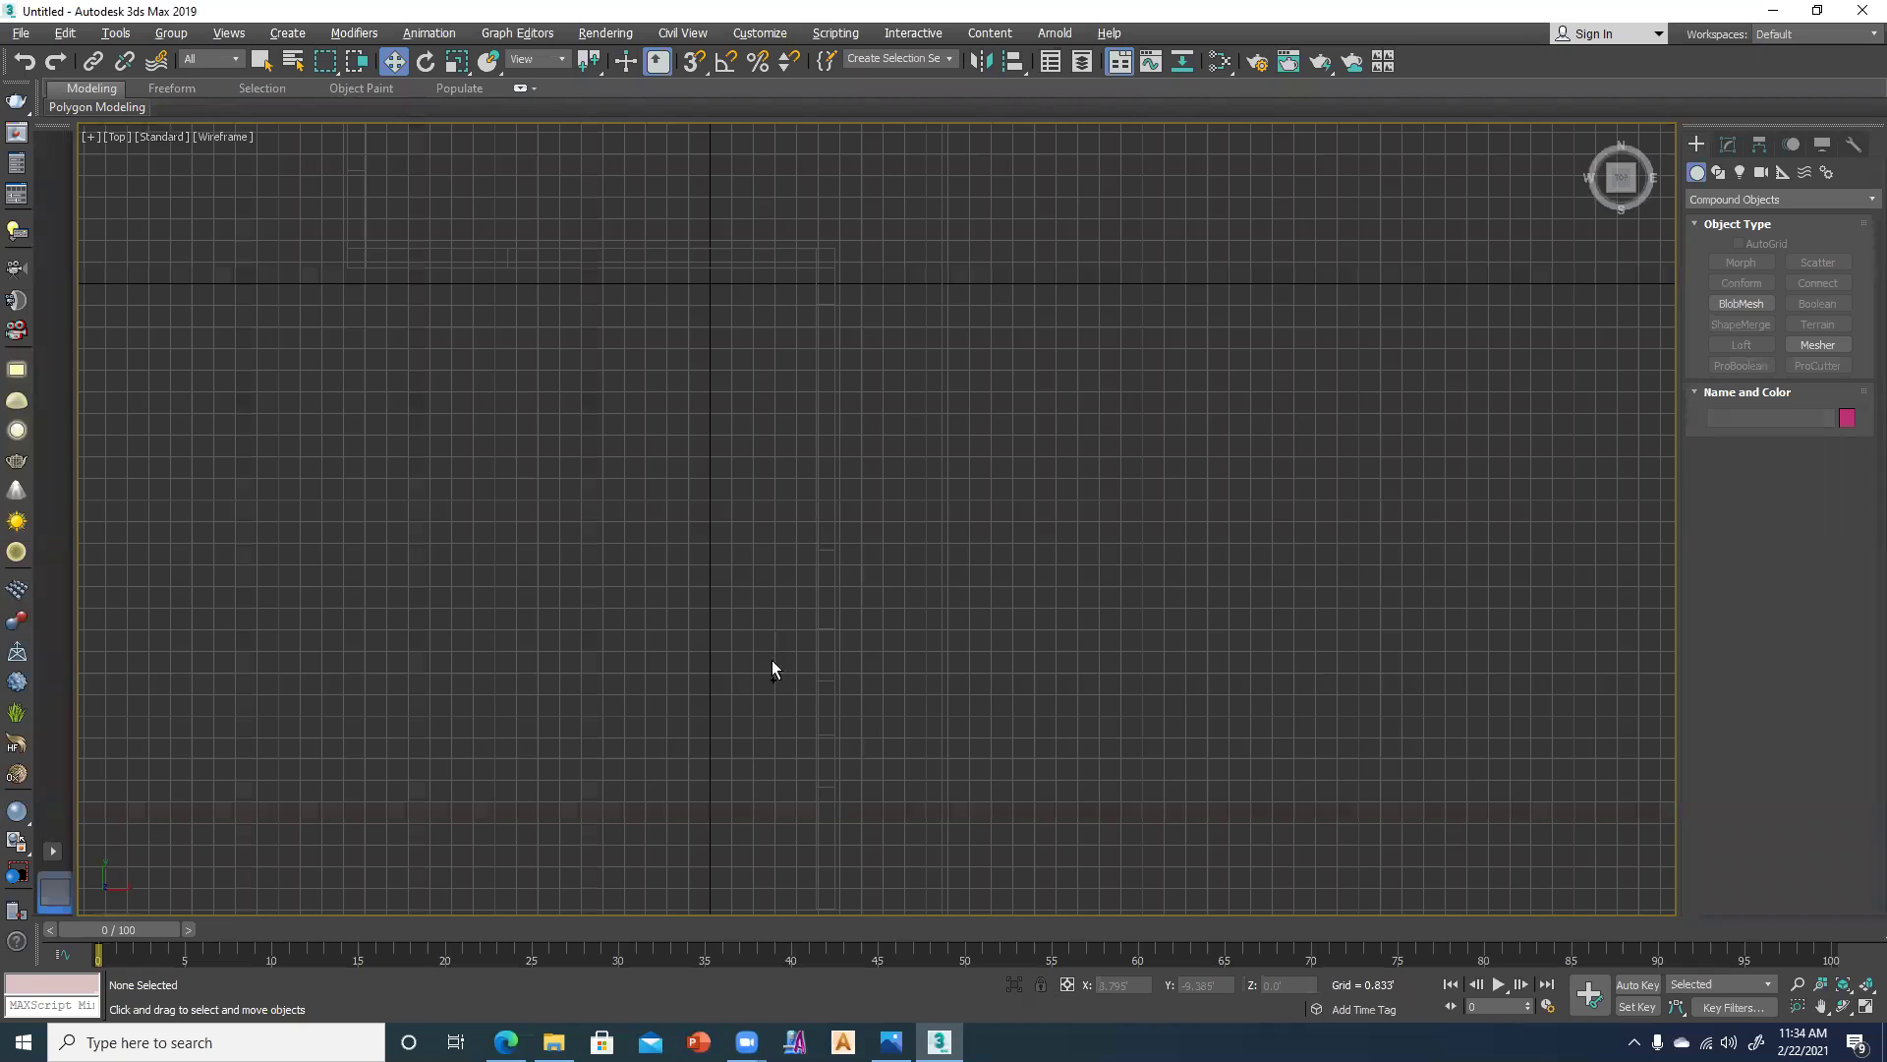
key("z")
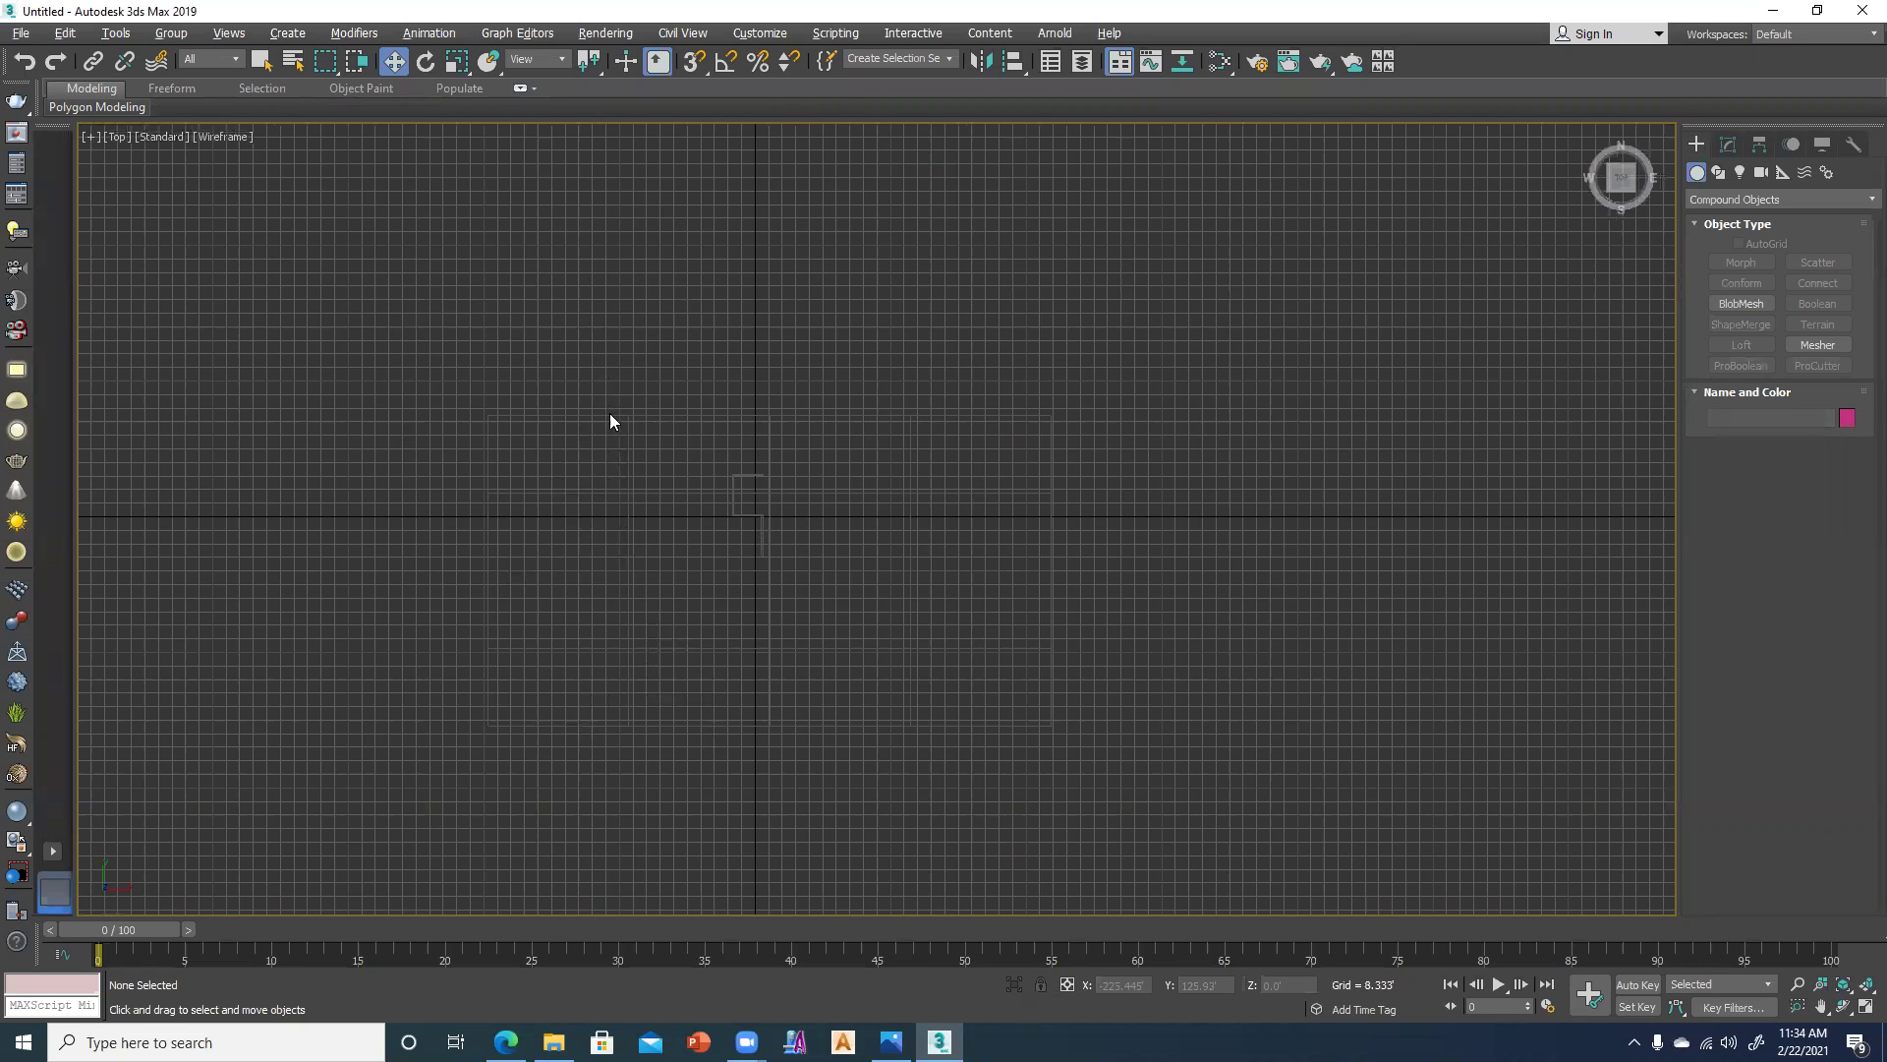
right_click(621, 439)
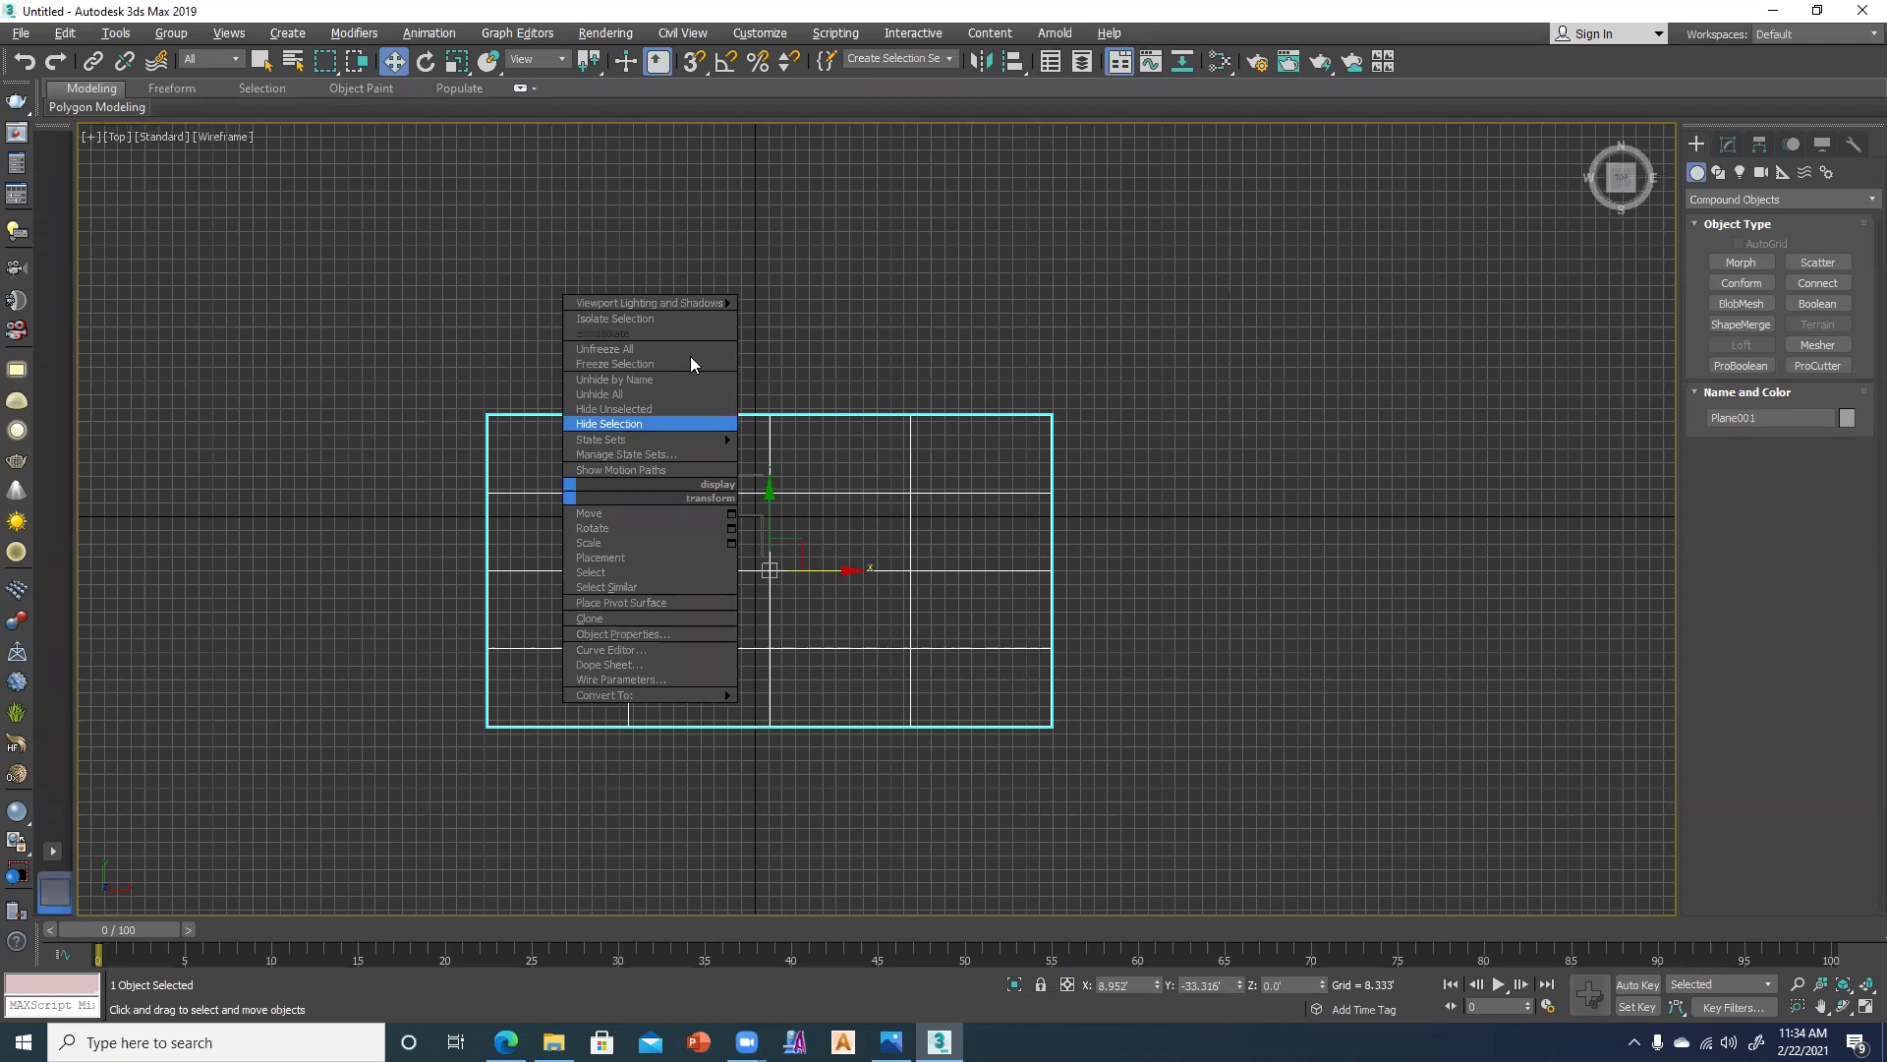
left_click(692, 421)
Select all four wall pieces and bring up the exterior.jpg reference photo.
left_click(759, 556)
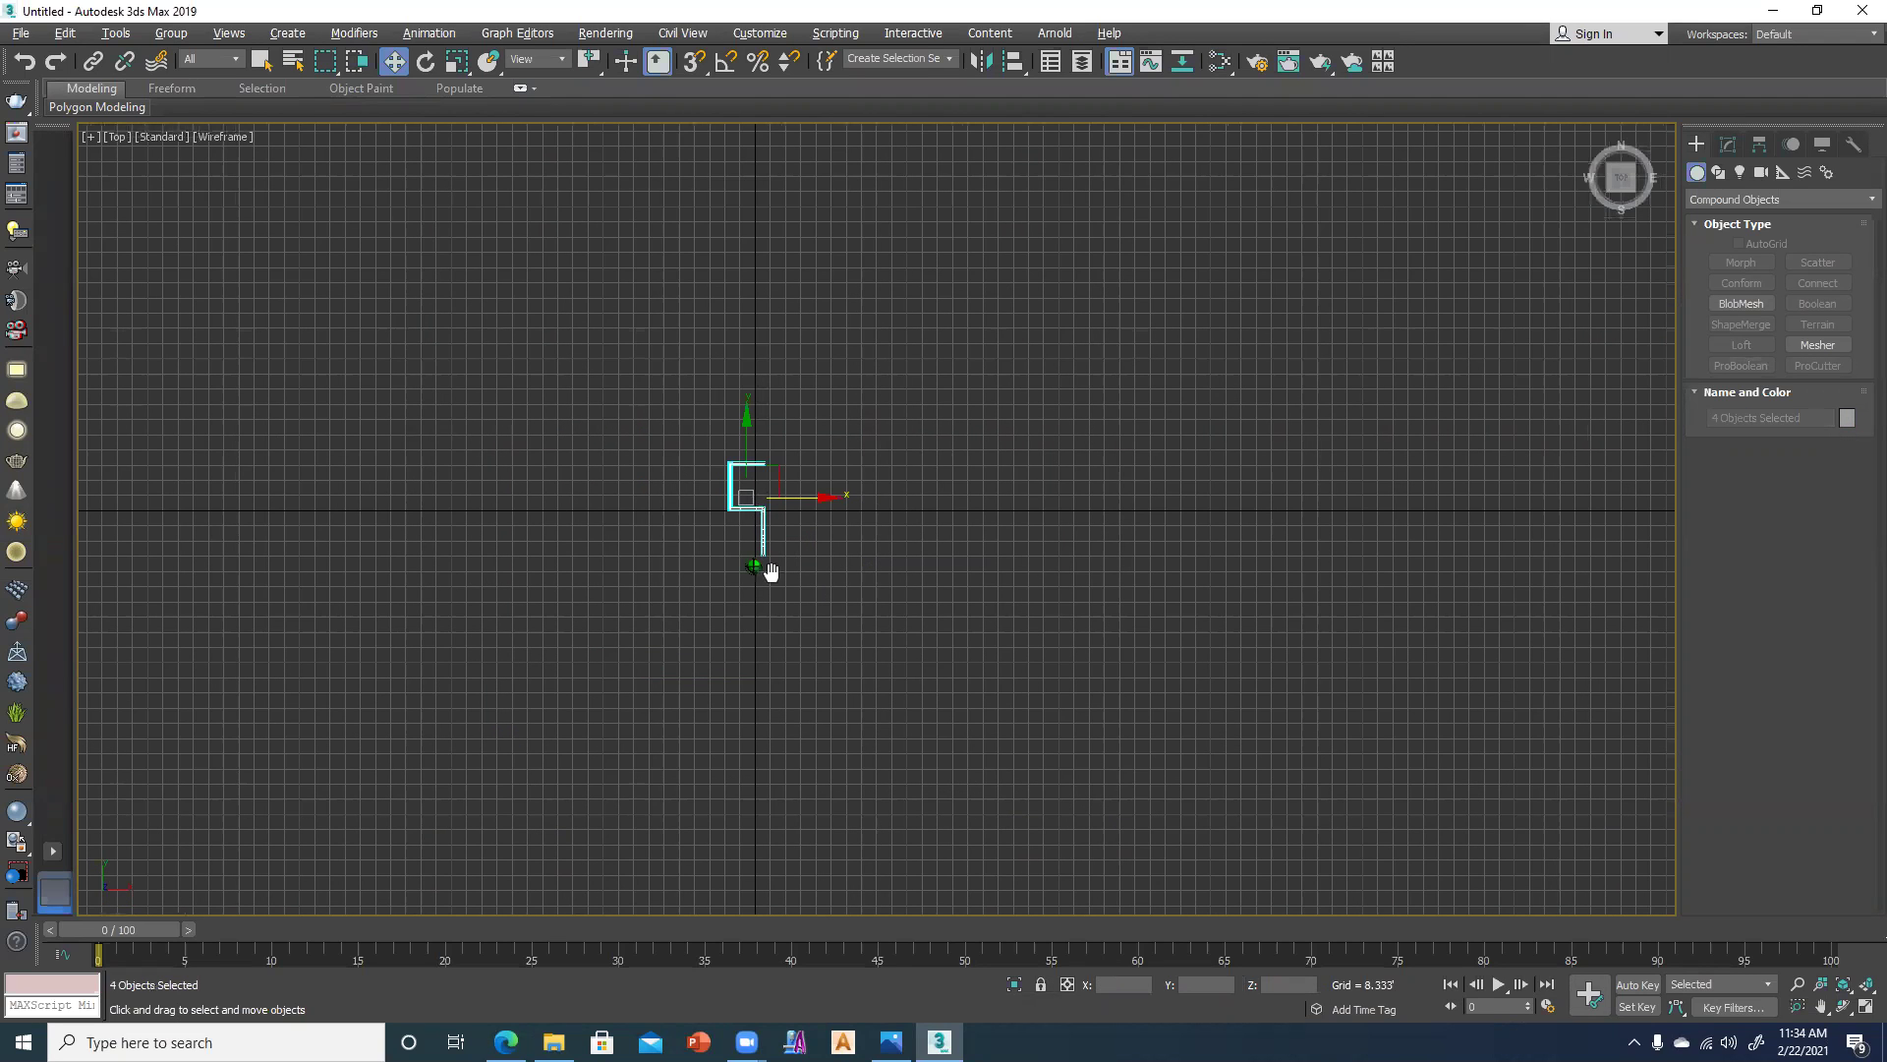
scroll(755, 593, "up", 5)
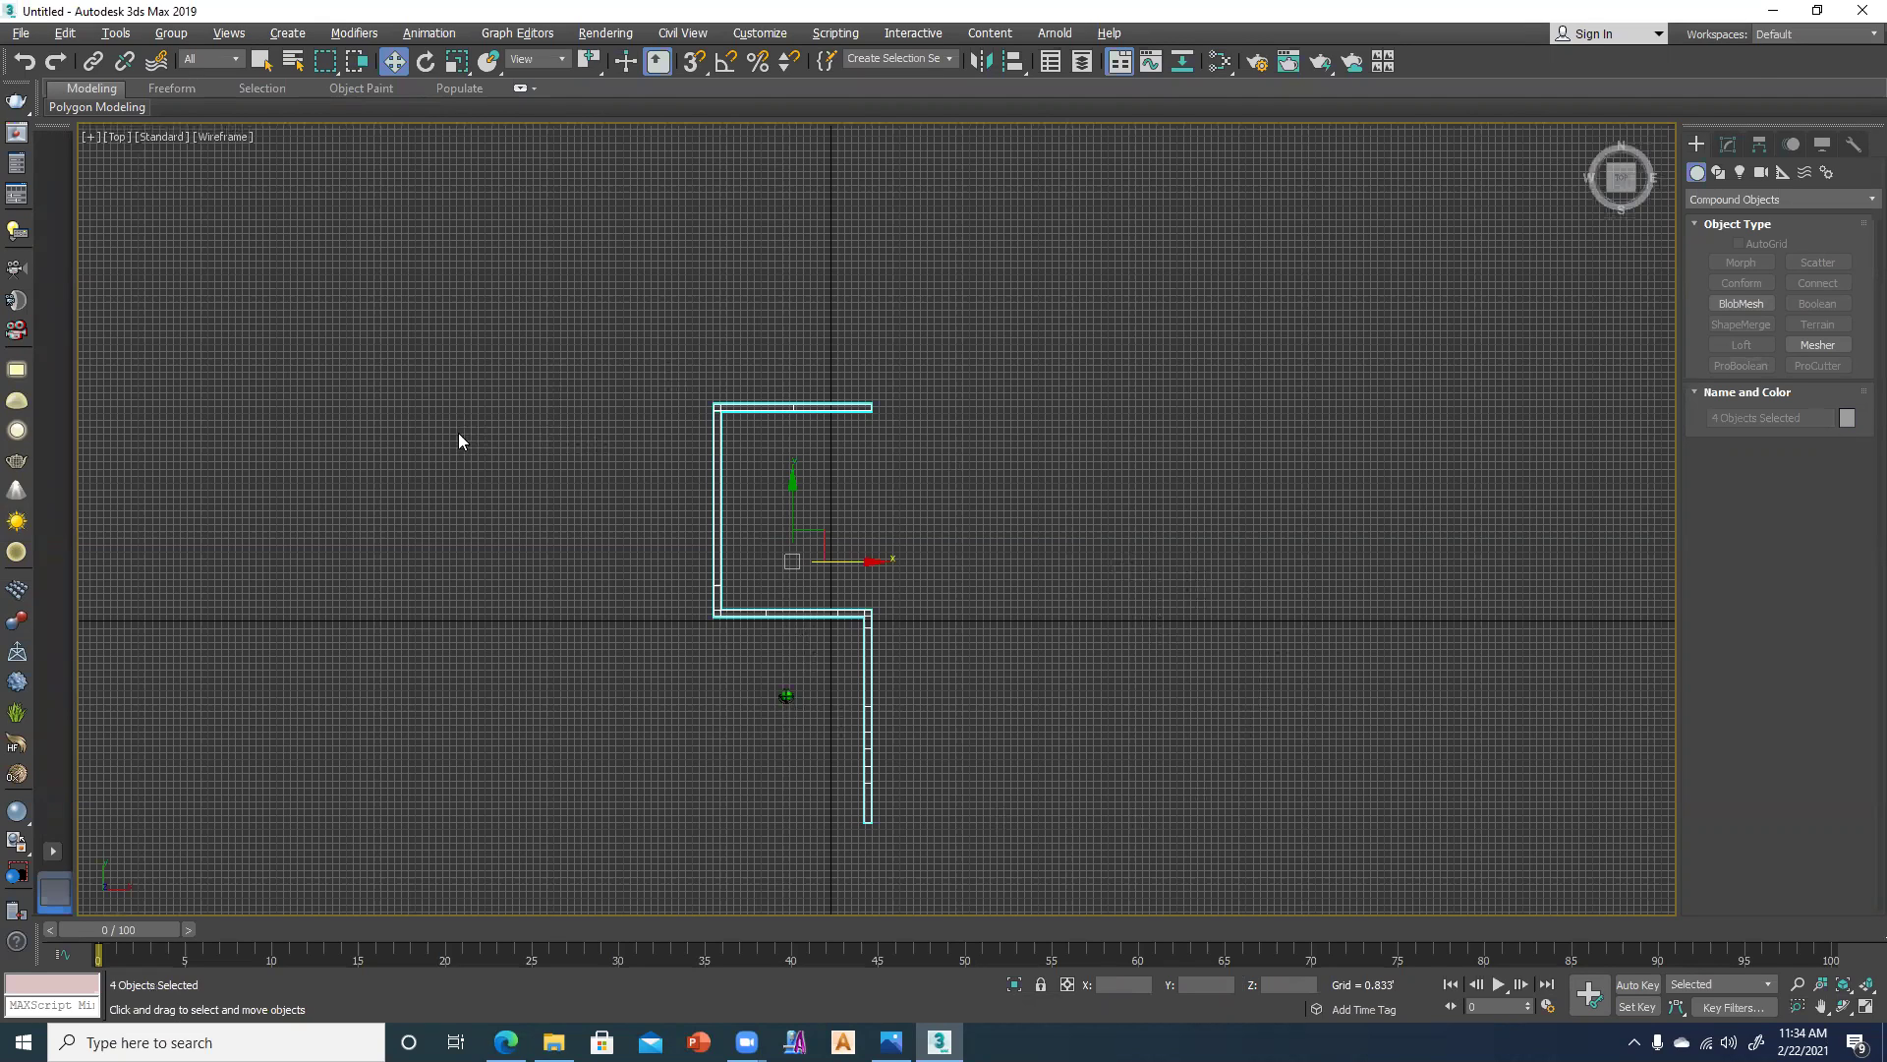
key("alt+Tab")
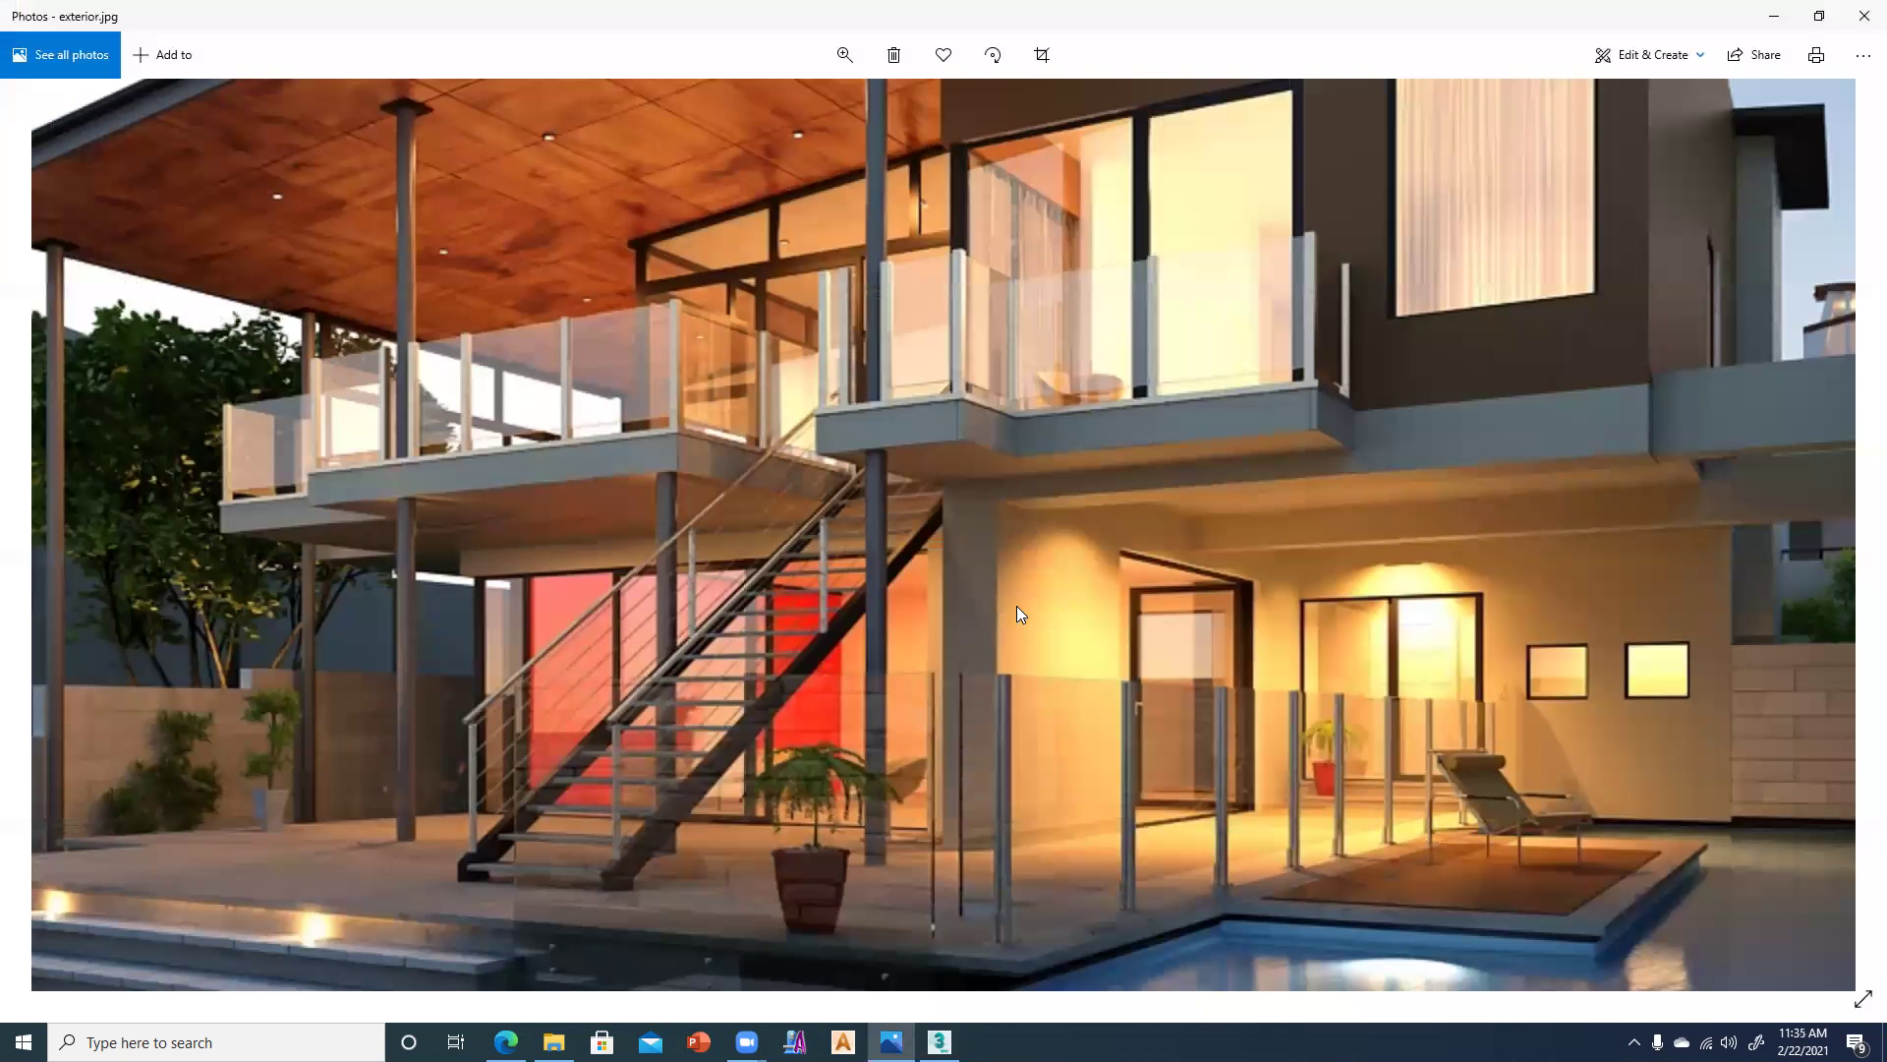
Compare the exterior reference photo against the walls in the 3ds Max Top view.
key("alt+Tab")
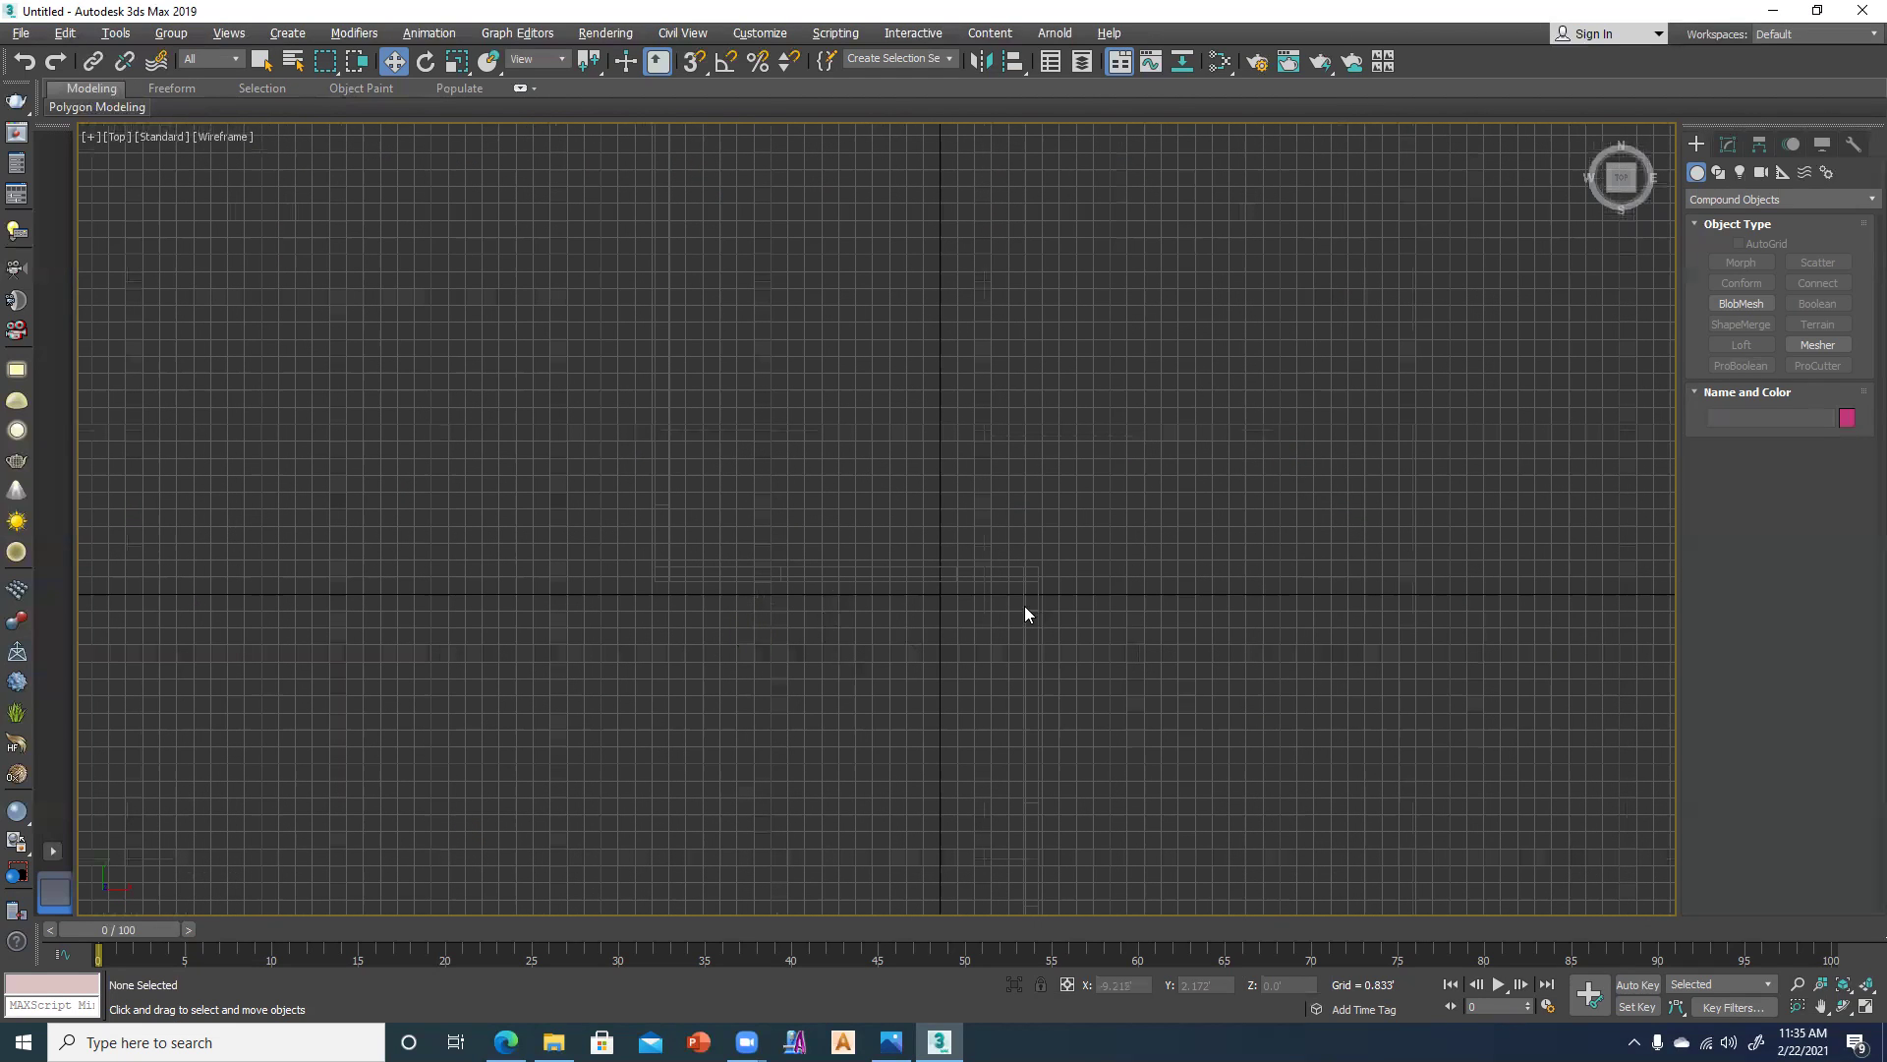
middle_click_drag(758, 440, 831, 493)
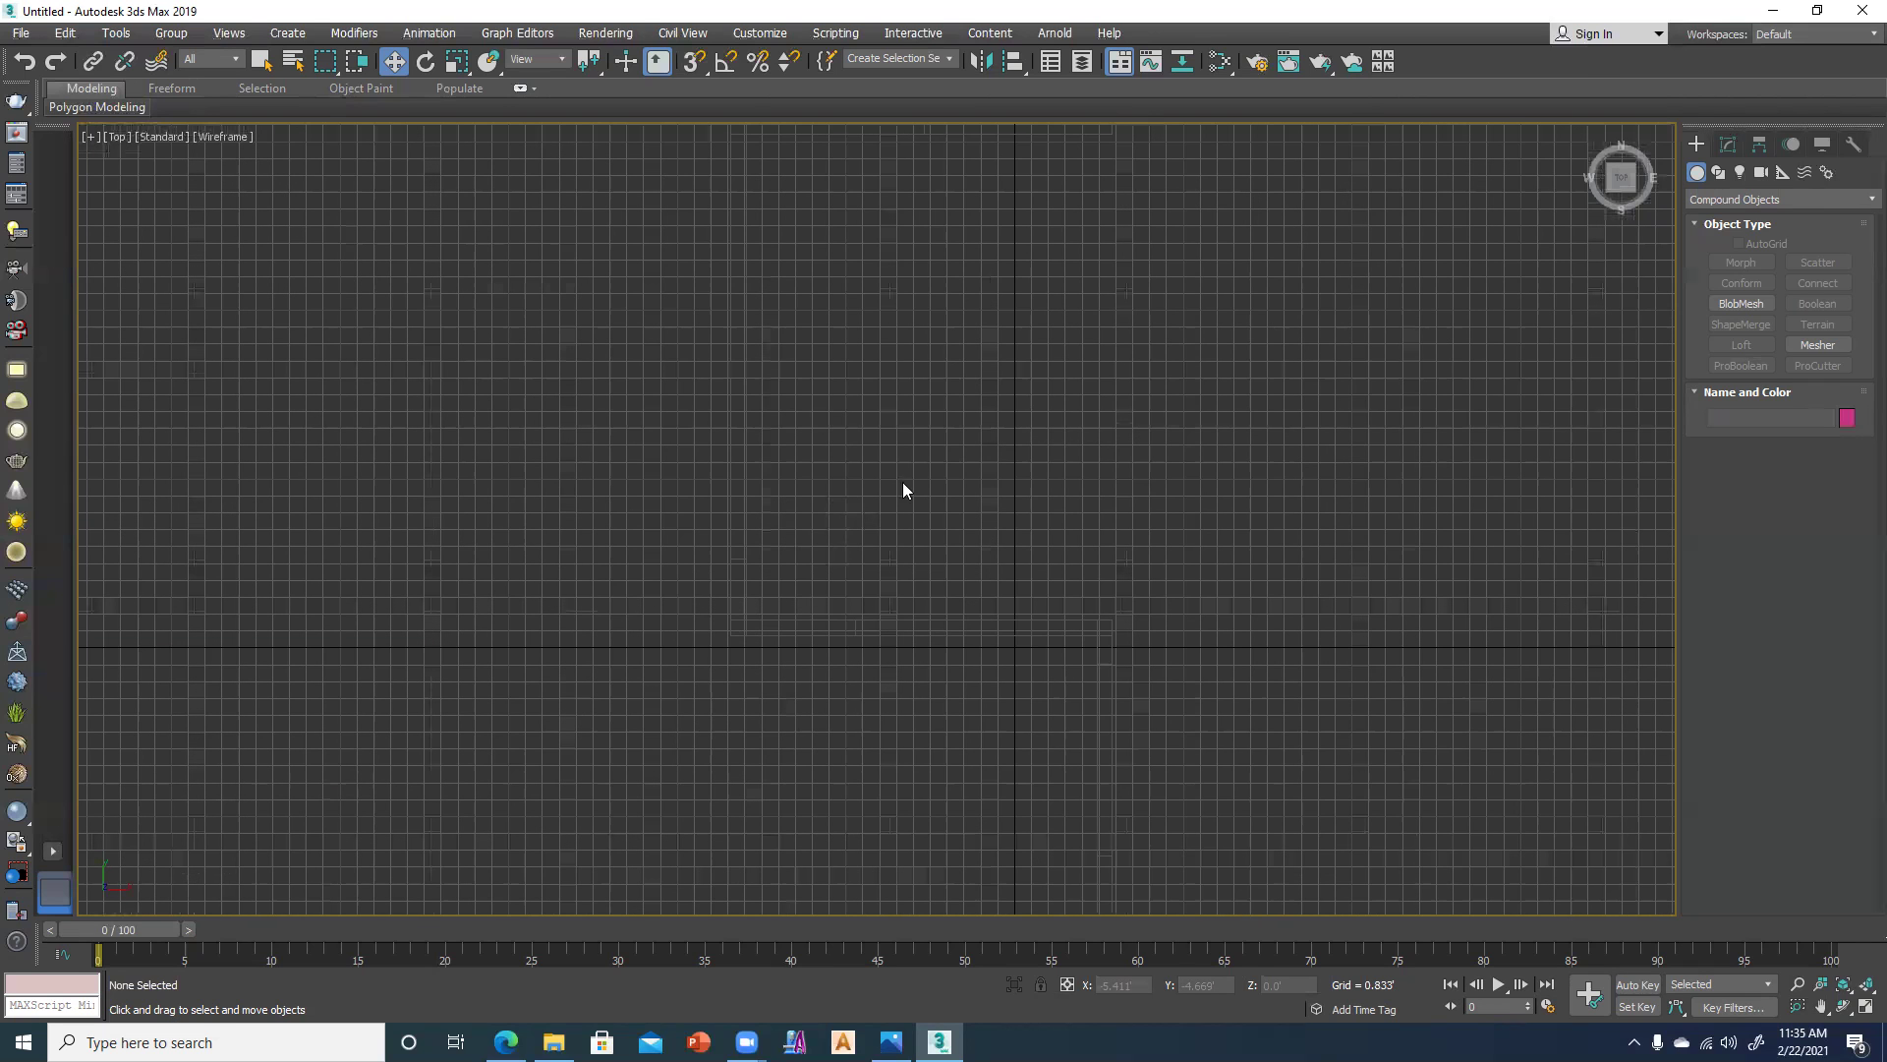
key("alt+Tab")
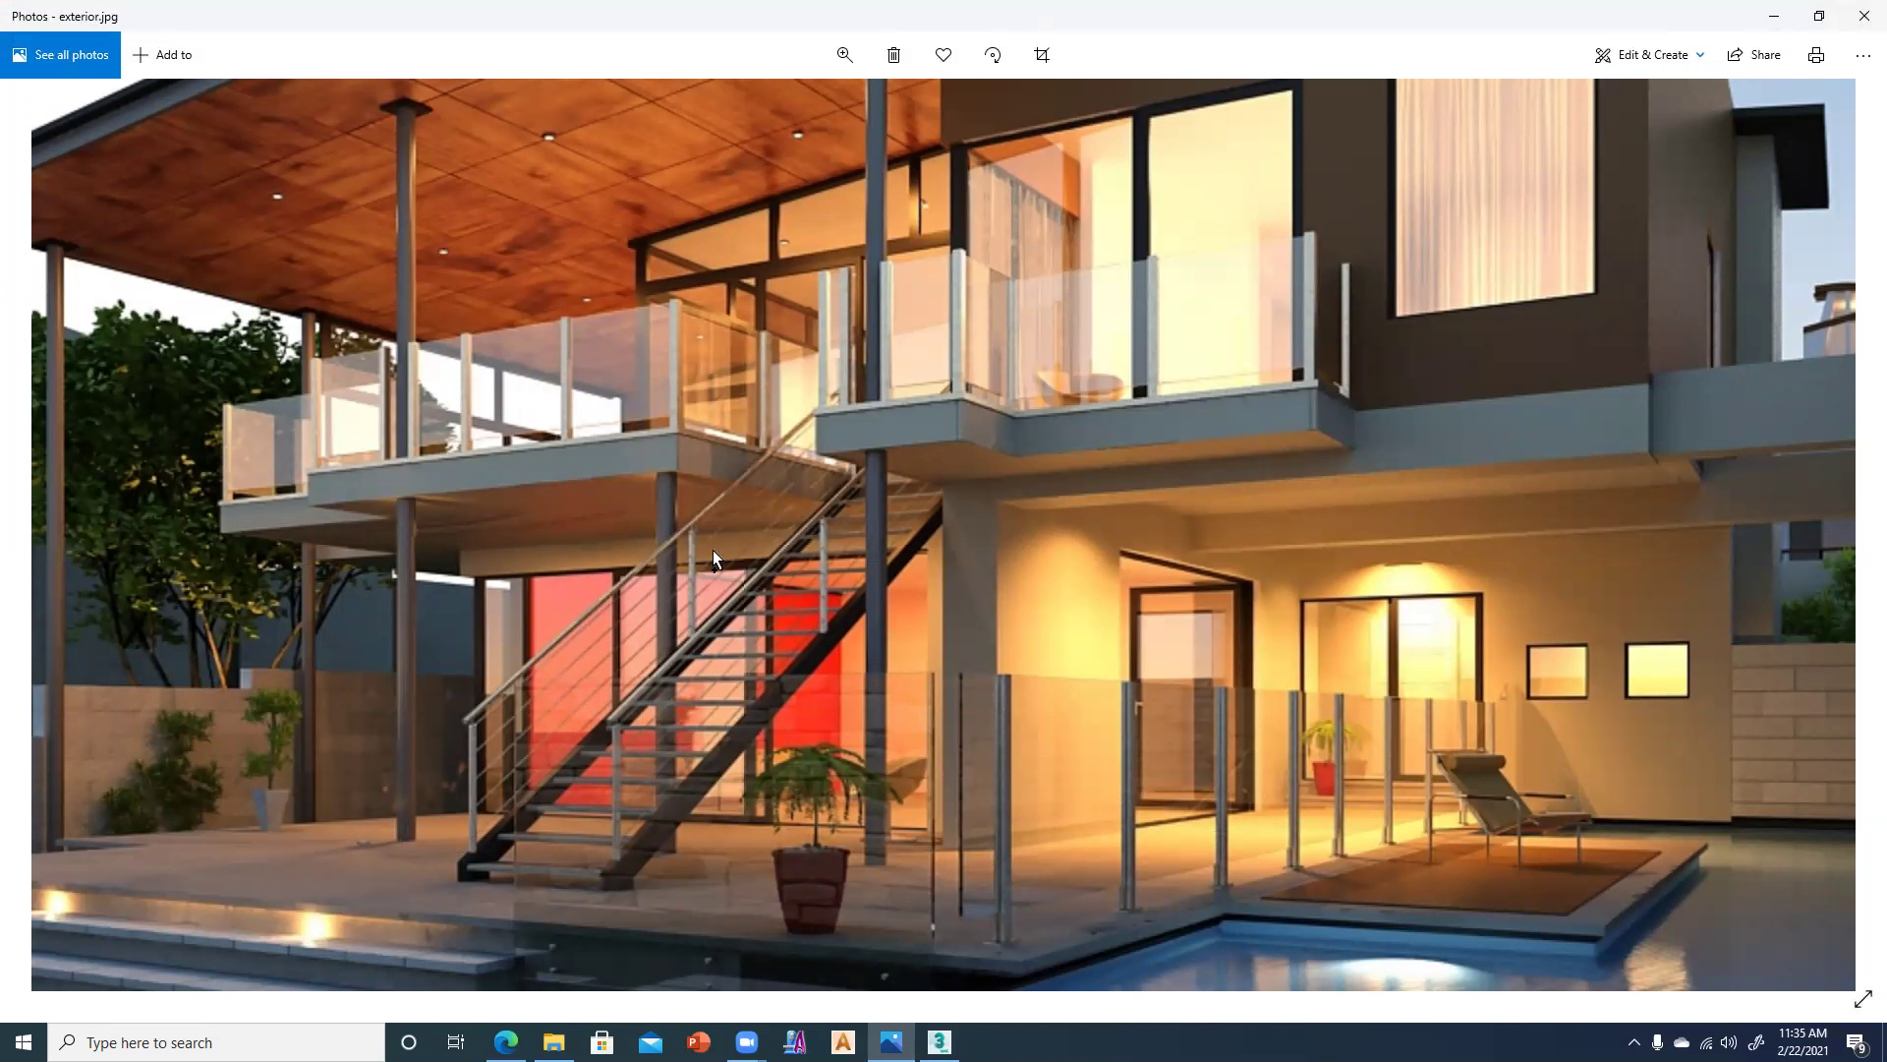
key("alt+Tab")
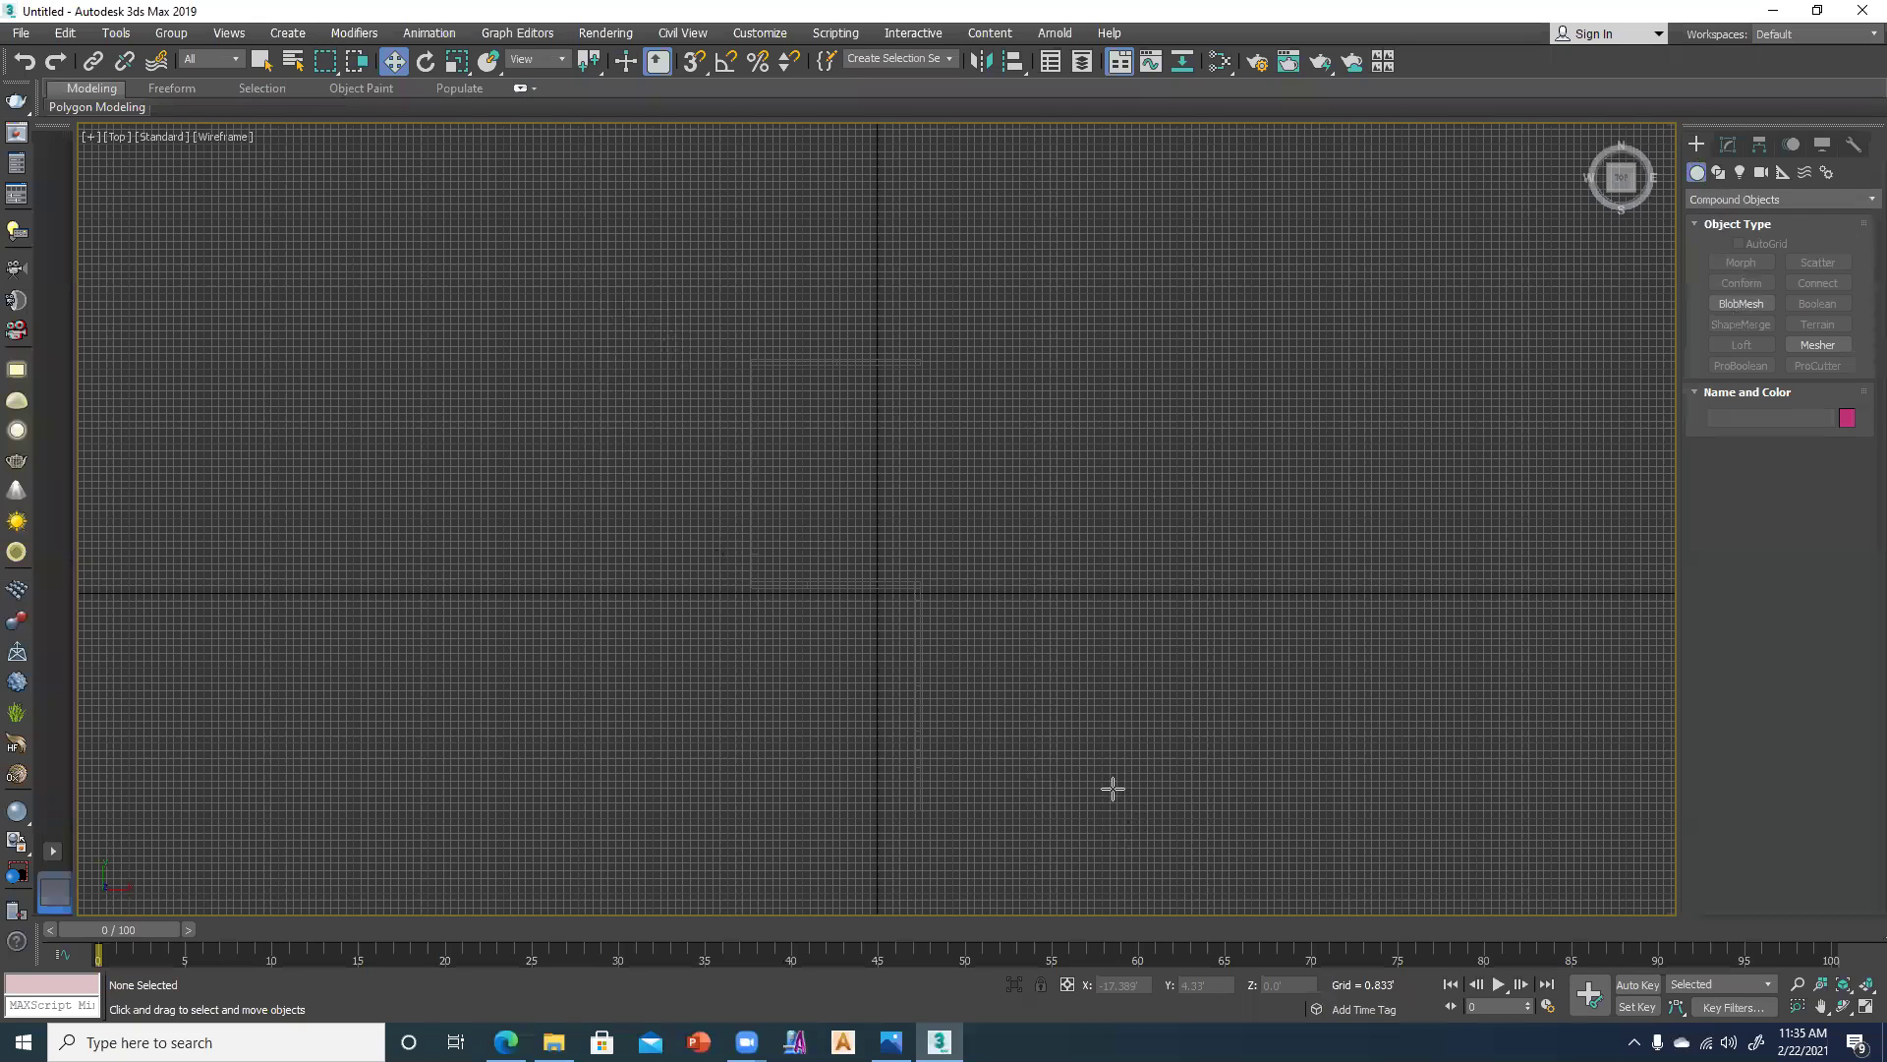
Draw a large flat box, about 57' by 47', covering the walls in the Top view.
key("ctrl+z")
left_click_drag(1089, 831, 1089, 848)
key("w")
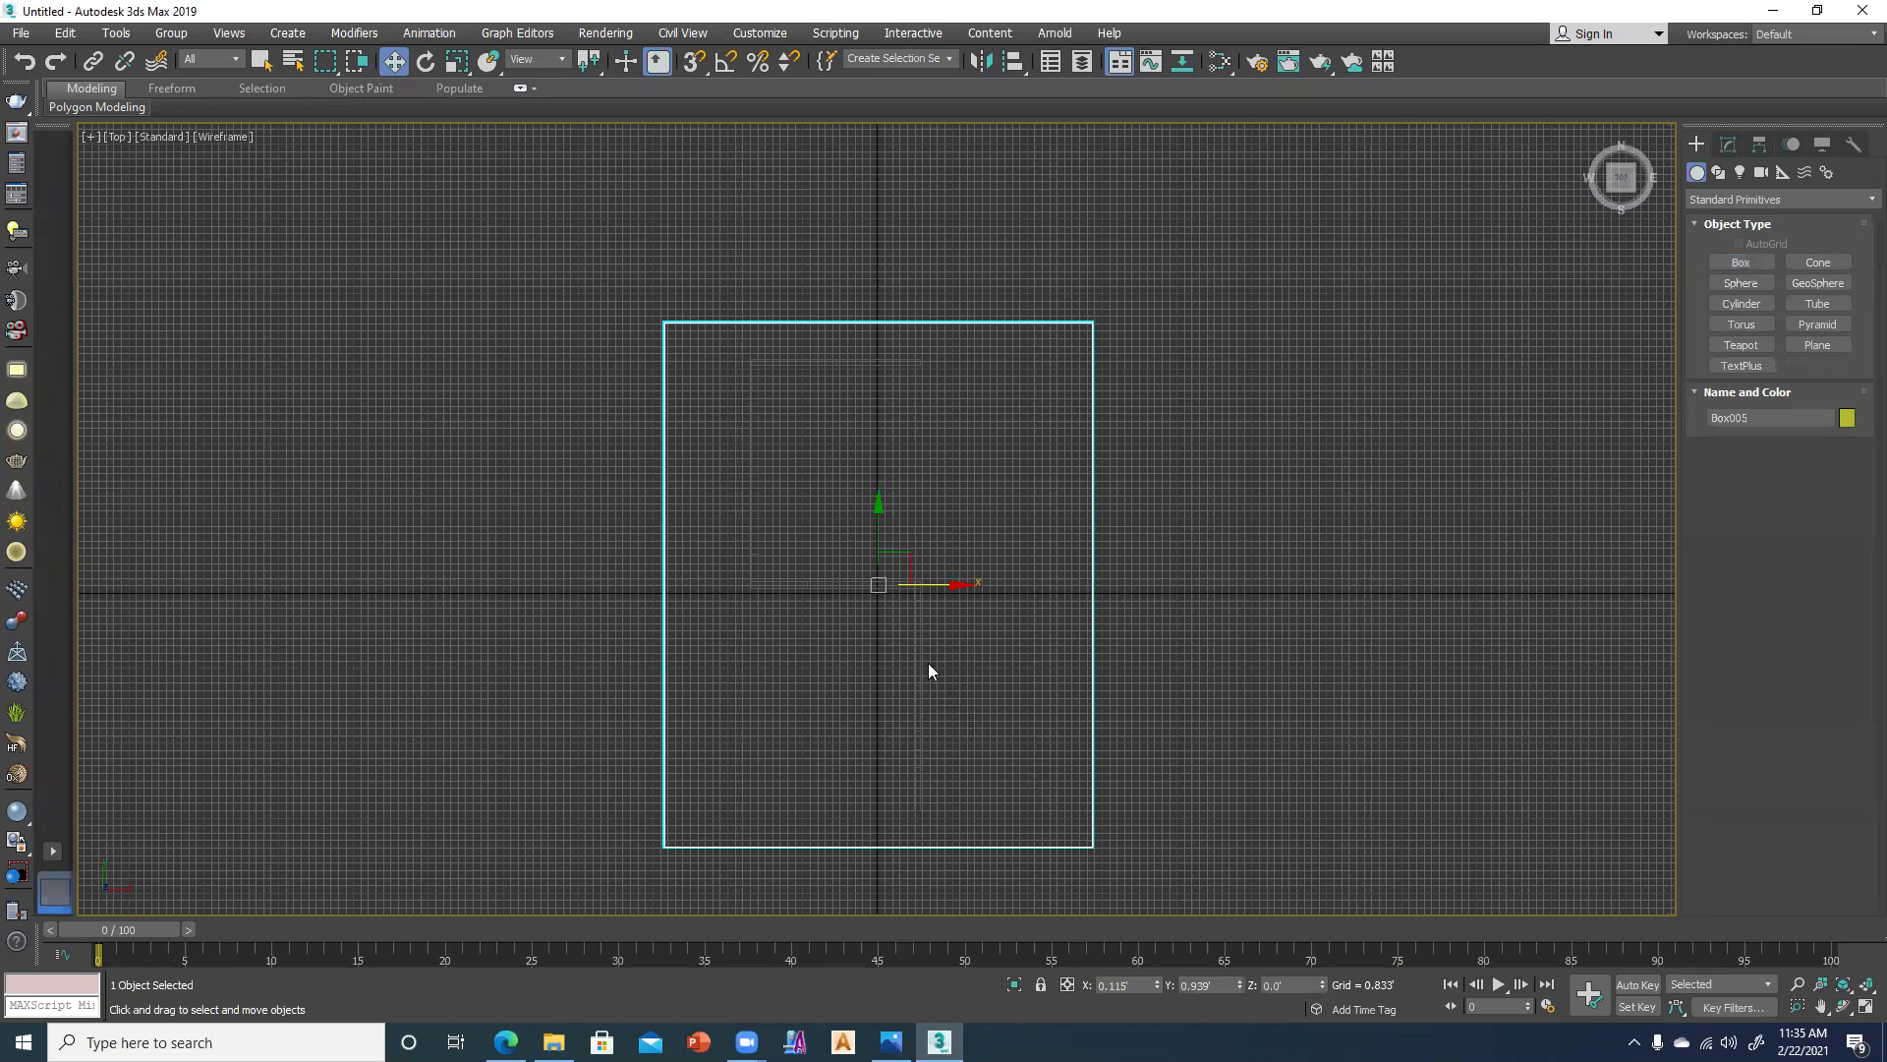